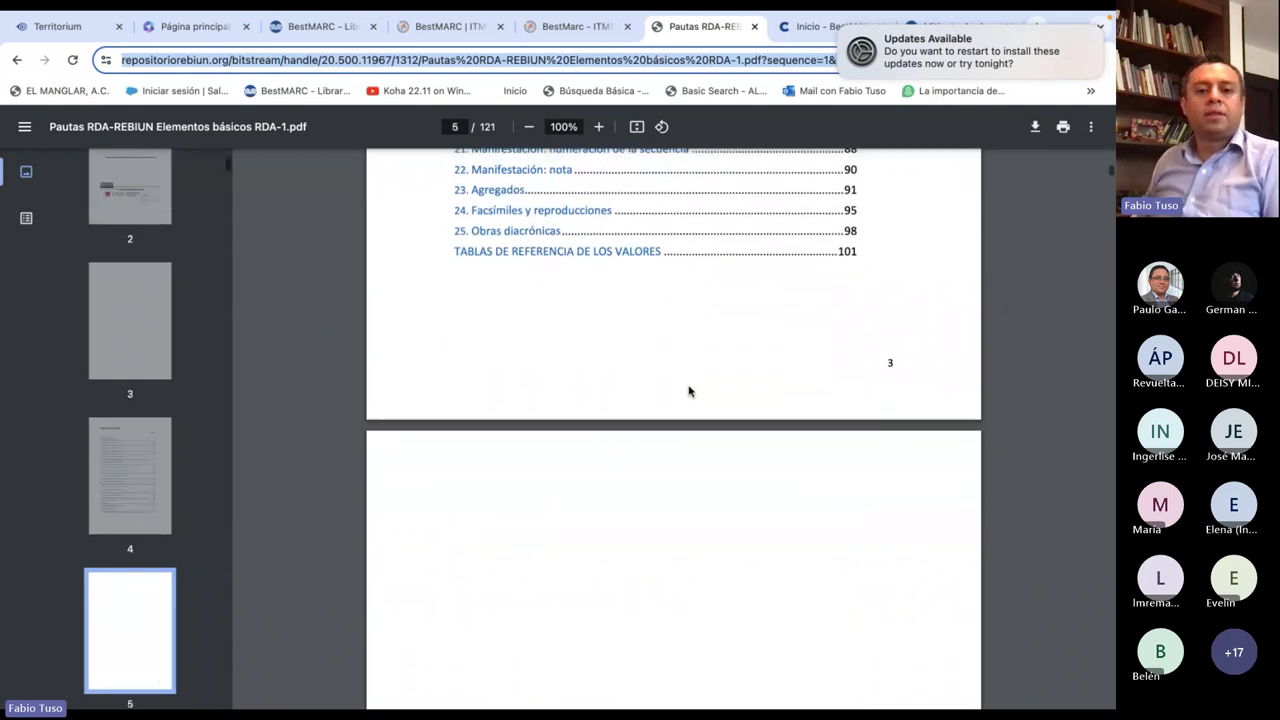
# Go past the introduction to the recording methods of the first element on page 9 and enlarge the document to 125%
pyautogui.scroll(-10, 688, 391)
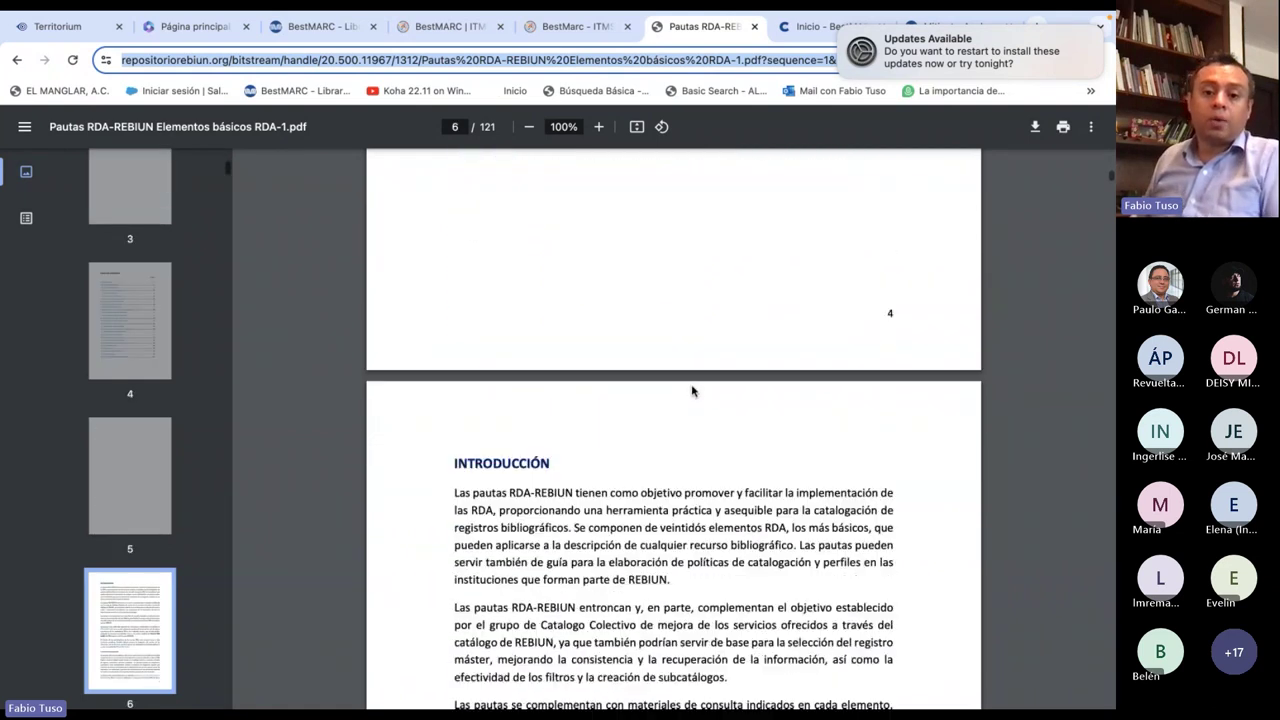
pyautogui.scroll(-10, 731, 385)
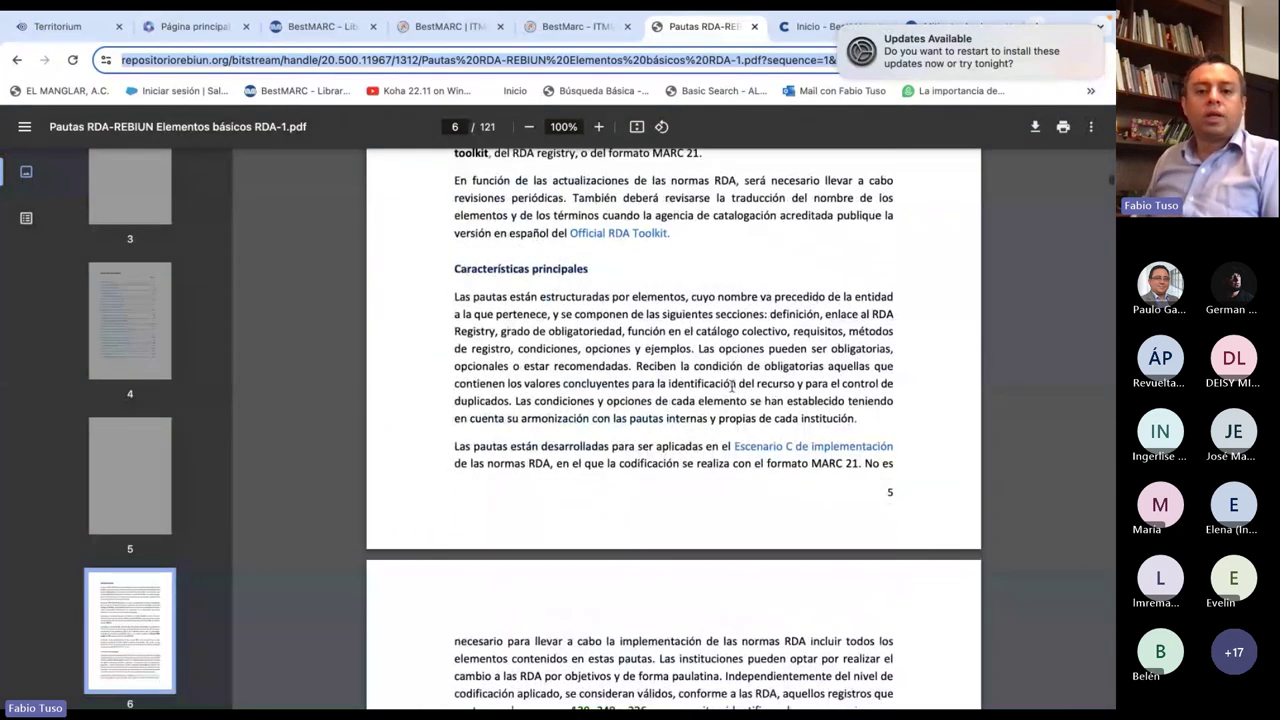
pyautogui.scroll(-10, 738, 389)
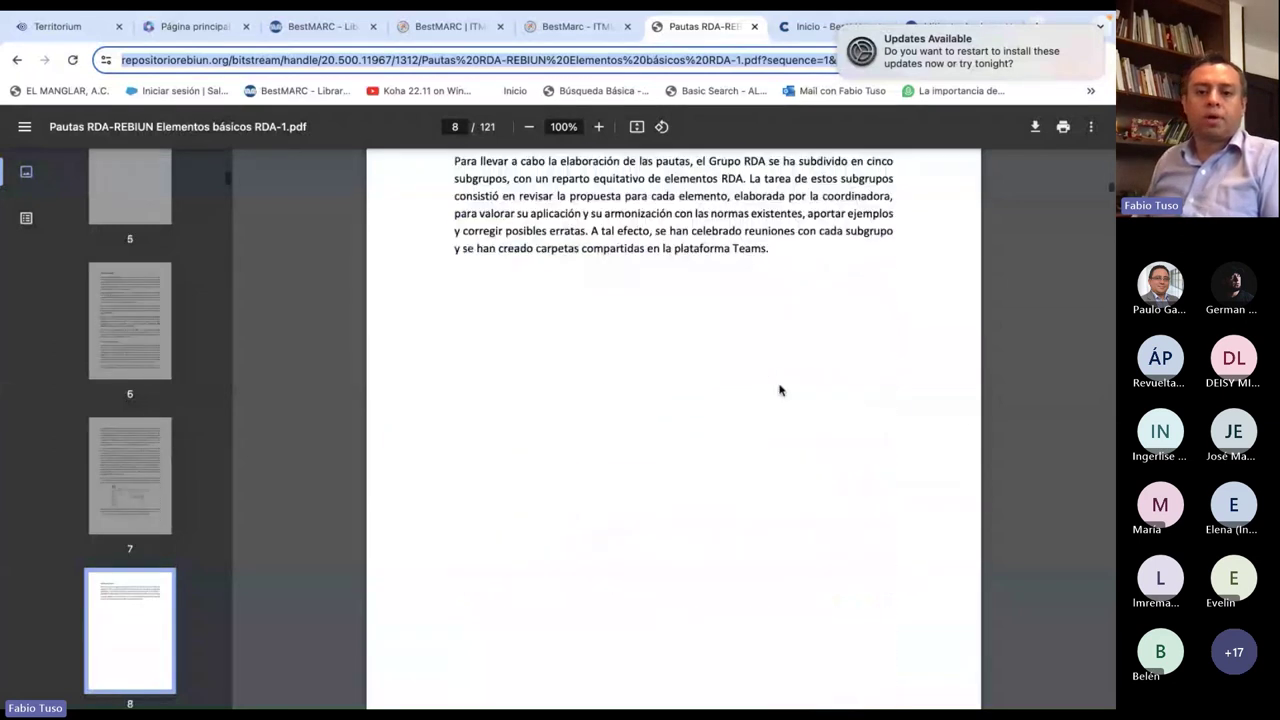
pyautogui.scroll(-2, 779, 390)
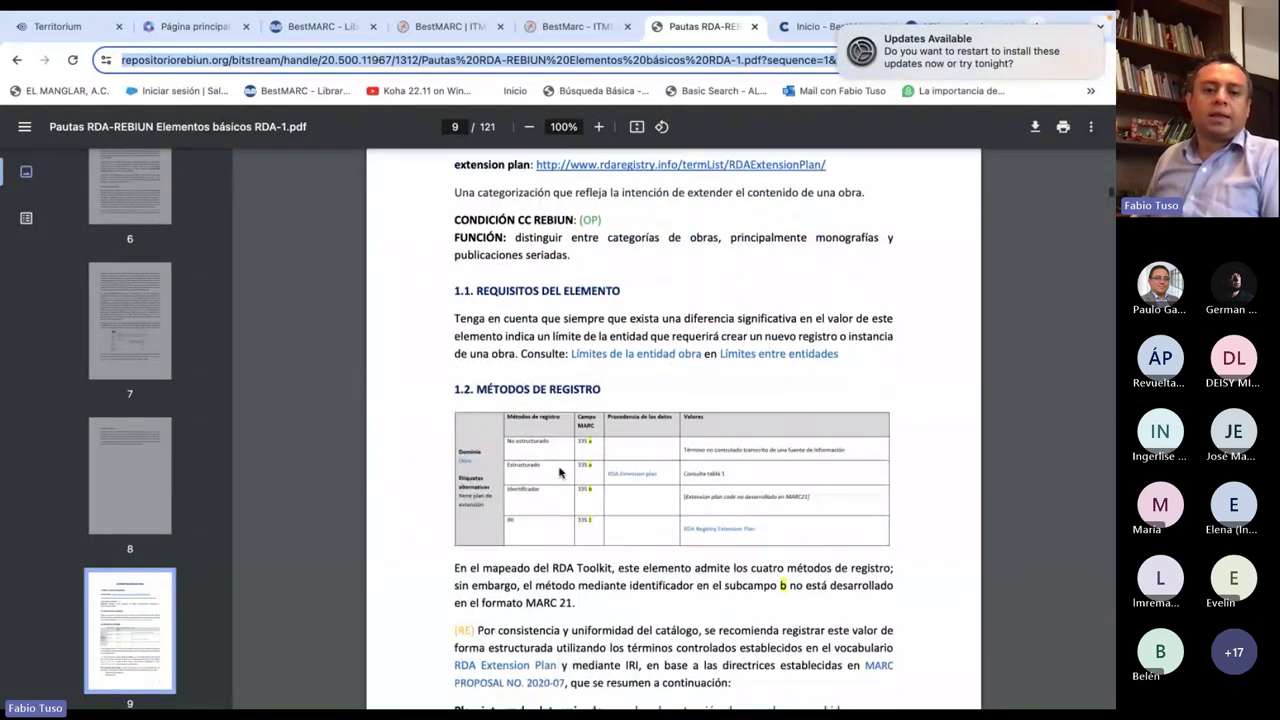
pyautogui.click(598, 126)
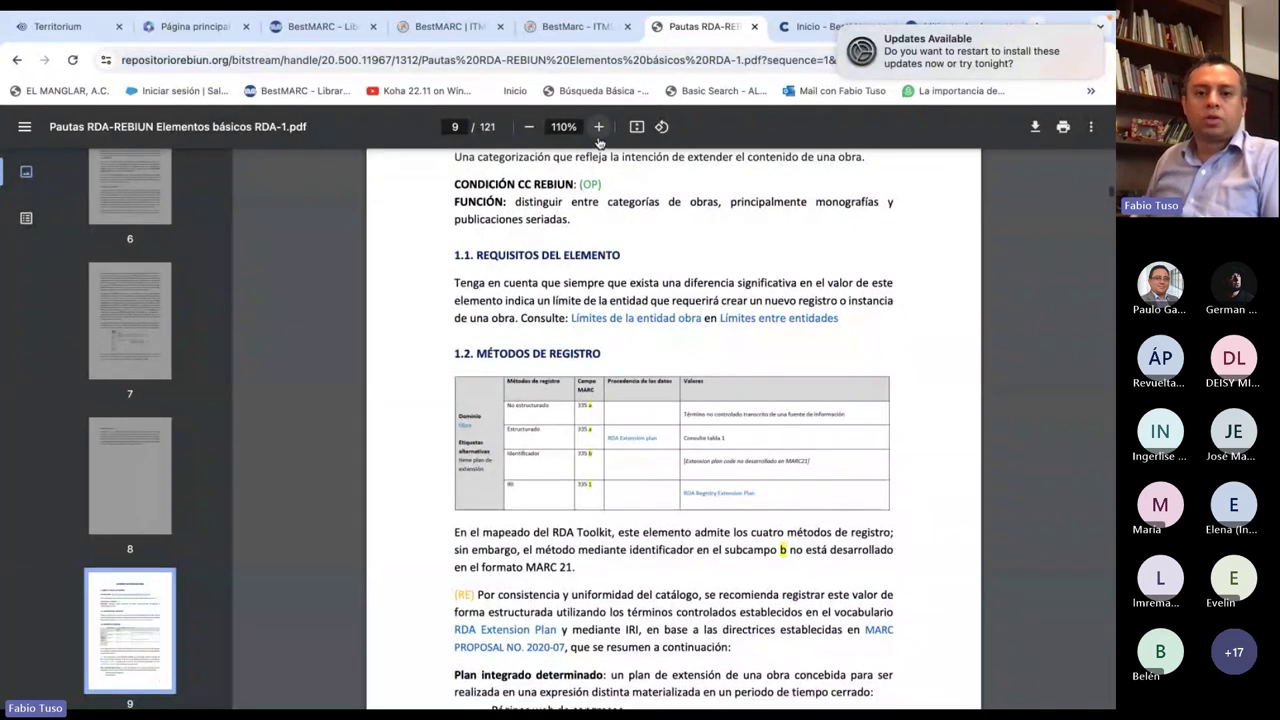
pyautogui.hscroll(3, 1000, 300)
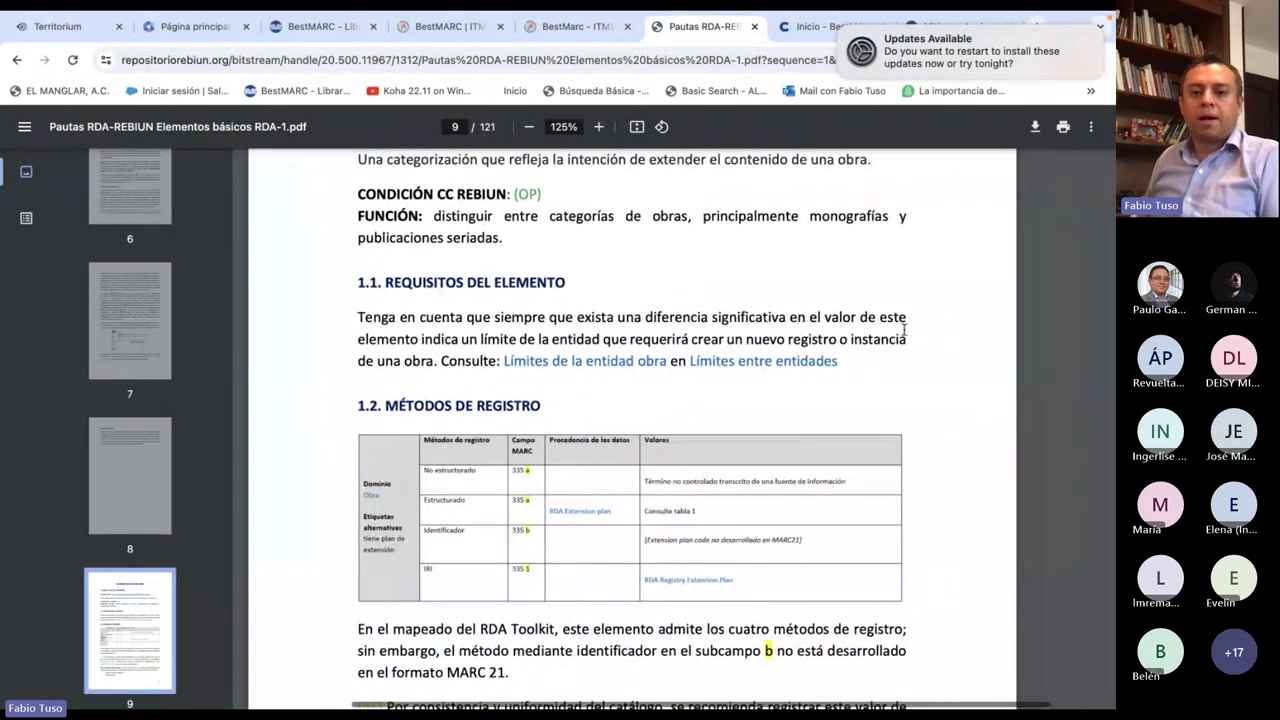
# Review the guidelines for elements 1 to 3, including the MARC 335 examples and the recording methods for the creator agent of a work
pyautogui.scroll(-5, 1045, 250)
pyautogui.scroll(-1, 1104, 205)
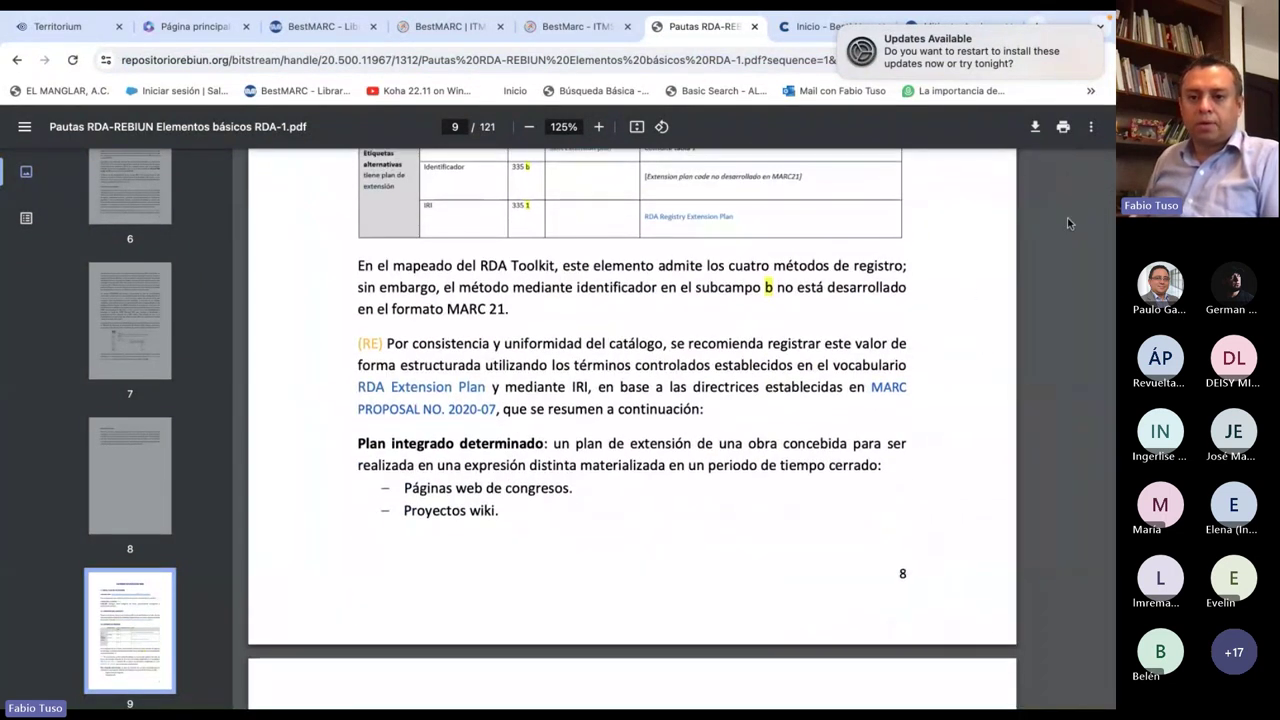
pyautogui.scroll(-15, 952, 308)
pyautogui.scroll(-1, 952, 308)
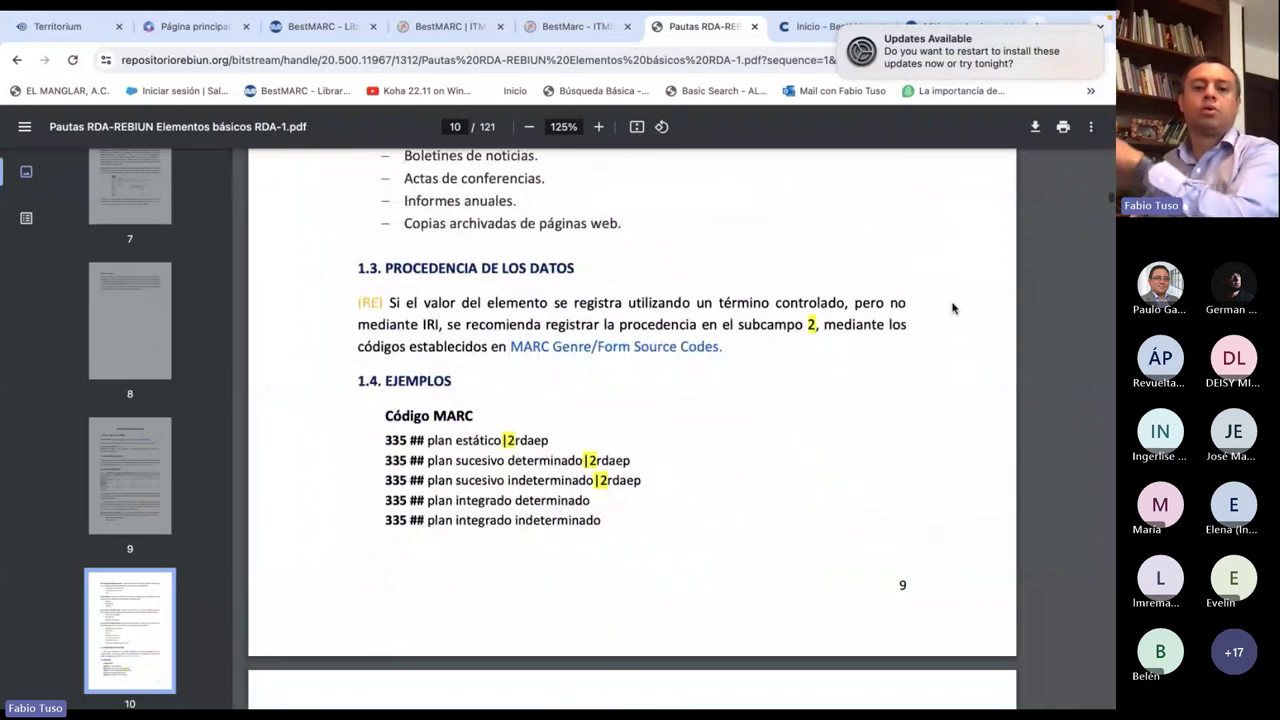
pyautogui.scroll(-2, 475, 436)
pyautogui.scroll(-13, 488, 441)
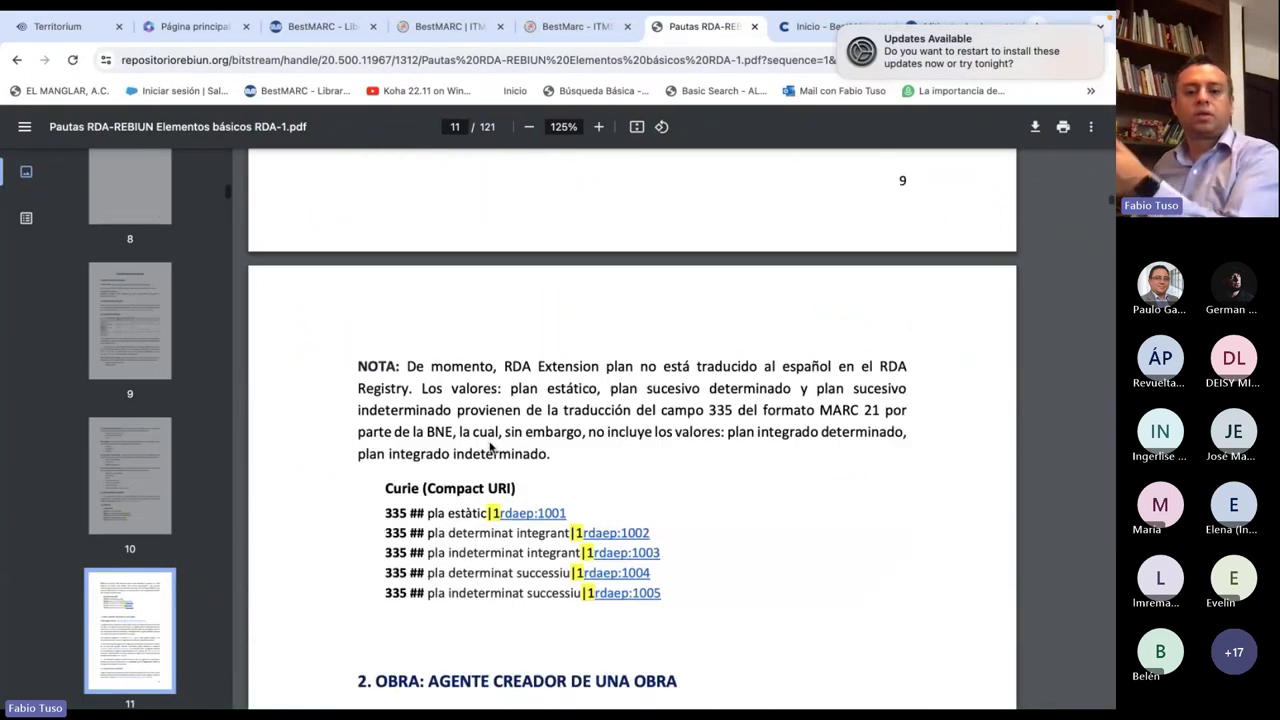
pyautogui.scroll(-1, 531, 437)
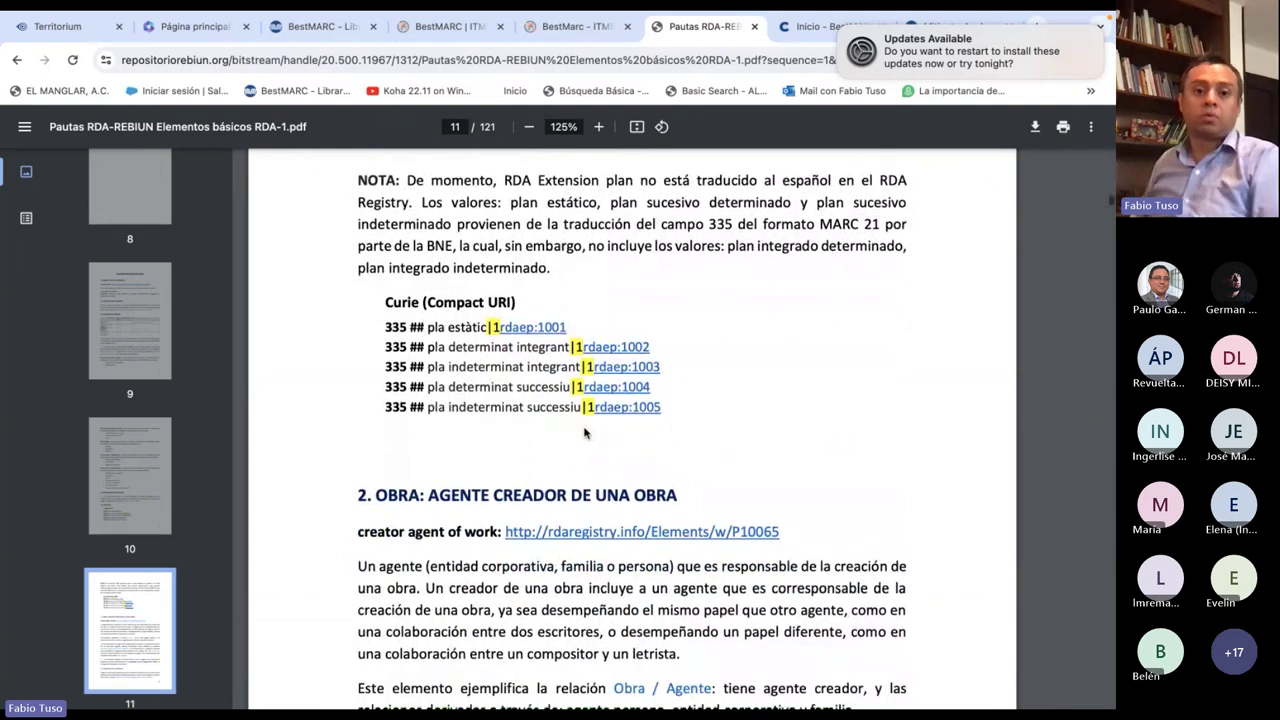
pyautogui.scroll(-3, 583, 428)
pyautogui.scroll(-20, 583, 428)
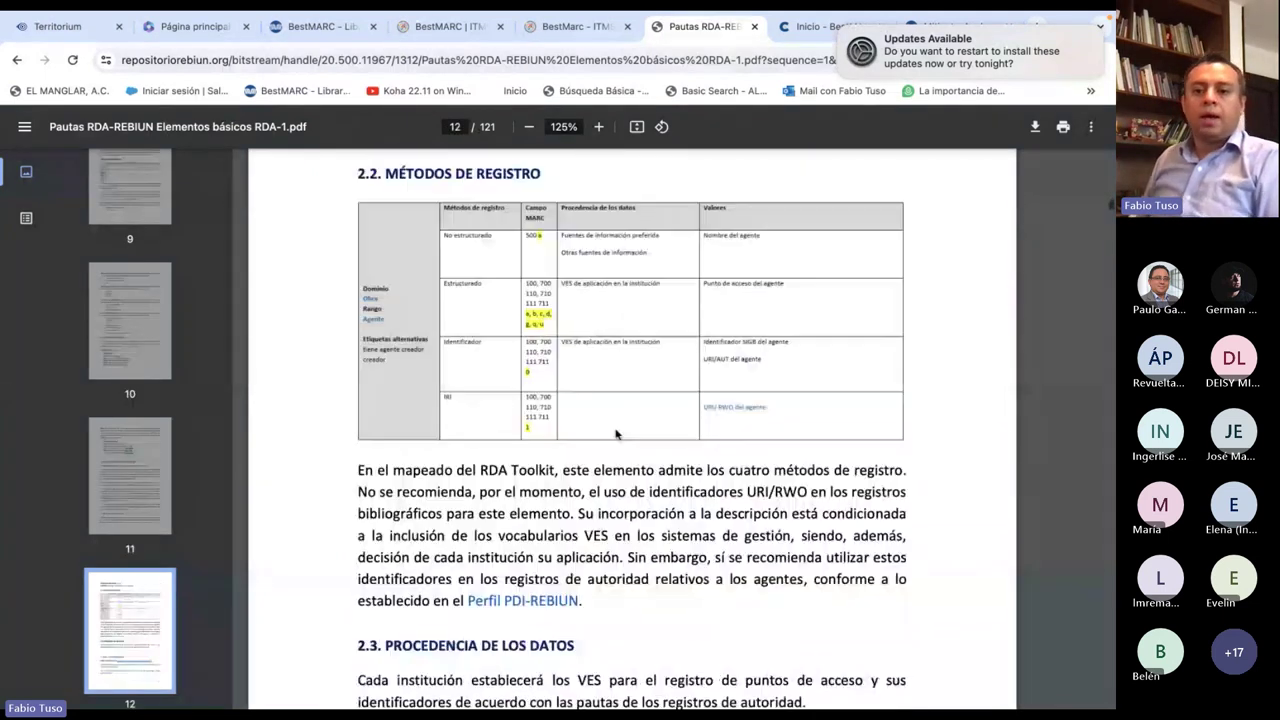
pyautogui.scroll(-14, 1077, 267)
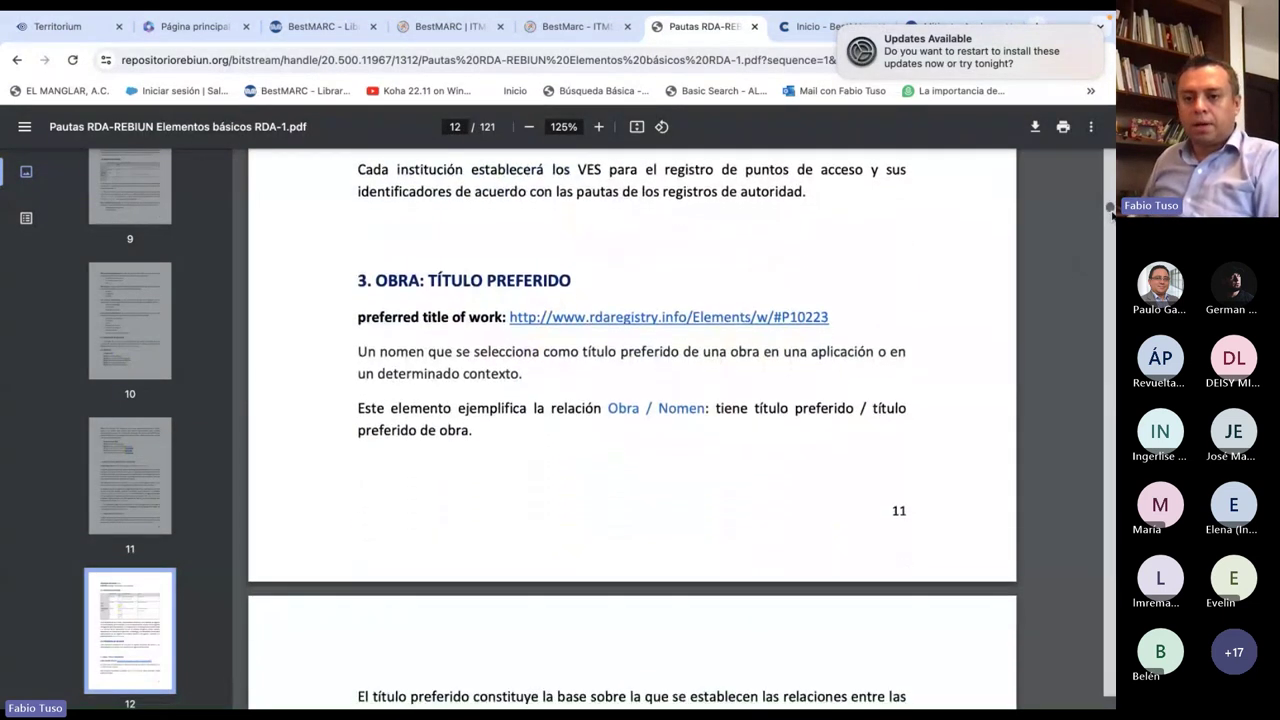
# Go through the extent guidelines on page 64 to the "Tablas de referencia de los valores" list on page 102
pyautogui.moveTo(1110, 212); pyautogui.dragTo(1100, 456)
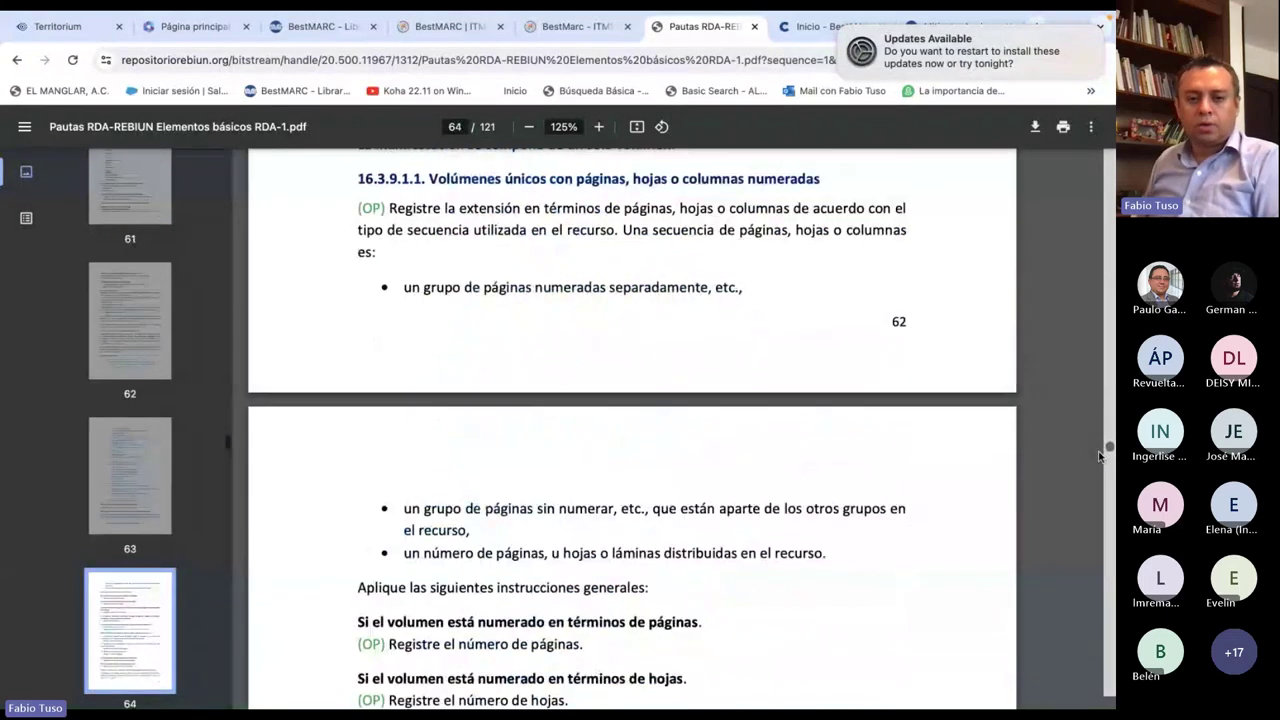
pyautogui.scroll(1, 1105, 480)
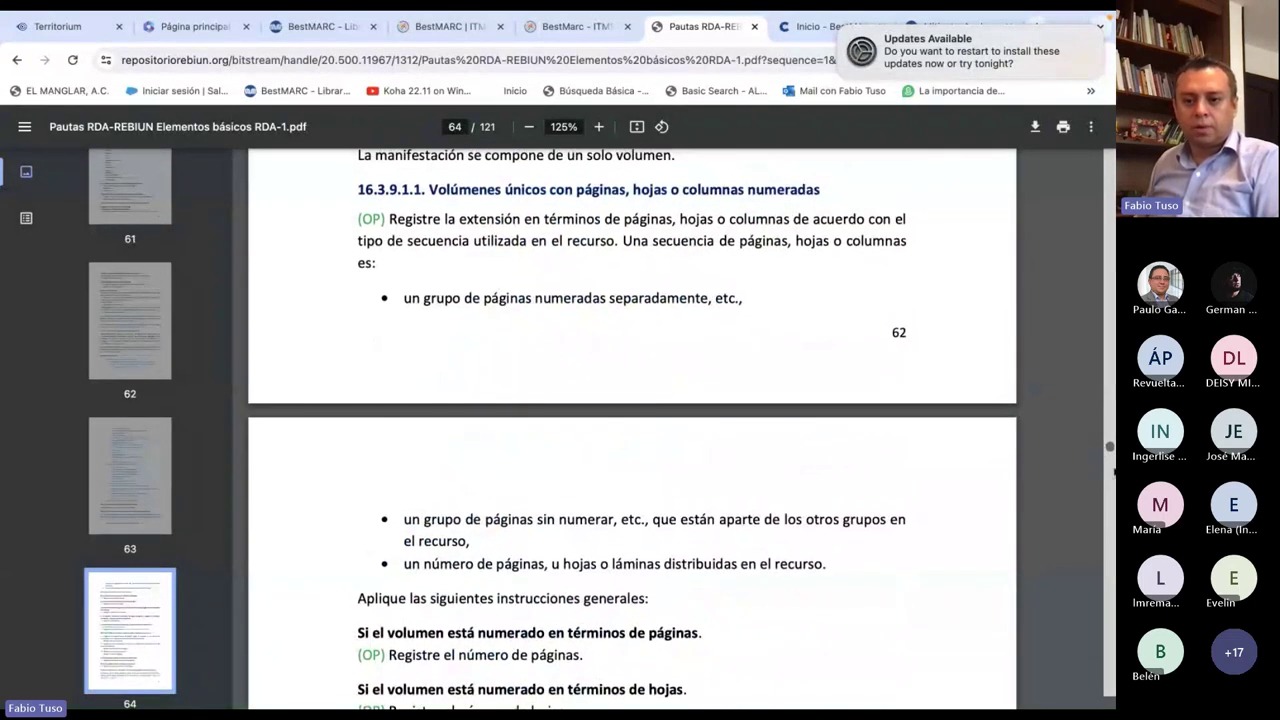
pyautogui.scroll(-3, 1112, 471)
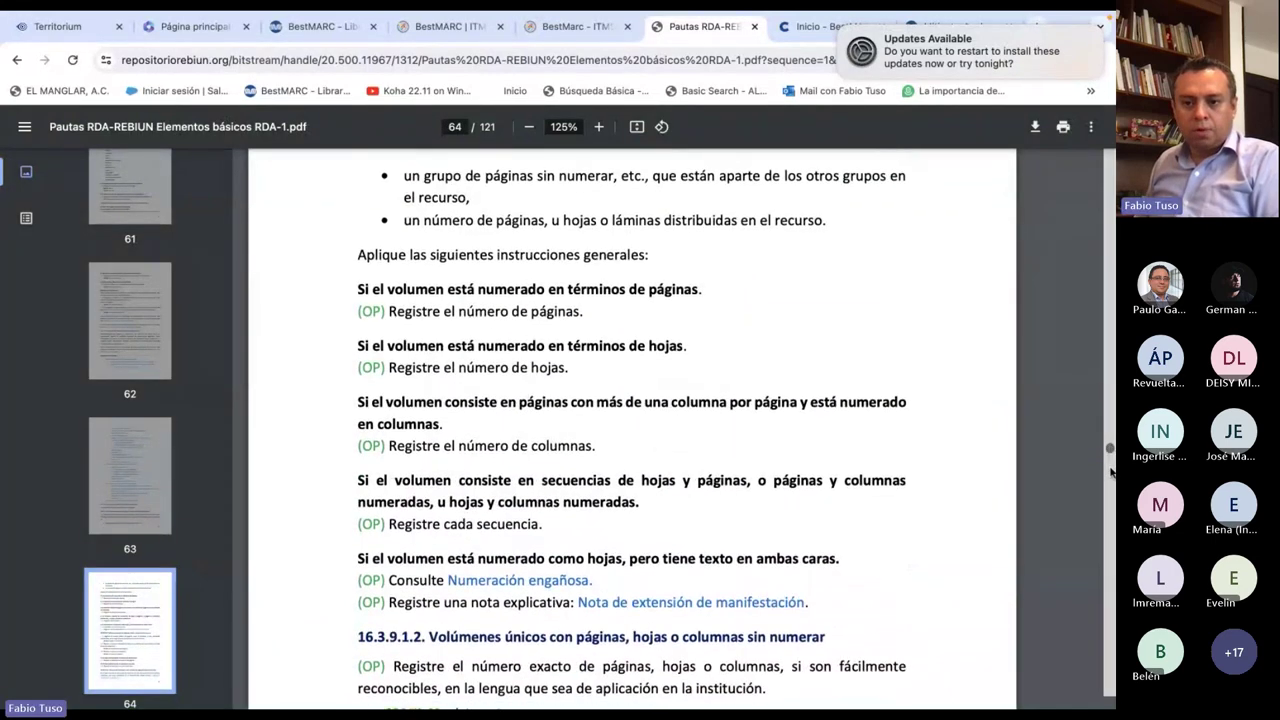
pyautogui.moveTo(1110, 472); pyautogui.dragTo(1109, 626)
pyautogui.scroll(-3, 716, 342)
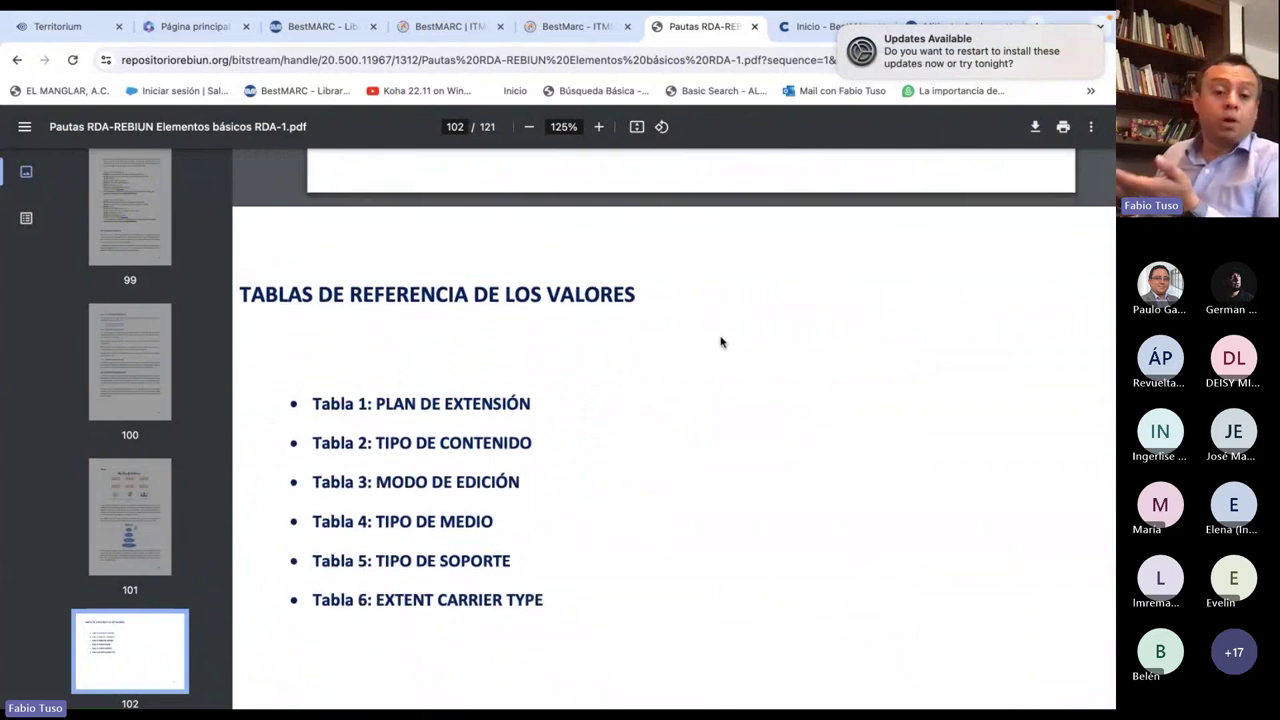
# Examine Table 1, "Plan de extensión", on page 104, comparing its language, source and CURIE columns
pyautogui.scroll(-8, 725, 343)
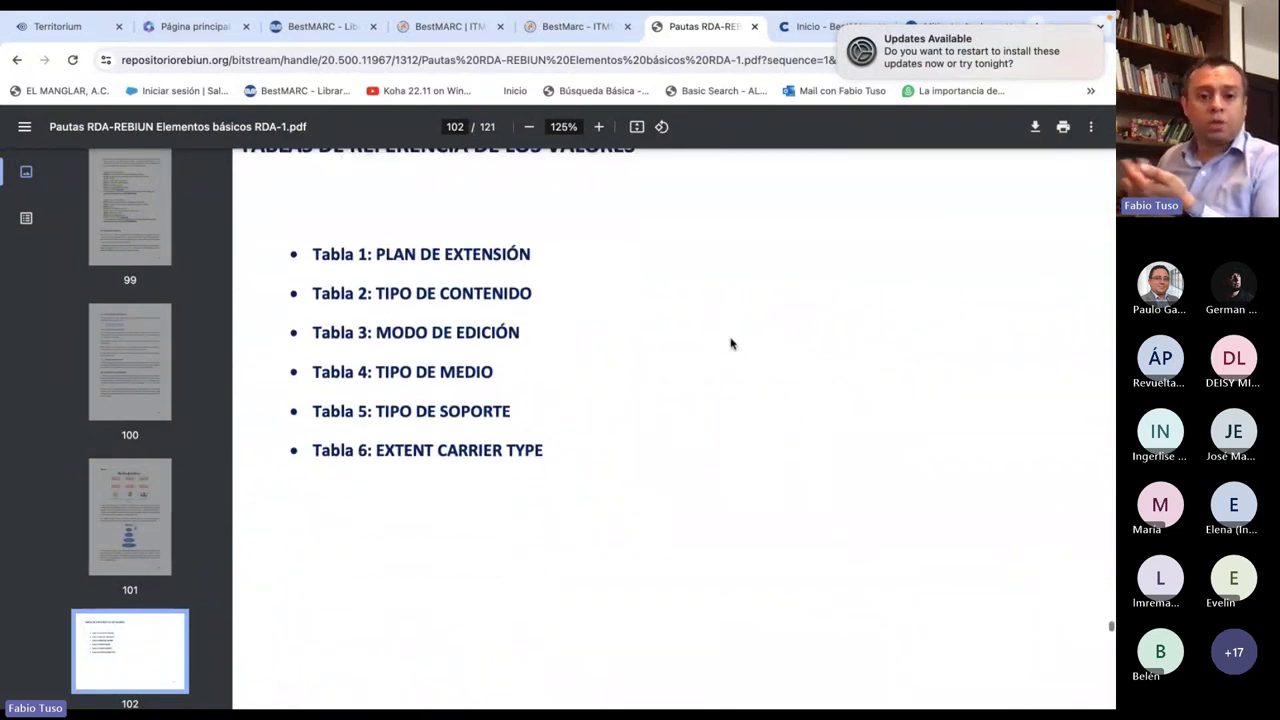
pyautogui.scroll(-10, 730, 343)
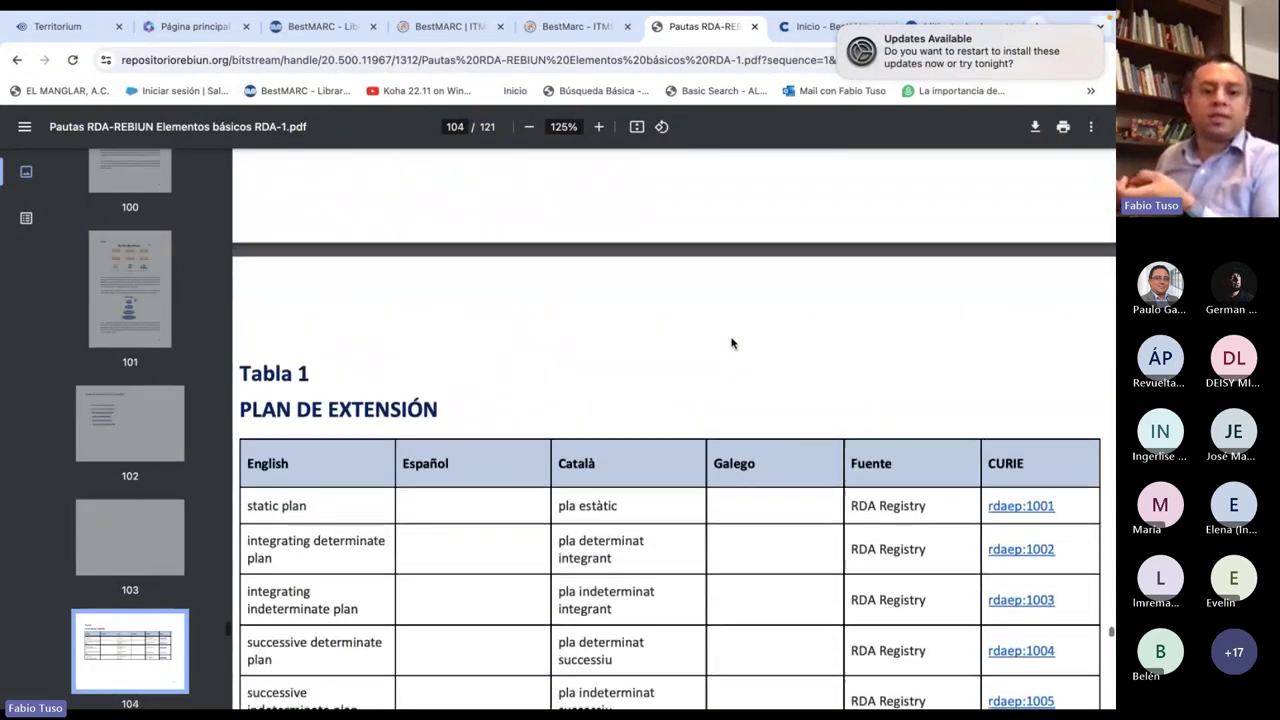
pyautogui.scroll(-1, 731, 343)
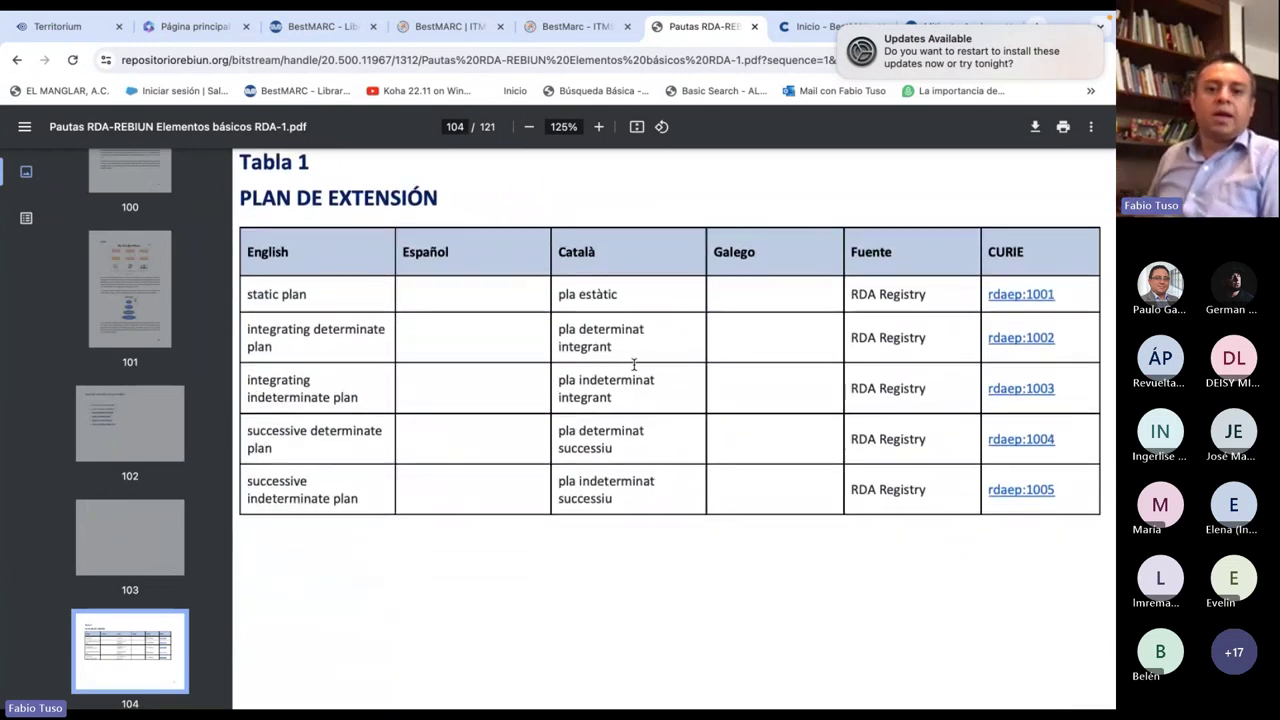
pyautogui.scroll(-1, 600, 370)
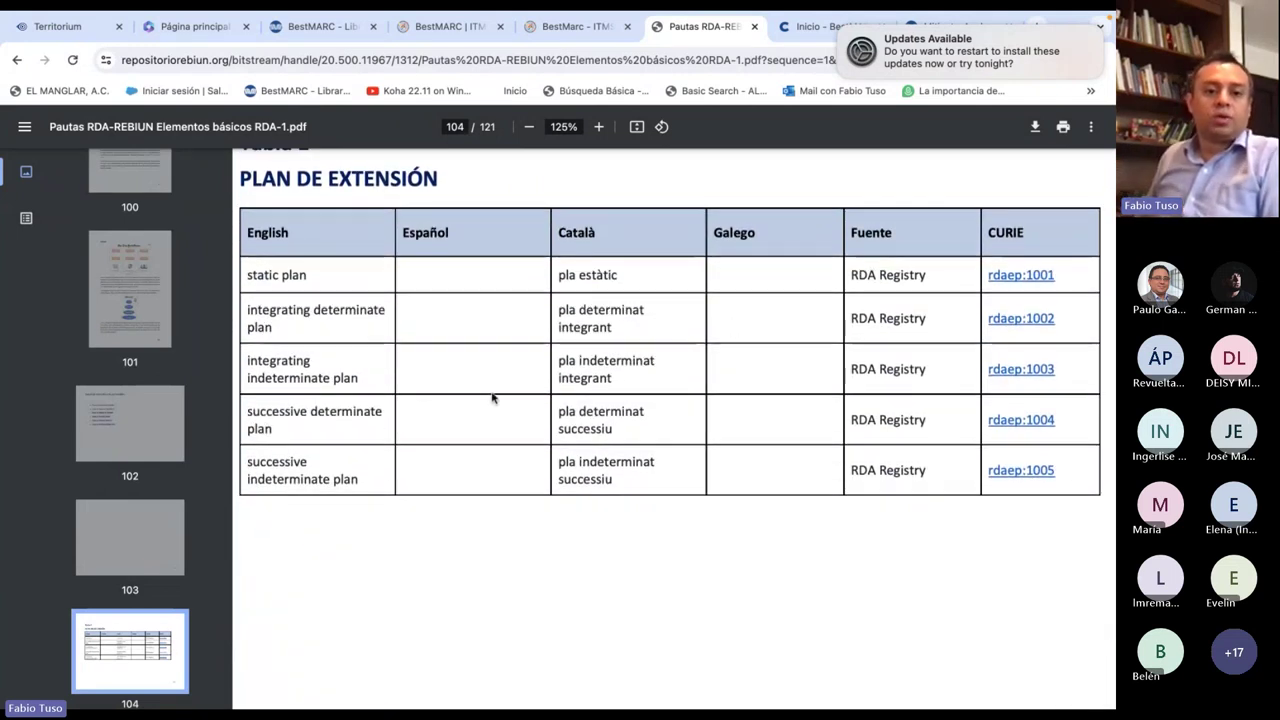
# Examine the "cartographic image" row of Table 2, "Tipo de contenido", marking its English and Spanish terms and viewing the CURIE column
pyautogui.scroll(-10, 519, 392)
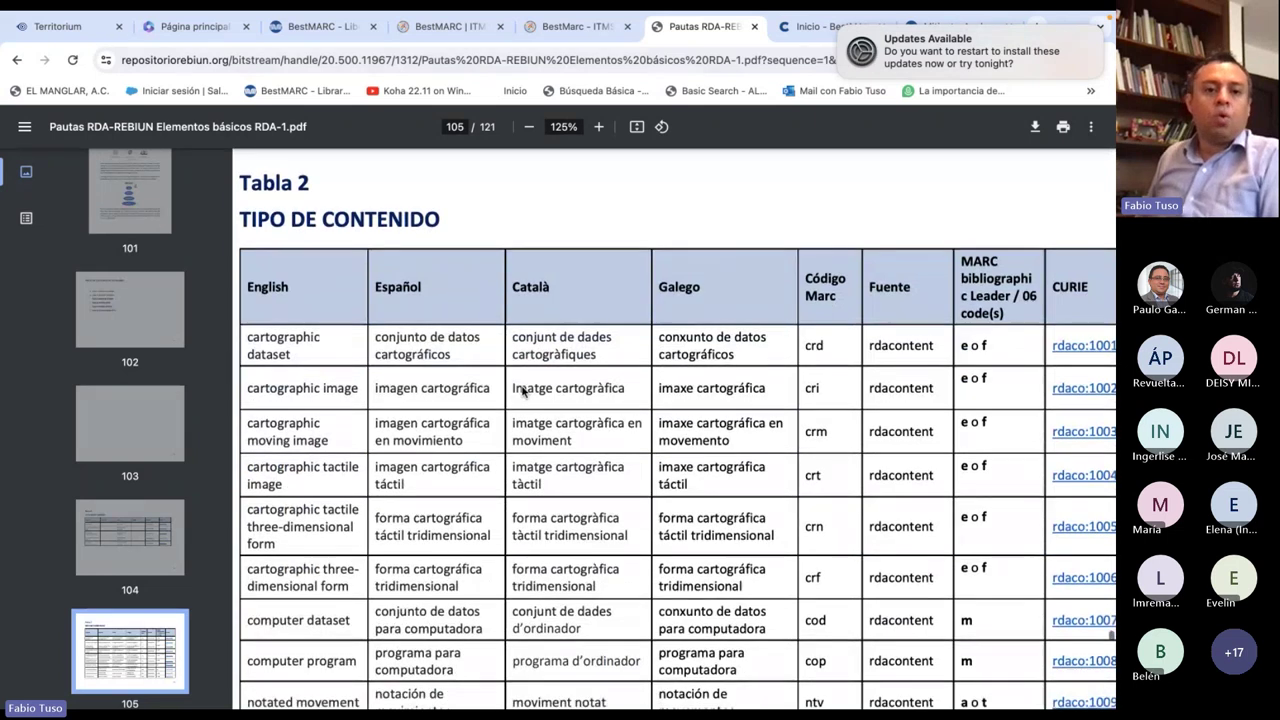
pyautogui.moveTo(357, 362); pyautogui.dragTo(293, 362)
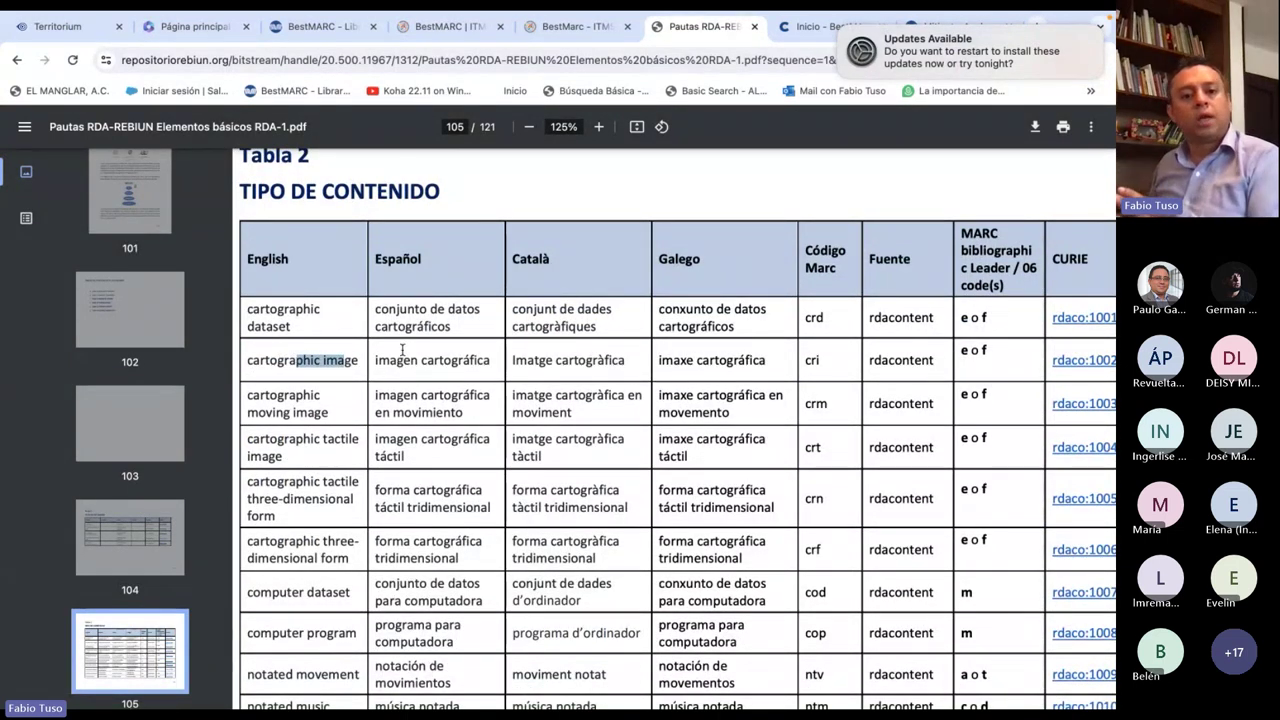
pyautogui.moveTo(397, 361); pyautogui.dragTo(473, 366)
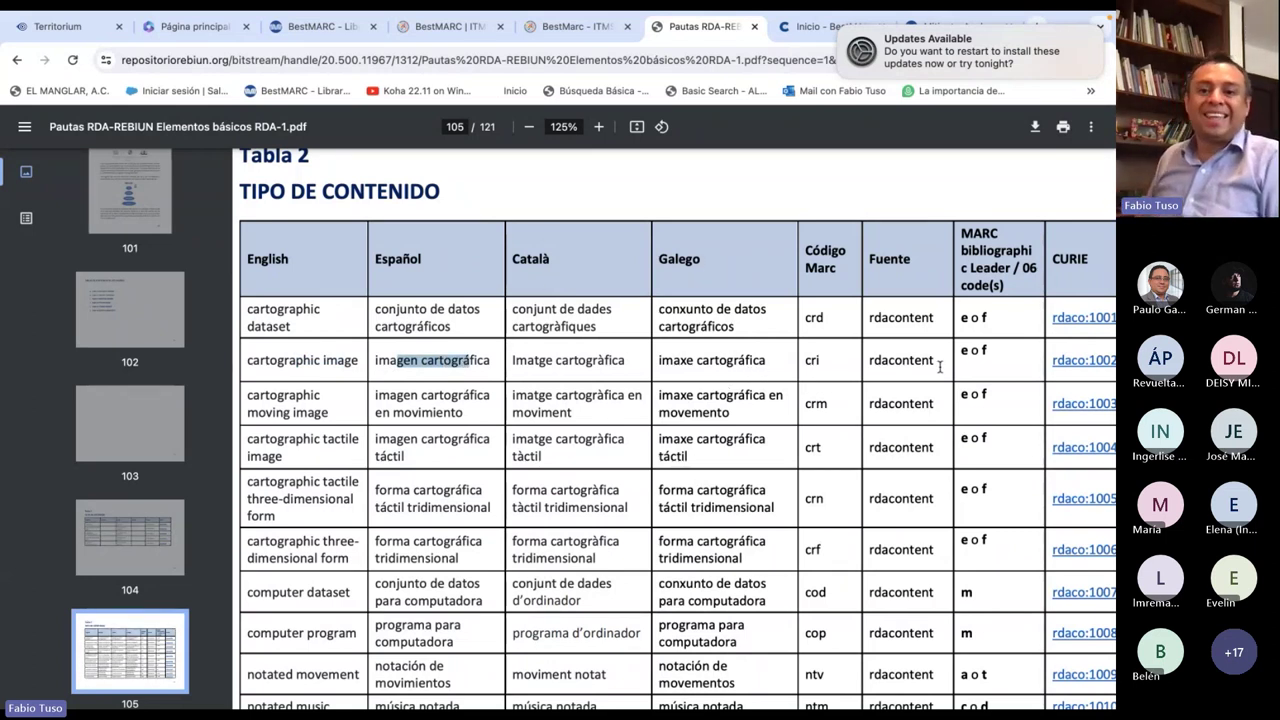
pyautogui.hscroll(1, 905, 370)
pyautogui.hscroll(-2, 960, 375)
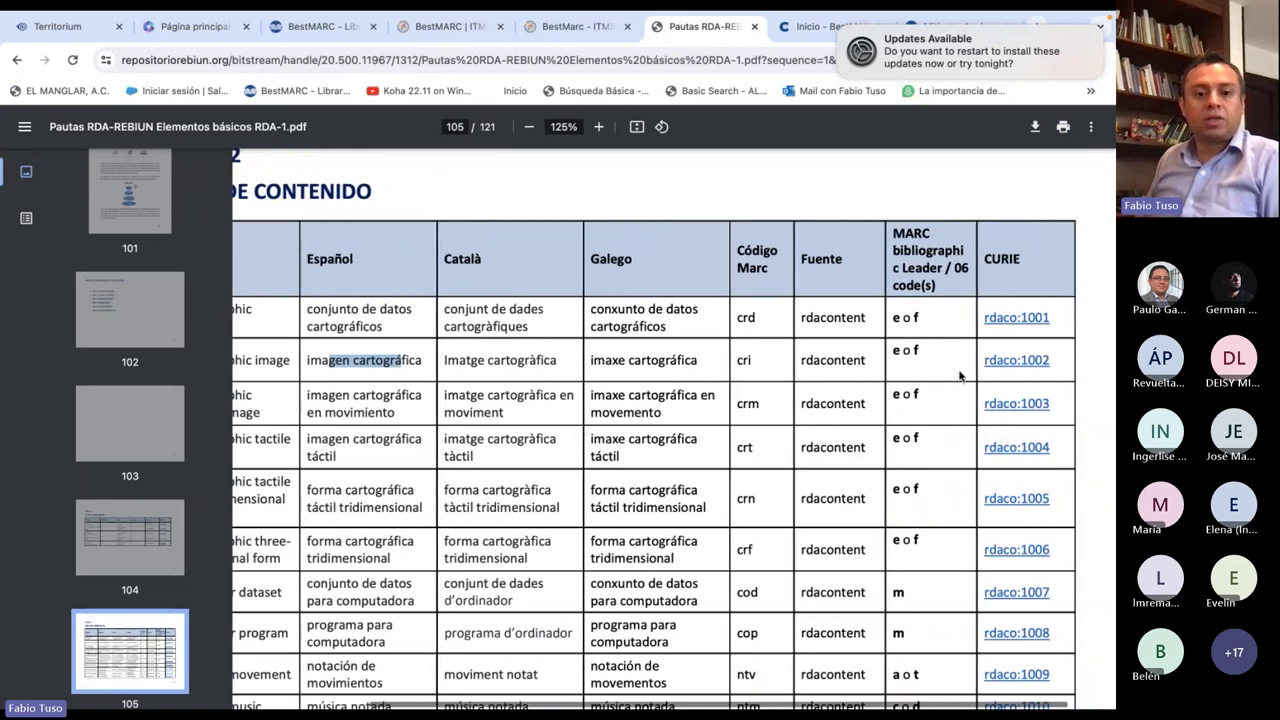
# Mark the "computer dataset" and "computer program" terms in Table 2 to point out their translations
pyautogui.scroll(-1, 912, 366)
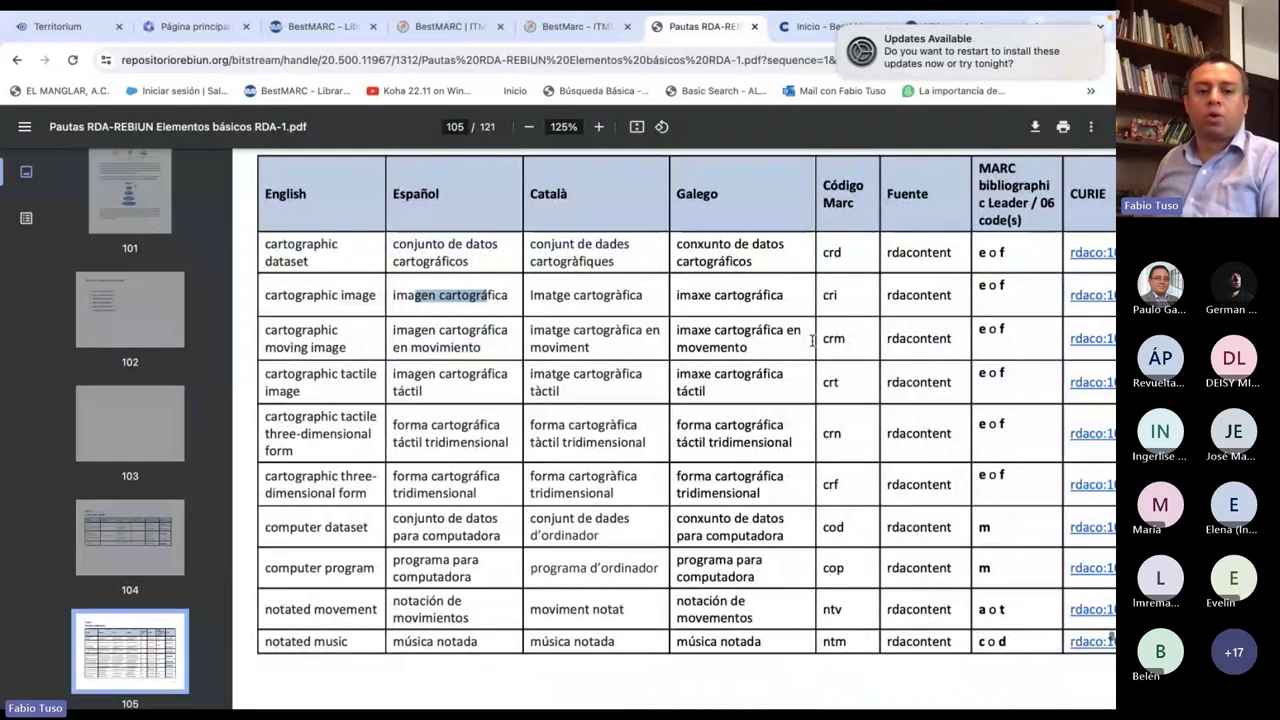
pyautogui.scroll(-1, 812, 341)
pyautogui.moveTo(286, 481); pyautogui.dragTo(566, 487)
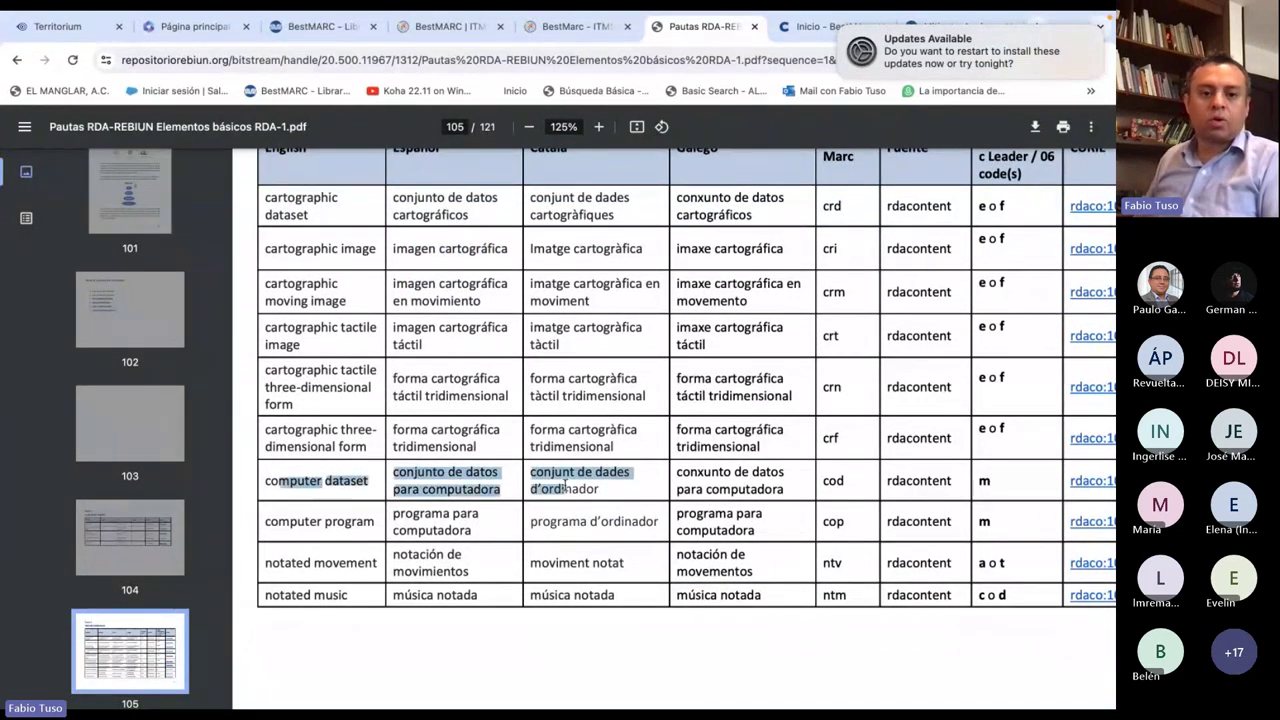
pyautogui.moveTo(373, 516); pyautogui.dragTo(441, 520)
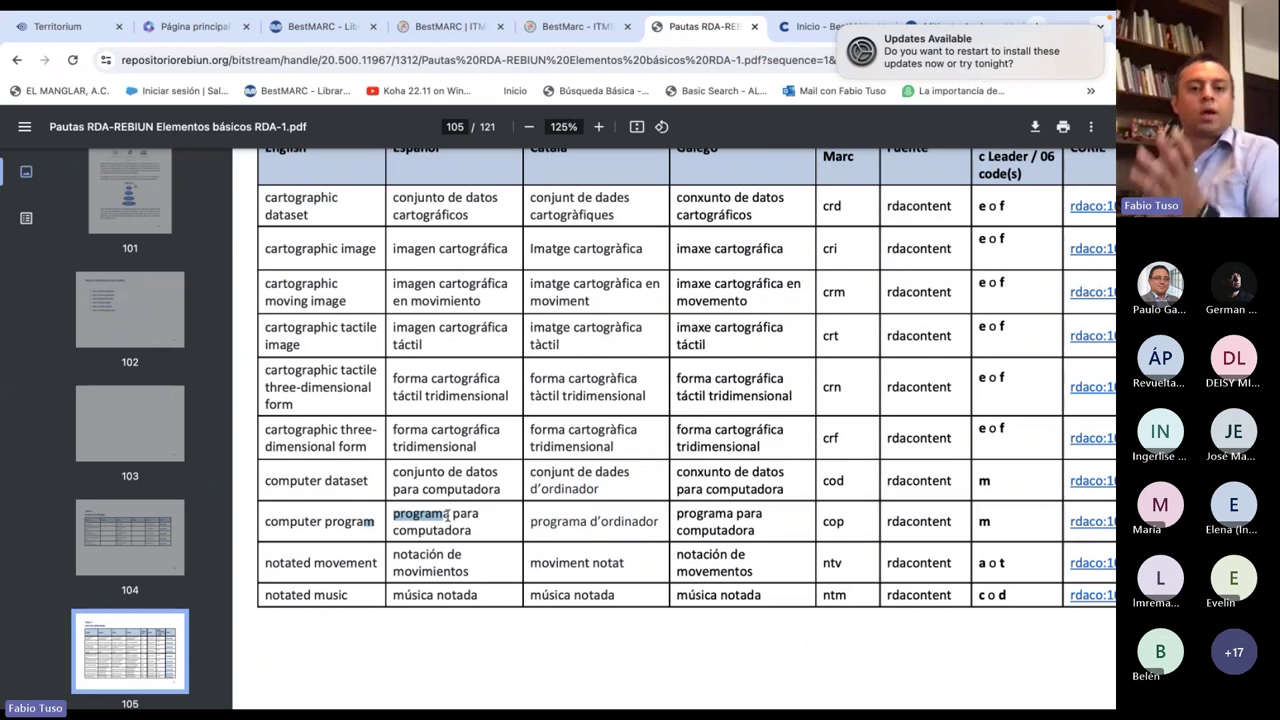
# Examine the continuation of Table 2 on page 106, marking "sonidos" and its source "rdacontent" in the sounds row
pyautogui.scroll(-1, 478, 490)
pyautogui.scroll(-5, 478, 480)
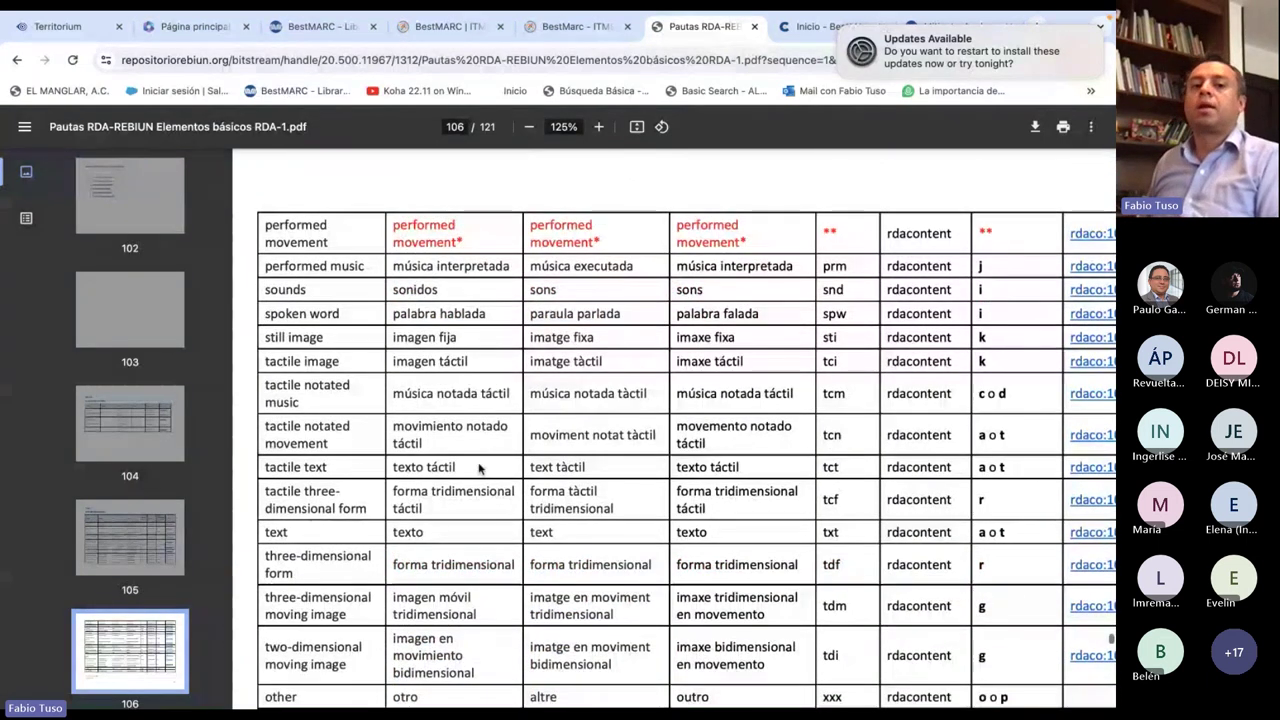
pyautogui.scroll(-1, 490, 460)
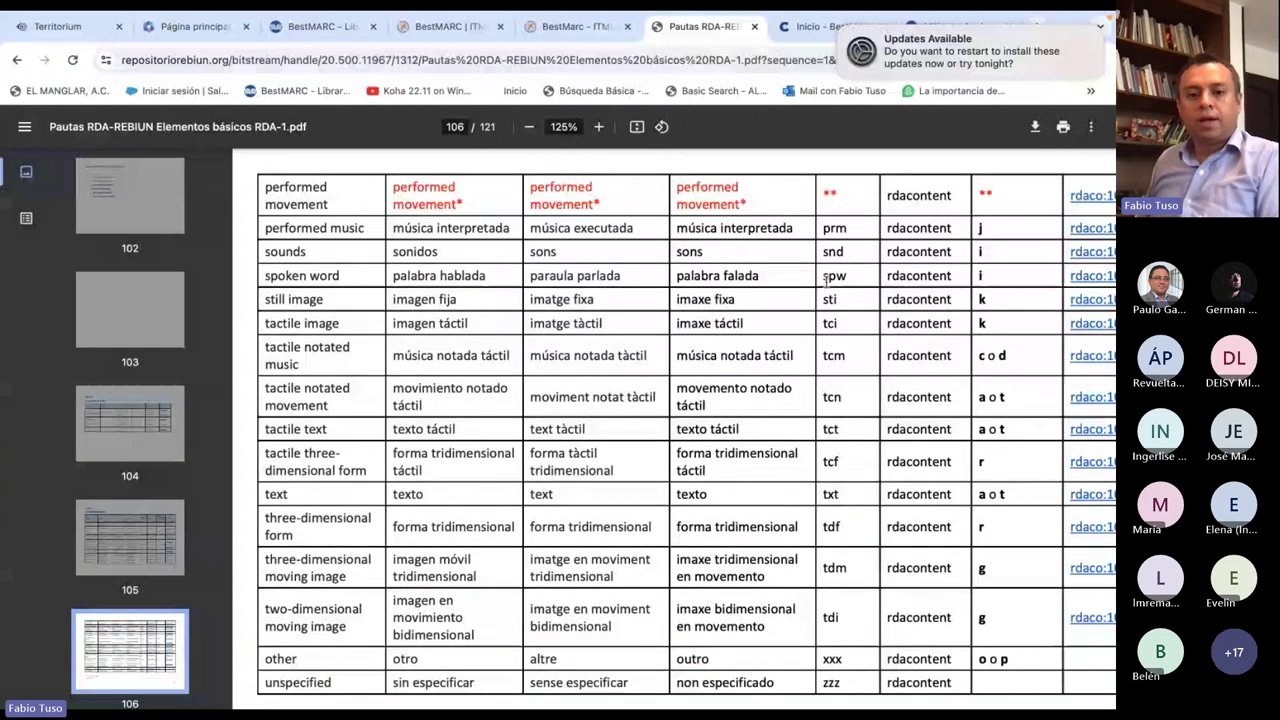
pyautogui.moveTo(401, 254); pyautogui.dragTo(438, 253)
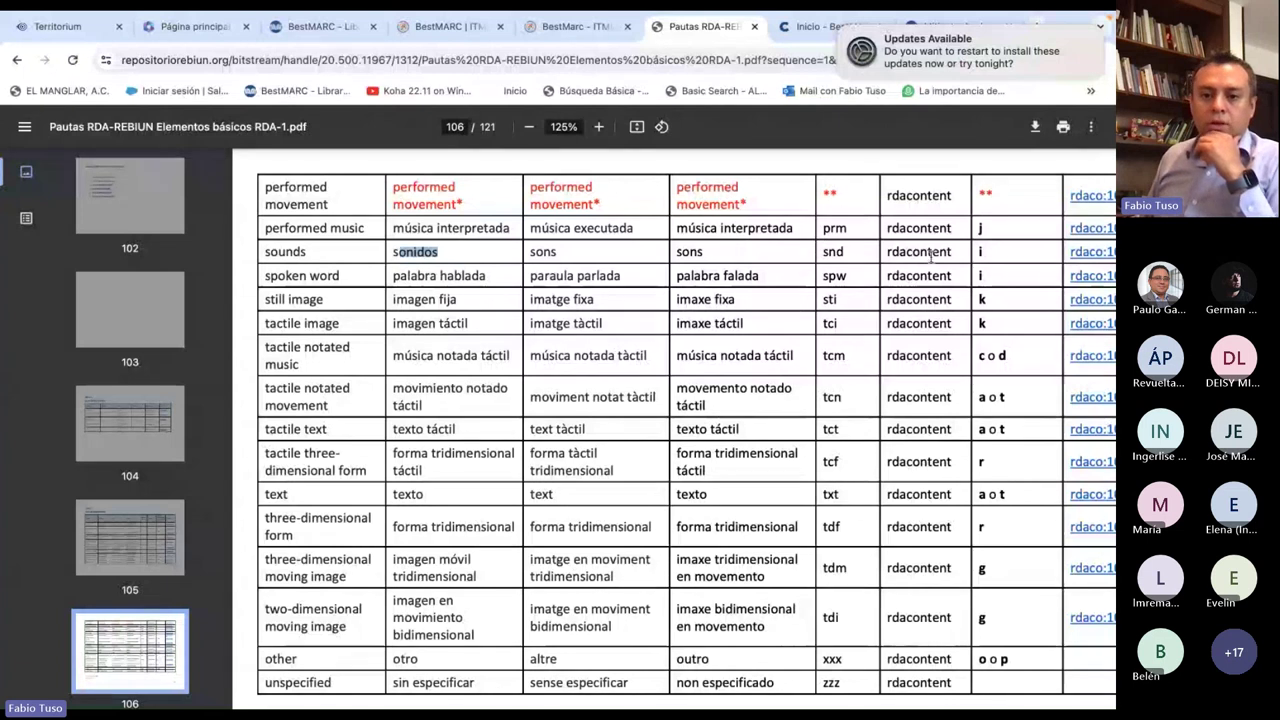
pyautogui.moveTo(891, 252); pyautogui.dragTo(950, 255)
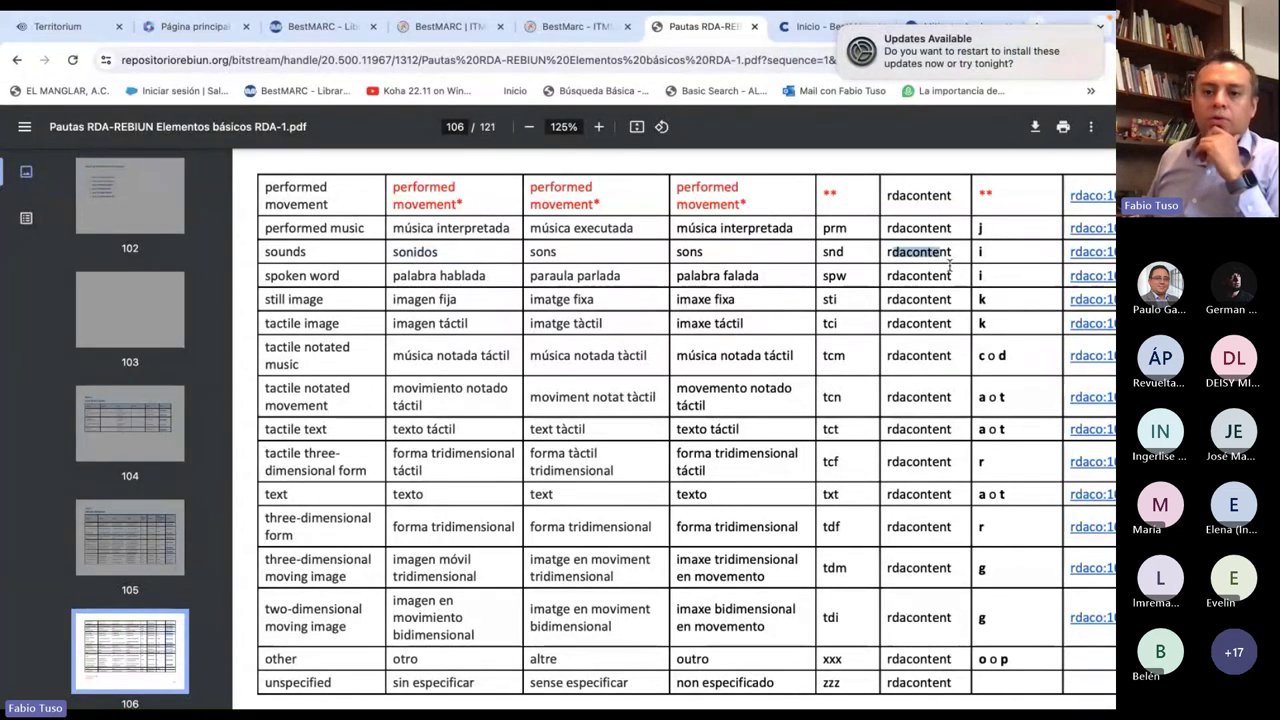
pyautogui.click(843, 281)
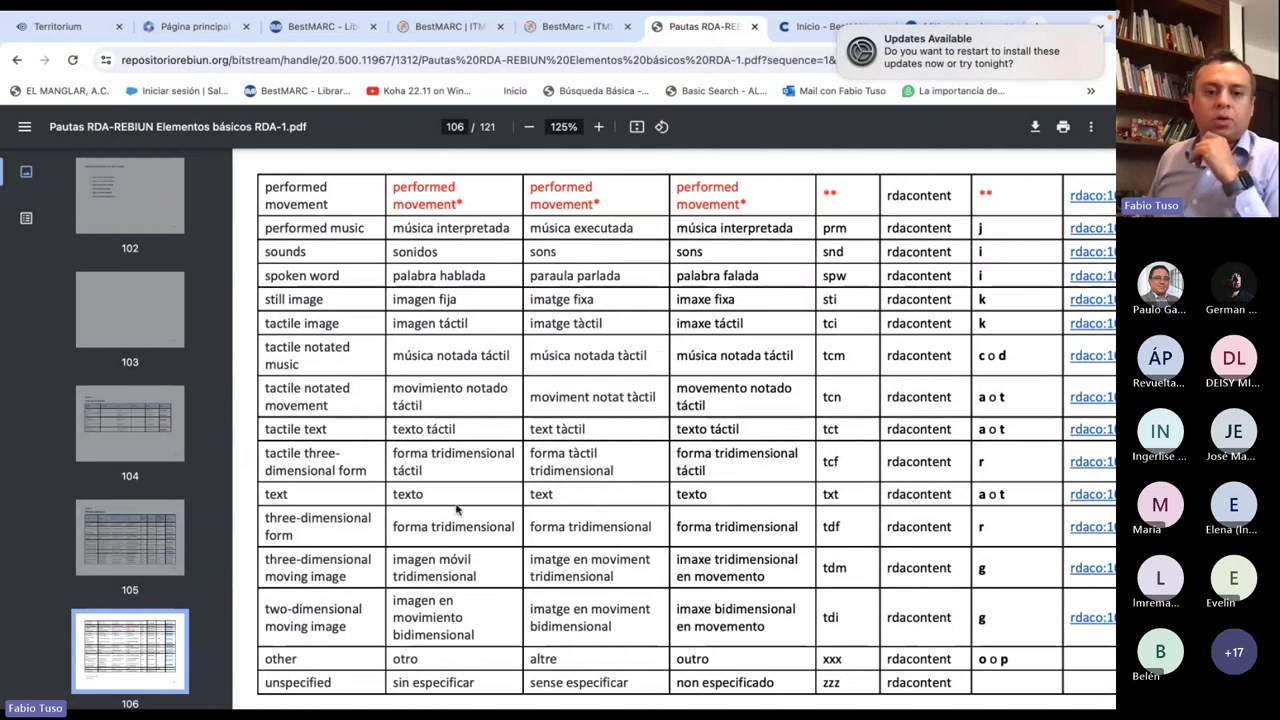
# Check the remaining content types and footnotes of Table 2 and mark the Spanish term for tactile notated music
pyautogui.scroll(-1, 457, 508)
pyautogui.scroll(-1, 457, 505)
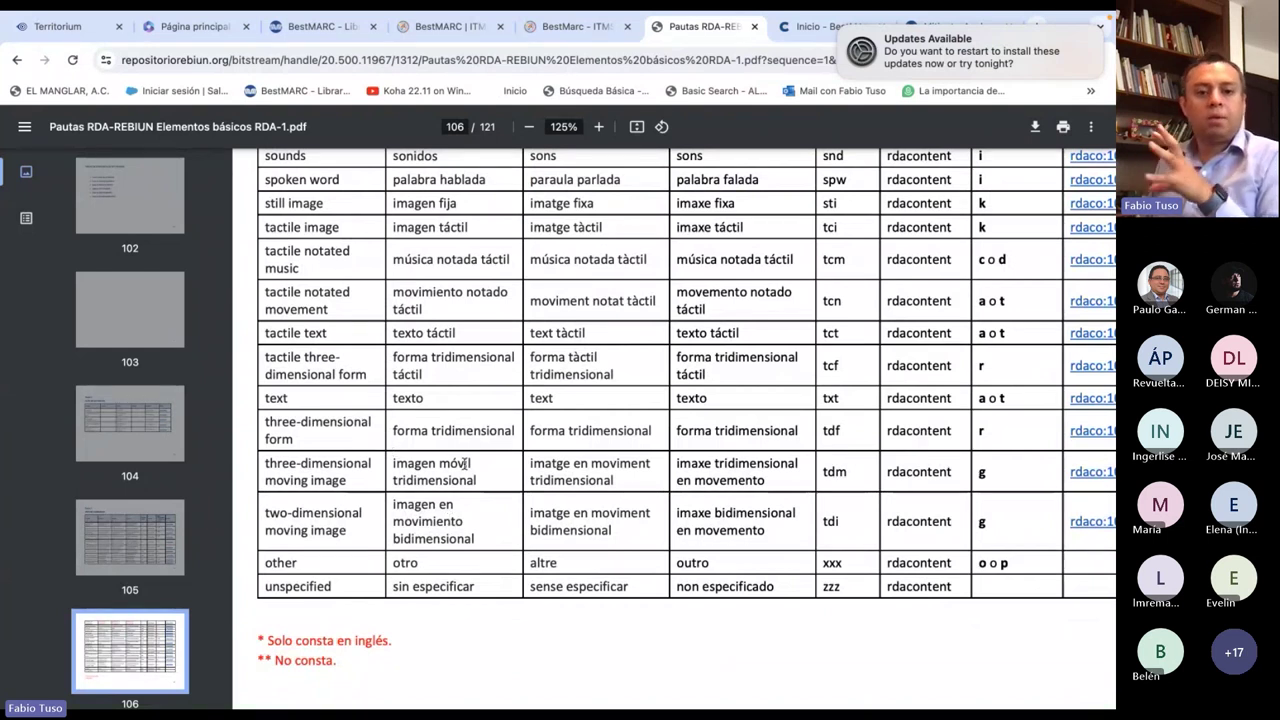
pyautogui.scroll(1, 463, 465)
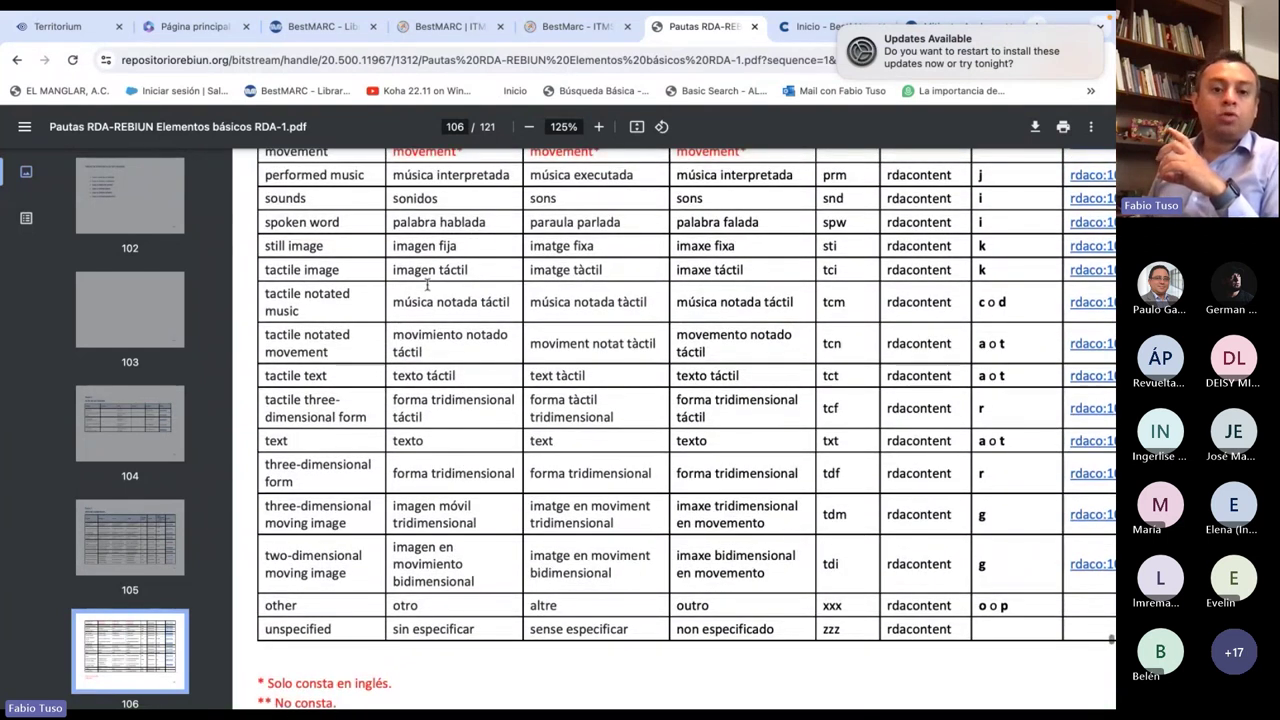
pyautogui.moveTo(420, 300); pyautogui.dragTo(480, 301)
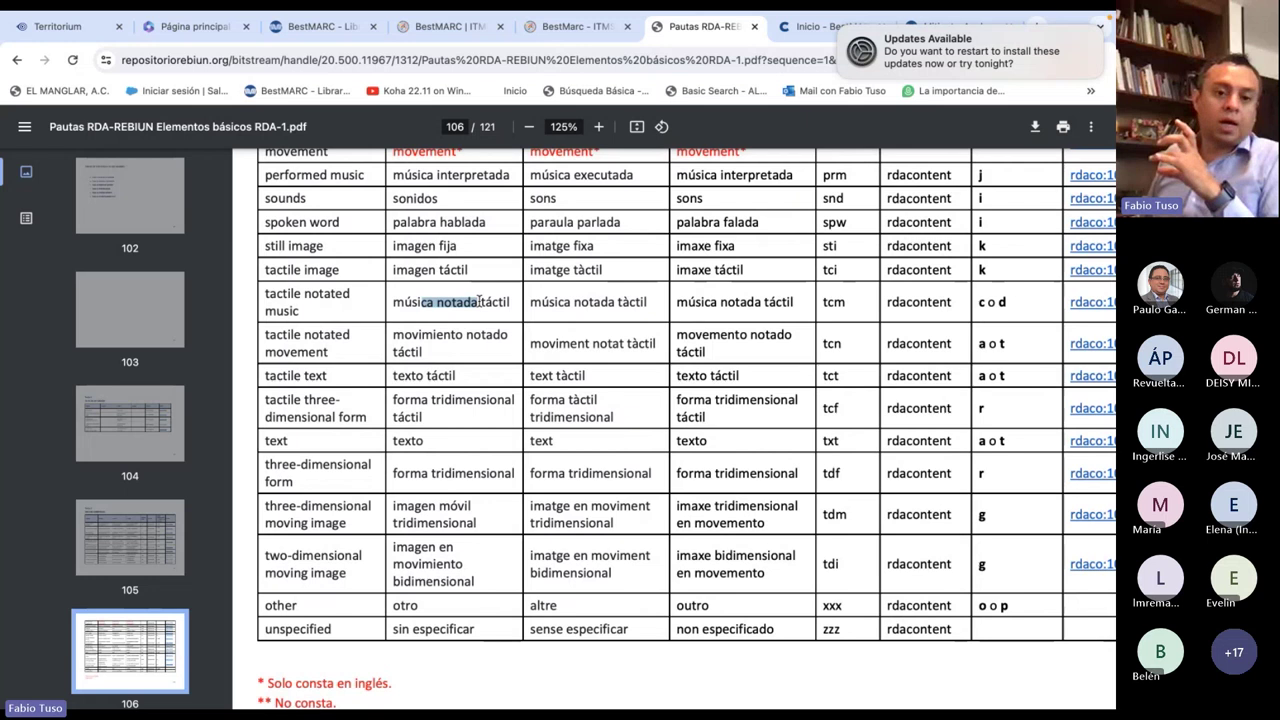
# Examine Table 3, "Modo de edición", and Table 4, "Tipo de medio", in the RDA-REBIUN guidelines PDF
pyautogui.scroll(-3, 793, 340)
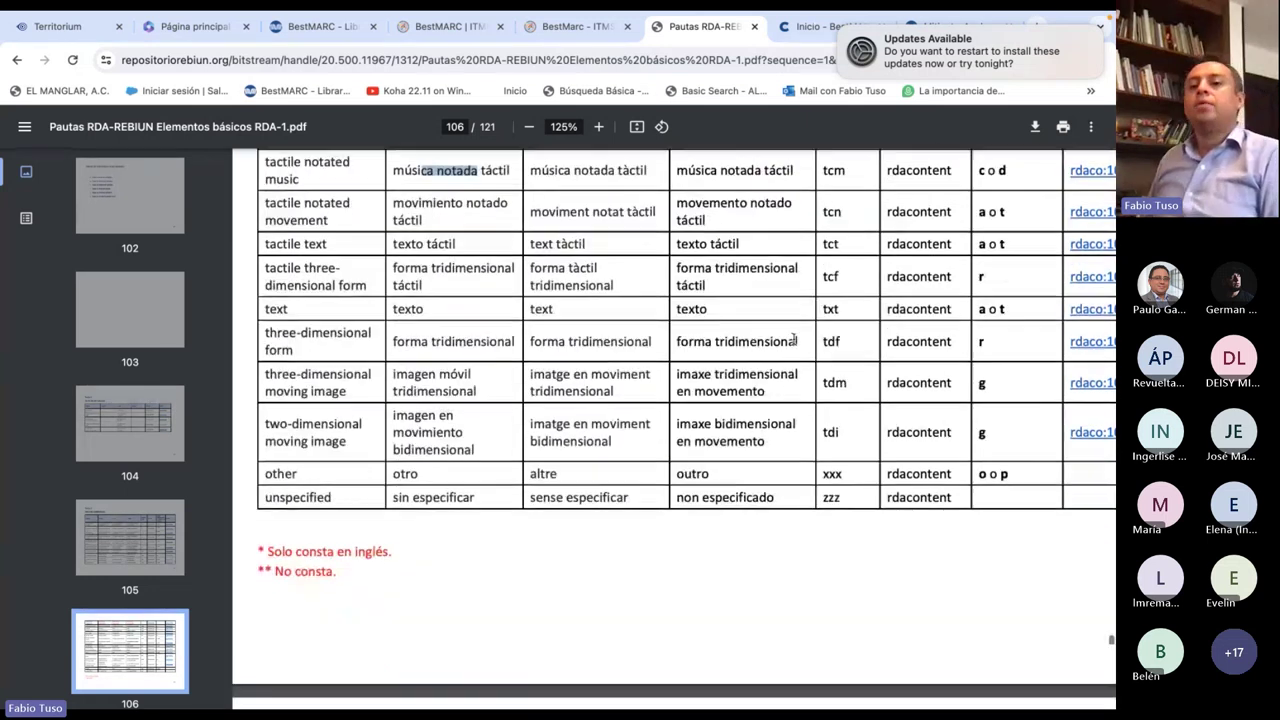
pyautogui.scroll(-10, 793, 340)
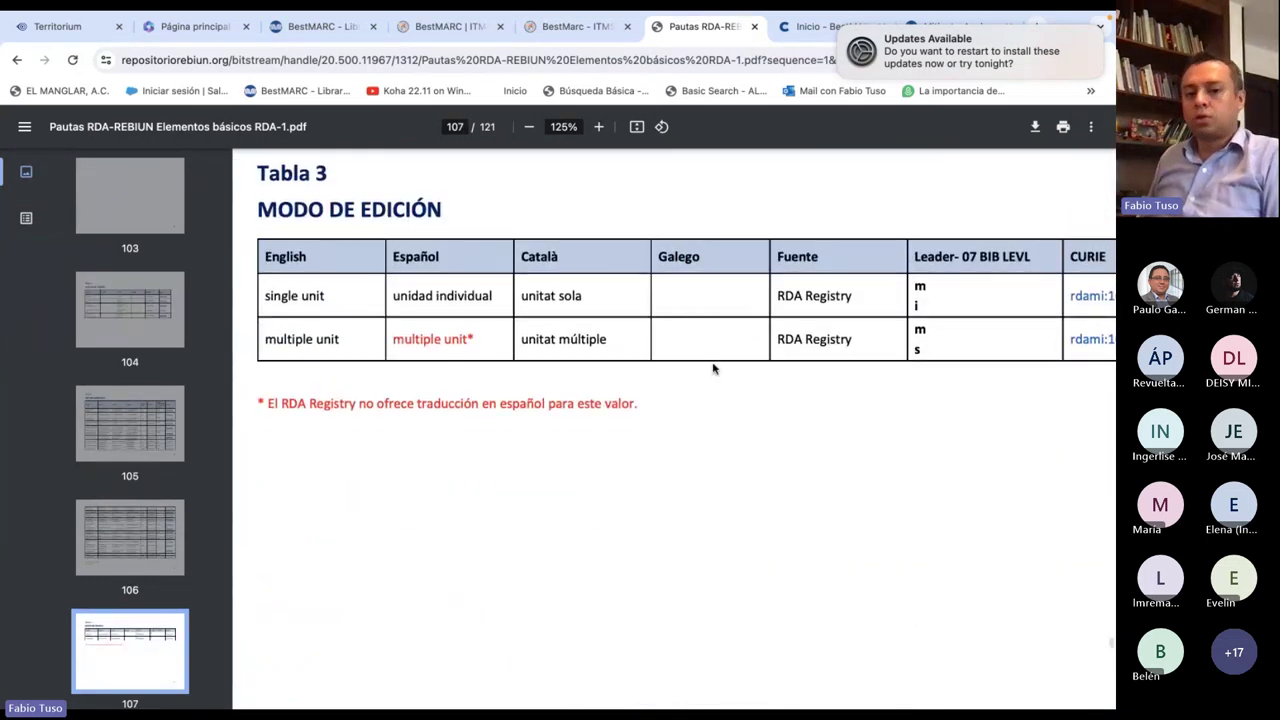
pyautogui.scroll(-8, 726, 384)
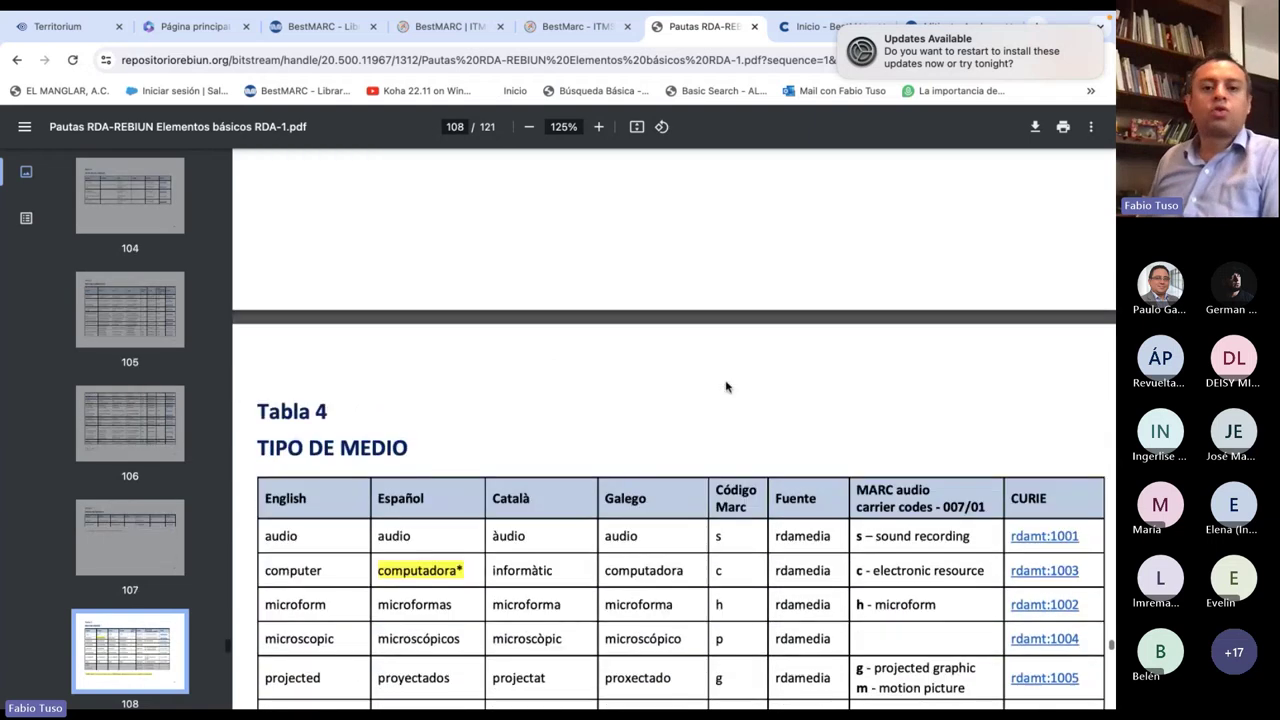
pyautogui.scroll(-6, 726, 387)
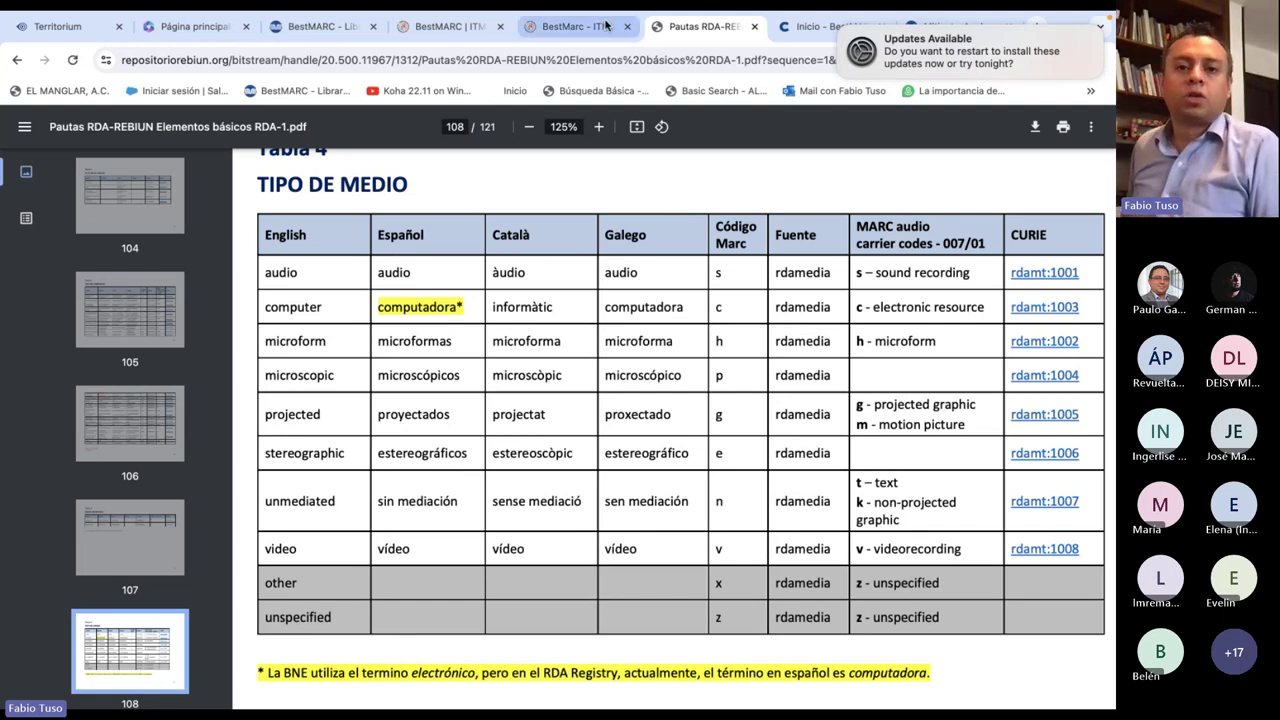
# Switch to the Mitinet AnalyzeMARC diagnostic report and examine its introduction and the "Copias por localización" table
pyautogui.click(806, 30)
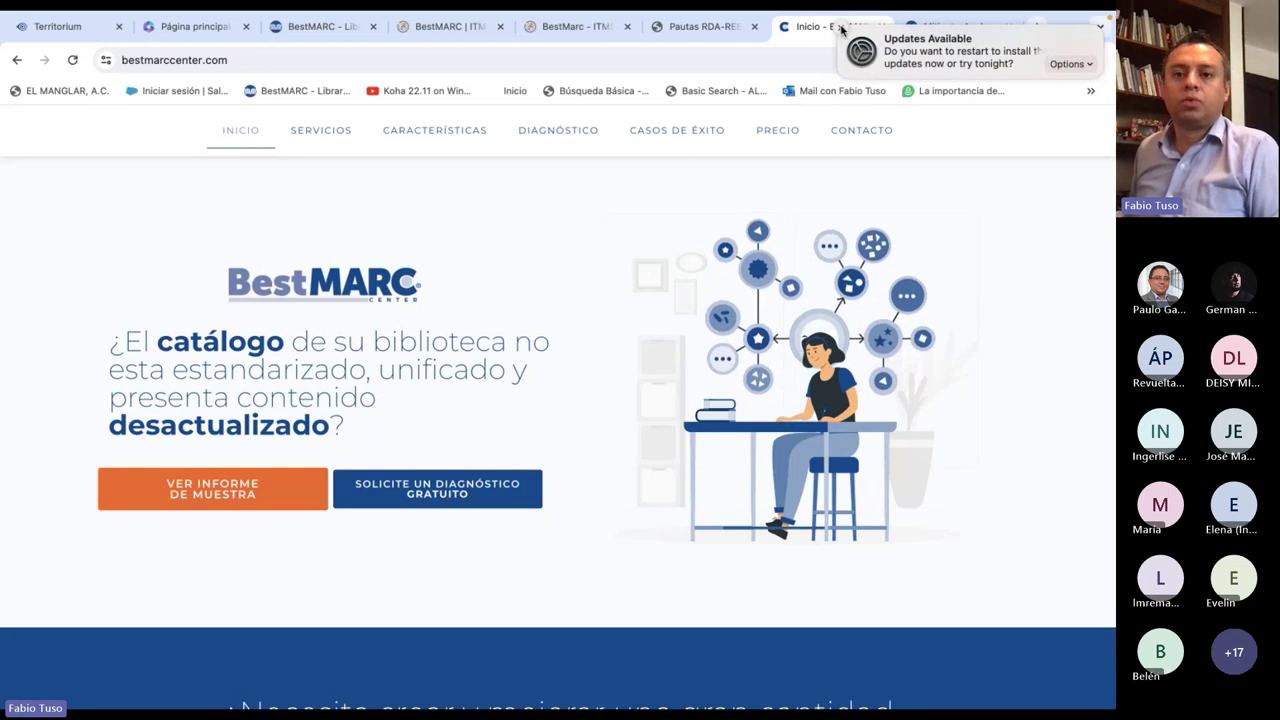
pyautogui.click(950, 26)
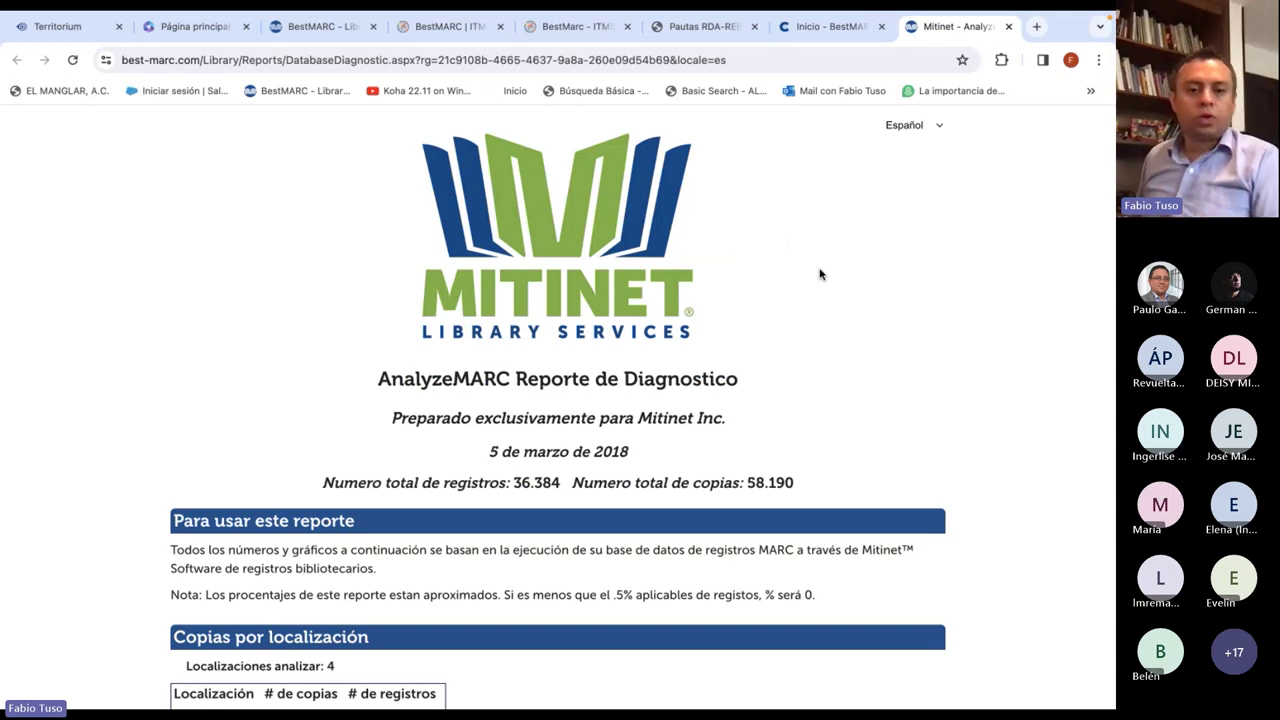
pyautogui.scroll(-1, 819, 280)
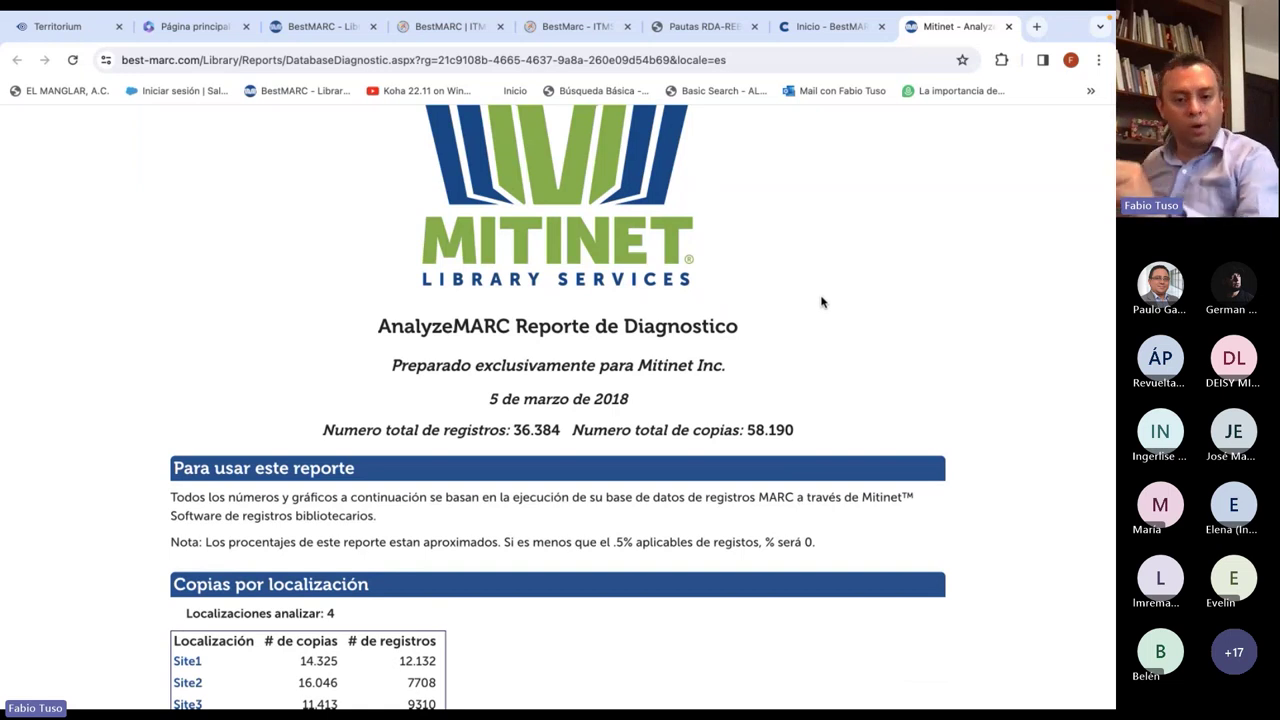
pyautogui.scroll(-2, 821, 302)
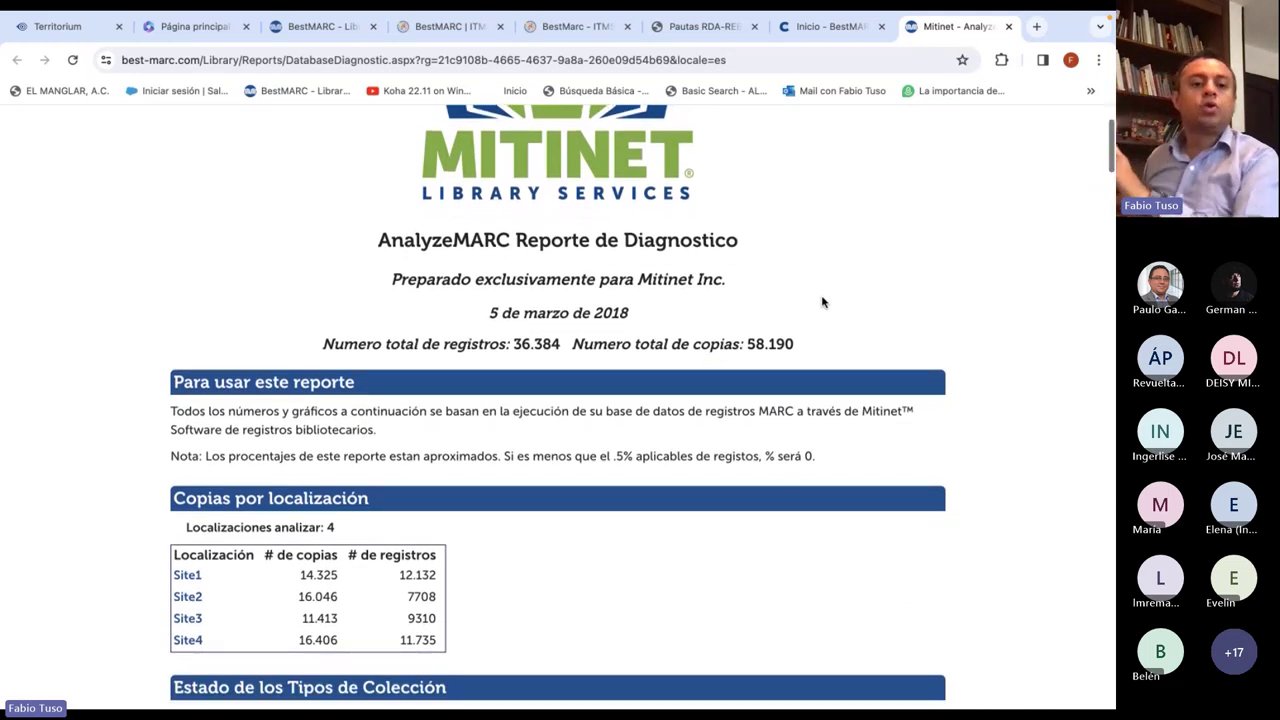
pyautogui.scroll(-2, 822, 301)
pyautogui.scroll(-5, 823, 303)
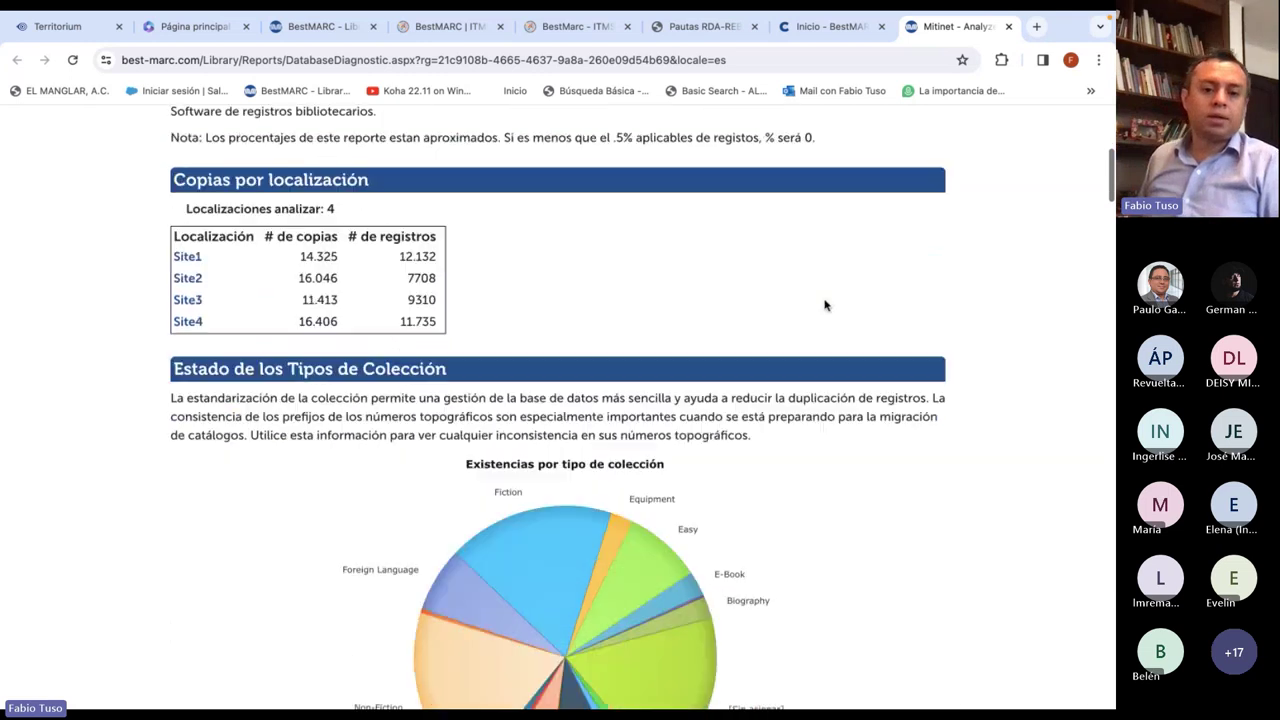
# Examine the "Existencias por tipo de colección" pie chart, inspecting individual slices and separating the Non-Fiction slice
pyautogui.scroll(-3, 825, 305)
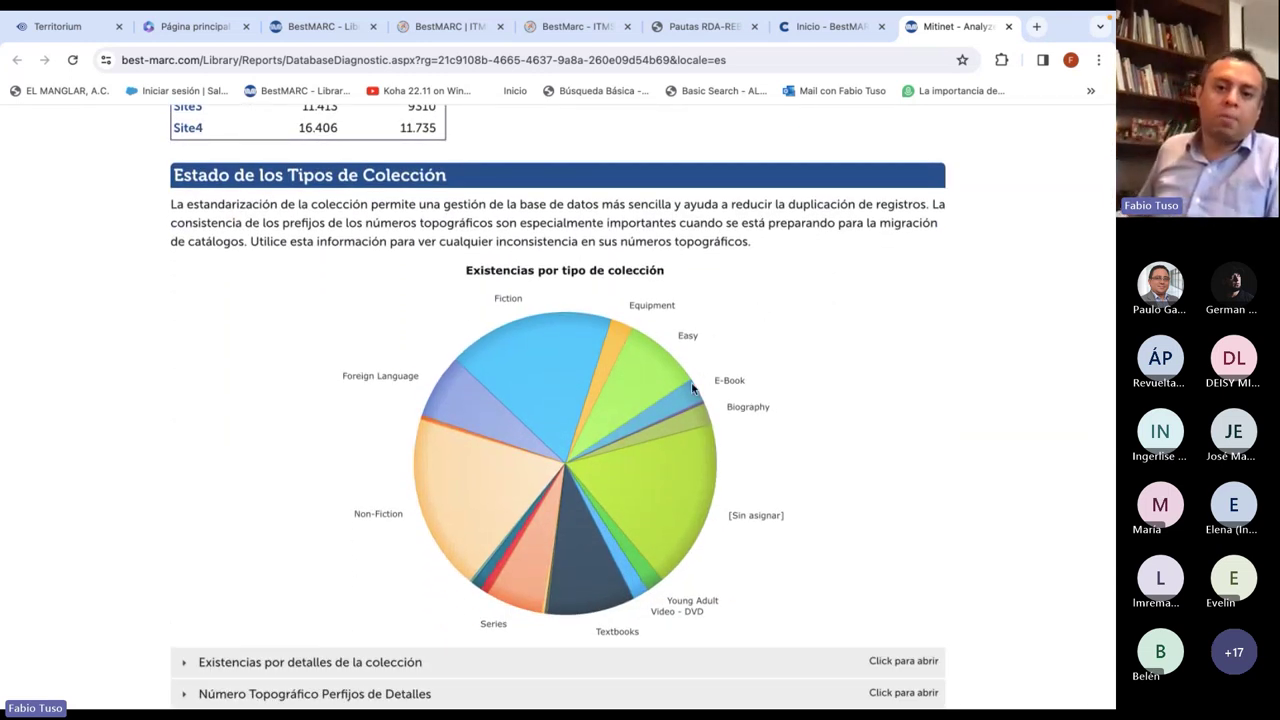
pyautogui.moveTo(686, 394)
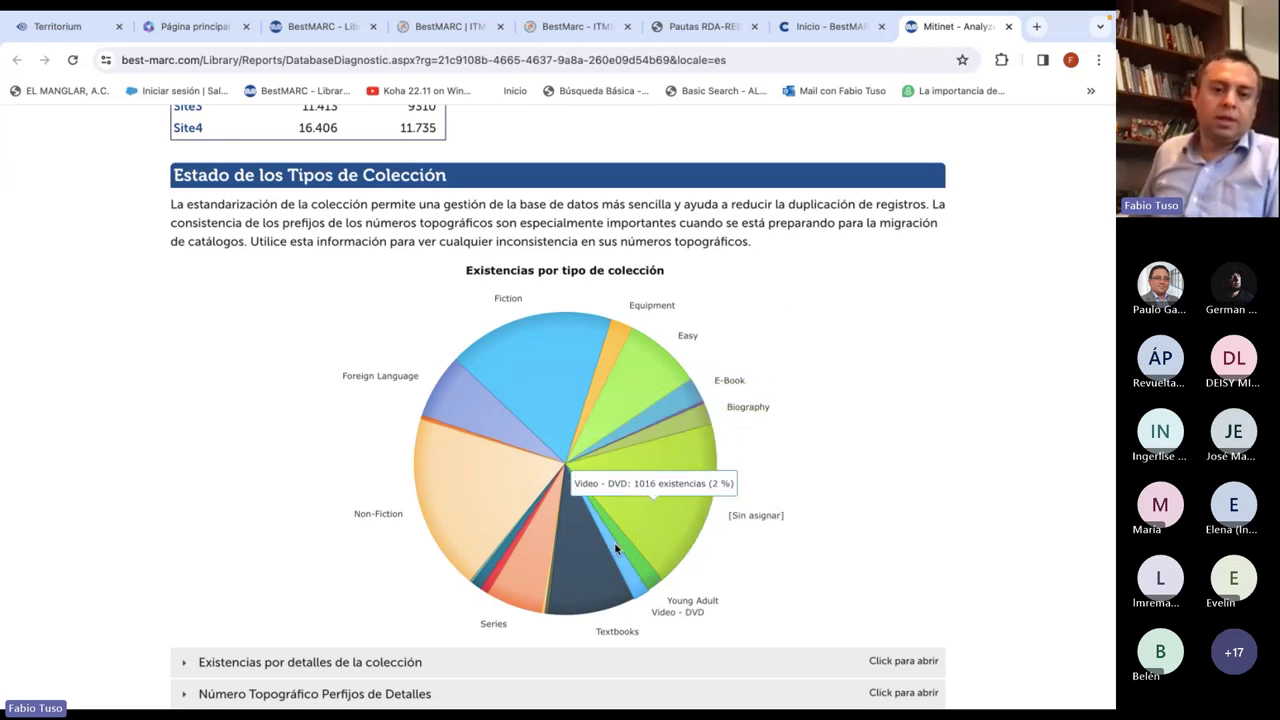
pyautogui.click(487, 518)
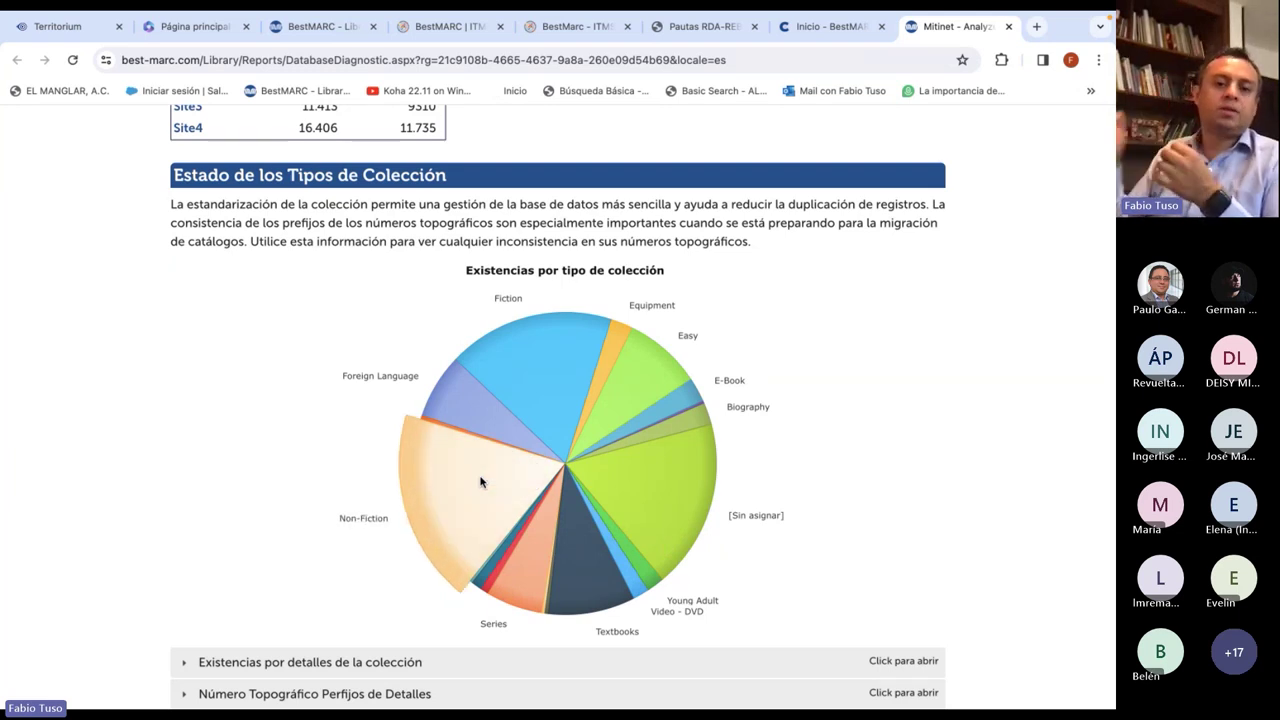
pyautogui.scroll(-2, 480, 482)
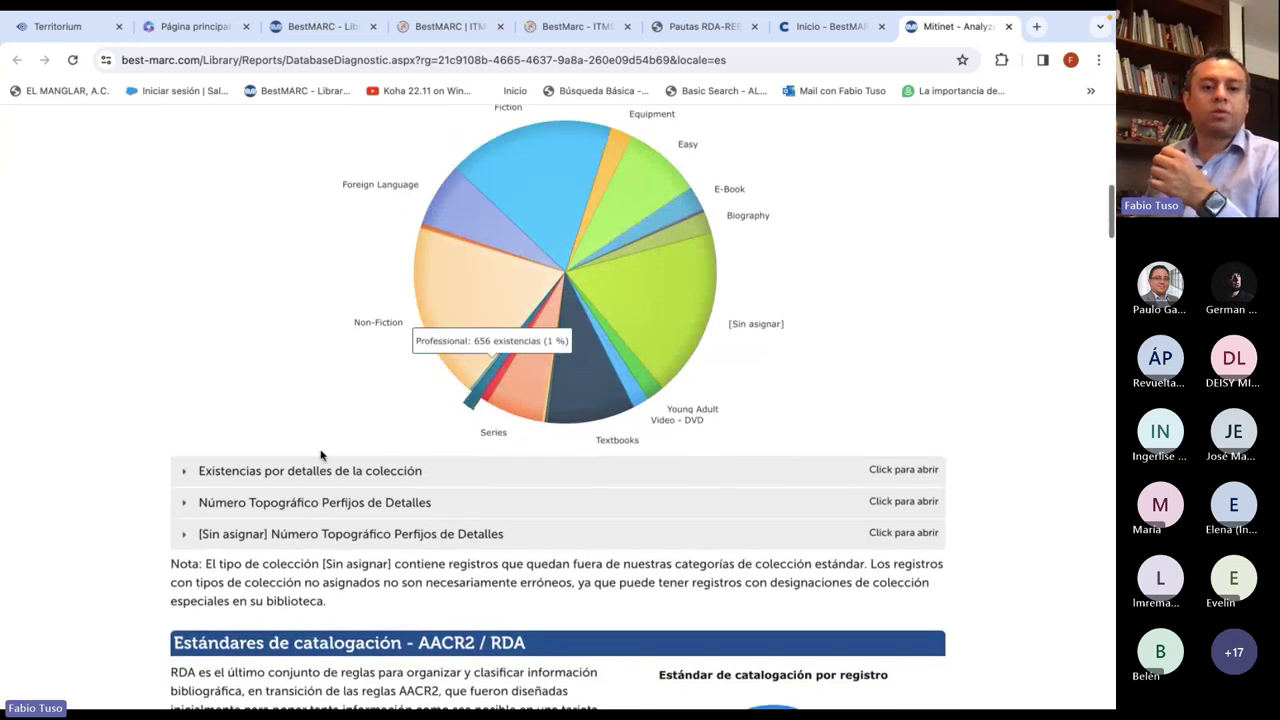
# Expand "Existencias por detalles de la colección" and mark the E-Book, Easy and Easy Reader rows
pyautogui.click(305, 474)
pyautogui.scroll(-1, 364, 396)
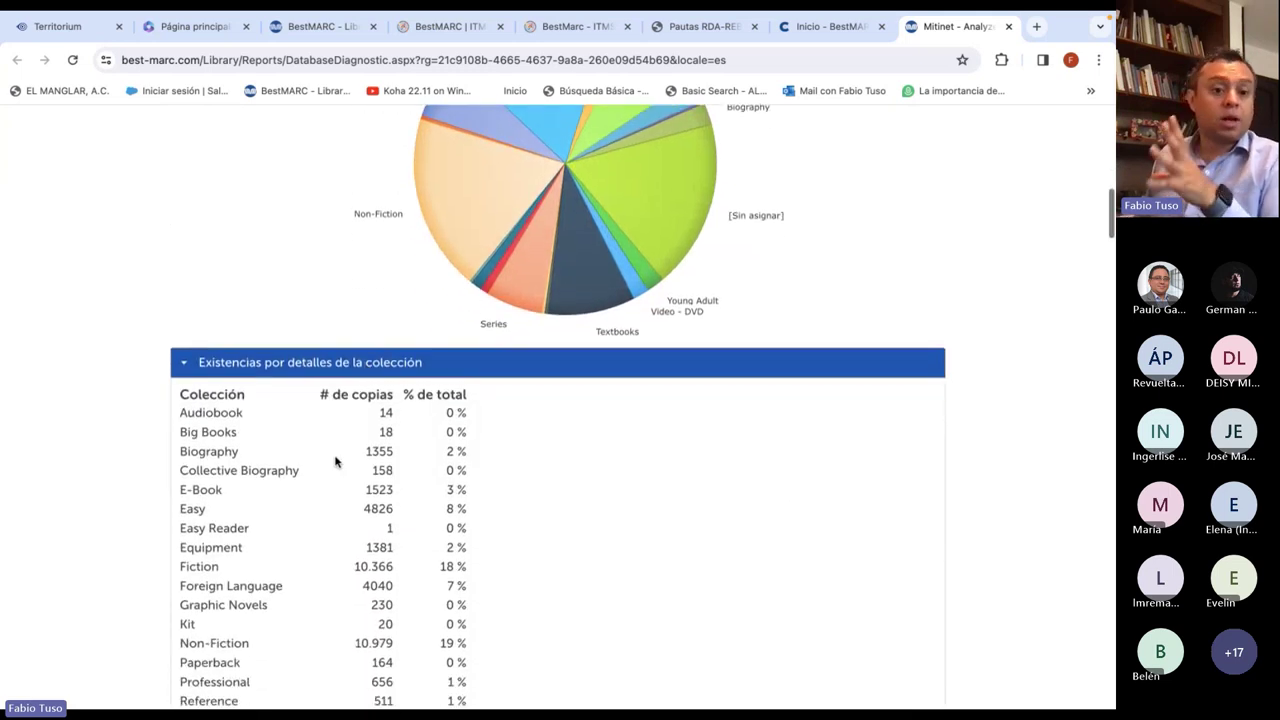
pyautogui.moveTo(192, 489); pyautogui.dragTo(387, 487)
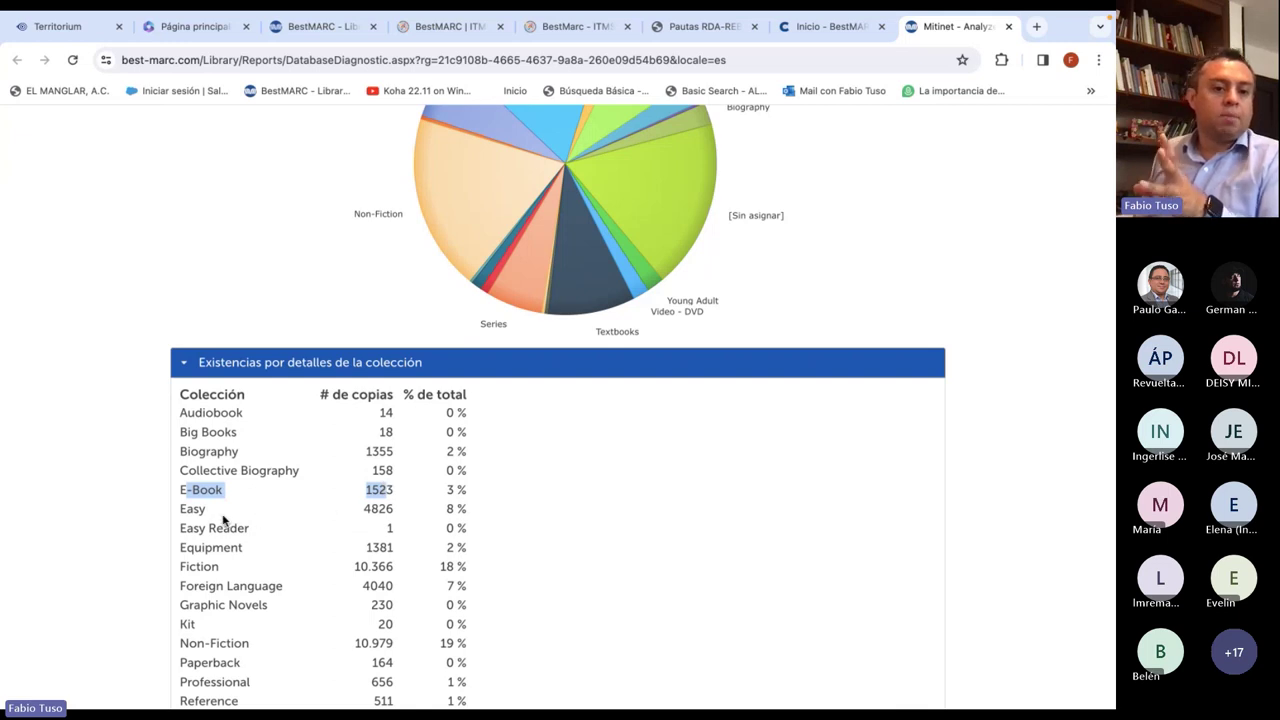
pyautogui.moveTo(189, 511); pyautogui.dragTo(258, 516)
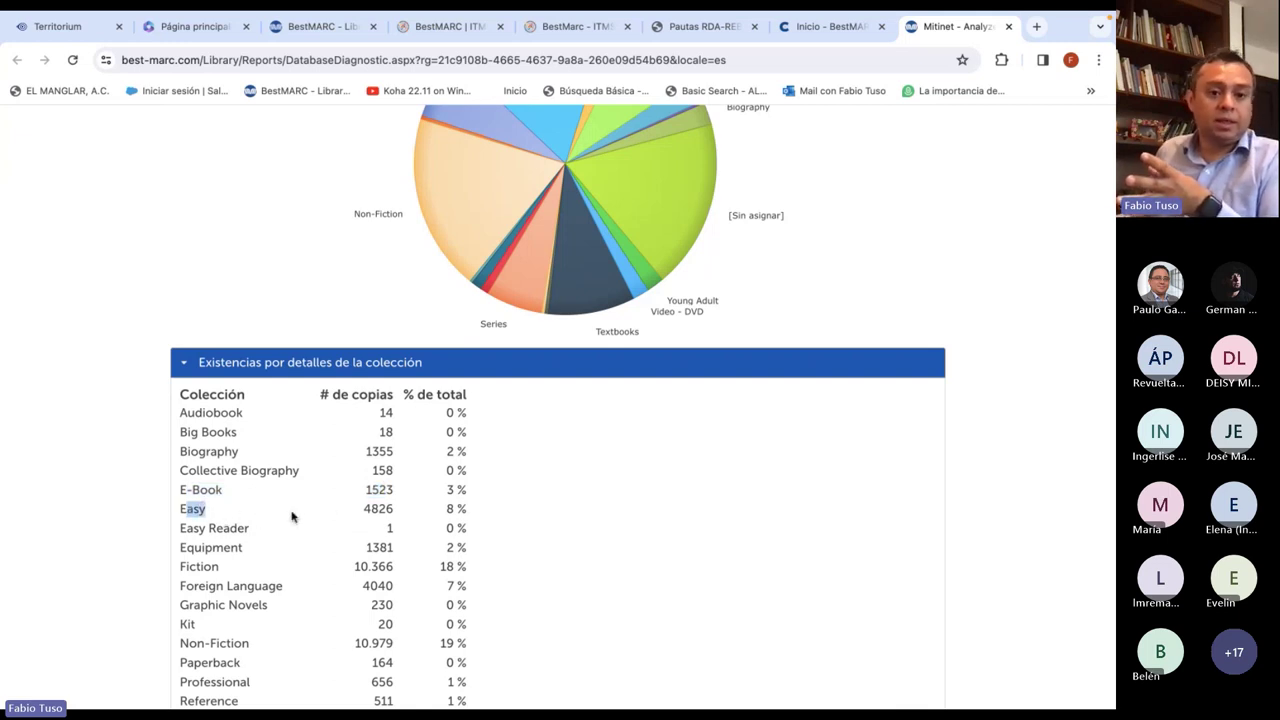
pyautogui.moveTo(365, 508); pyautogui.dragTo(359, 510)
pyautogui.moveTo(198, 527); pyautogui.dragTo(368, 525)
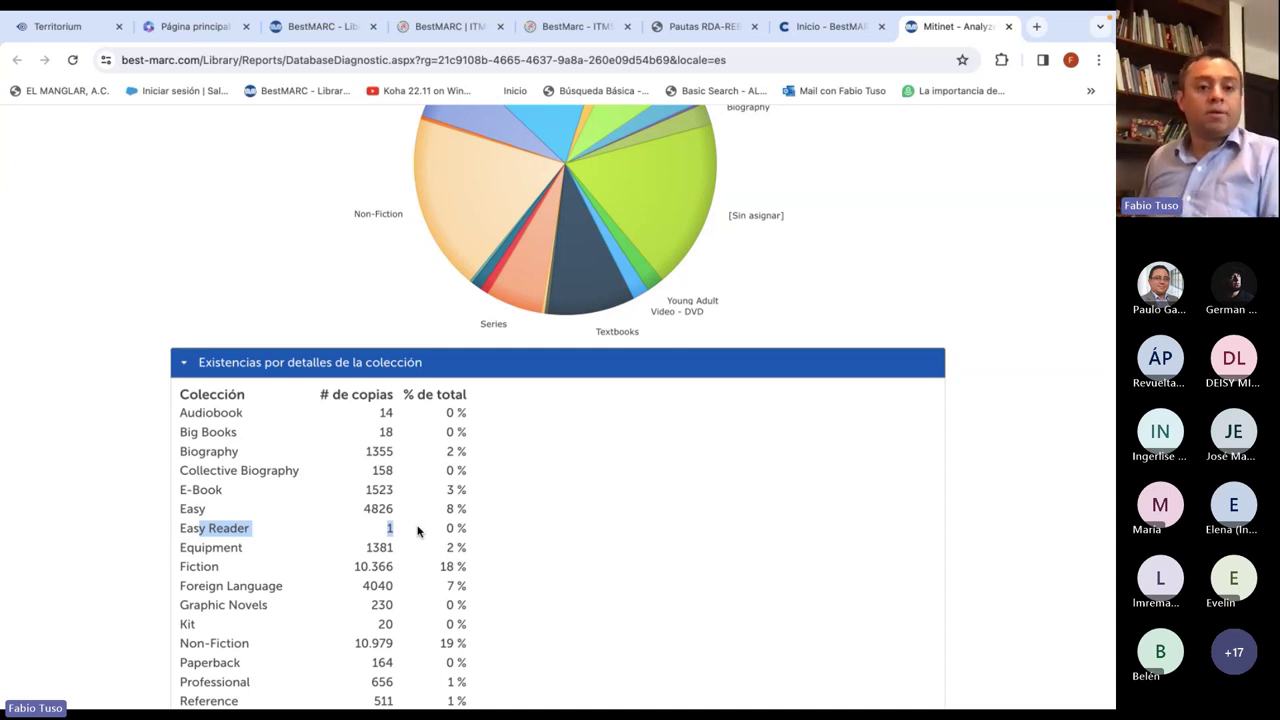
# Expand "Número Topográfico Perfijos de Detalles", mark the E-Book rows with their prefix variants, and review the remaining collection prefixes
pyautogui.scroll(-3, 176, 510)
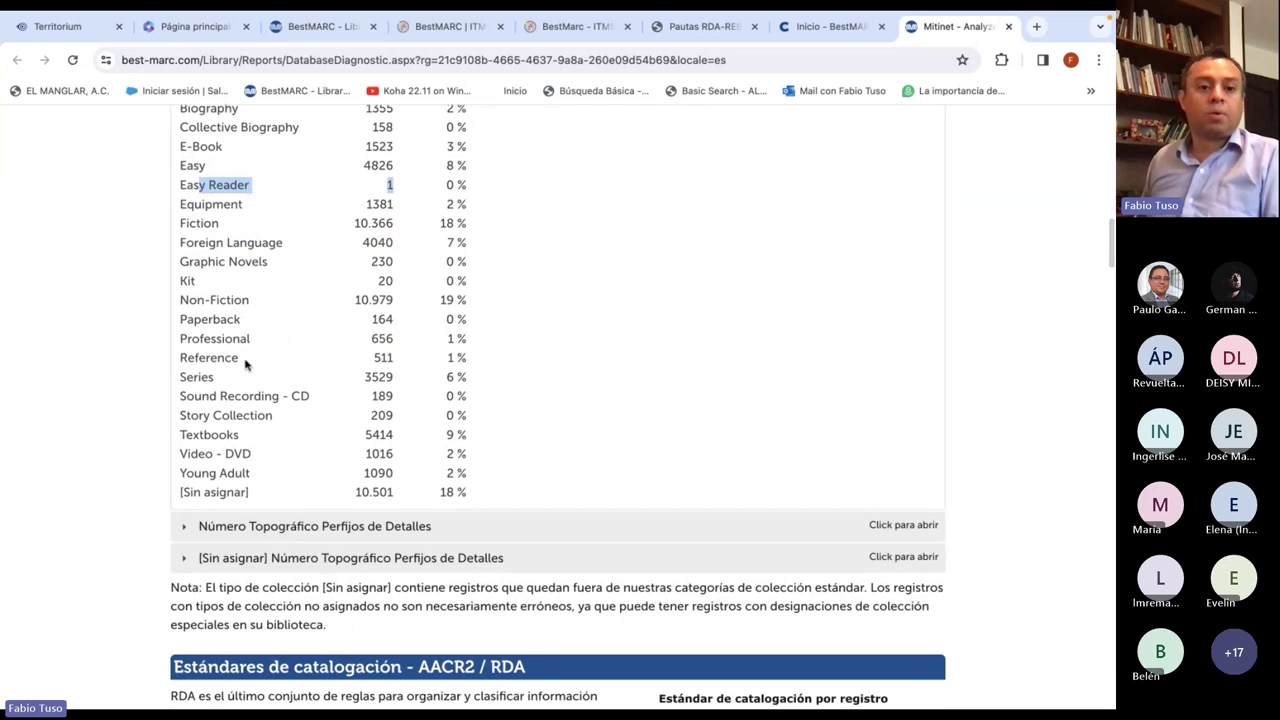
pyautogui.click(236, 526)
pyautogui.scroll(-2, 140, 408)
pyautogui.scroll(-1, 141, 409)
pyautogui.scroll(-2, 185, 405)
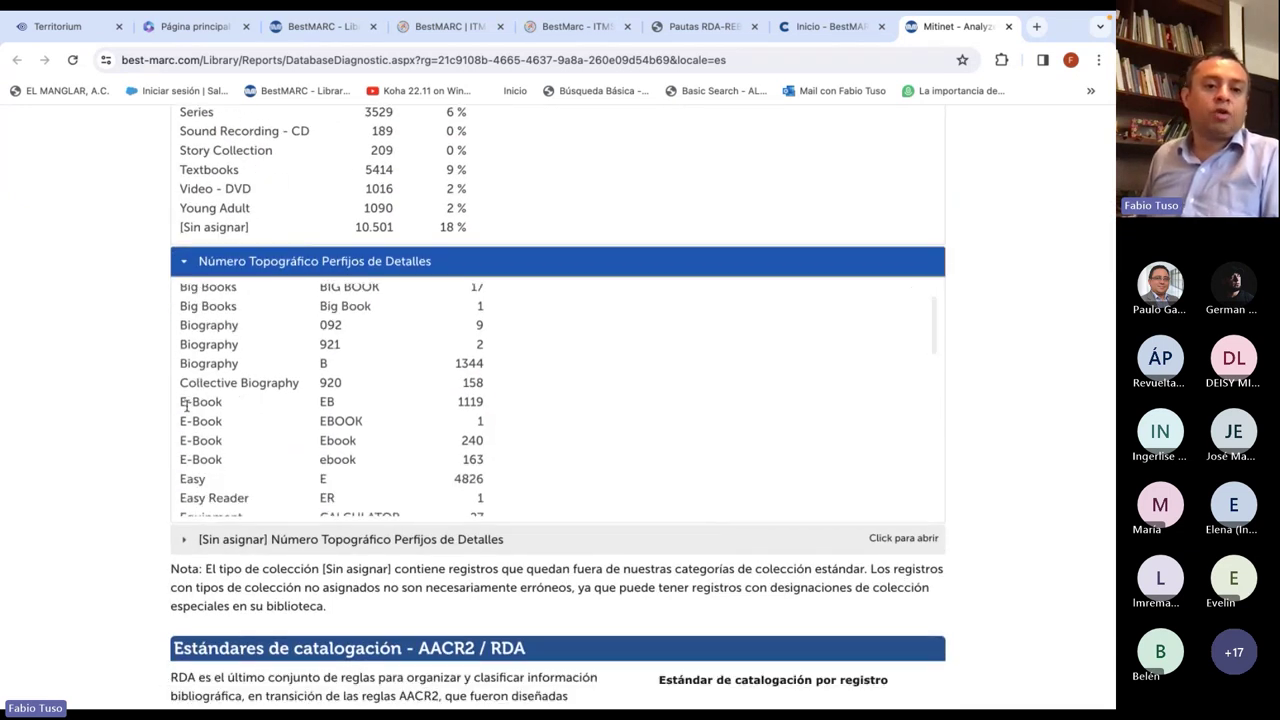
pyautogui.moveTo(185, 405); pyautogui.dragTo(487, 465)
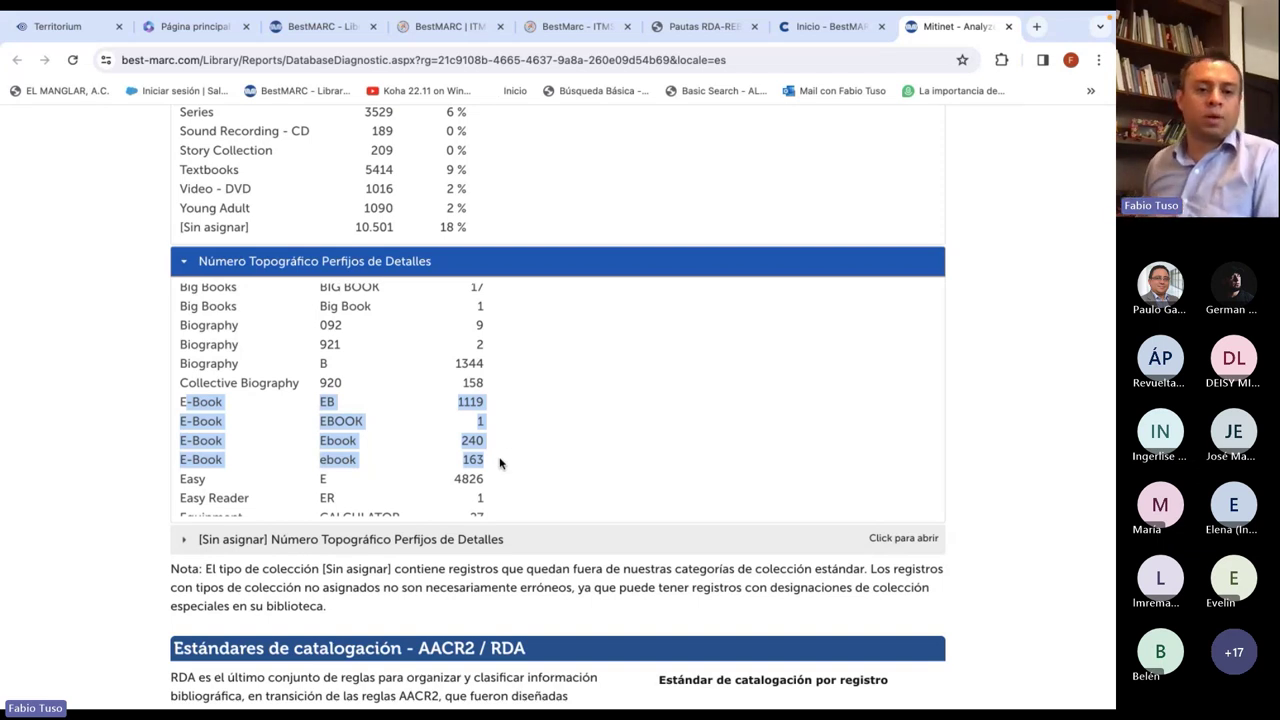
pyautogui.scroll(-4, 494, 434)
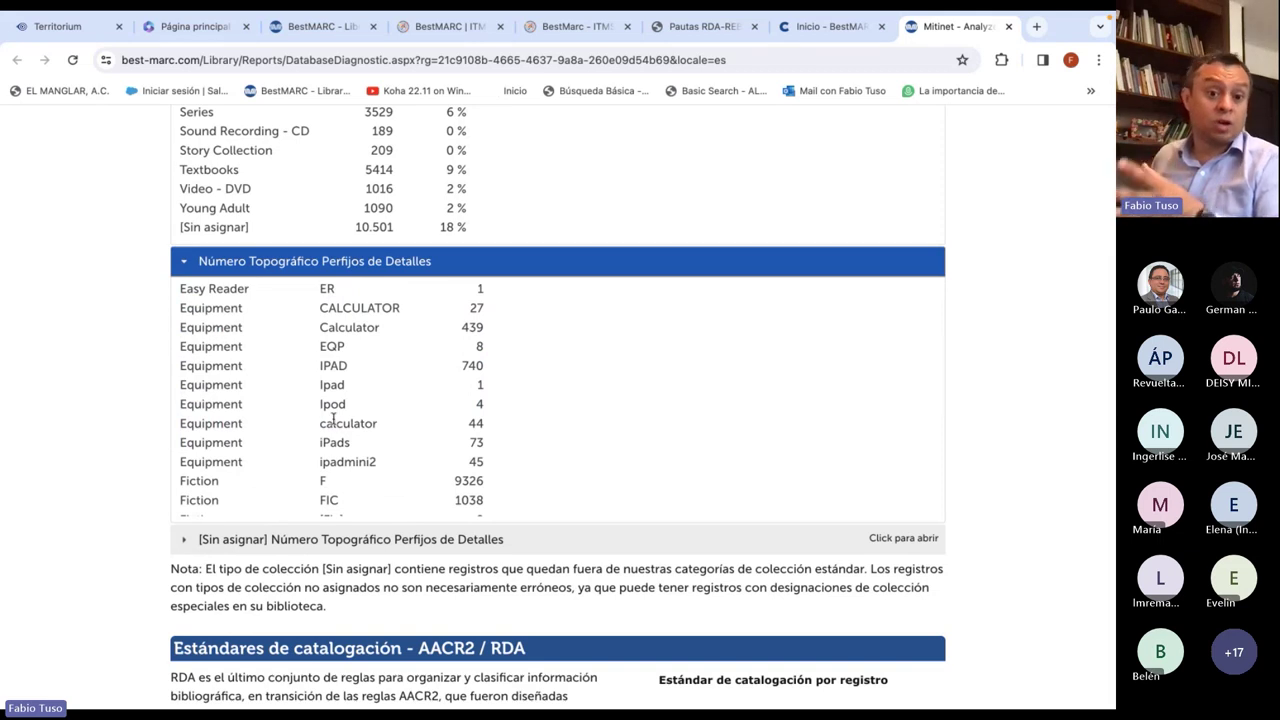
pyautogui.scroll(-4, 333, 425)
pyautogui.scroll(-7, 332, 452)
# Expand "[Sin asignar] Número Topográfico Perfijos de Detalles" and look through its list of unassigned call number prefixes
pyautogui.click(226, 310)
pyautogui.scroll(-2, 290, 428)
pyautogui.scroll(-4, 291, 432)
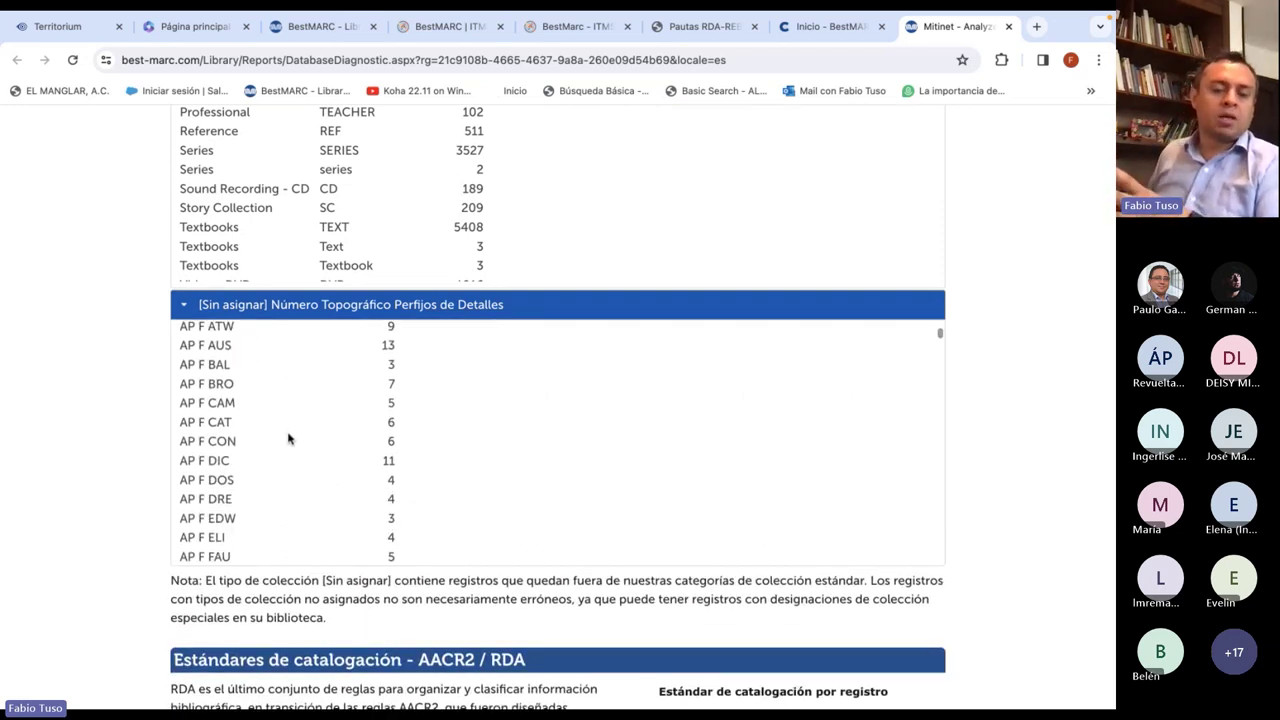
pyautogui.scroll(-7, 303, 451)
pyautogui.scroll(-1, 303, 451)
pyautogui.scroll(-2, 305, 452)
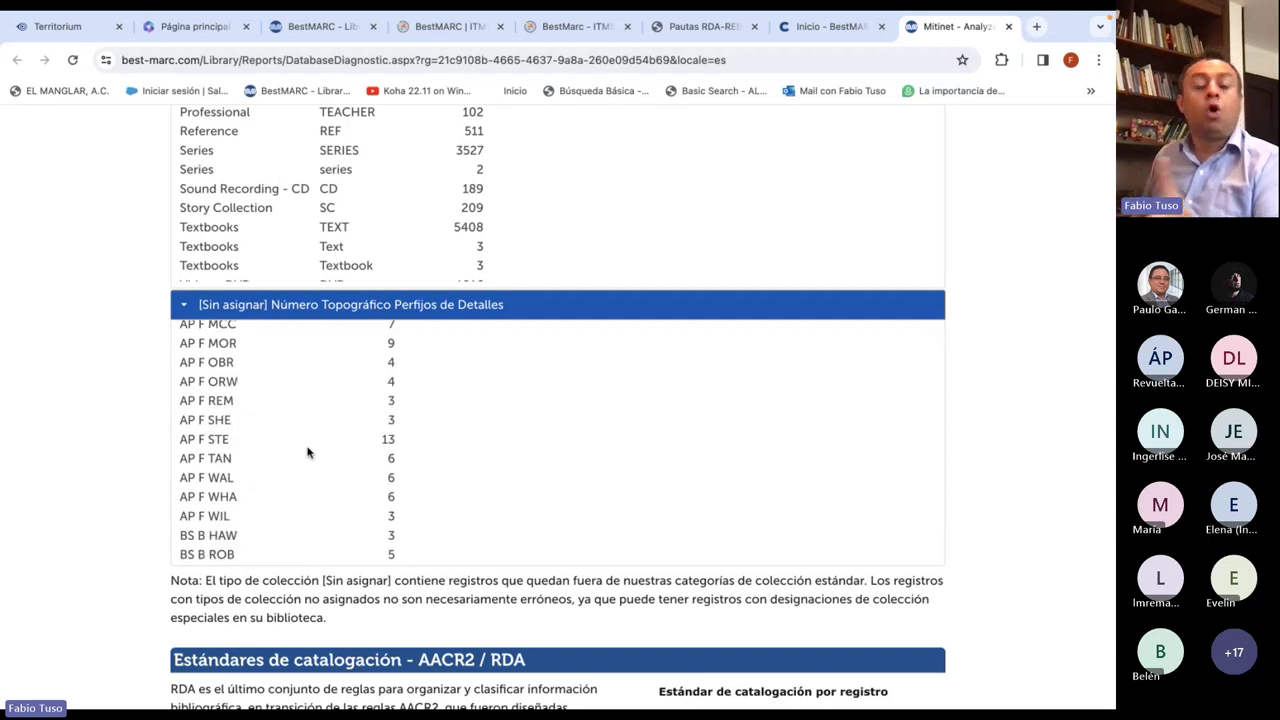
pyautogui.scroll(-3, 137, 470)
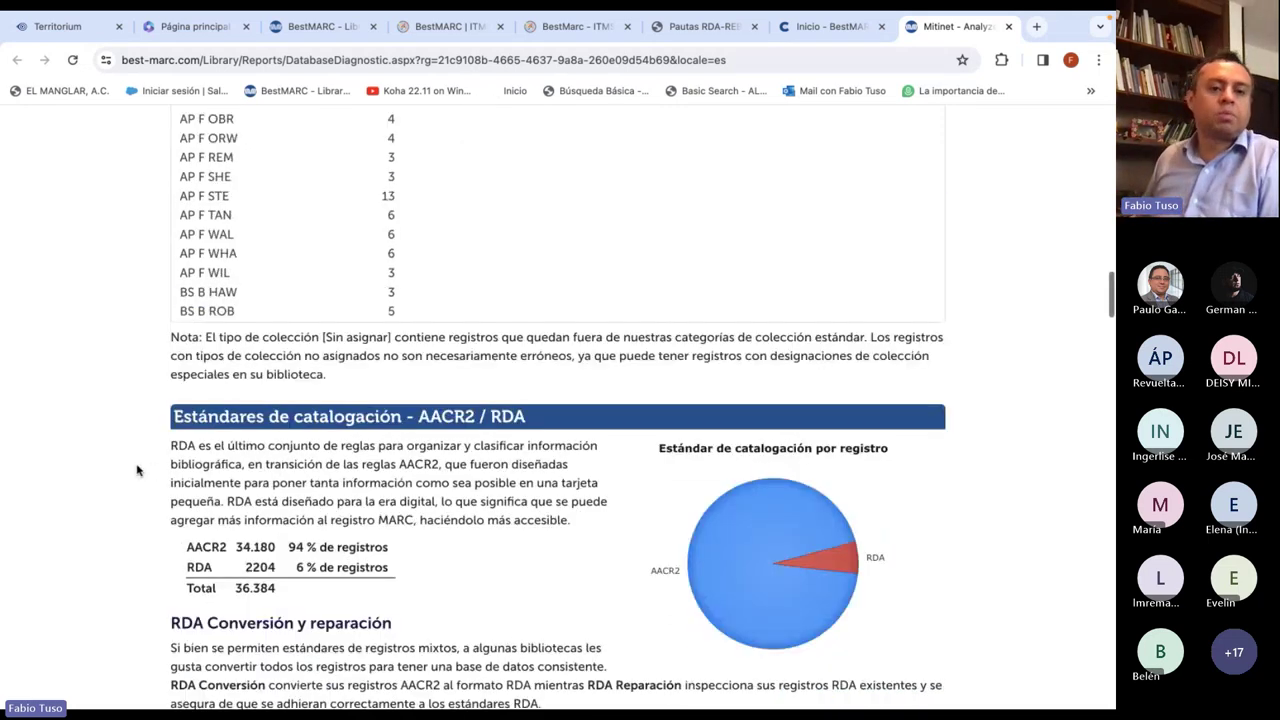
pyautogui.scroll(-2, 137, 470)
pyautogui.scroll(4, 137, 470)
pyautogui.scroll(-4, 313, 347)
pyautogui.scroll(-5, 313, 347)
pyautogui.scroll(-3, 315, 349)
pyautogui.scroll(-3, 315, 349)
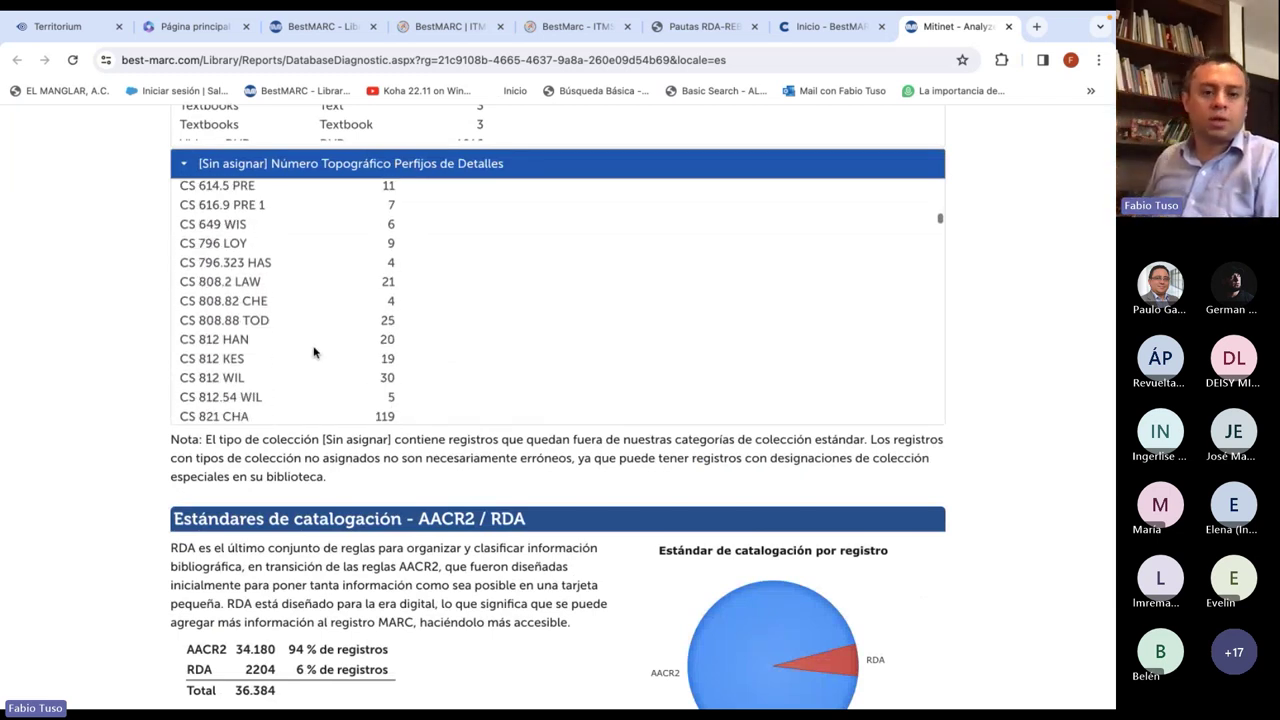
# Examine "RDA Conversión y reparación", marking the rows for tags 336, 337, 338 and 260 to 264, and view the MARC field status section
pyautogui.scroll(-5, 313, 352)
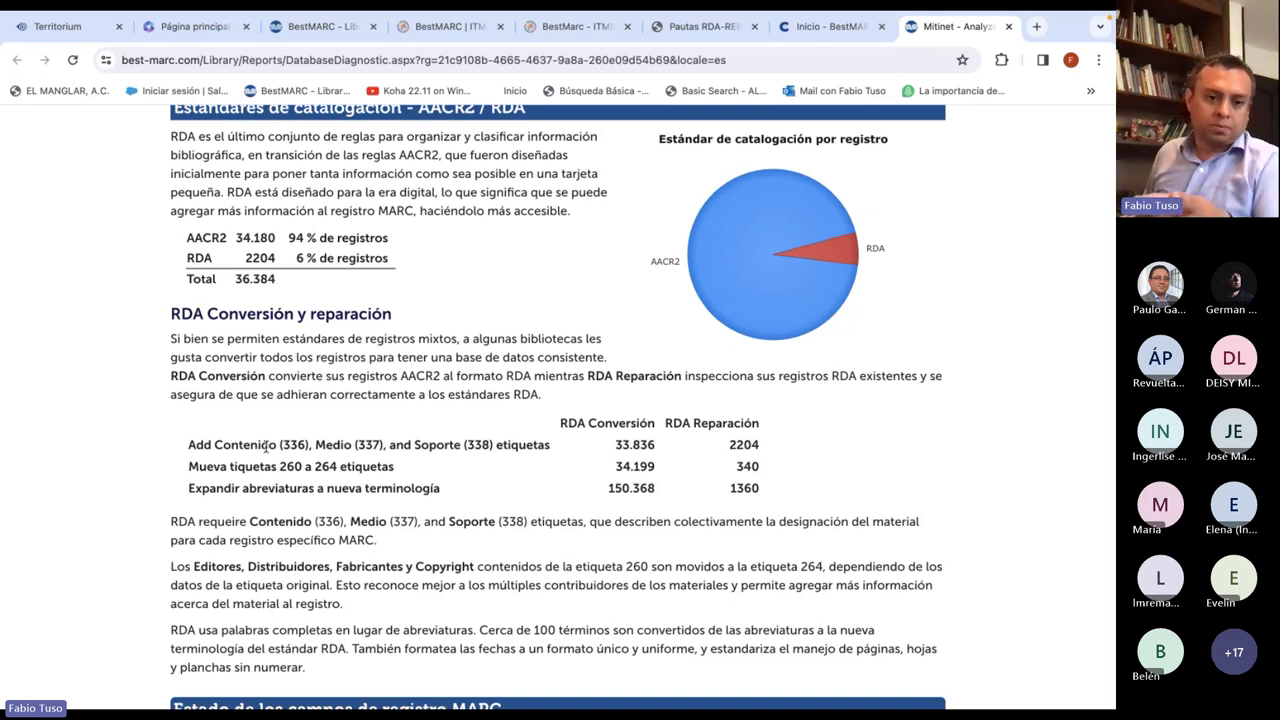
pyautogui.moveTo(268, 445); pyautogui.dragTo(454, 482)
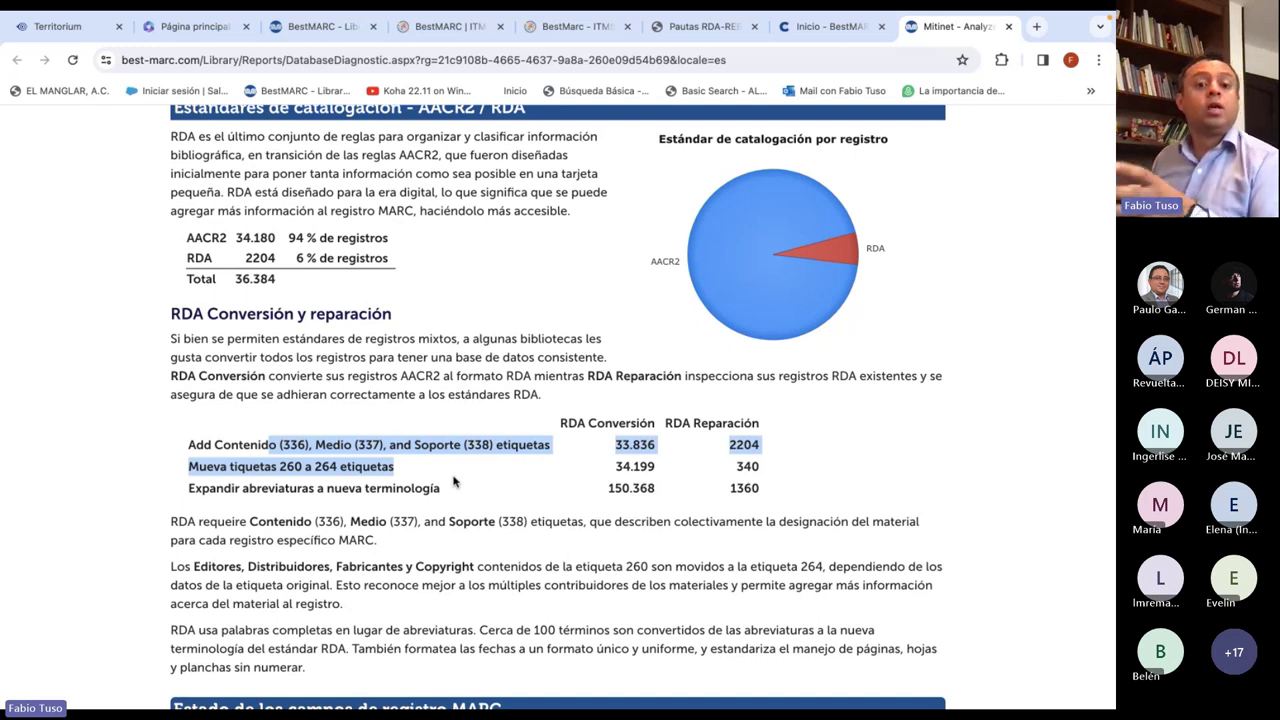
pyautogui.click(453, 482)
pyautogui.scroll(-1, 453, 482)
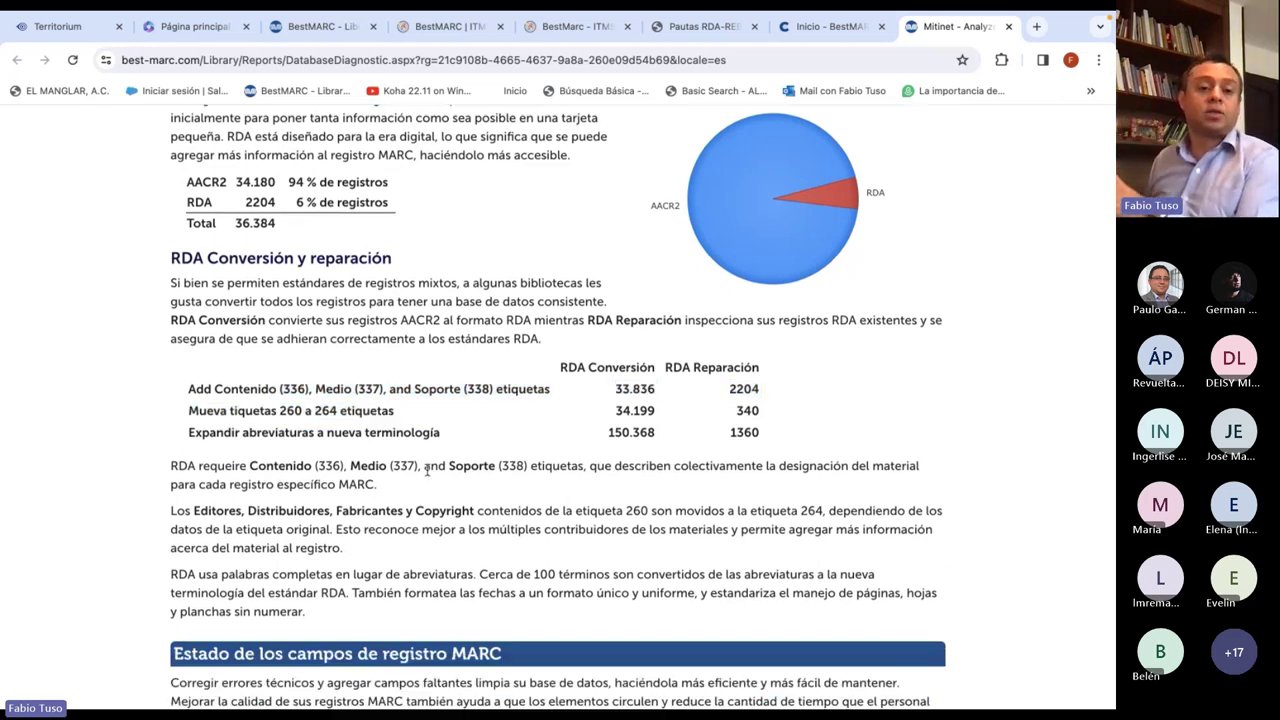
pyautogui.scroll(1, 440, 472)
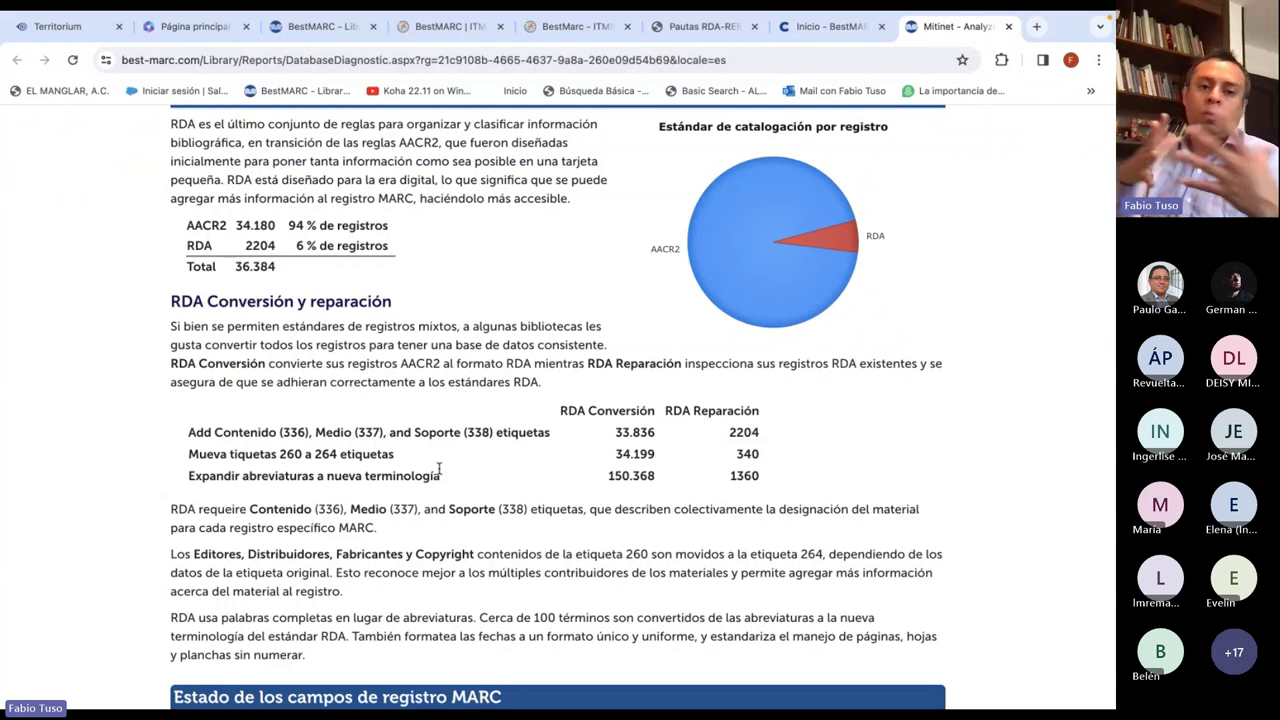
pyautogui.scroll(-3, 438, 470)
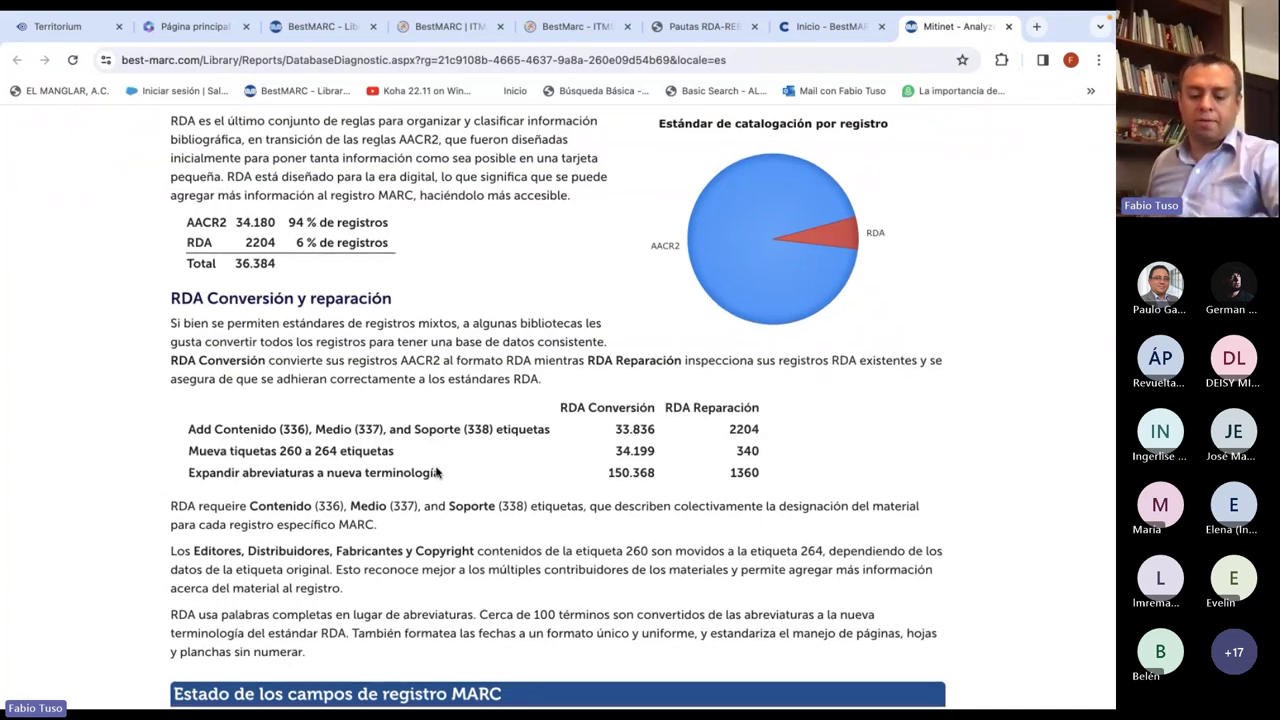
pyautogui.scroll(-8, 435, 470)
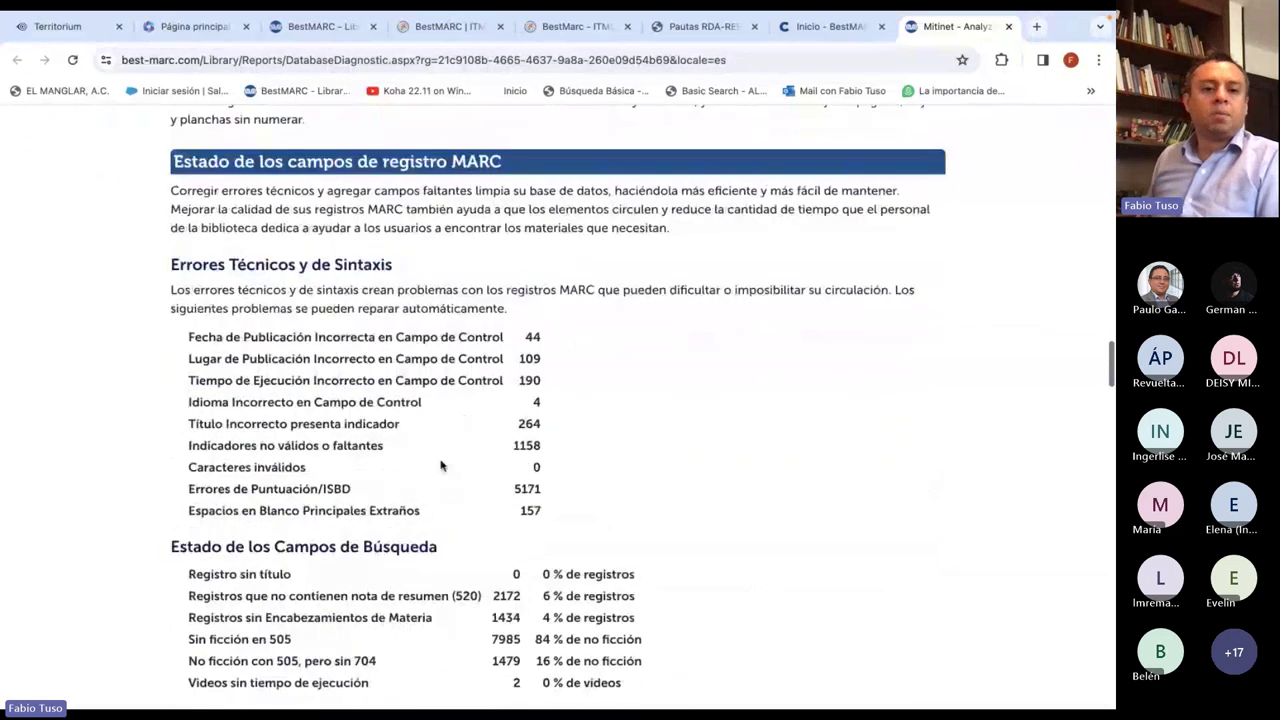
# Copy the diagnostic report's web address, switch to Microsoft Teams and post the link in the meeting chat
pyautogui.click(391, 59)
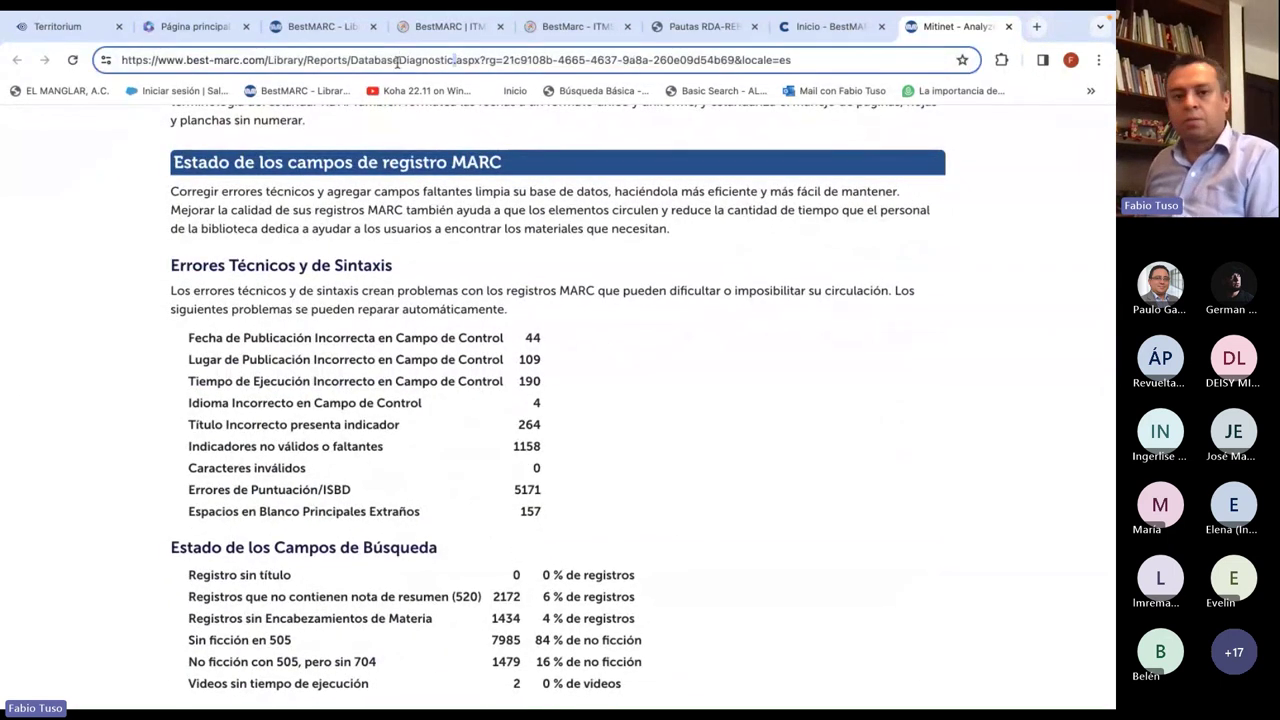
pyautogui.doubleClick(397, 60)
pyautogui.tripleClick(397, 60)
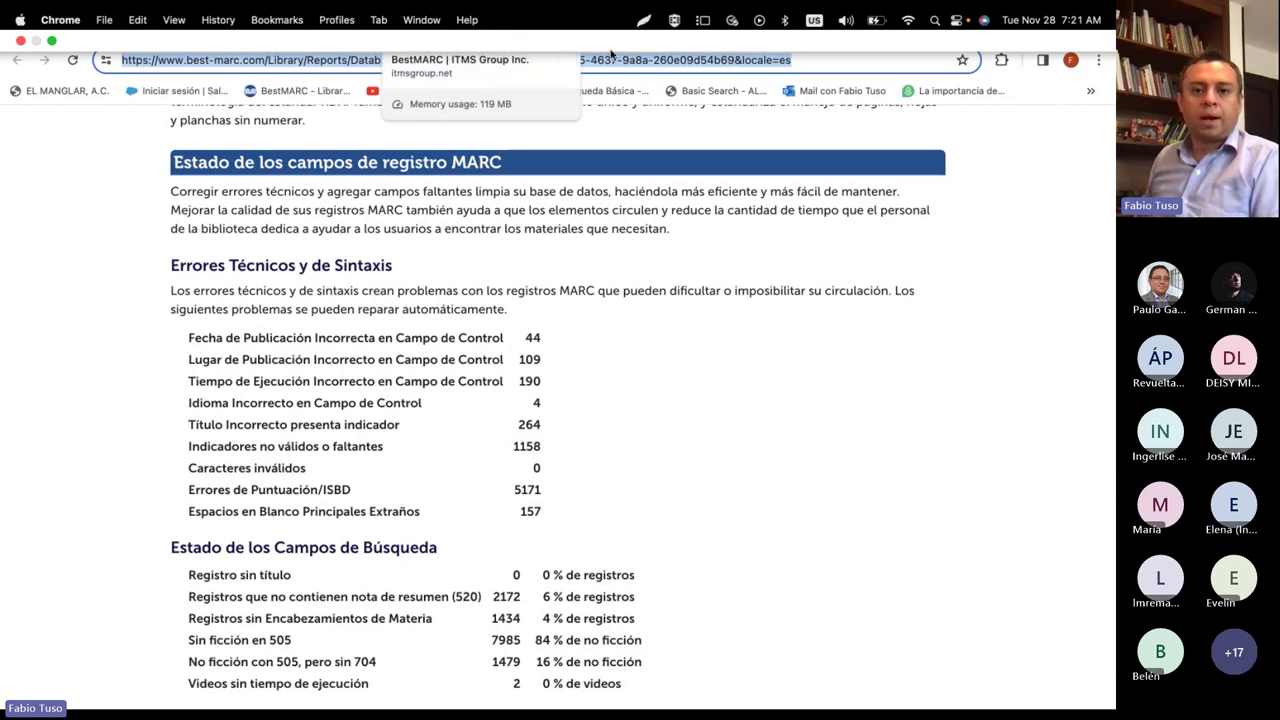
pyautogui.press('super+Tab')
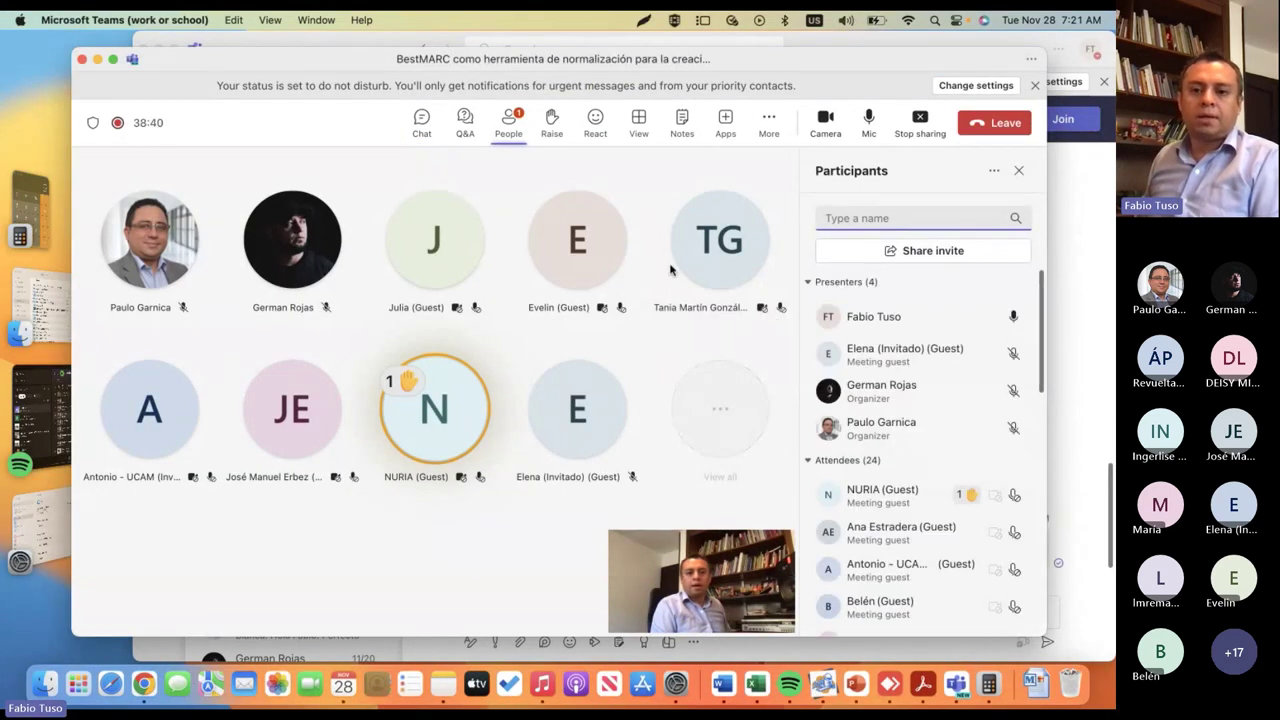
pyautogui.click(466, 122)
pyautogui.click(422, 120)
pyautogui.click(891, 584)
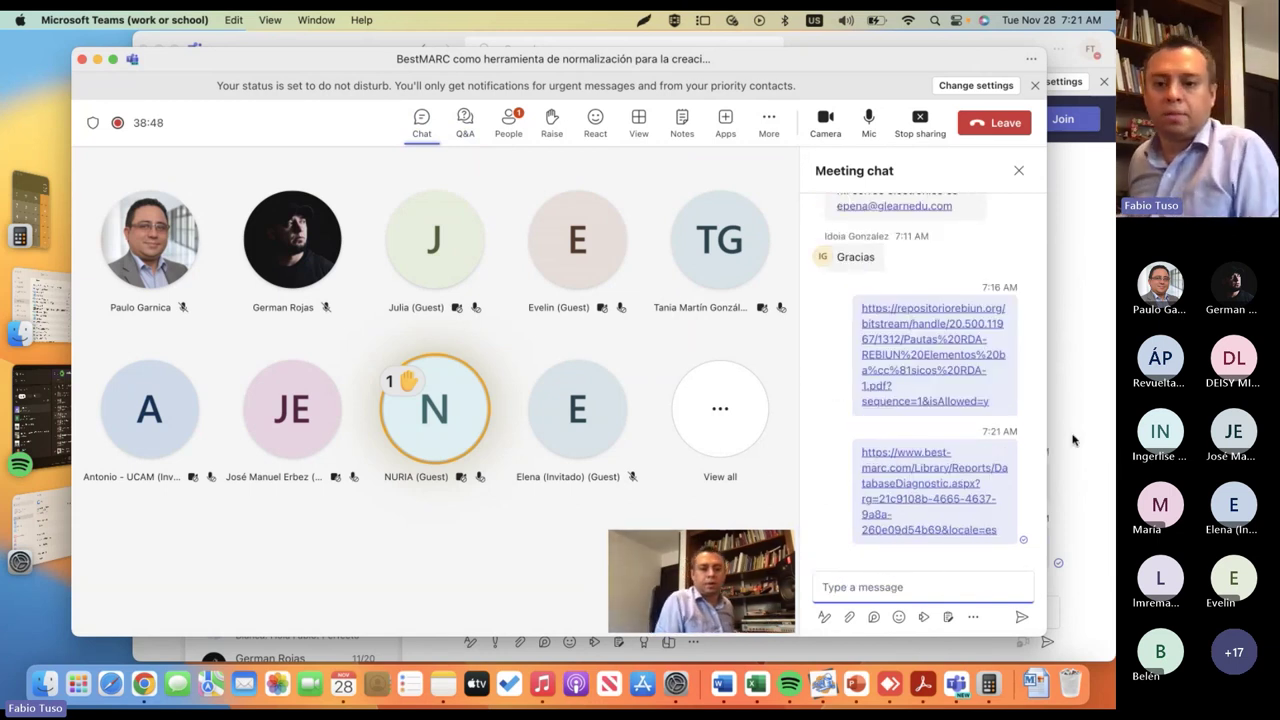
# Switch back to the diagnostic report in the browser and mark "Indicadores no válidos o faltantes" and "Registro sin título"
pyautogui.click(897, 520)
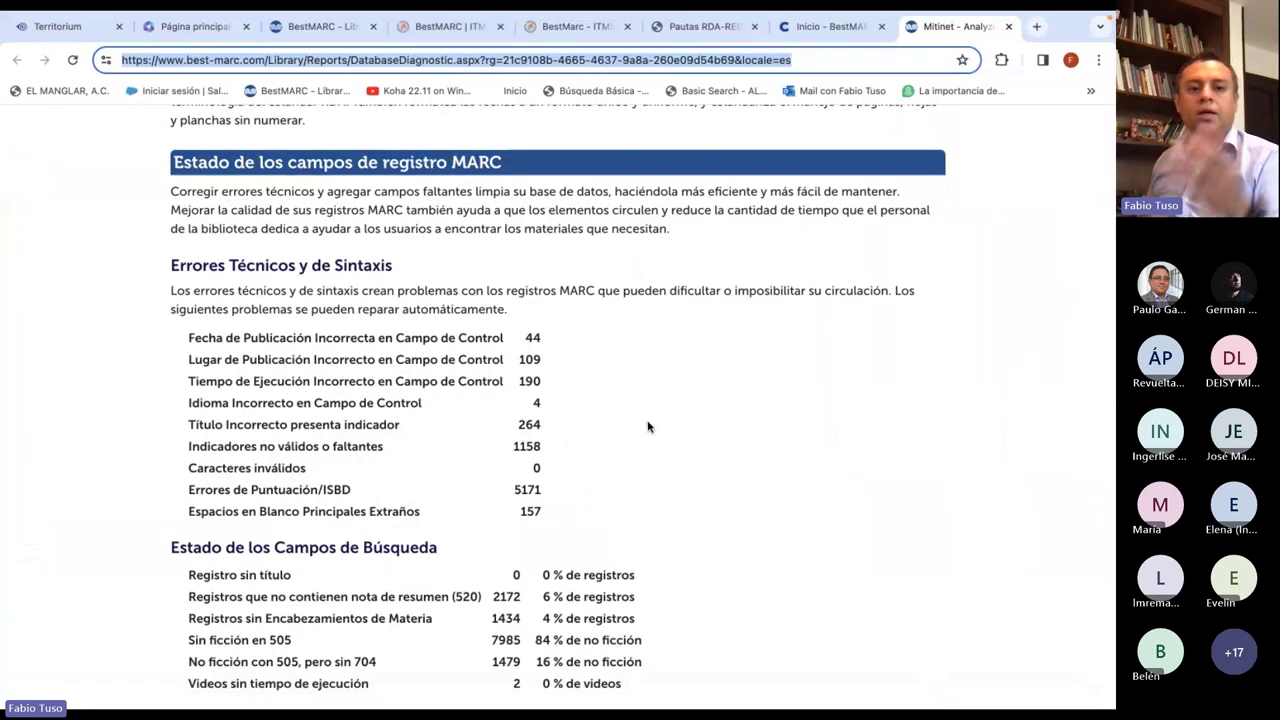
pyautogui.scroll(-1, 655, 430)
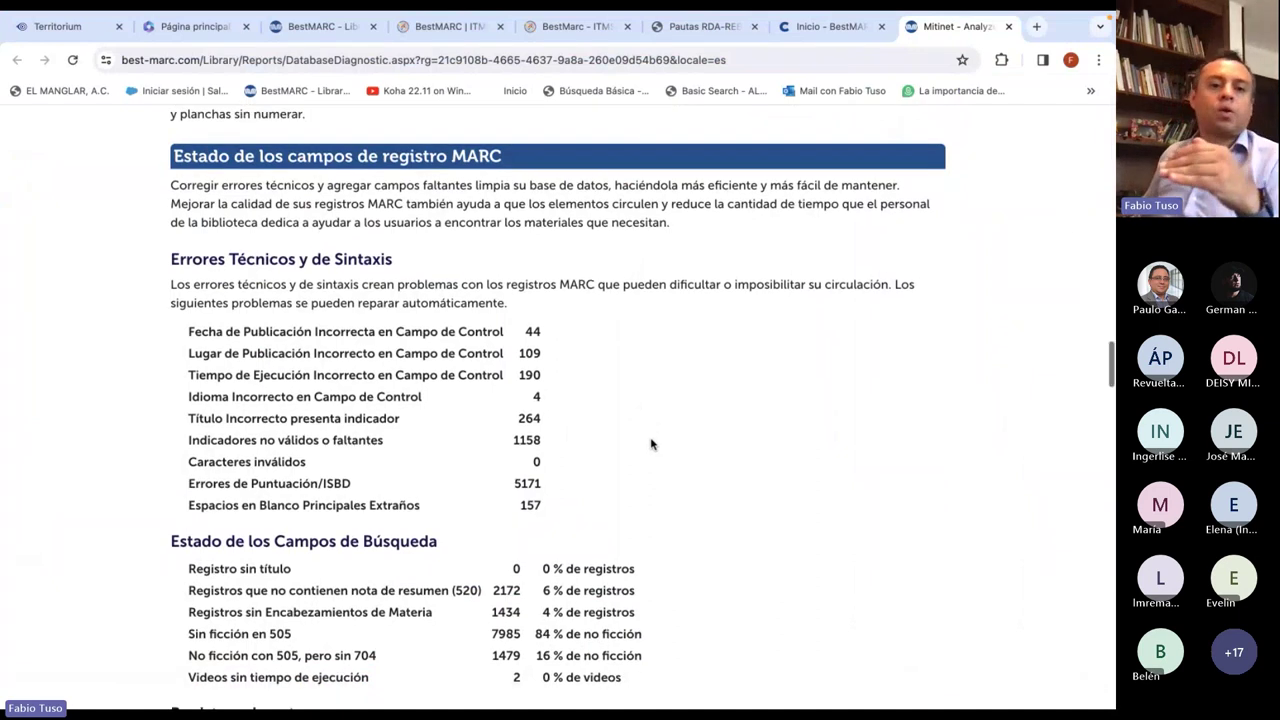
pyautogui.moveTo(206, 430); pyautogui.dragTo(368, 408)
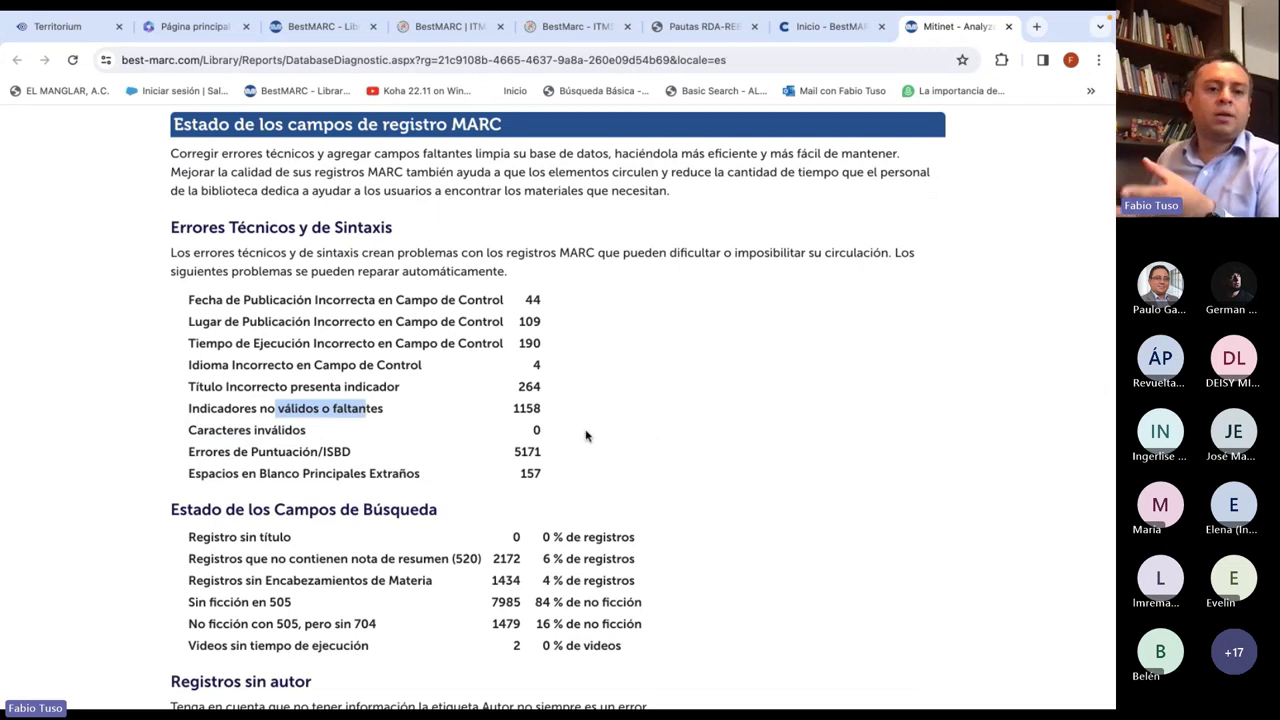
pyautogui.scroll(-4, 586, 436)
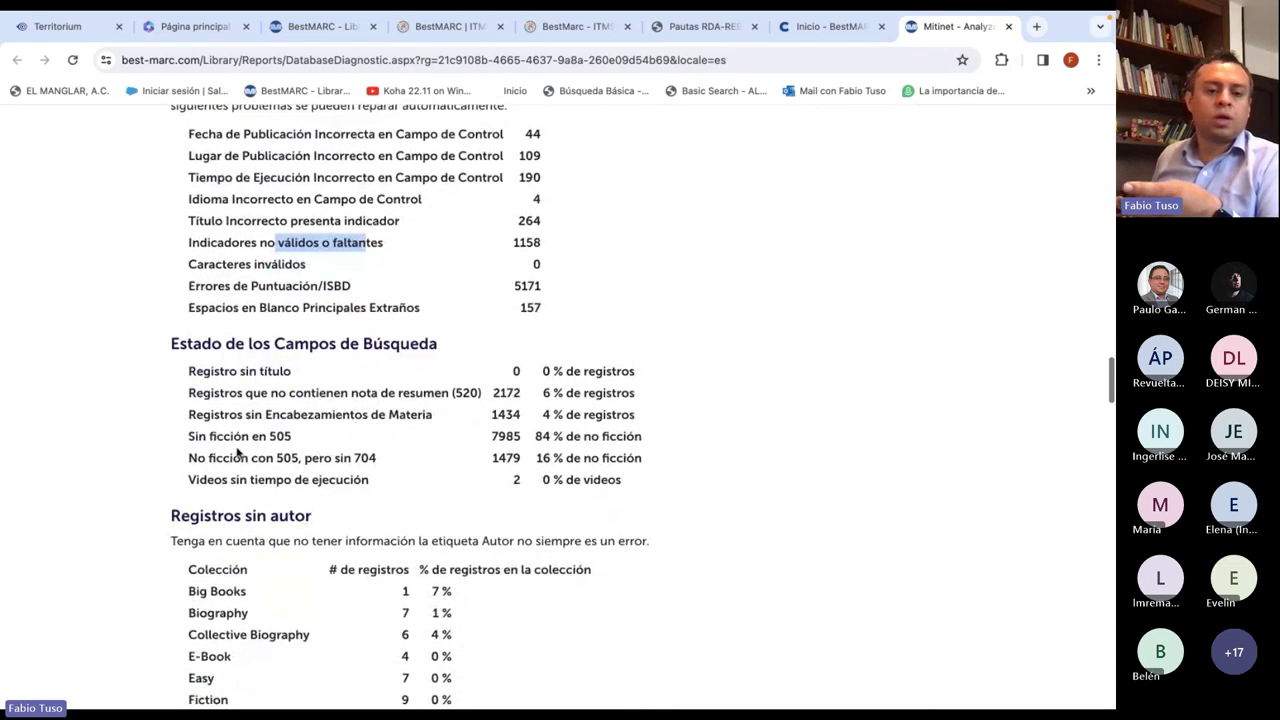
pyautogui.moveTo(218, 371); pyautogui.dragTo(325, 376)
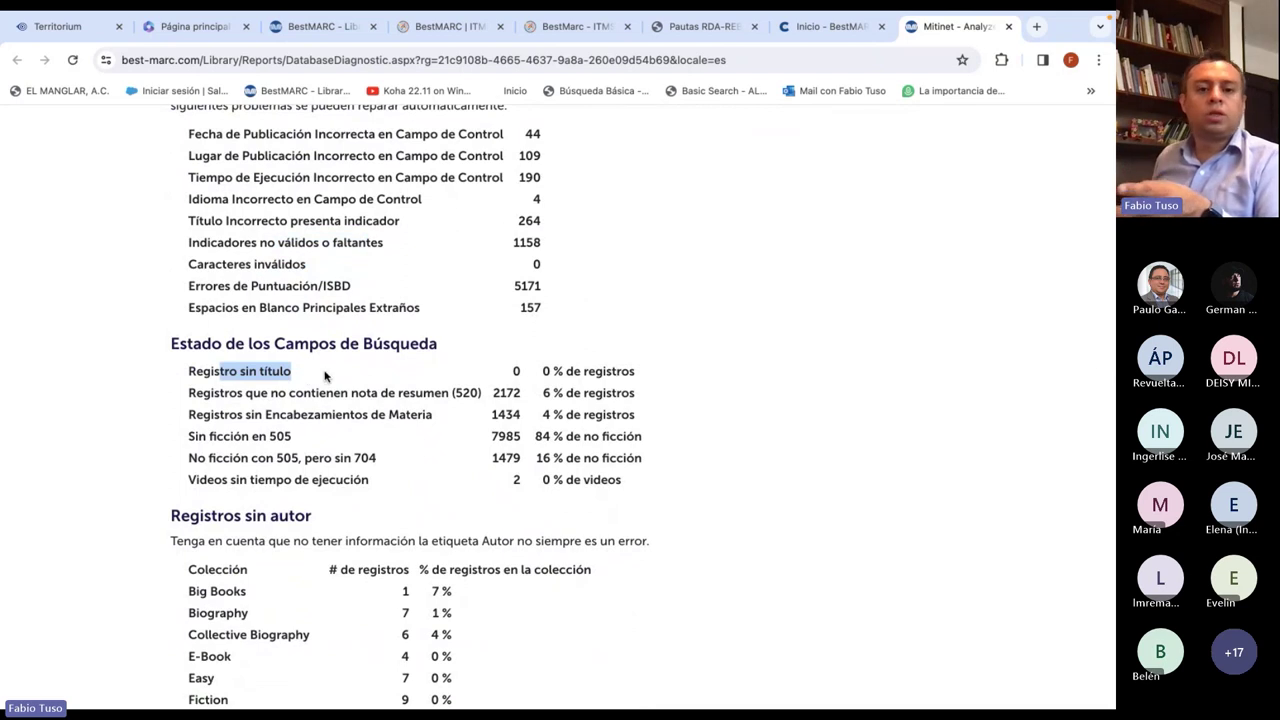
# Examine "Registros sin autor" and "Campos Faltantes", marking the rows for Signatura Topográfica (082) and Fecha de Publicación
pyautogui.scroll(-2, 310, 392)
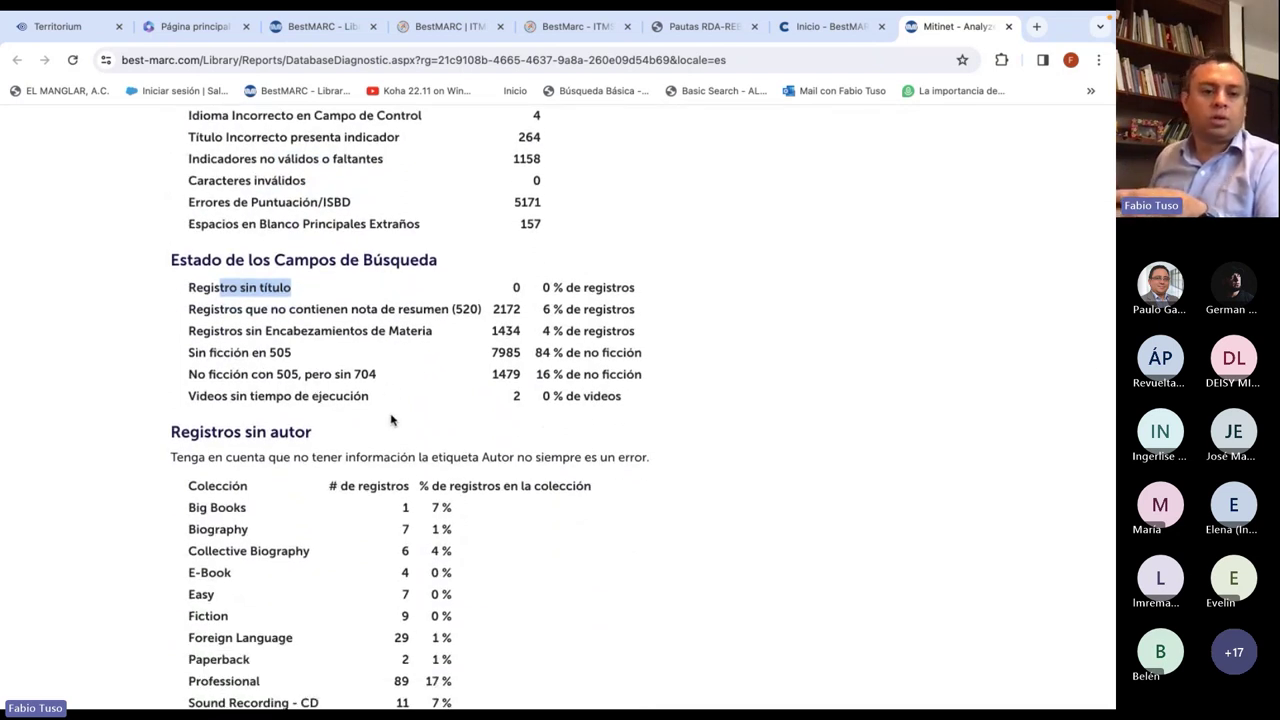
pyautogui.scroll(-4, 391, 420)
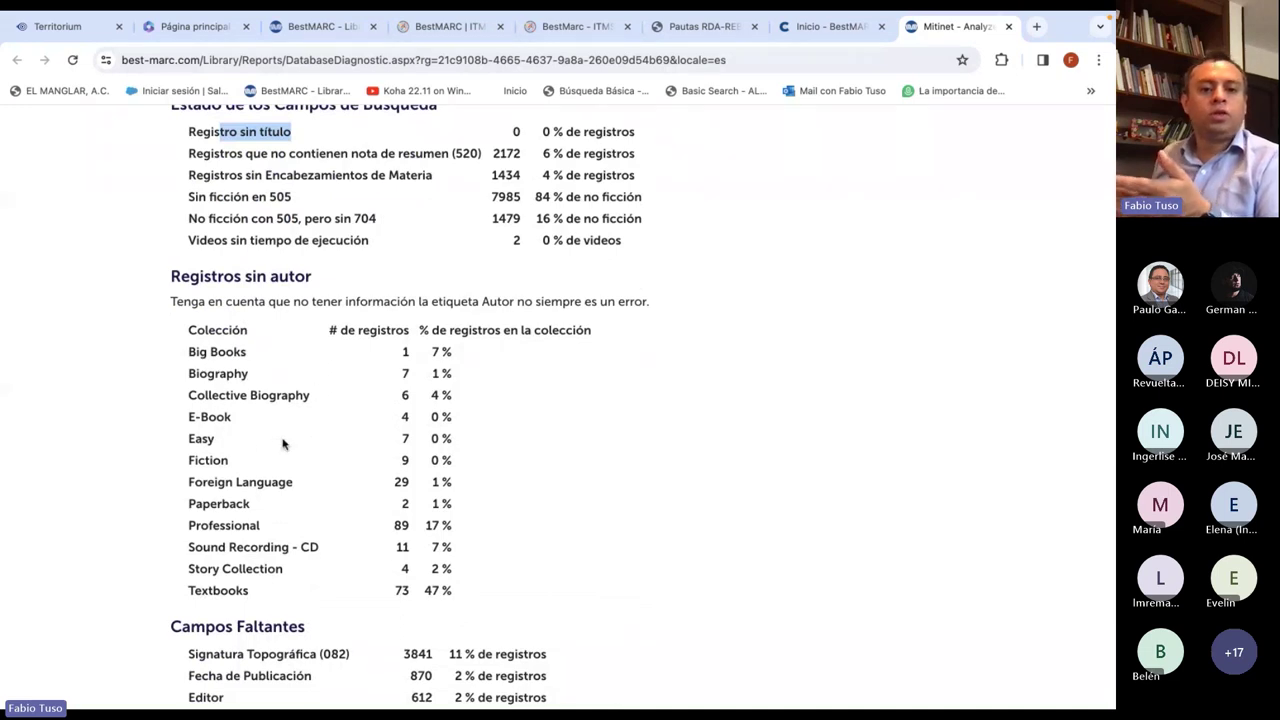
pyautogui.scroll(-6, 437, 500)
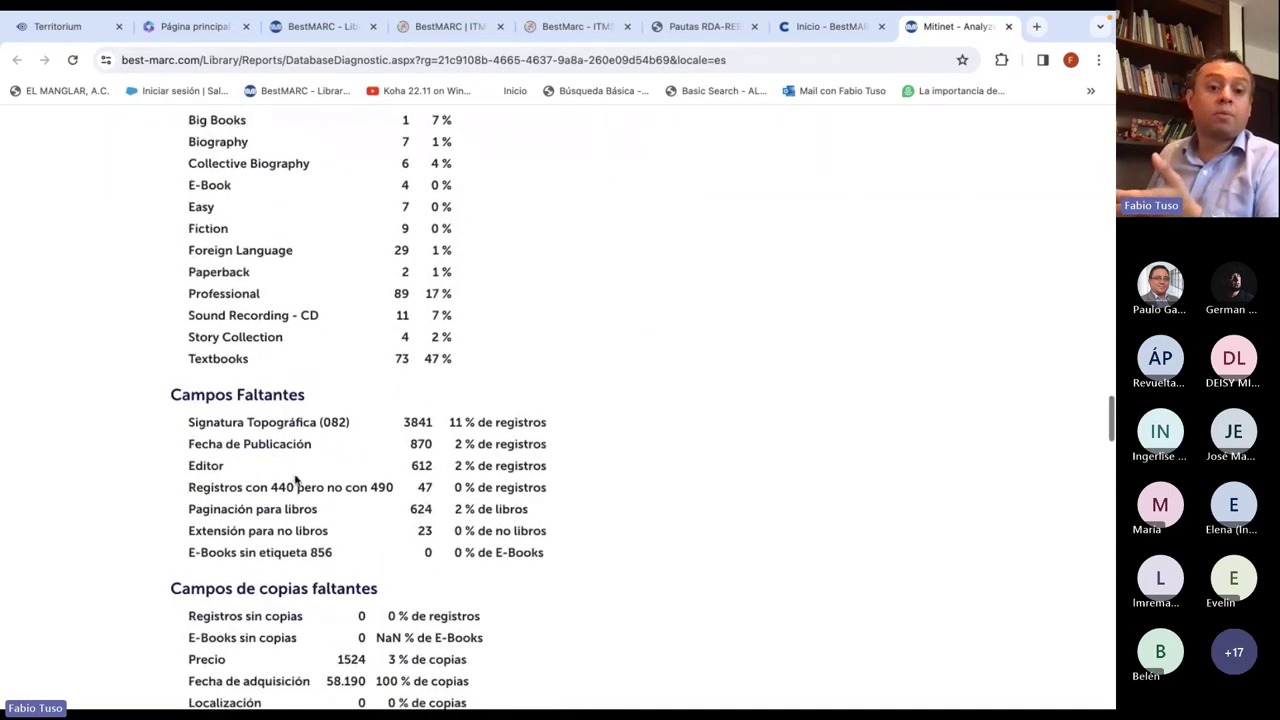
pyautogui.scroll(-3, 384, 478)
pyautogui.moveTo(244, 300); pyautogui.dragTo(443, 310)
pyautogui.moveTo(268, 319); pyautogui.dragTo(464, 327)
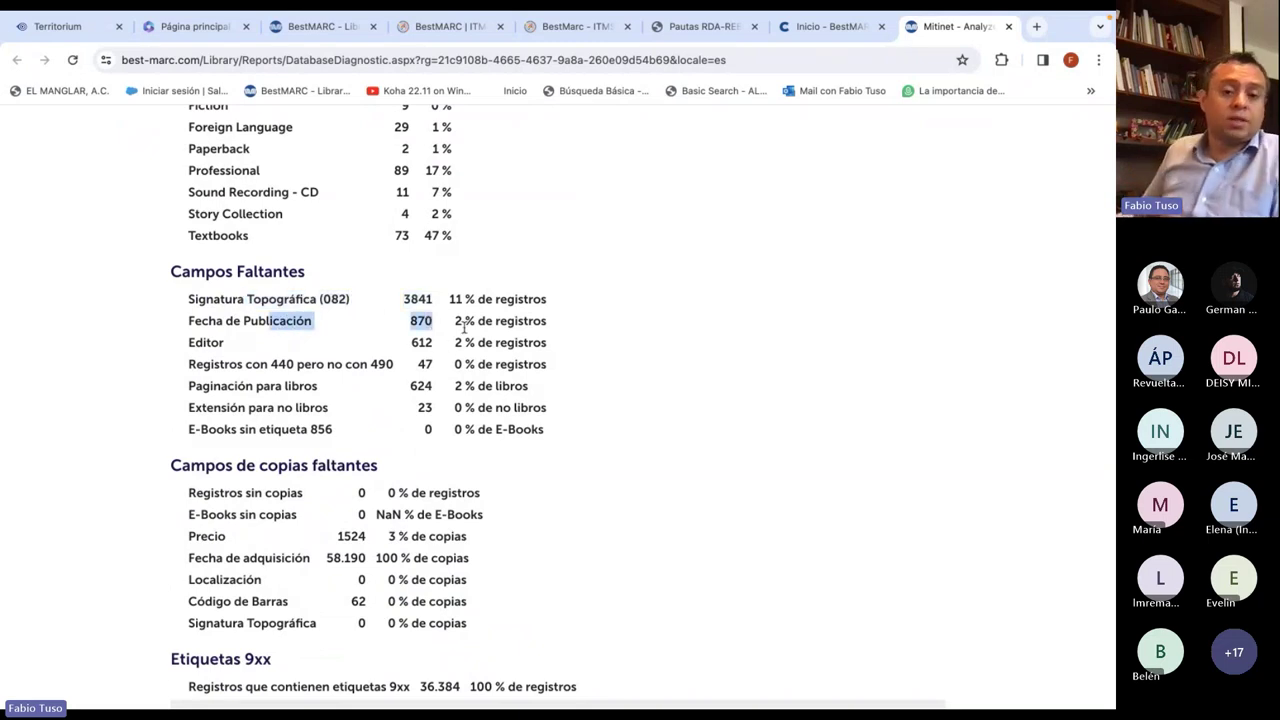
pyautogui.click(436, 326)
pyautogui.doubleClick(422, 321)
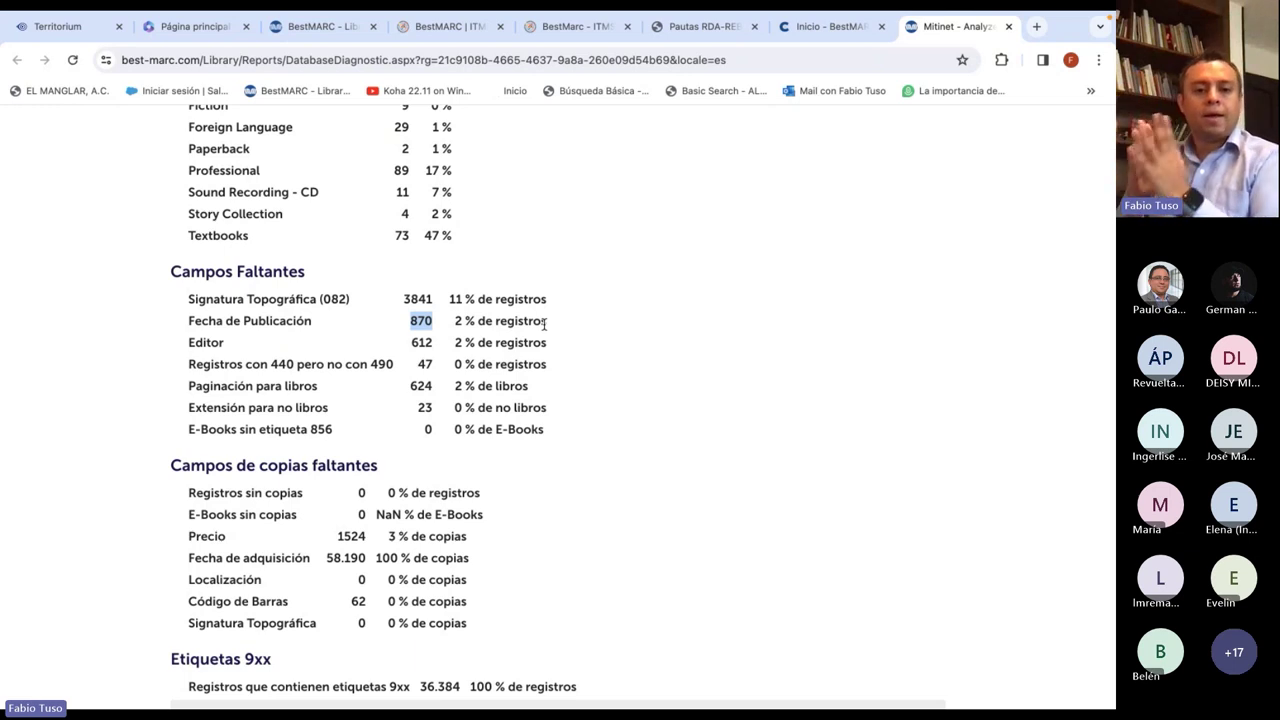
# Open Muestra 1 under "Resumen breve del registro" and mark the opening fields of the original and updated records
pyautogui.scroll(-4, 614, 322)
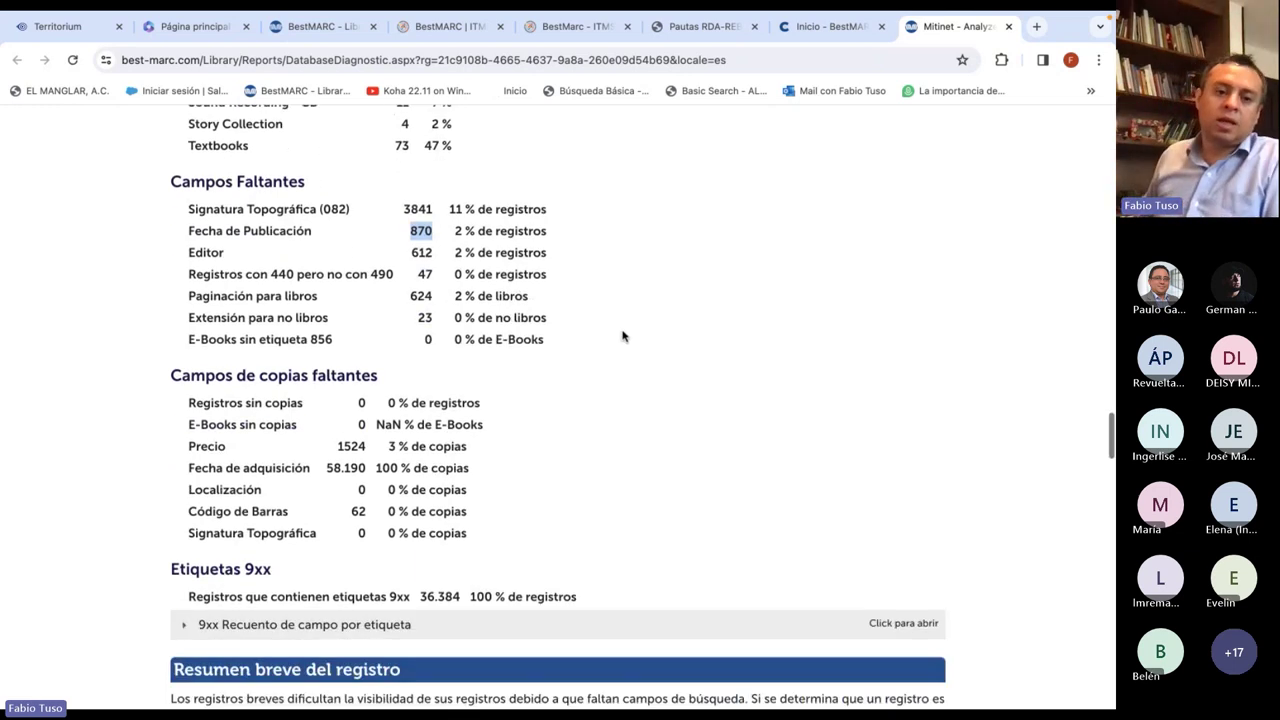
pyautogui.scroll(-2, 600, 335)
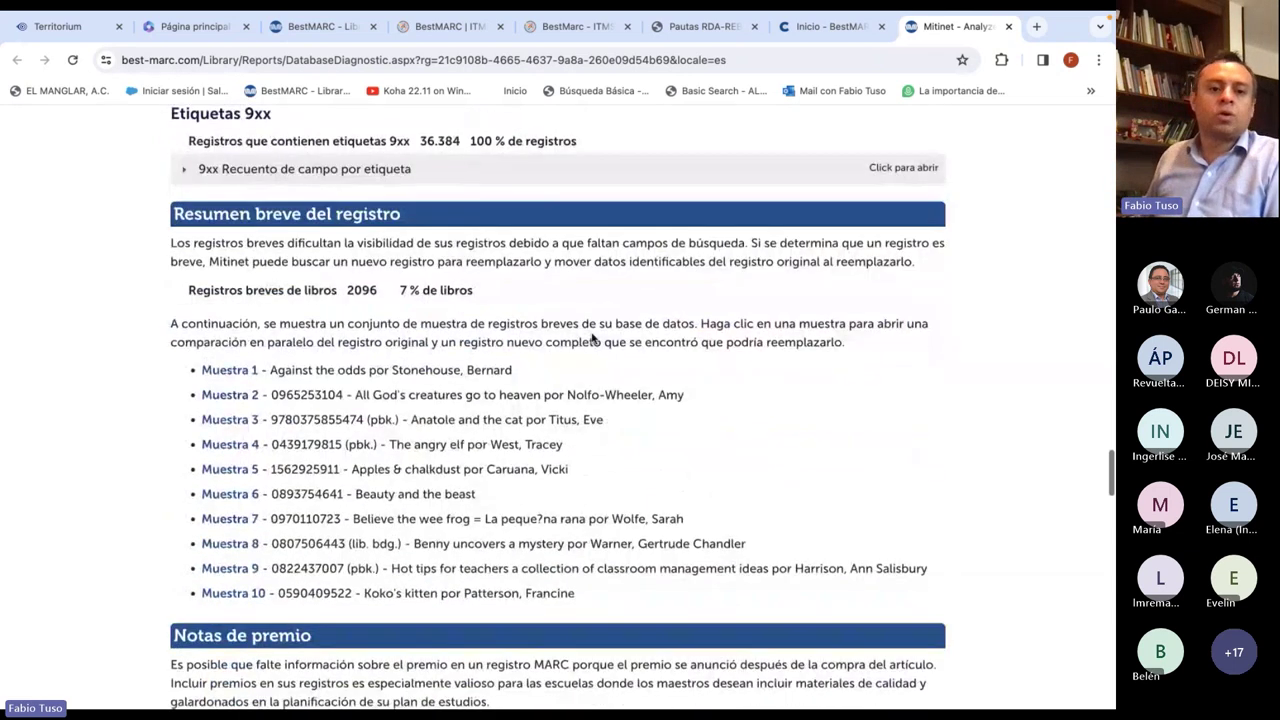
pyautogui.click(280, 168)
pyautogui.scroll(-2, 367, 322)
pyautogui.click(245, 281)
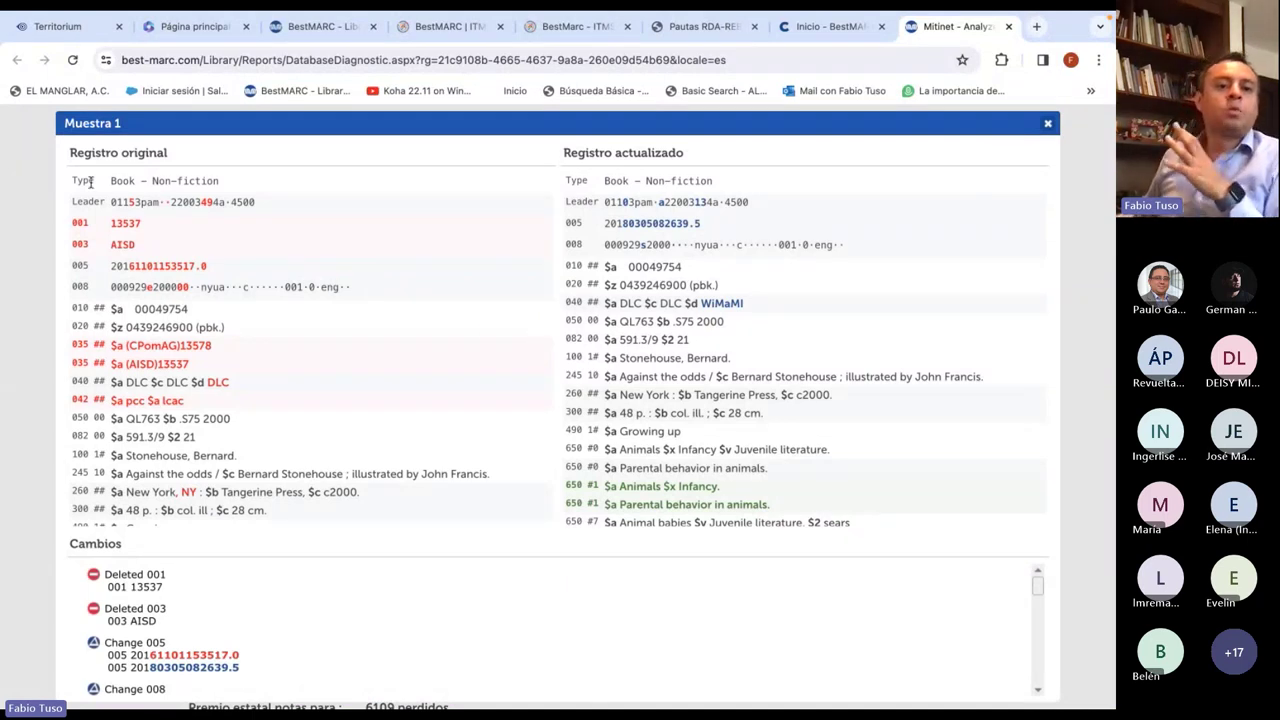
pyautogui.moveTo(88, 181); pyautogui.dragTo(162, 308)
pyautogui.click(186, 304)
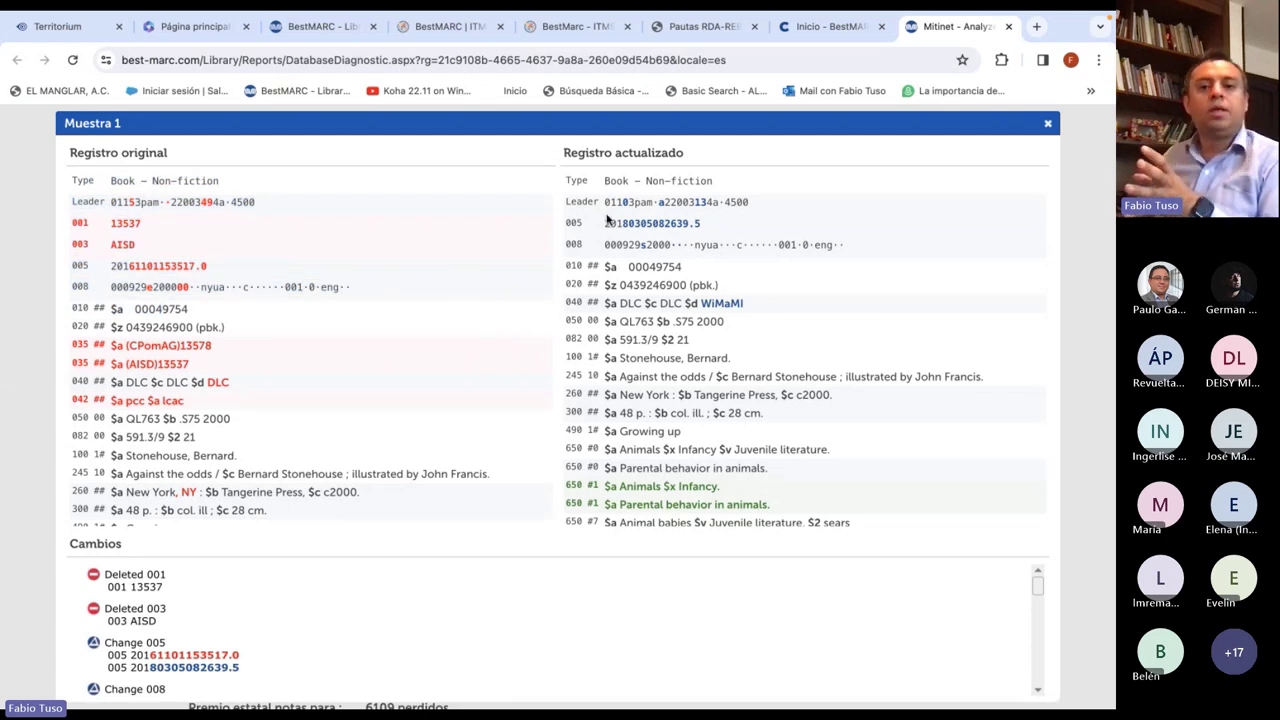
pyautogui.moveTo(677, 182); pyautogui.dragTo(554, 349)
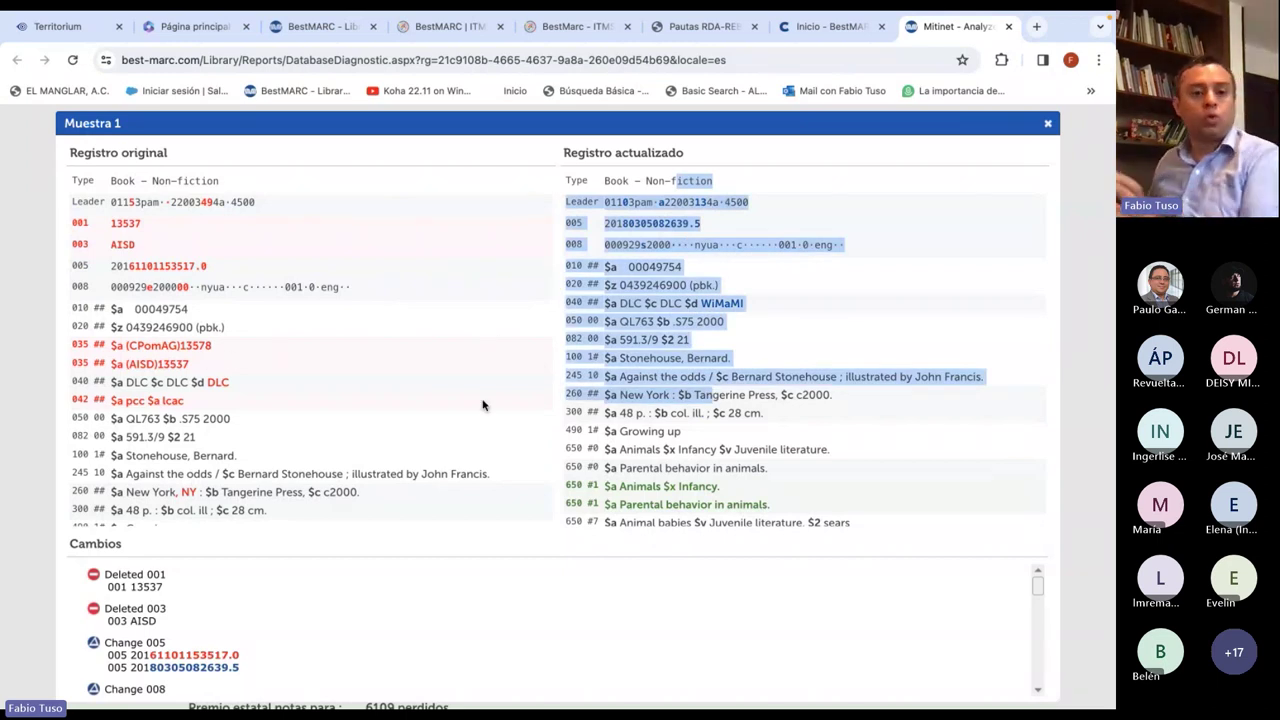
# Compare the remaining fields of both records in Muestra 1, mark the original's 852 copy fields, and close the sample
pyautogui.scroll(-1, 323, 353)
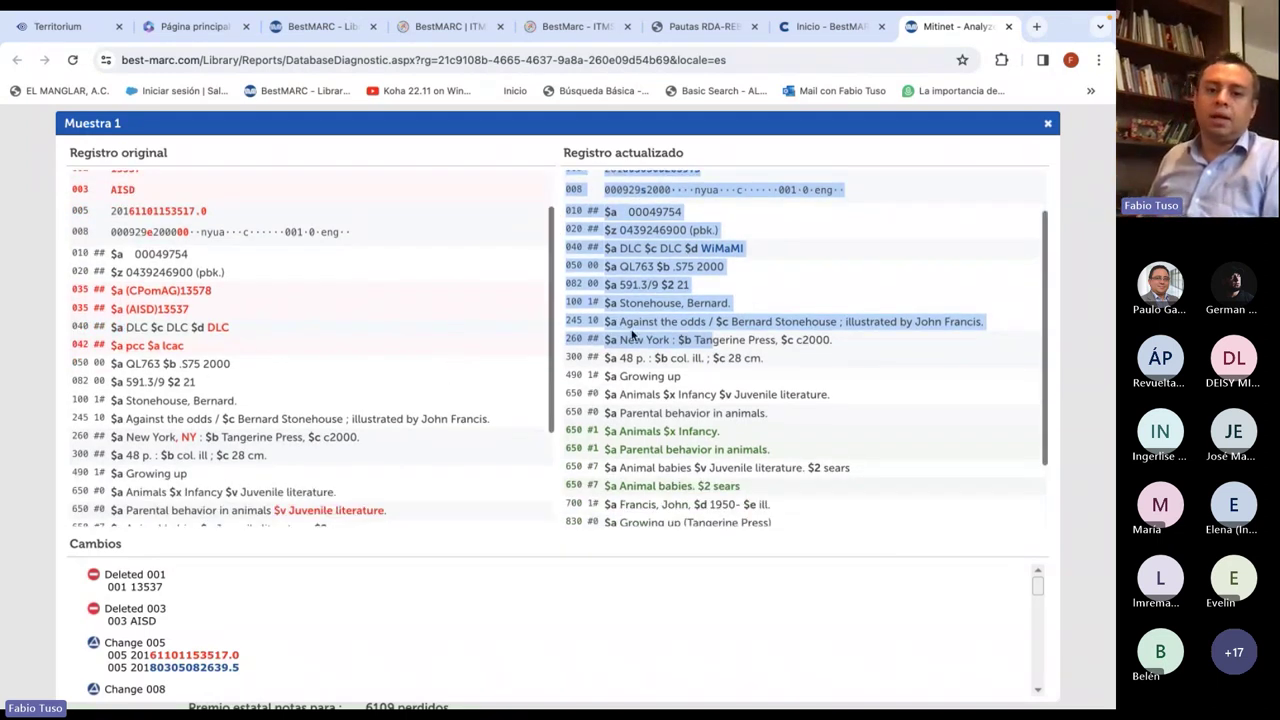
pyautogui.scroll(-1, 423, 400)
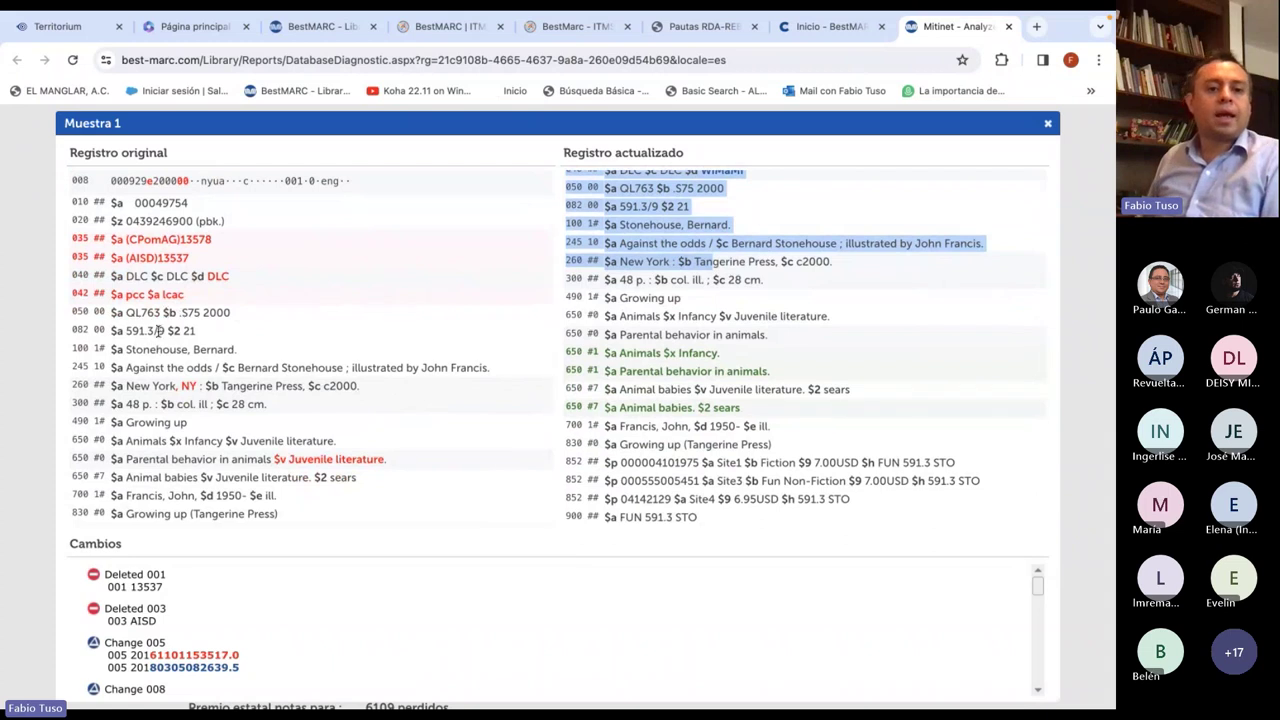
pyautogui.scroll(-1, 116, 345)
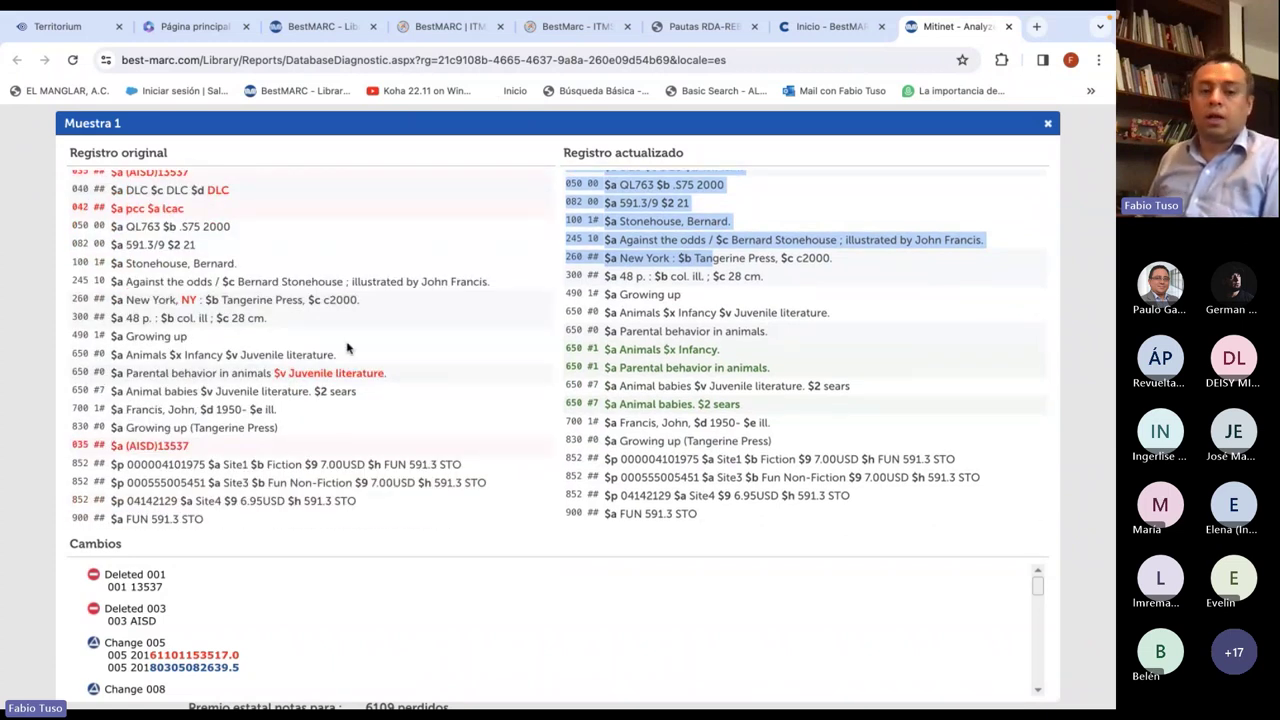
pyautogui.scroll(1, 348, 347)
pyautogui.scroll(-2, 300, 390)
pyautogui.click(215, 470)
pyautogui.moveTo(215, 472); pyautogui.dragTo(390, 499)
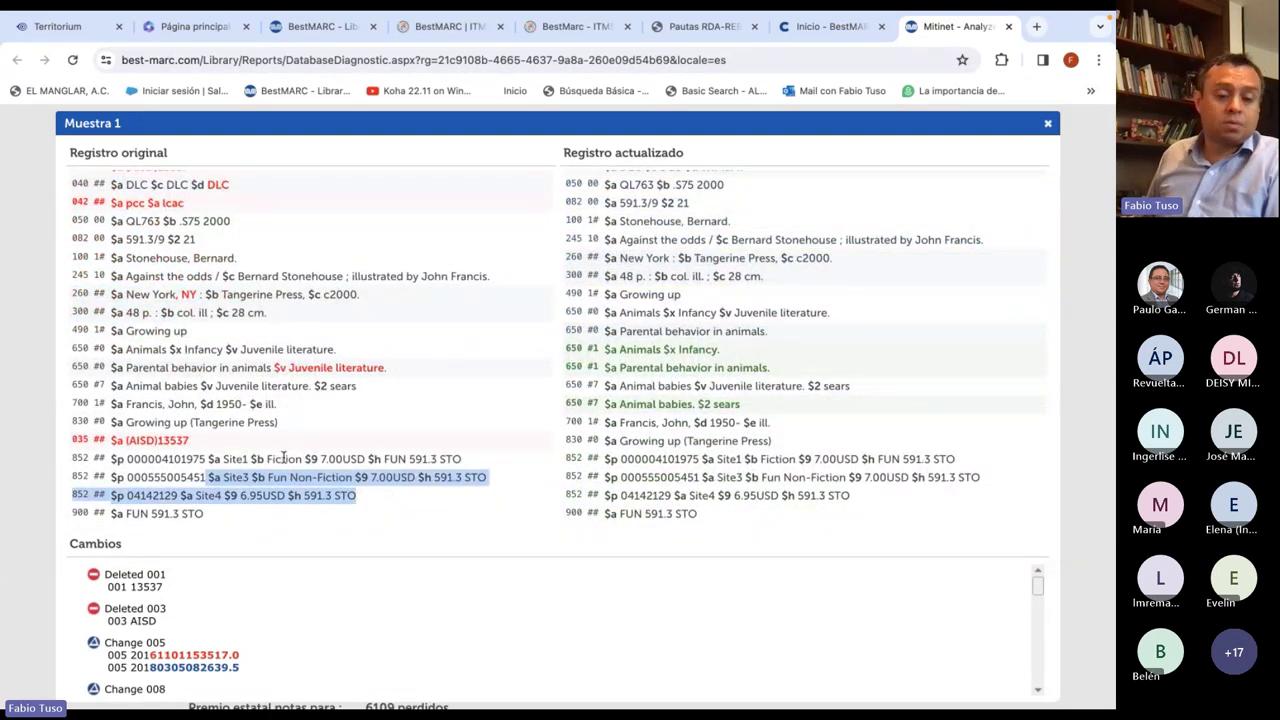
pyautogui.scroll(2, 300, 450)
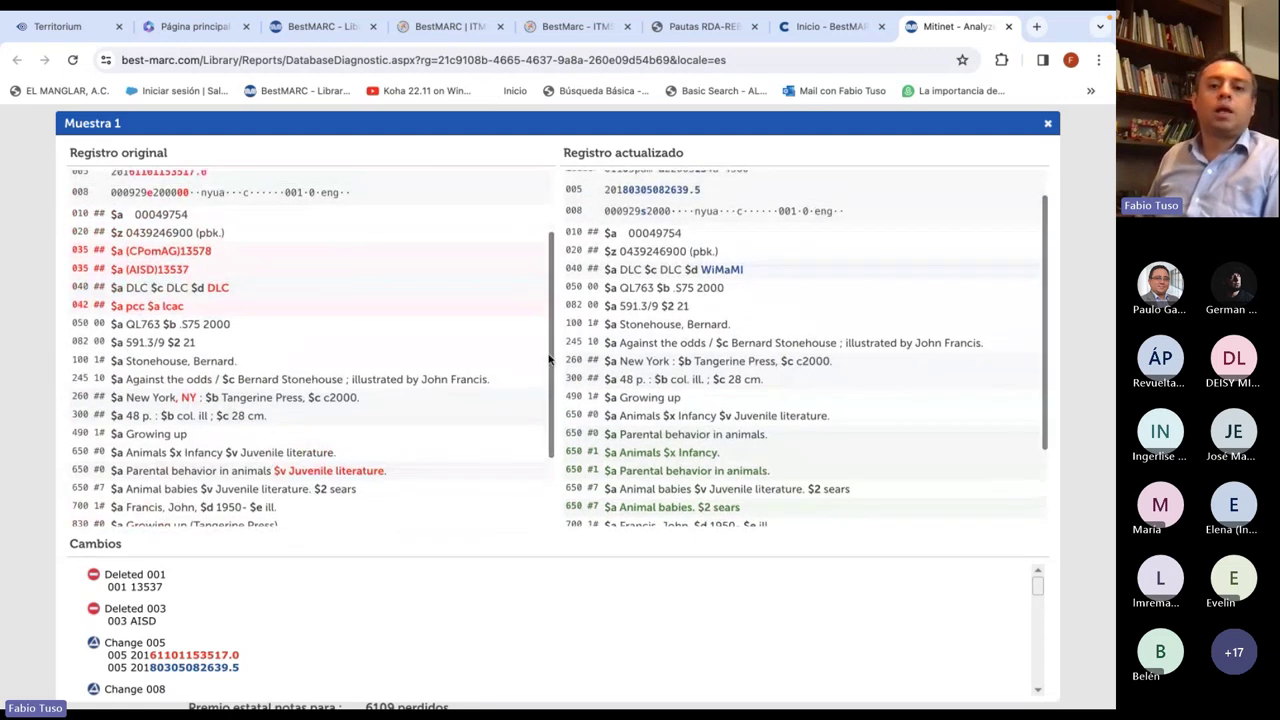
pyautogui.scroll(1, 648, 380)
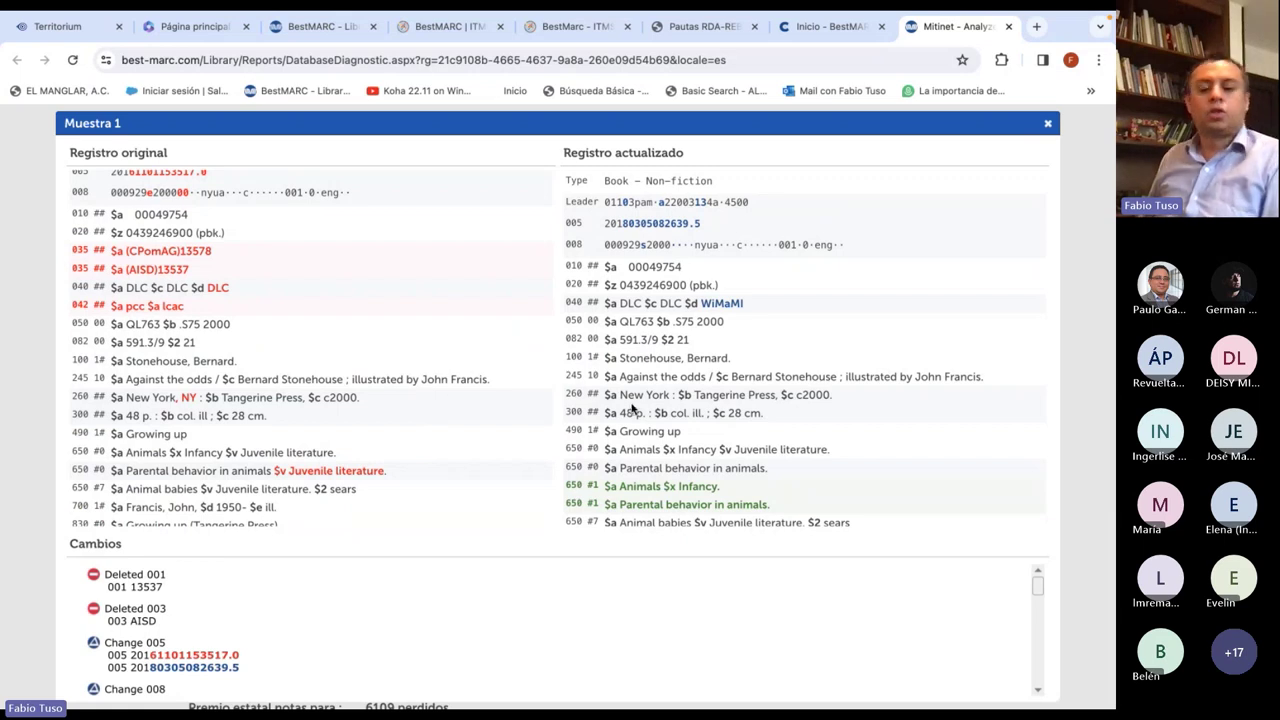
pyautogui.press('Escape')
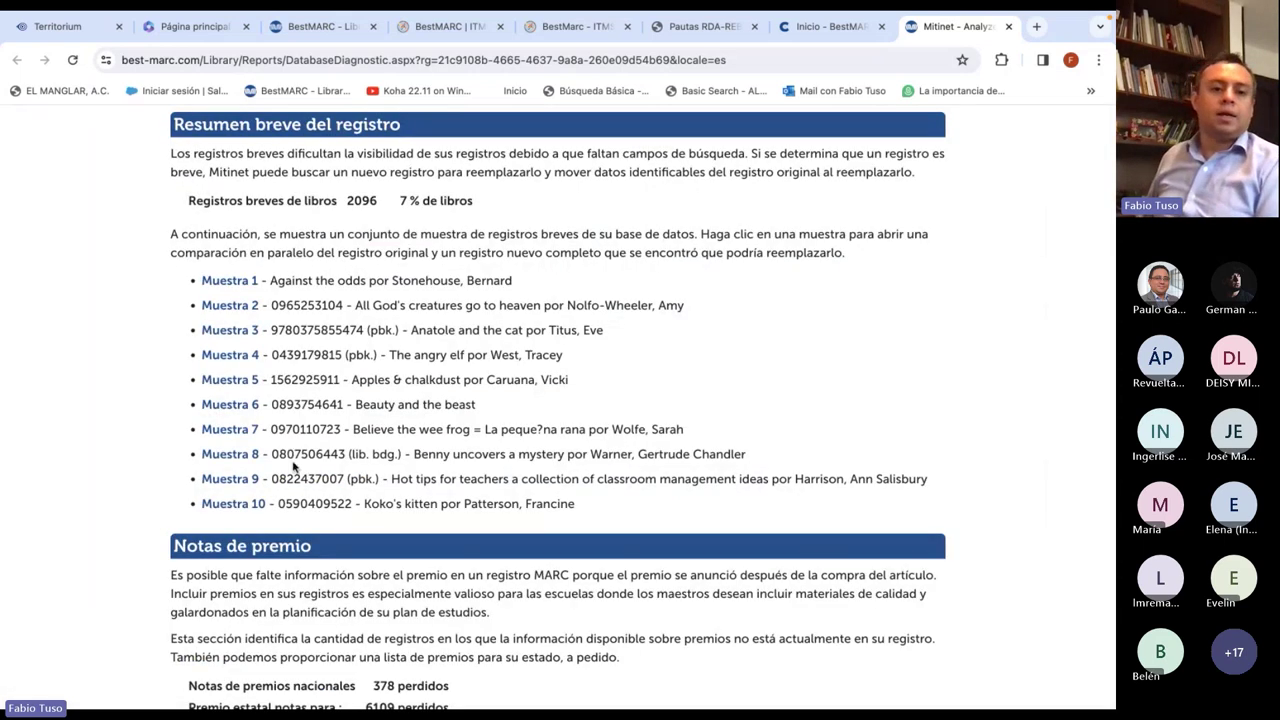
# Open Muestra 7, compare its original record with the updated one down to the last fields, and close it
pyautogui.click(233, 429)
pyautogui.scroll(-3, 255, 360)
pyautogui.scroll(-5, 705, 410)
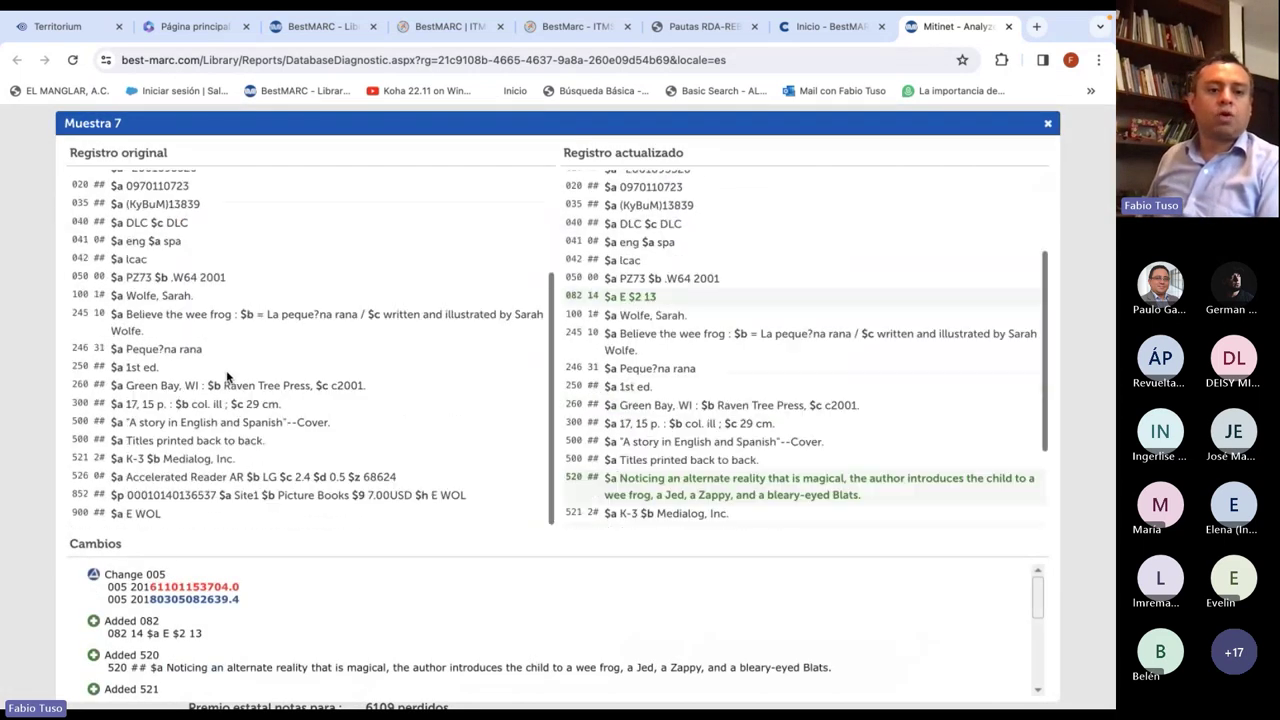
pyautogui.scroll(-2, 705, 410)
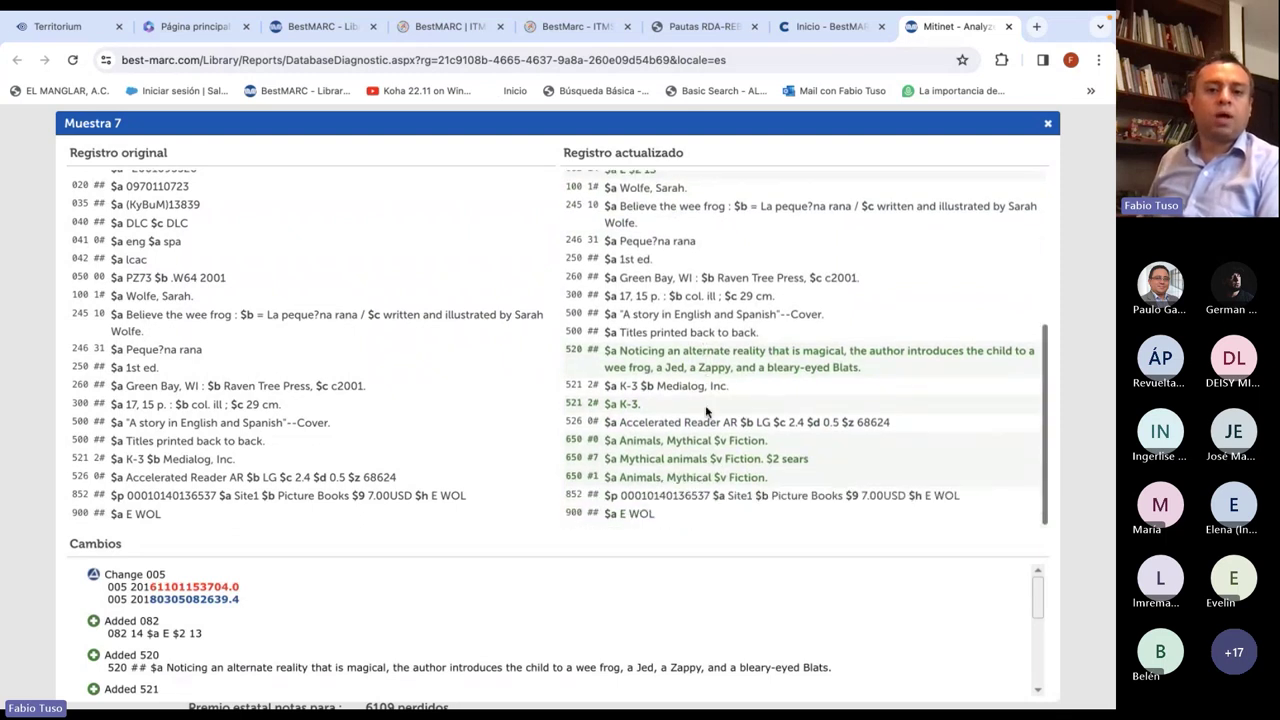
pyautogui.press('Escape')
# Open Muestra 9, mark the original 650 #7 indicators and the added "Teaching" subject heading, and close the sample
pyautogui.click(230, 479)
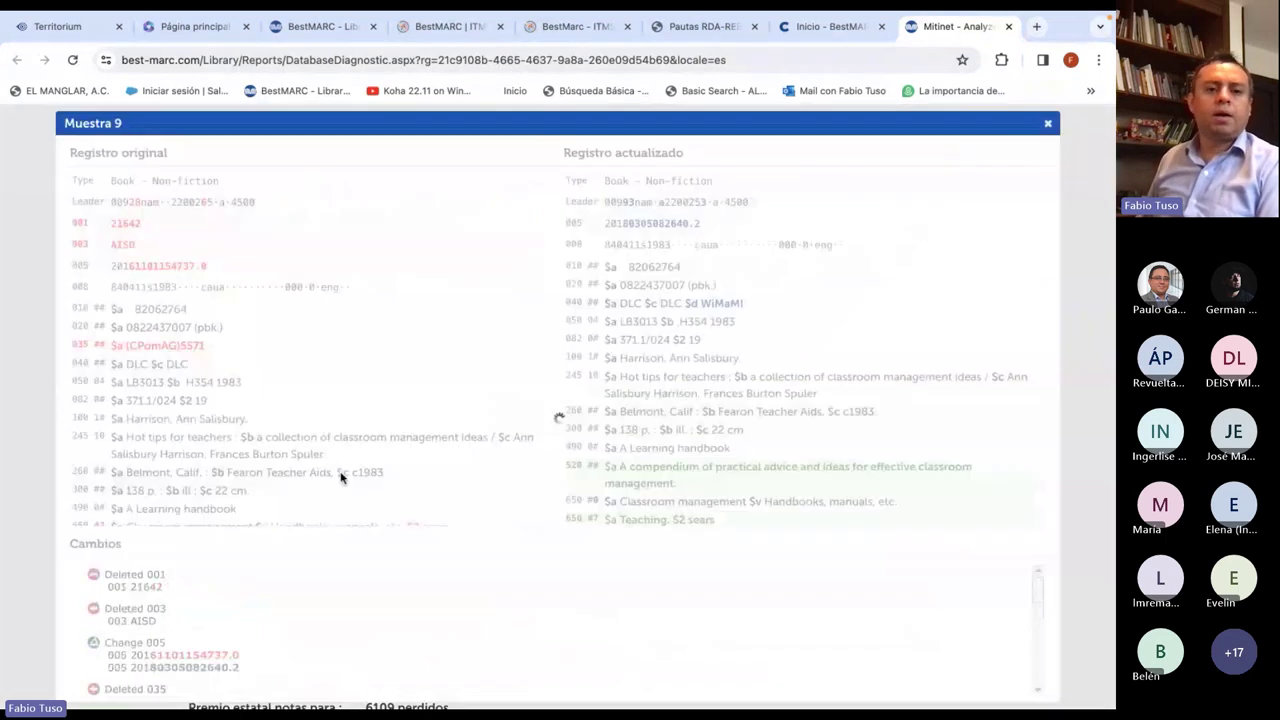
pyautogui.scroll(-2, 586, 409)
pyautogui.scroll(-2, 413, 400)
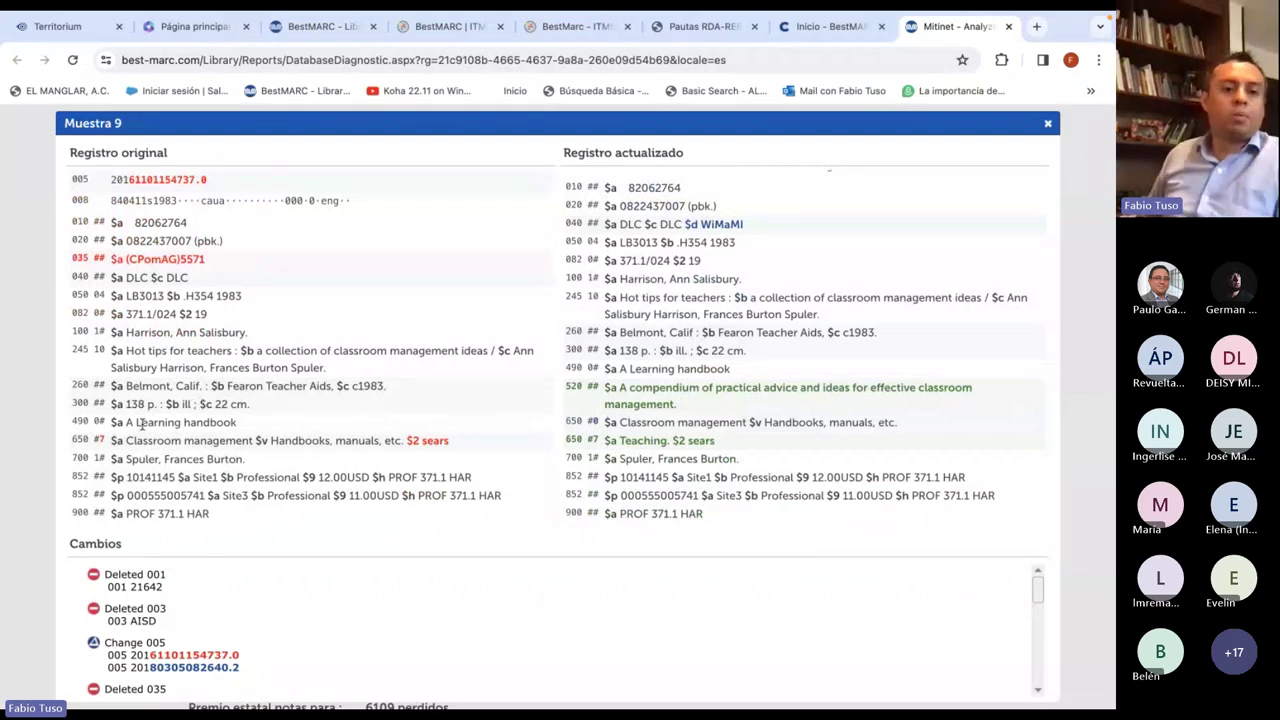
pyautogui.moveTo(96, 436); pyautogui.dragTo(107, 442)
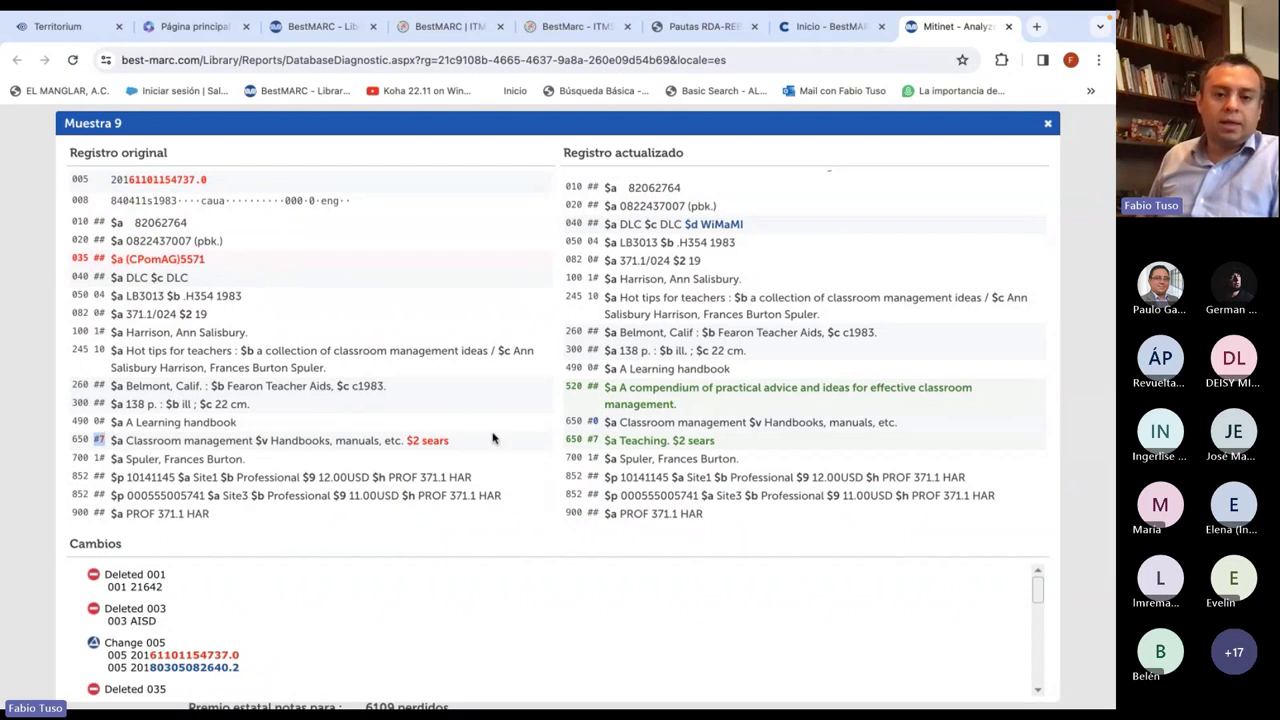
pyautogui.moveTo(590, 440); pyautogui.dragTo(682, 447)
pyautogui.click(591, 441)
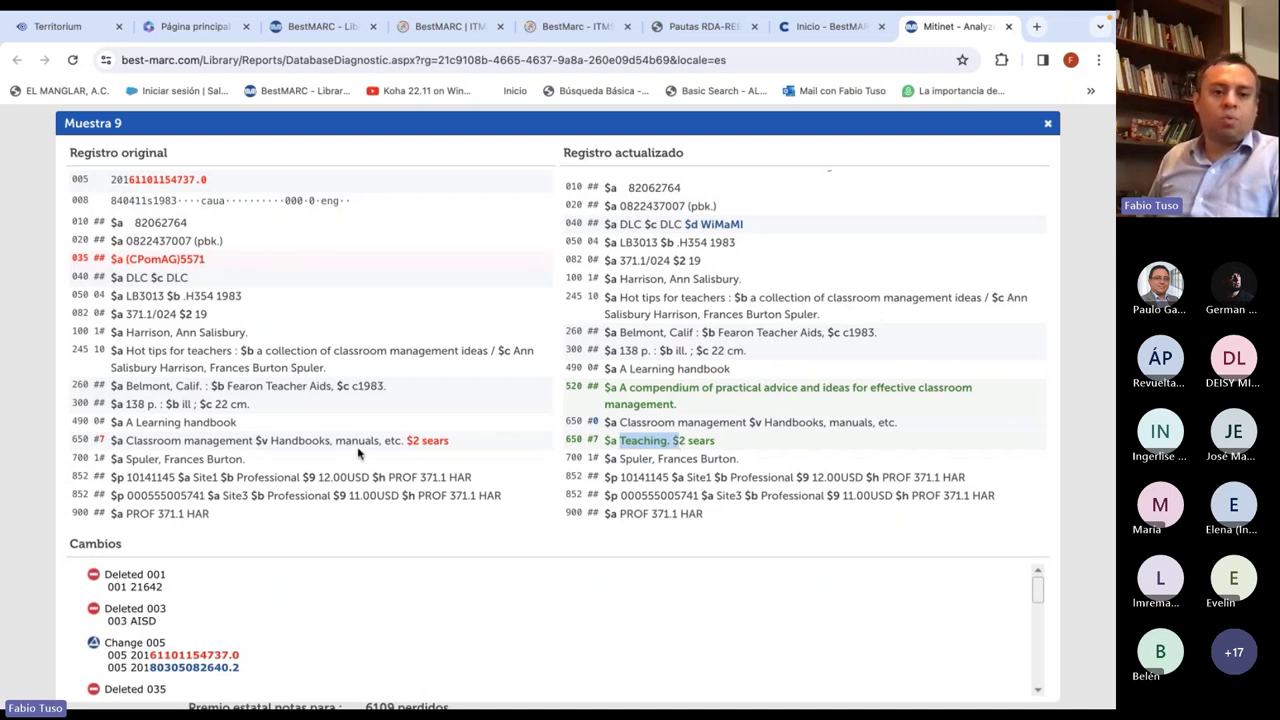
pyautogui.press('Escape')
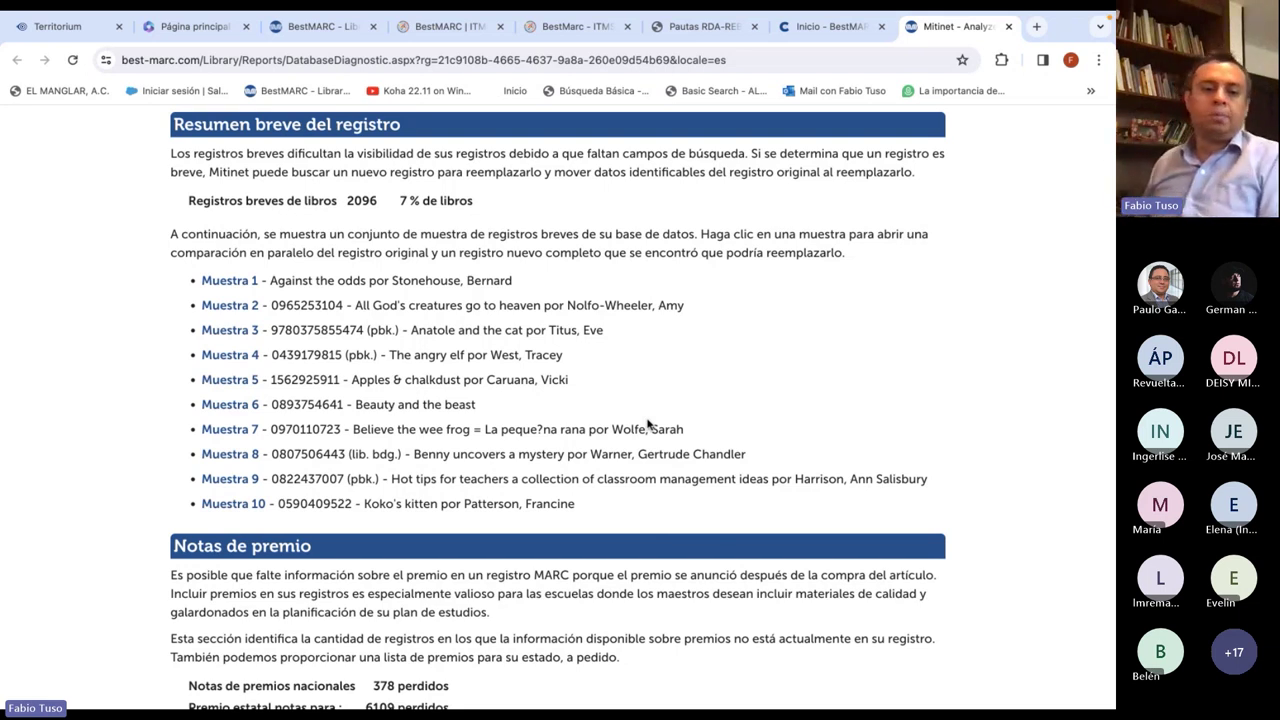
# Review the subject headings chart, mark LC in its table, and expand "Encabezamientos de Materias por tipo y colección"
pyautogui.scroll(-4, 650, 425)
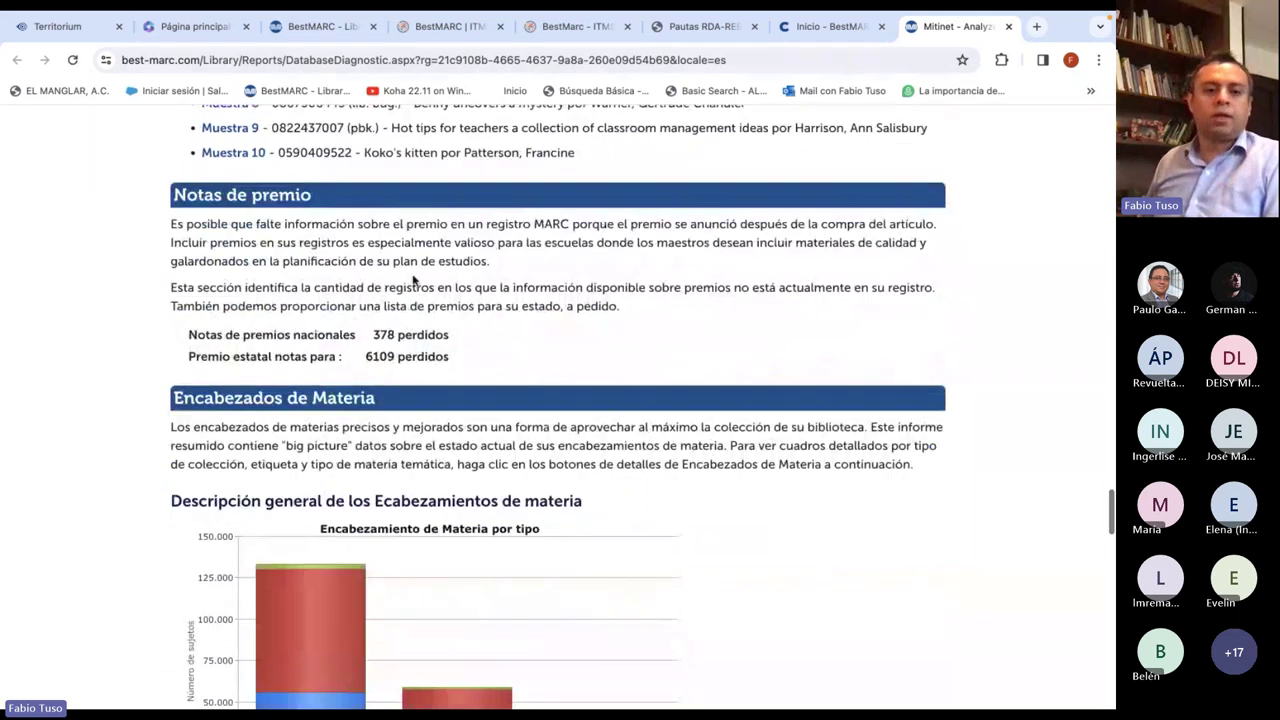
pyautogui.scroll(-4, 391, 310)
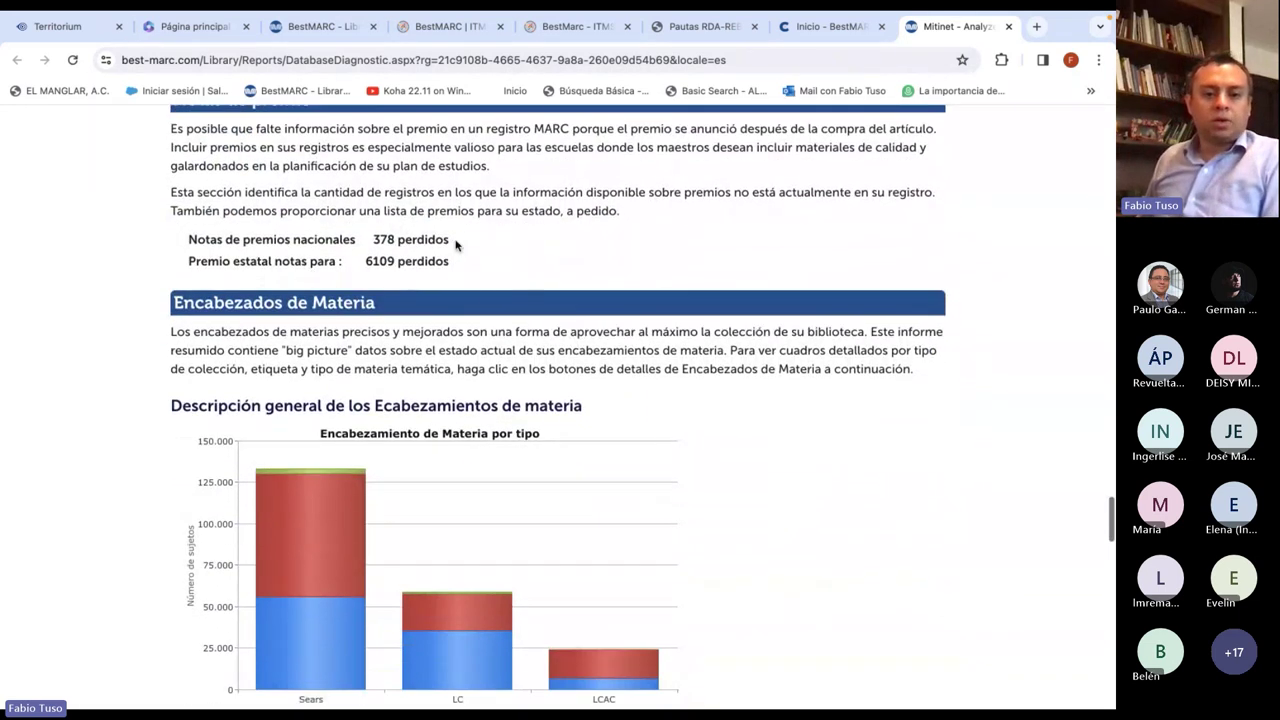
pyautogui.moveTo(305, 383)
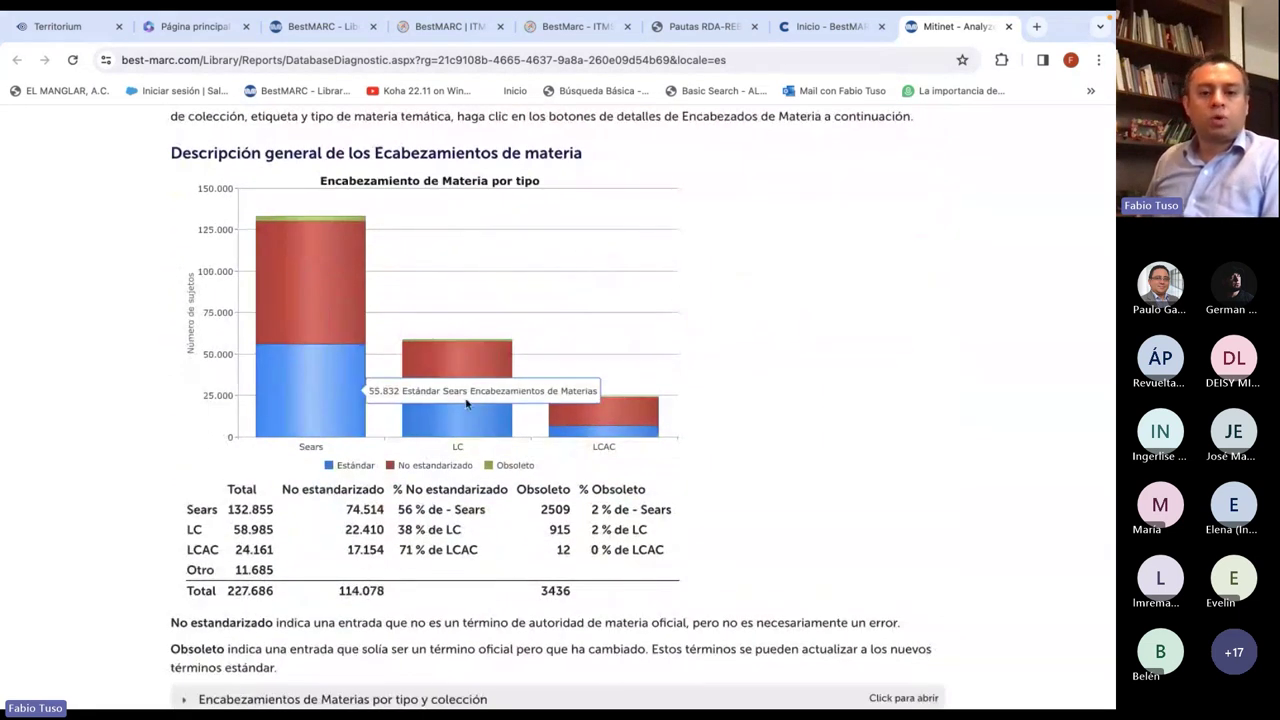
pyautogui.doubleClick(192, 530)
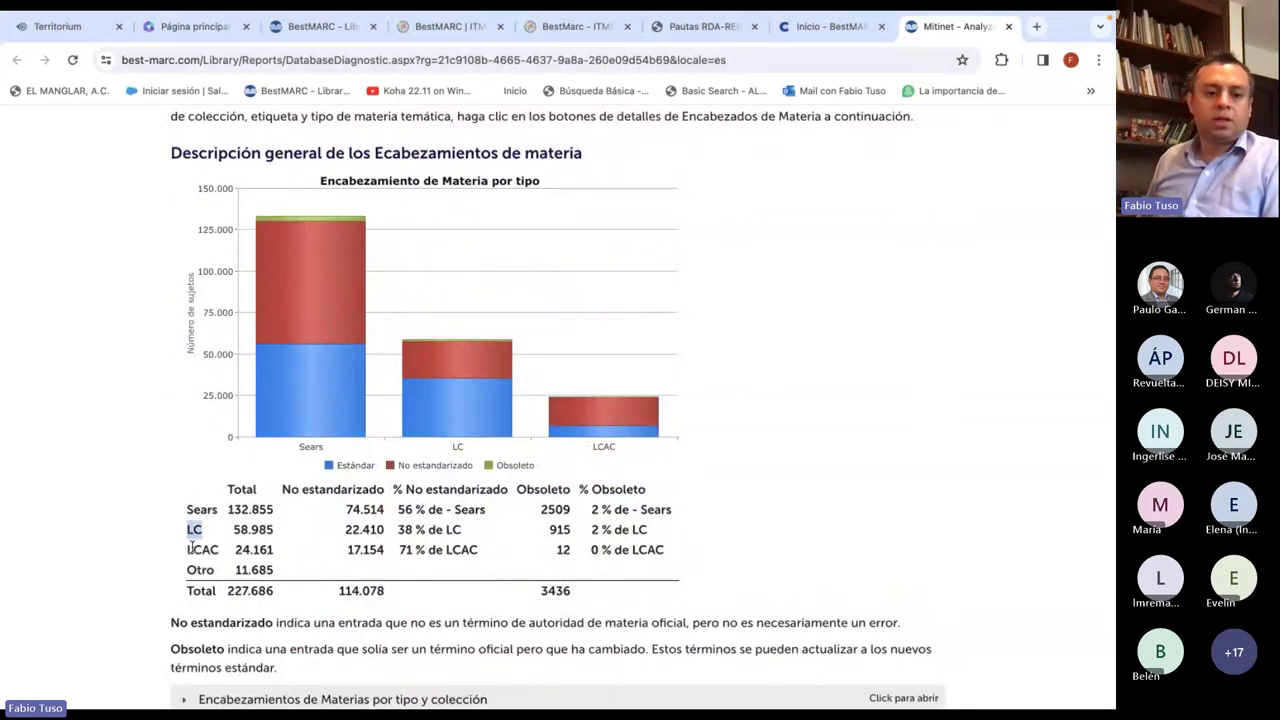
pyautogui.scroll(-2, 475, 415)
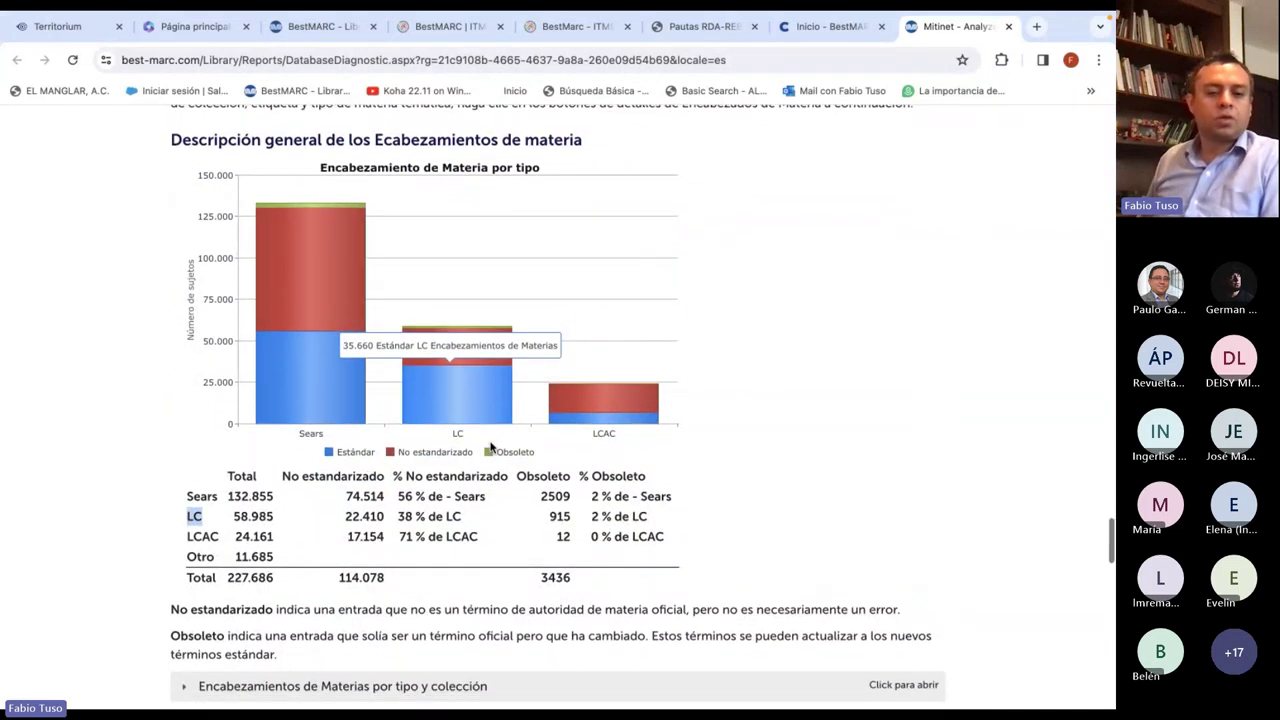
pyautogui.scroll(-3, 490, 443)
pyautogui.click(294, 281)
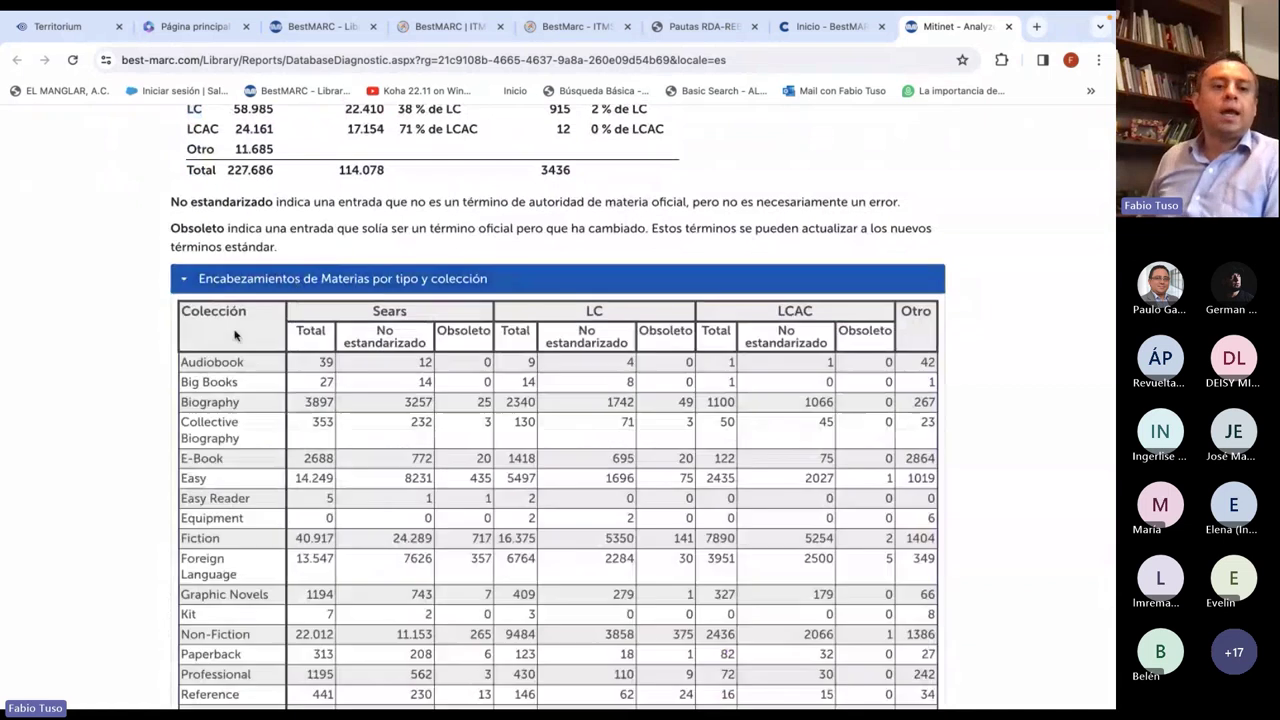
# Review the headings table by collection, mark the 0 to 2 heading rows in the count, and open "Conteo de Encabezamiento de Materias por tipo y colección"
pyautogui.scroll(-1, 245, 390)
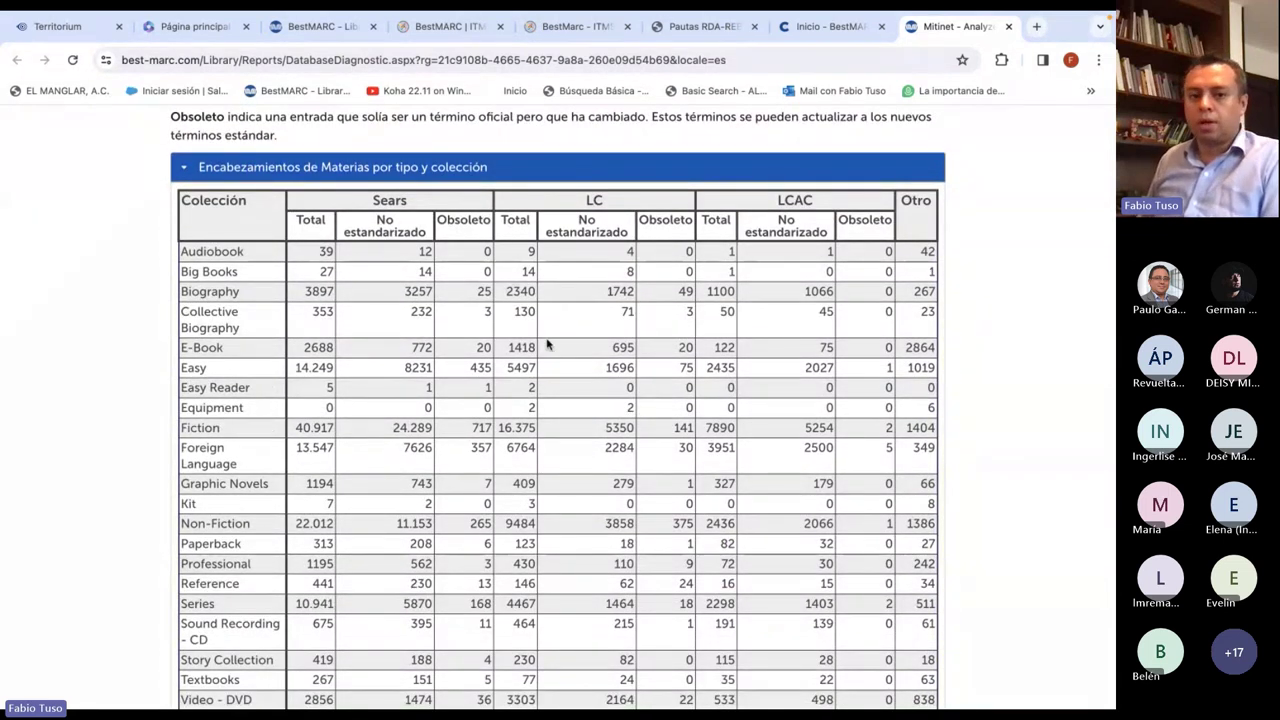
pyautogui.scroll(-5, 119, 337)
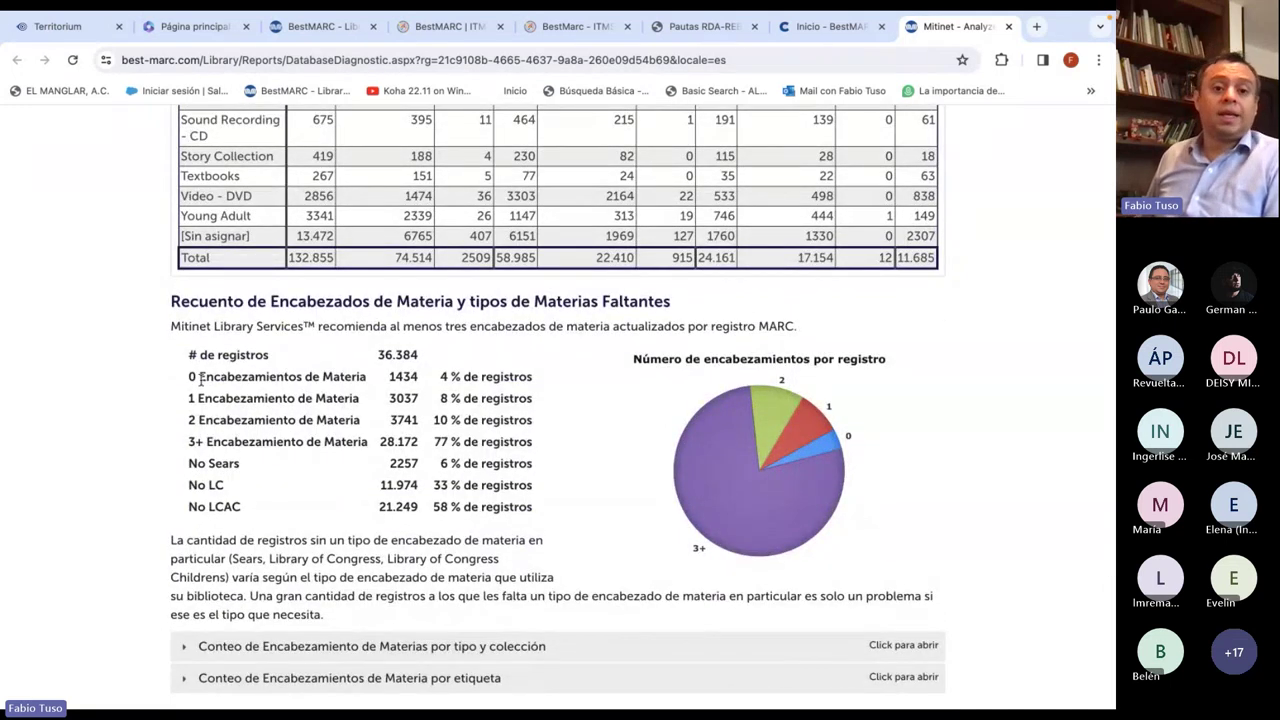
pyautogui.moveTo(412, 376); pyautogui.dragTo(240, 376)
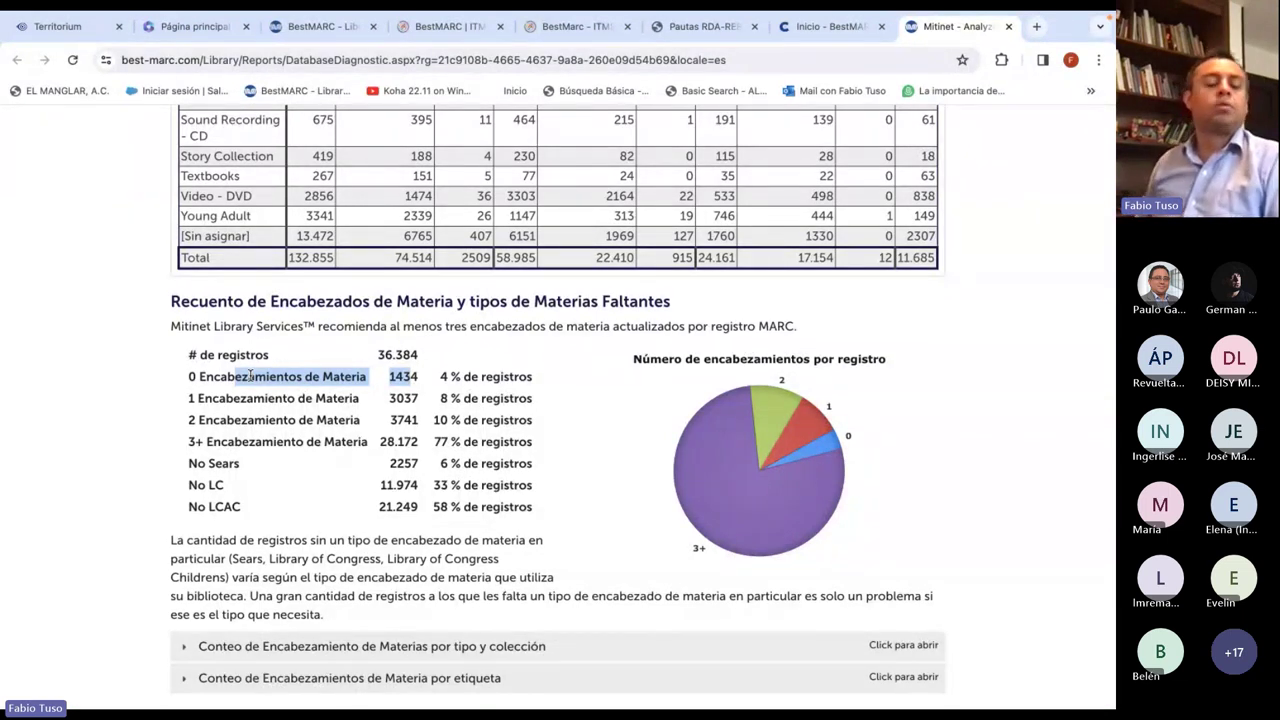
pyautogui.moveTo(284, 393); pyautogui.dragTo(338, 370)
pyautogui.scroll(-3, 335, 360)
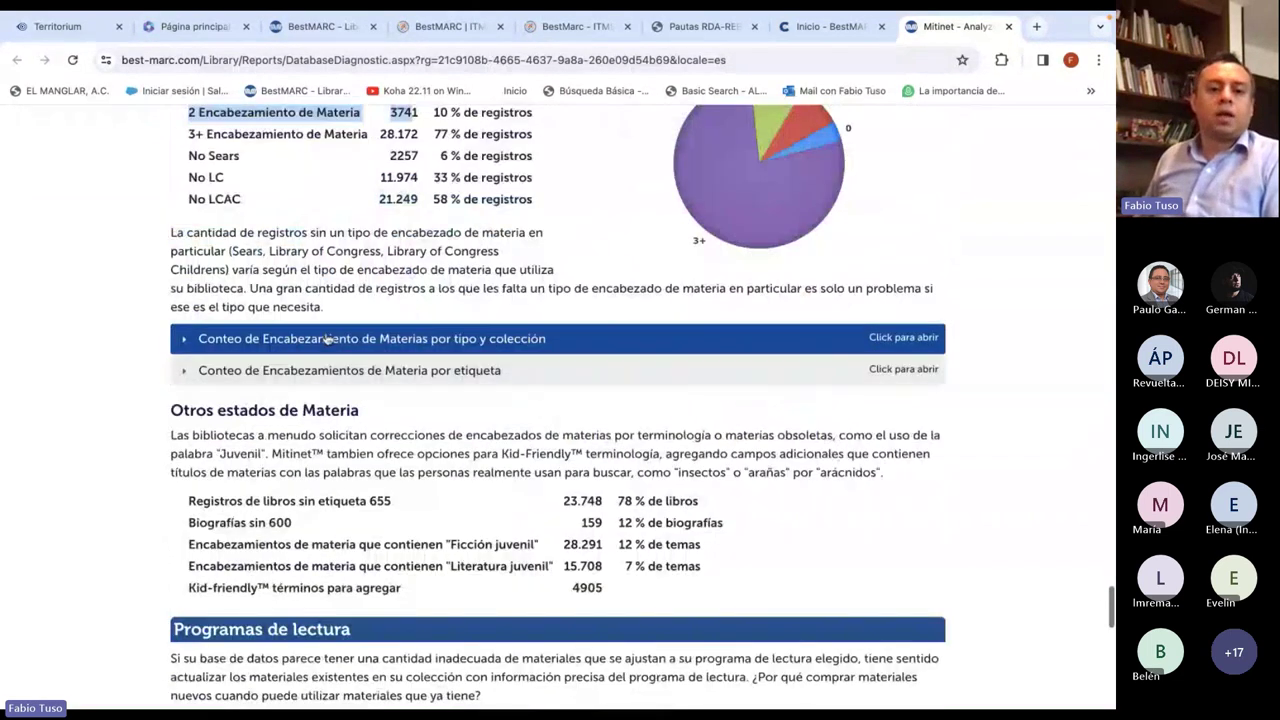
pyautogui.click(326, 340)
# Review the "Otros estados de Materia" and "Programas de lectura" sections and expand the "Título, Autor, Editor" duplicates list
pyautogui.scroll(-9, 150, 380)
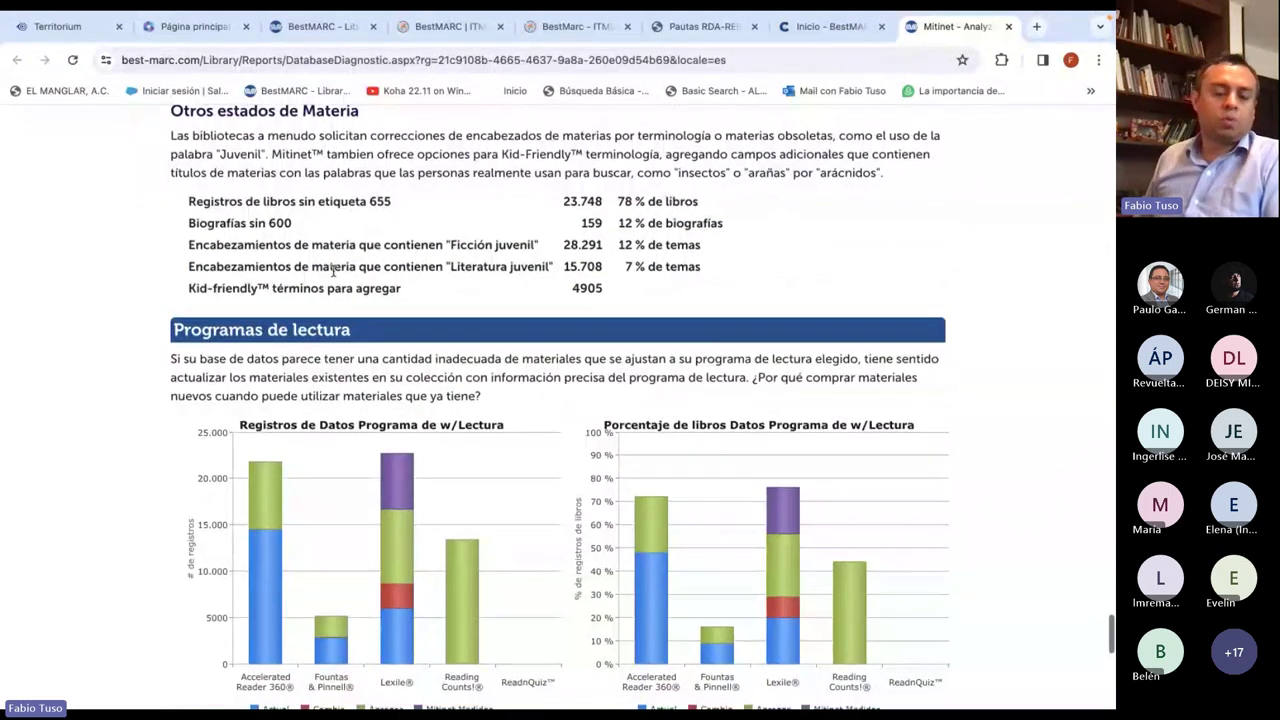
pyautogui.scroll(-4, 350, 305)
pyautogui.scroll(-5, 350, 305)
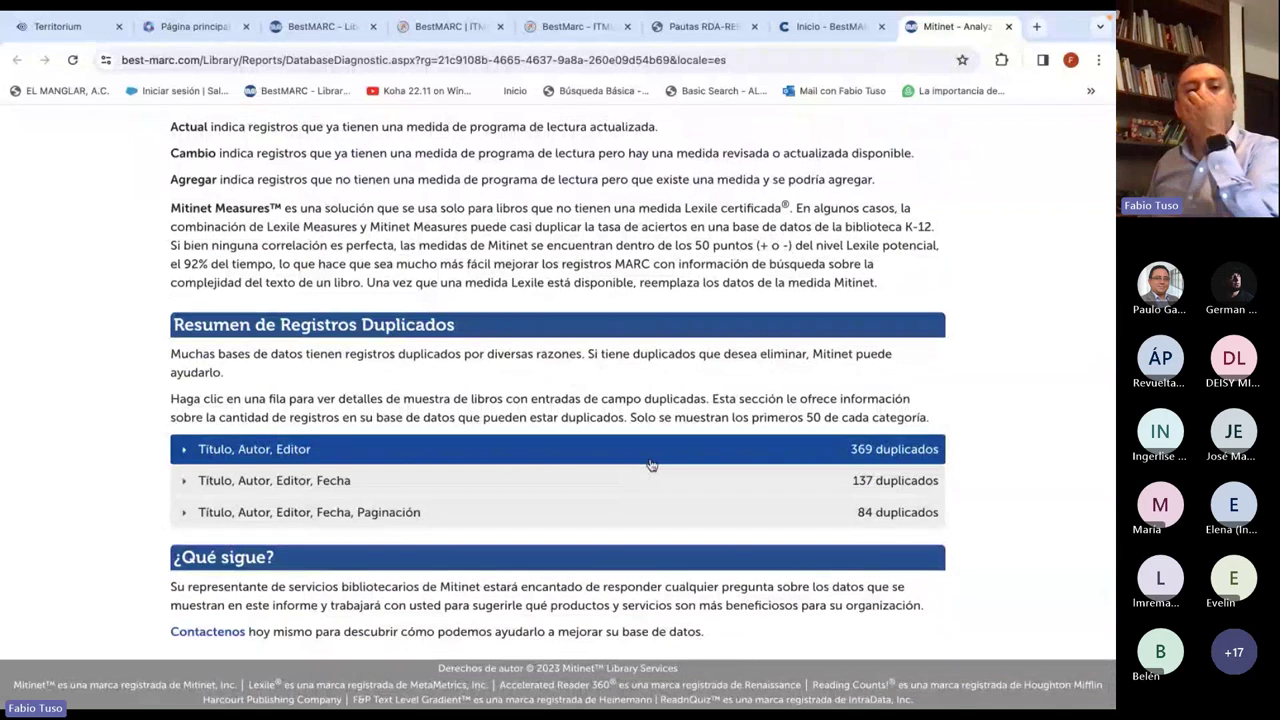
pyautogui.click(650, 462)
pyautogui.scroll(-4, 540, 380)
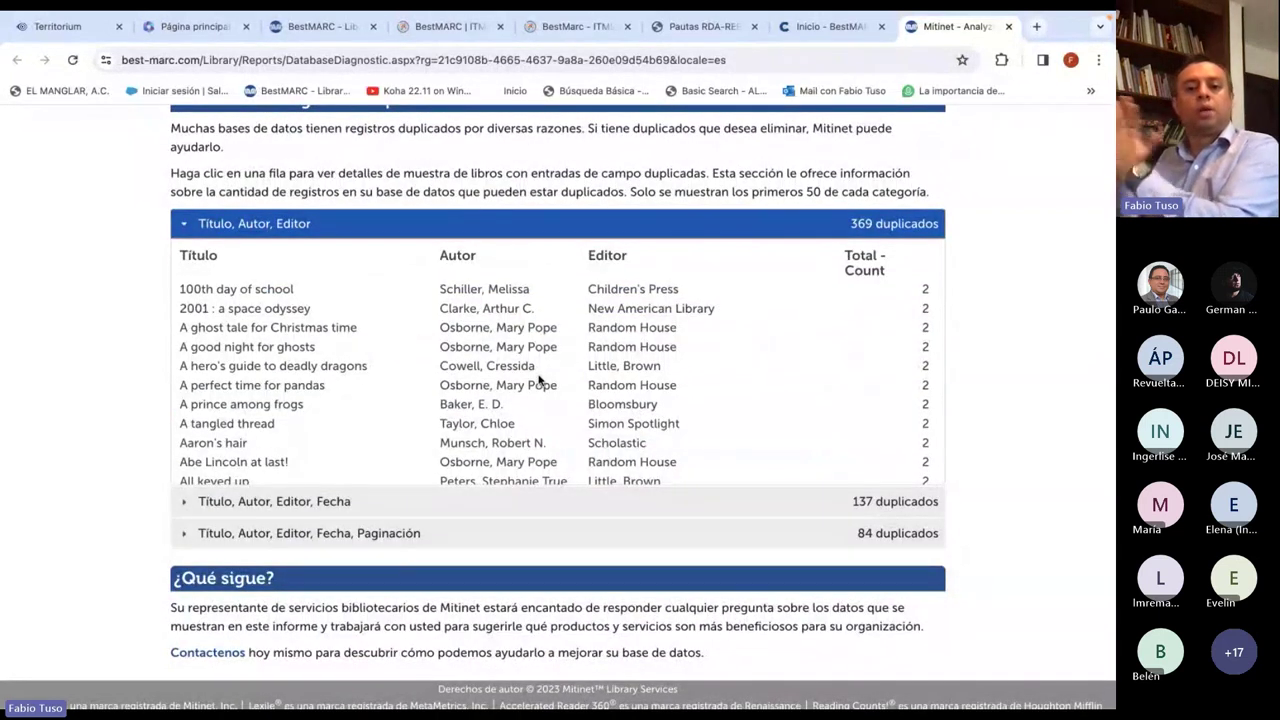
# Expand the "Título, Autor, Editor, Fecha" duplicates and mark the "Chemical elements. from carbon to krypton" entry
pyautogui.click(457, 501)
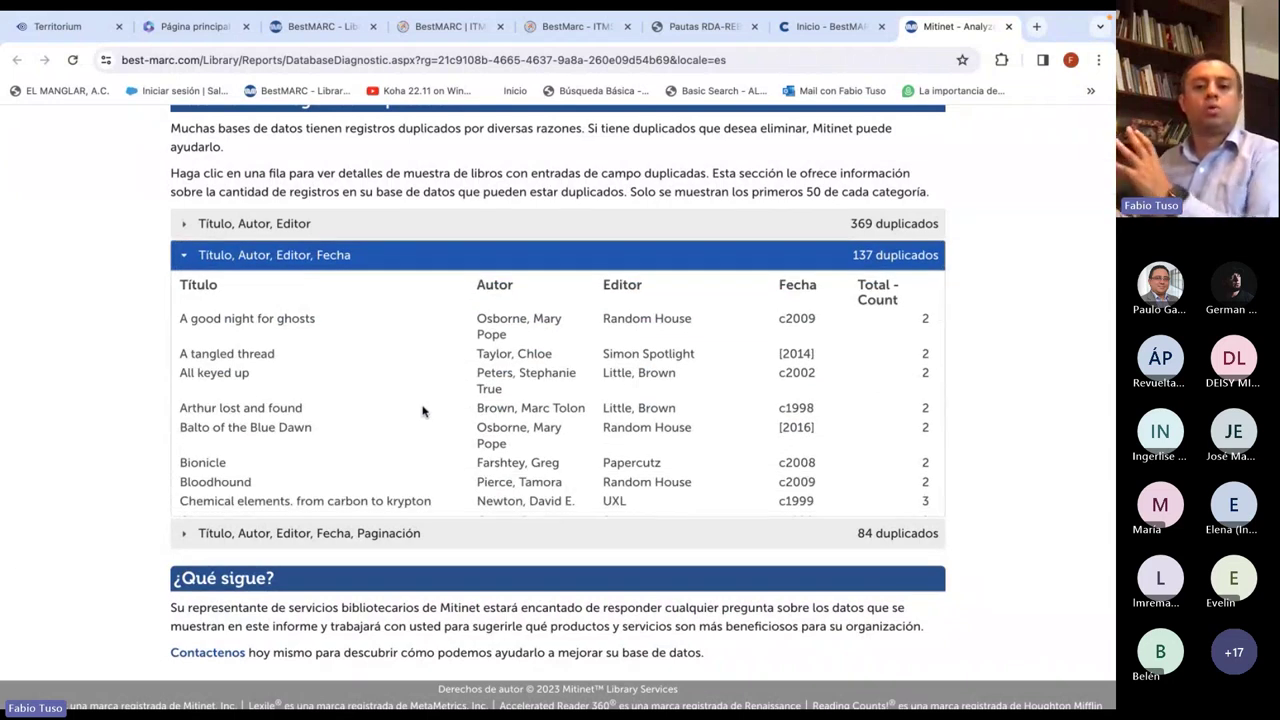
pyautogui.scroll(-2, 452, 404)
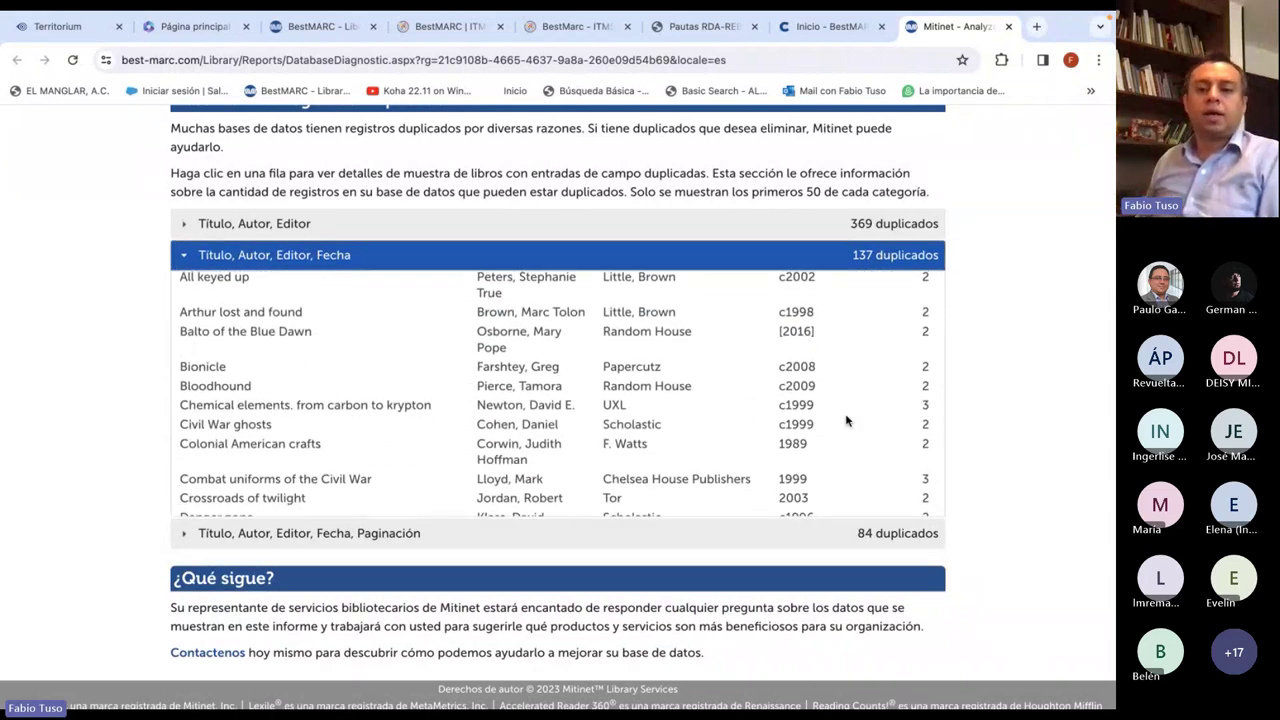
pyautogui.moveTo(858, 413); pyautogui.dragTo(192, 404)
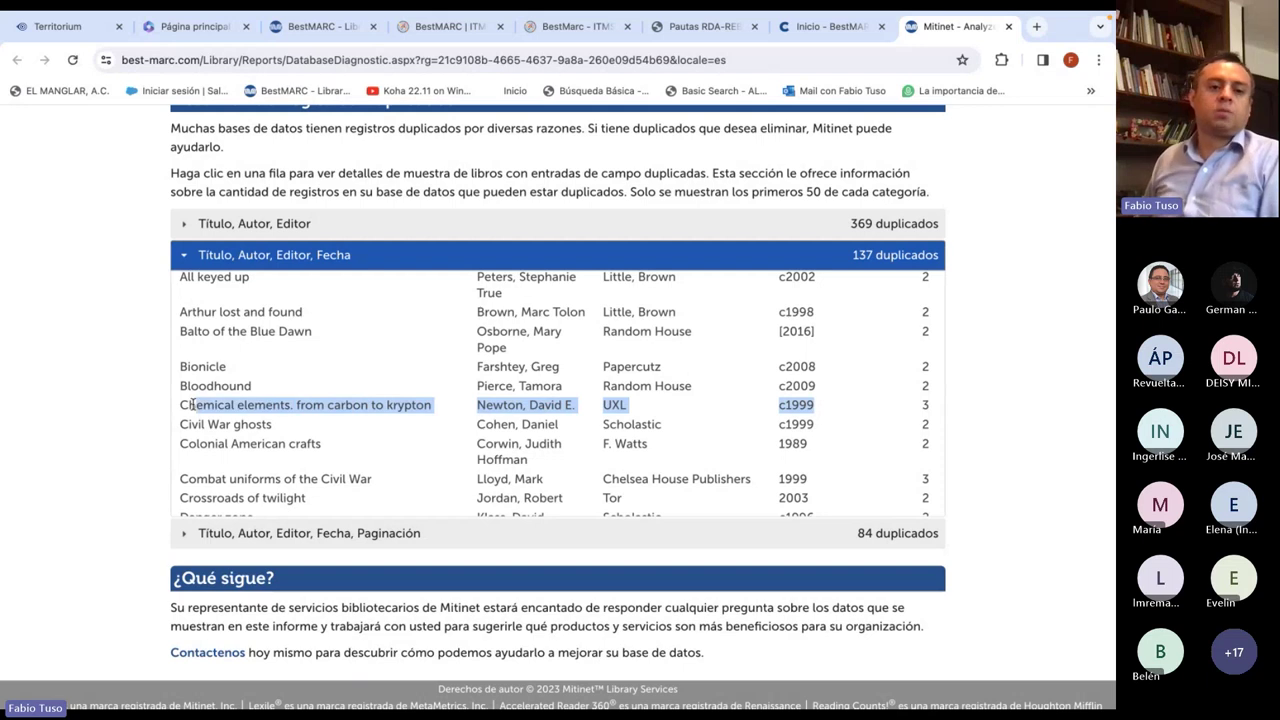
pyautogui.scroll(-1, 375, 420)
# Expand and review the "Título, Autor, Editor, Fecha, Paginación" duplicates, and return to the beginning of the diagnostic report
pyautogui.click(322, 533)
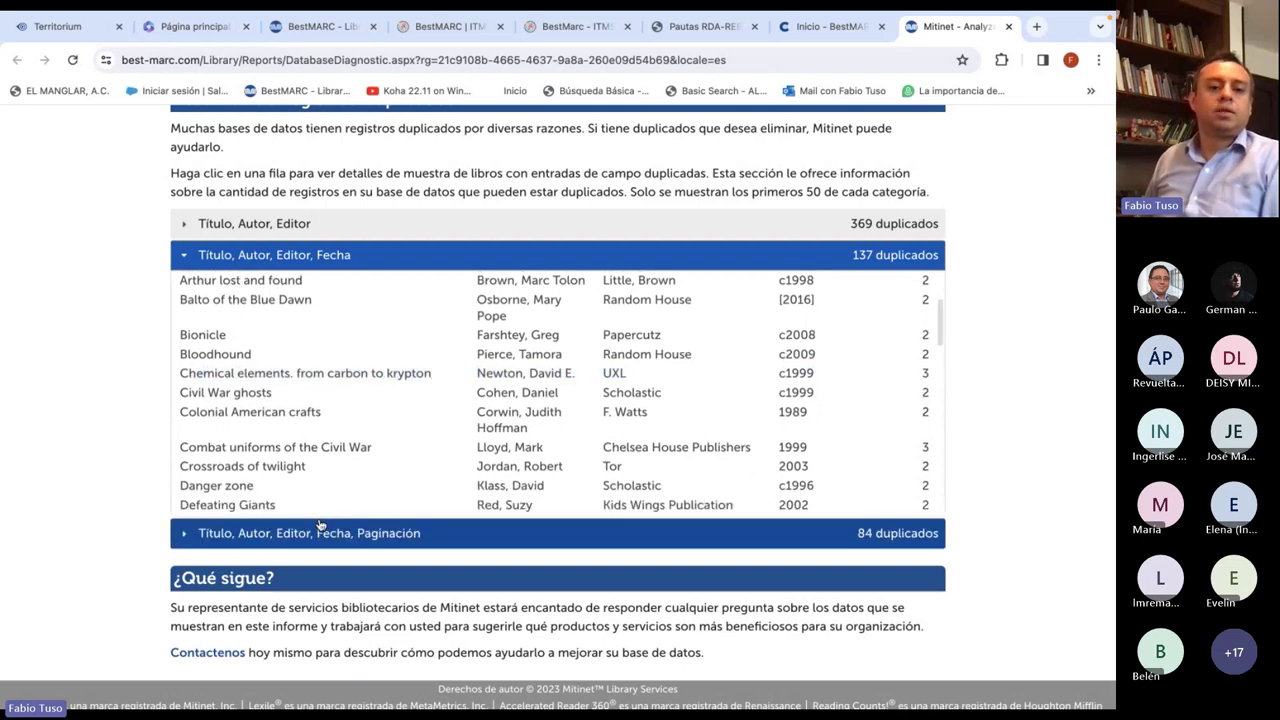
pyautogui.scroll(-3, 624, 412)
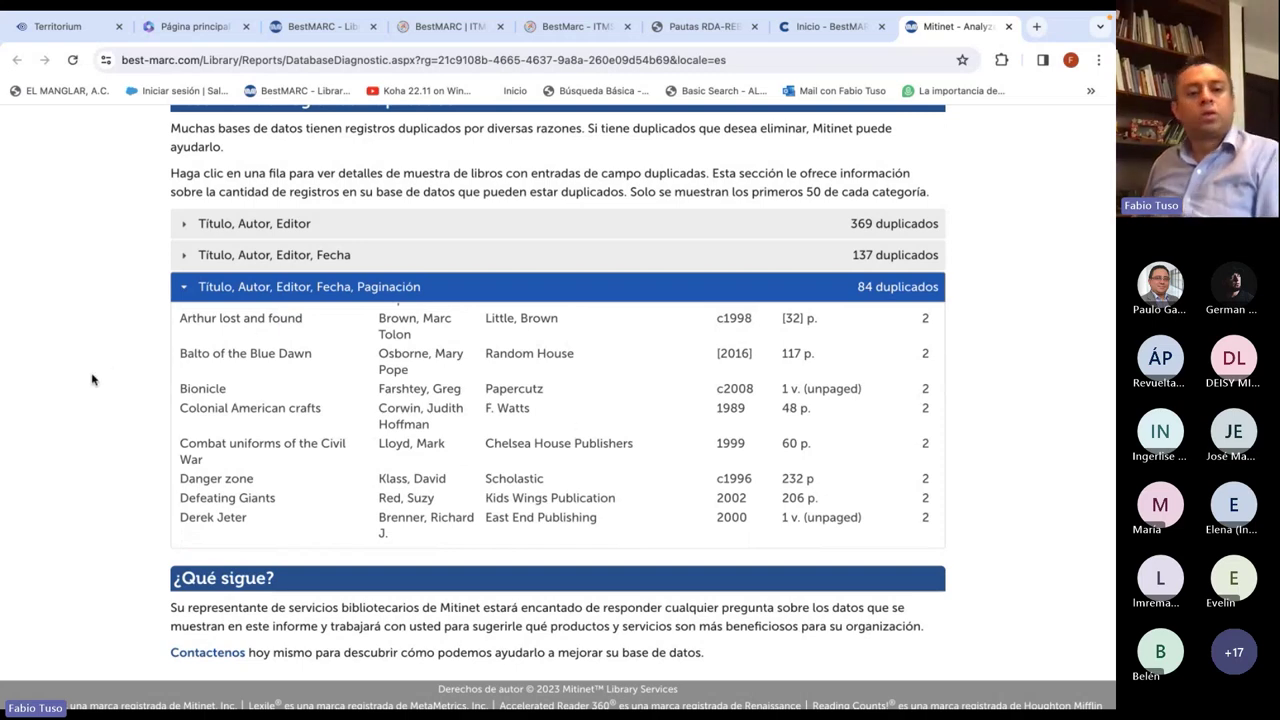
pyautogui.scroll(3, 96, 380)
pyautogui.scroll(20, 96, 380)
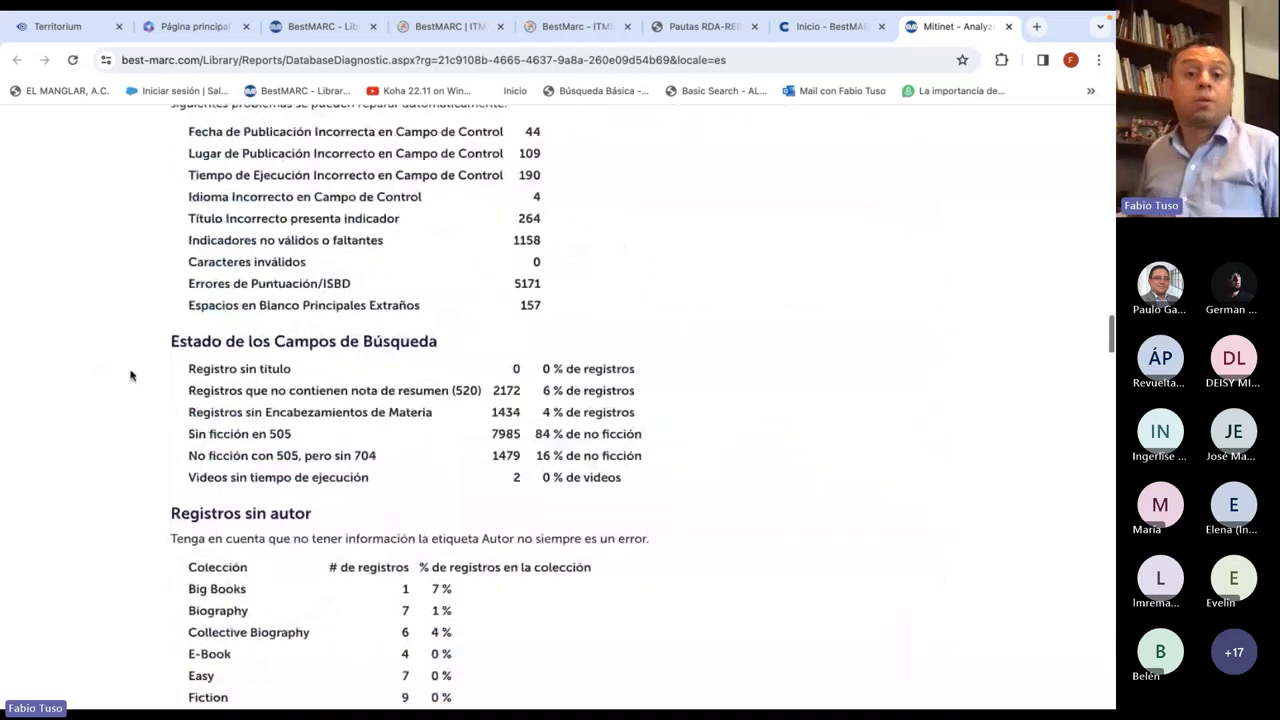
pyautogui.scroll(3, 193, 355)
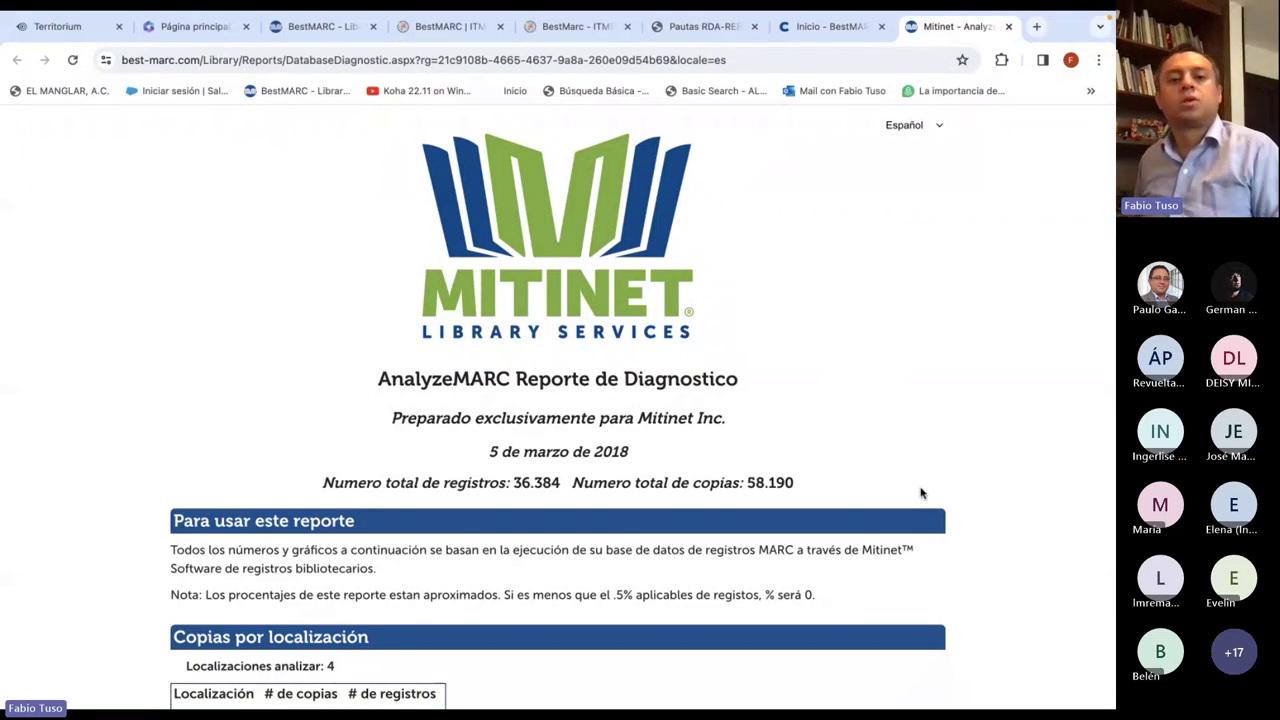
# Switch to the BestMARC record list, check the participants and chat in the Teams meeting, and return to BestMARC
pyautogui.click(318, 26)
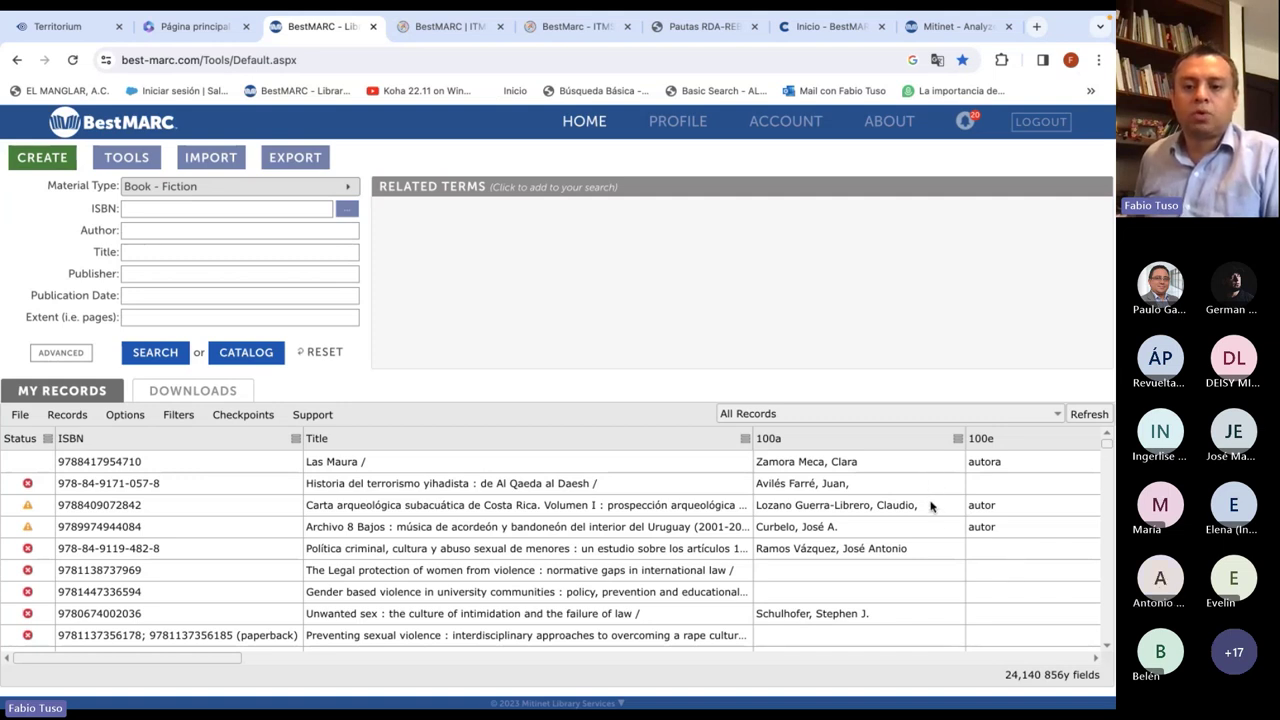
pyautogui.press('super+Tab')
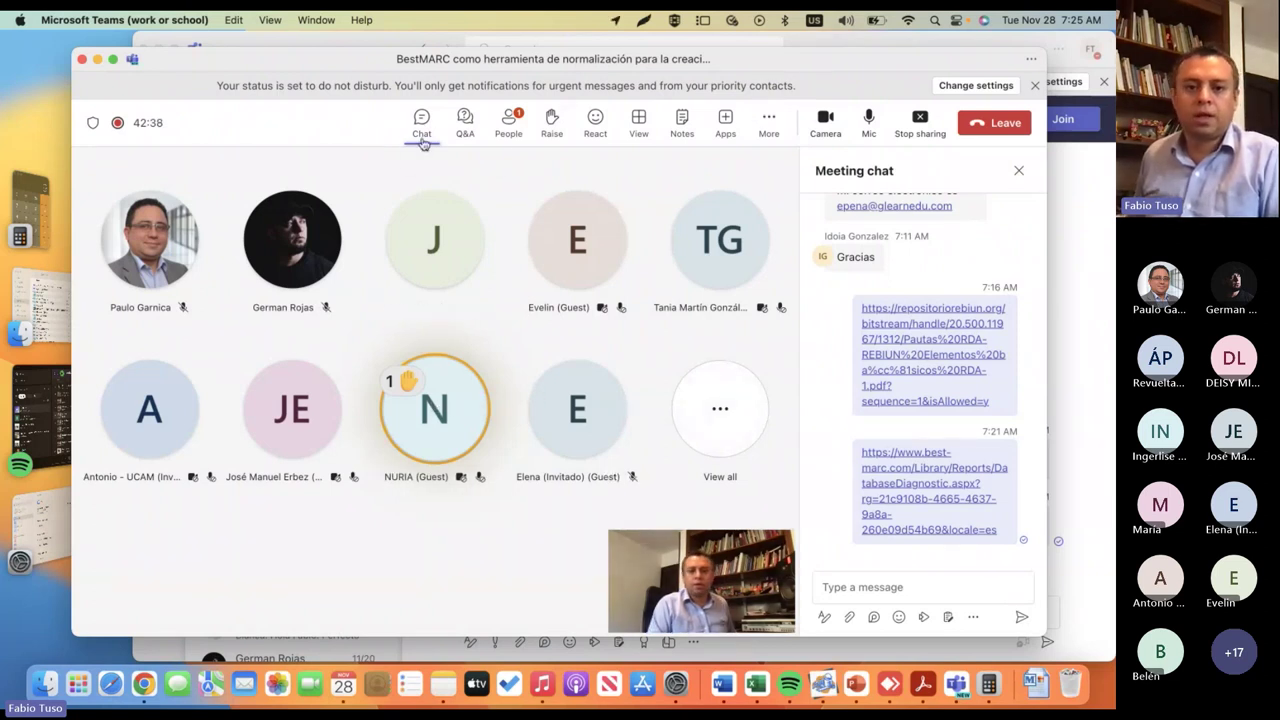
pyautogui.click(508, 122)
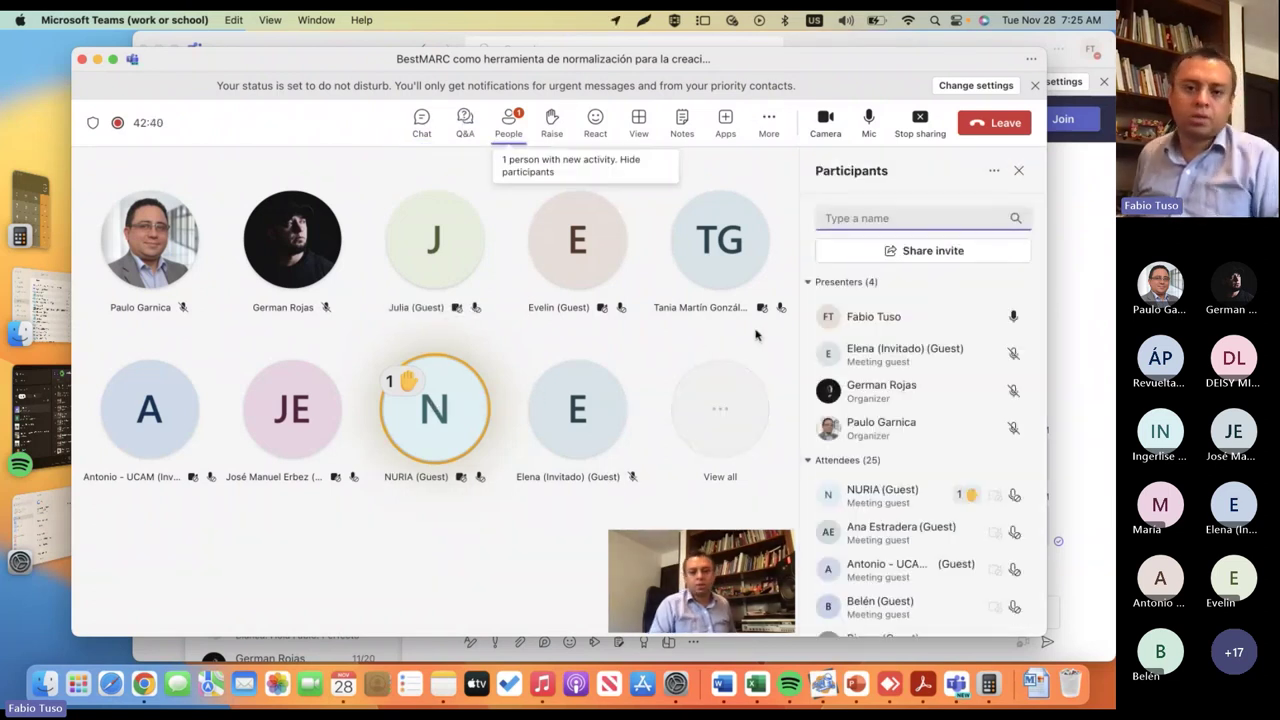
pyautogui.scroll(-1, 924, 411)
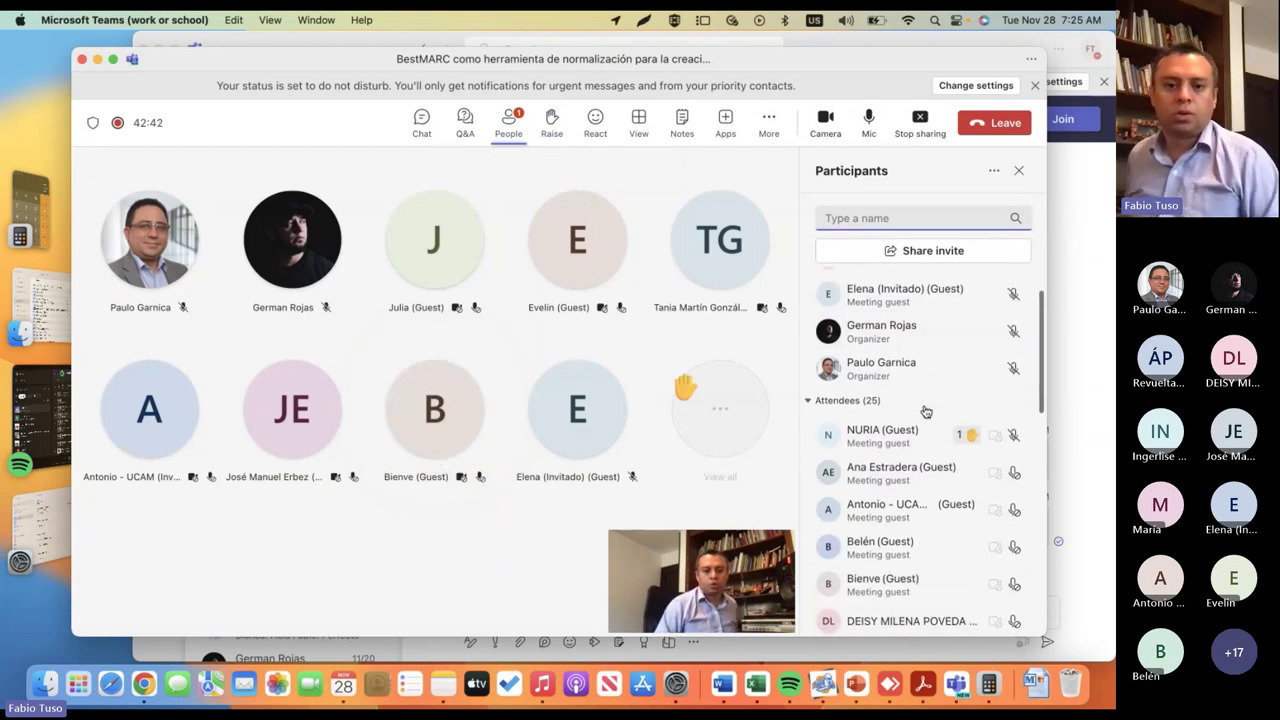
pyautogui.scroll(1, 924, 411)
pyautogui.click(421, 122)
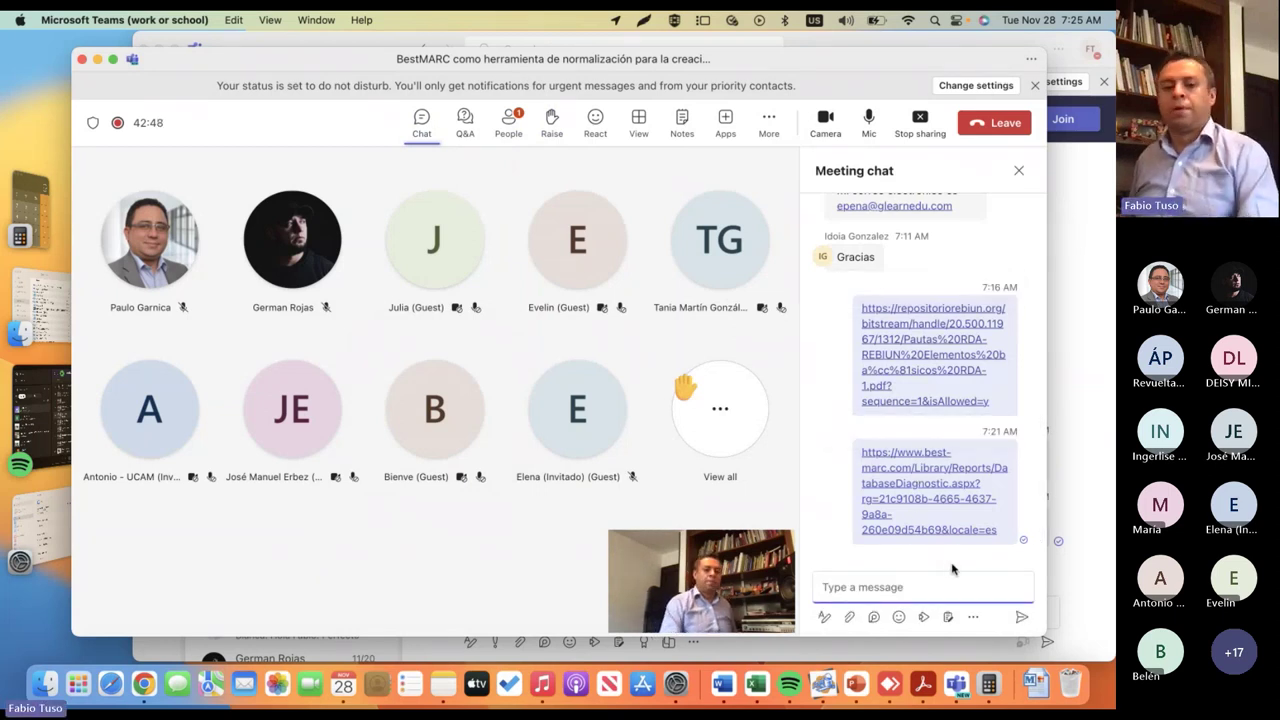
pyautogui.hotkey('ctrl', 'Right')
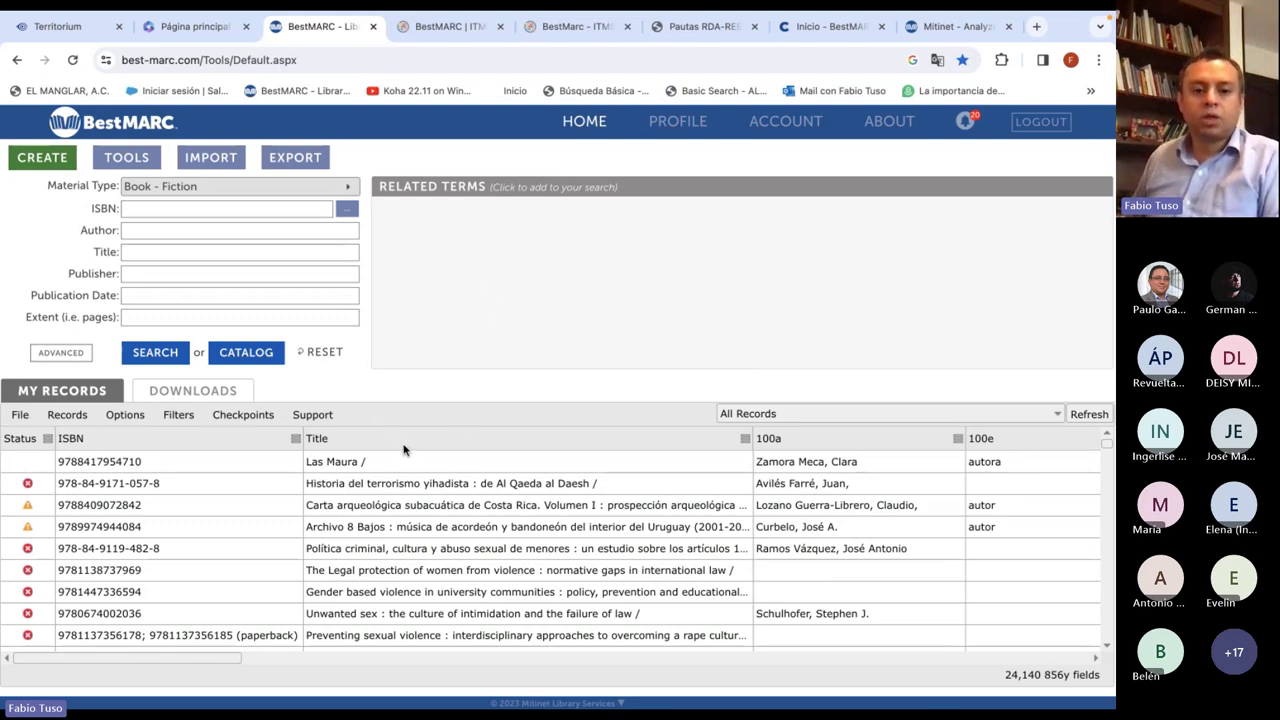
# Rearrange the record list columns into the order 100a, 100e, Title and ISBN
pyautogui.moveTo(213, 444); pyautogui.dragTo(645, 446)
pyautogui.moveTo(768, 440); pyautogui.dragTo(110, 444)
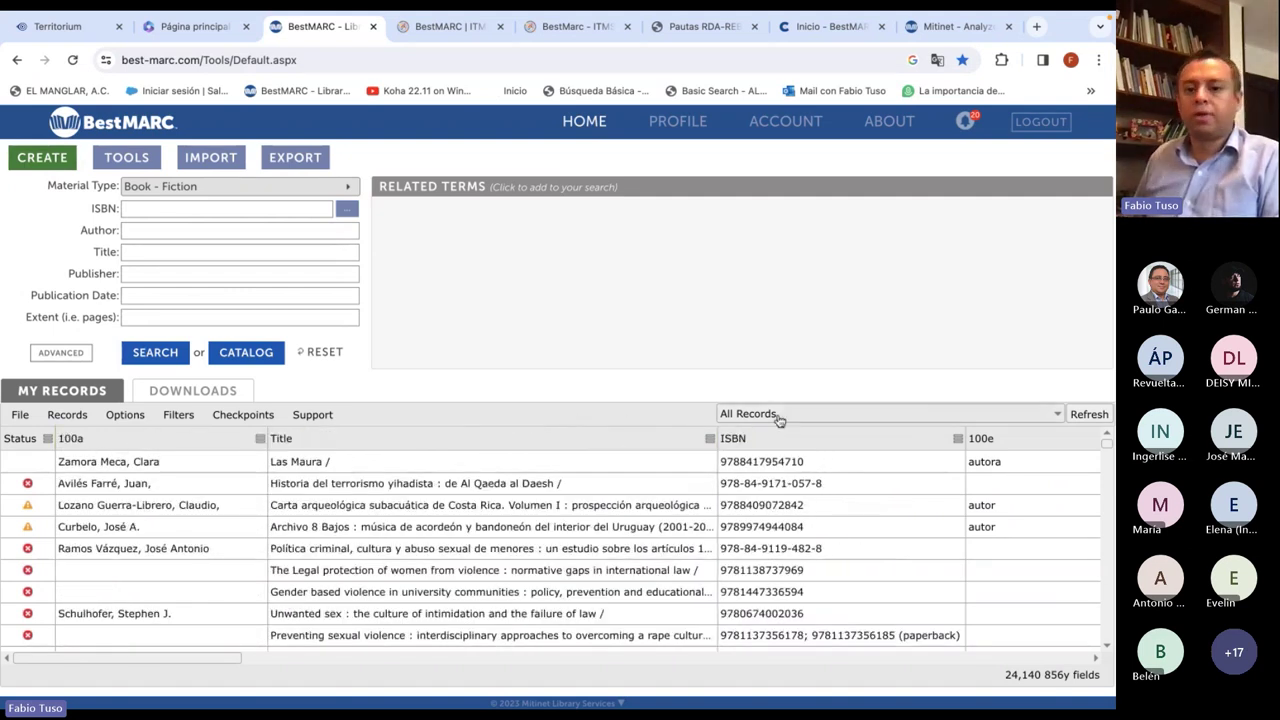
pyautogui.moveTo(968, 432); pyautogui.dragTo(292, 440)
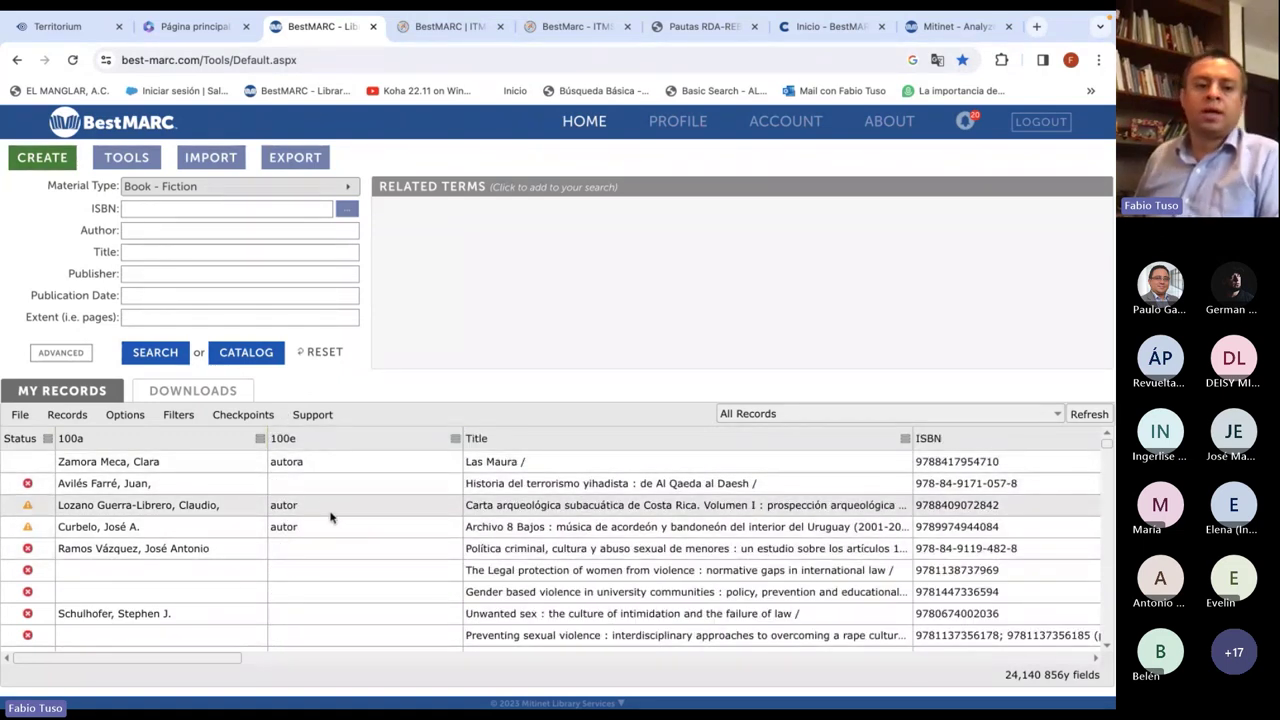
# Filter the 100a column for authors containing a first name spelled without its accent
pyautogui.click(260, 443)
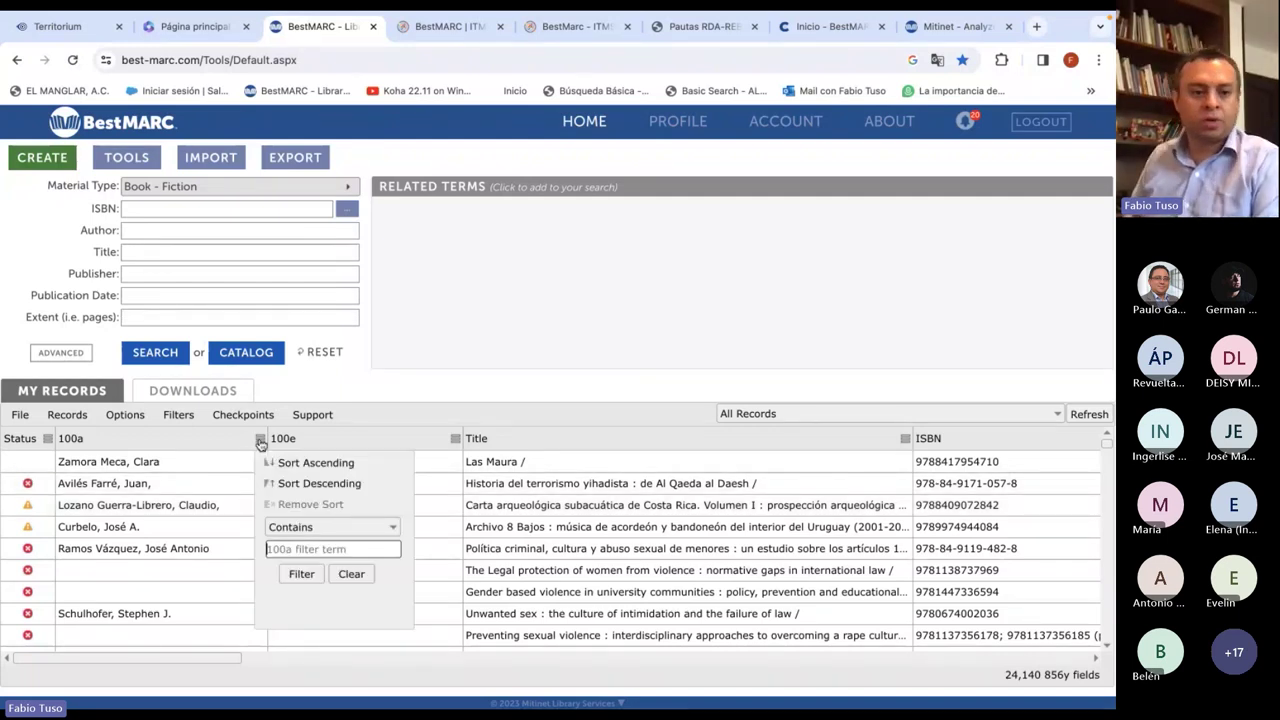
pyautogui.write('Jos')
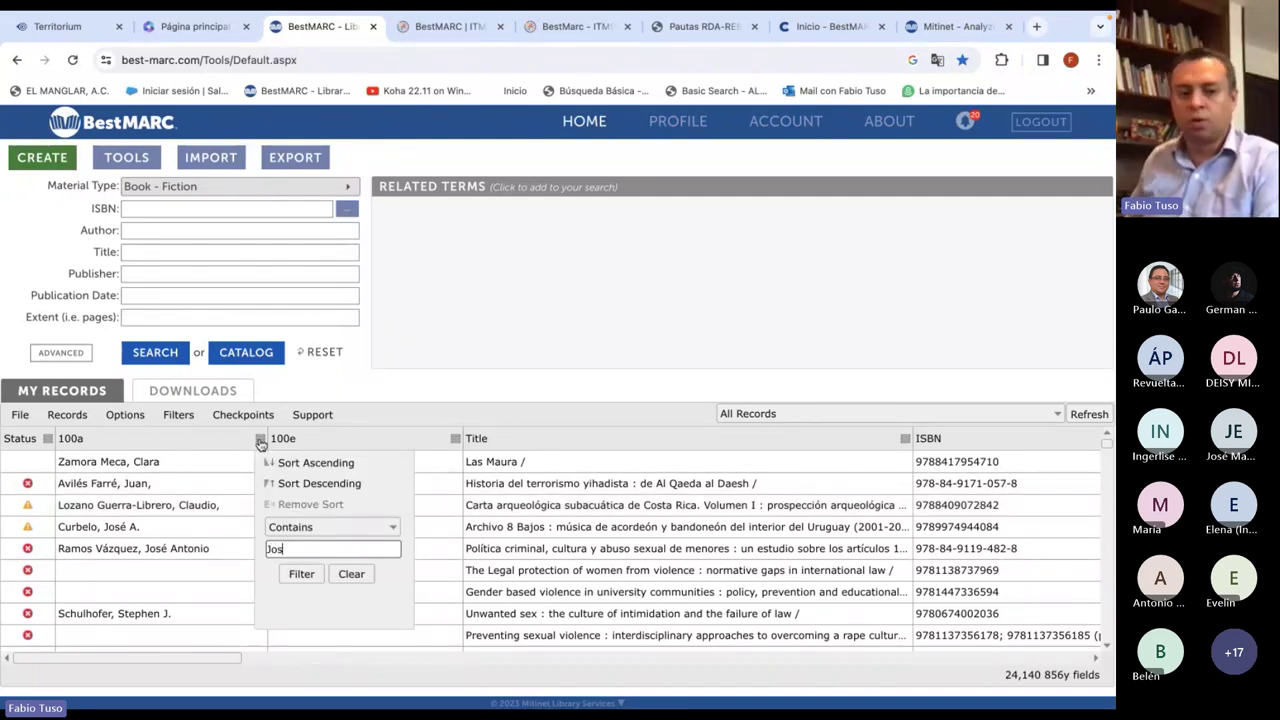
pyautogui.press('Return')
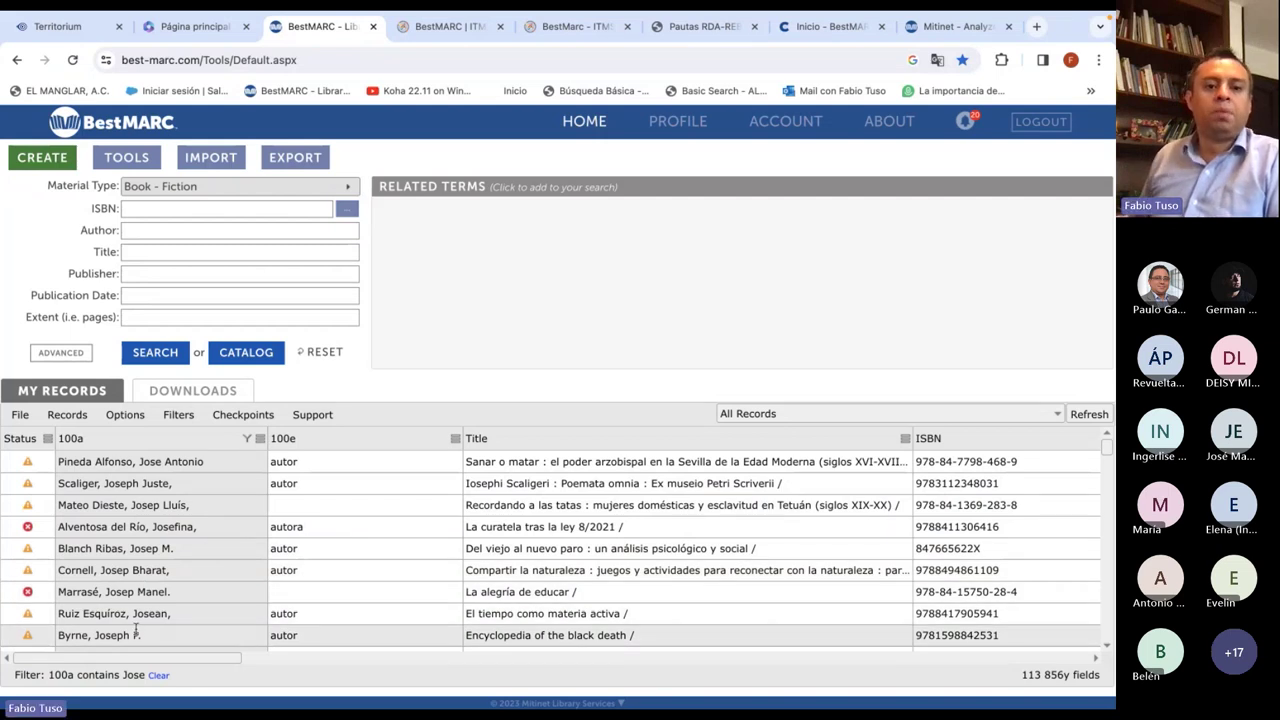
# Correct the 100a filter term to the accented spelling of the first name, keep the Contains condition, and apply it
pyautogui.click(260, 438)
pyautogui.press('BackSpace')
pyautogui.write('e')
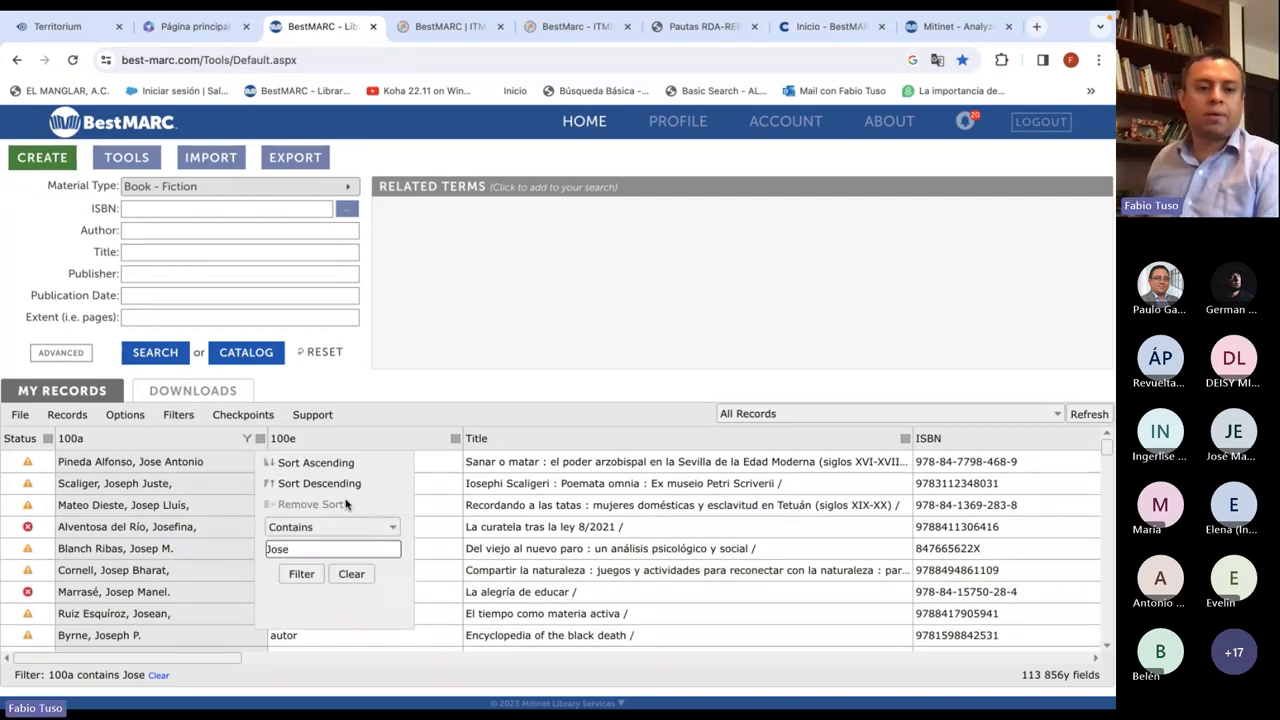
pyautogui.click(316, 510)
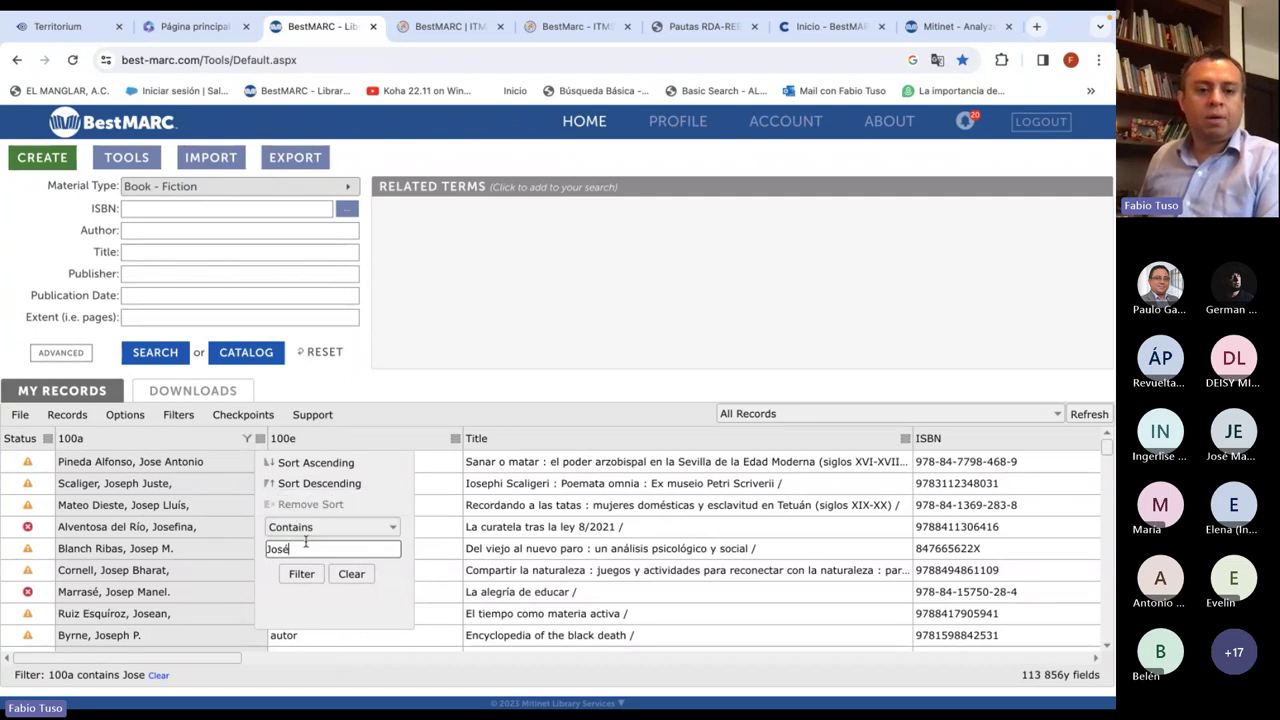
pyautogui.click(320, 530)
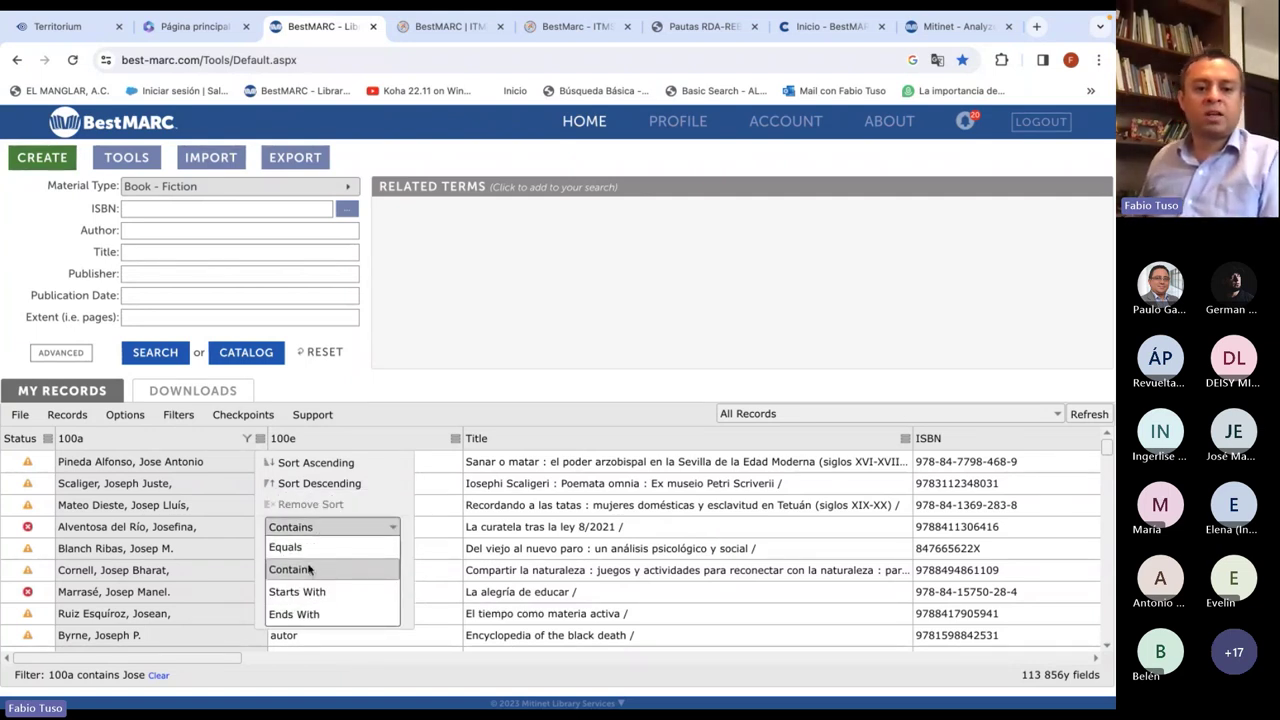
pyautogui.click(310, 569)
pyautogui.click(305, 578)
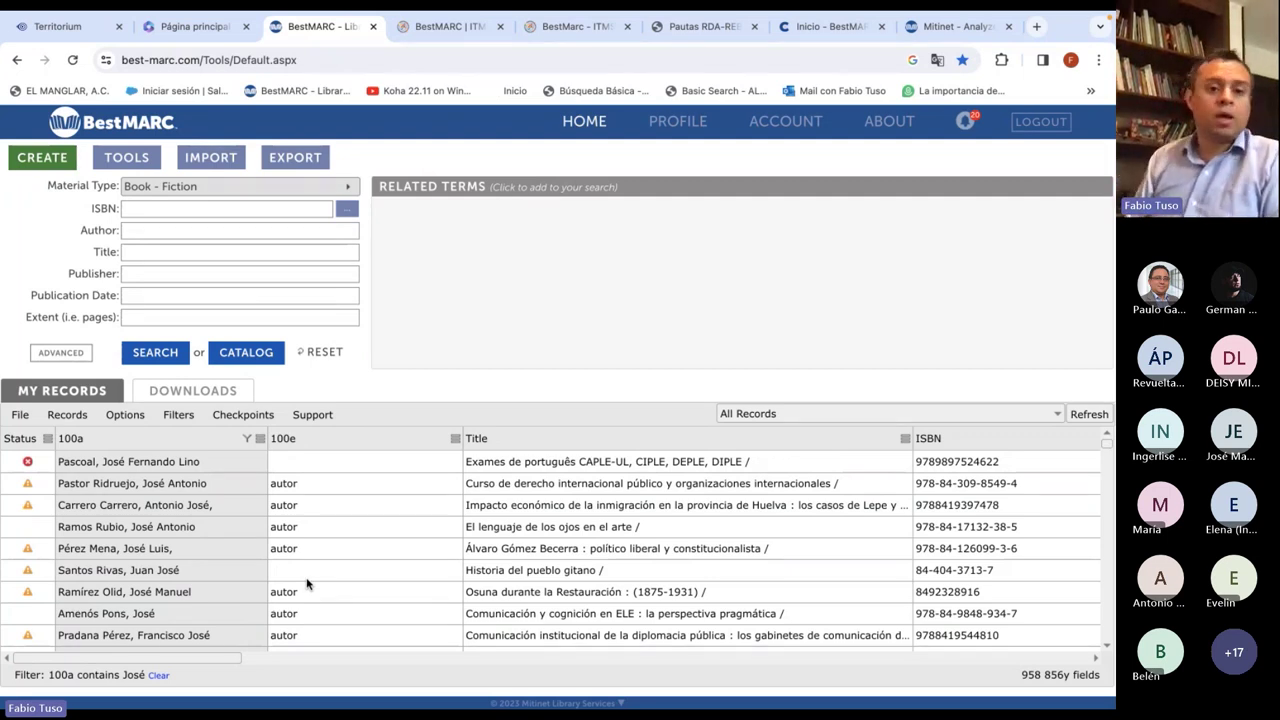
# Rearrange the columns as ISBN, 100e, 100a and Title, and sort the filtered records by 100a in ascending order
pyautogui.moveTo(210, 440); pyautogui.dragTo(655, 440)
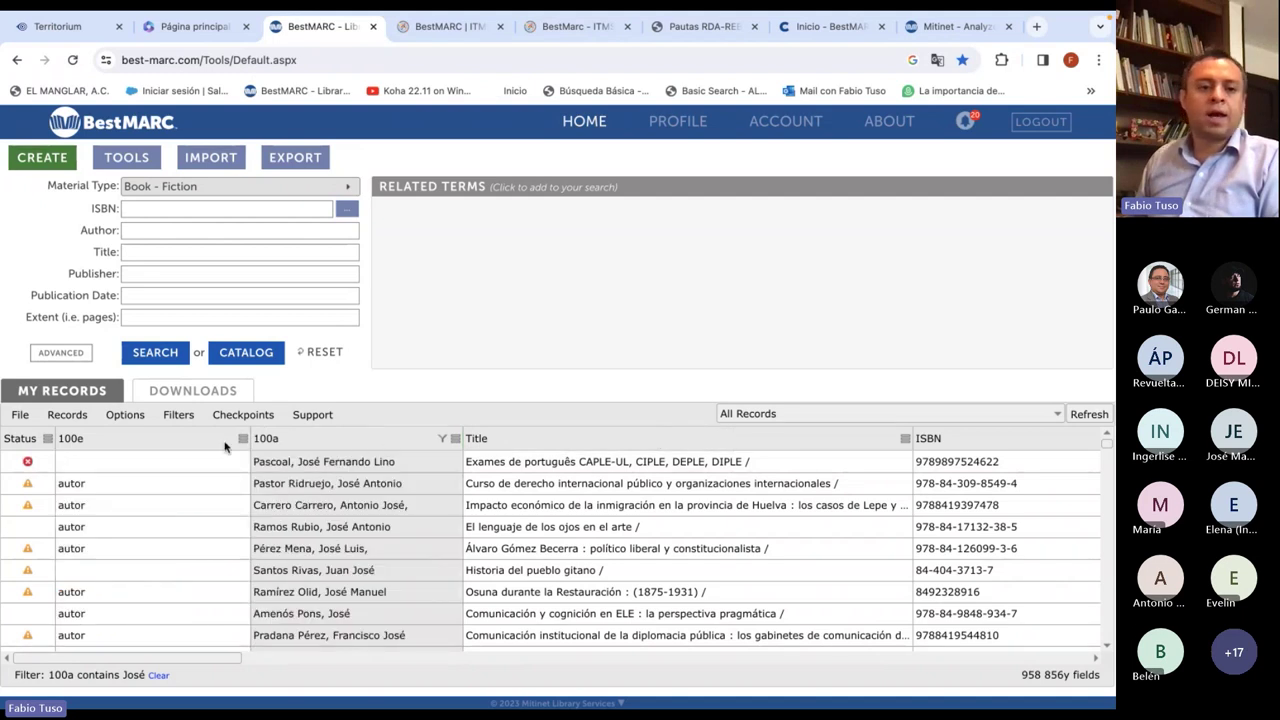
pyautogui.moveTo(937, 440); pyautogui.dragTo(80, 442)
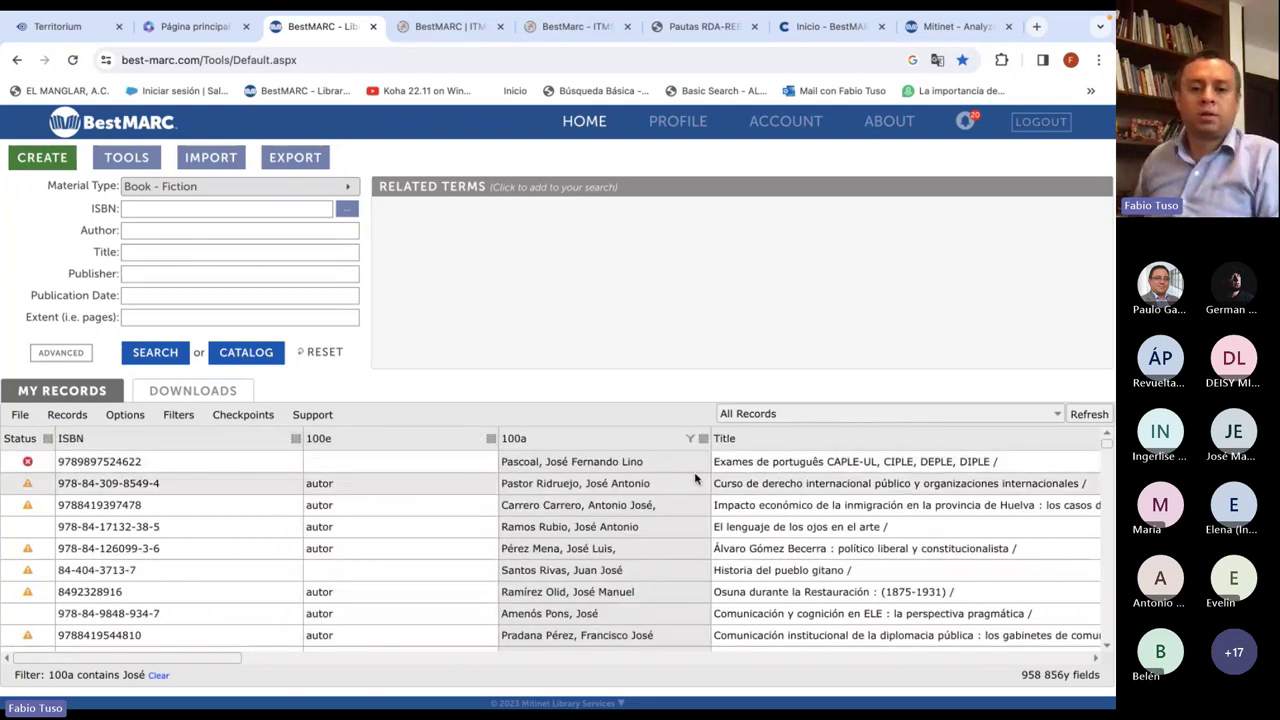
pyautogui.click(704, 440)
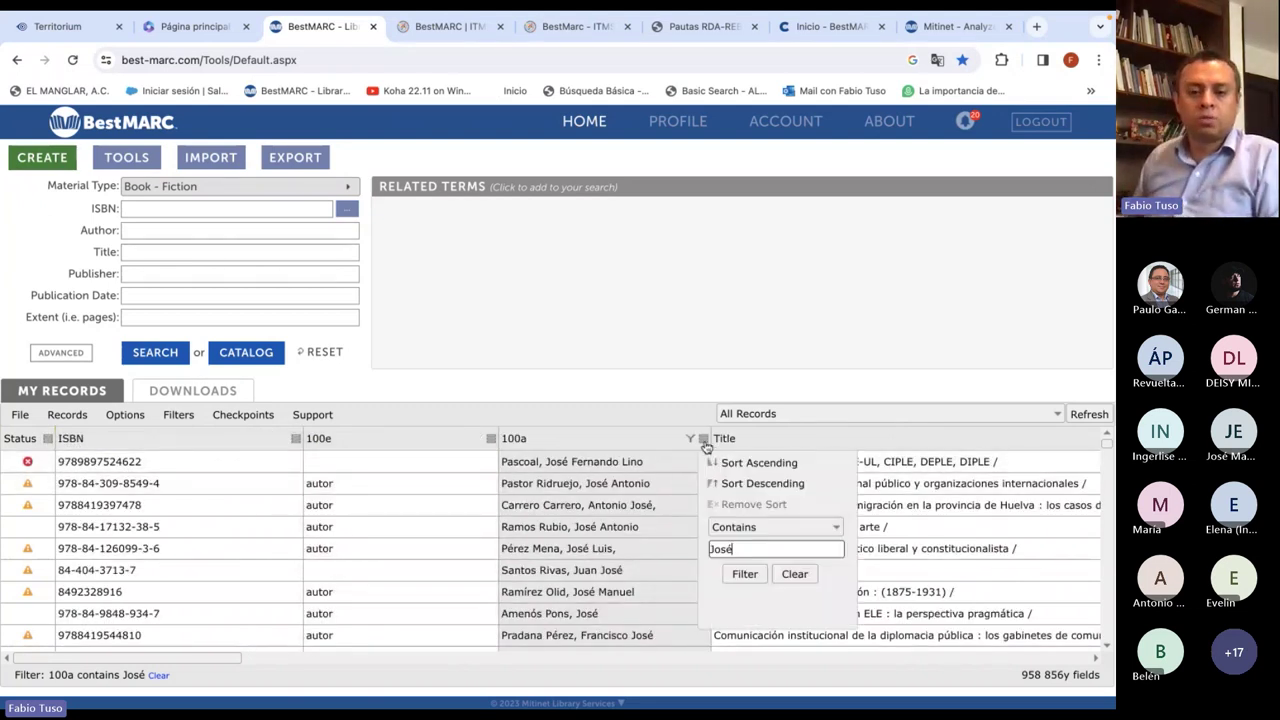
pyautogui.click(750, 465)
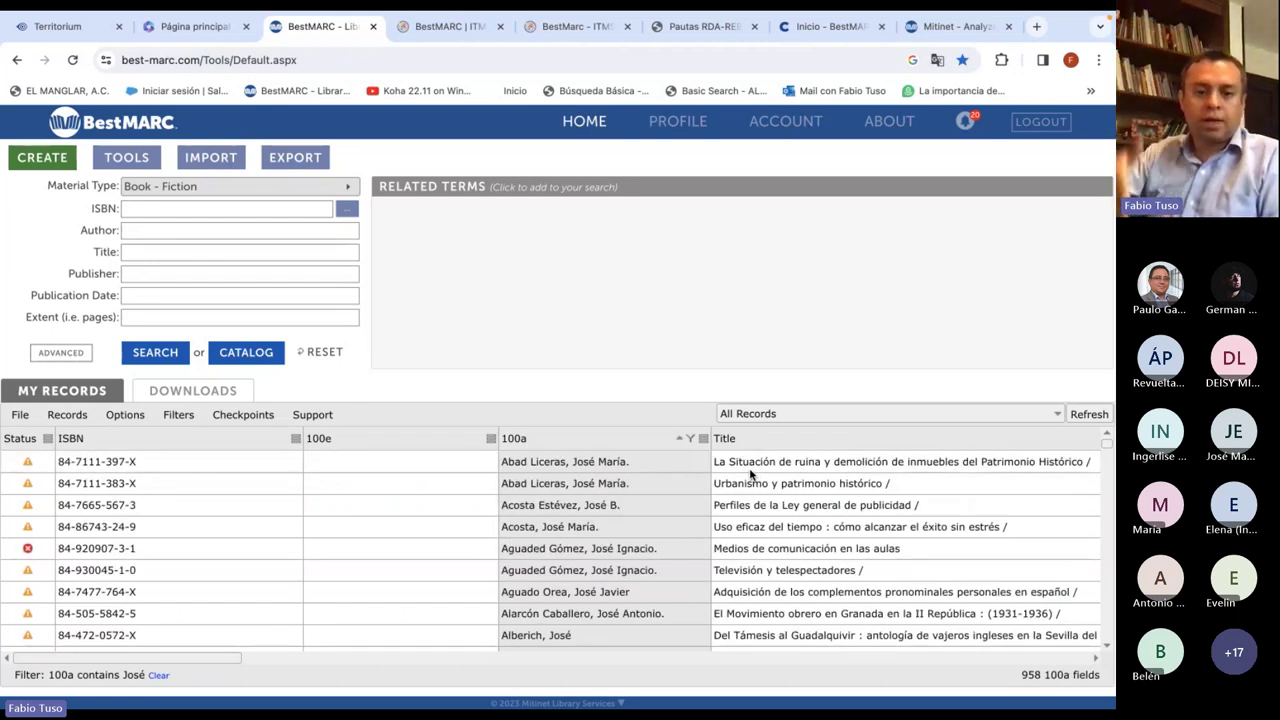
# Clear the 100a filter from the record list and open the User Profile page
pyautogui.click(703, 438)
pyautogui.click(794, 573)
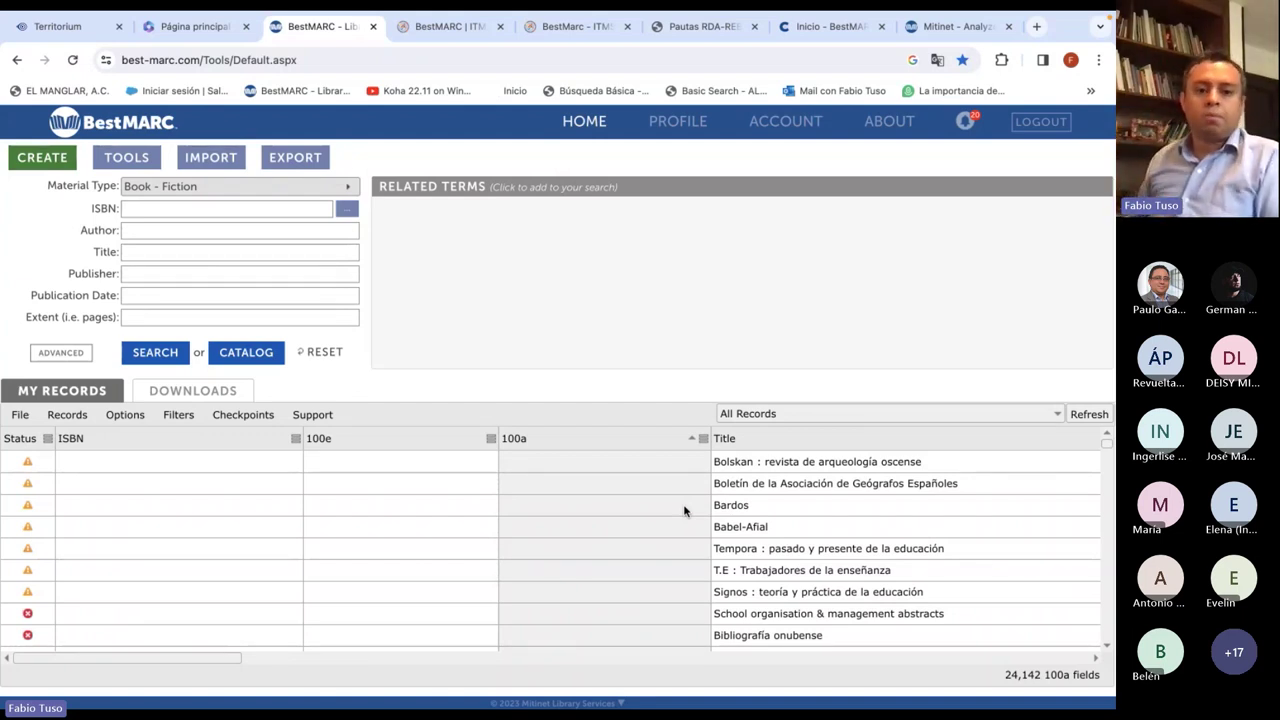
pyautogui.moveTo(200, 659); pyautogui.dragTo(80, 677)
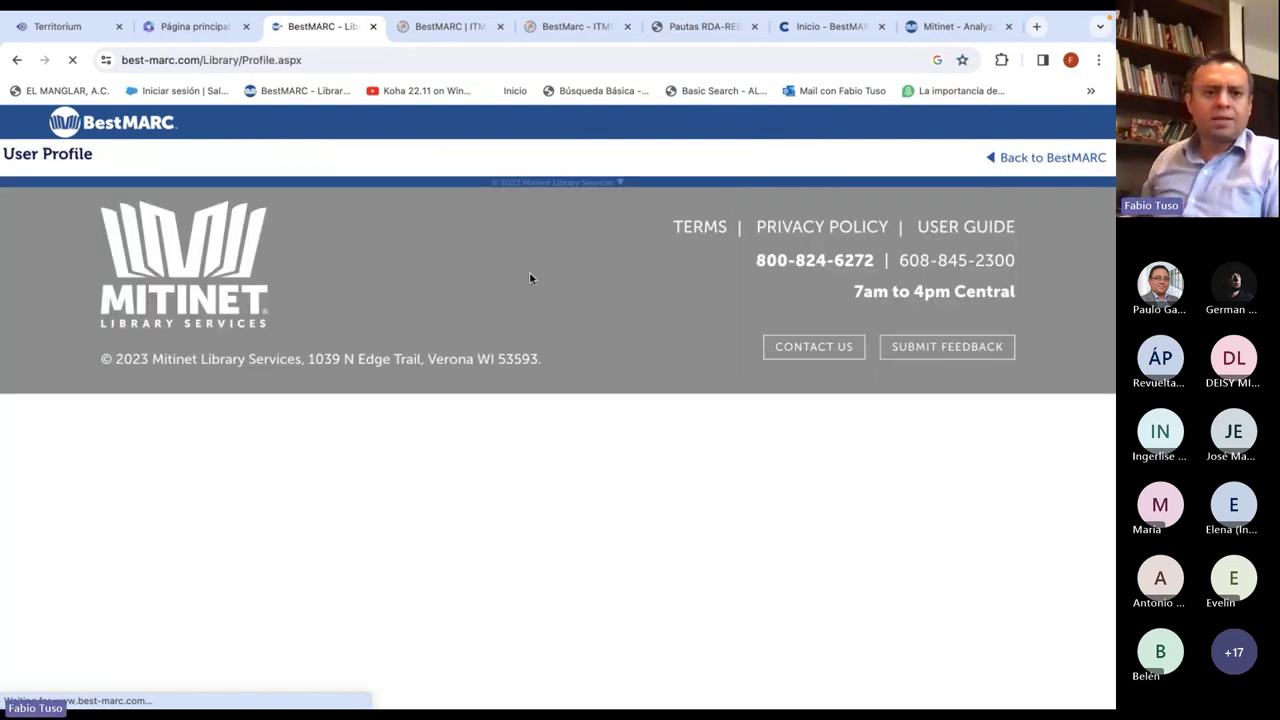
# Review the library automation system settings for the custom ALMA configuration, including its holding field and subfield assignments
pyautogui.scroll(-2, 431, 388)
pyautogui.scroll(2, 535, 388)
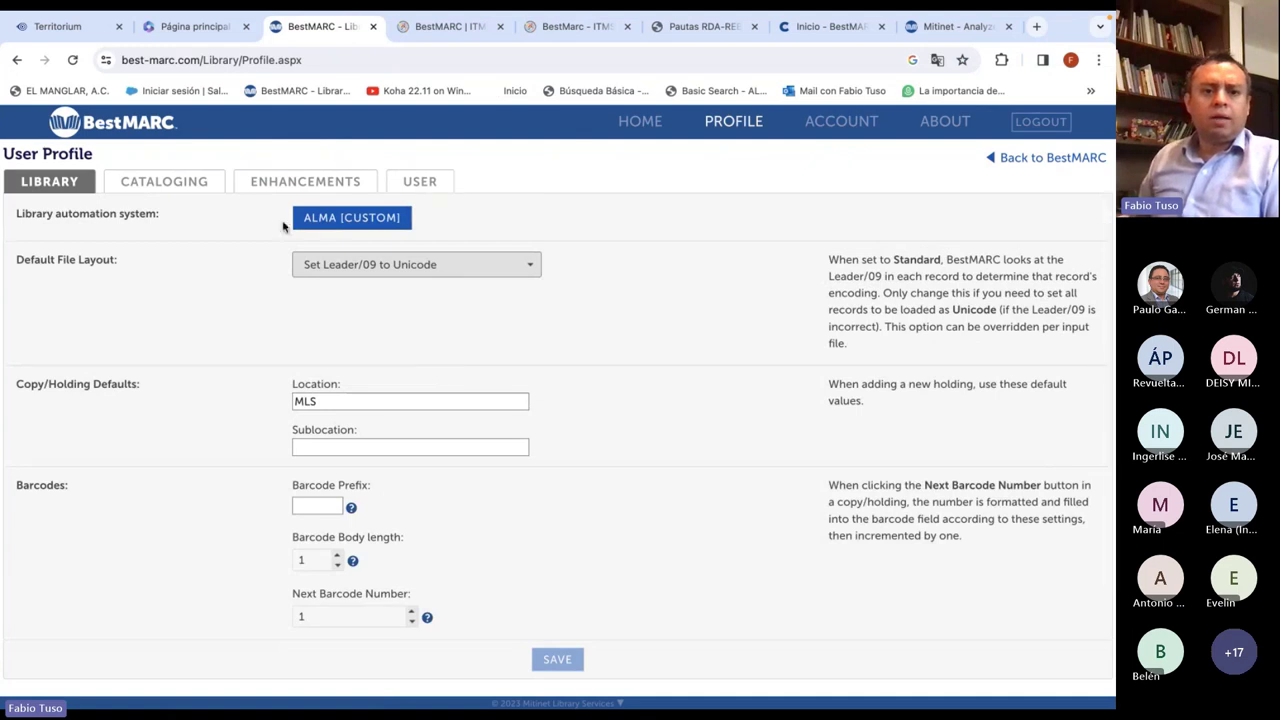
pyautogui.click(346, 218)
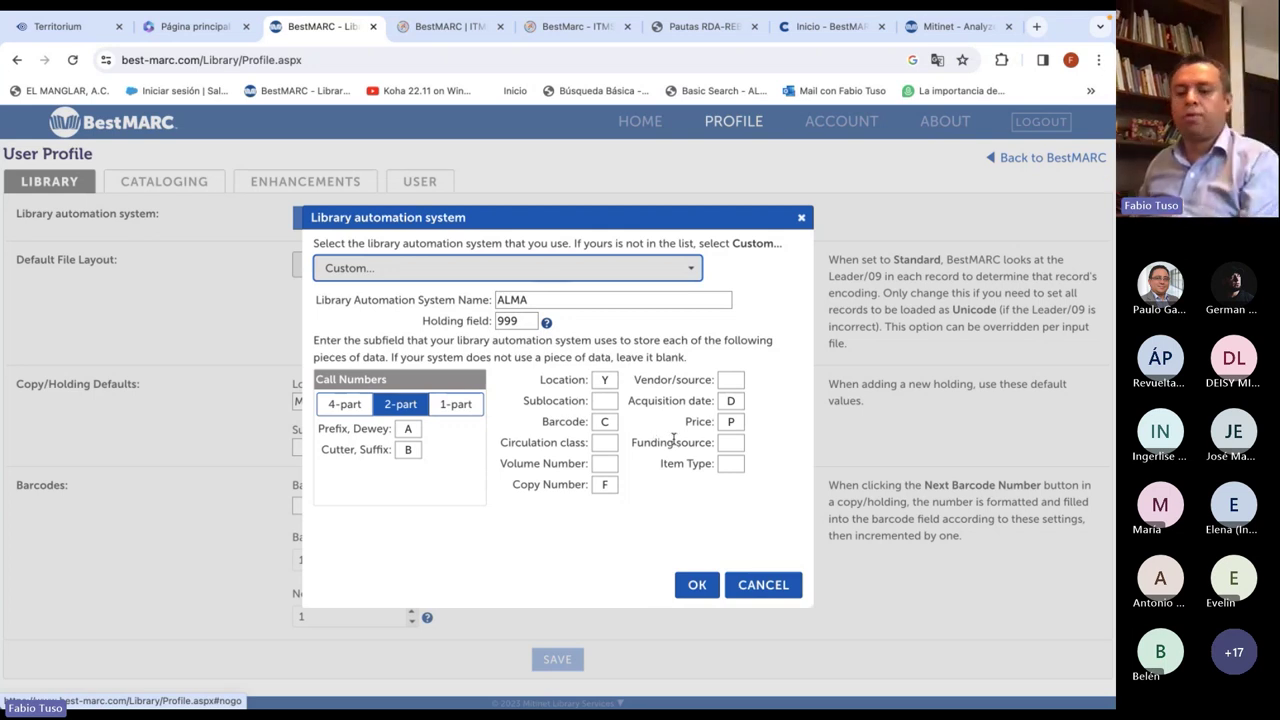
pyautogui.press('Return')
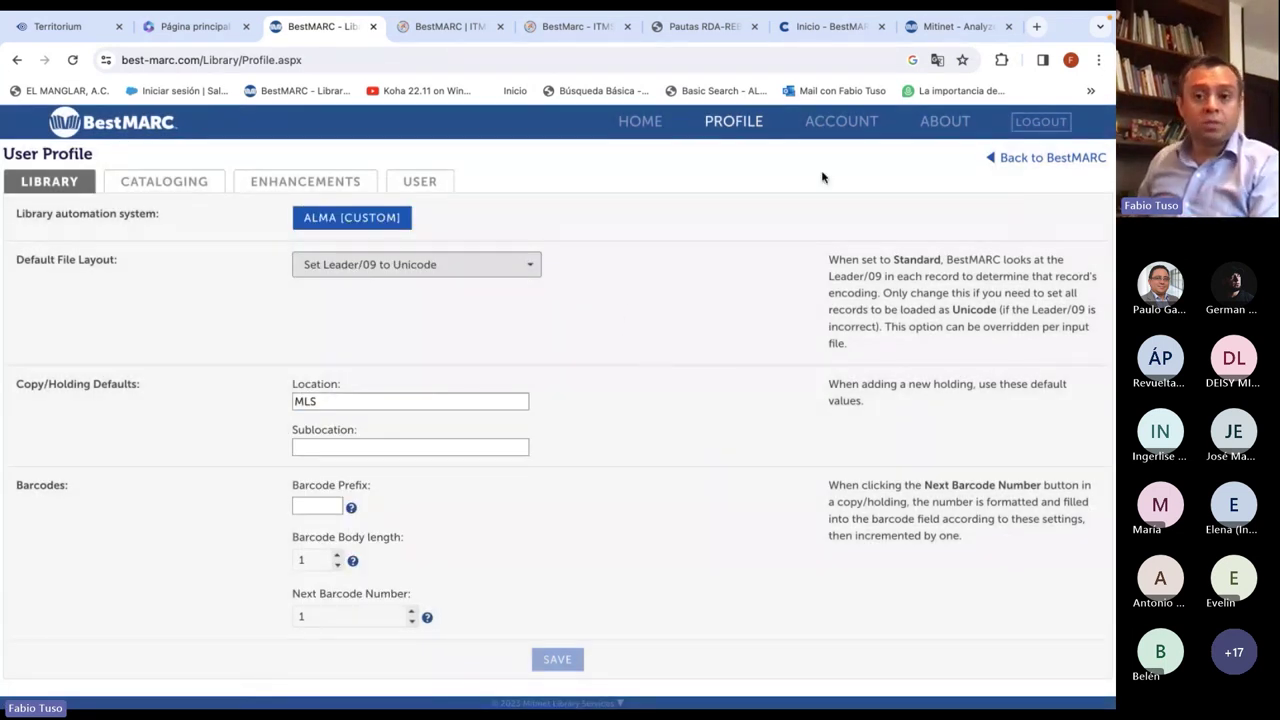
# Translate the User Profile page into Spanish and look over the library defaults and barcode settings
pyautogui.click(935, 62)
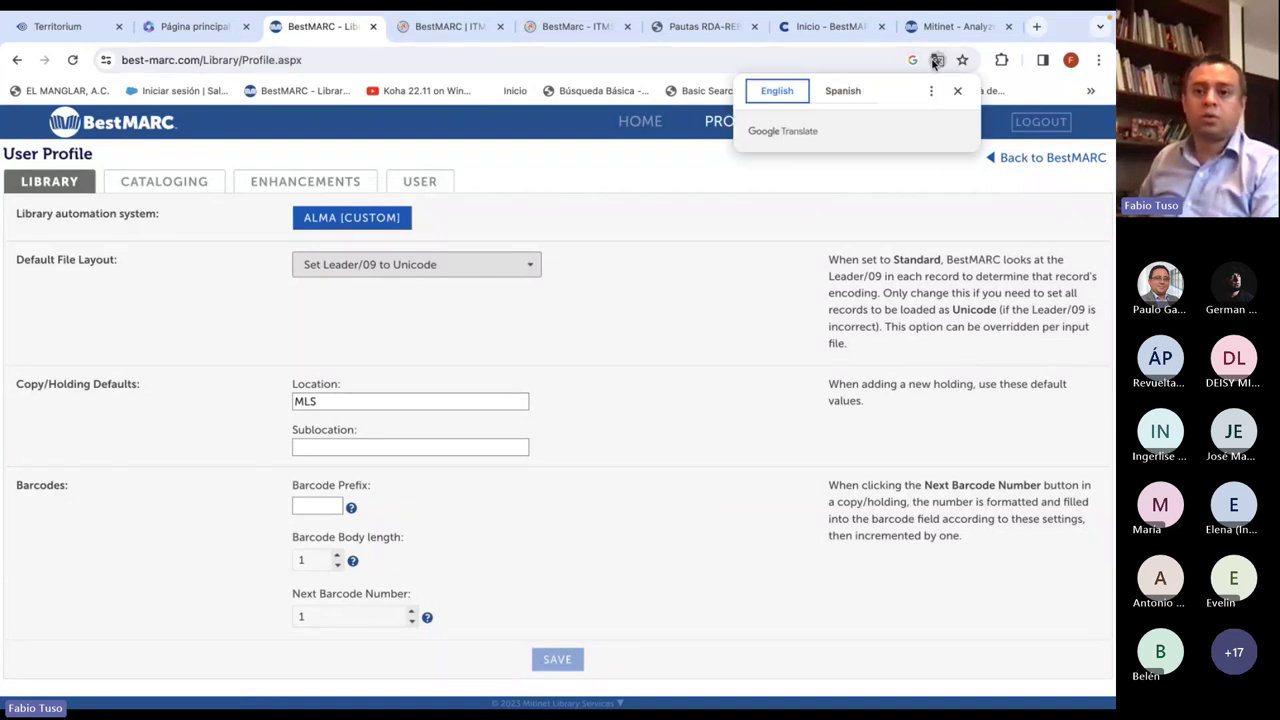
pyautogui.click(843, 91)
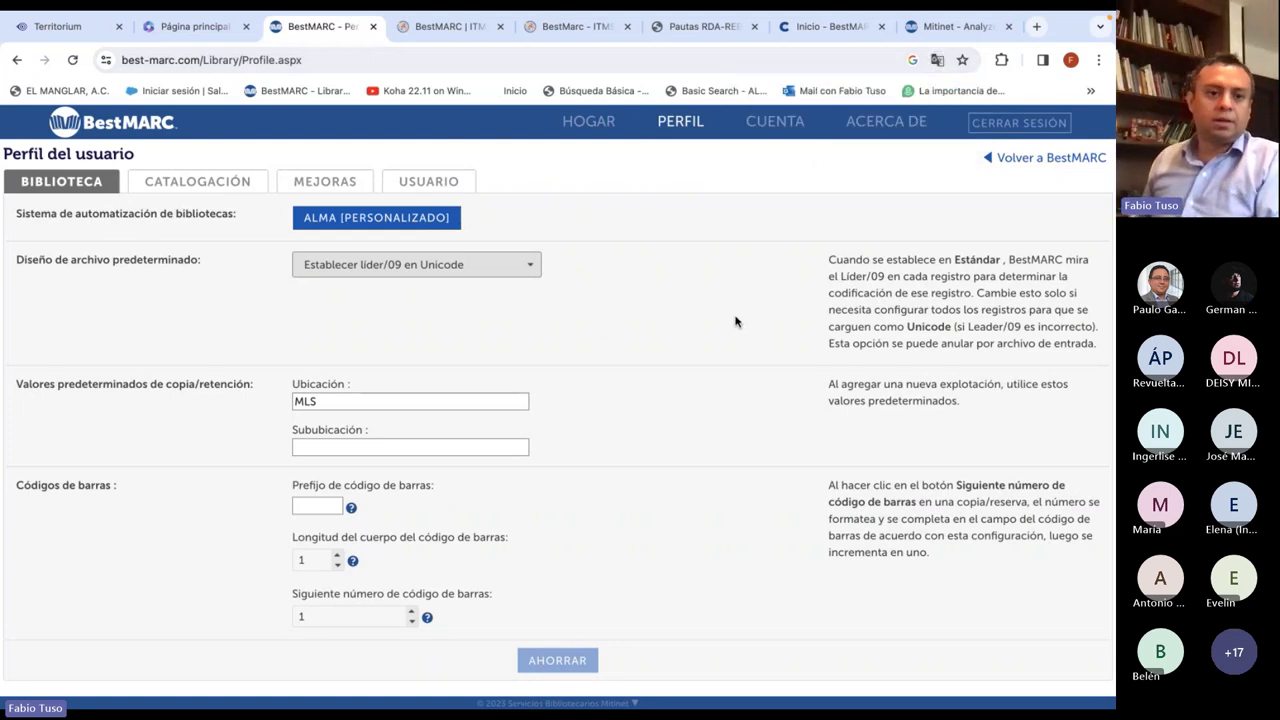
pyautogui.scroll(-1, 595, 342)
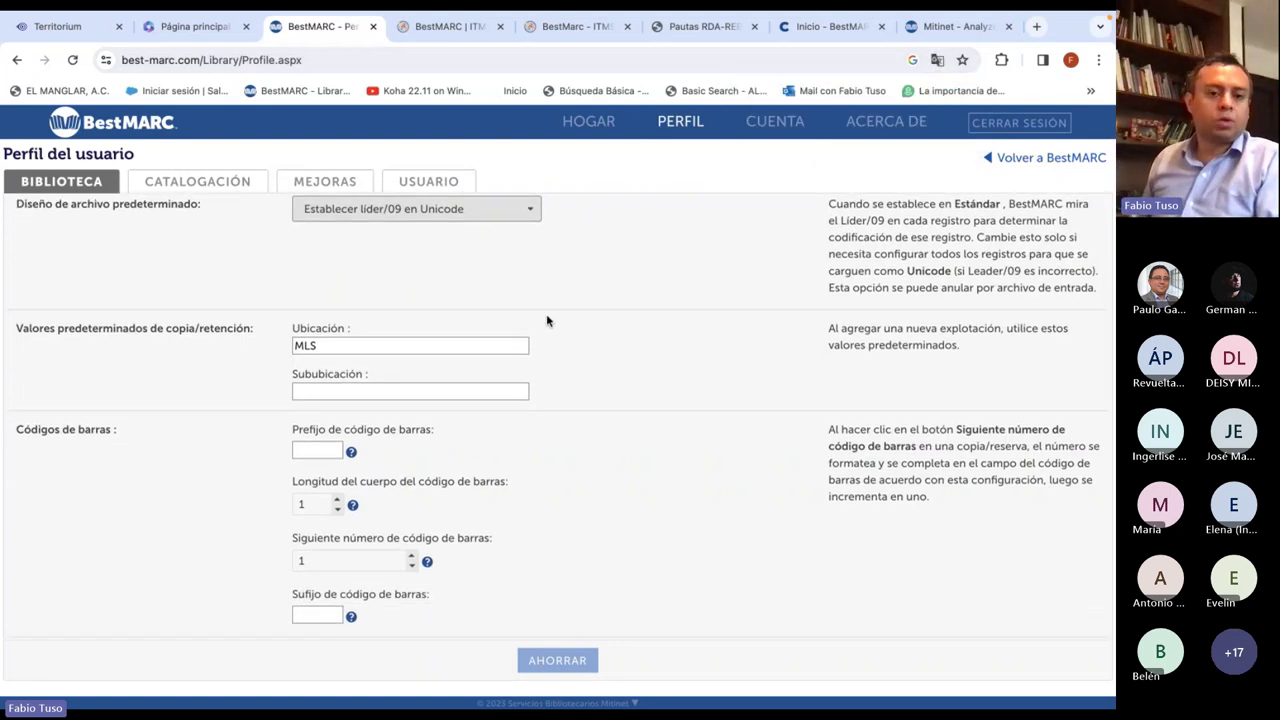
pyautogui.scroll(1, 375, 418)
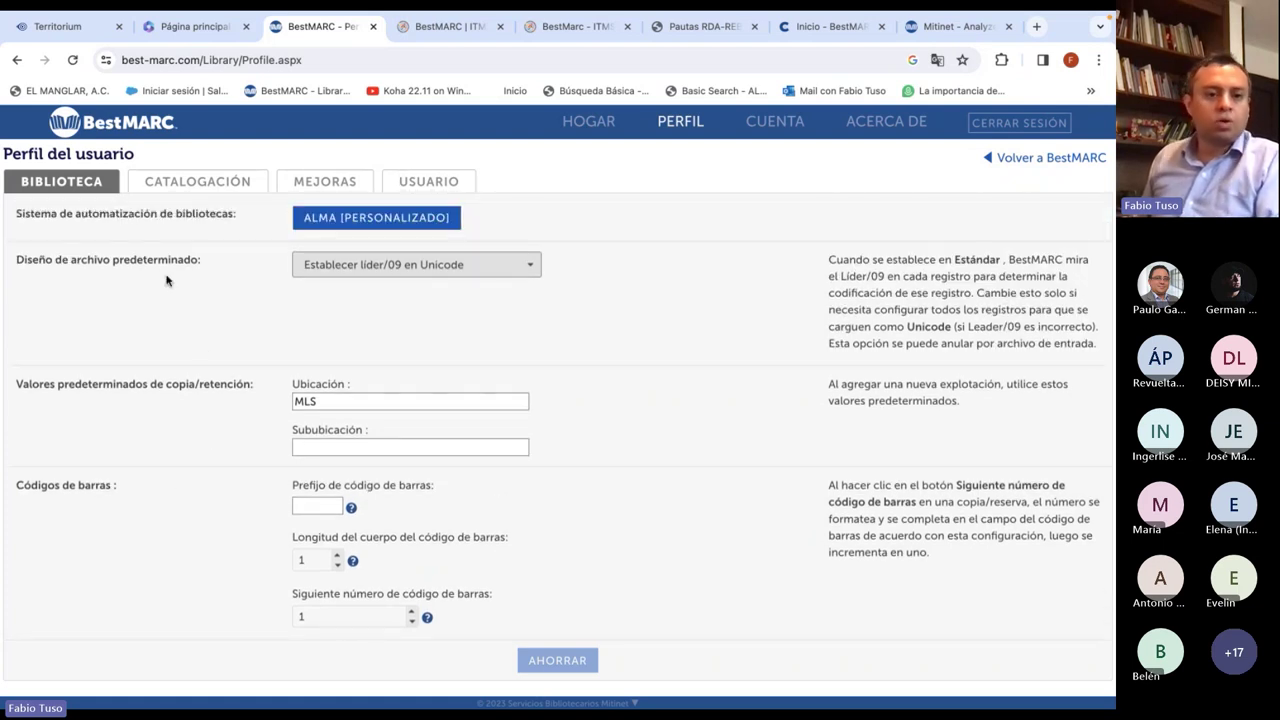
# In the cataloging settings, try Standard MARC editing and Automatic ISBD punctuation, returning them to Advanced and Manual
pyautogui.click(192, 183)
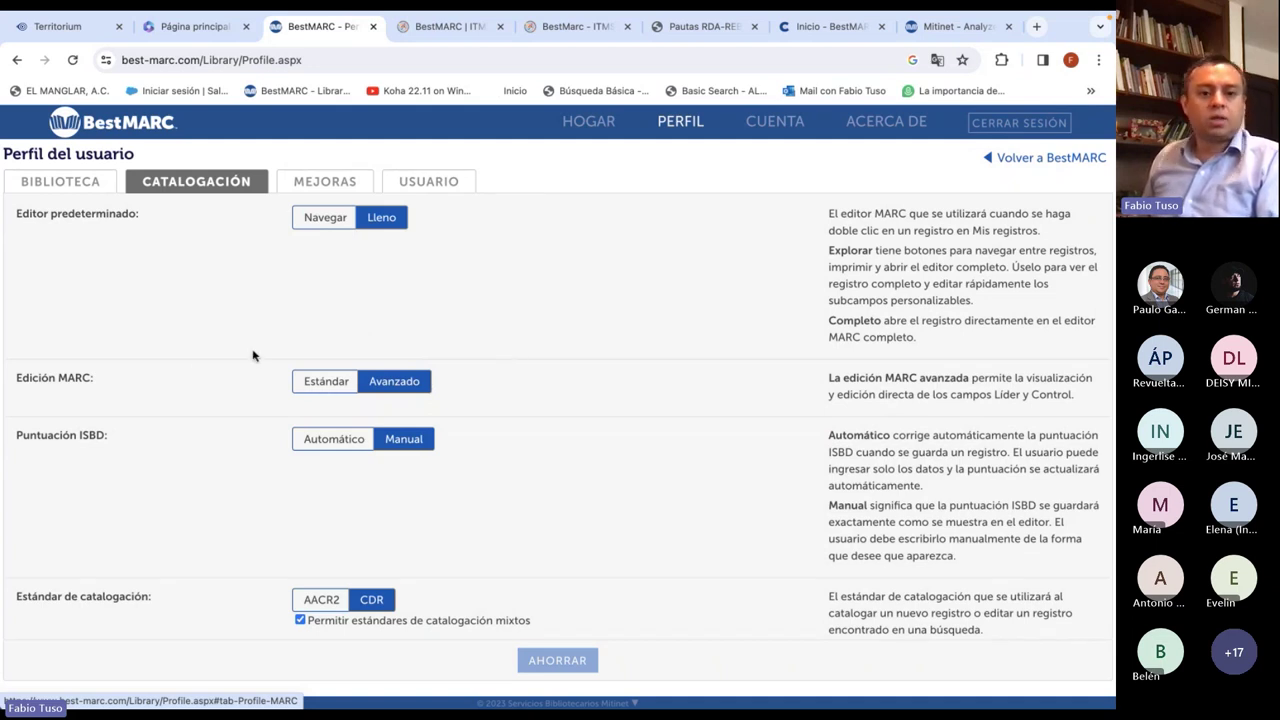
pyautogui.click(328, 381)
pyautogui.click(390, 382)
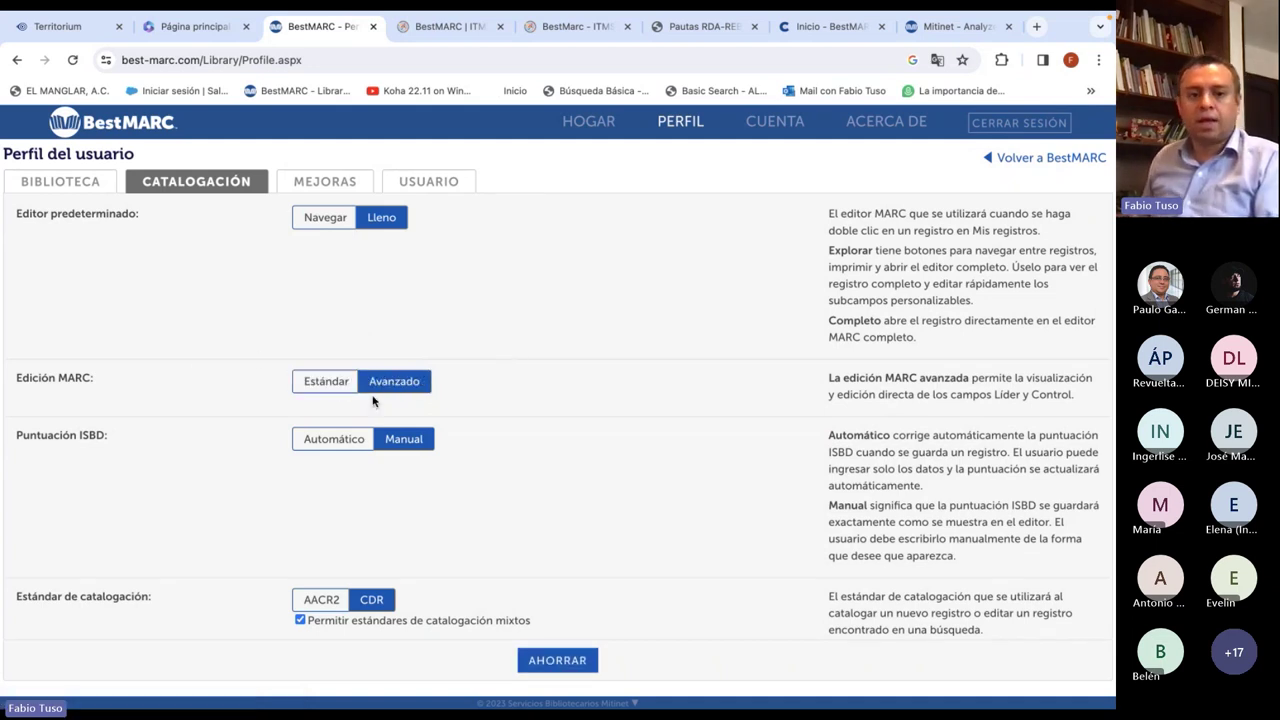
pyautogui.scroll(-2, 372, 400)
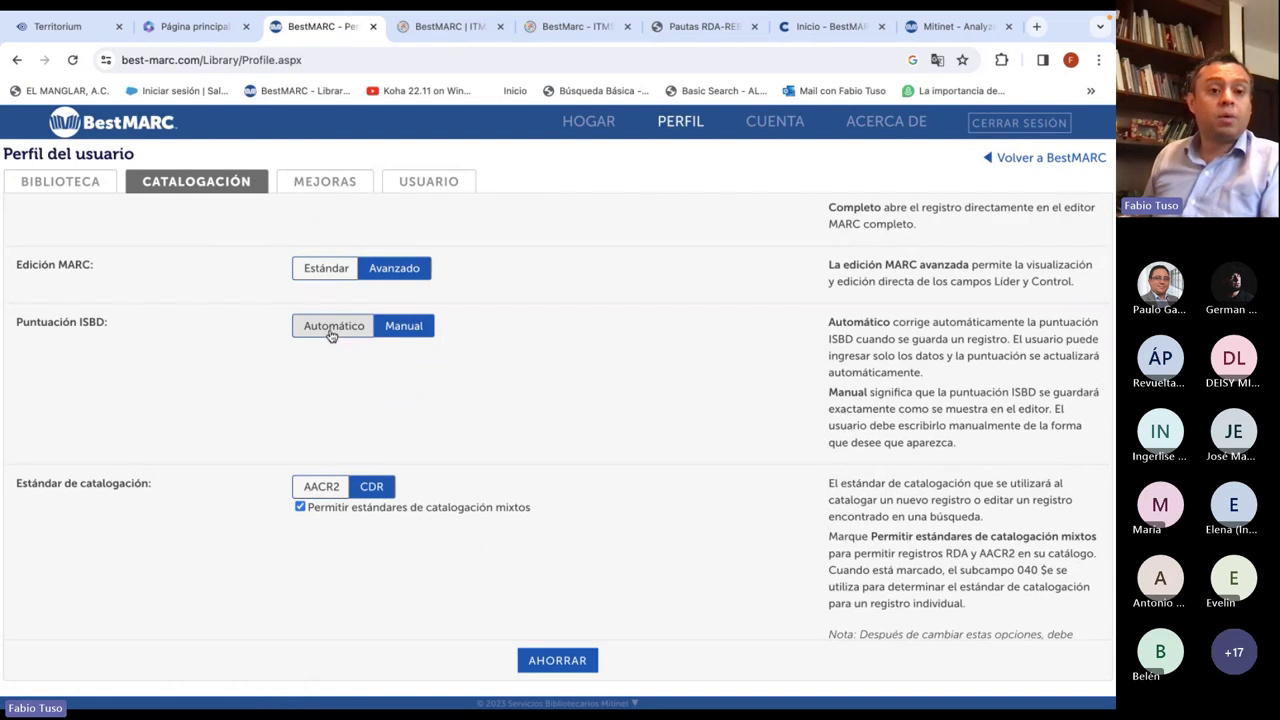
pyautogui.click(330, 333)
pyautogui.click(392, 326)
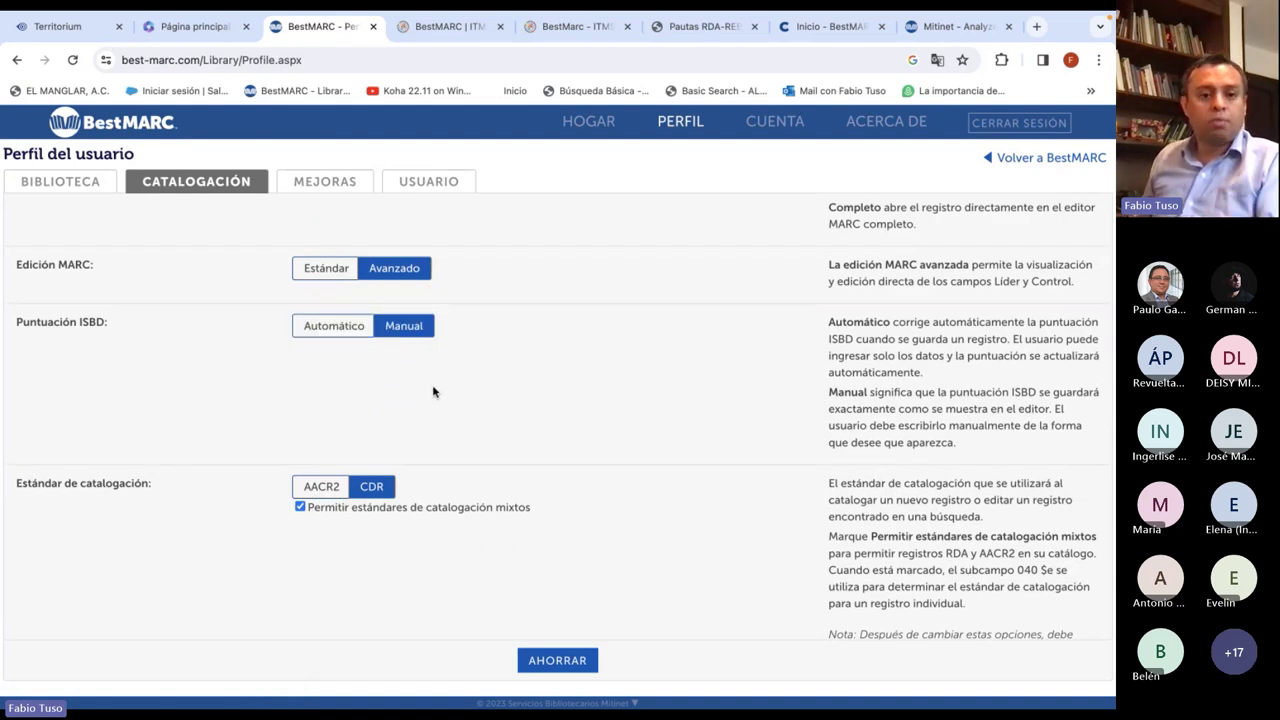
# Bring up the cataloging standard setting and return the profile page to English
pyautogui.scroll(-1, 433, 391)
pyautogui.scroll(-3, 433, 391)
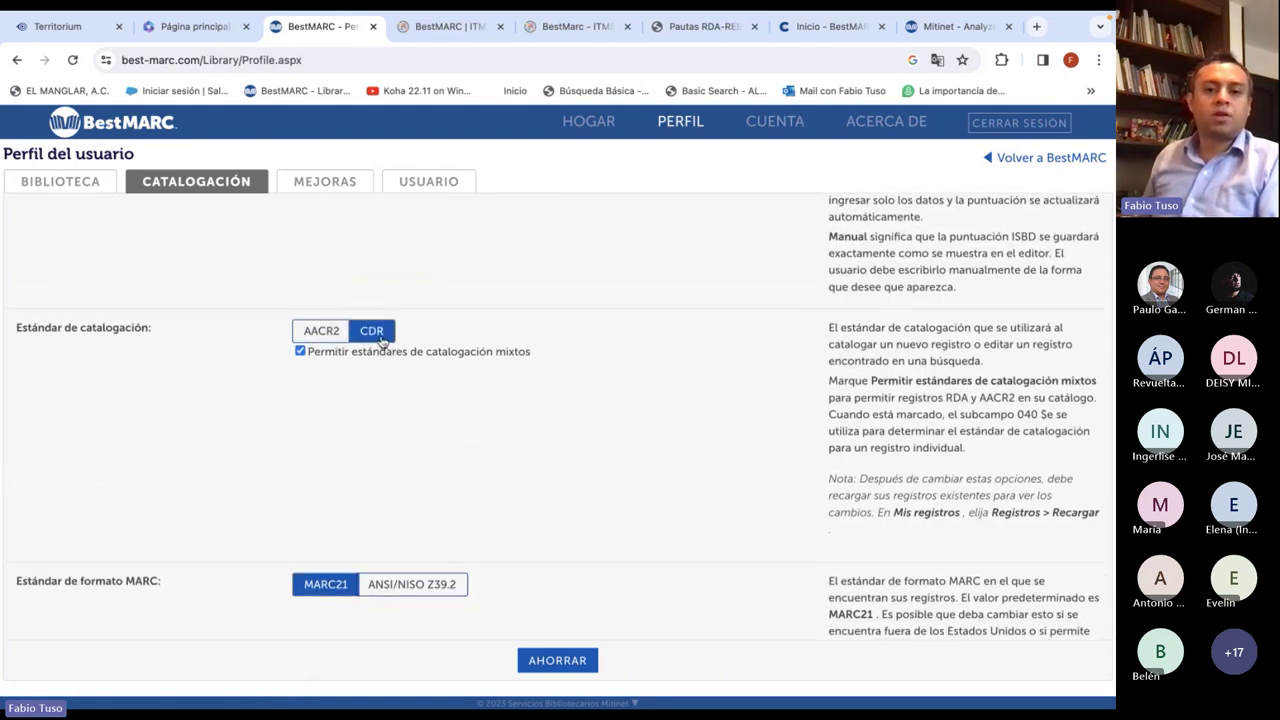
pyautogui.click(937, 60)
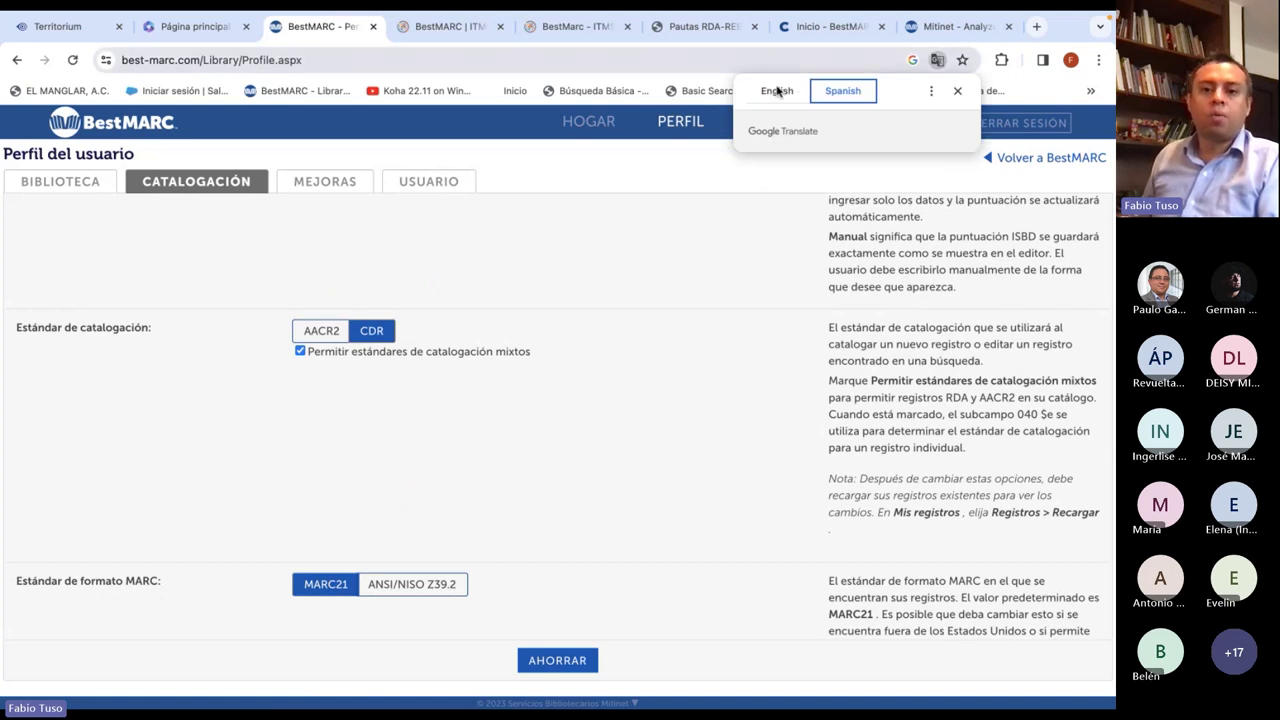
pyautogui.click(778, 91)
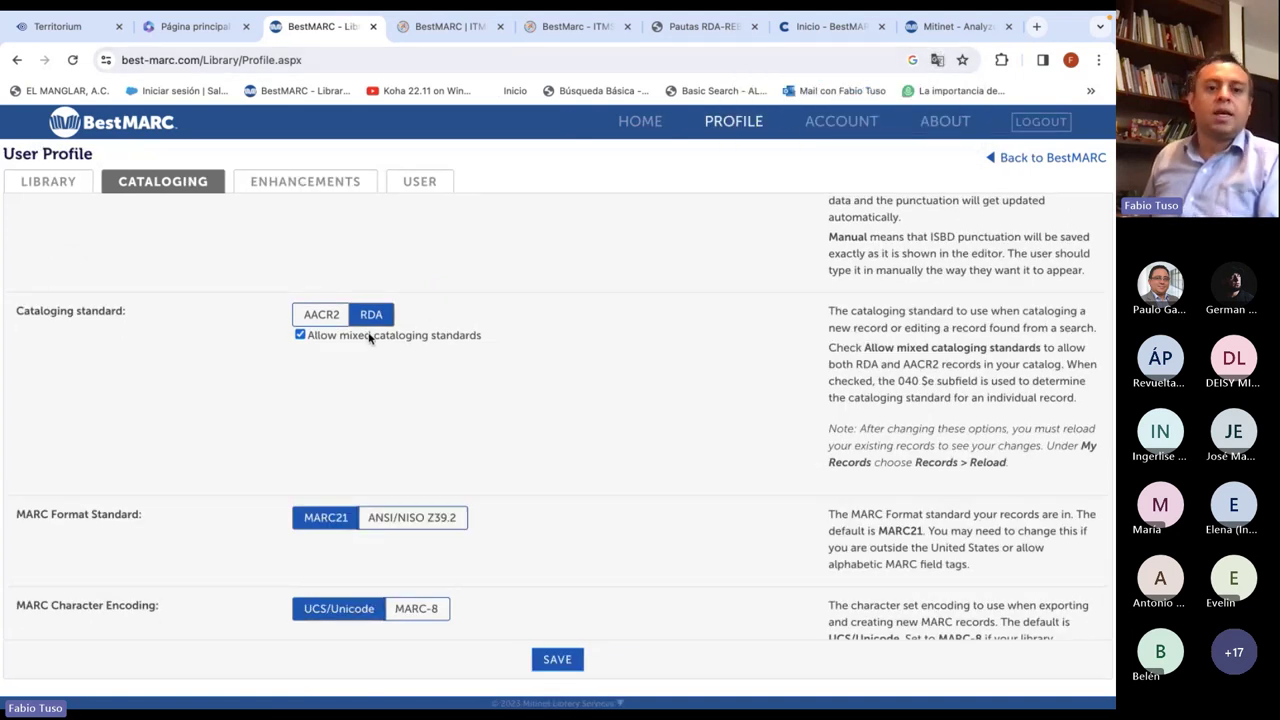
# Try the AACR2 cataloging standard without mixed standards, then restore RDA with mixed cataloging standards allowed
pyautogui.click(323, 317)
pyautogui.click(300, 336)
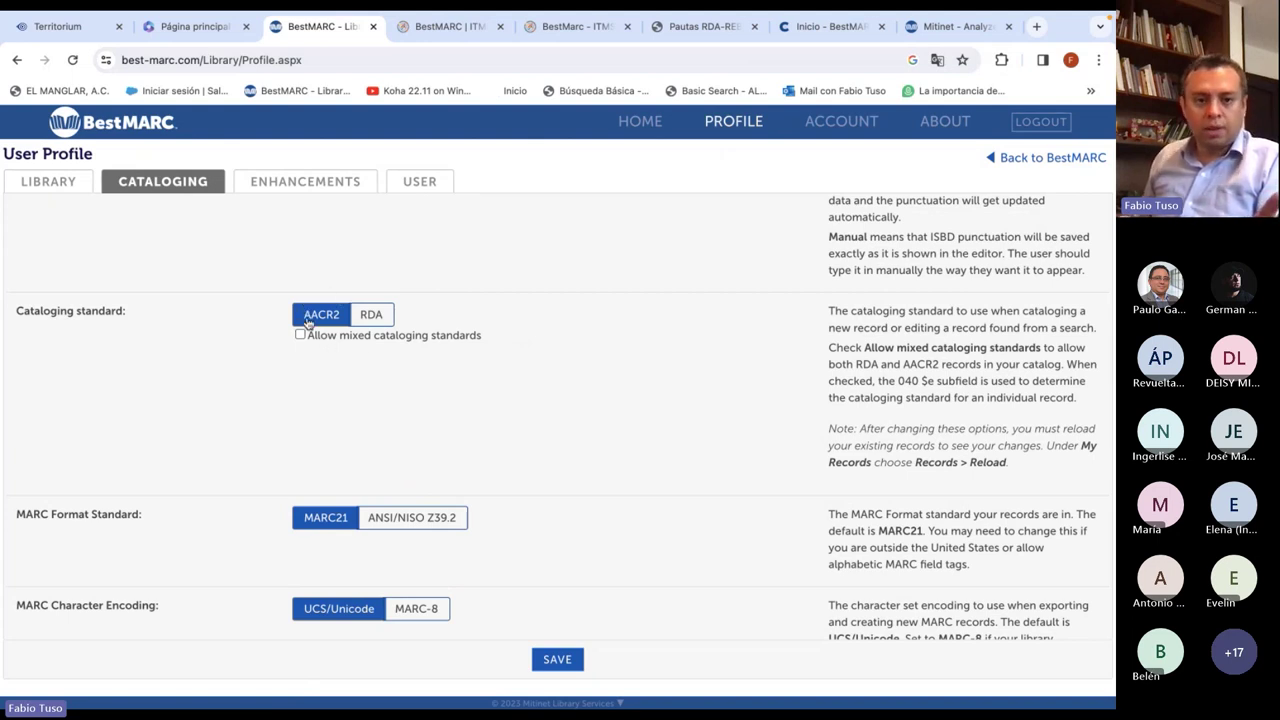
pyautogui.click(374, 314)
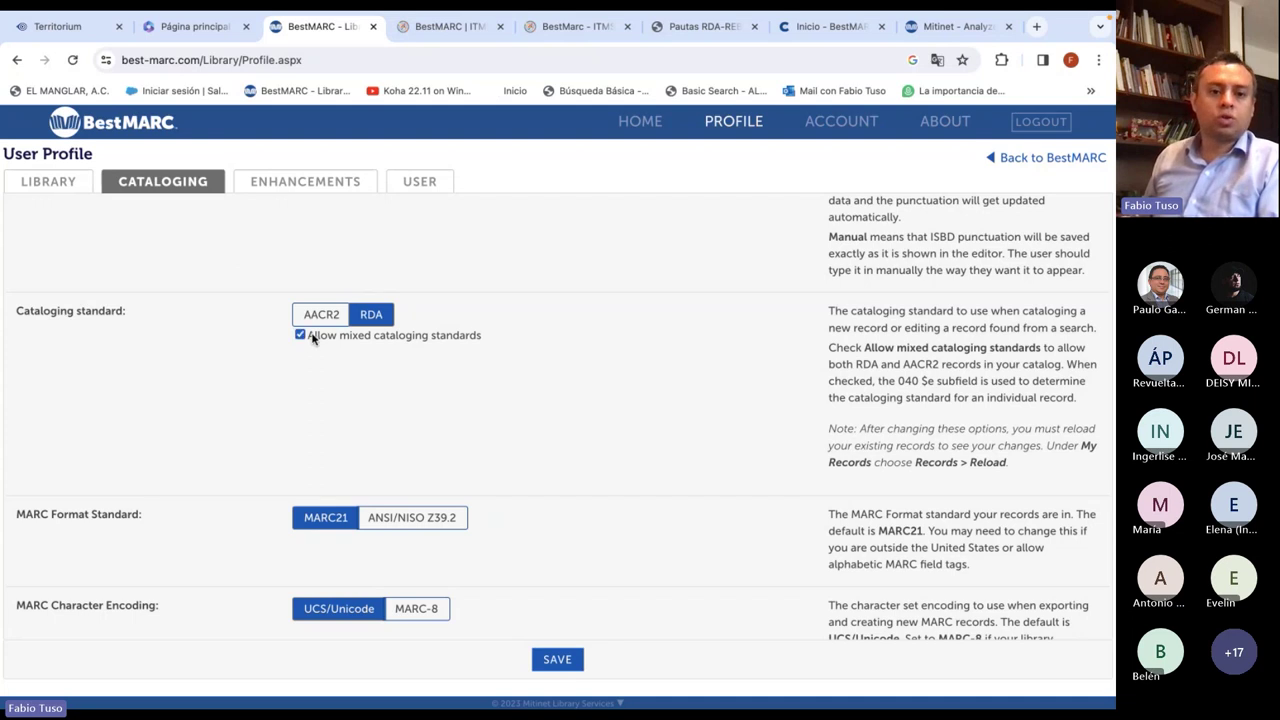
# Rename custom column 10 to 856 and clear its subfield so the whole tag is covered
pyautogui.scroll(-4, 480, 385)
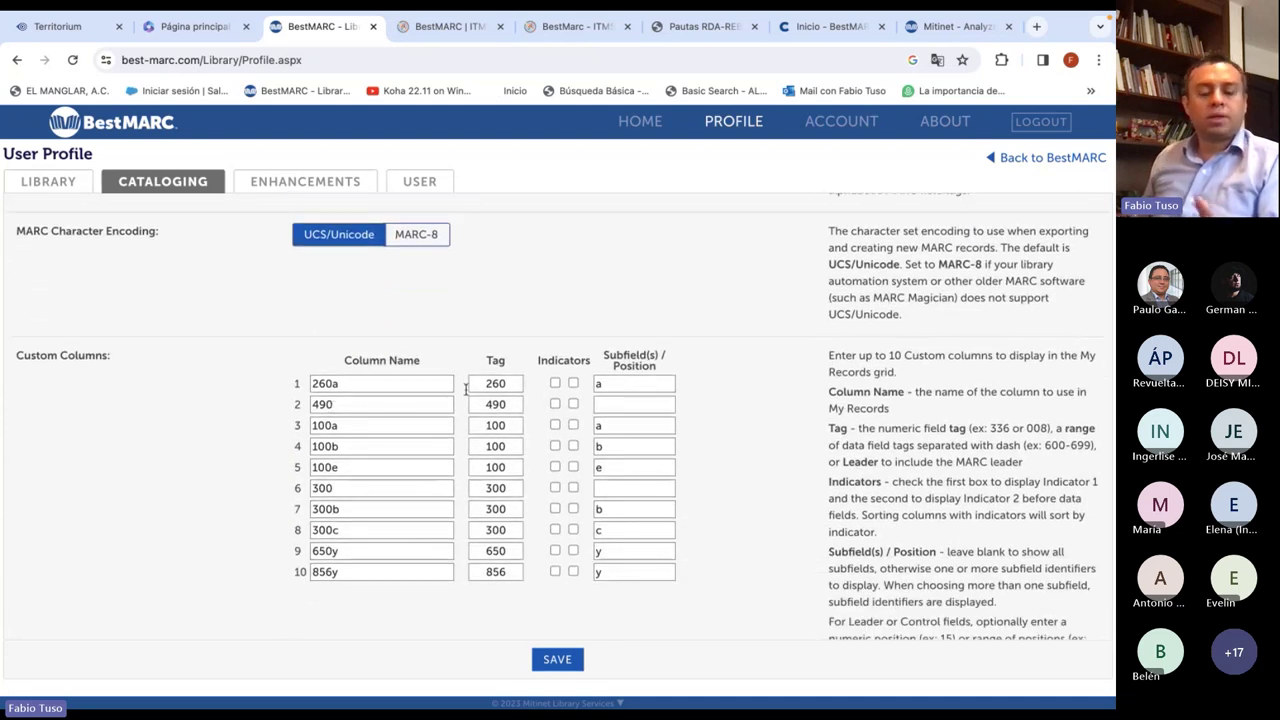
pyautogui.click(610, 409)
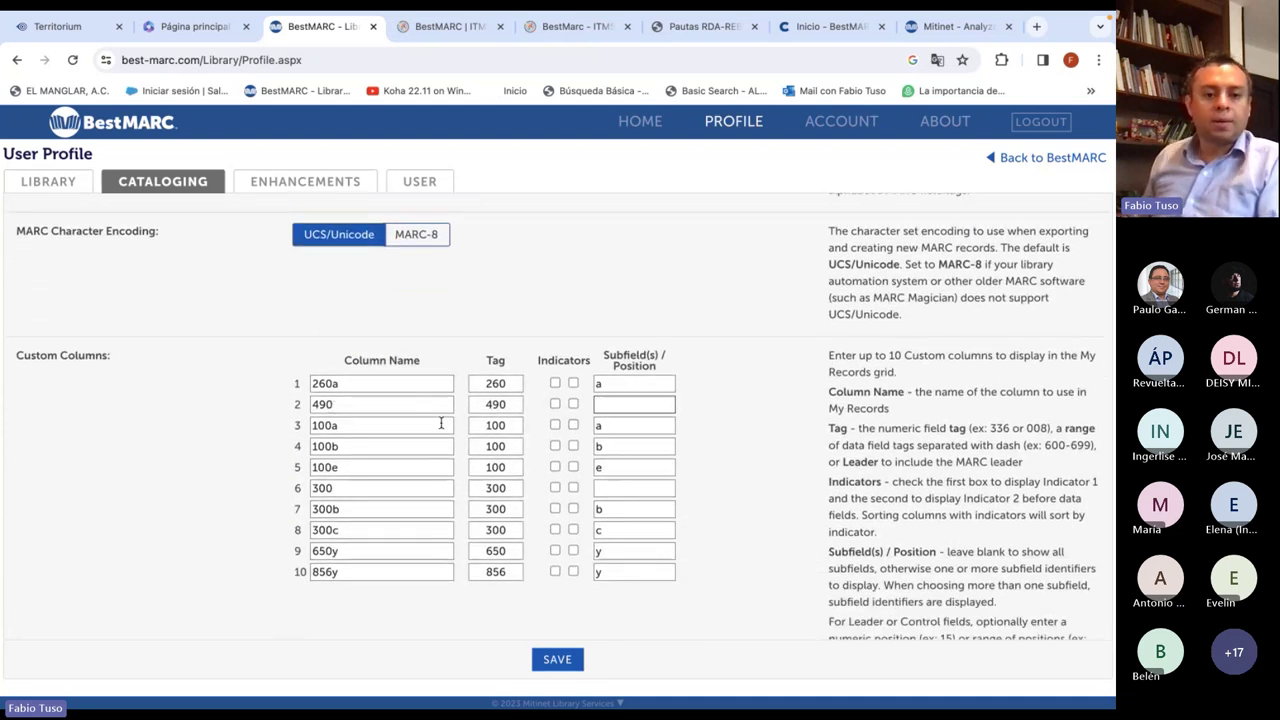
pyautogui.click(352, 571)
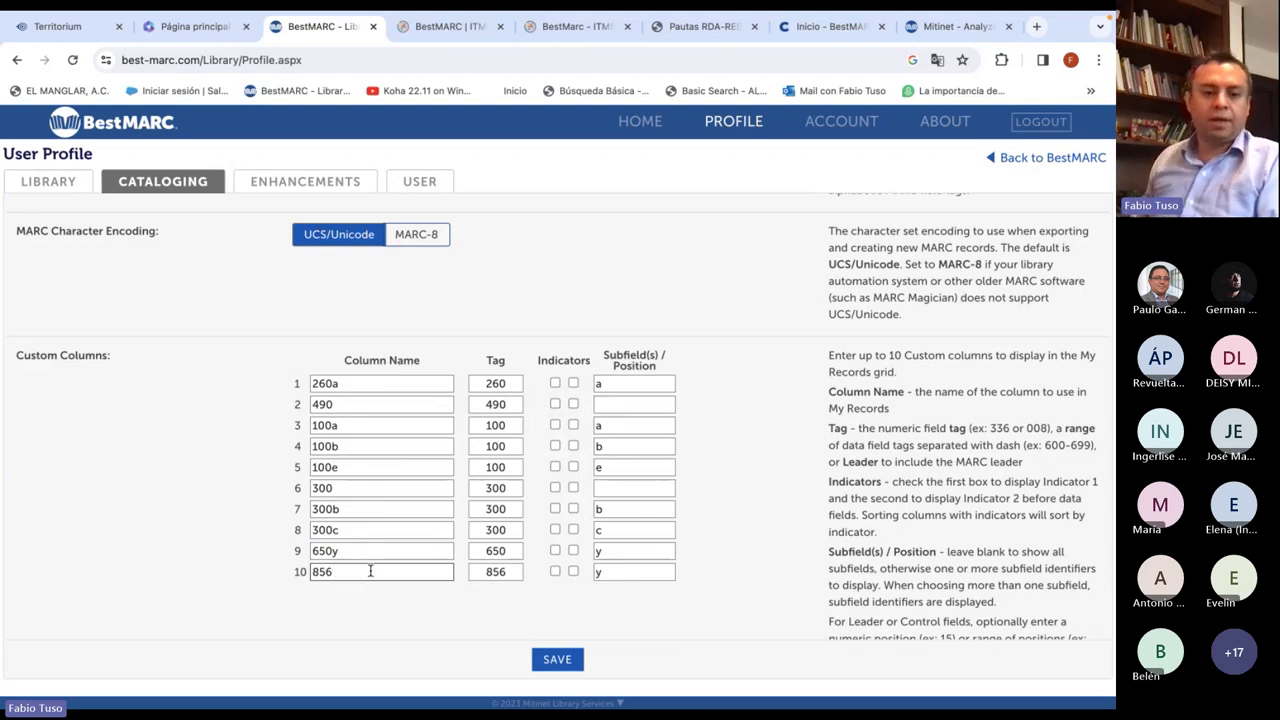
pyautogui.click(645, 572)
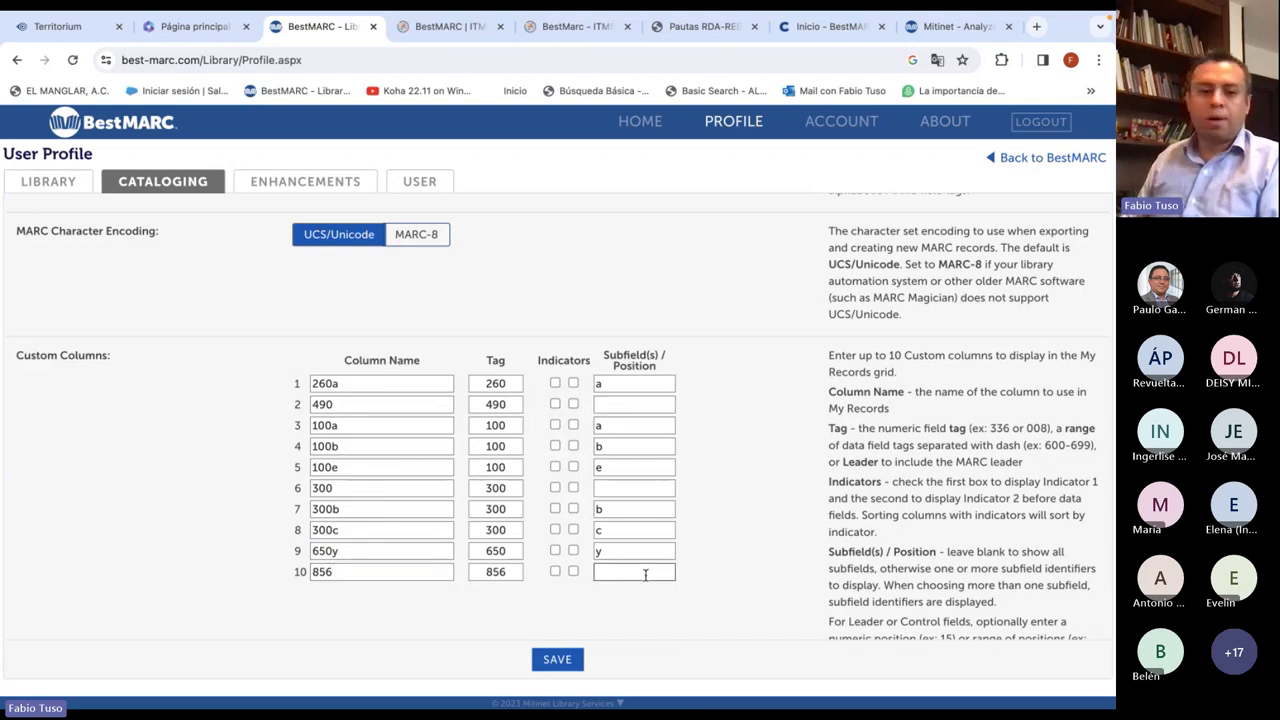
# Redefine custom column 9 as 856y with tag 856 and subfield y, and save the profile
pyautogui.moveTo(338, 553); pyautogui.dragTo(305, 560)
pyautogui.write('85')
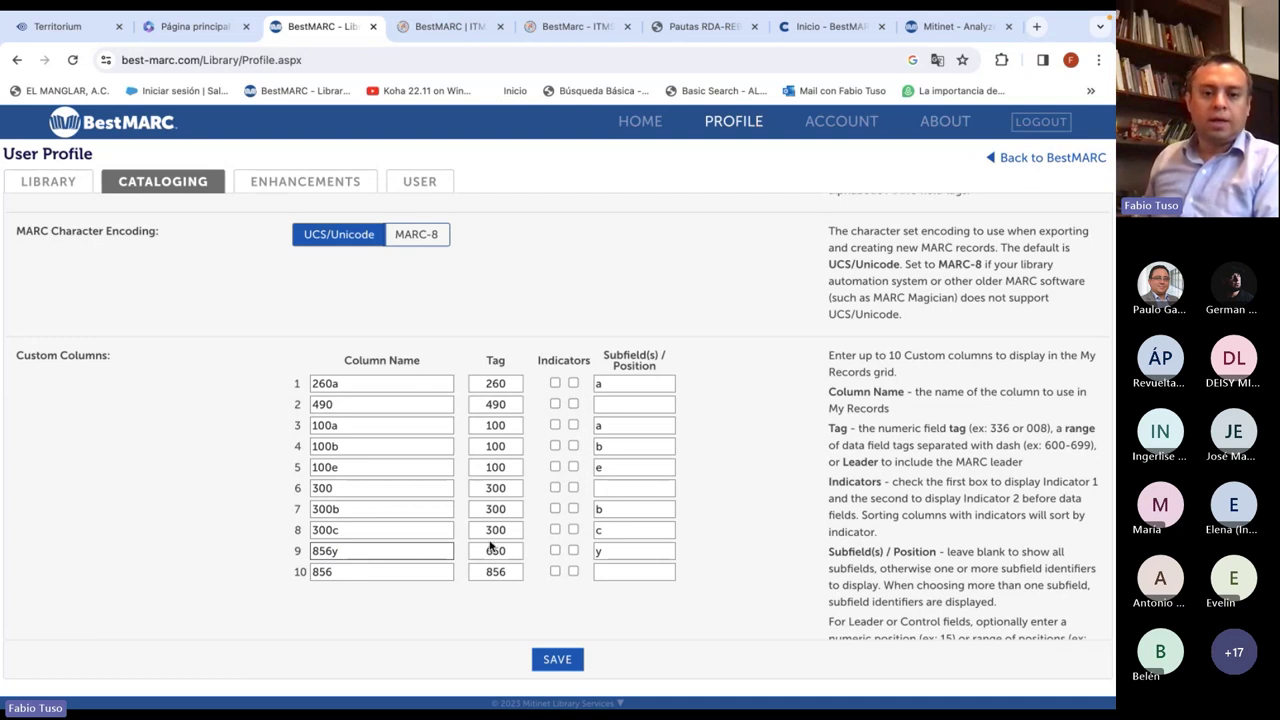
pyautogui.doubleClick(492, 547)
pyautogui.write('856')
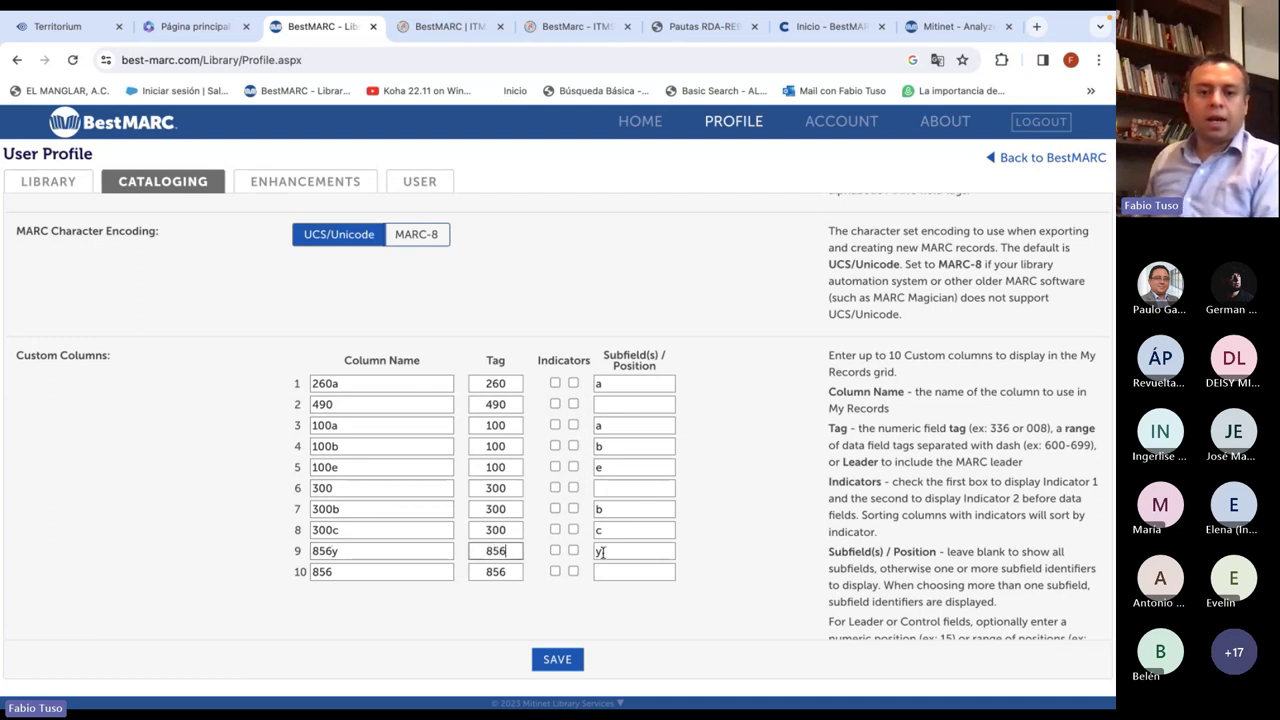
pyautogui.click(605, 551)
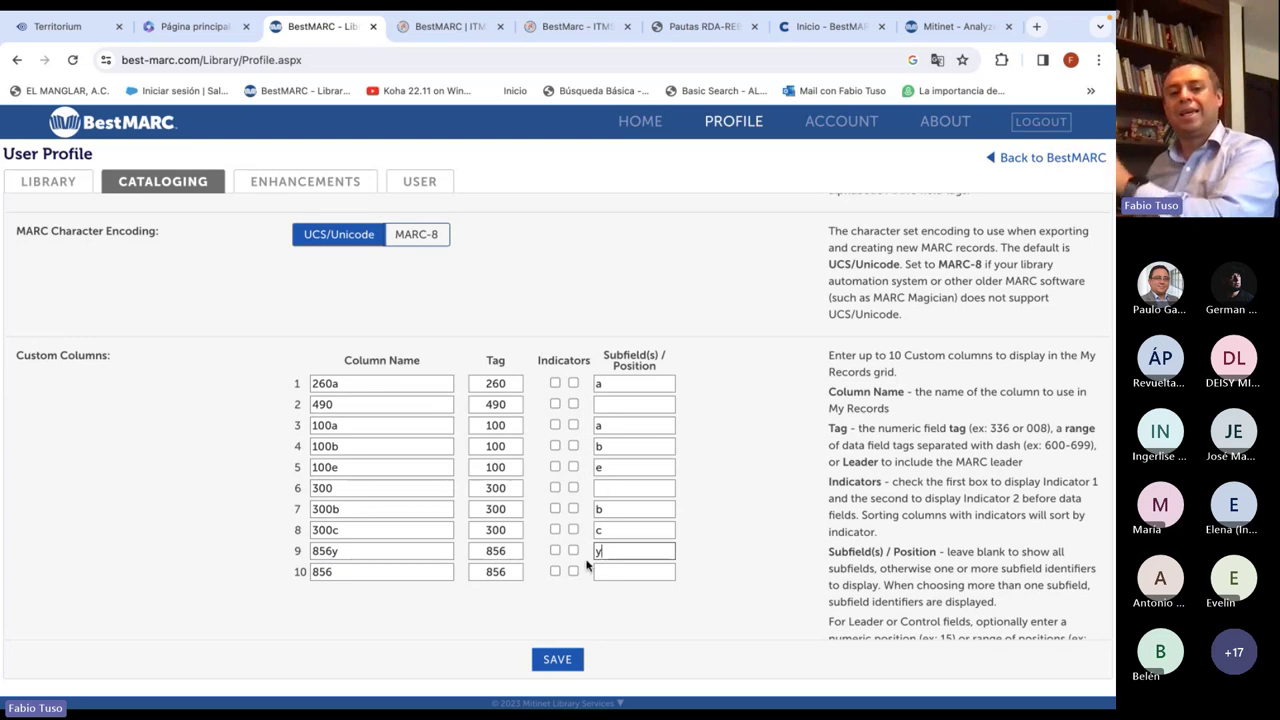
pyautogui.click(562, 655)
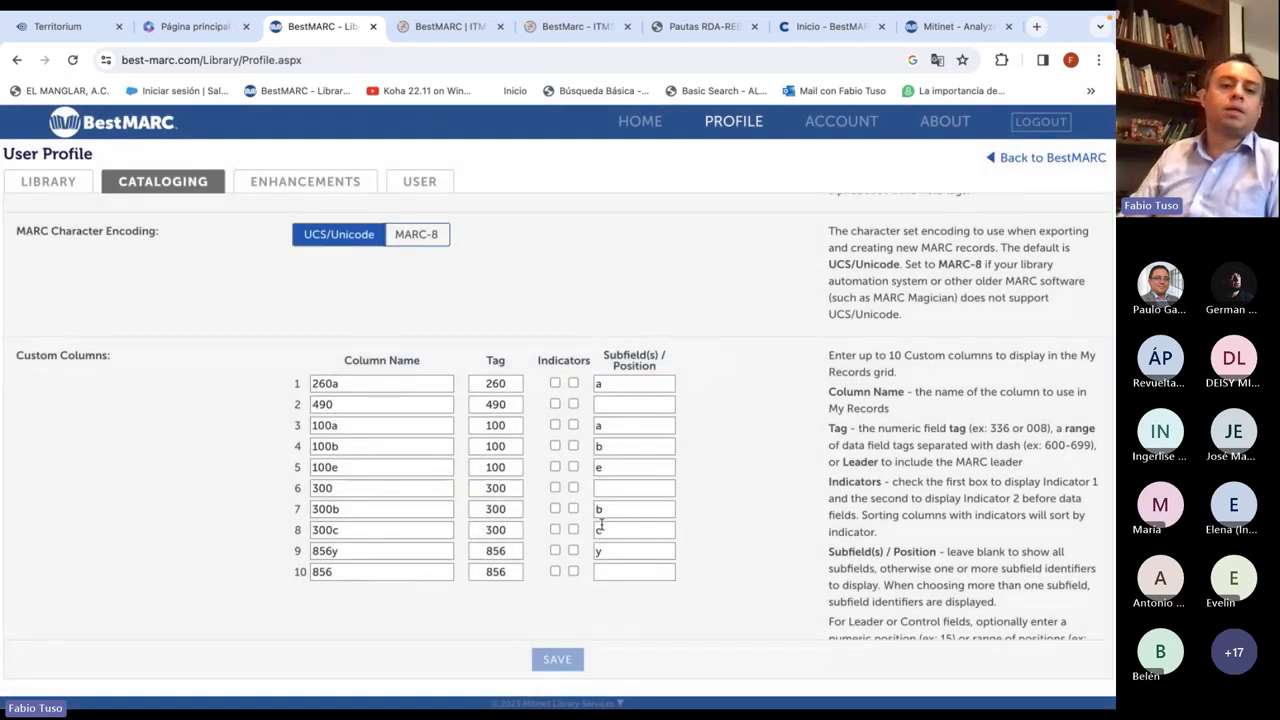
# In the enhancements' Record Repair options, disable non-filing indicators, punctuation updates, Content/Media/Carrier updates and the 260 to 264 conversion
pyautogui.scroll(-1, 597, 520)
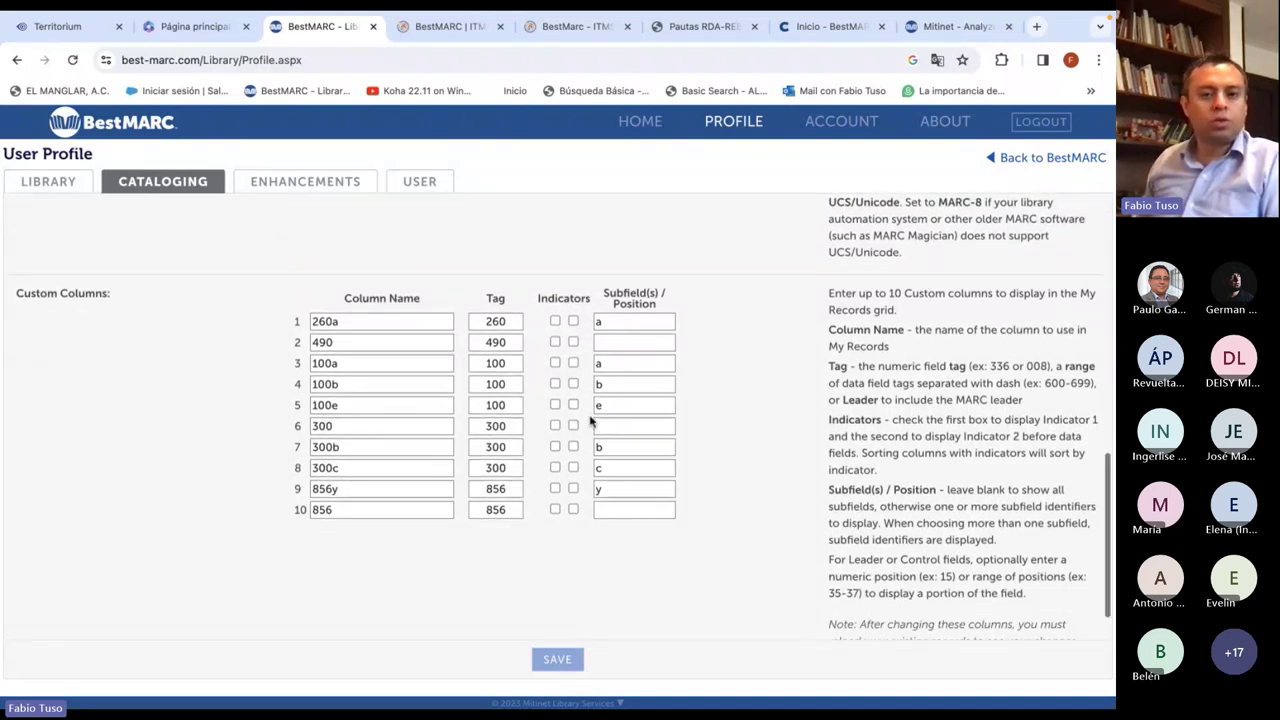
pyautogui.scroll(10, 589, 423)
pyautogui.click(310, 182)
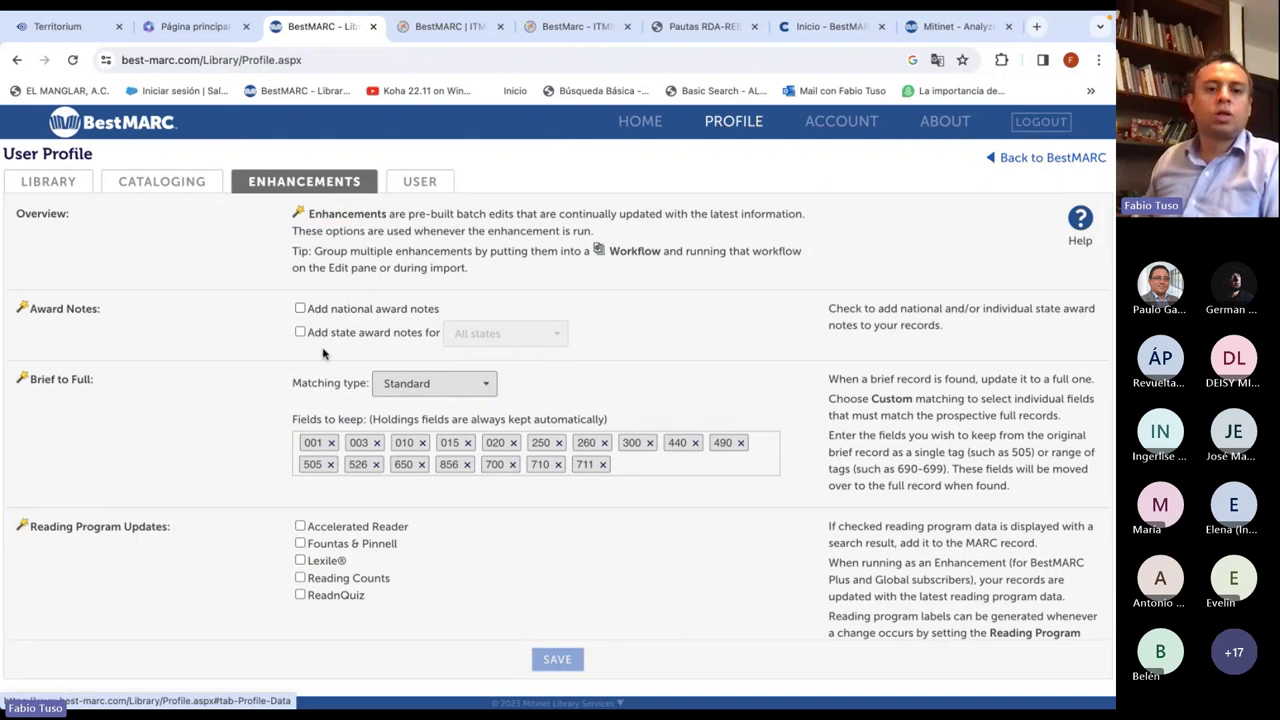
pyautogui.scroll(-3, 323, 353)
pyautogui.scroll(-7, 509, 388)
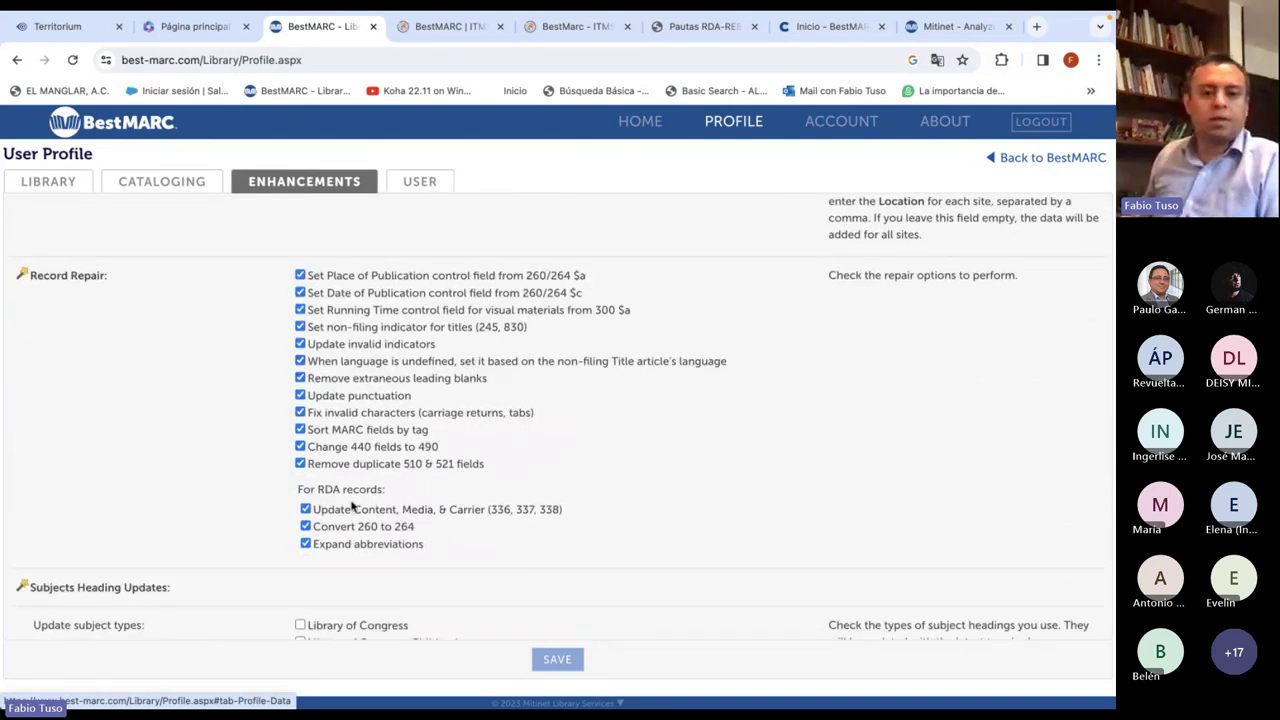
pyautogui.click(306, 528)
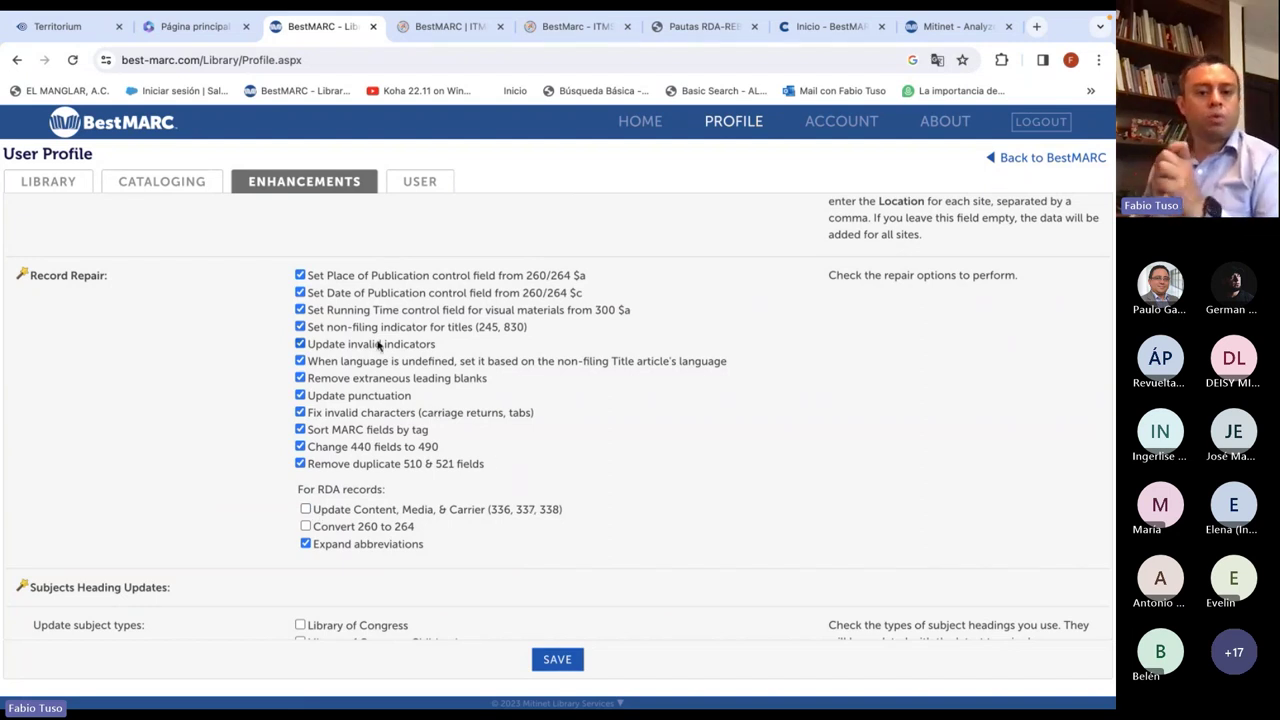
pyautogui.click(302, 396)
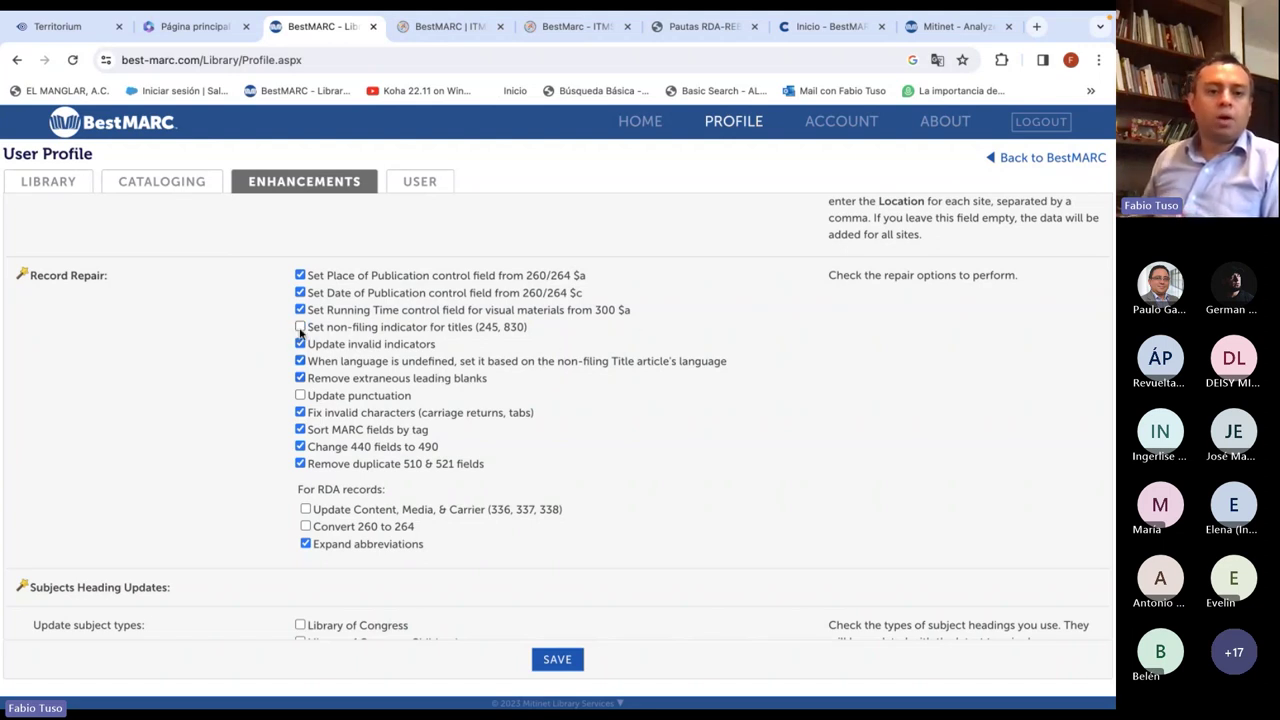
# Re-enable the cleared Record Repair options, including punctuation, 336–338 updates and 260 to 264 conversion, and save the profile
pyautogui.click(300, 396)
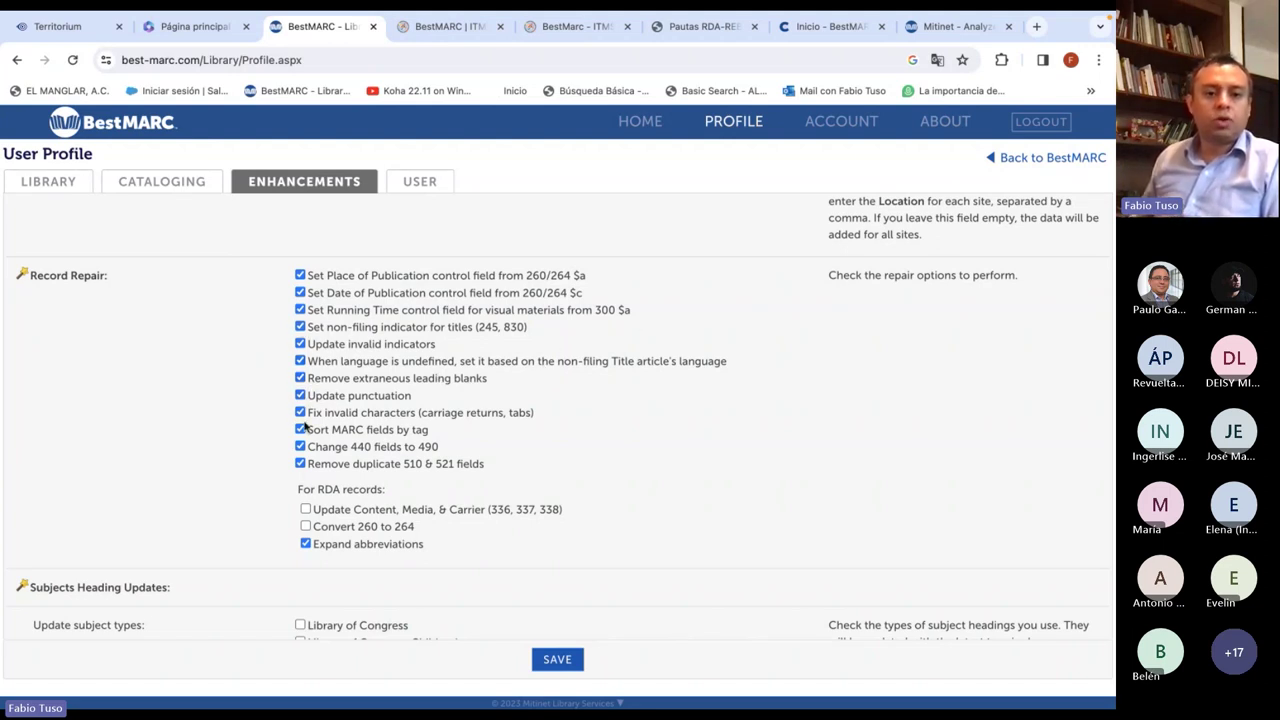
pyautogui.click(305, 510)
pyautogui.click(305, 526)
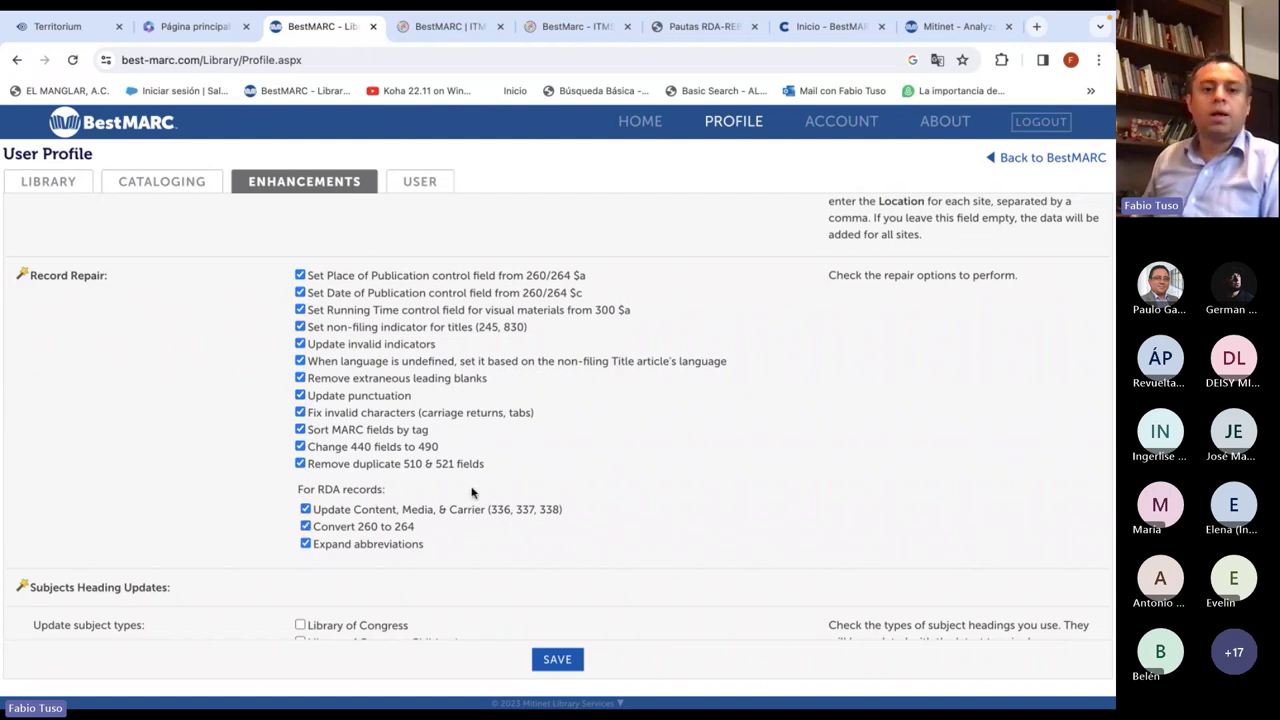
pyautogui.click(552, 658)
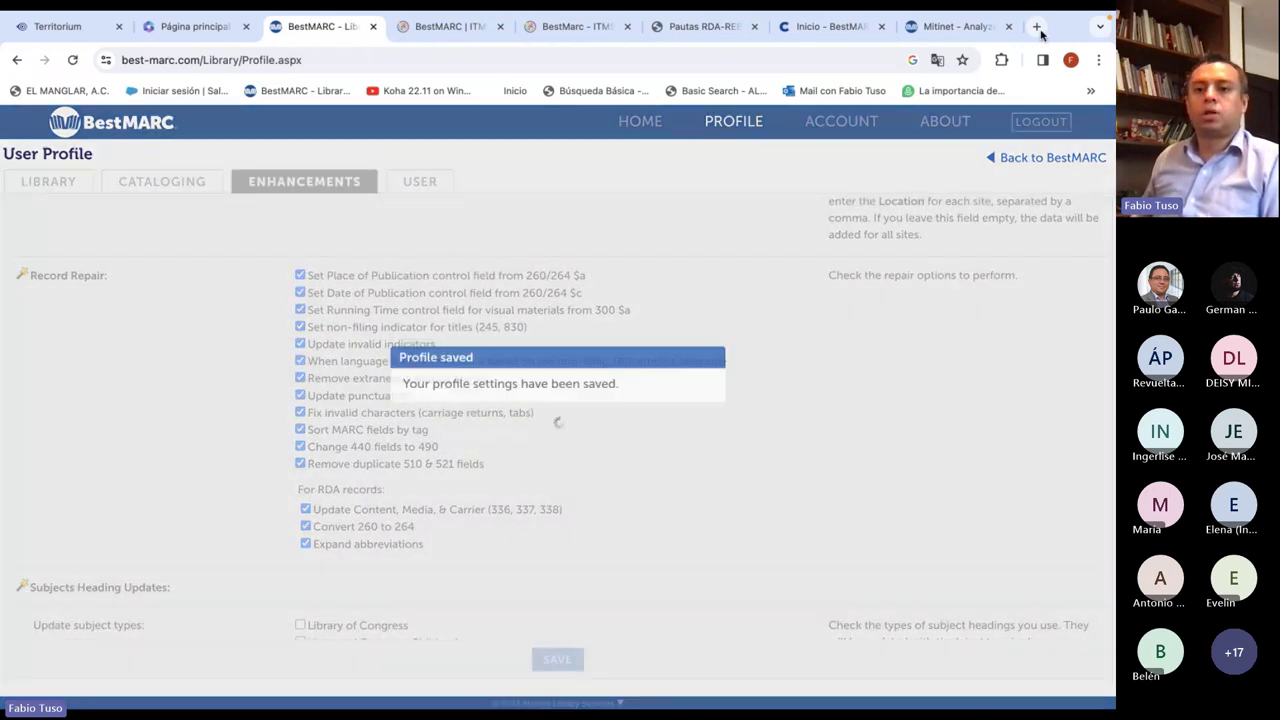
# Search Google for "loc bestmarc" in a new browser tab and open the Library of Congress MARC Specialized Tools page
pyautogui.click(1037, 30)
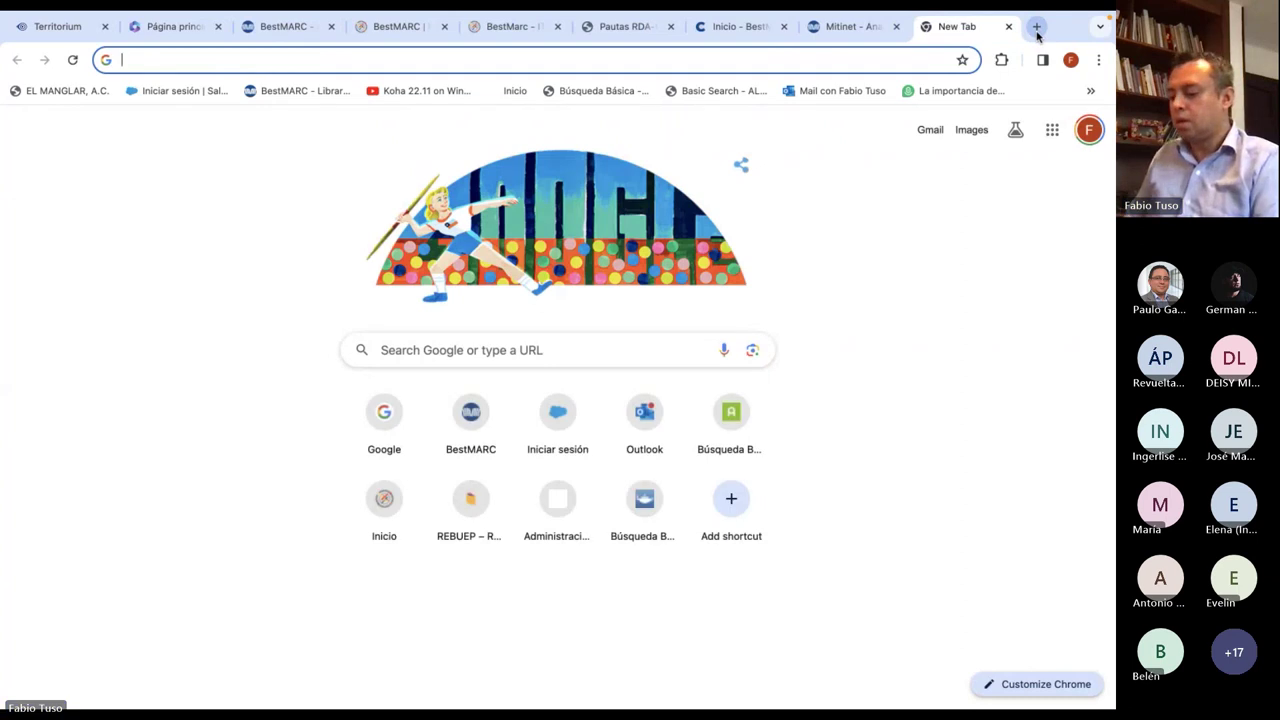
pyautogui.write('goo')
pyautogui.press('Return')
pyautogui.write('lo')
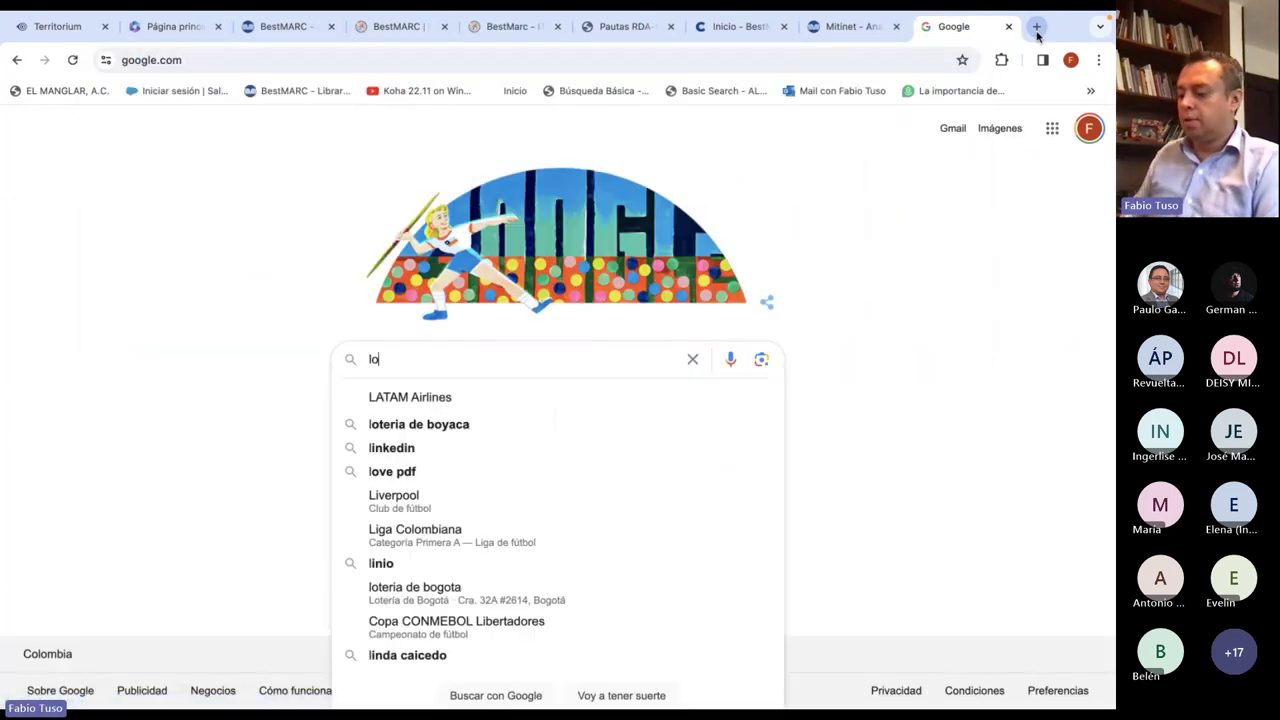
pyautogui.write('c bestmarc')
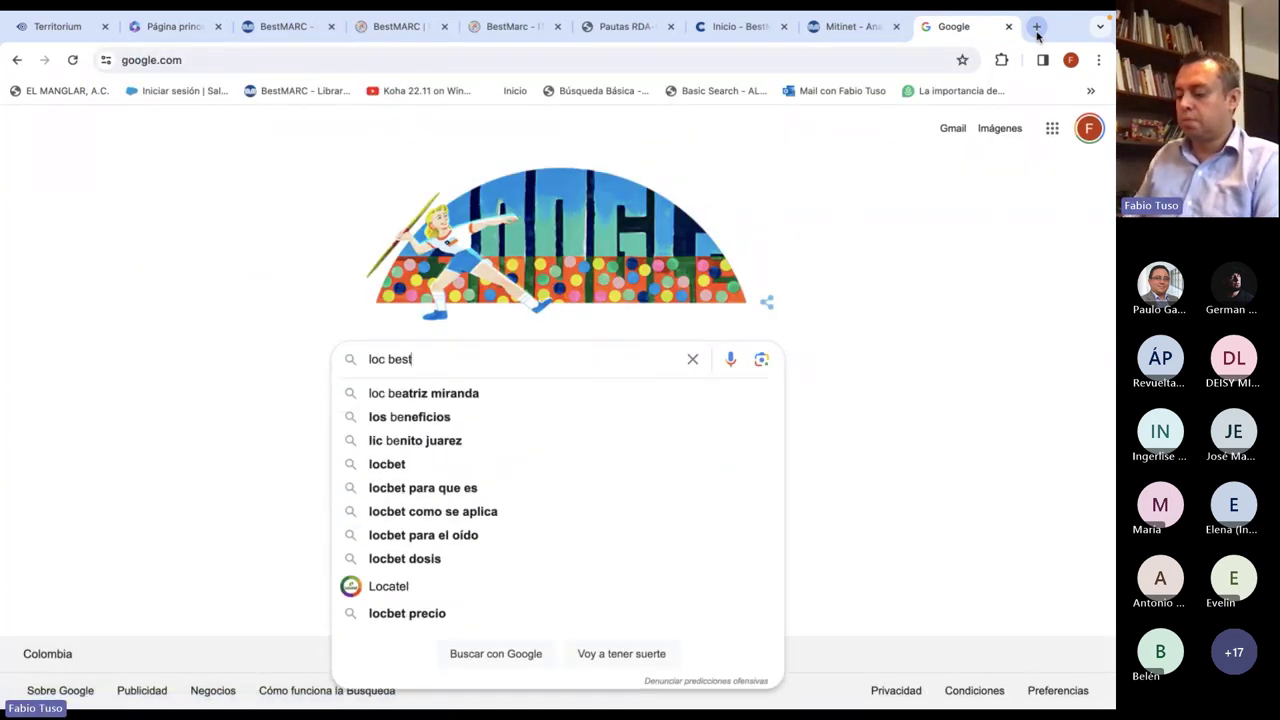
pyautogui.press('Return')
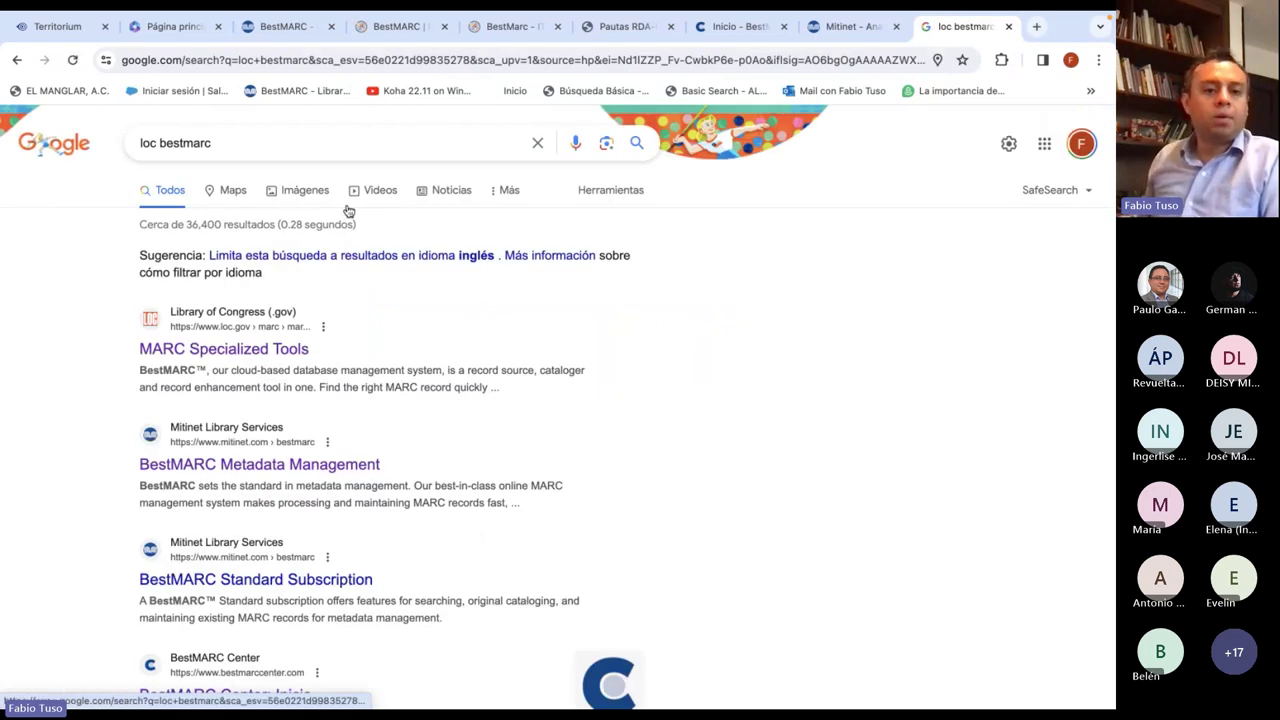
pyautogui.click(249, 352)
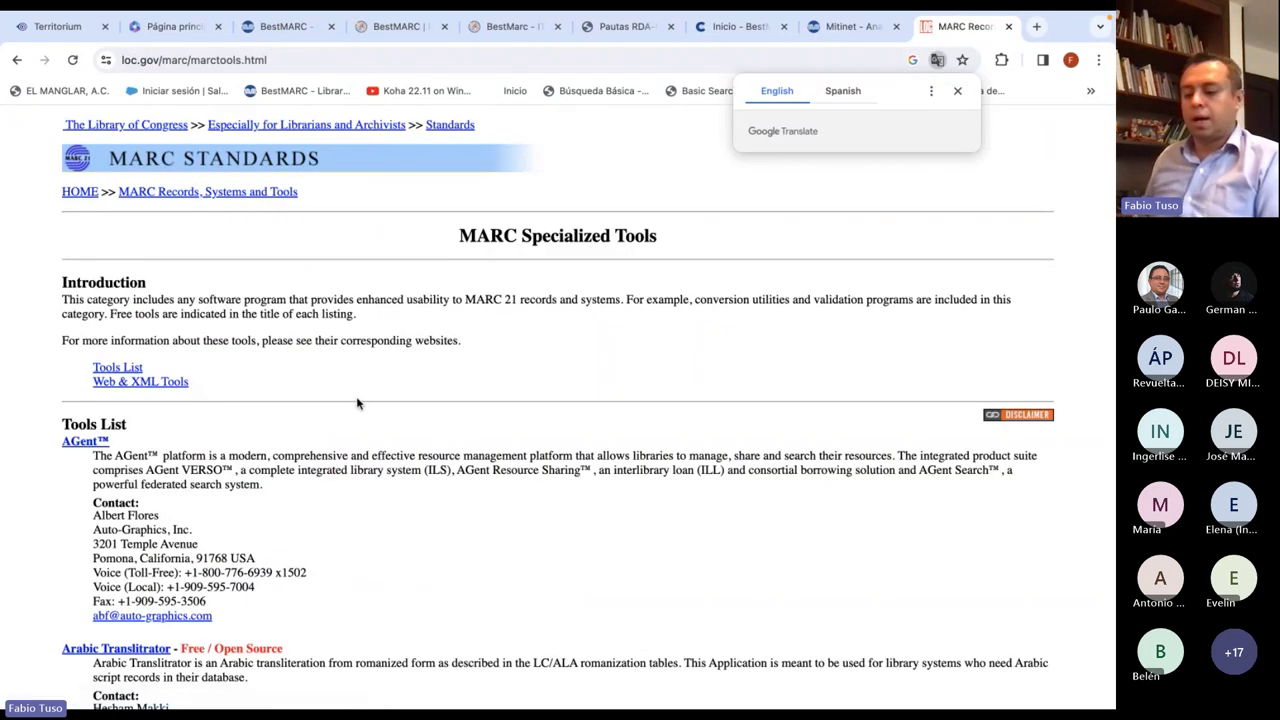
# Find "best" on the MARC Specialized Tools page and read through the Mitinet entry's description of BestMARC, highlighting its key passages
pyautogui.hotkey('ctrl', 'f')
pyautogui.write('best')
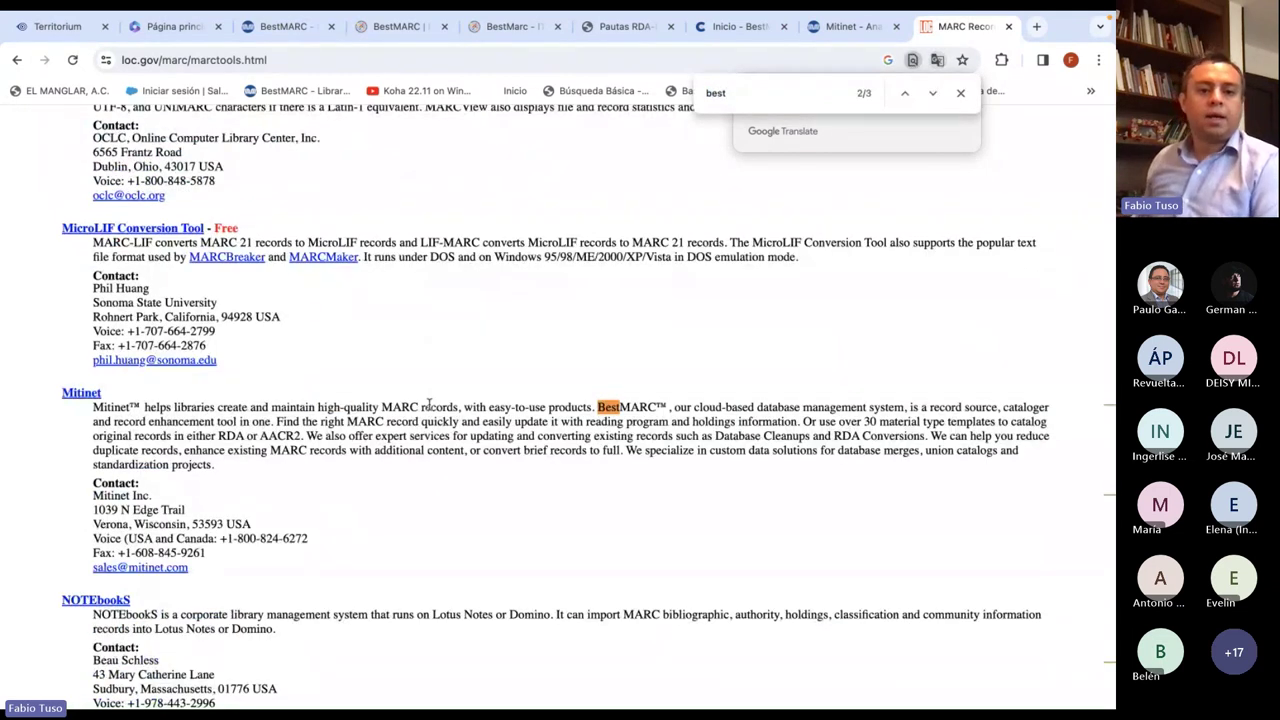
pyautogui.moveTo(316, 408); pyautogui.dragTo(696, 421)
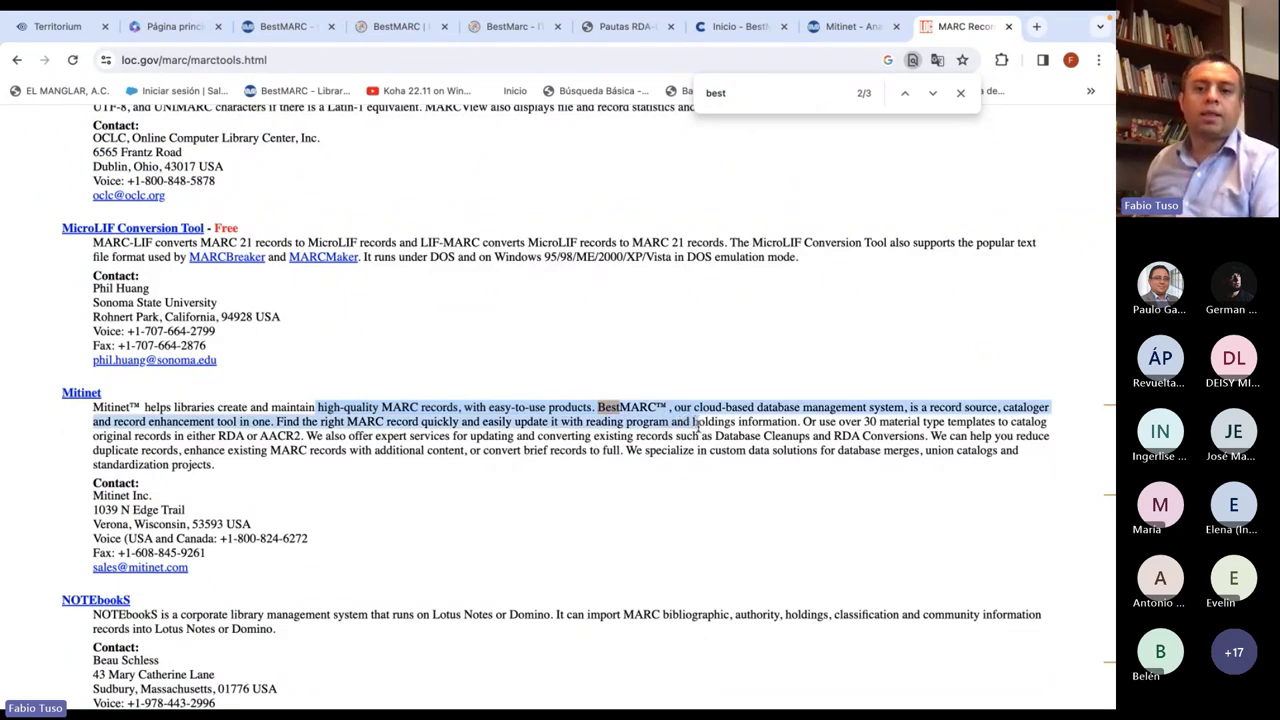
pyautogui.scroll(-1, 777, 435)
pyautogui.moveTo(786, 407); pyautogui.dragTo(892, 420)
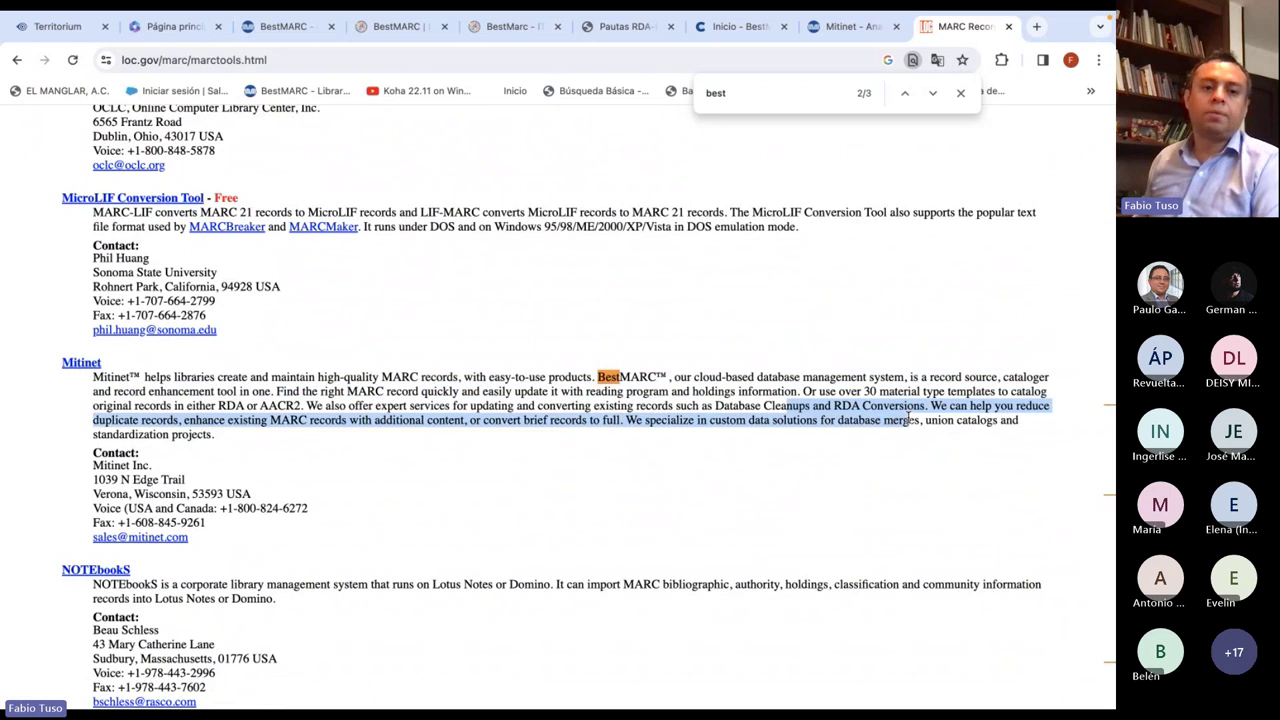
pyautogui.click(340, 450)
pyautogui.scroll(-1, 480, 118)
# Return to the BestMARC enhancement settings and try the Library of Congress subject type update, leaving it disabled
pyautogui.click(300, 28)
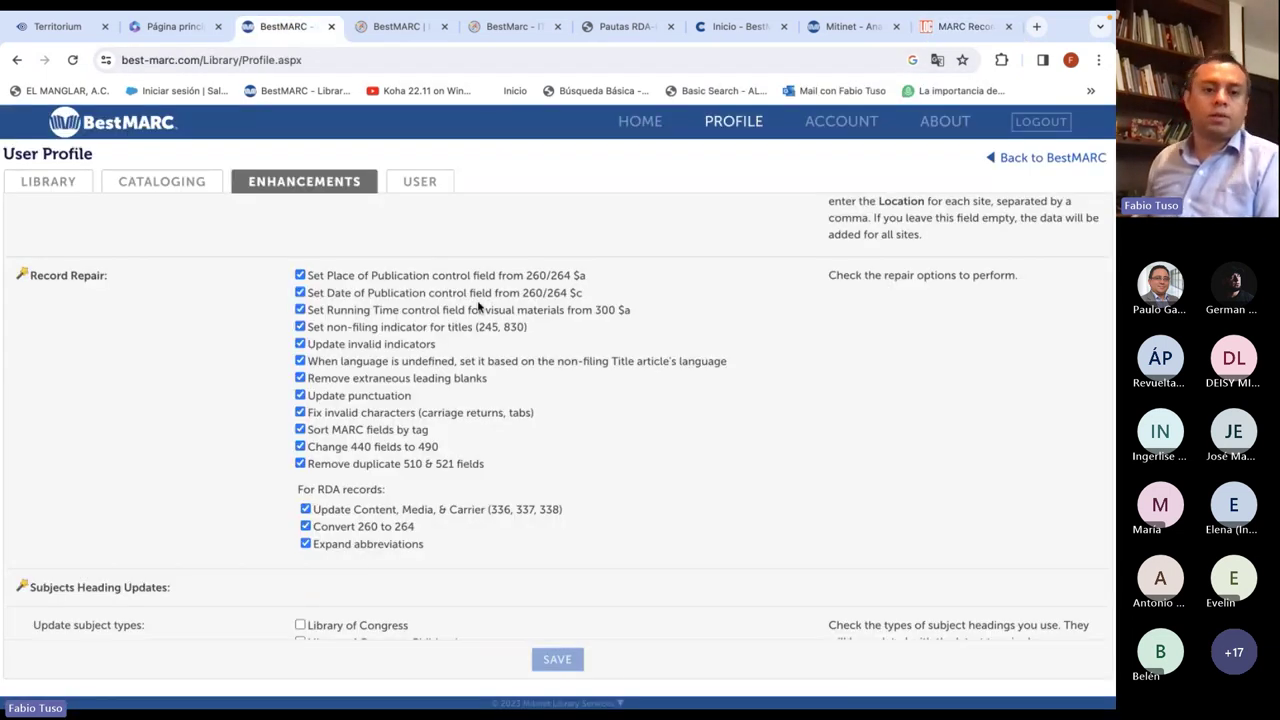
pyautogui.scroll(1, 481, 370)
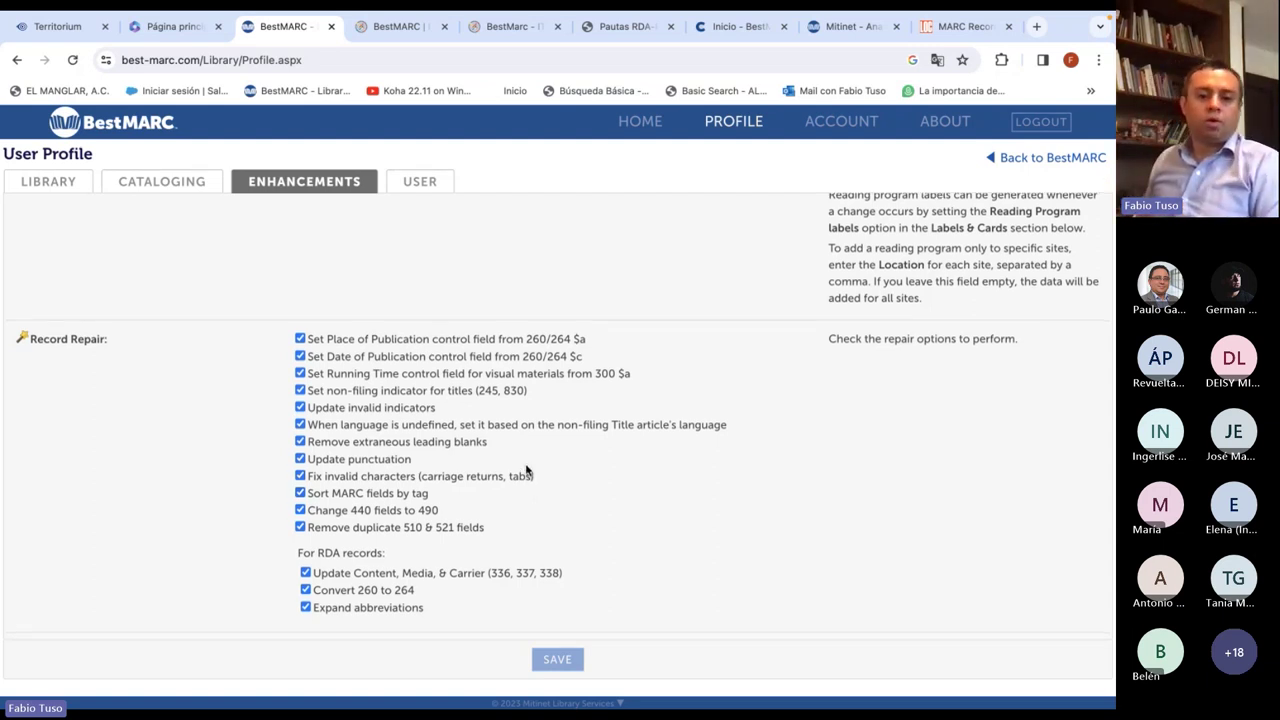
pyautogui.scroll(-3, 527, 470)
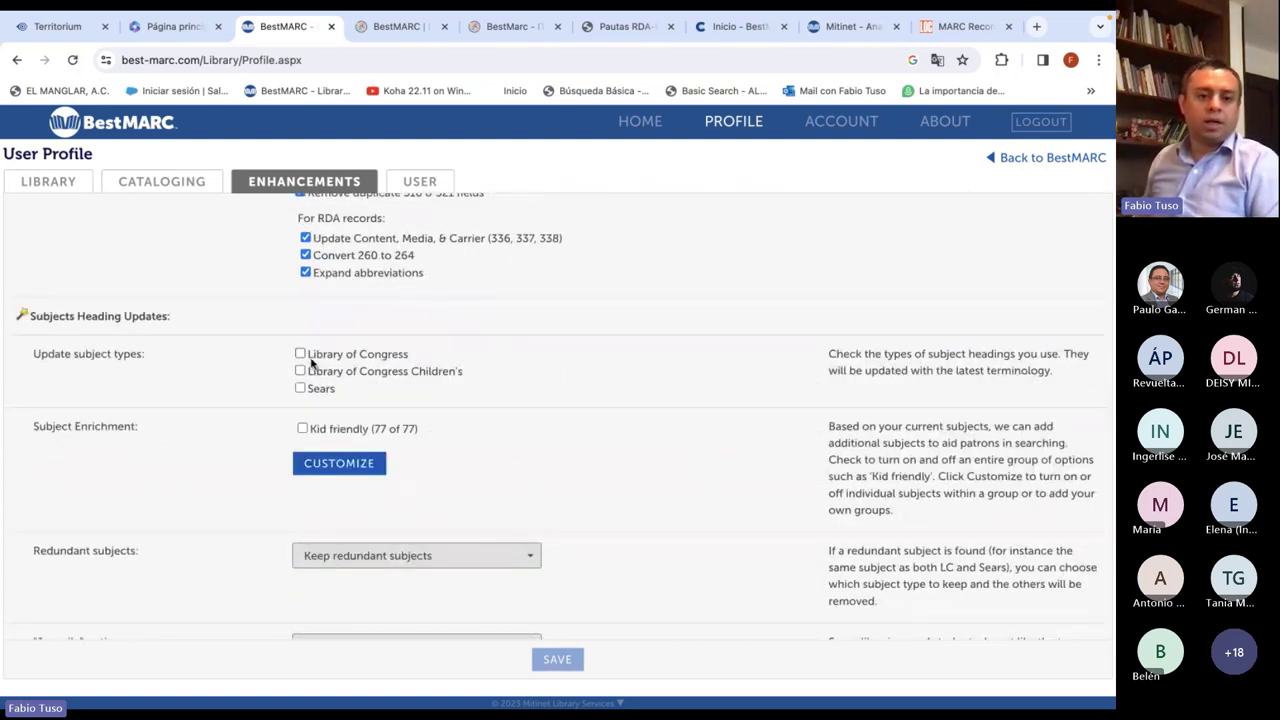
pyautogui.click(301, 355)
pyautogui.click(301, 355)
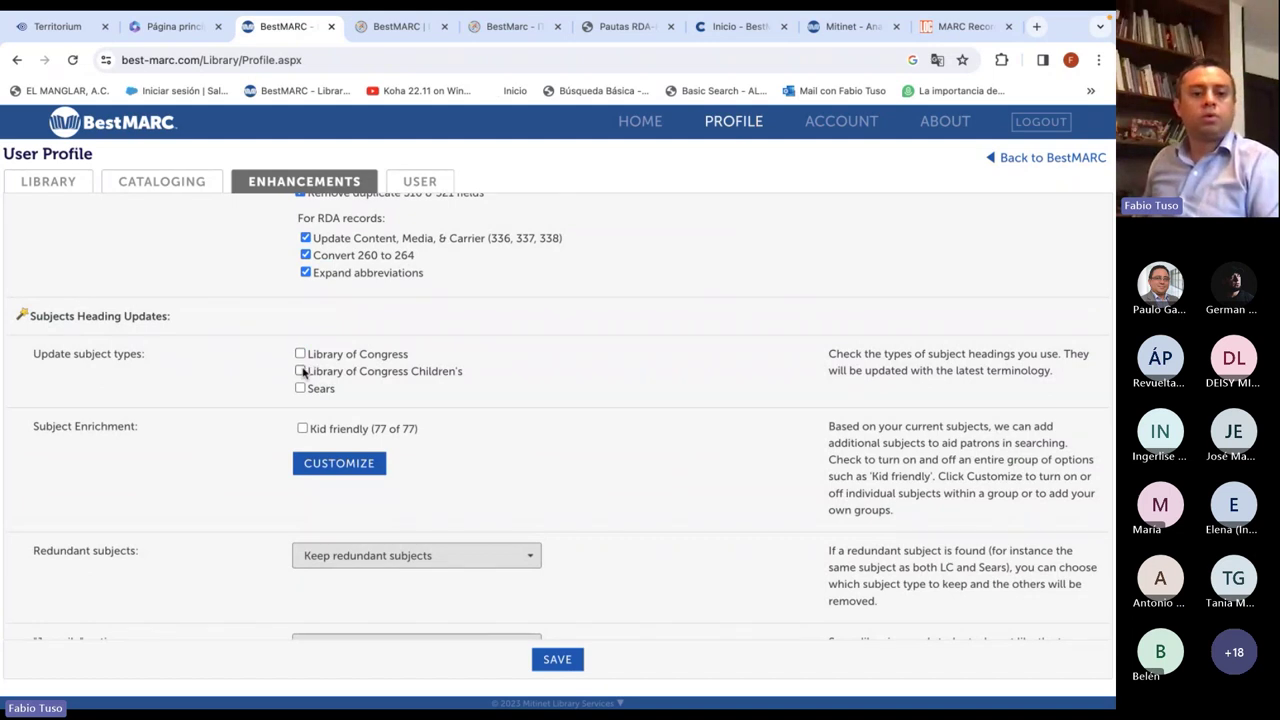
pyautogui.scroll(-1, 401, 402)
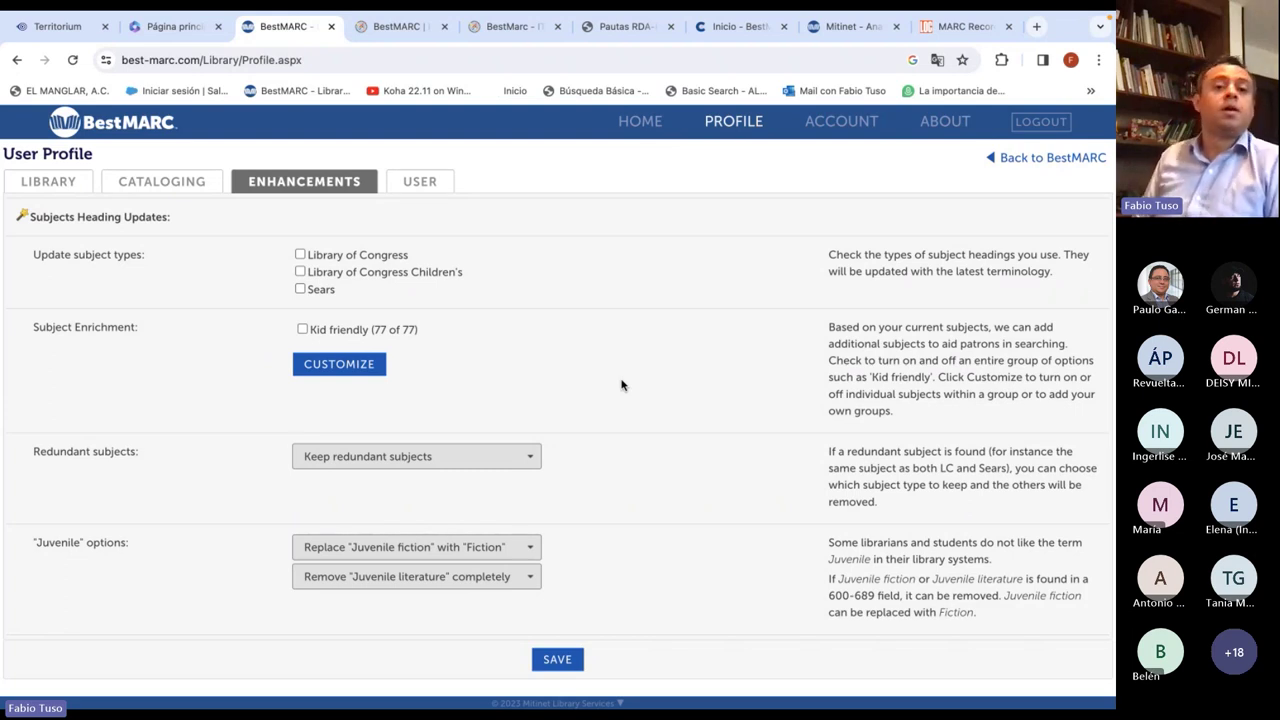
pyautogui.click(300, 255)
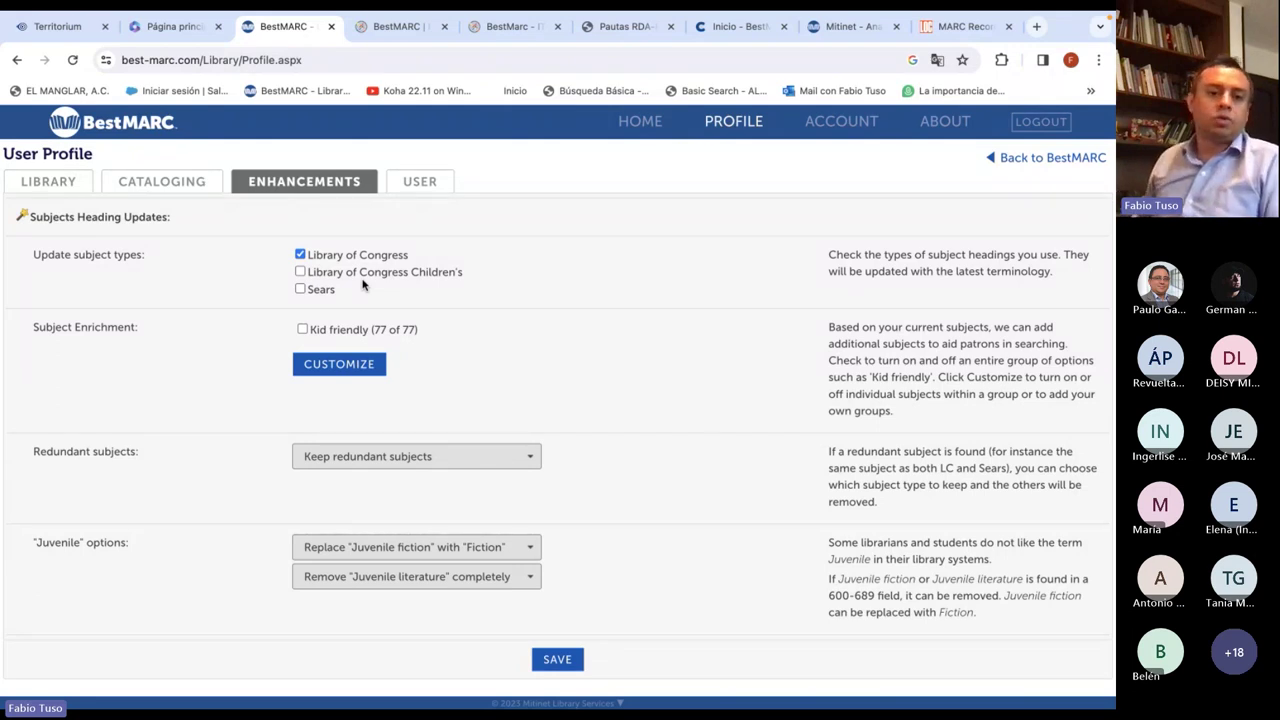
pyautogui.click(300, 255)
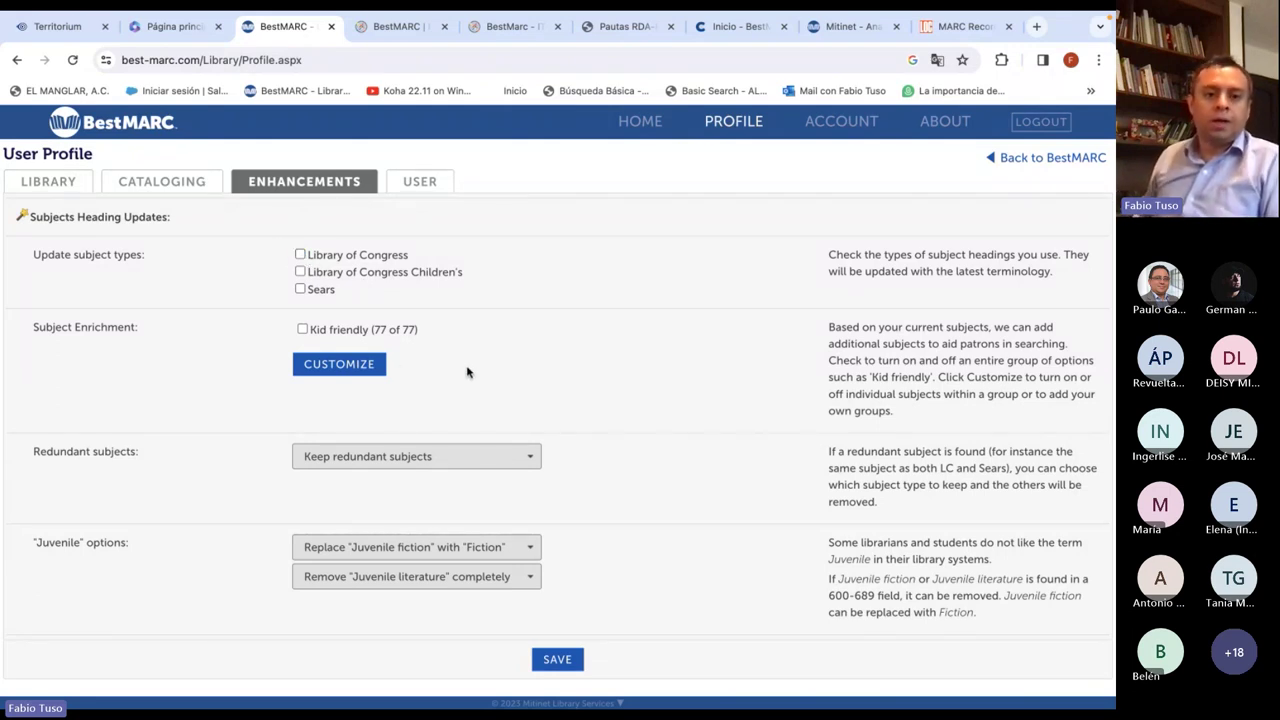
# Disable book pocket labels in the Labels & Cards enhancement and save the profile
pyautogui.scroll(-1, 466, 371)
pyautogui.scroll(-4, 436, 367)
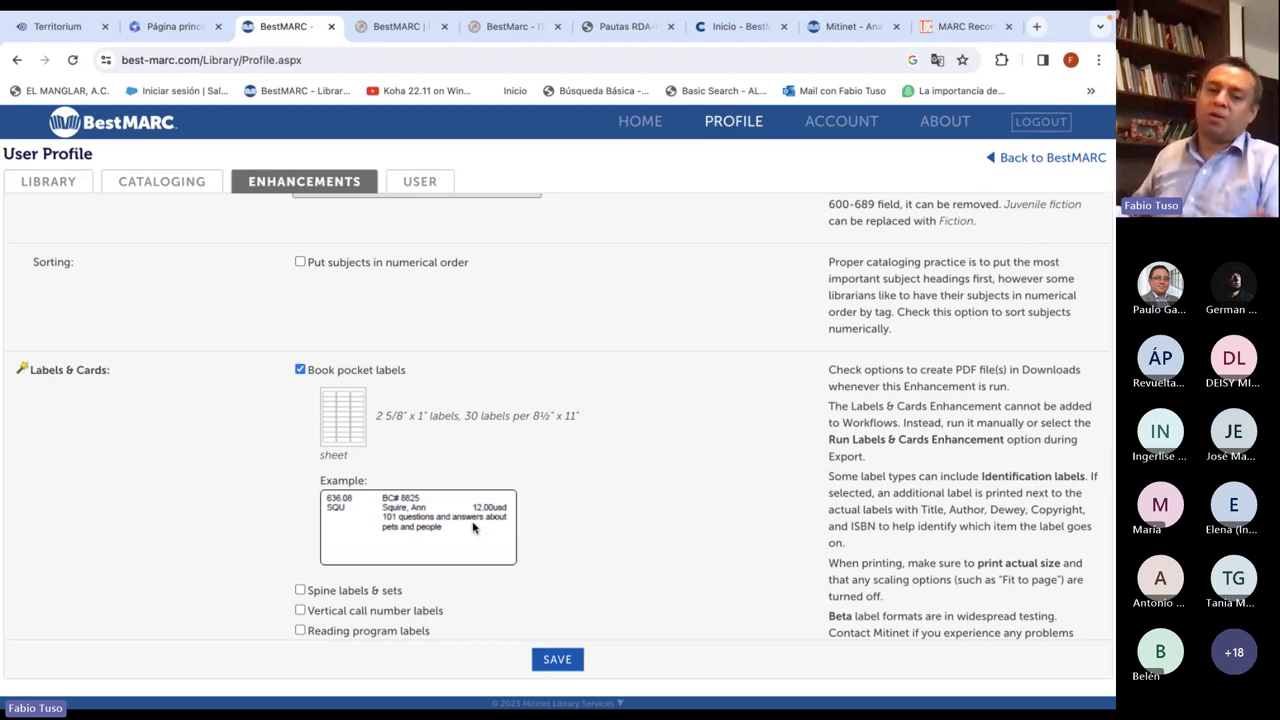
pyautogui.click(300, 370)
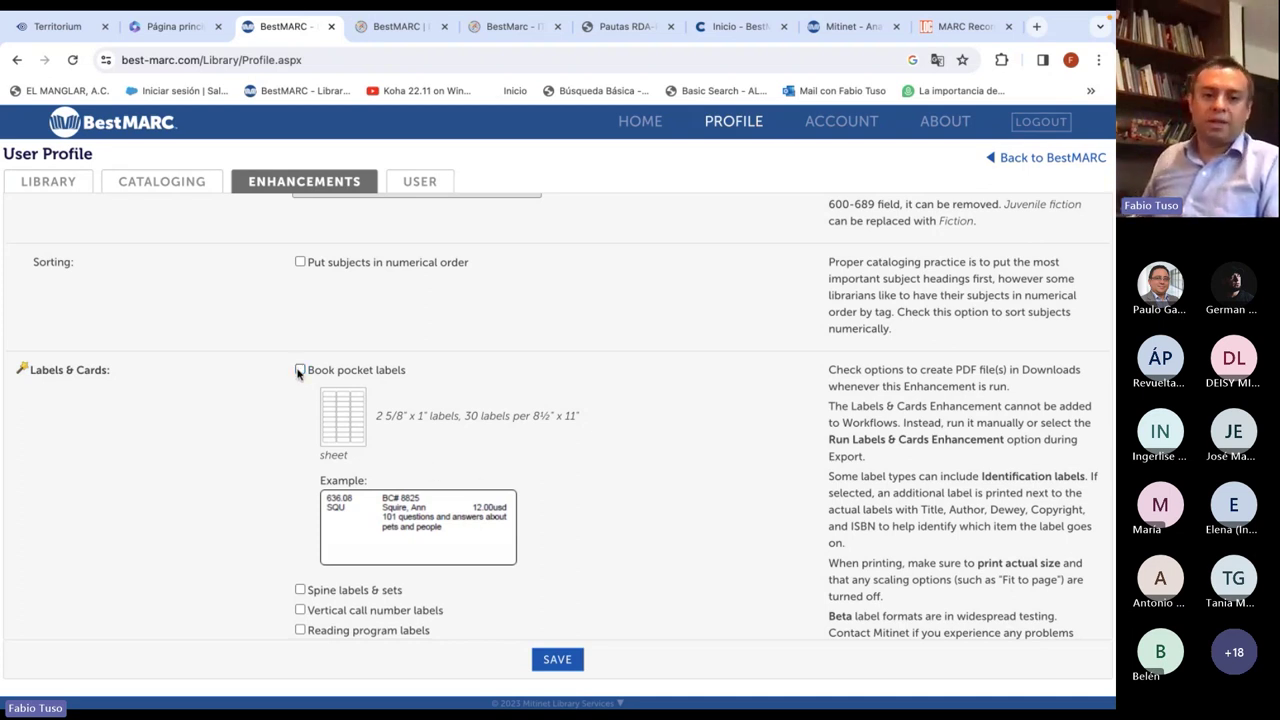
pyautogui.scroll(3, 660, 455)
pyautogui.scroll(5, 660, 455)
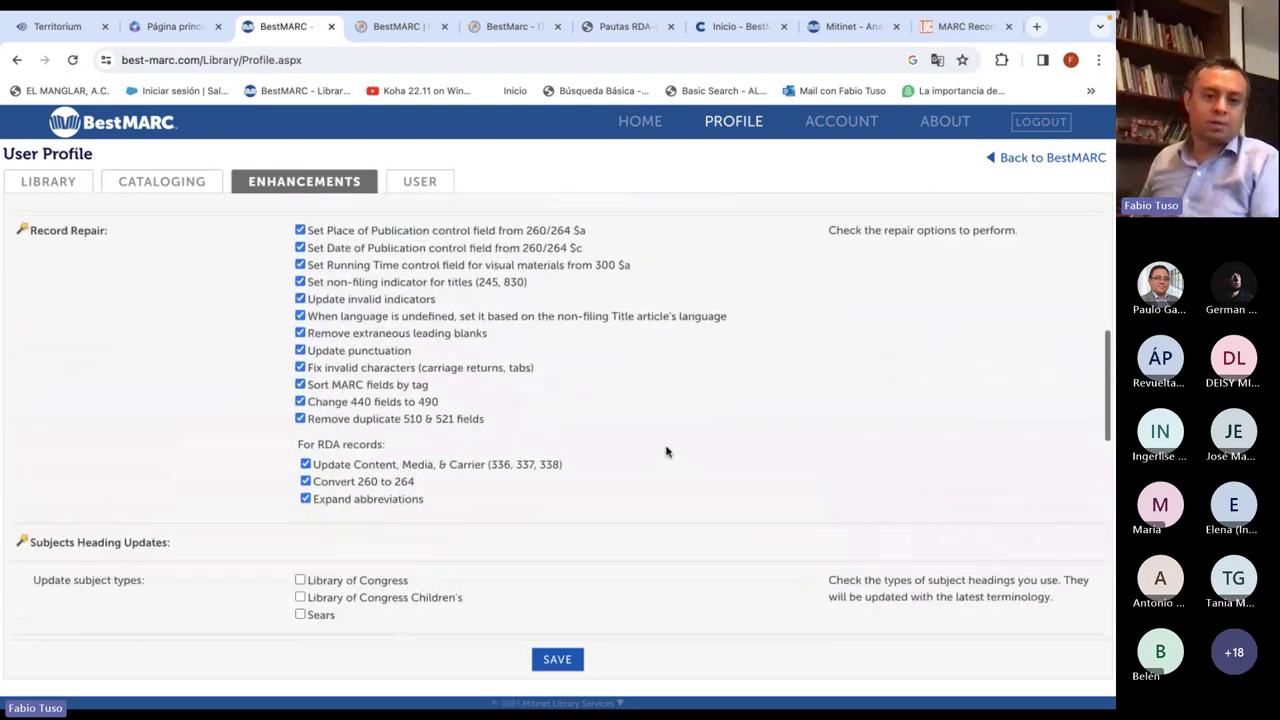
pyautogui.scroll(2, 665, 454)
pyautogui.click(557, 659)
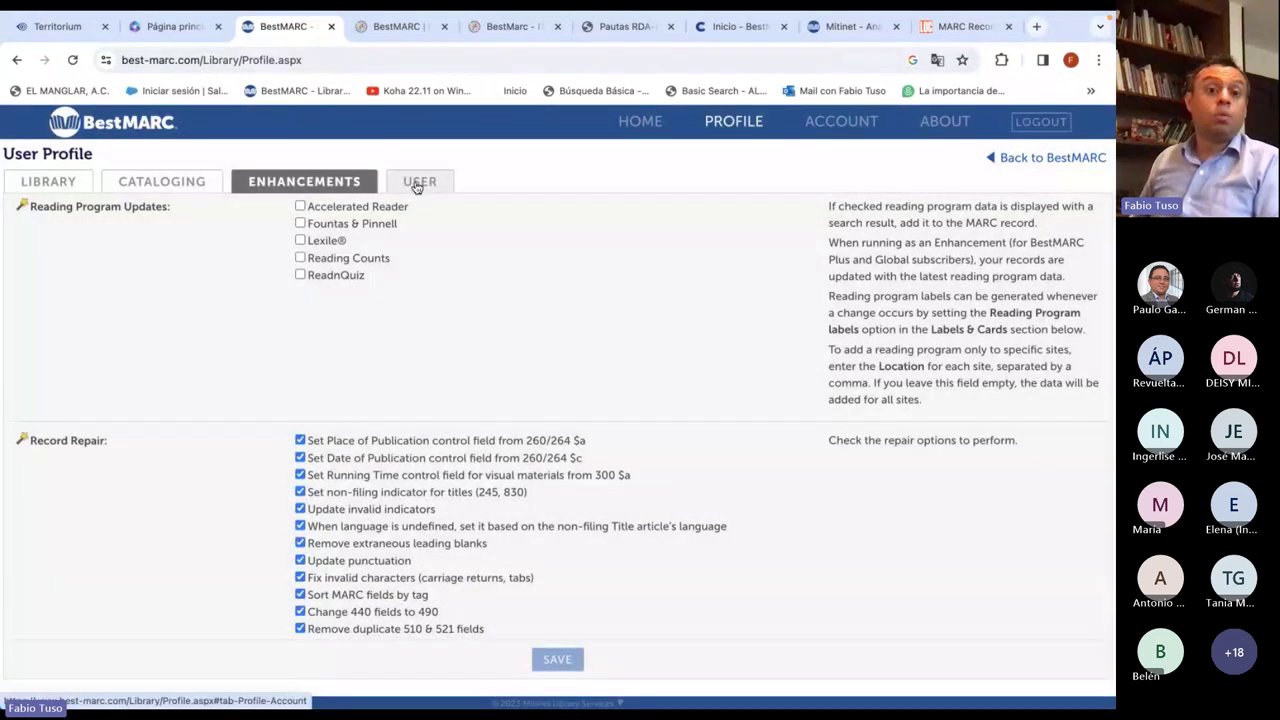
# Review the profile's user settings and the account's license, contacts, users, usage statistics and activity log
pyautogui.click(419, 181)
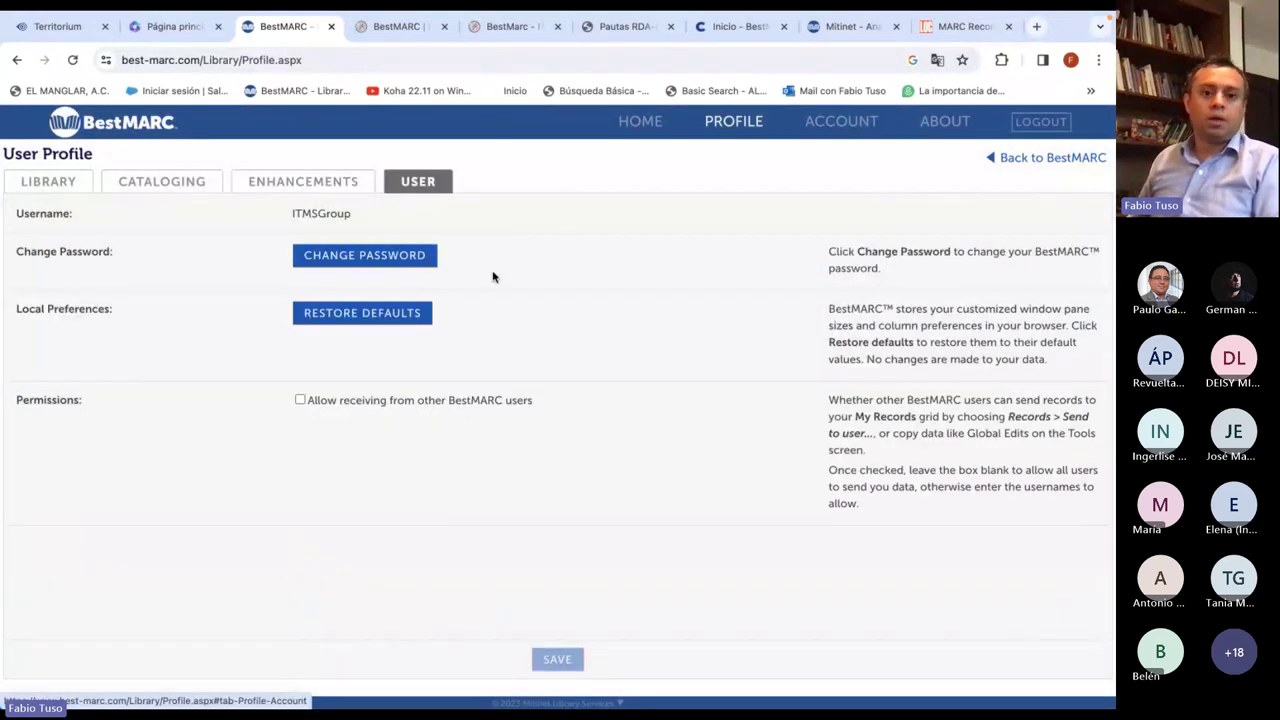
pyautogui.click(838, 122)
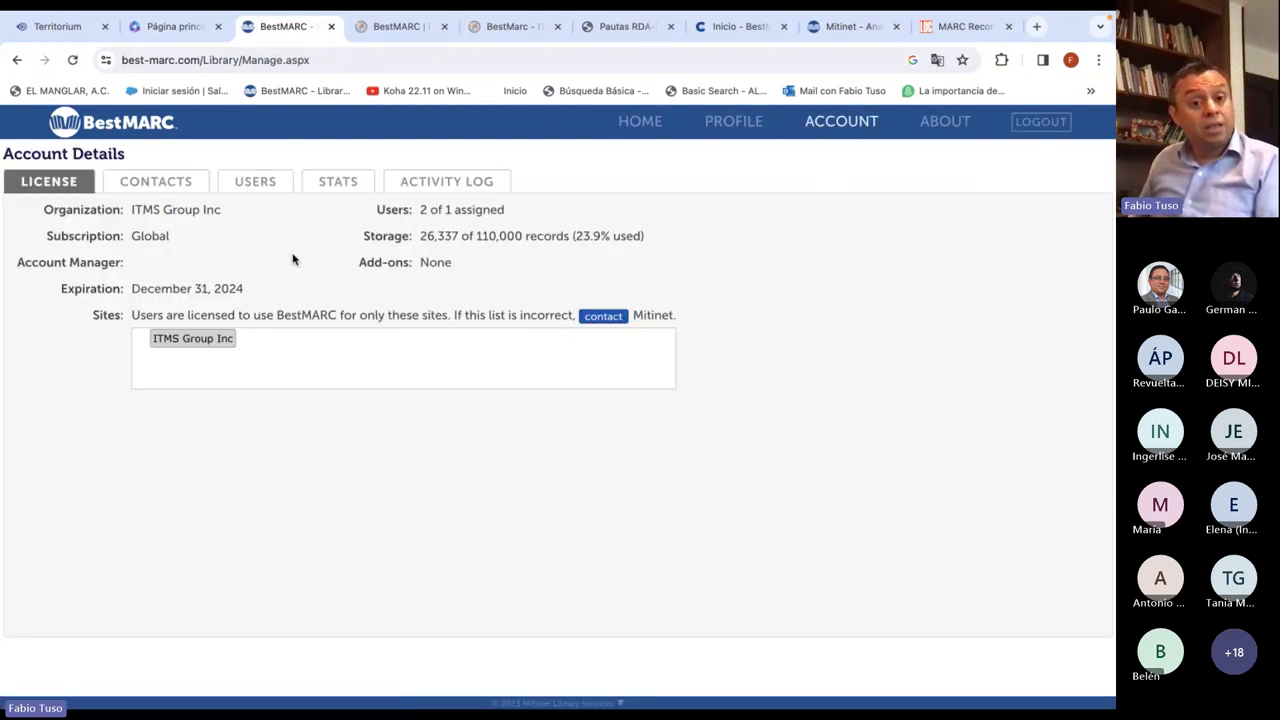
pyautogui.click(163, 190)
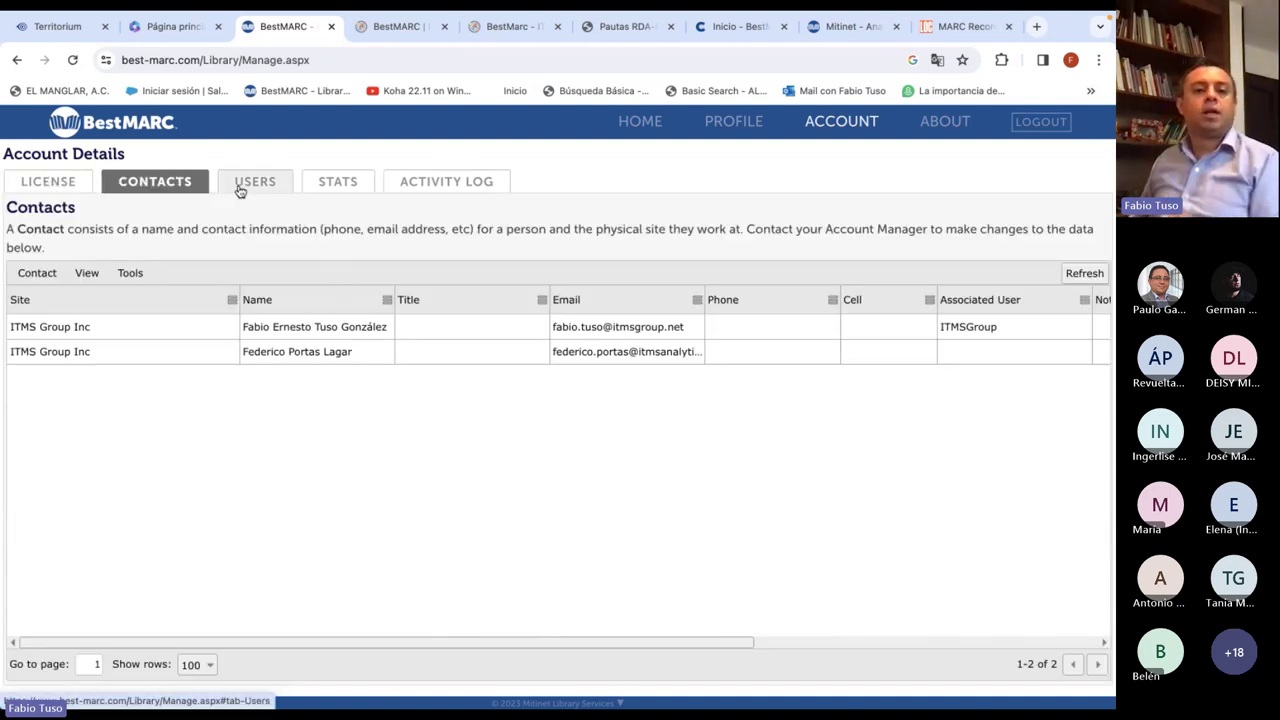
pyautogui.click(240, 189)
pyautogui.click(314, 189)
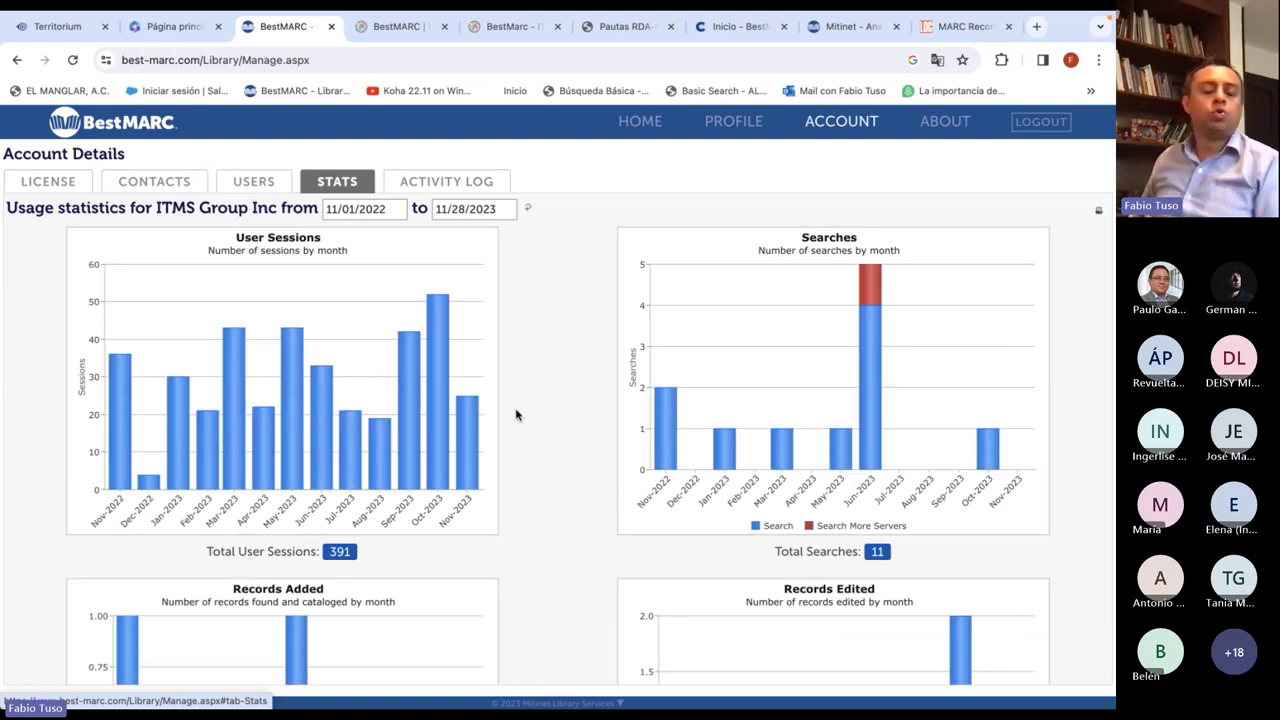
pyautogui.scroll(-1, 517, 416)
pyautogui.click(450, 185)
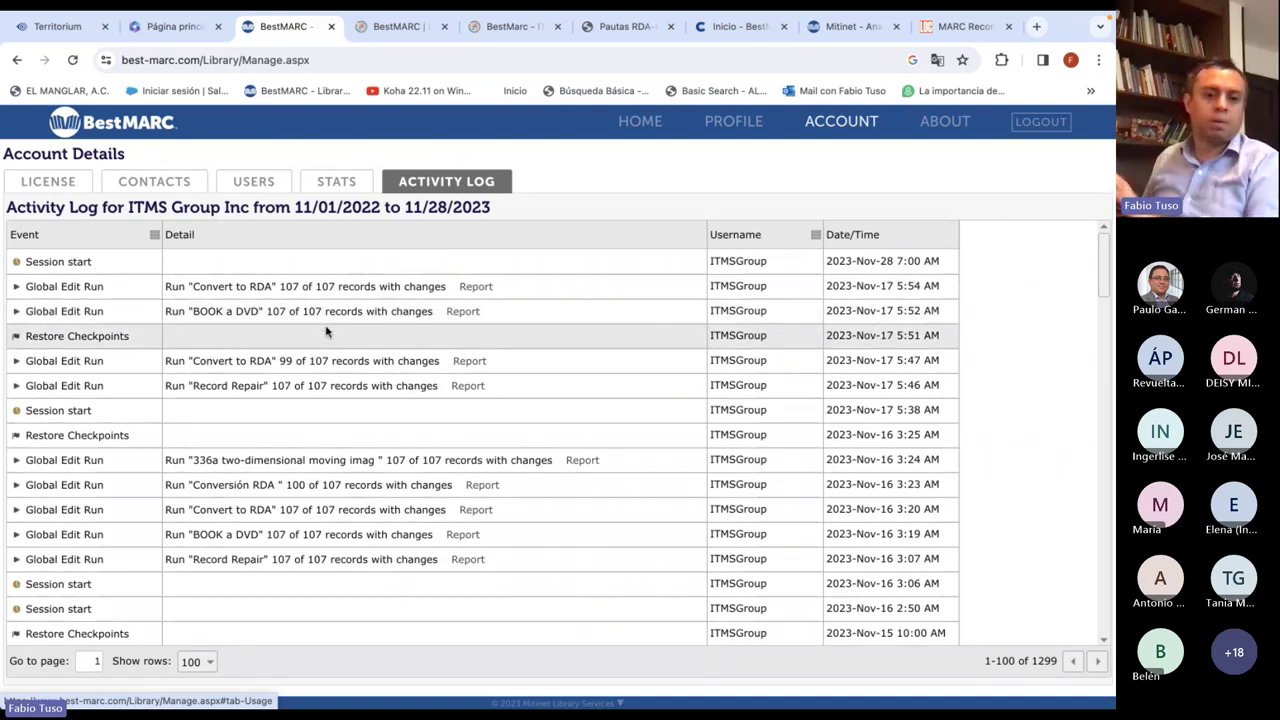
# Open the BestMARC User Guide and look through its Subject Explorer topic
pyautogui.click(950, 124)
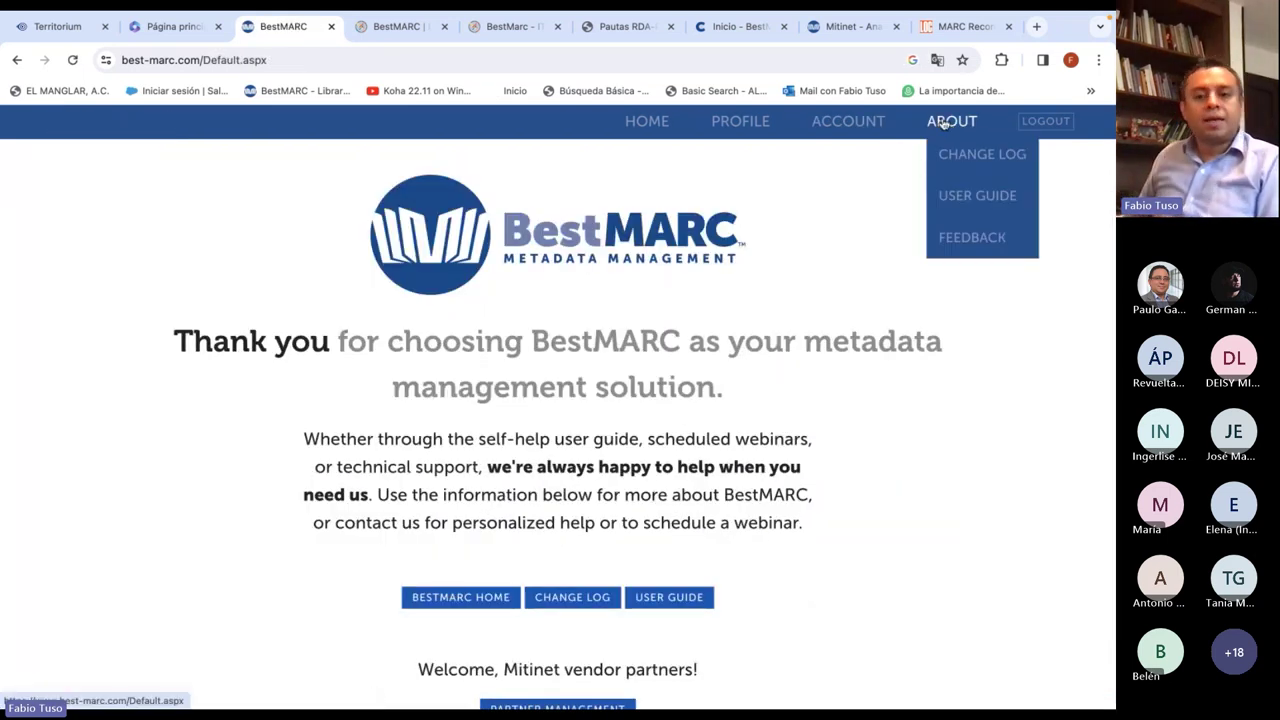
pyautogui.click(969, 196)
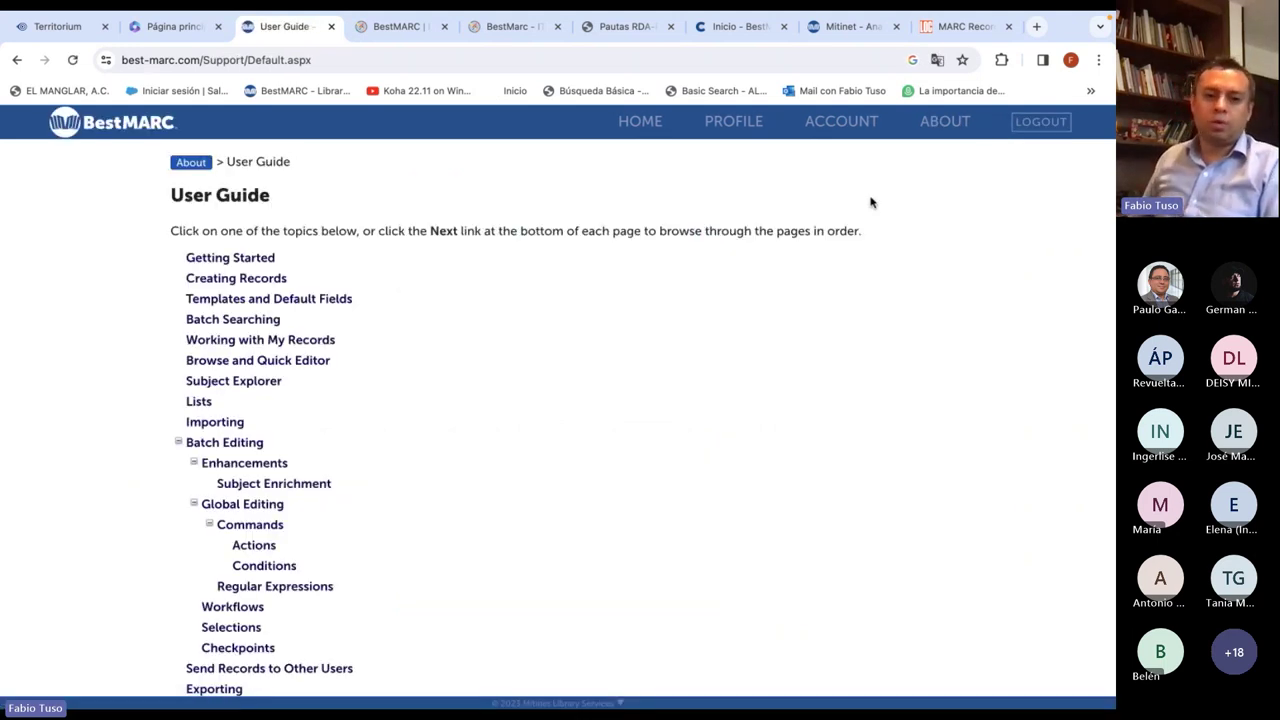
pyautogui.scroll(-1, 400, 386)
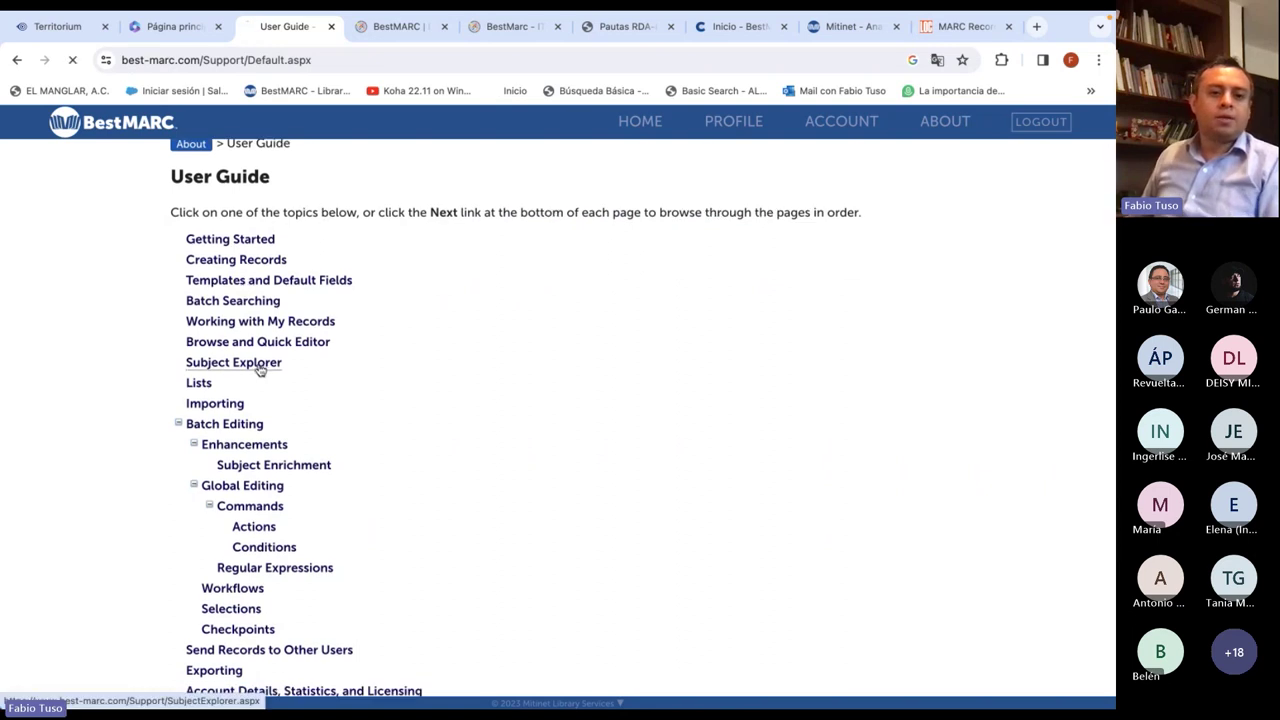
pyautogui.scroll(-4, 609, 372)
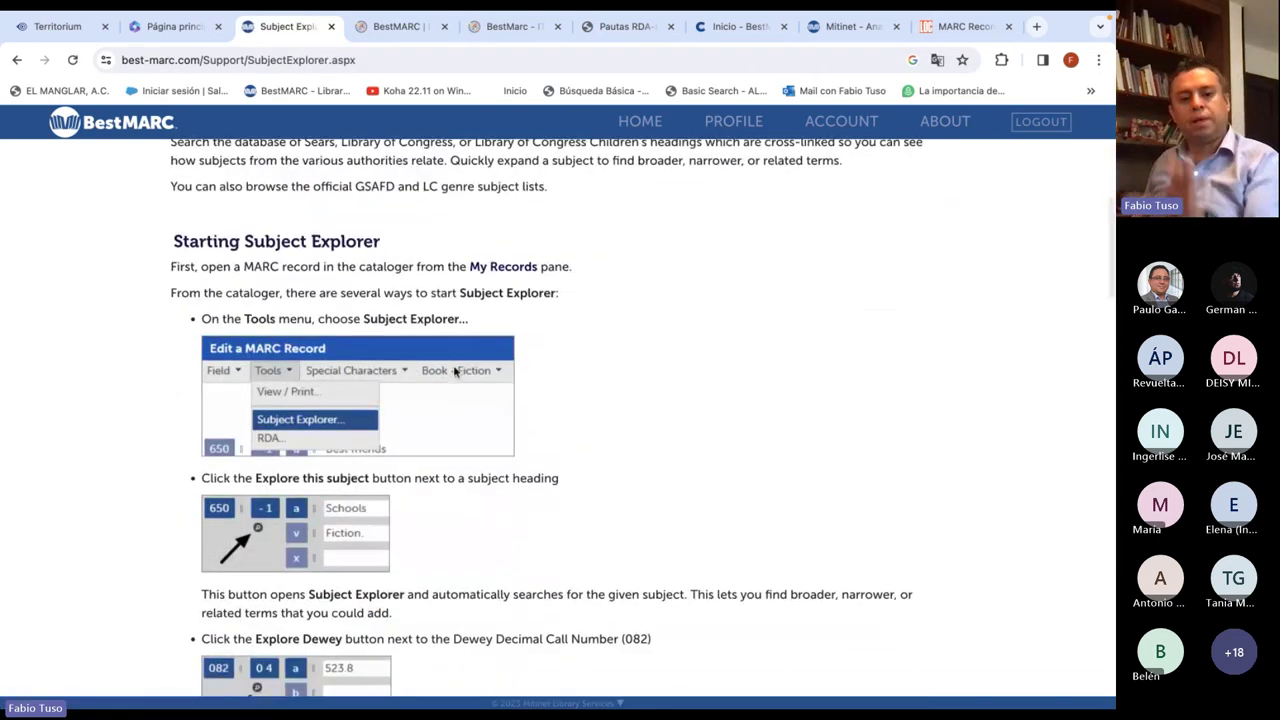
pyautogui.scroll(-8, 402, 411)
pyautogui.scroll(-12, 406, 413)
pyautogui.scroll(9, 420, 405)
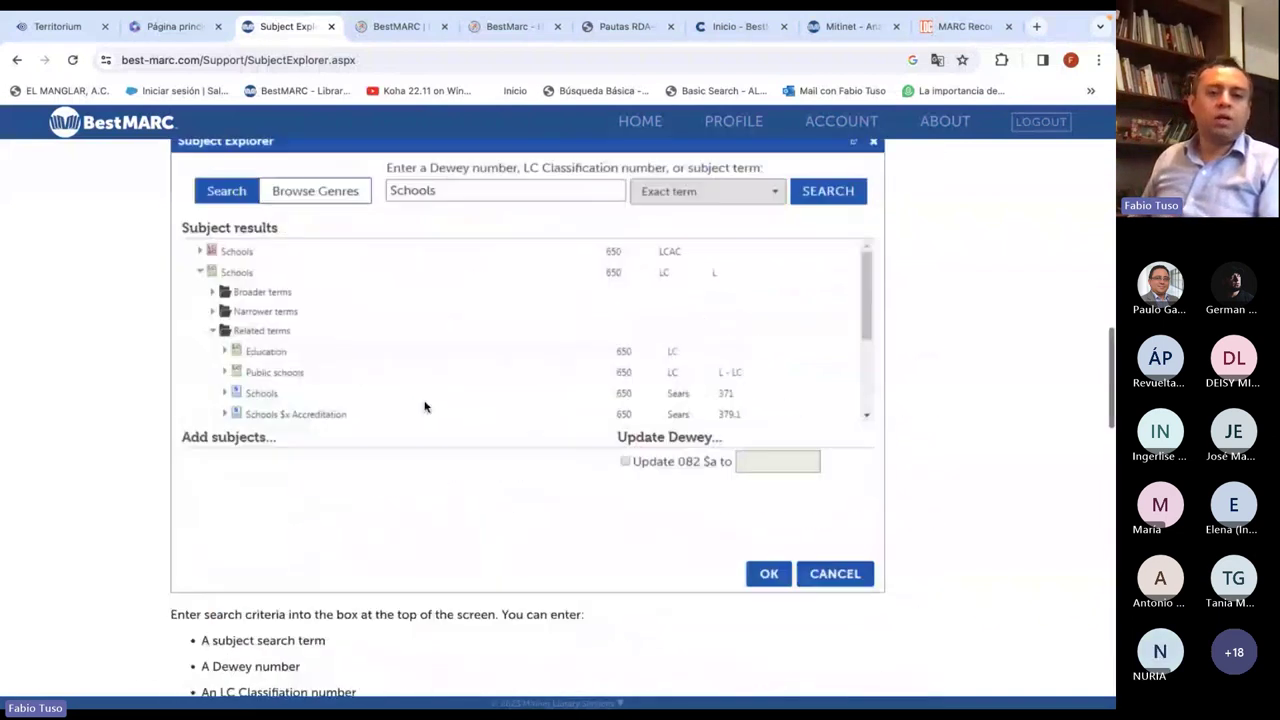
pyautogui.scroll(15, 425, 403)
# Open the User Guide's Global Editing topic and read about creating, modifying and previewing global edits
pyautogui.click(259, 164)
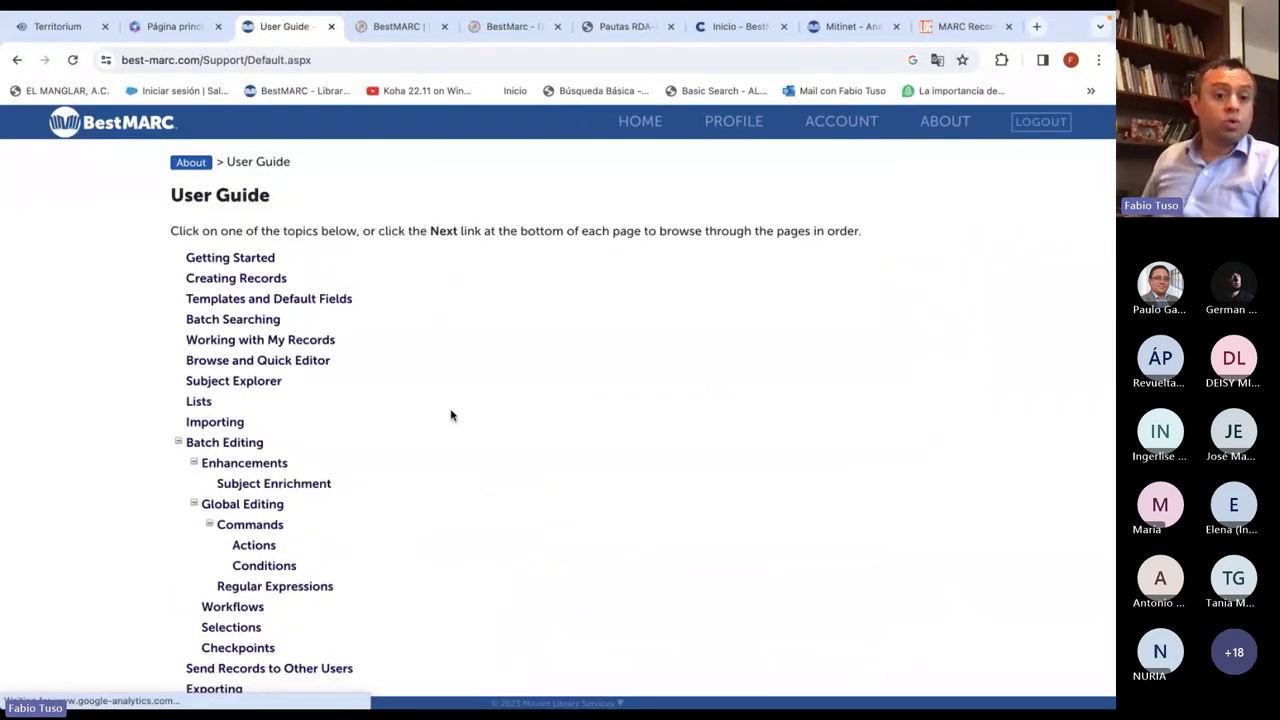
pyautogui.click(264, 505)
pyautogui.scroll(-3, 525, 396)
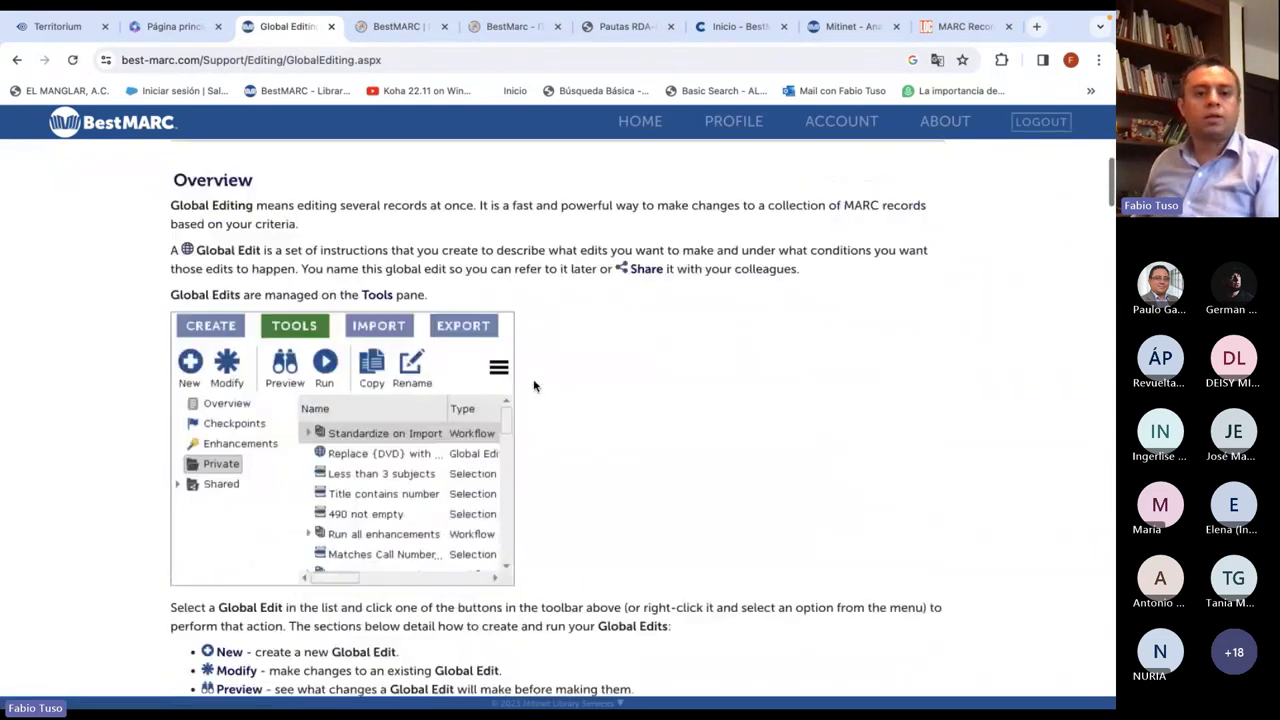
pyautogui.scroll(-7, 525, 396)
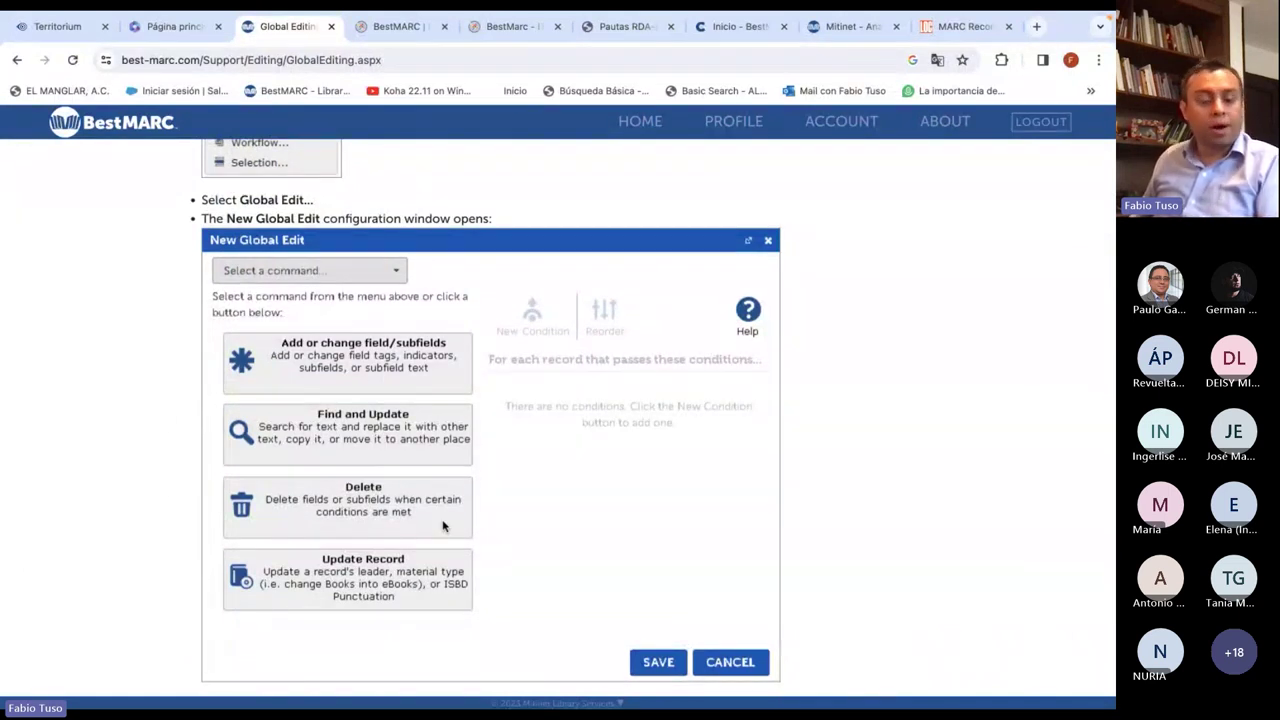
pyautogui.scroll(-1, 498, 531)
pyautogui.scroll(-5, 498, 531)
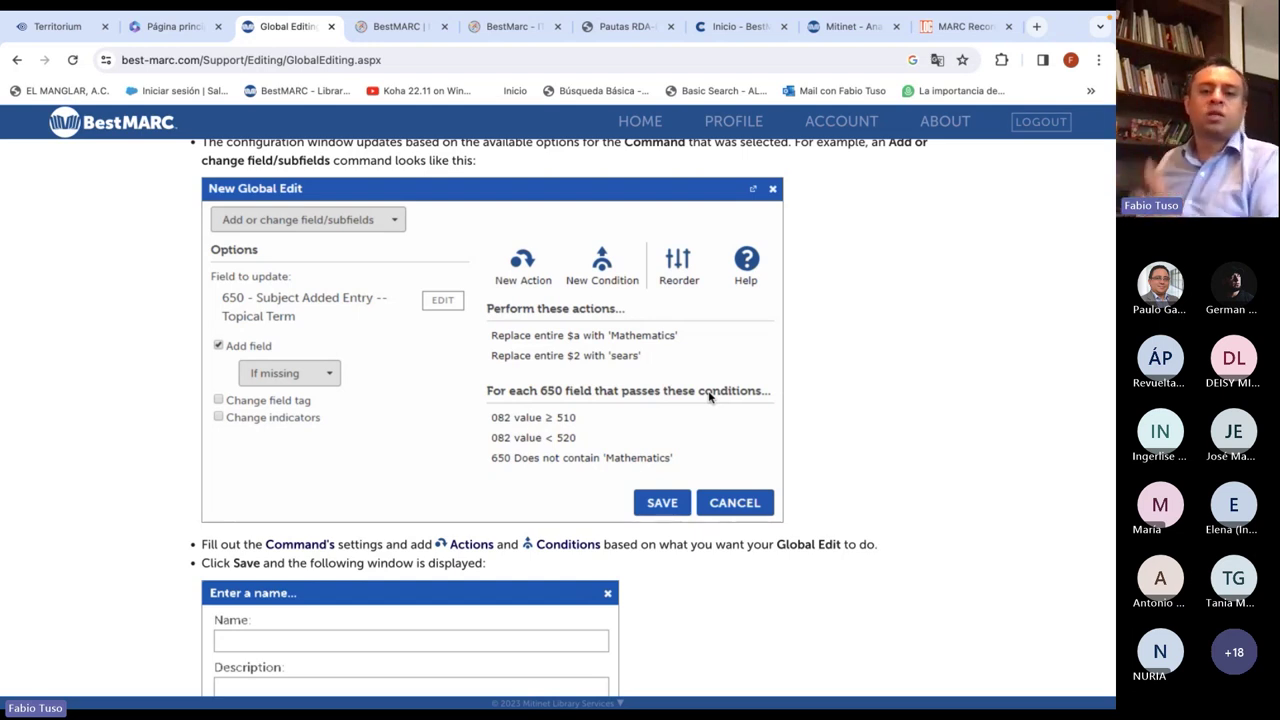
pyautogui.scroll(-6, 710, 398)
pyautogui.scroll(-4, 713, 400)
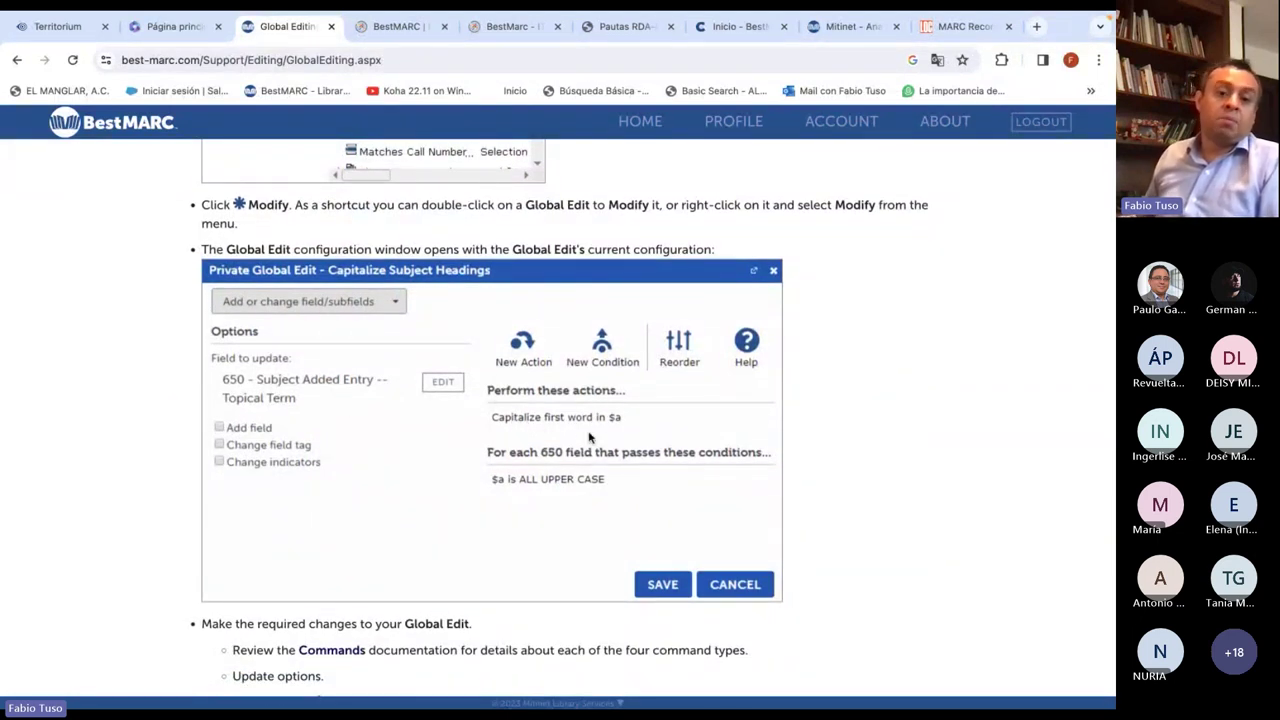
pyautogui.scroll(-8, 634, 428)
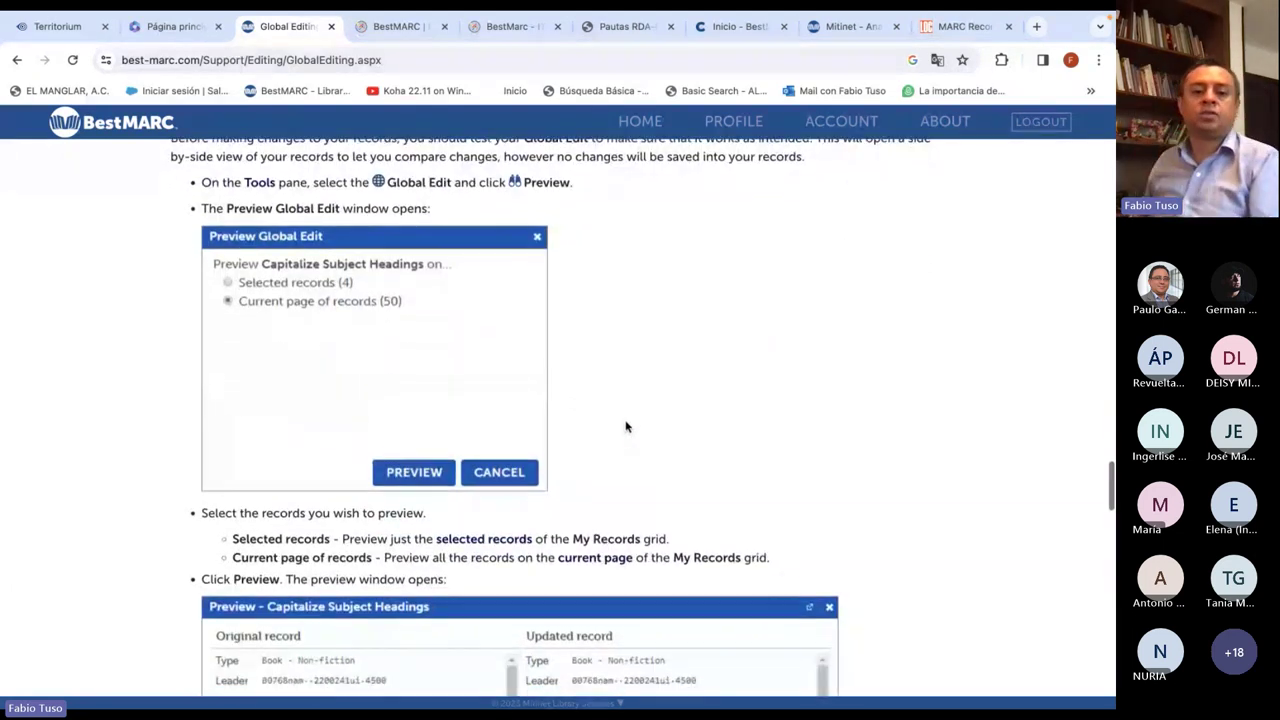
# Read the Global Editing topic's preview section, comparing original and updated records in the Capitalize Subject Headings example
pyautogui.scroll(-5, 625, 427)
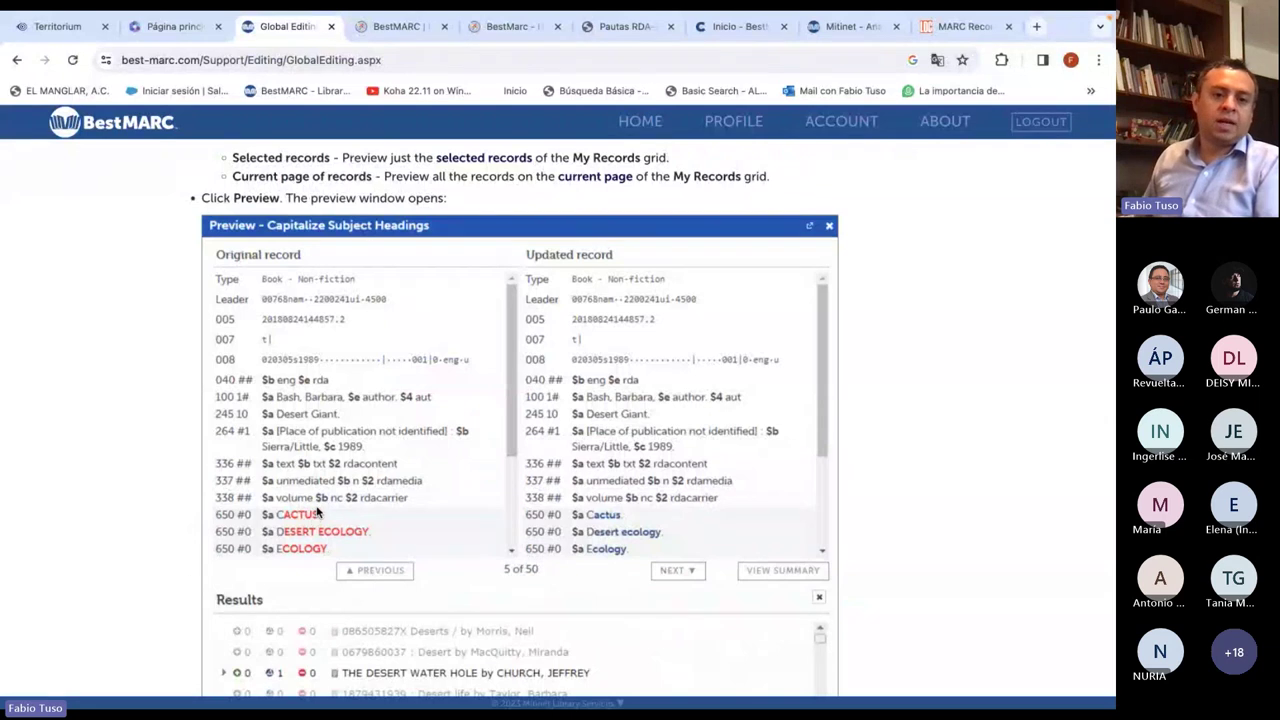
pyautogui.scroll(-1, 314, 510)
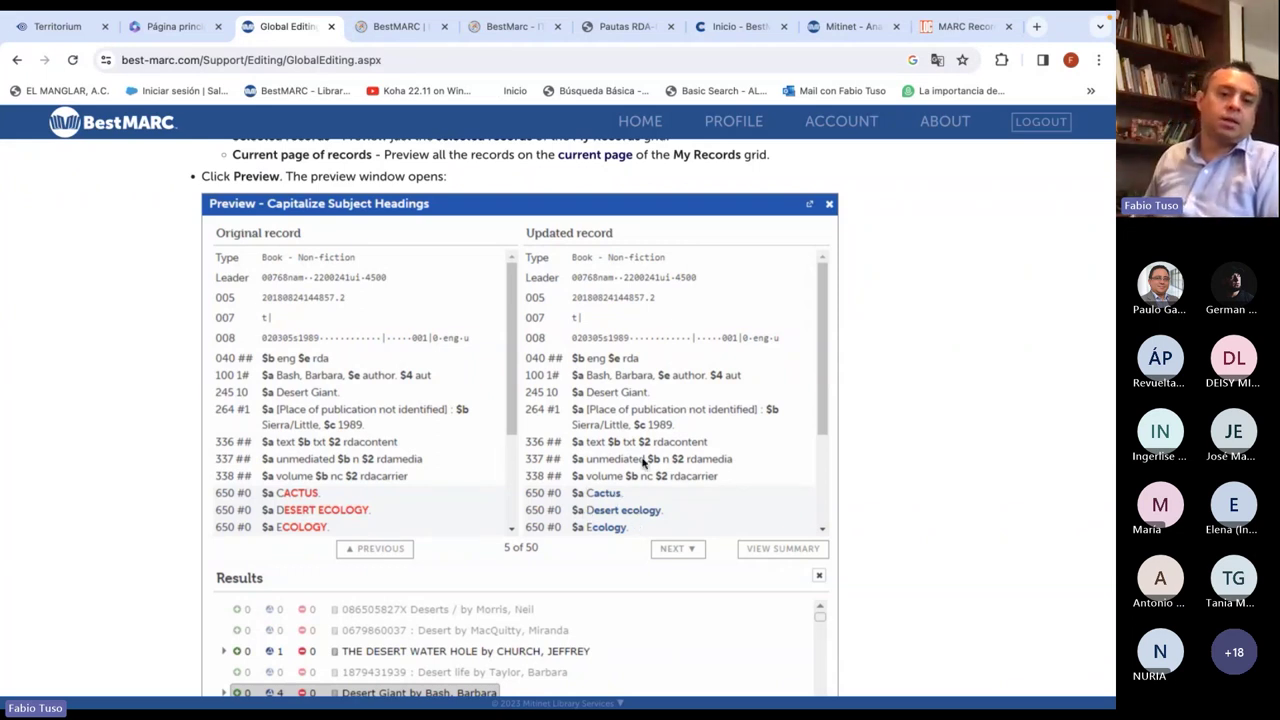
pyautogui.scroll(-1, 643, 462)
pyautogui.scroll(5, 643, 462)
pyautogui.scroll(-4, 638, 480)
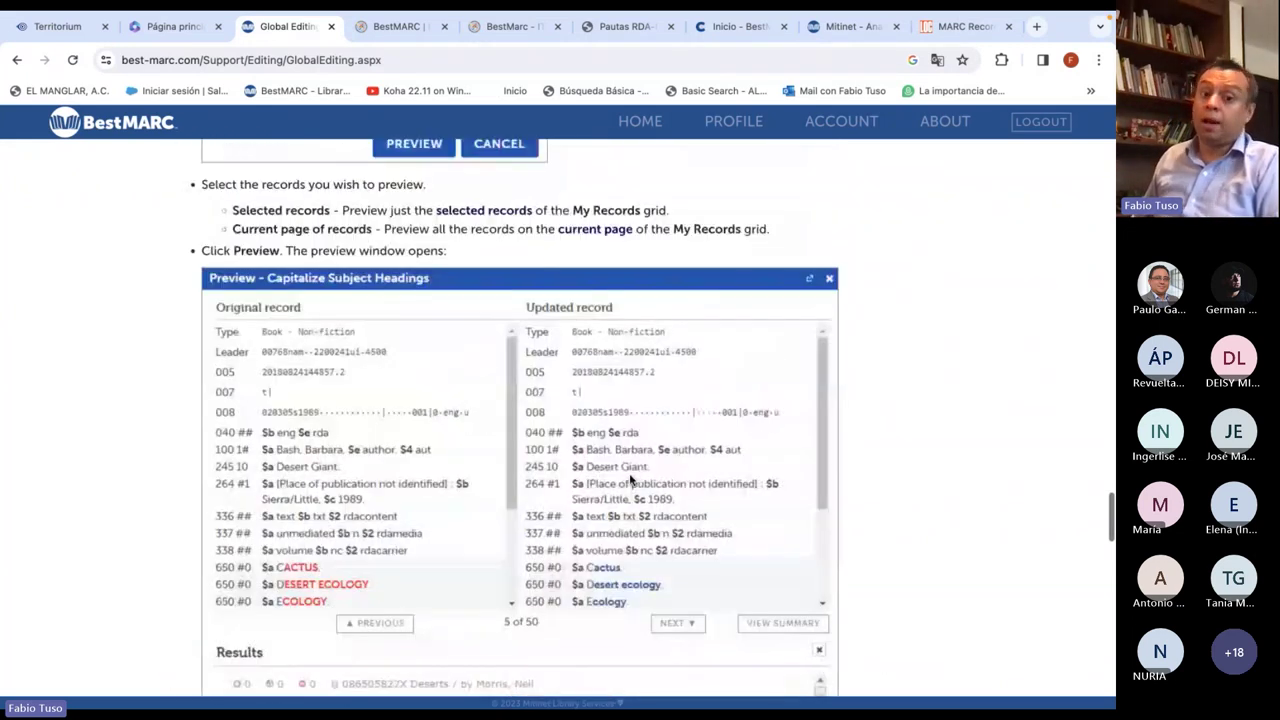
pyautogui.scroll(-1, 448, 458)
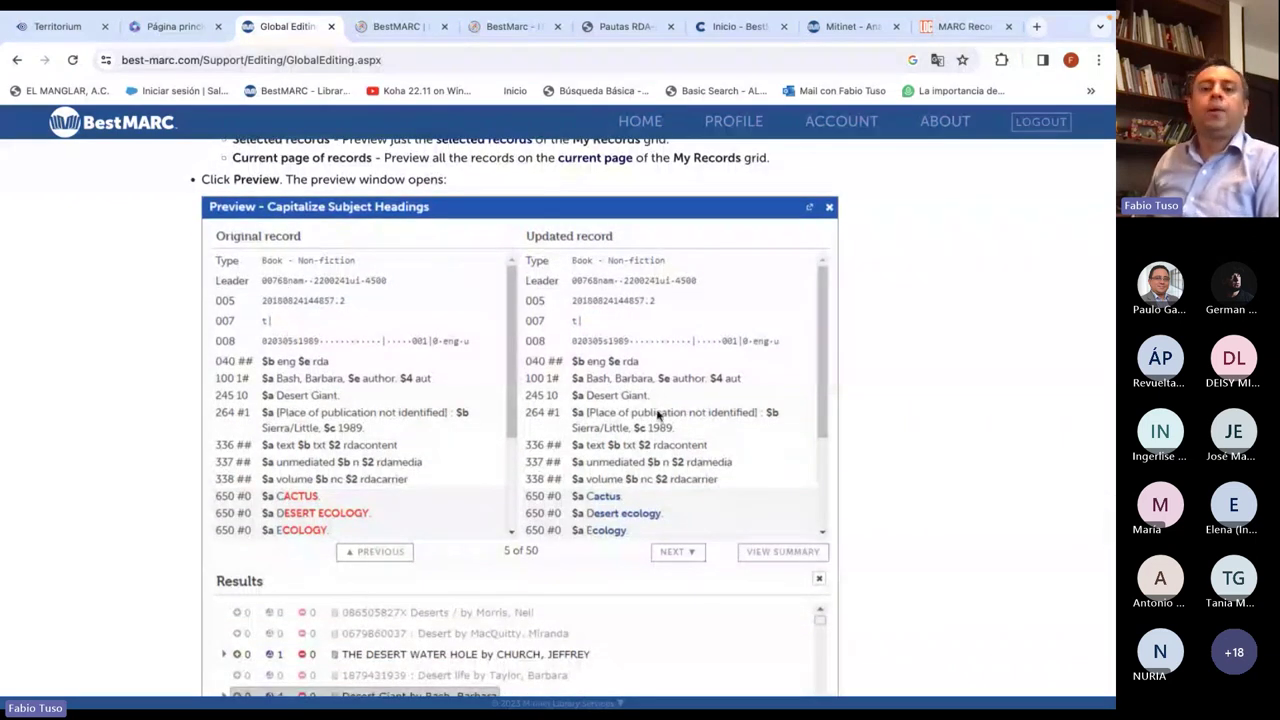
pyautogui.scroll(-7, 517, 400)
pyautogui.scroll(-1, 534, 400)
pyautogui.scroll(20, 637, 391)
pyautogui.scroll(10, 644, 386)
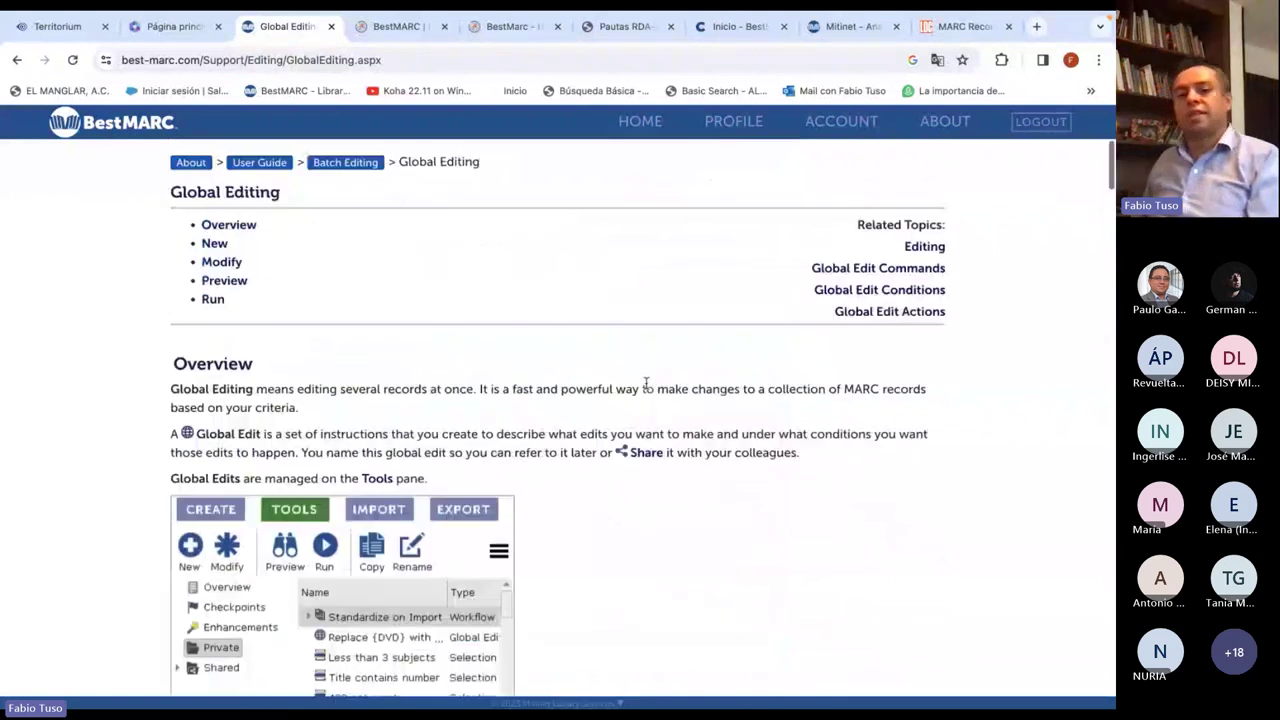
# Look through the User Guide's Lists topic and return to the BestMARC home page
pyautogui.click(255, 162)
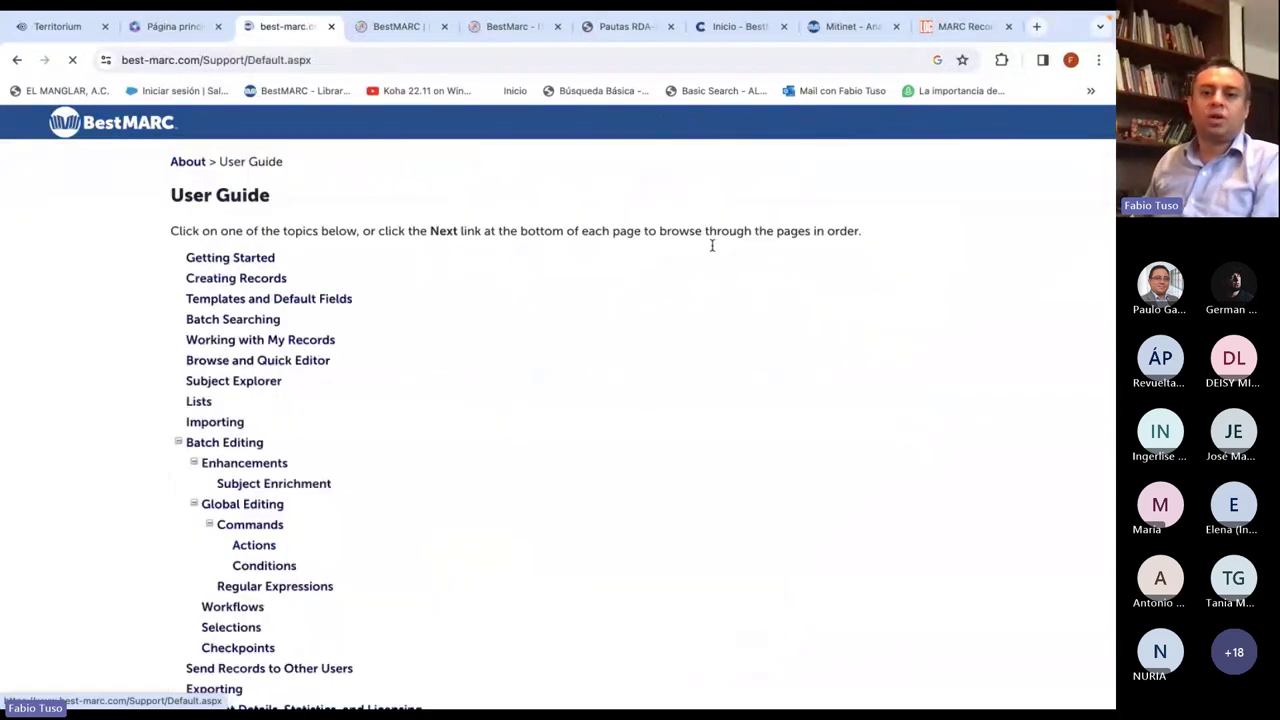
pyautogui.scroll(-1, 200, 350)
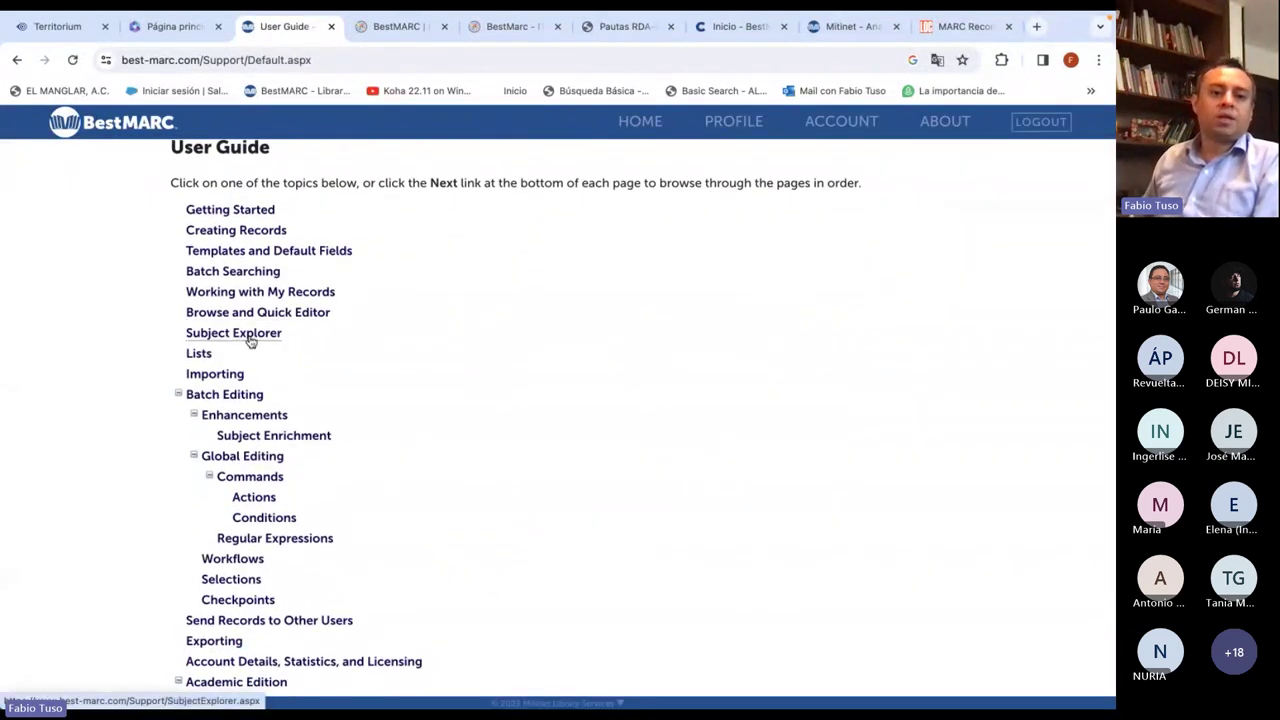
pyautogui.click(199, 354)
pyautogui.scroll(-8, 538, 380)
pyautogui.scroll(6, 606, 372)
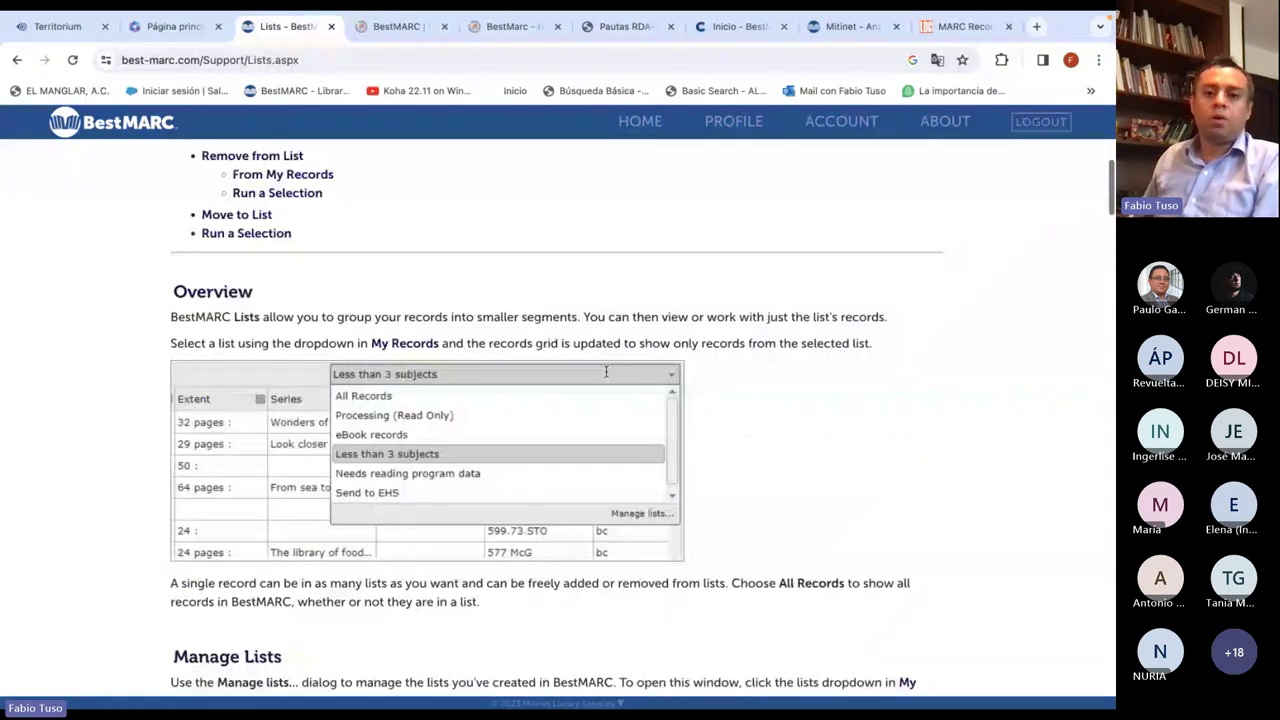
pyautogui.scroll(3, 606, 372)
pyautogui.click(638, 124)
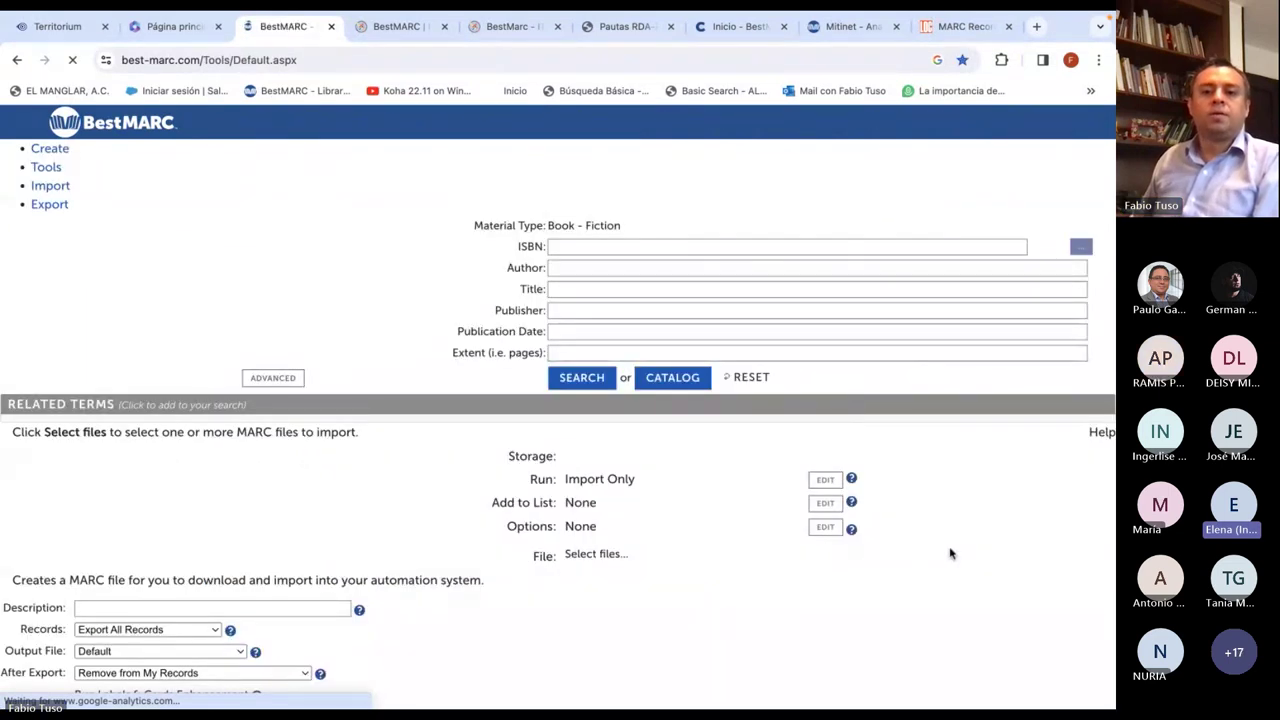
# Switch to Microsoft Teams and read the meeting chat's questions about including the Biblioteca Nacional de España
pyautogui.press('super+Tab')
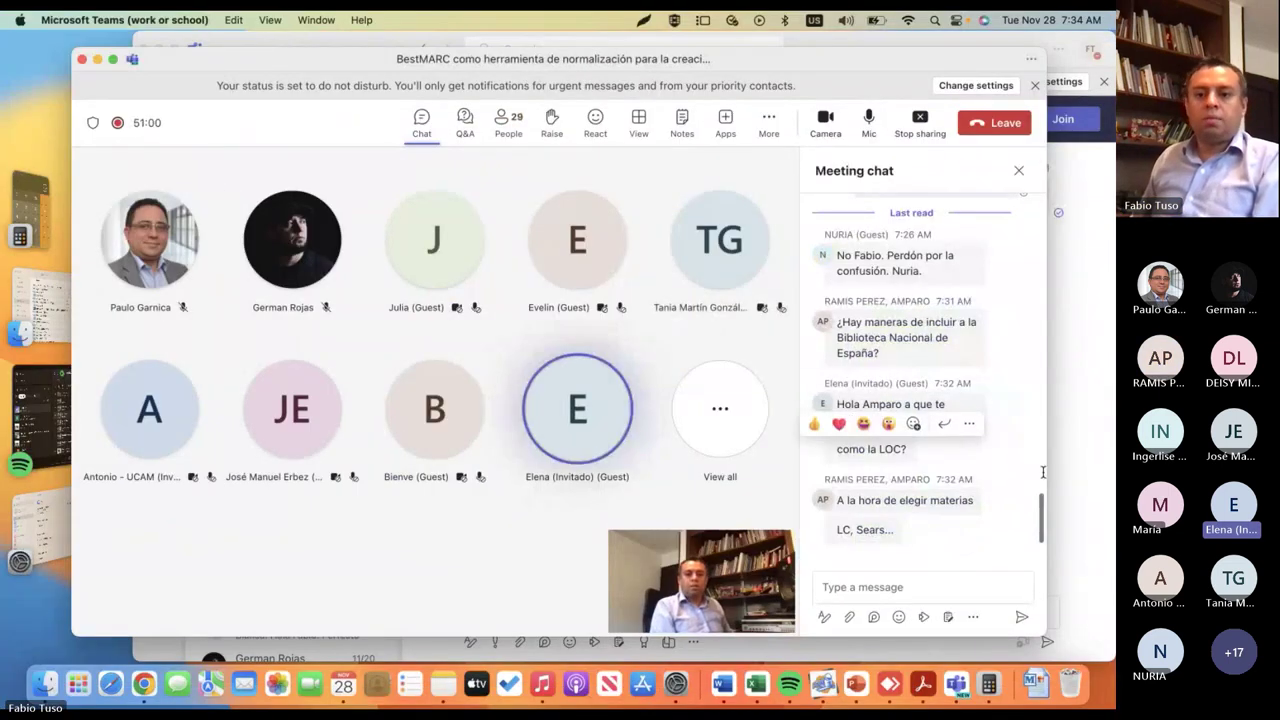
pyautogui.scroll(3, 1001, 494)
pyautogui.scroll(1, 996, 478)
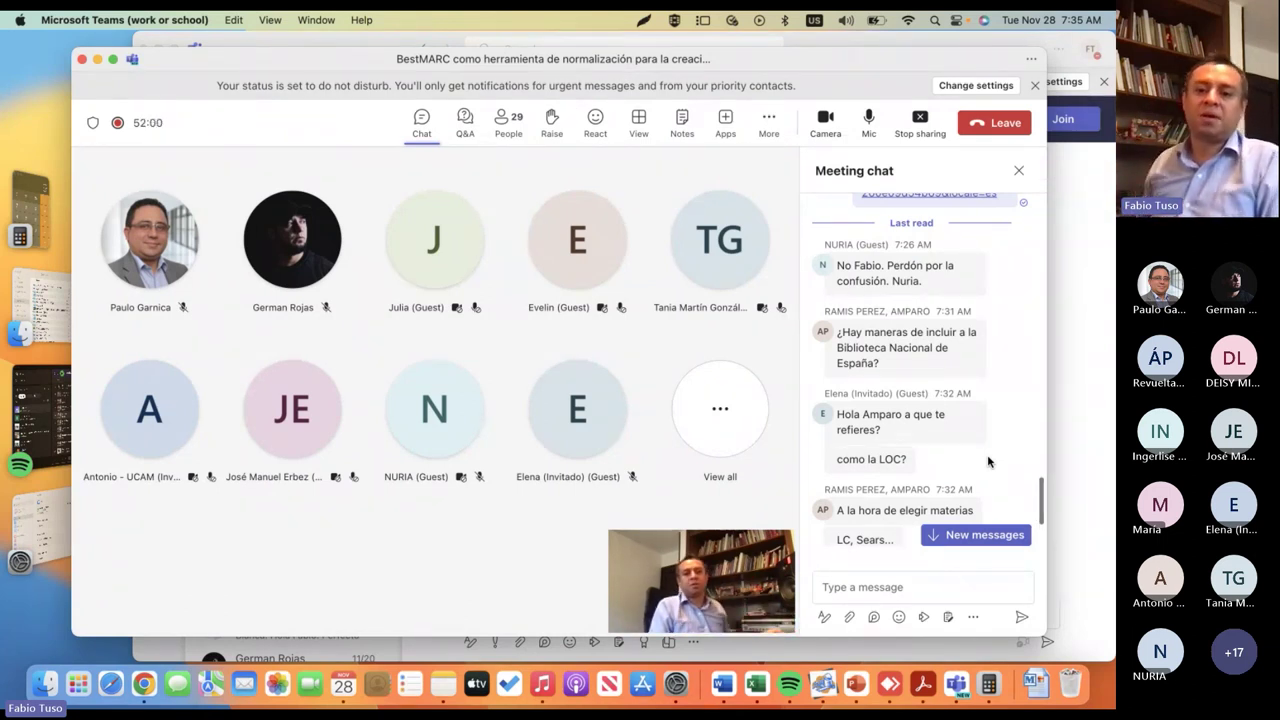
pyautogui.scroll(-2, 985, 440)
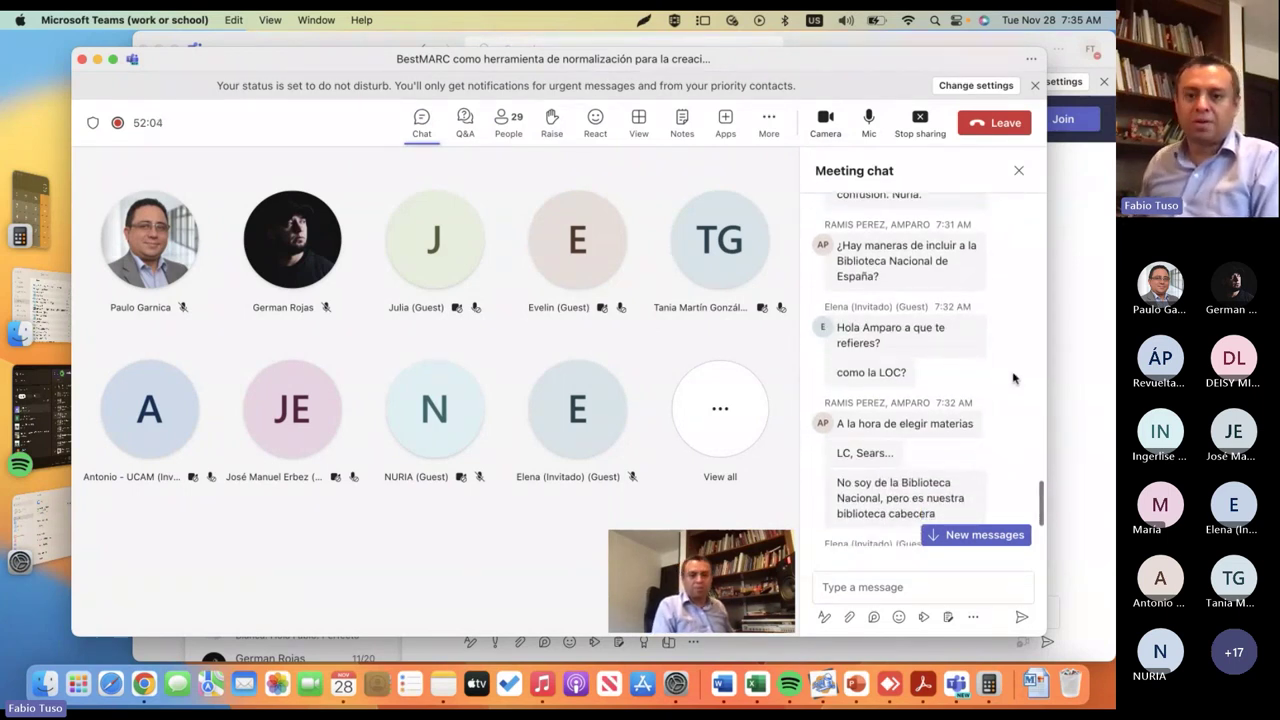
pyautogui.scroll(-2, 1013, 381)
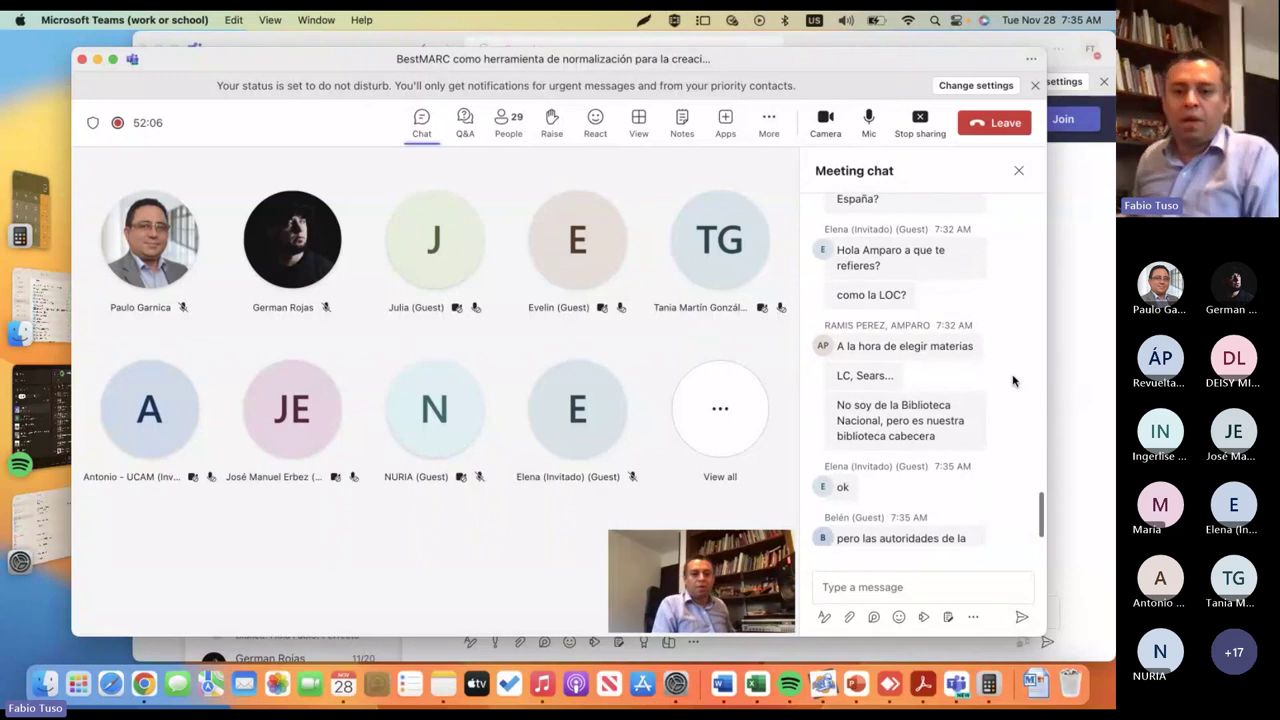
pyautogui.scroll(1, 1012, 378)
pyautogui.scroll(-2, 1008, 385)
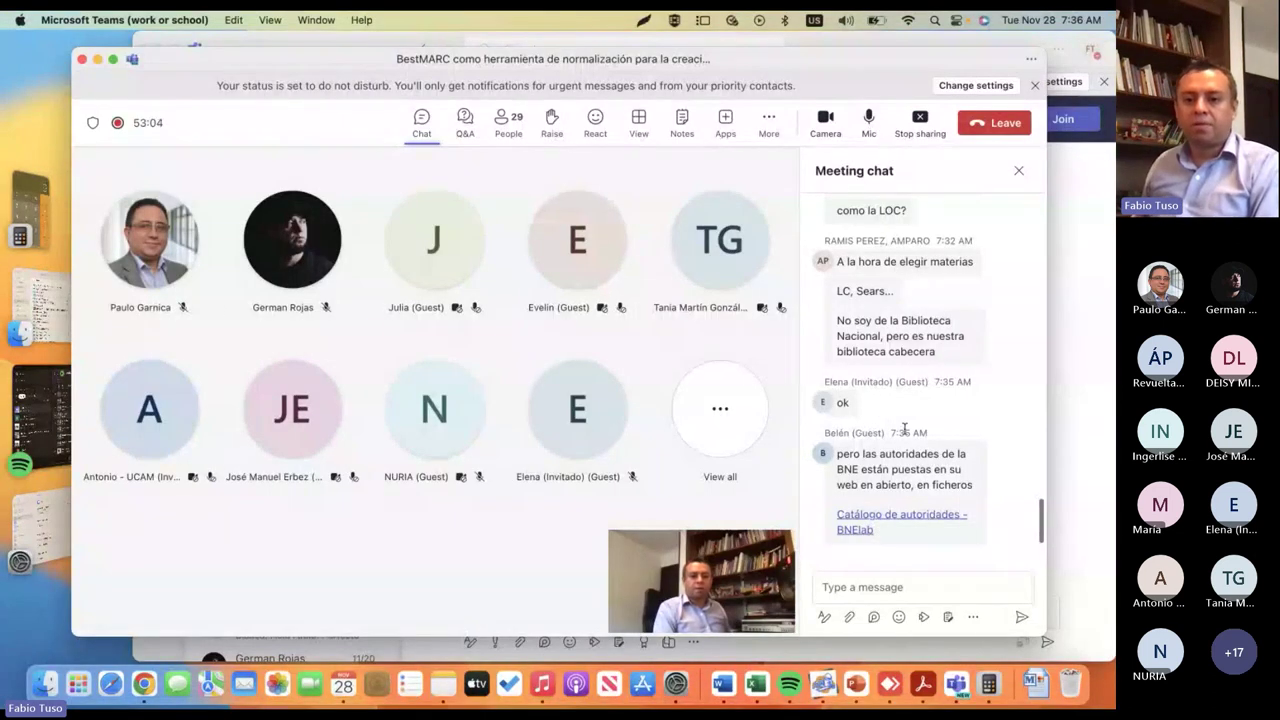
# Open the BNElab authority catalogue link from the chat and examine its available data and formats
pyautogui.click(866, 525)
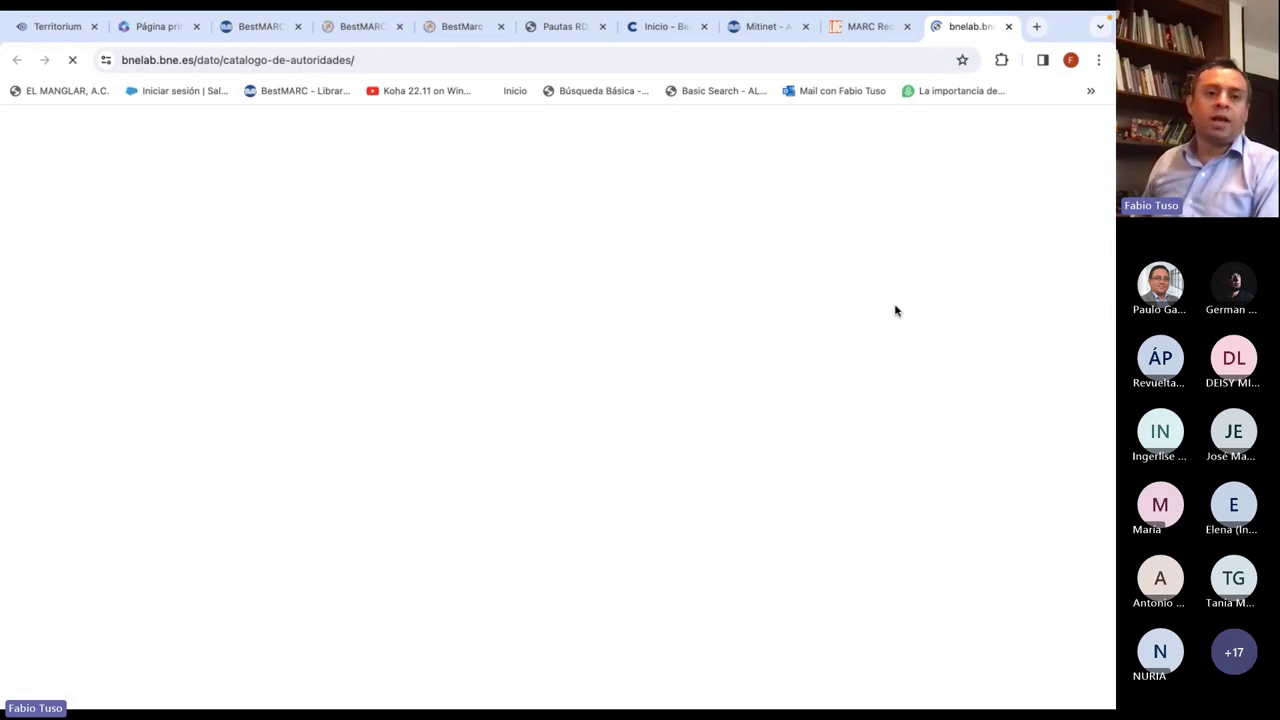
pyautogui.scroll(-3, 690, 331)
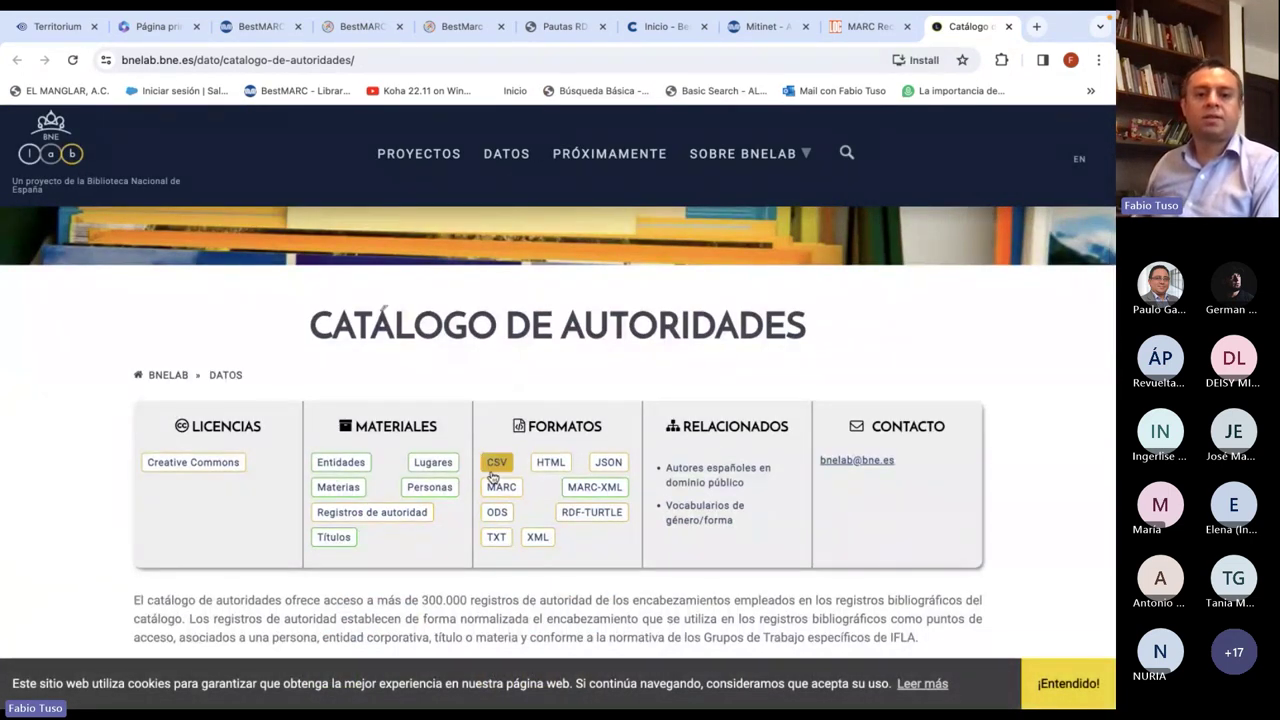
pyautogui.scroll(-1, 568, 490)
pyautogui.scroll(-5, 566, 490)
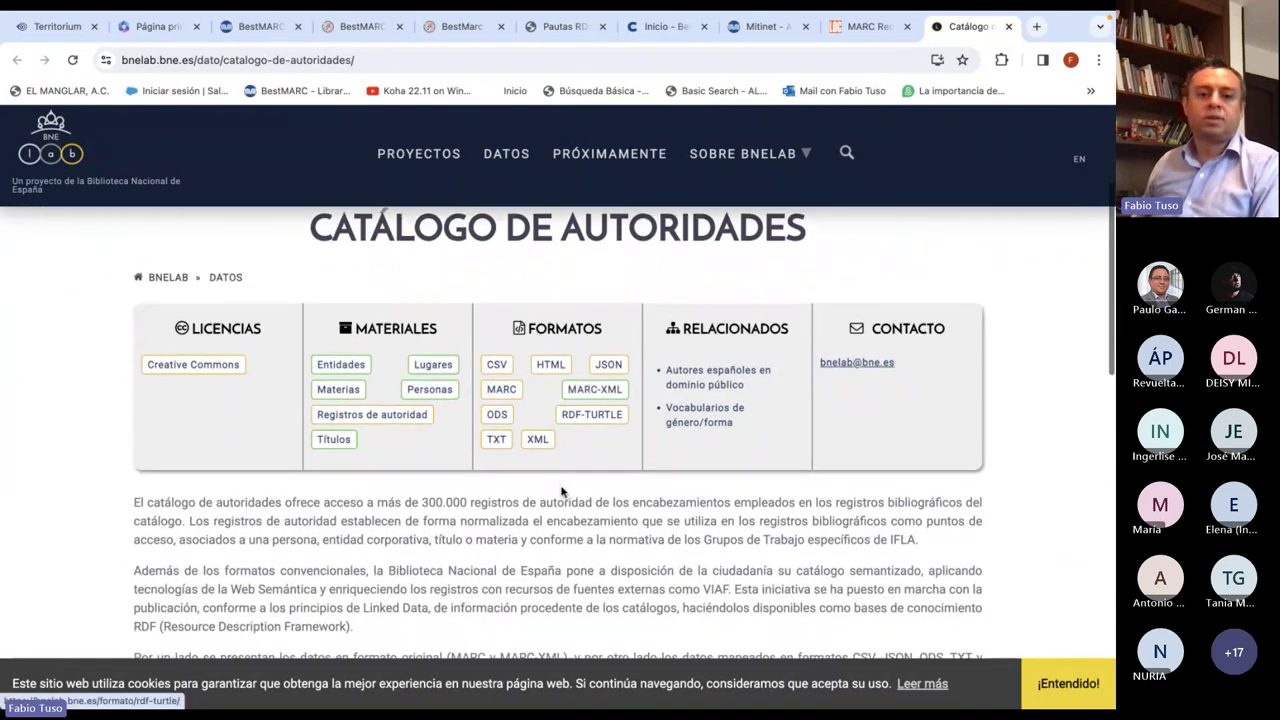
pyautogui.scroll(-2, 563, 485)
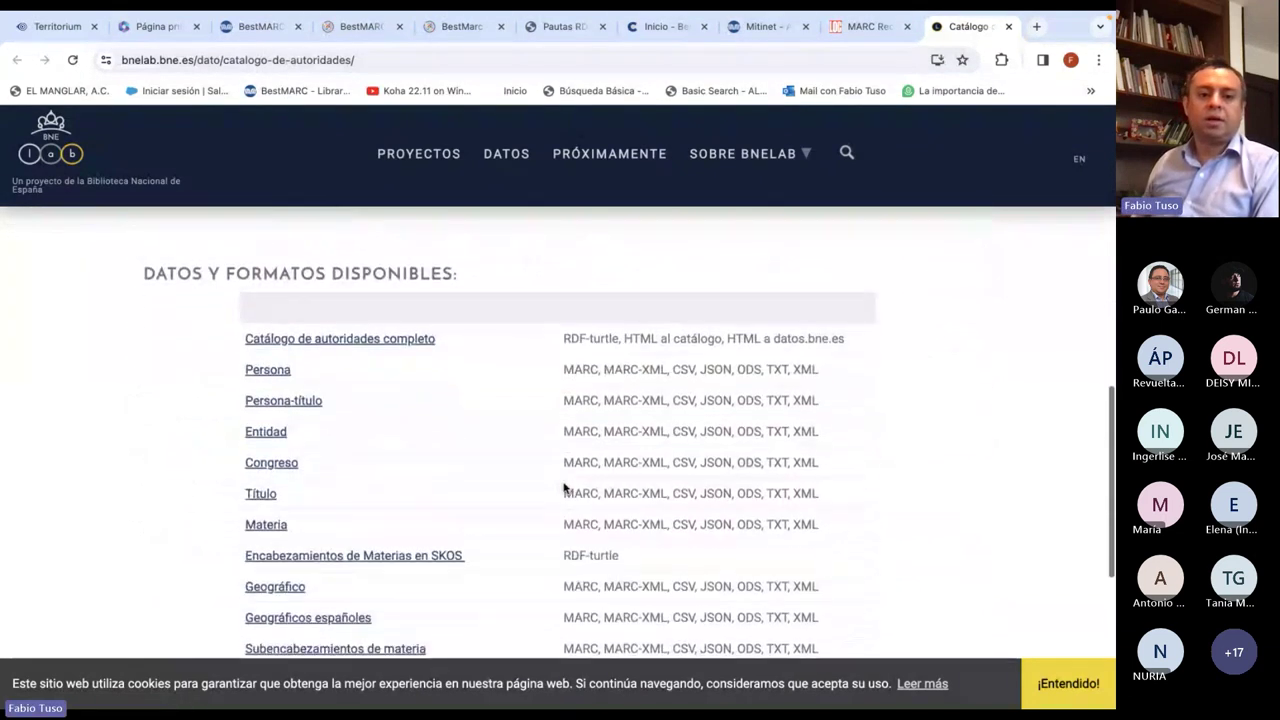
pyautogui.scroll(-1, 500, 453)
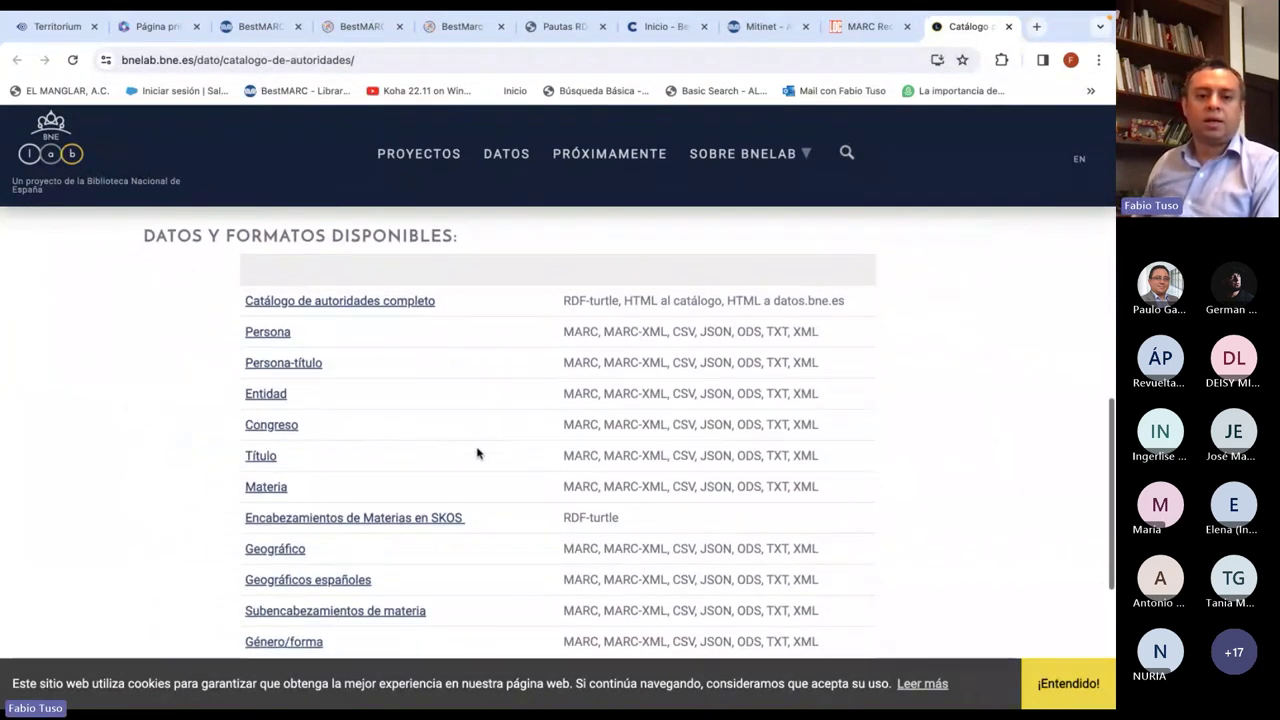
# Try to open the Persona and Materia authority datasets, returning to the catalogue page after each
pyautogui.click(275, 337)
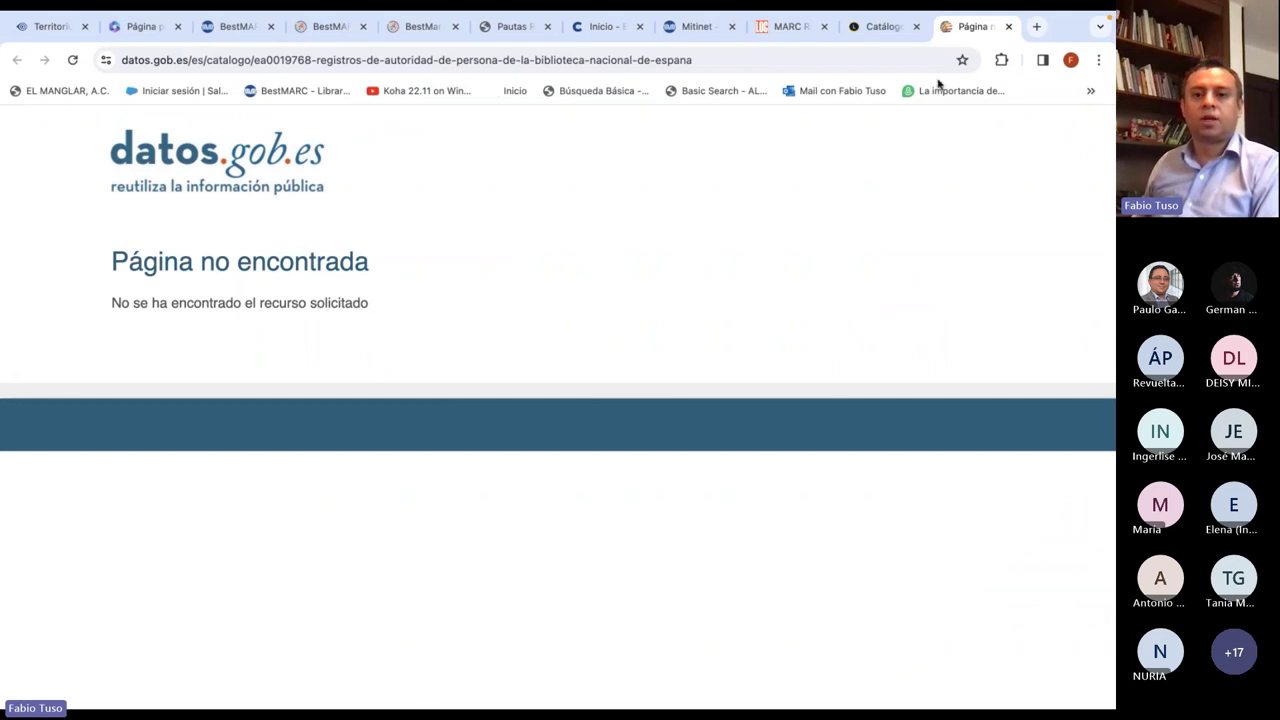
pyautogui.click(890, 27)
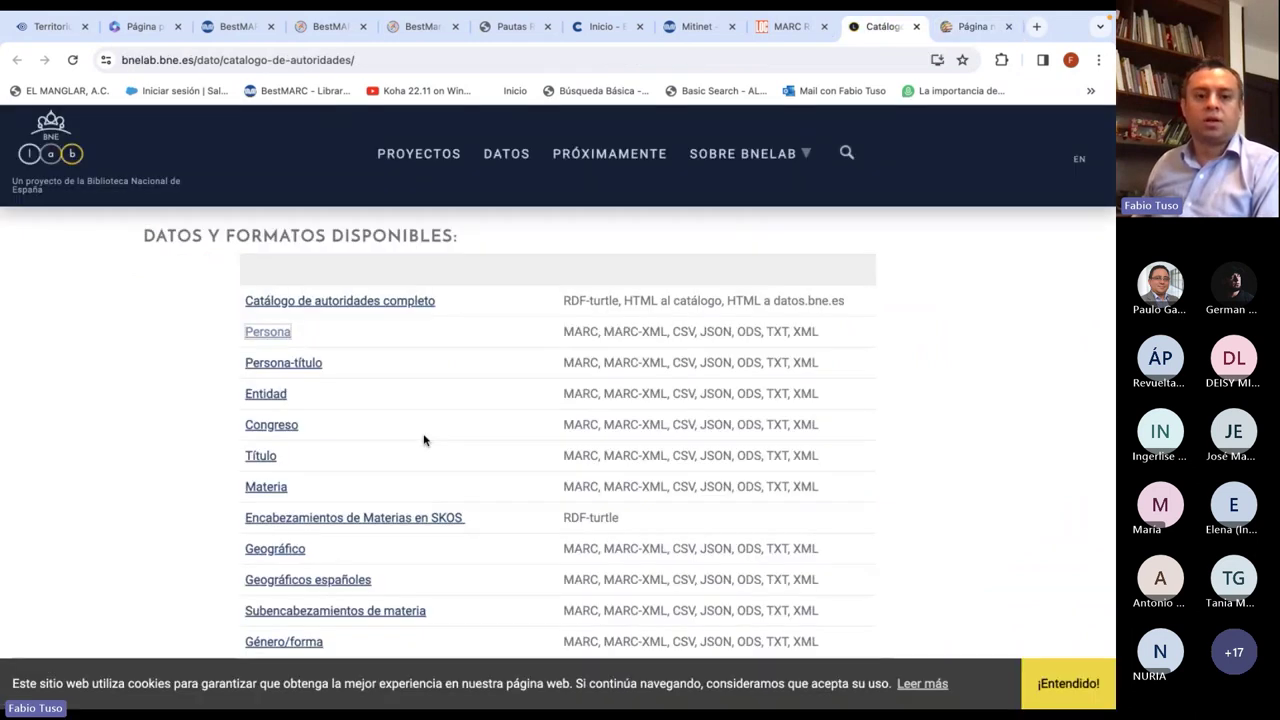
pyautogui.click(265, 488)
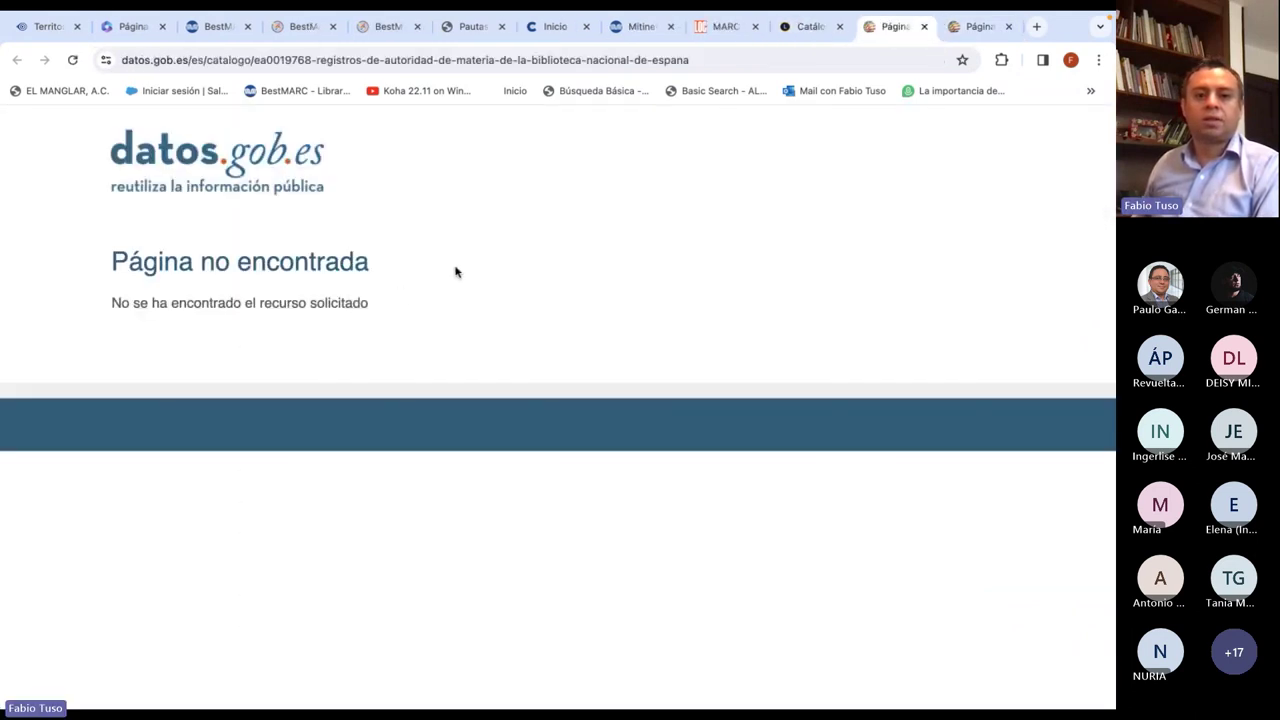
pyautogui.moveTo(179, 263); pyautogui.dragTo(256, 305)
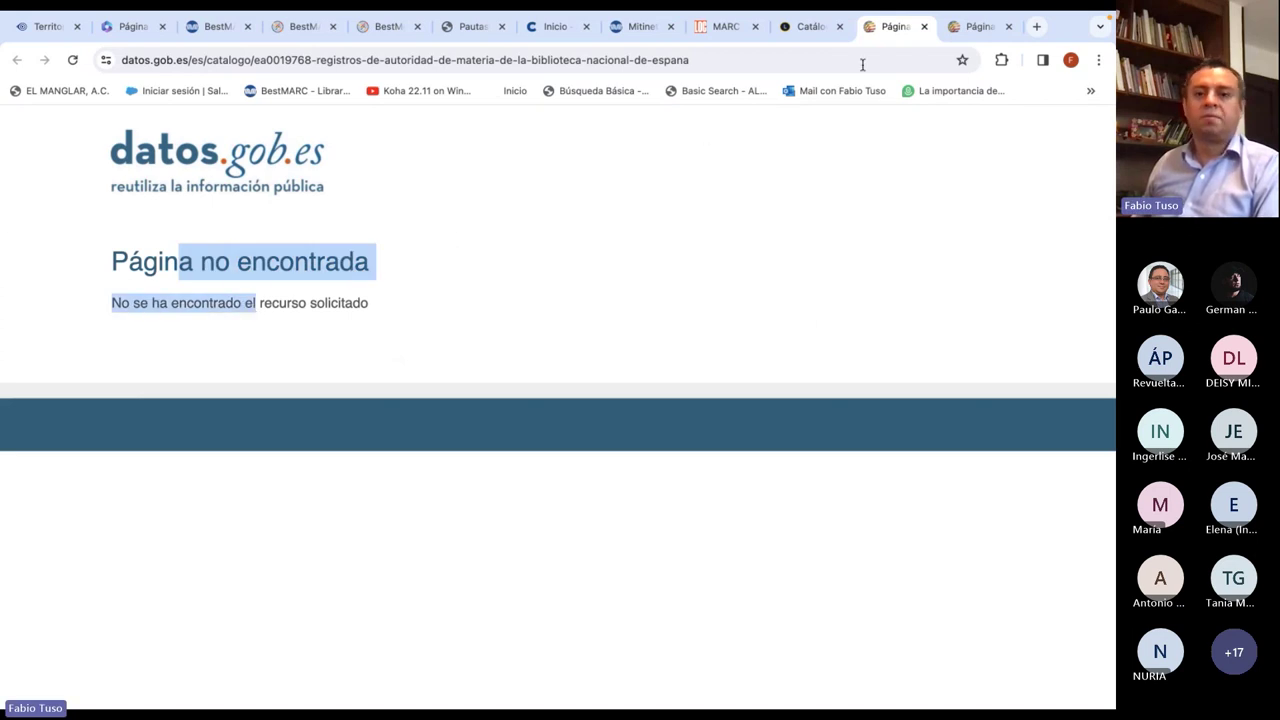
pyautogui.click(830, 28)
# Try to open the Geográfico authority dataset and return to the start of the BNElab catalogue page
pyautogui.scroll(-3, 450, 472)
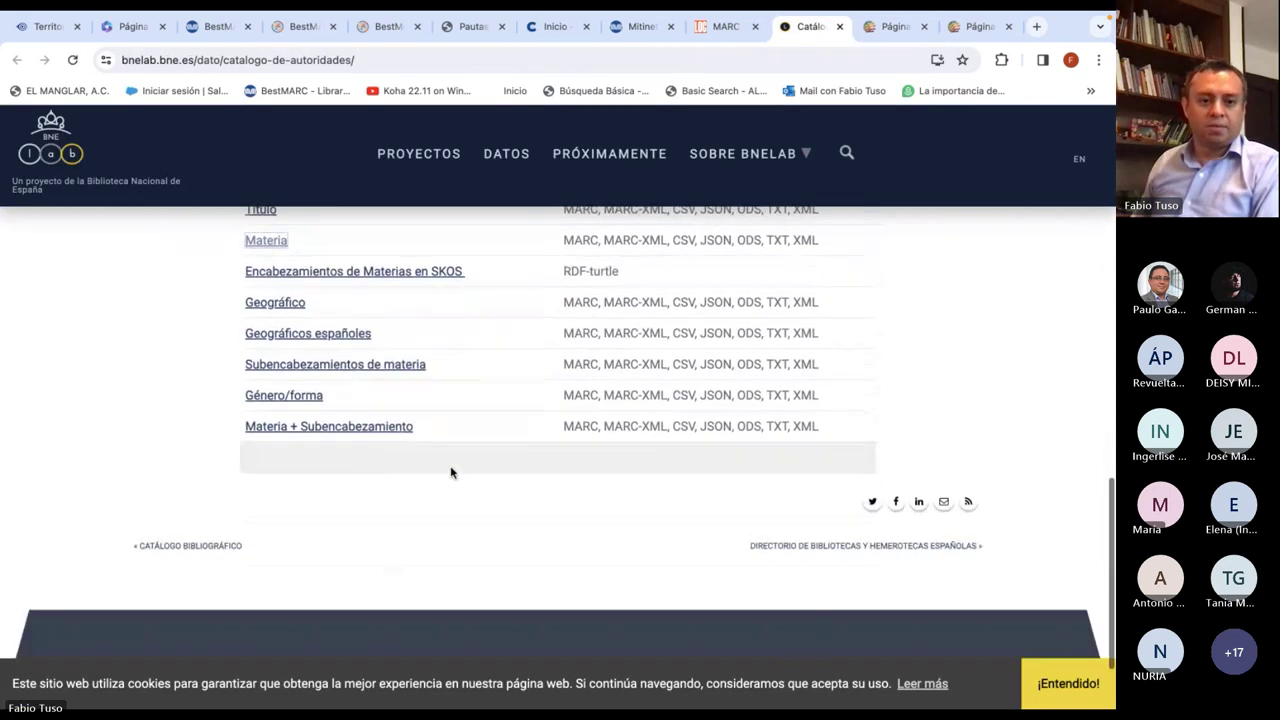
pyautogui.scroll(-1, 440, 465)
pyautogui.scroll(1, 430, 460)
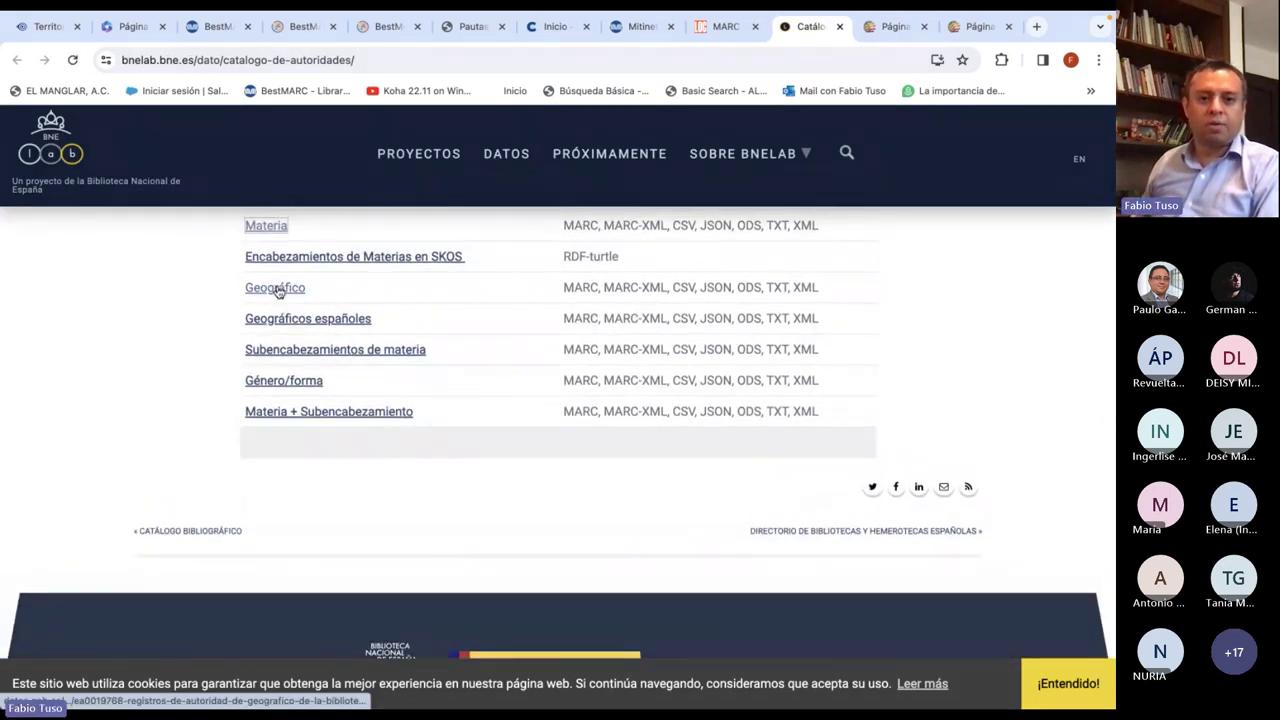
pyautogui.click(277, 289)
pyautogui.moveTo(205, 187); pyautogui.dragTo(601, 223)
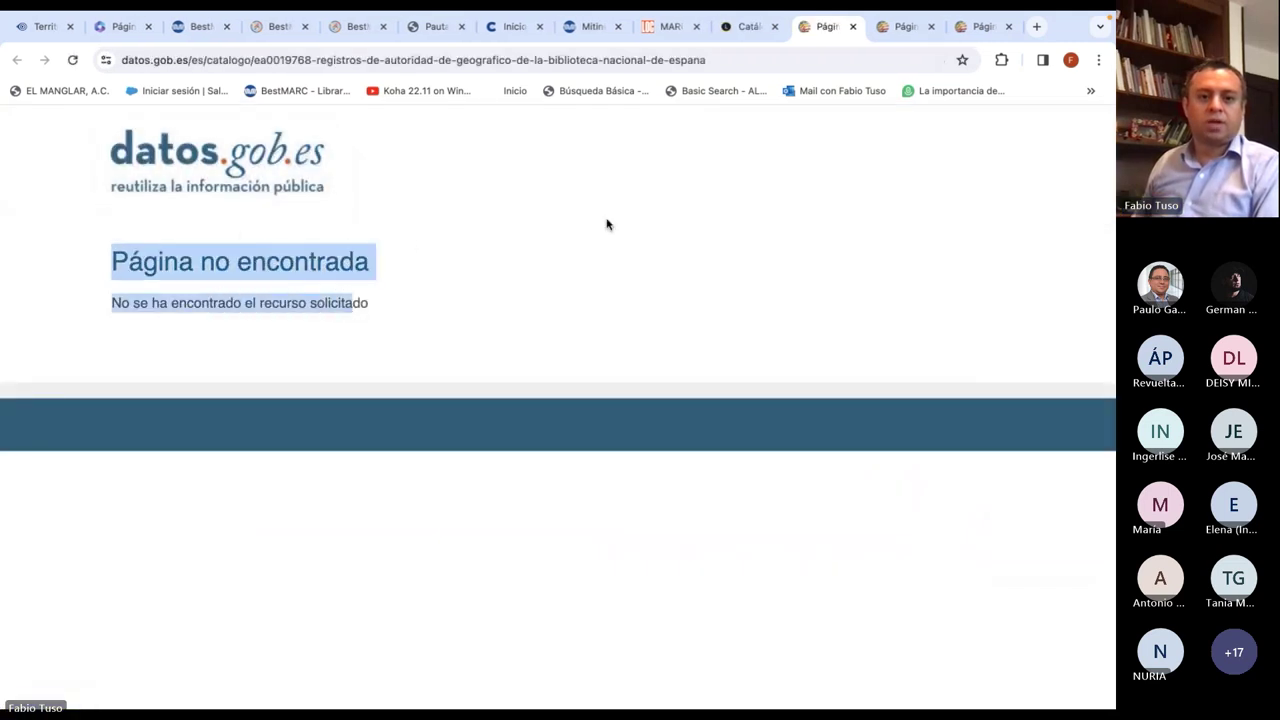
pyautogui.click(750, 26)
pyautogui.scroll(5, 750, 300)
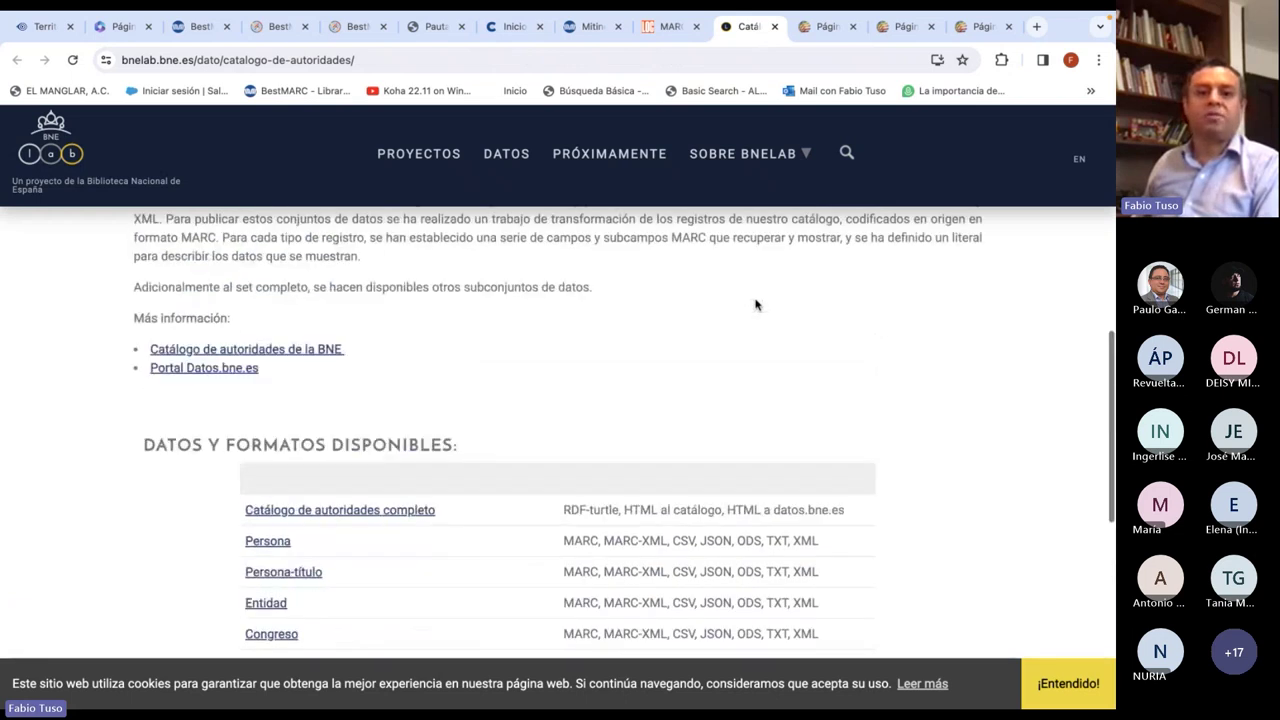
pyautogui.scroll(10, 755, 305)
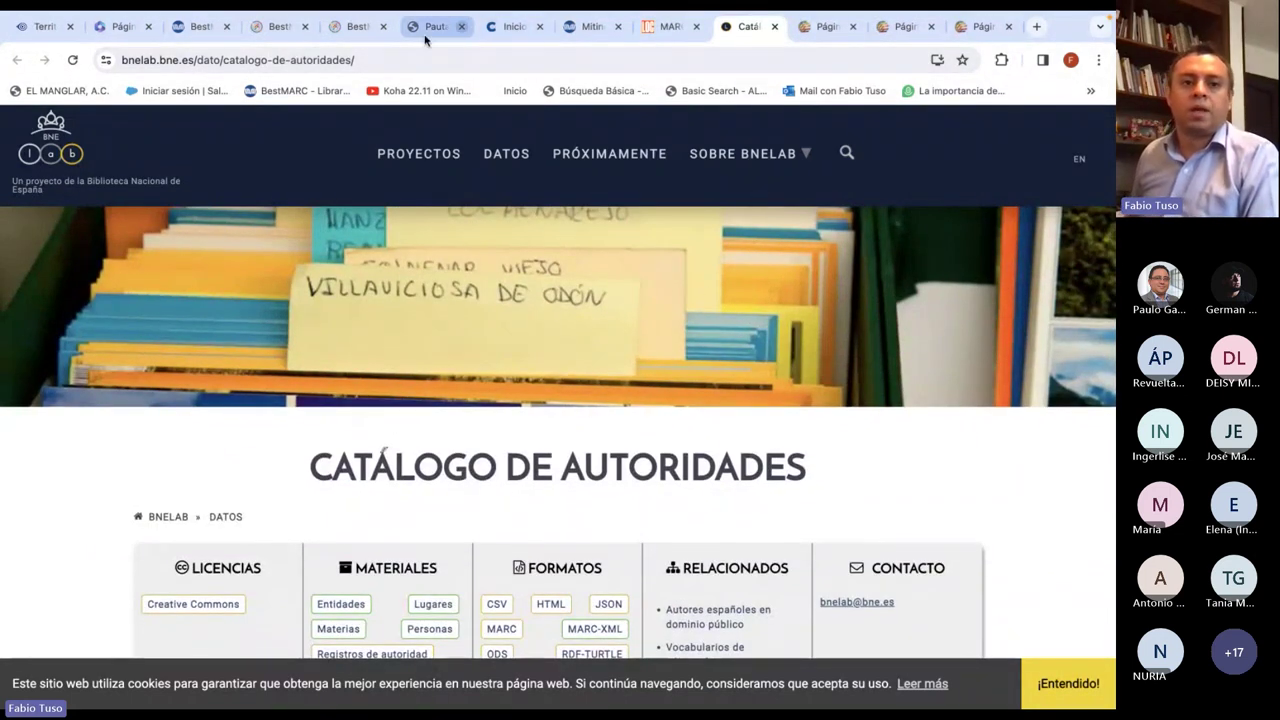
# Switch back to BestMARC, view the import options and reload the home page
pyautogui.click(195, 30)
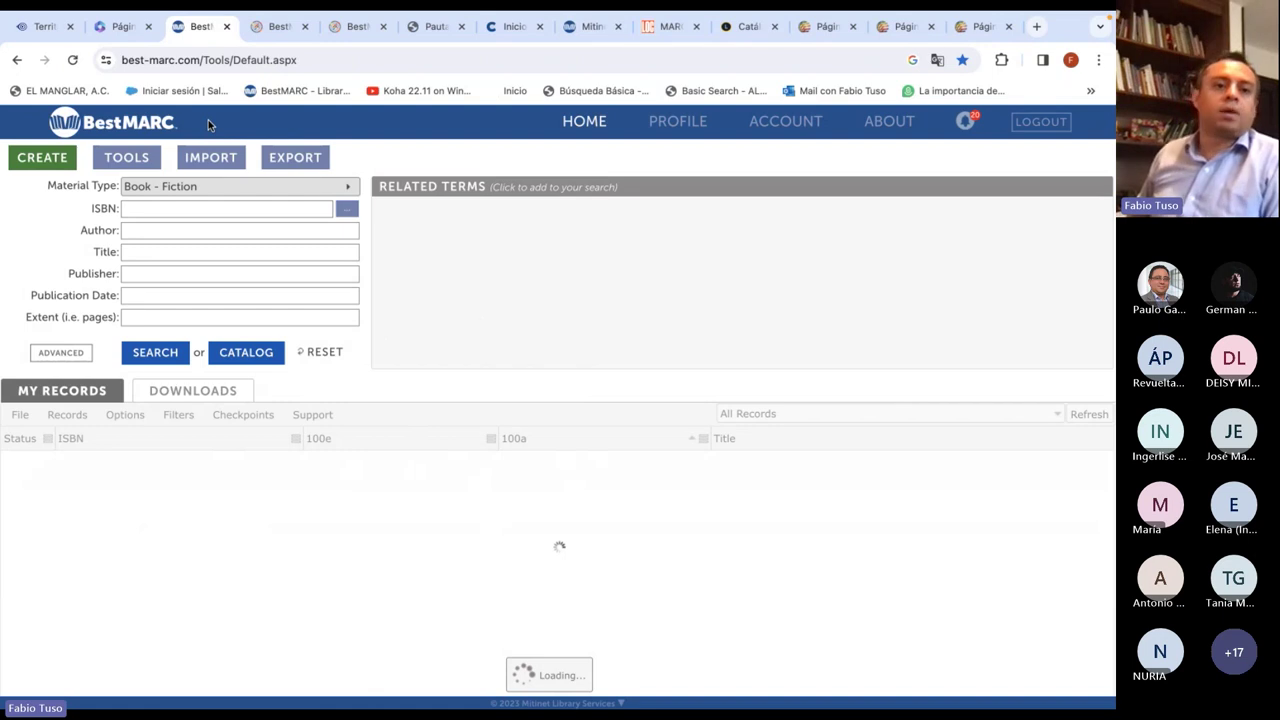
pyautogui.click(205, 158)
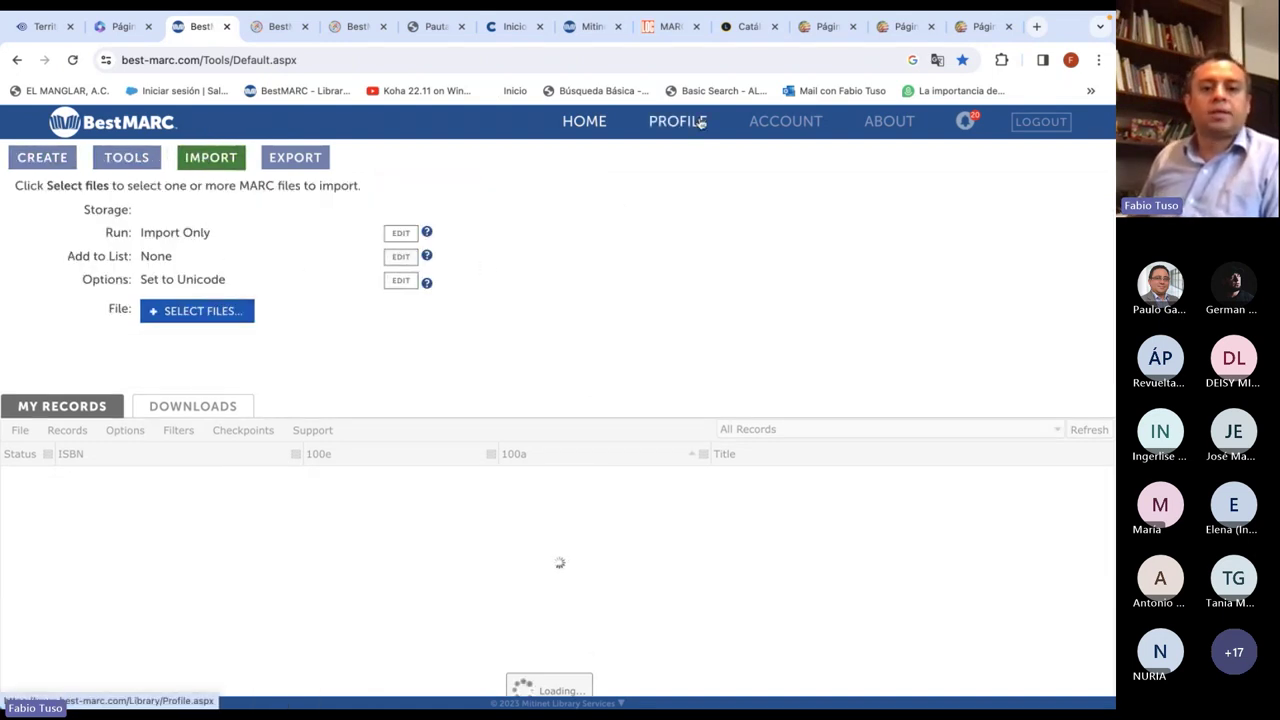
pyautogui.click(716, 61)
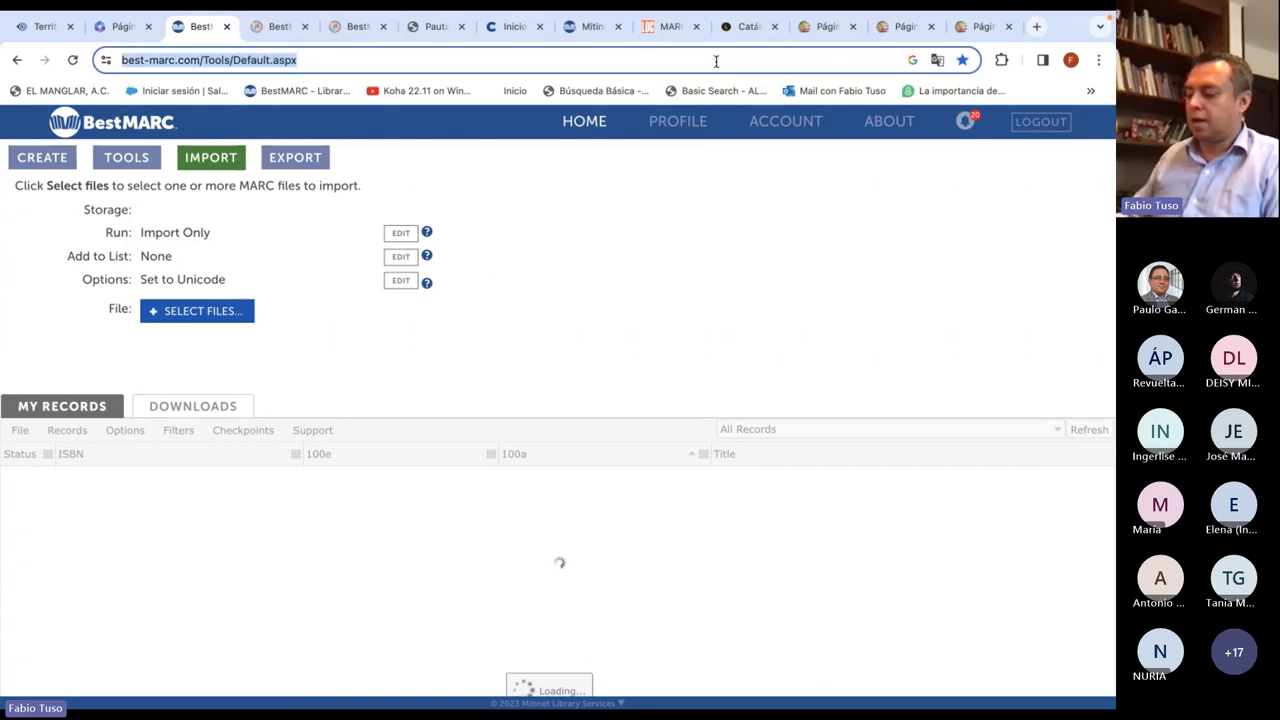
pyautogui.press('Return')
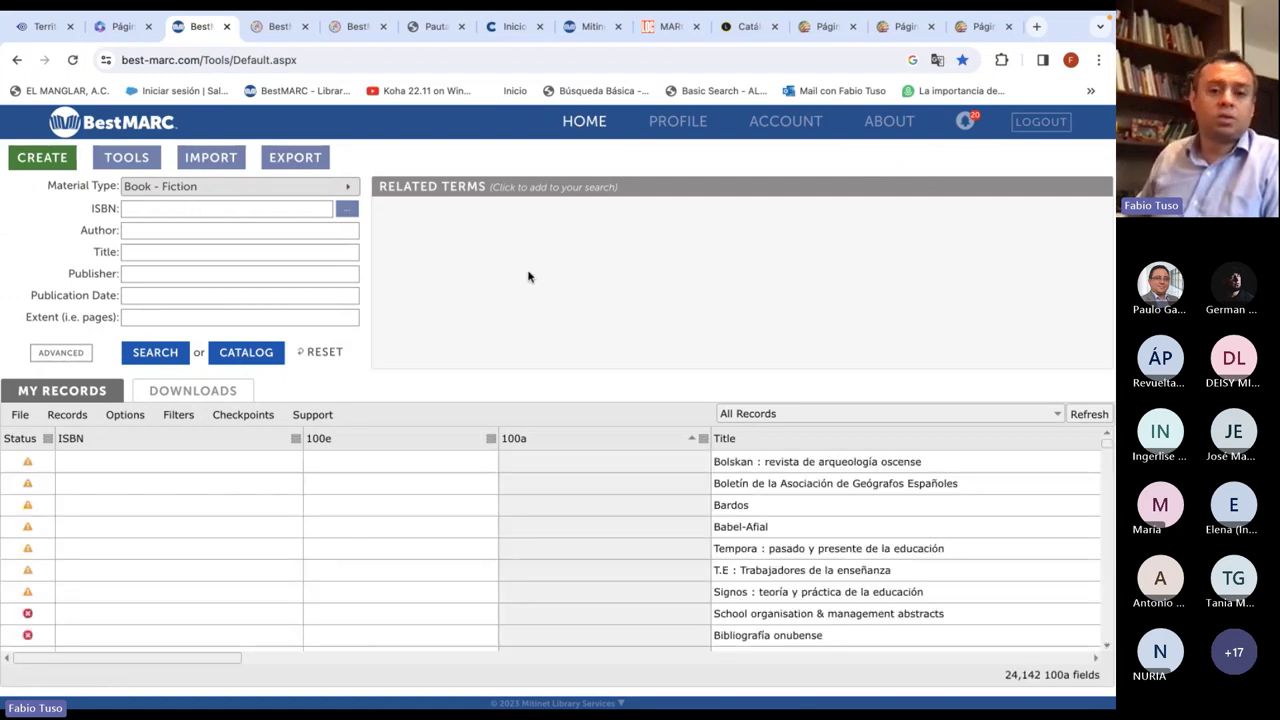
# Check the record storage in the import options and the account's license details, and return to the home page
pyautogui.click(191, 162)
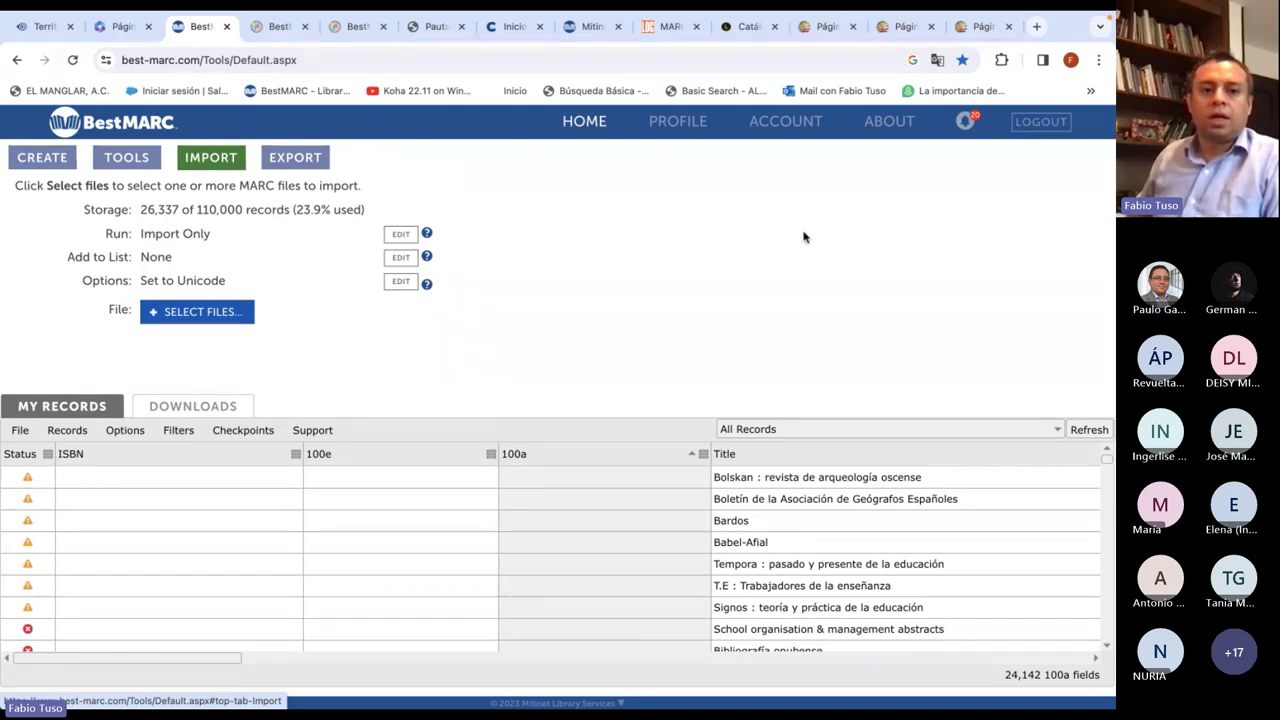
pyautogui.click(813, 124)
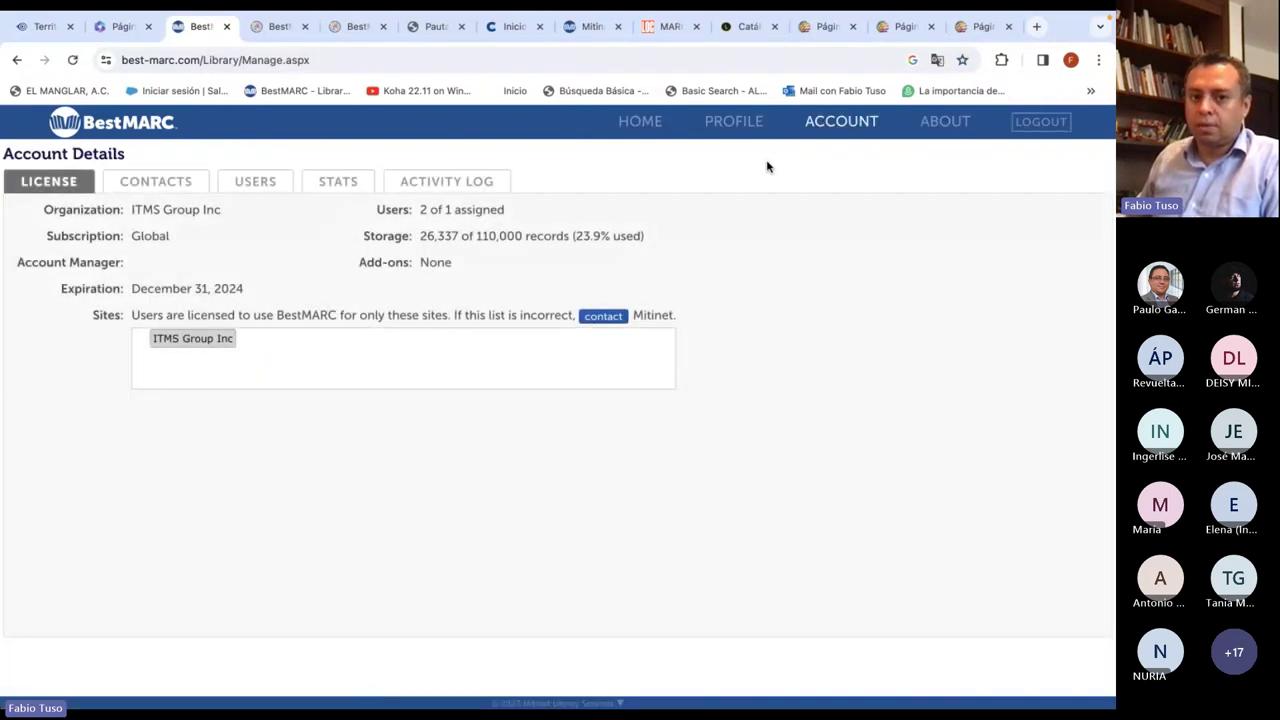
pyautogui.click(640, 121)
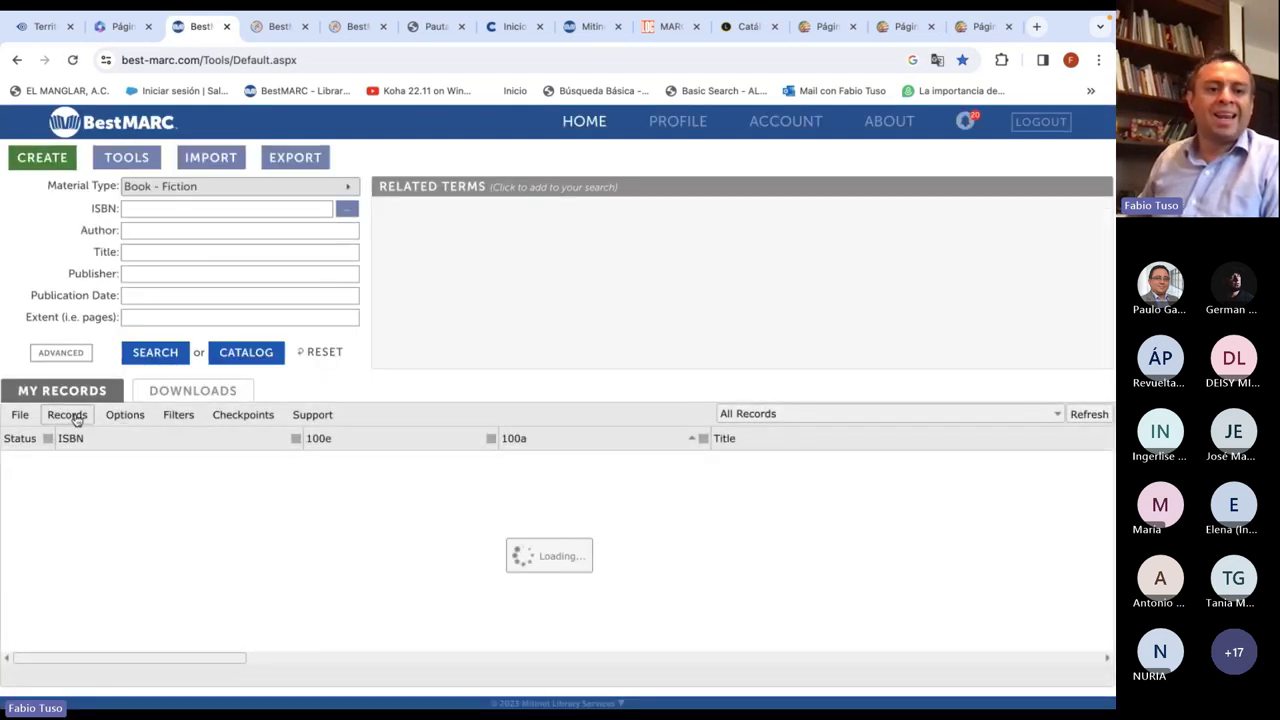
# Delete all records from All Records and all lists
pyautogui.click(67, 414)
pyautogui.moveTo(87, 537)
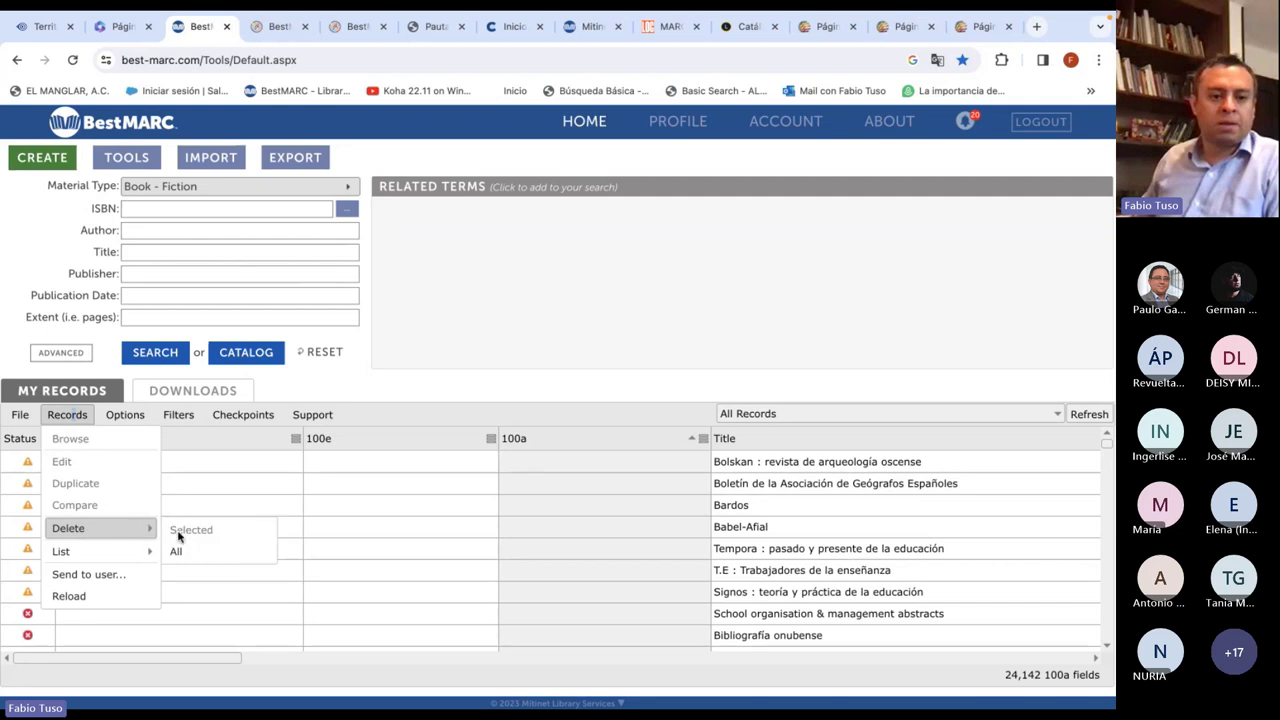
pyautogui.click(185, 552)
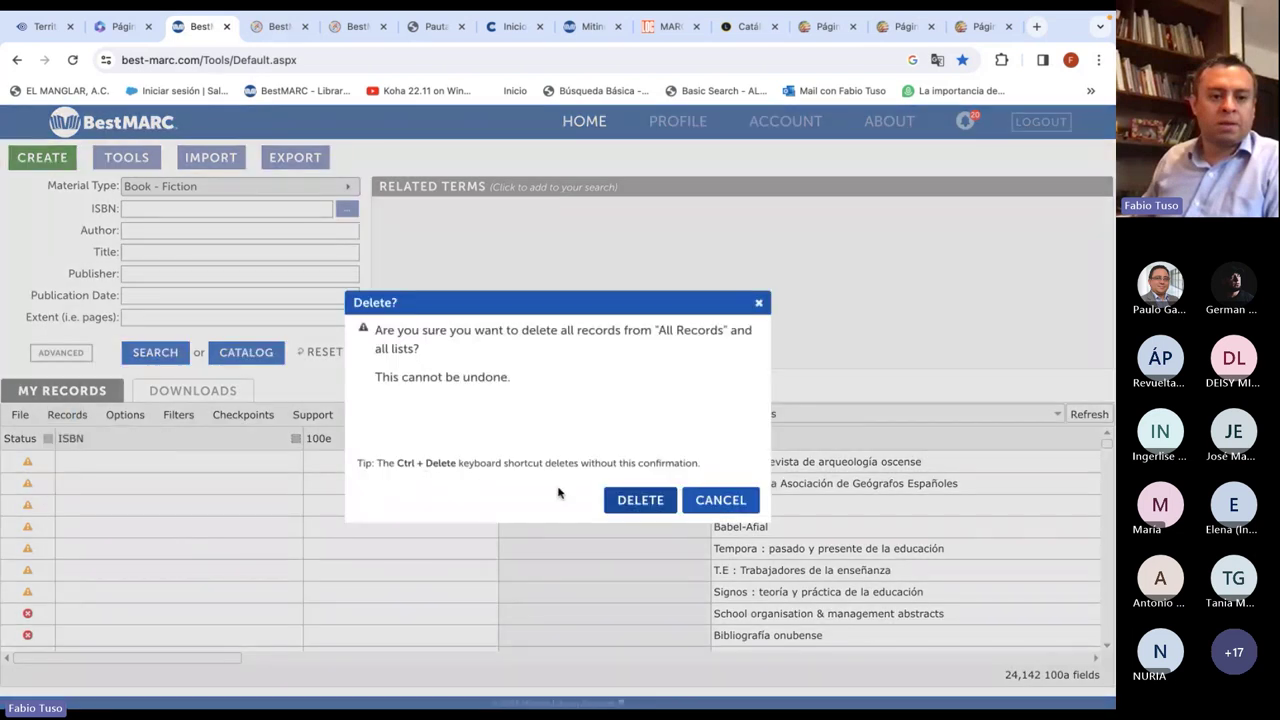
pyautogui.click(650, 503)
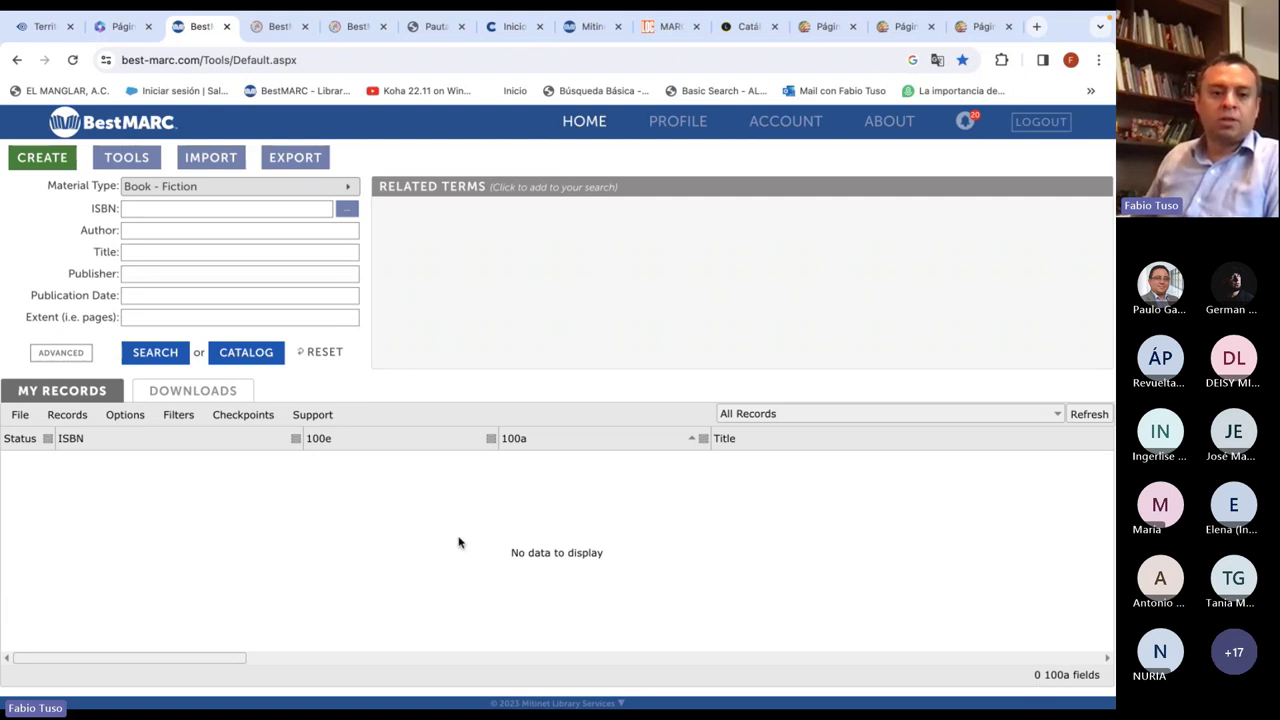
# Start a MARC file import and browse to the BestMARC folder in OneDrive, with the files sorted by name
pyautogui.click(215, 160)
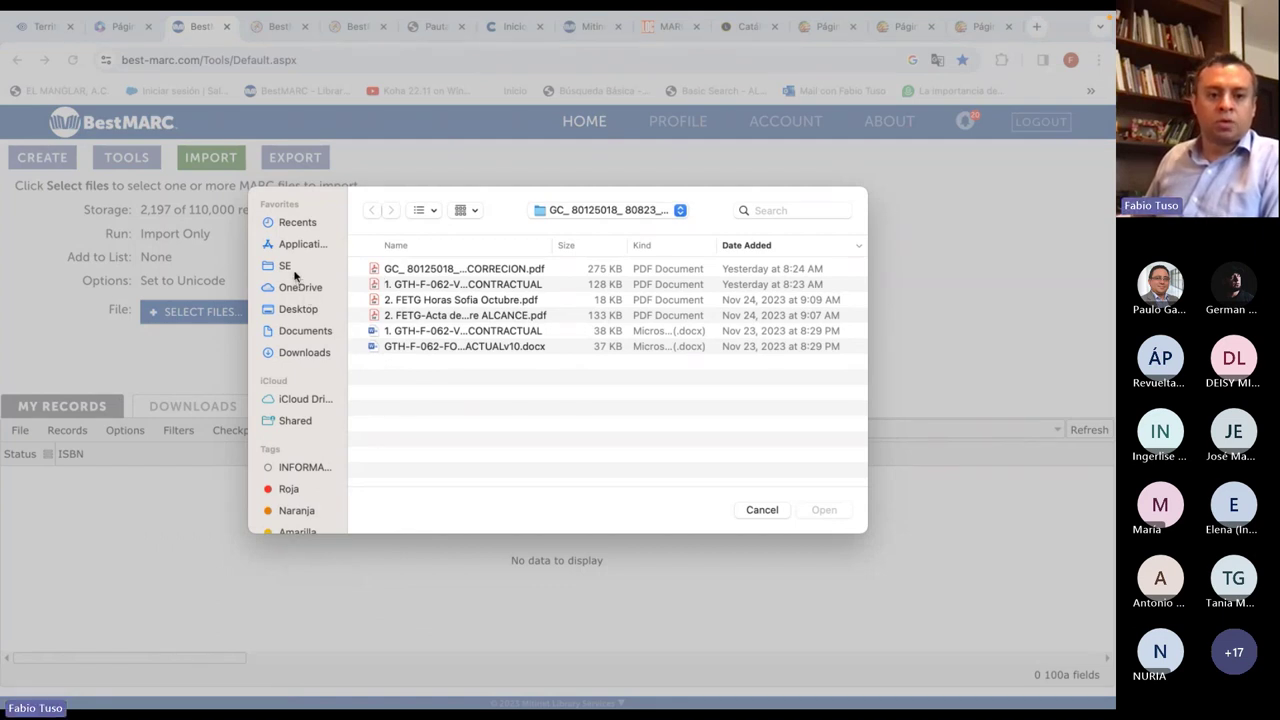
pyautogui.click(295, 312)
pyautogui.click(298, 287)
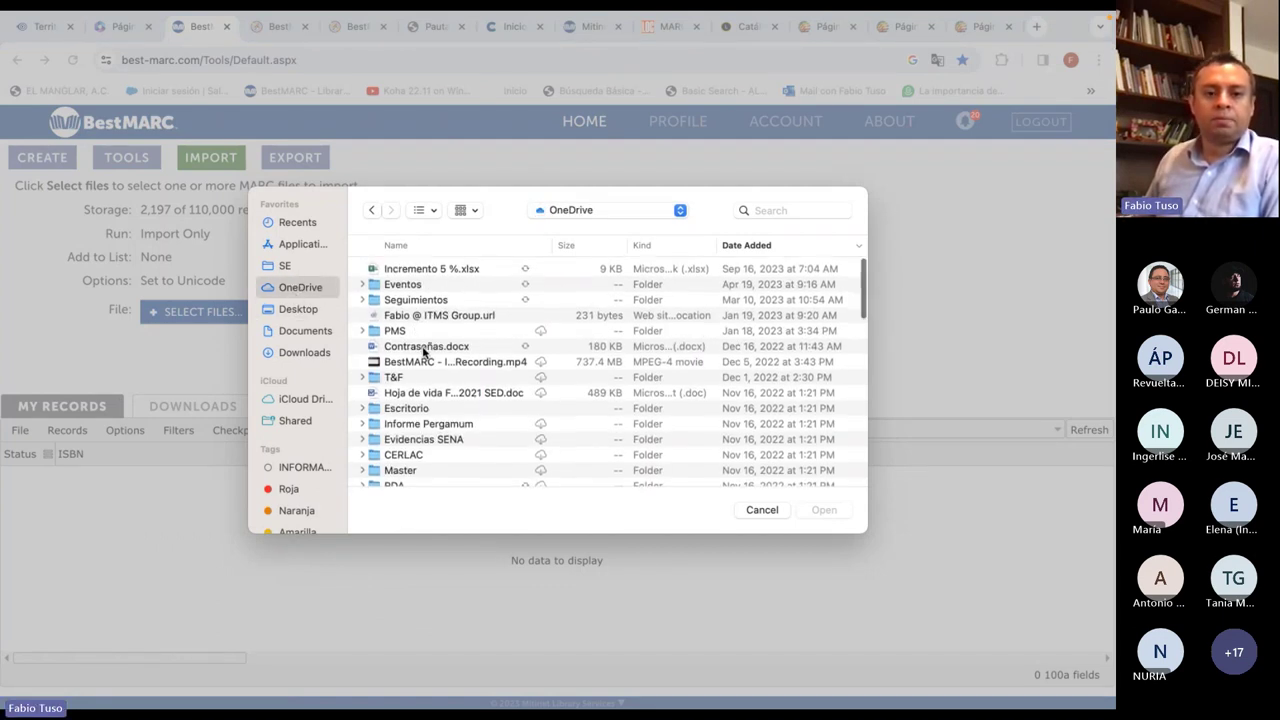
pyautogui.click(430, 246)
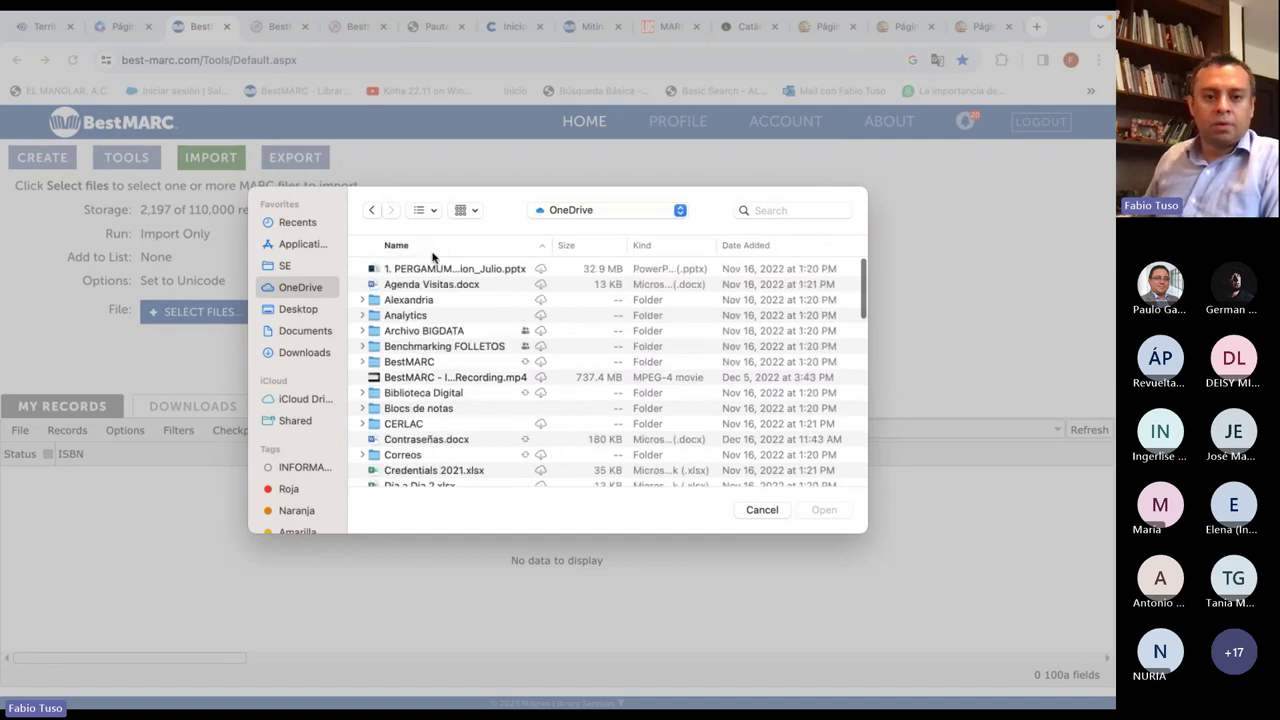
pyautogui.doubleClick(416, 362)
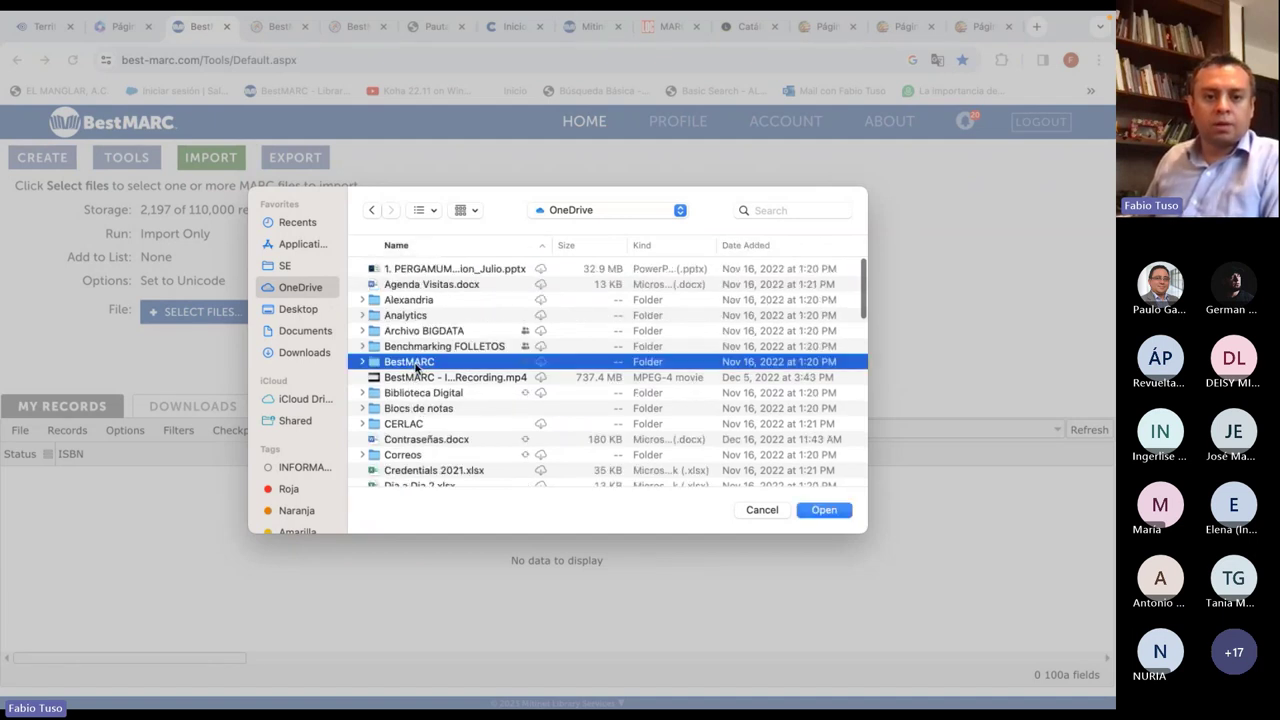
# Choose Registros DEMO.mrc from the BestMARC folder as the file to import
pyautogui.scroll(-10, 440, 360)
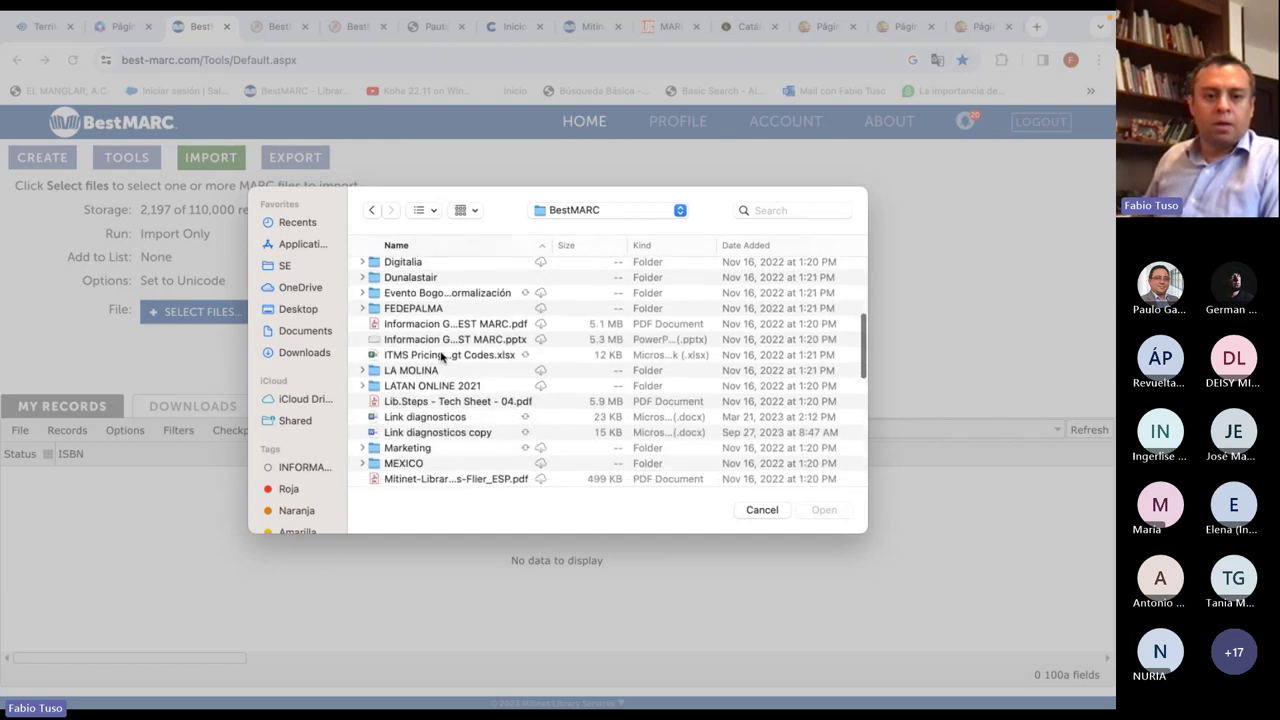
pyautogui.scroll(-5, 440, 372)
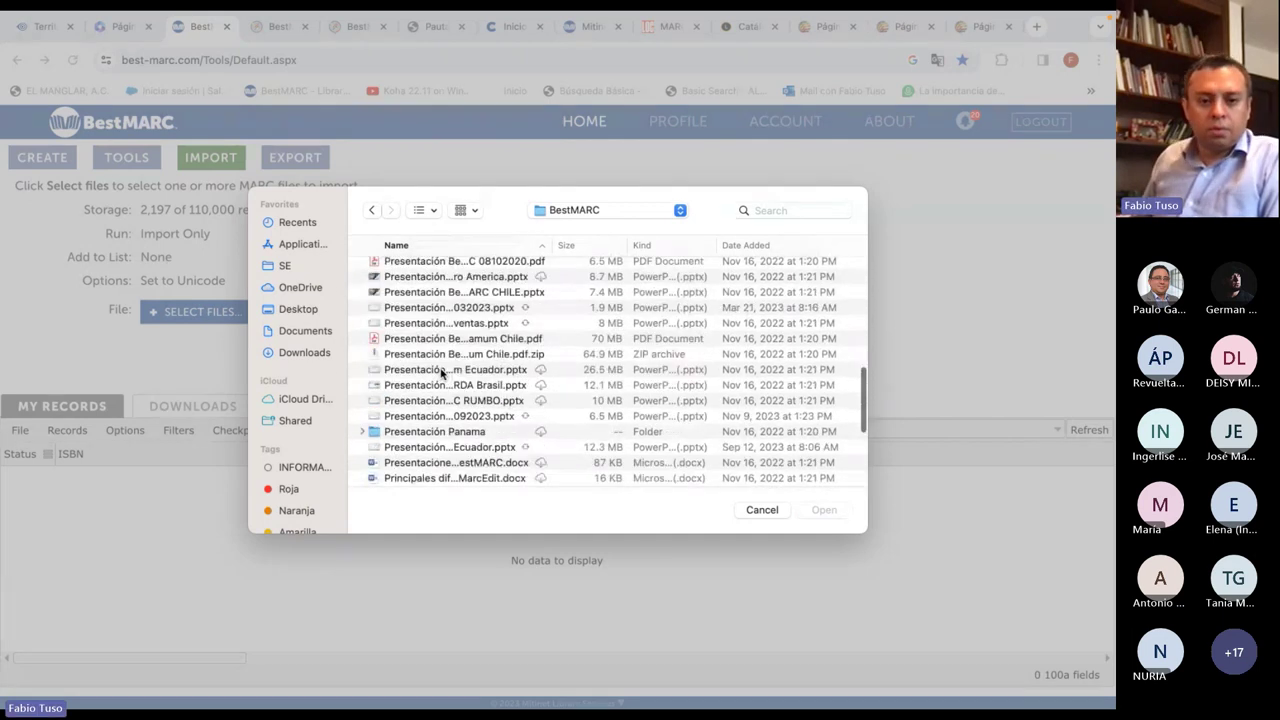
pyautogui.scroll(8, 445, 372)
pyautogui.scroll(8, 445, 370)
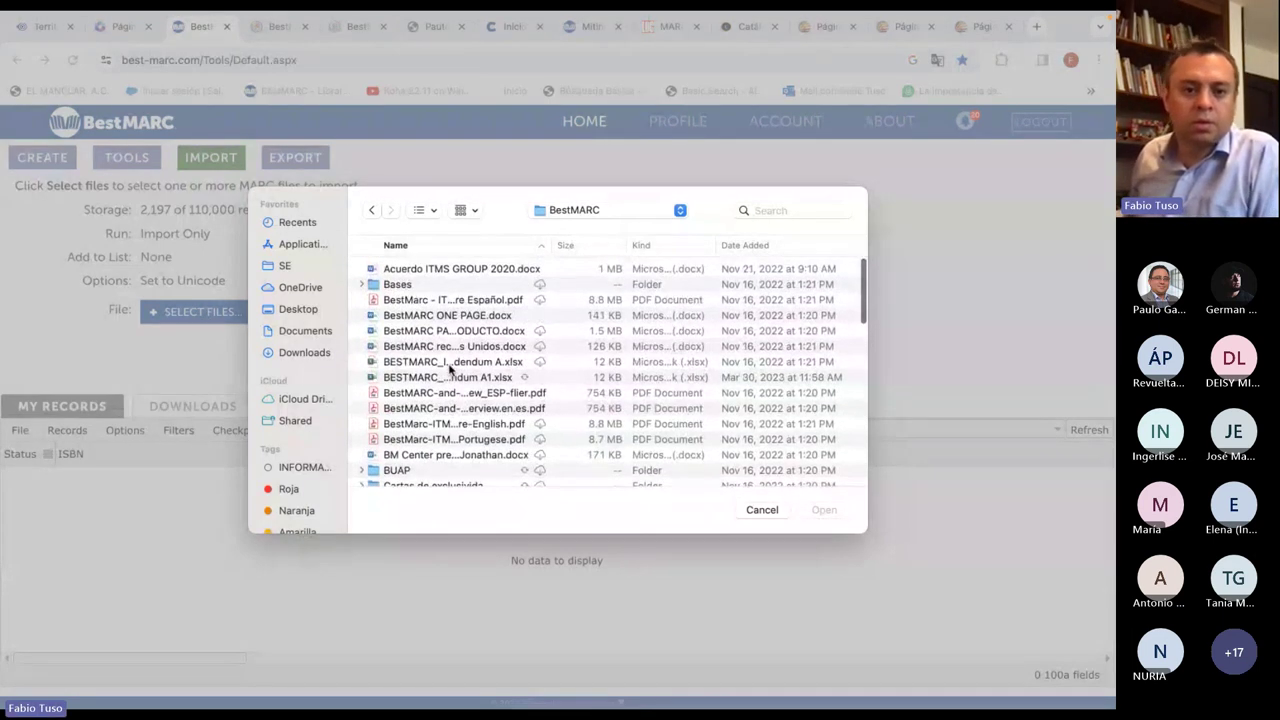
pyautogui.scroll(-5, 449, 370)
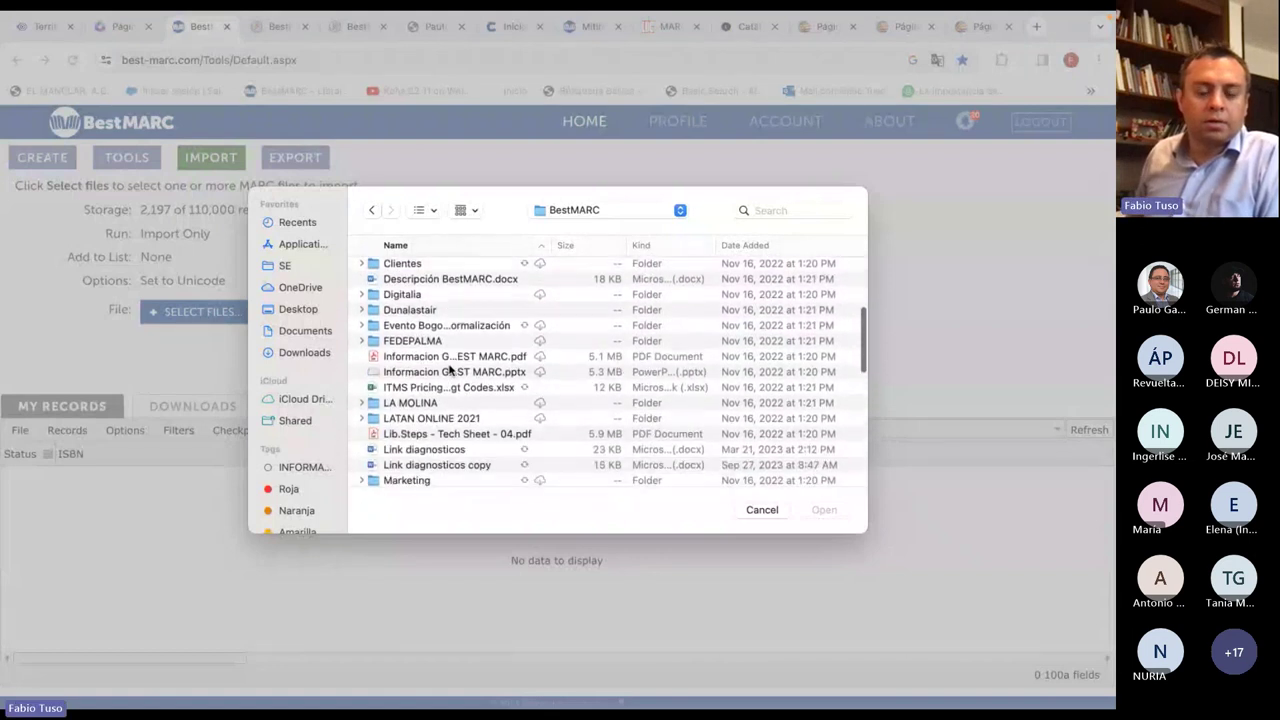
pyautogui.scroll(-8, 449, 370)
pyautogui.scroll(-5, 463, 370)
pyautogui.click(446, 343)
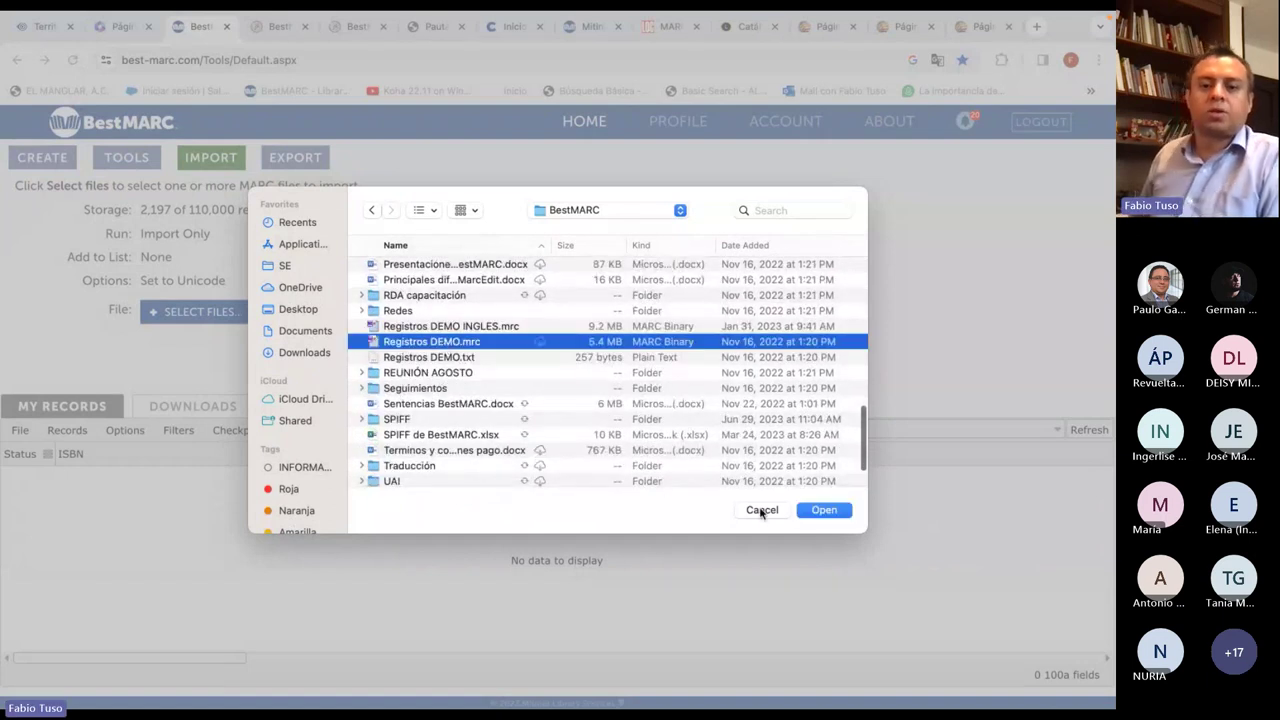
pyautogui.click(826, 516)
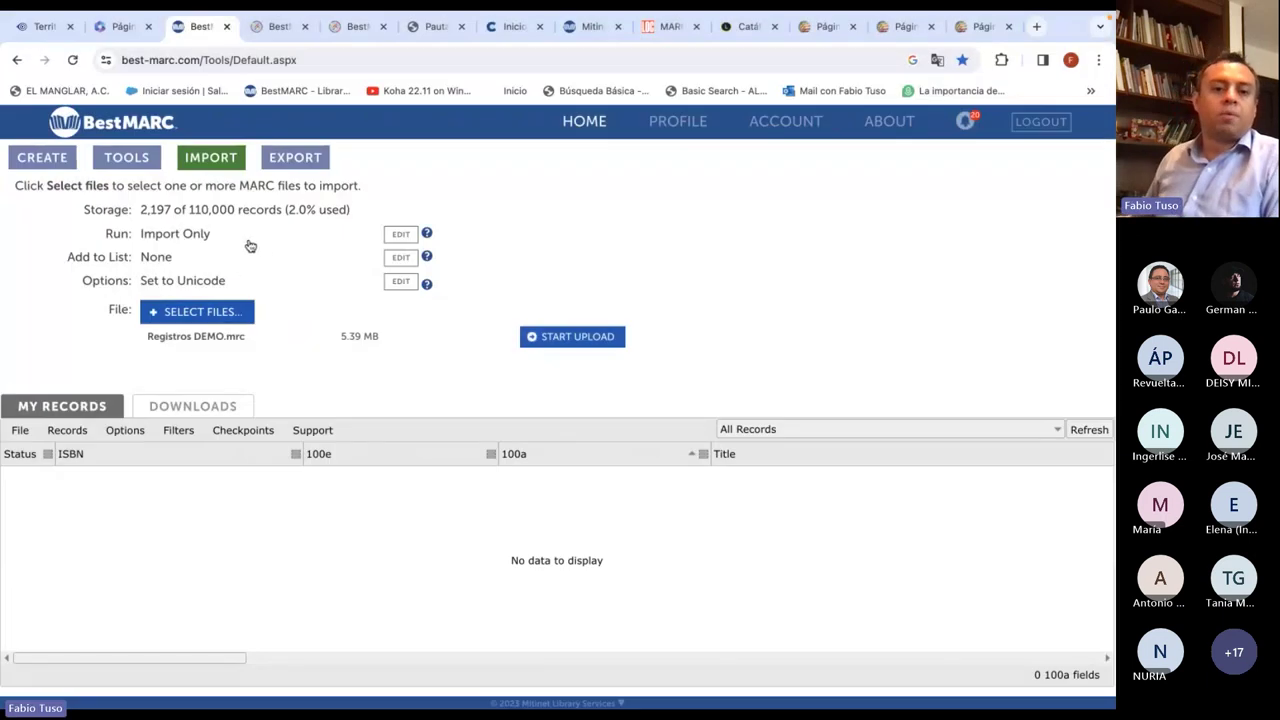
# Delete the lists 082 - 351, 245a Diccionario and Colección General from the list selection for the import
pyautogui.click(401, 258)
pyautogui.click(432, 262)
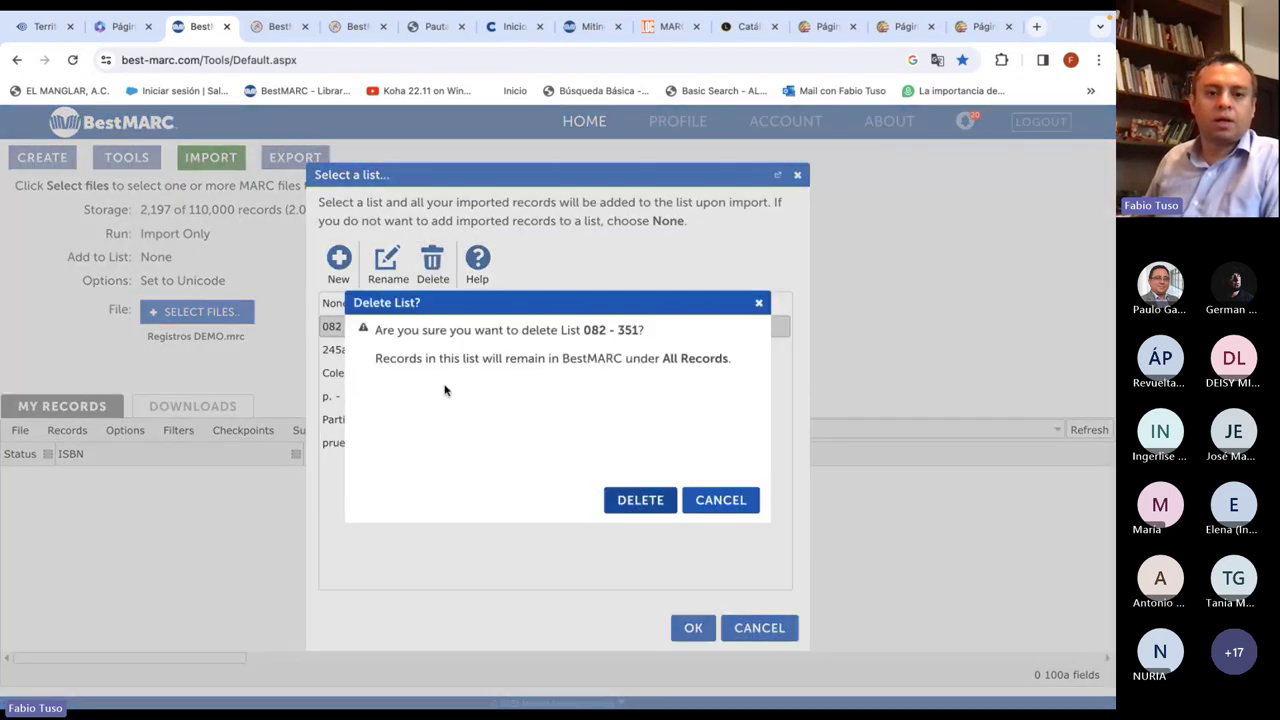
pyautogui.click(640, 499)
pyautogui.click(370, 326)
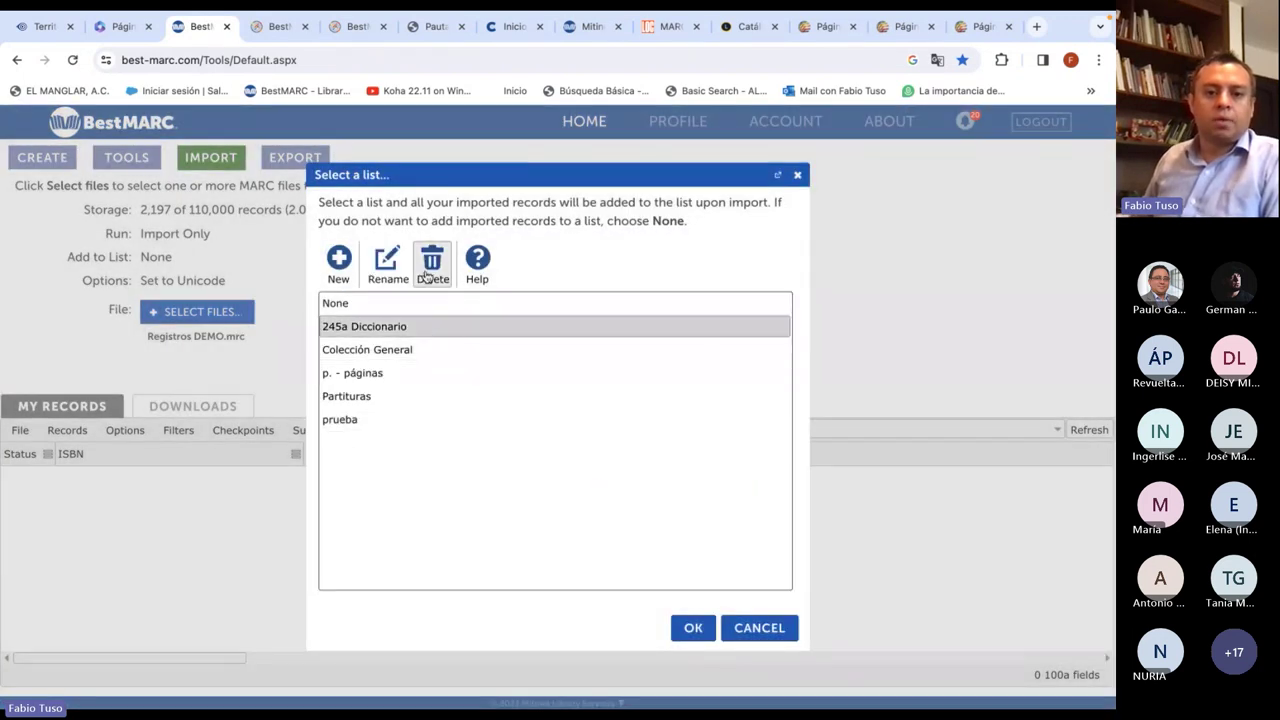
pyautogui.click(432, 262)
pyautogui.click(620, 492)
pyautogui.click(394, 328)
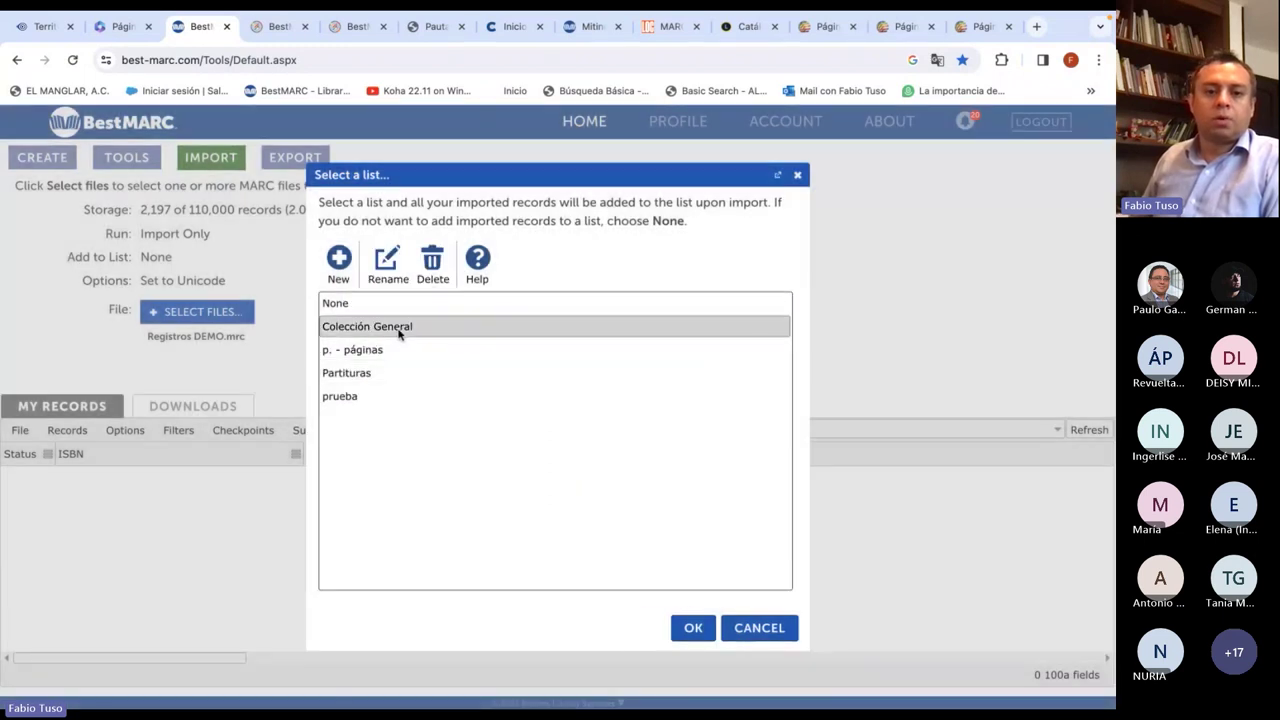
pyautogui.click(432, 262)
pyautogui.click(648, 500)
# Delete the remaining lists p. - páginas, Partituras and prueba
pyautogui.click(380, 328)
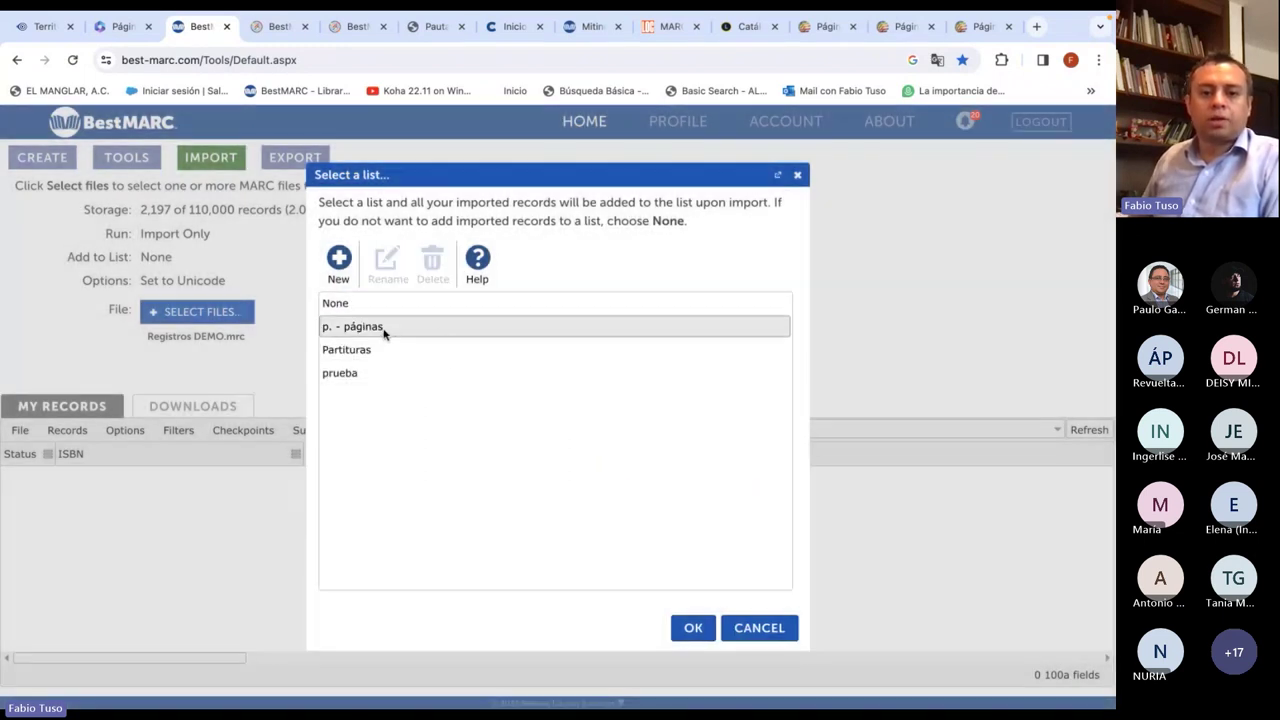
pyautogui.click(440, 262)
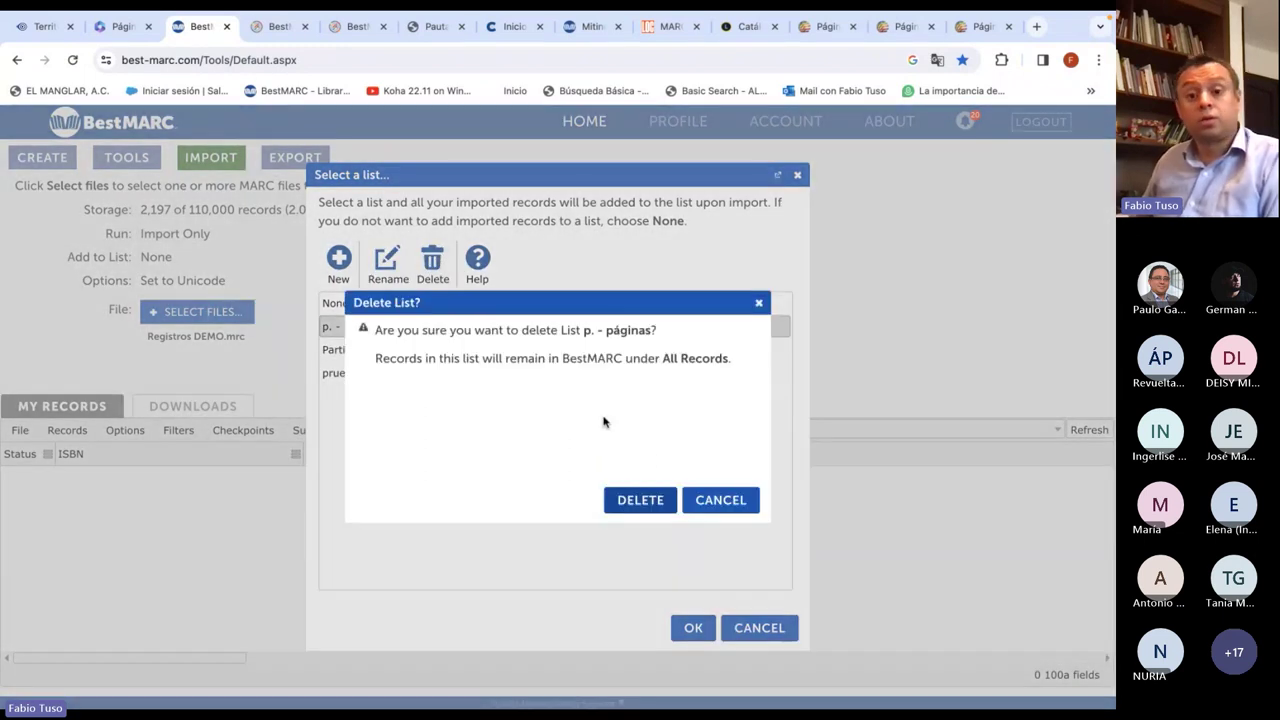
pyautogui.click(633, 497)
pyautogui.click(417, 326)
pyautogui.click(430, 262)
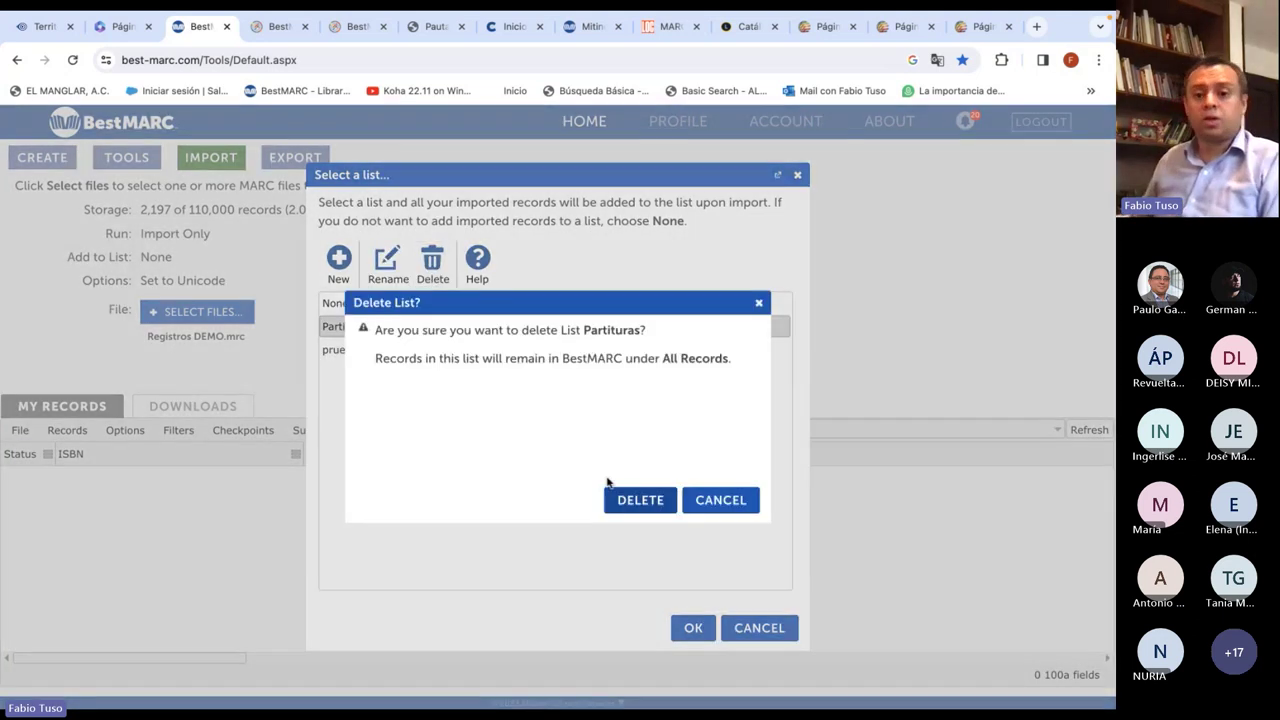
pyautogui.click(631, 503)
pyautogui.click(410, 328)
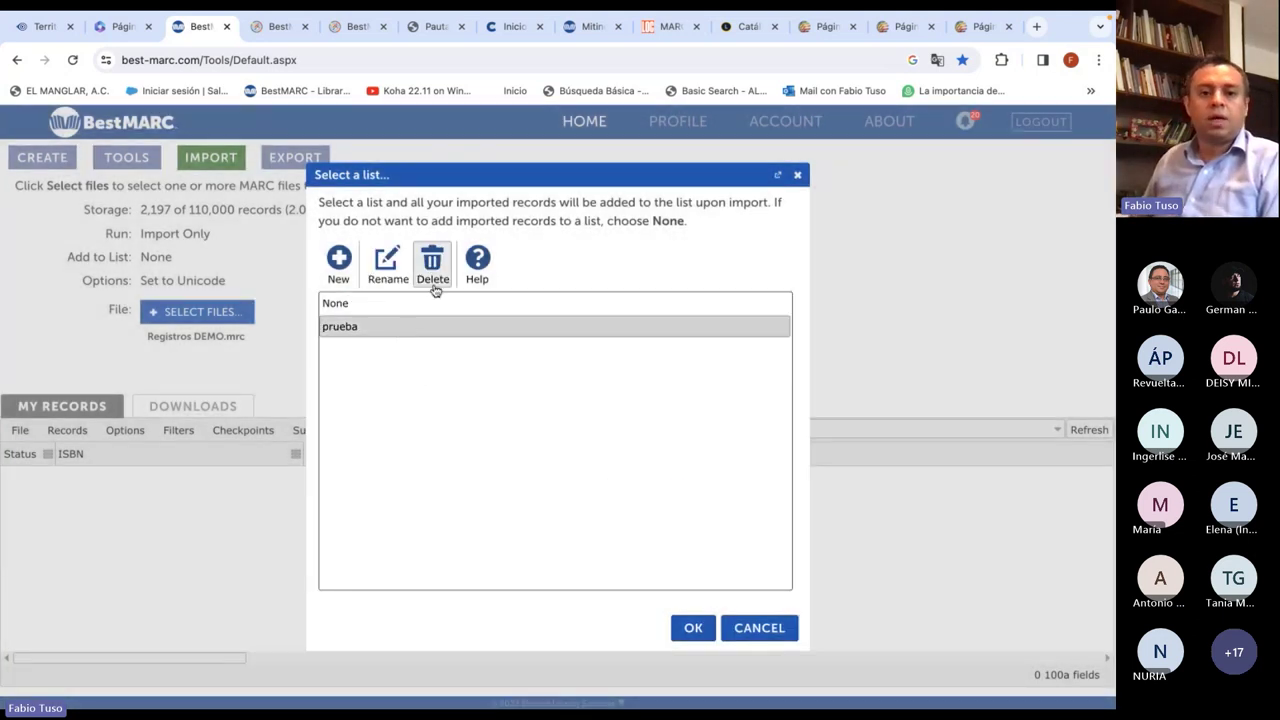
pyautogui.click(432, 262)
pyautogui.click(648, 508)
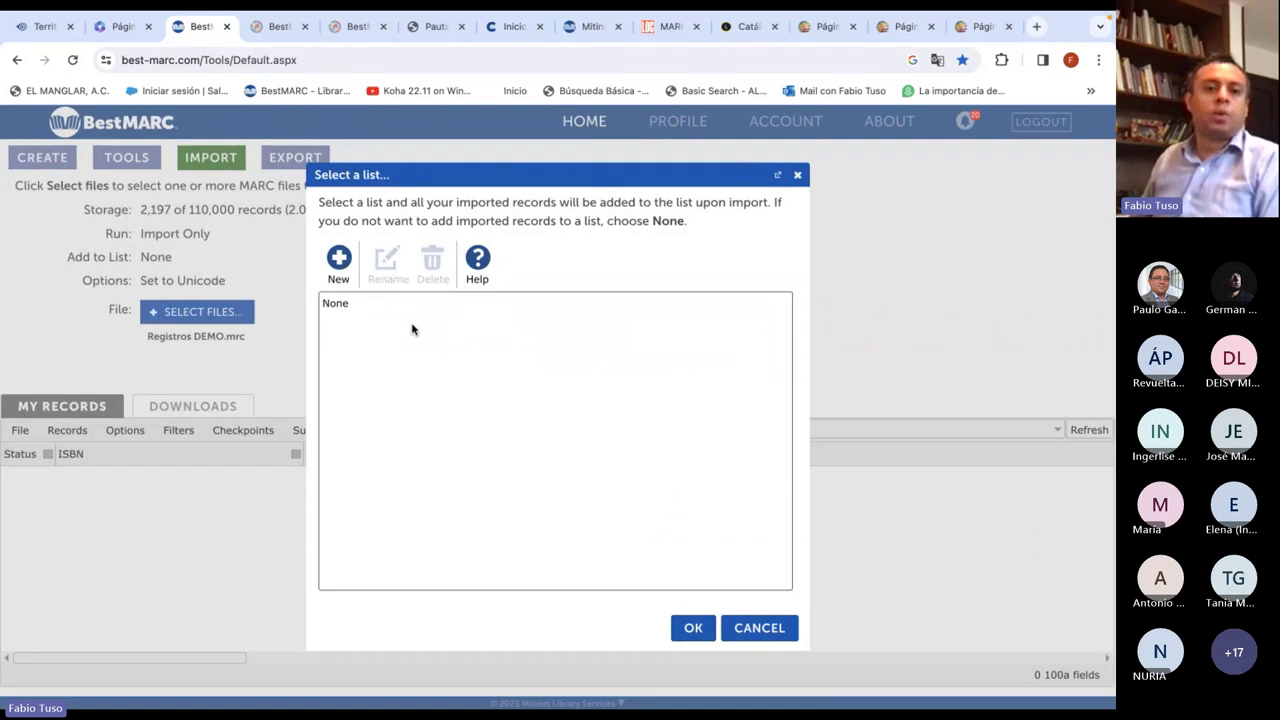
# Assign the import to a new list named EBOOK and start uploading Registros DEMO.mrc
pyautogui.click(338, 272)
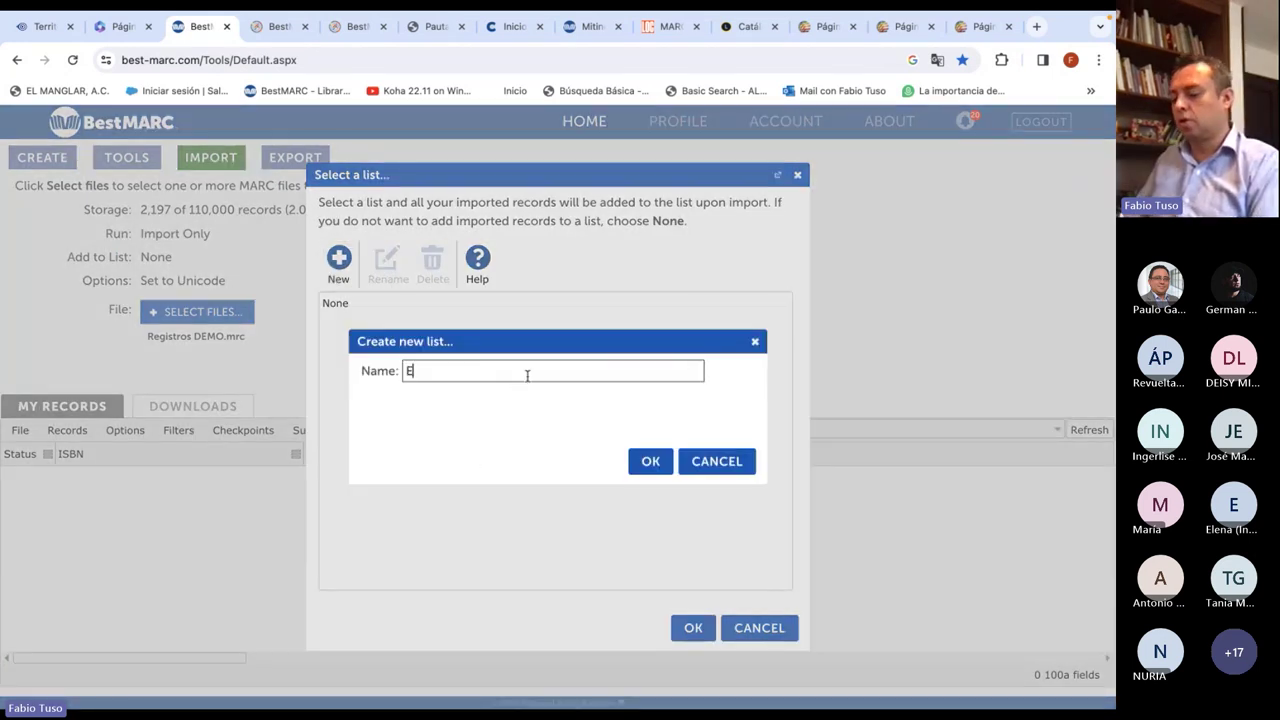
pyautogui.click(664, 457)
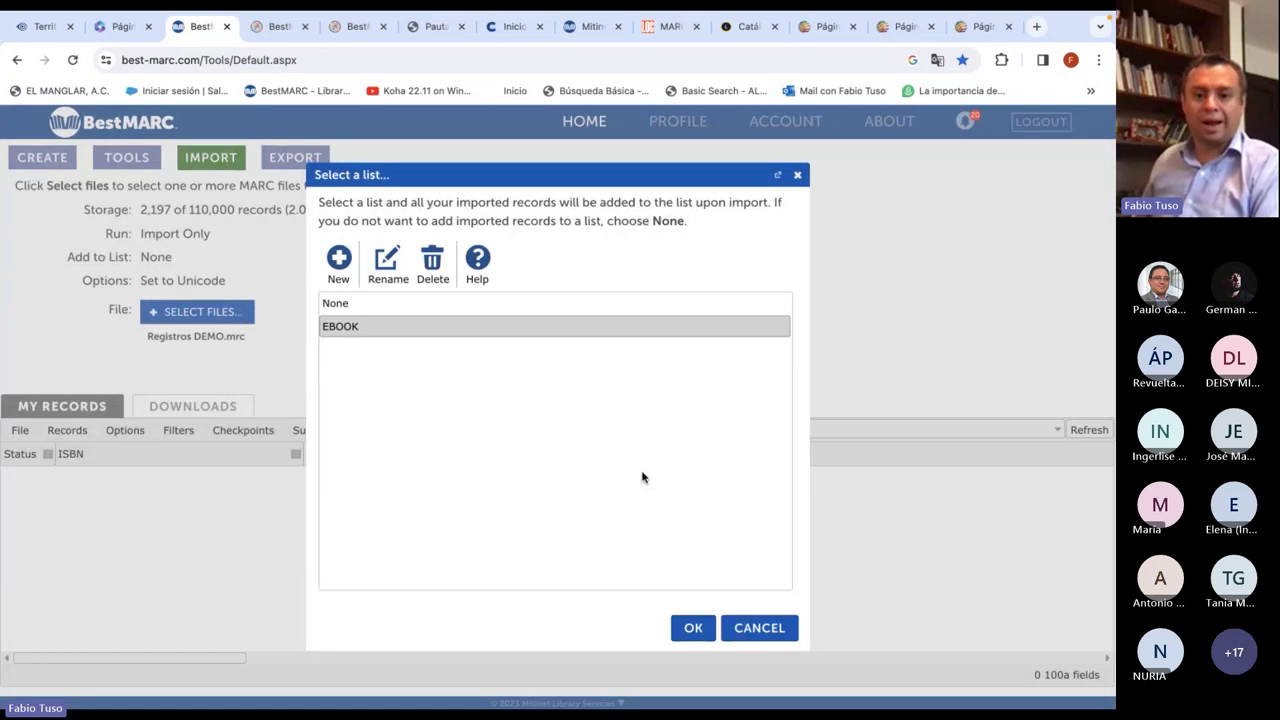
pyautogui.click(693, 629)
pyautogui.hscroll(1, 690, 631)
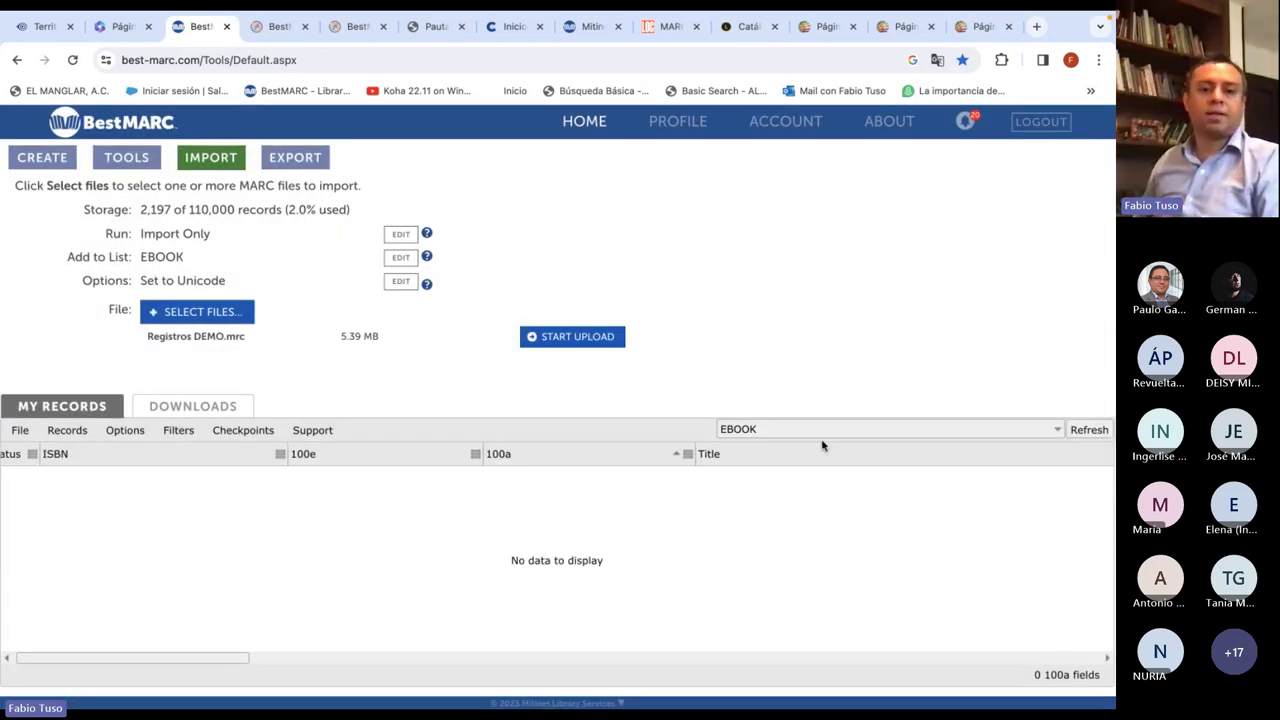
pyautogui.click(608, 338)
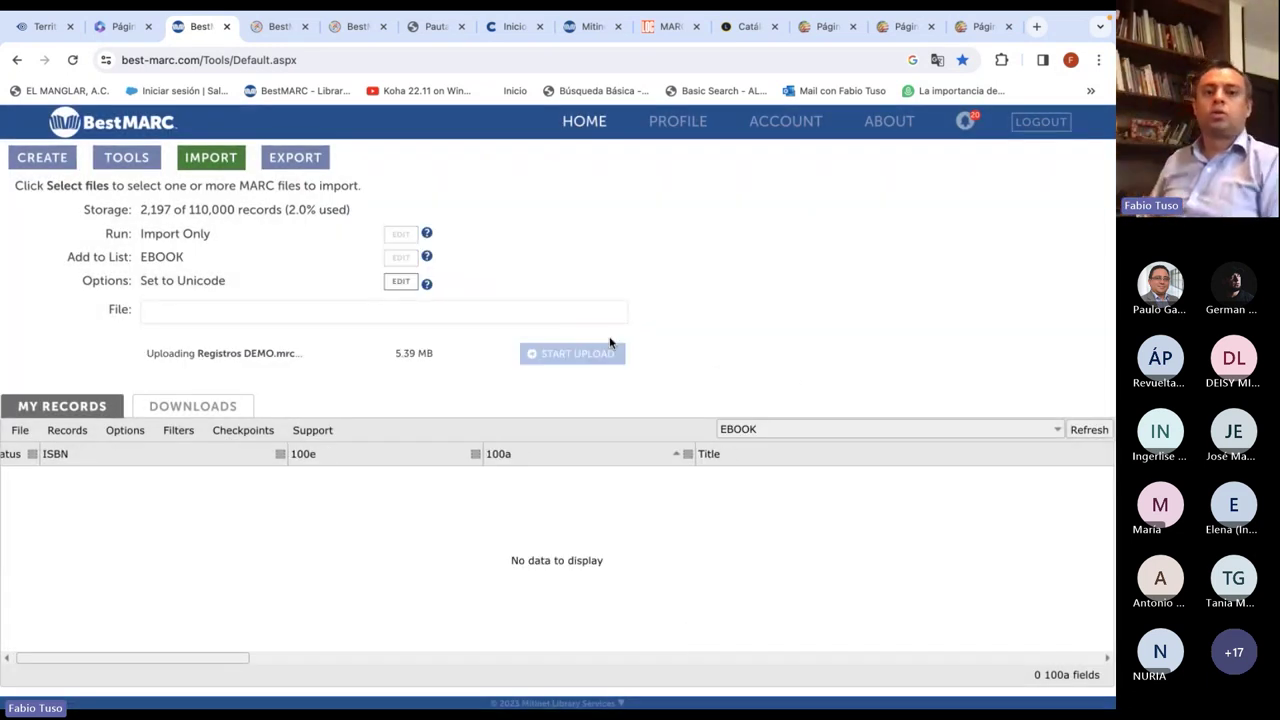
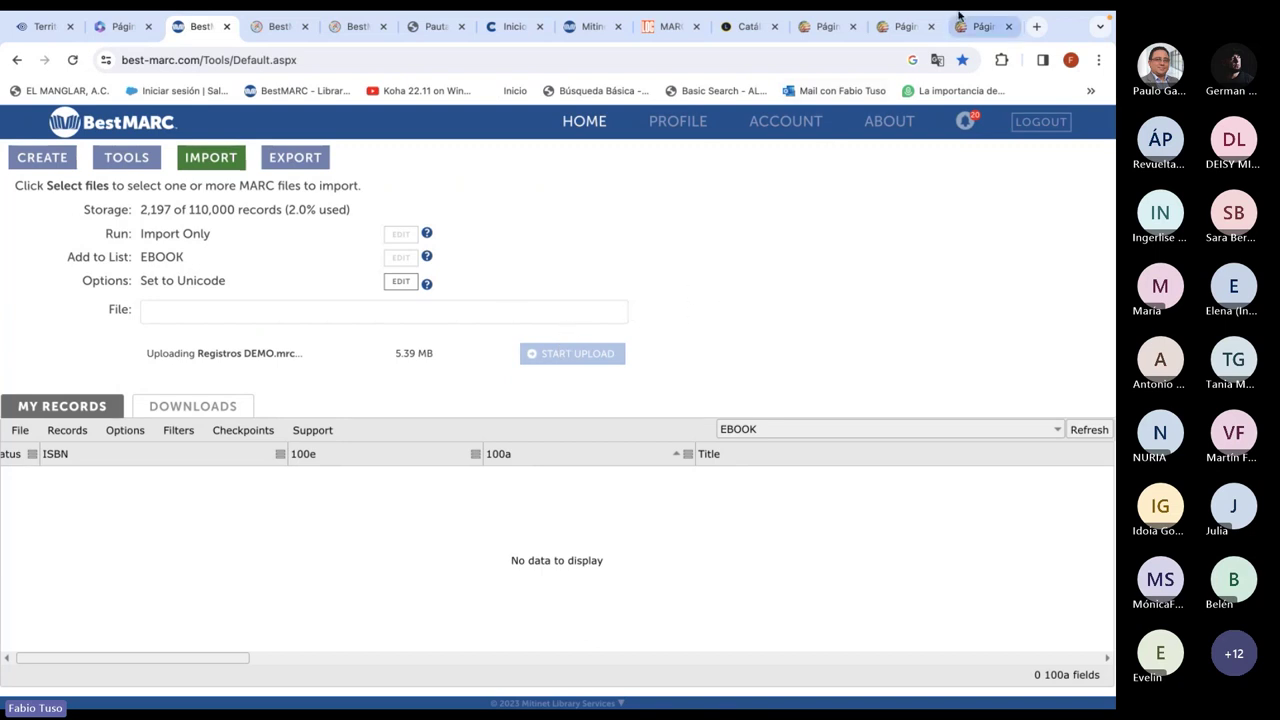
# Switch the Wi-Fi connection to the iPhone personal hotspot and stop sharing the screen in the Microsoft Teams meeting
pyautogui.click(908, 20)
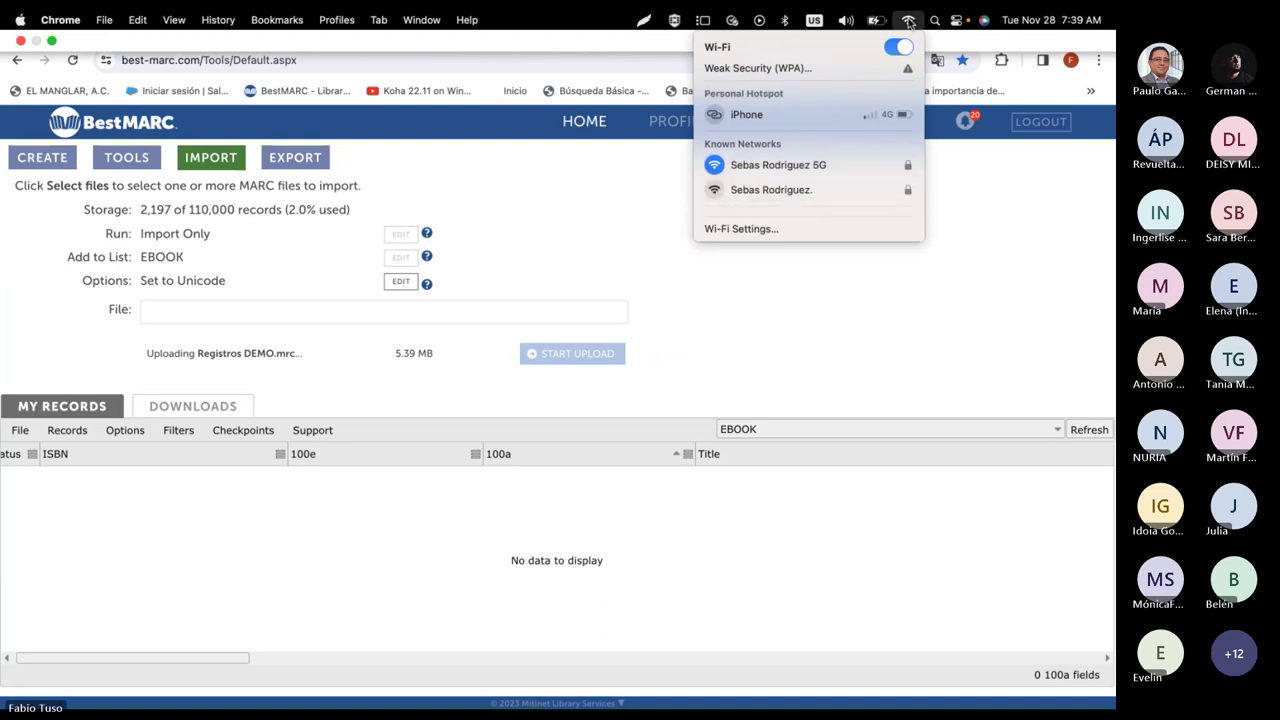
pyautogui.click(632, 207)
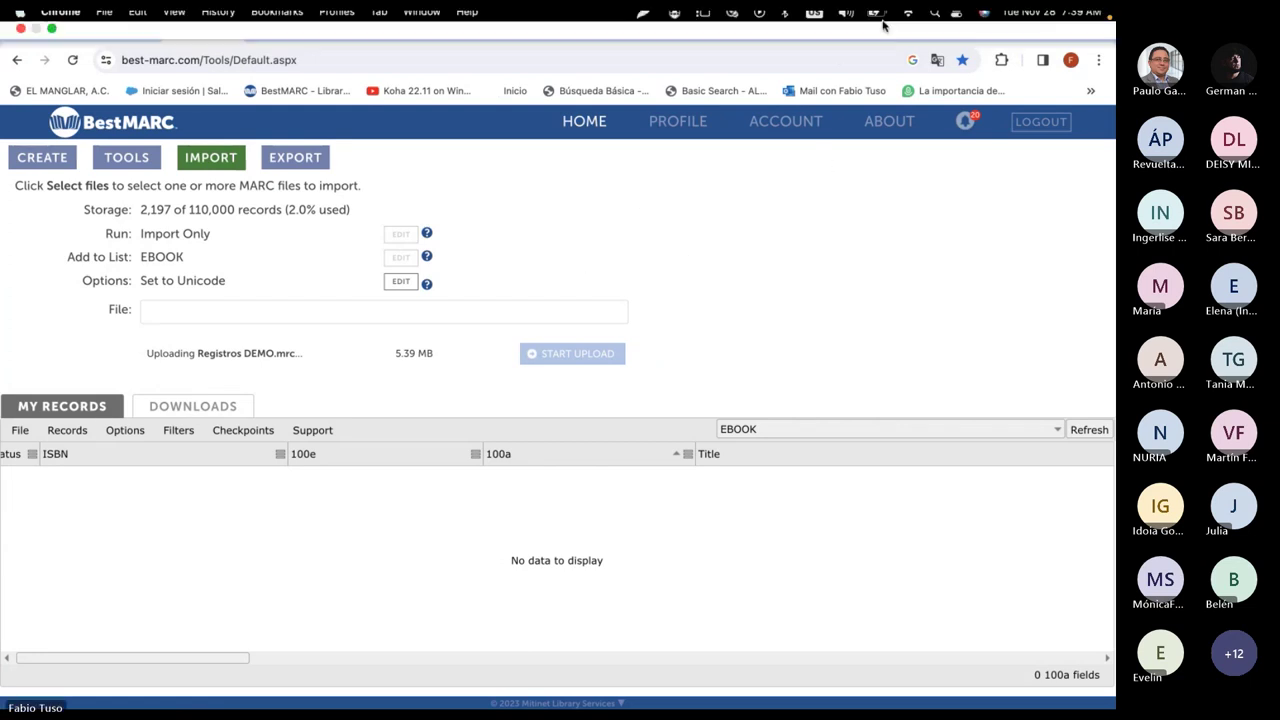
pyautogui.click(907, 20)
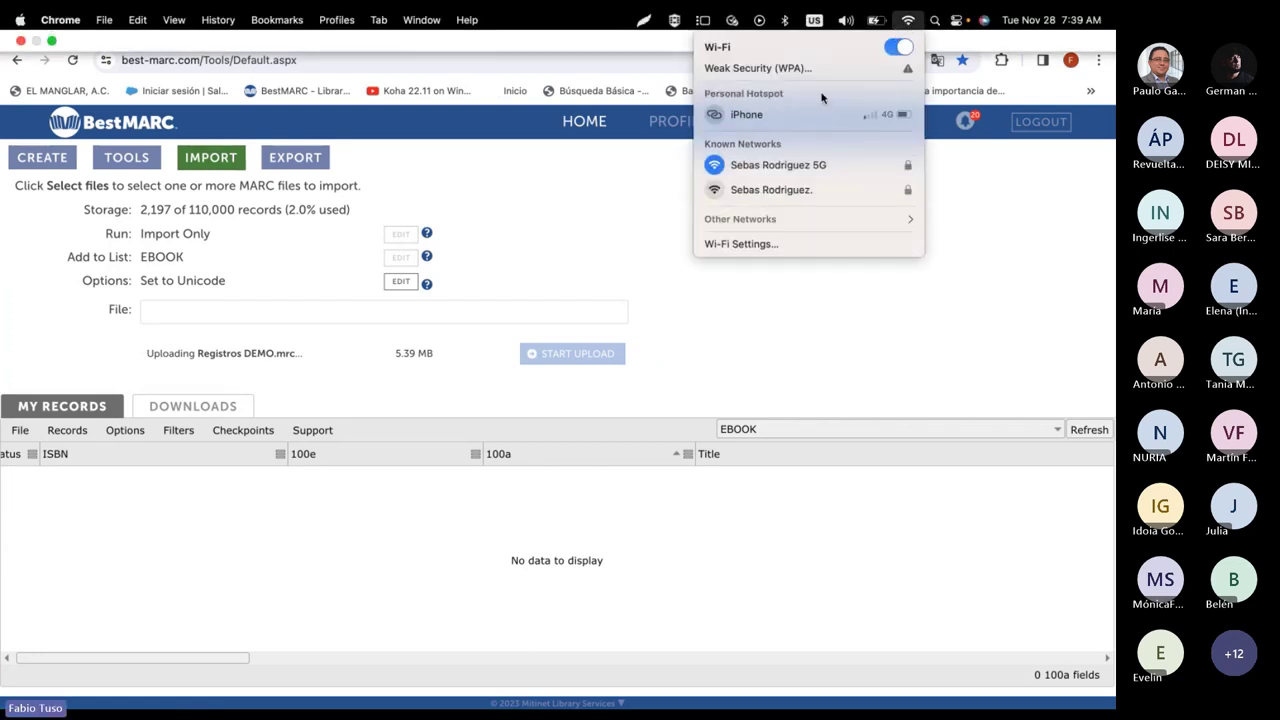
pyautogui.click(791, 113)
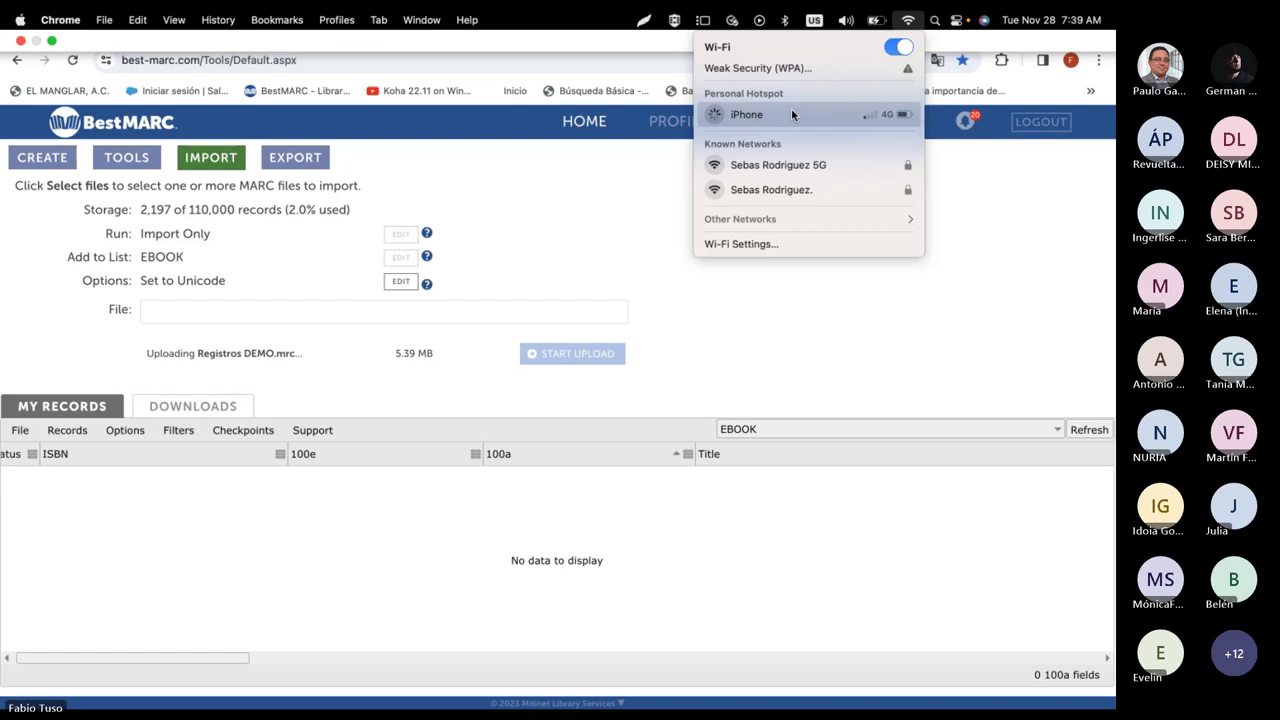
pyautogui.click(791, 112)
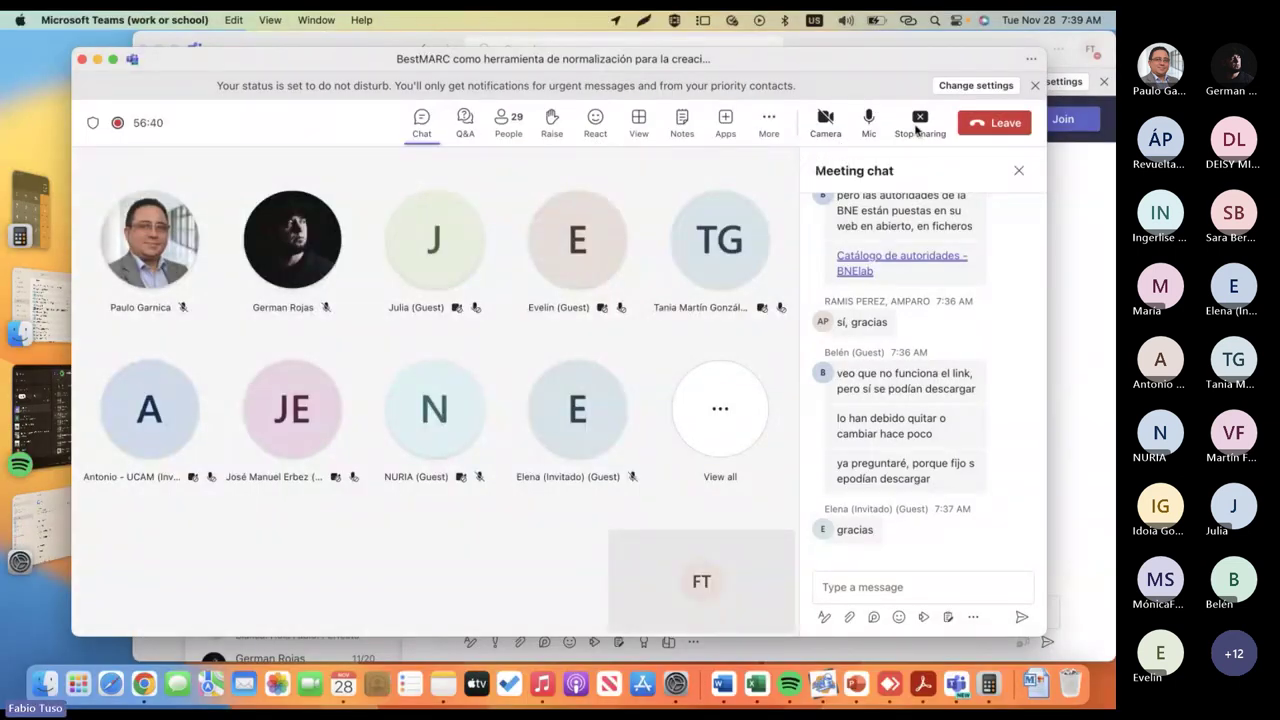
pyautogui.click(916, 128)
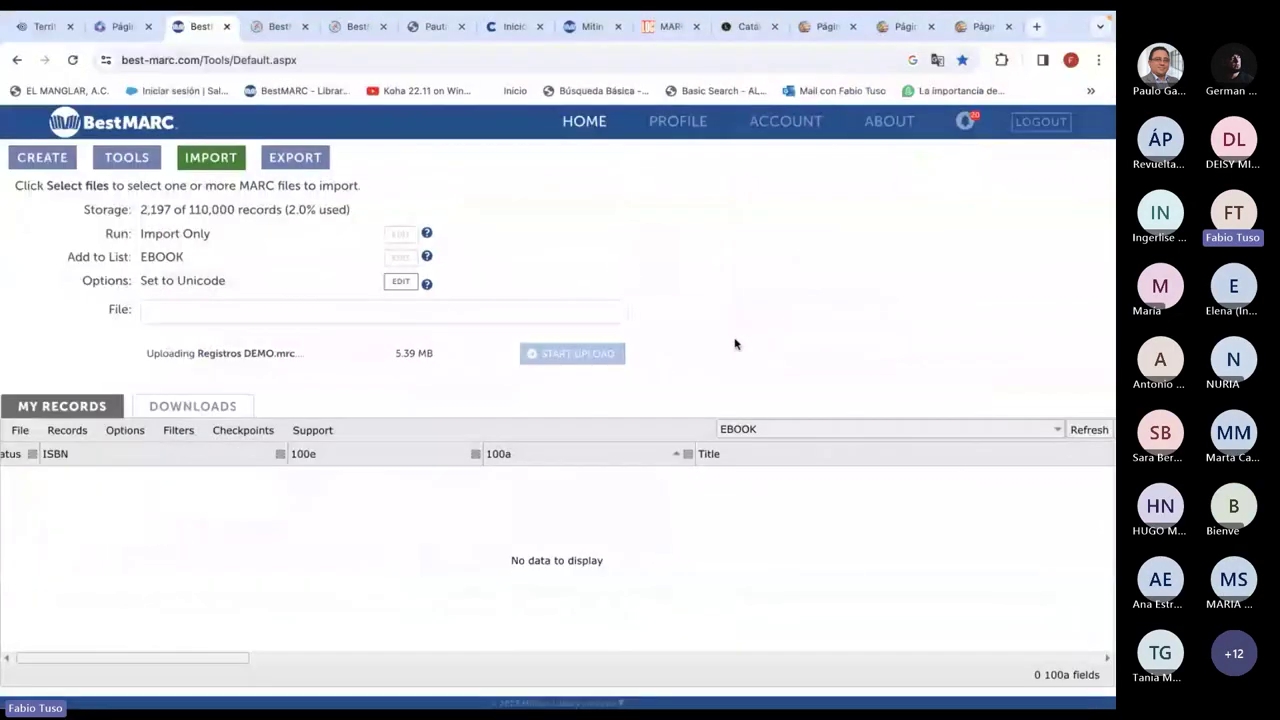
# Reload the BestMARC home page and return to the MARC file import settings
pyautogui.click(596, 124)
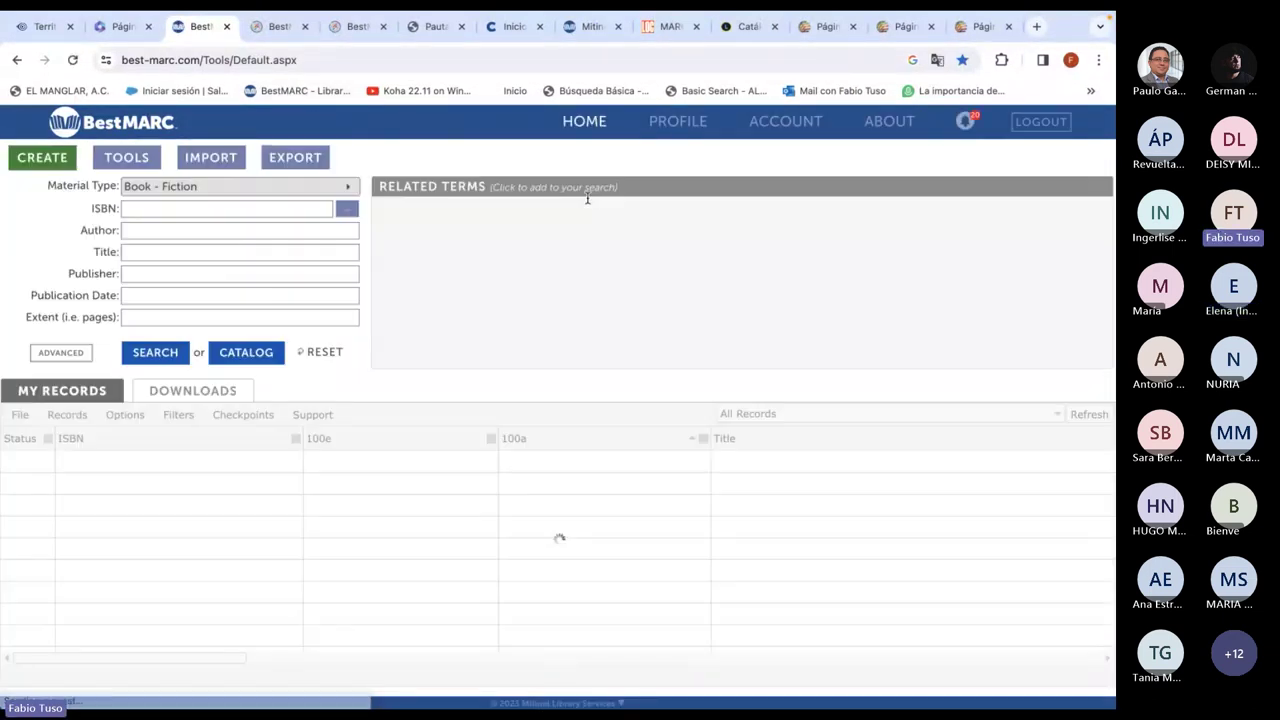
pyautogui.click(128, 157)
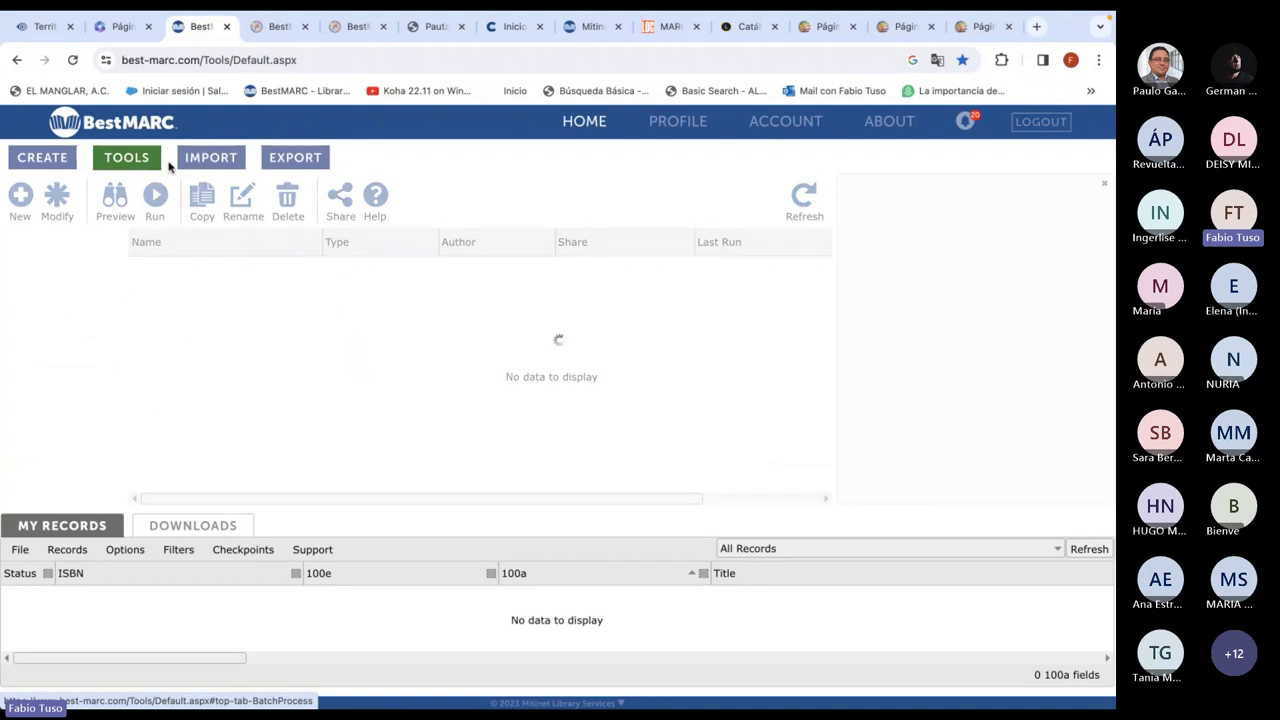
pyautogui.click(211, 158)
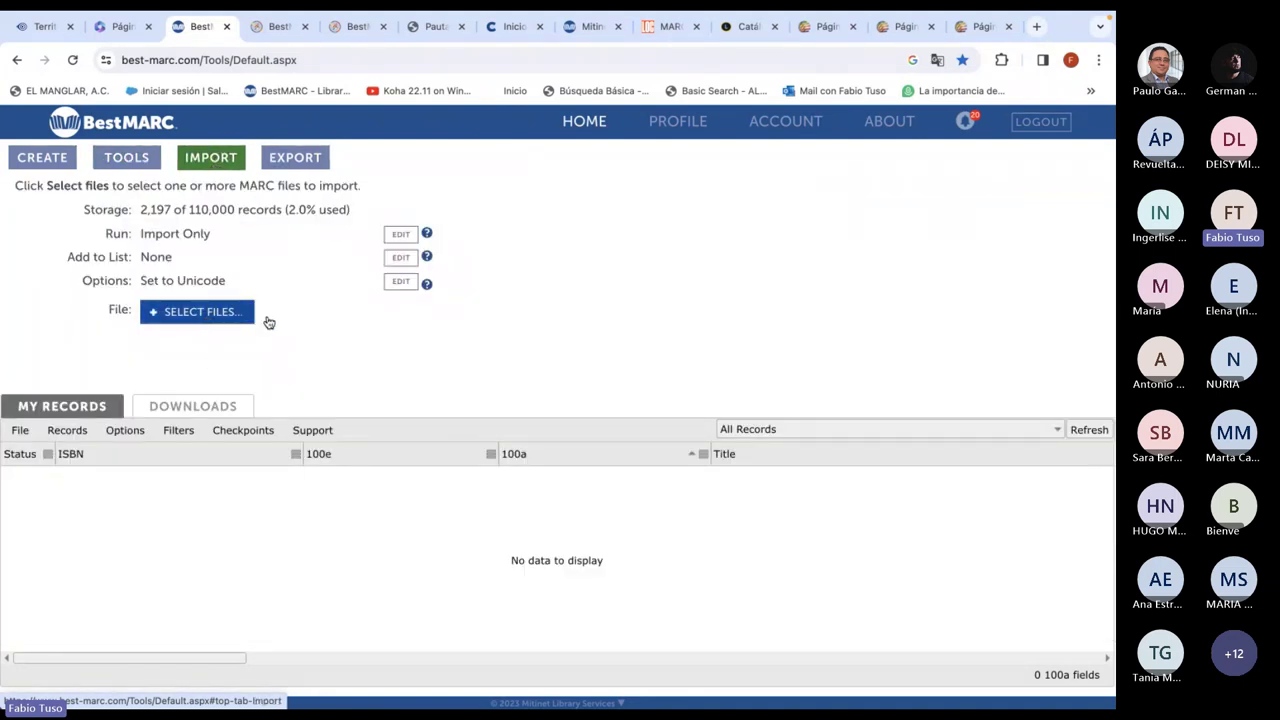
# Choose Registros DEMO.mrc from the BestMARC folder in OneDrive as the file to import
pyautogui.click(214, 315)
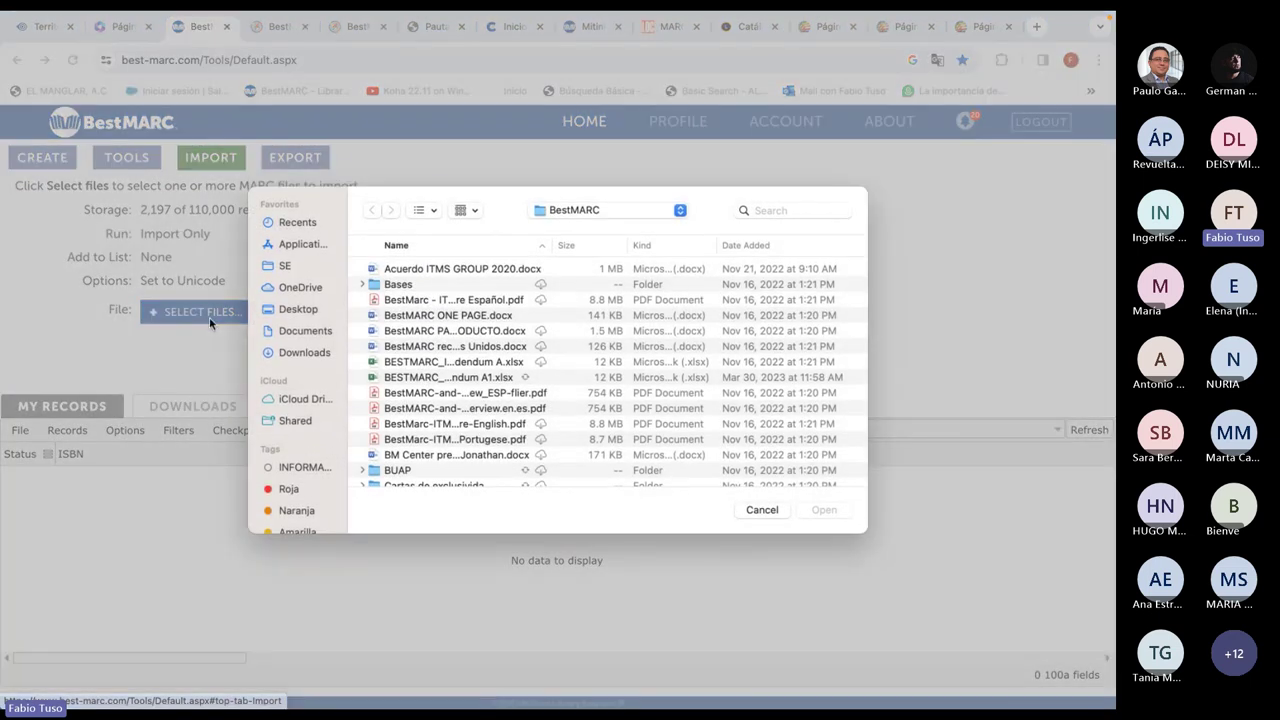
pyautogui.click(297, 287)
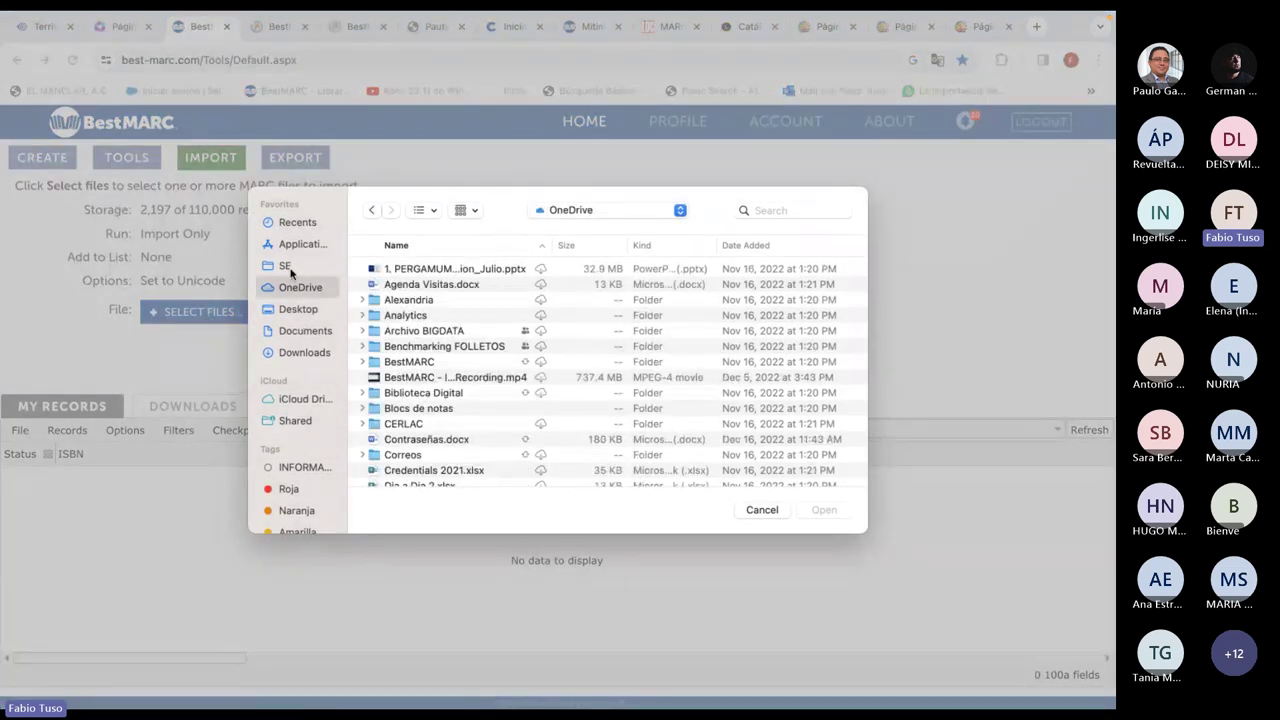
pyautogui.click(289, 267)
pyautogui.click(312, 290)
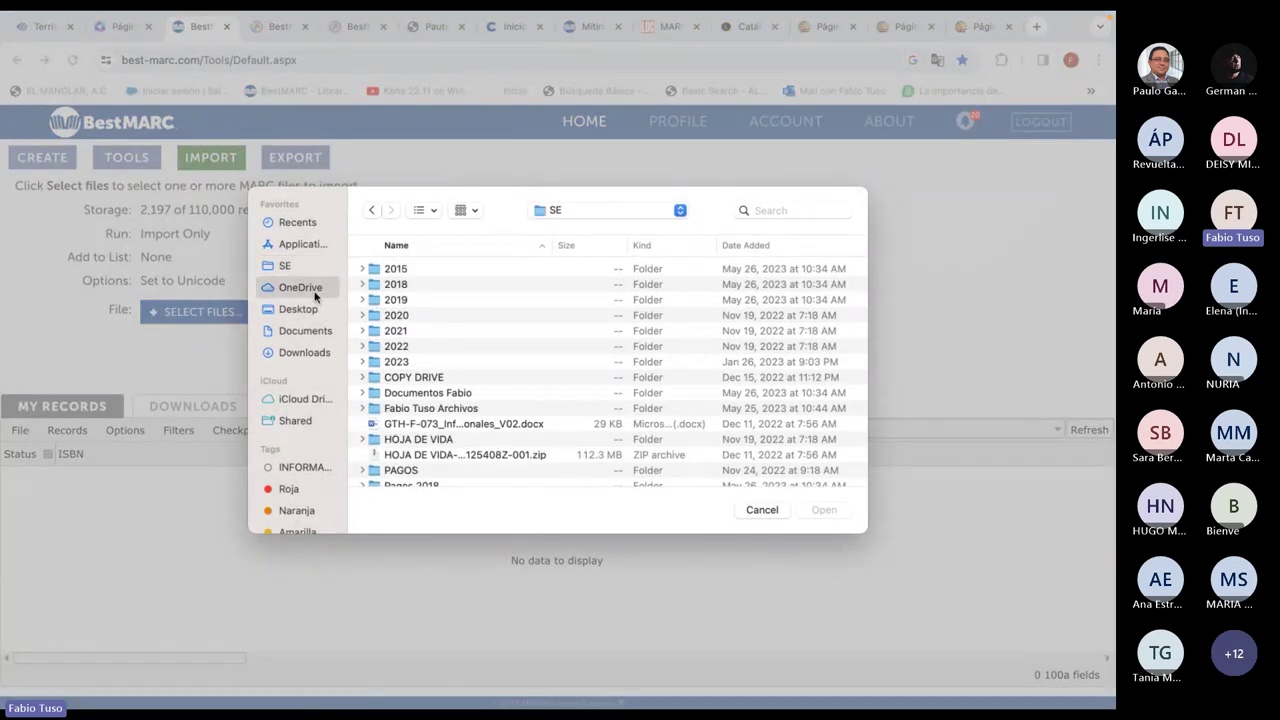
pyautogui.doubleClick(418, 361)
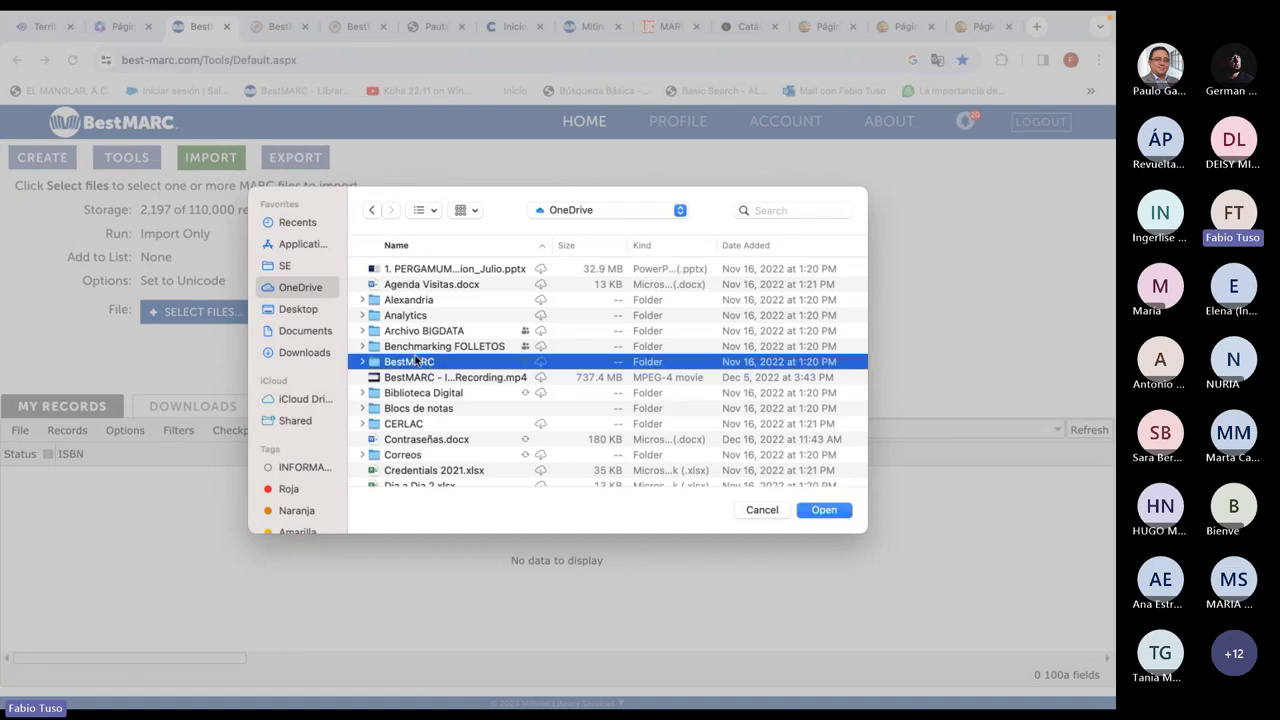
pyautogui.scroll(-5, 418, 355)
pyautogui.scroll(-10, 418, 355)
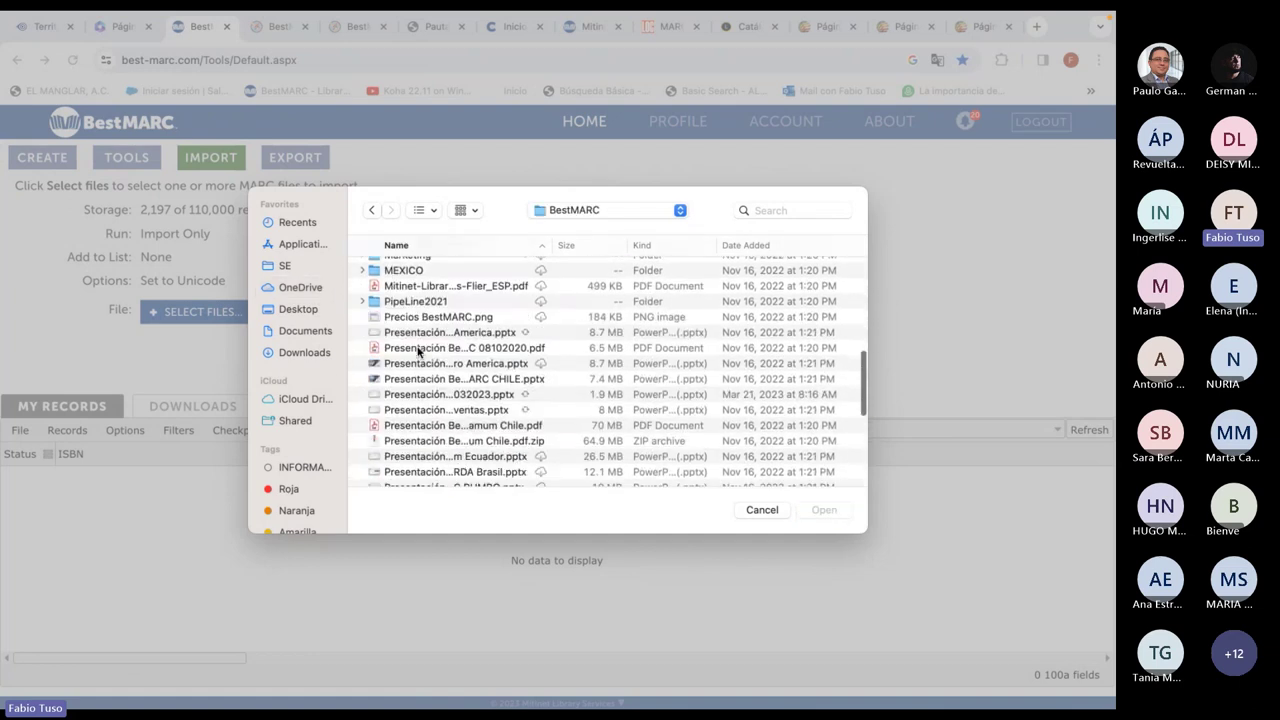
pyautogui.click(418, 350)
pyautogui.click(822, 509)
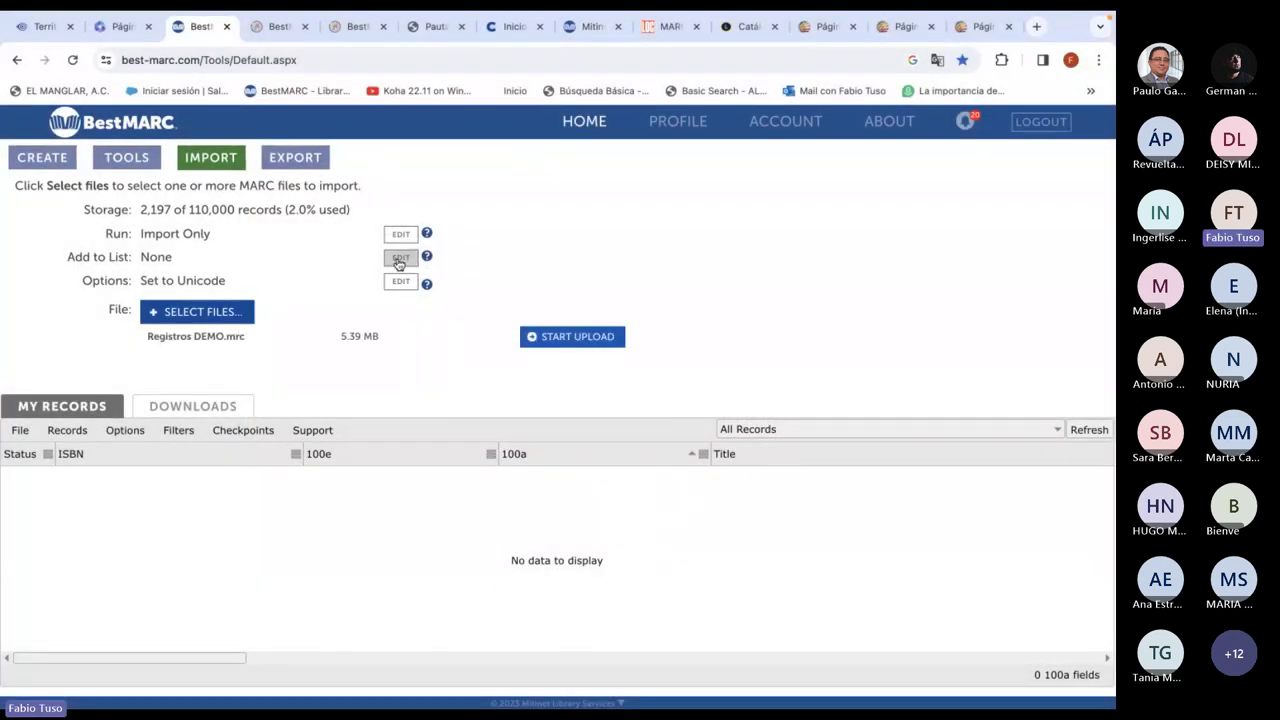
# Assign the import to the existing EBOOK list and start uploading Registros DEMO.mrc
pyautogui.click(399, 260)
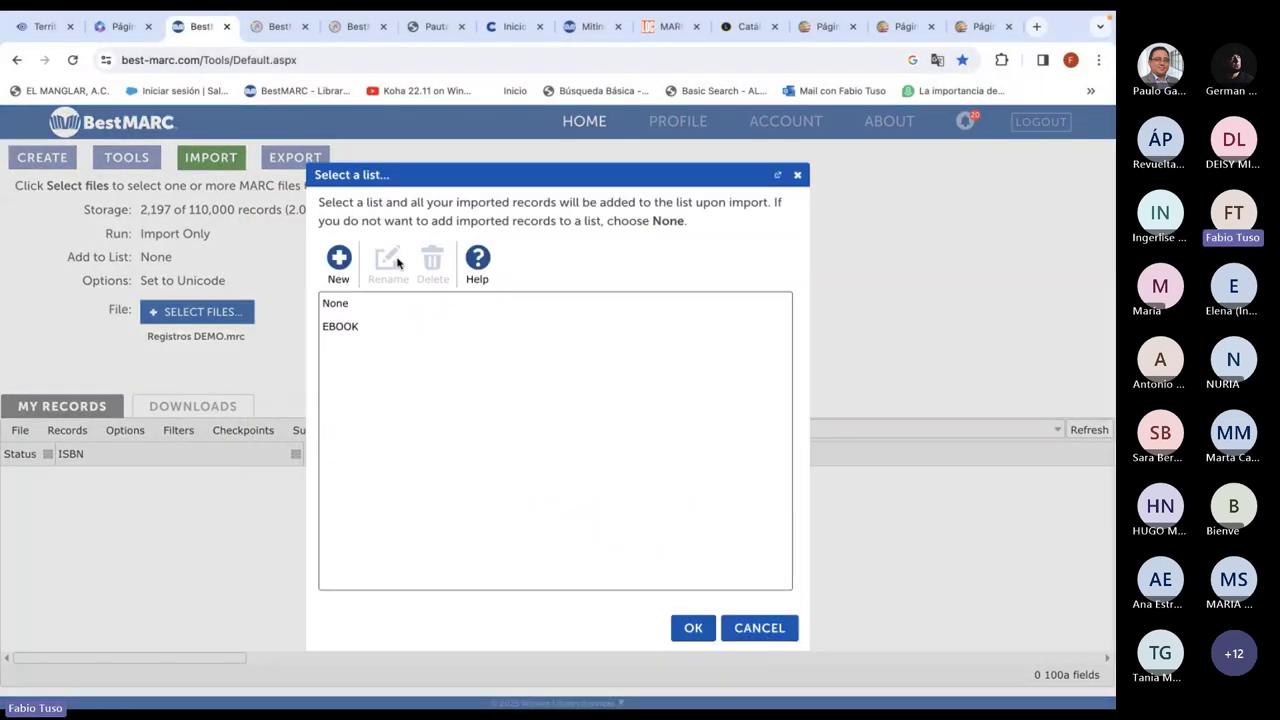
pyautogui.click(696, 630)
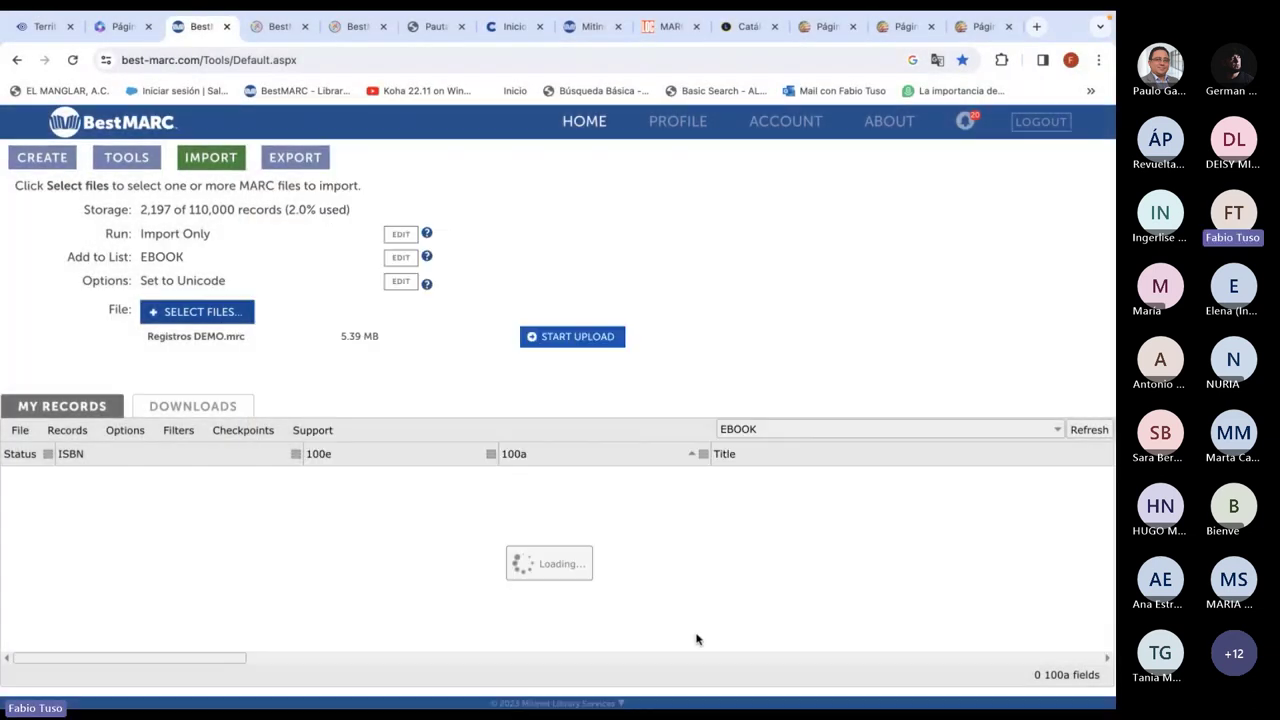
pyautogui.click(572, 336)
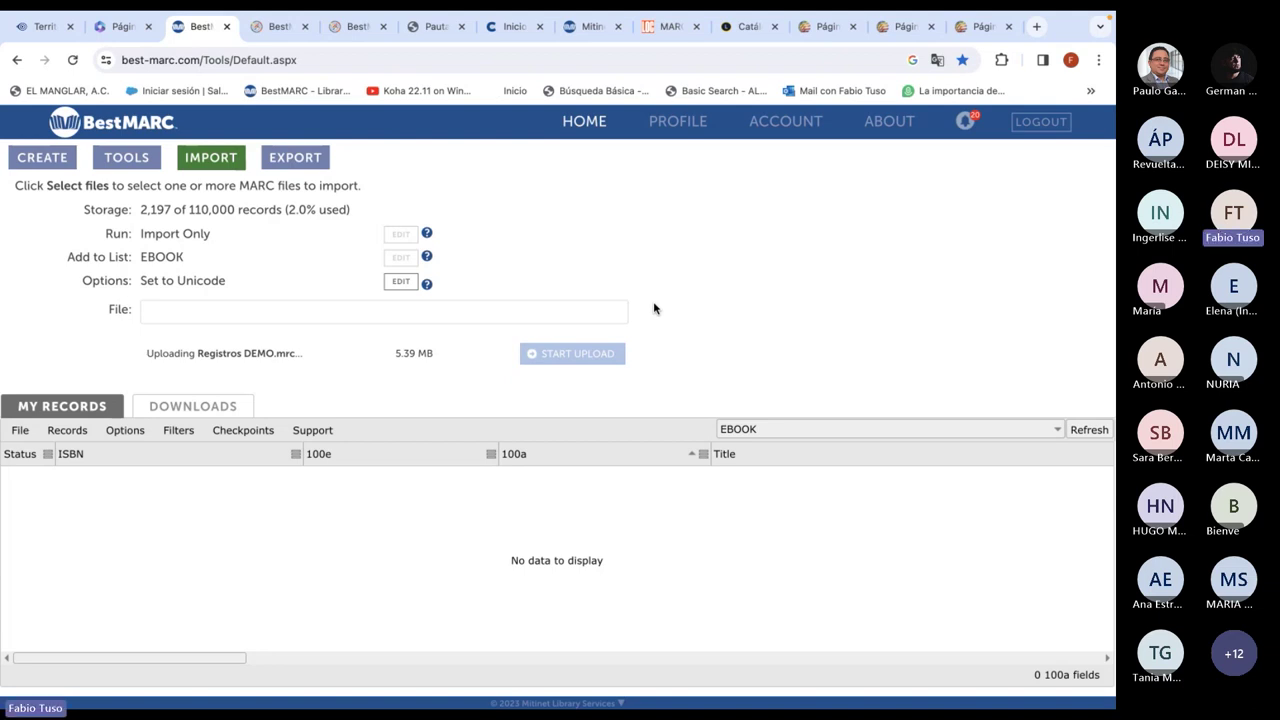
pyautogui.hscroll(2, 395, 450)
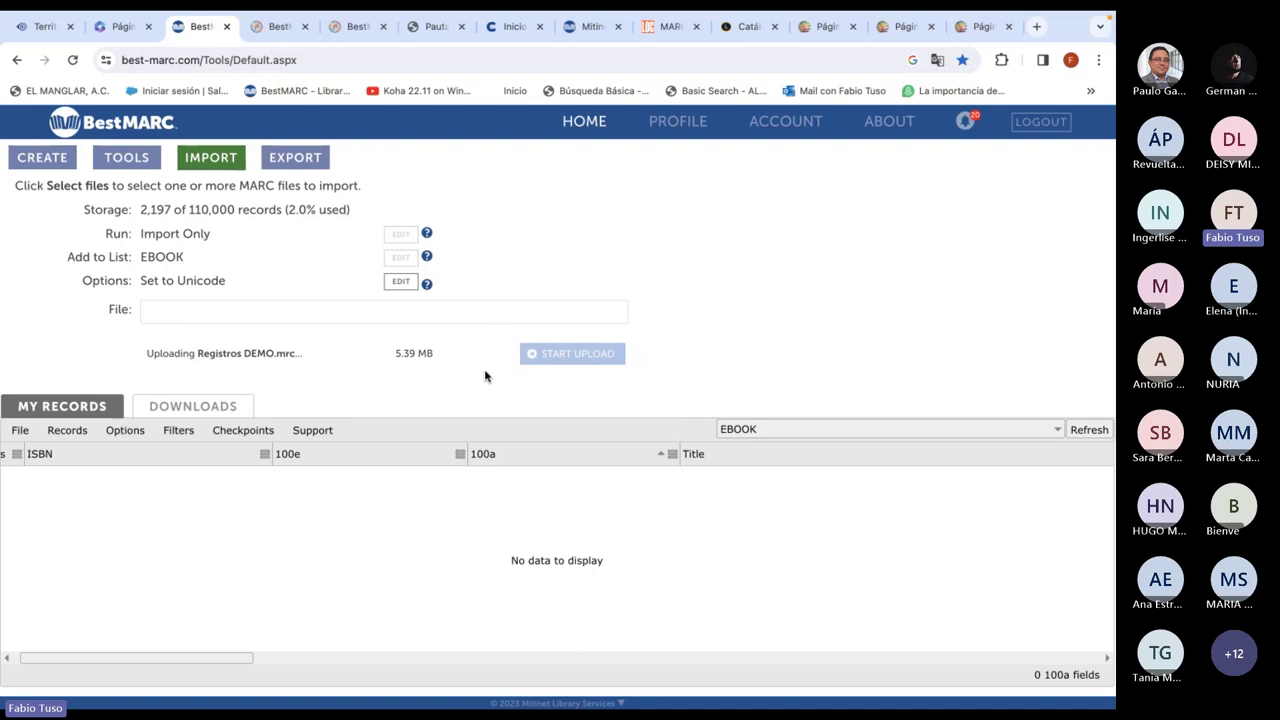
pyautogui.click(200, 410)
pyautogui.click(80, 409)
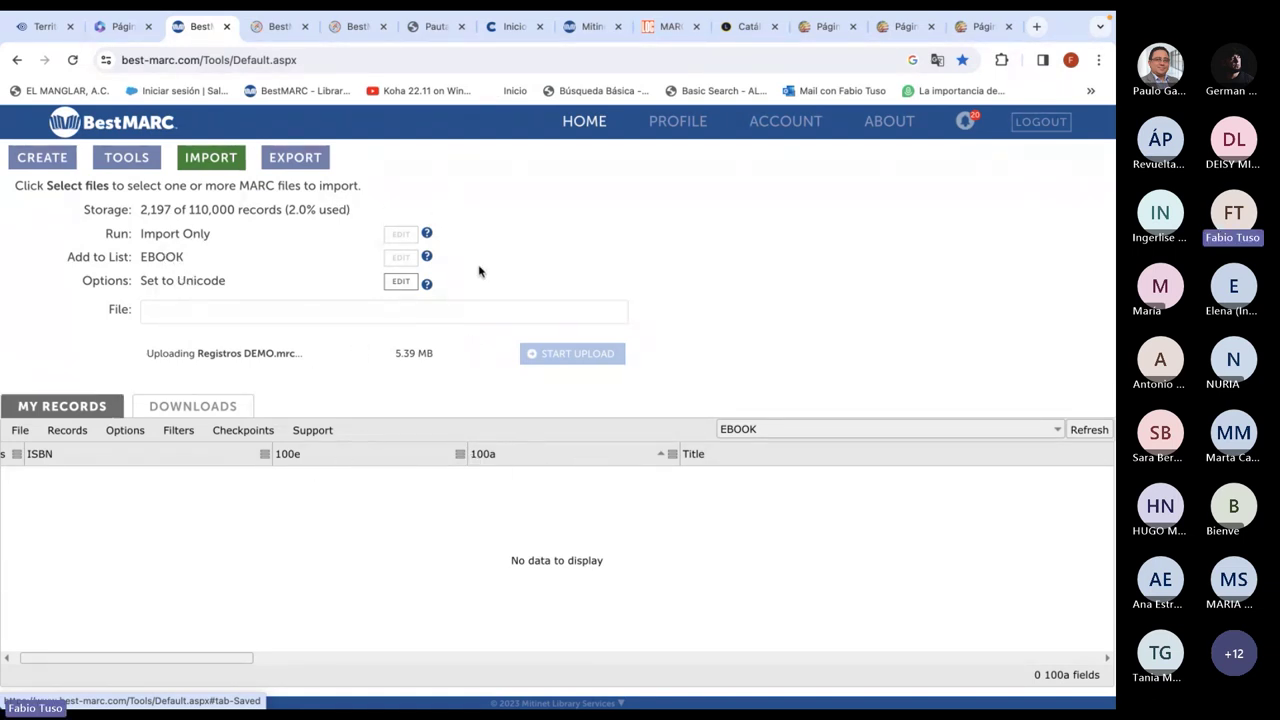
pyautogui.click(276, 58)
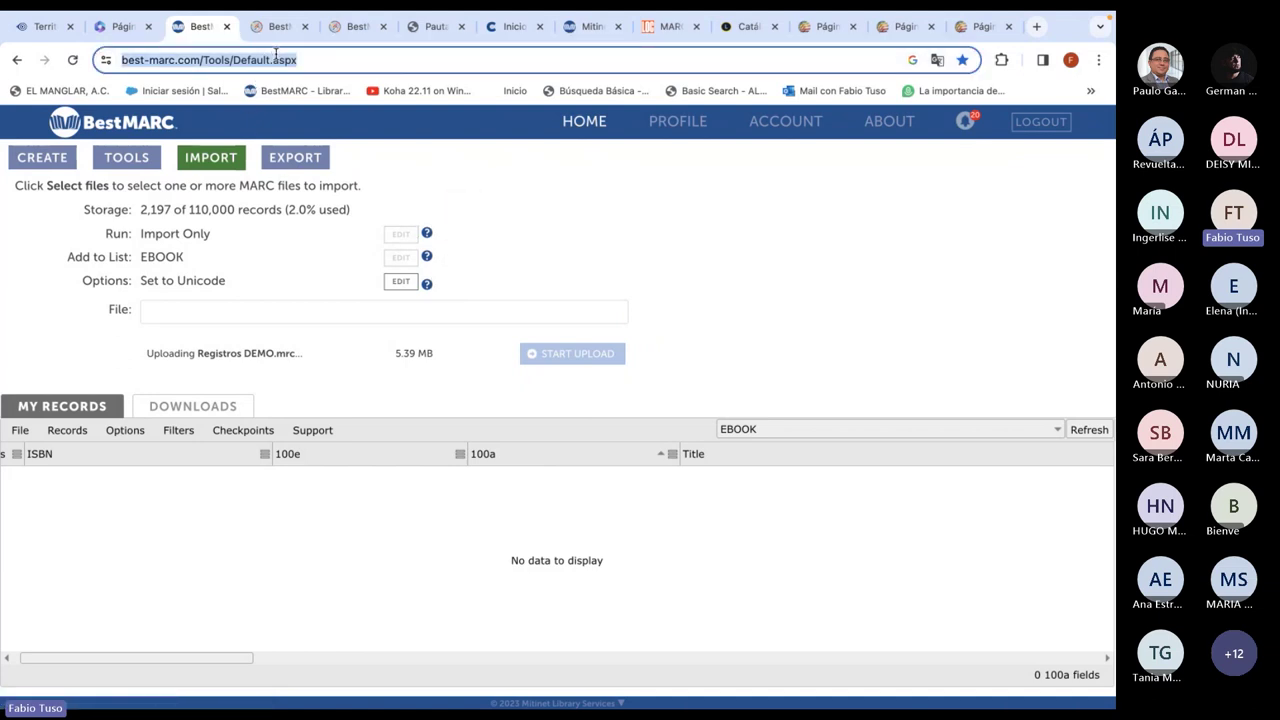
pyautogui.click(366, 198)
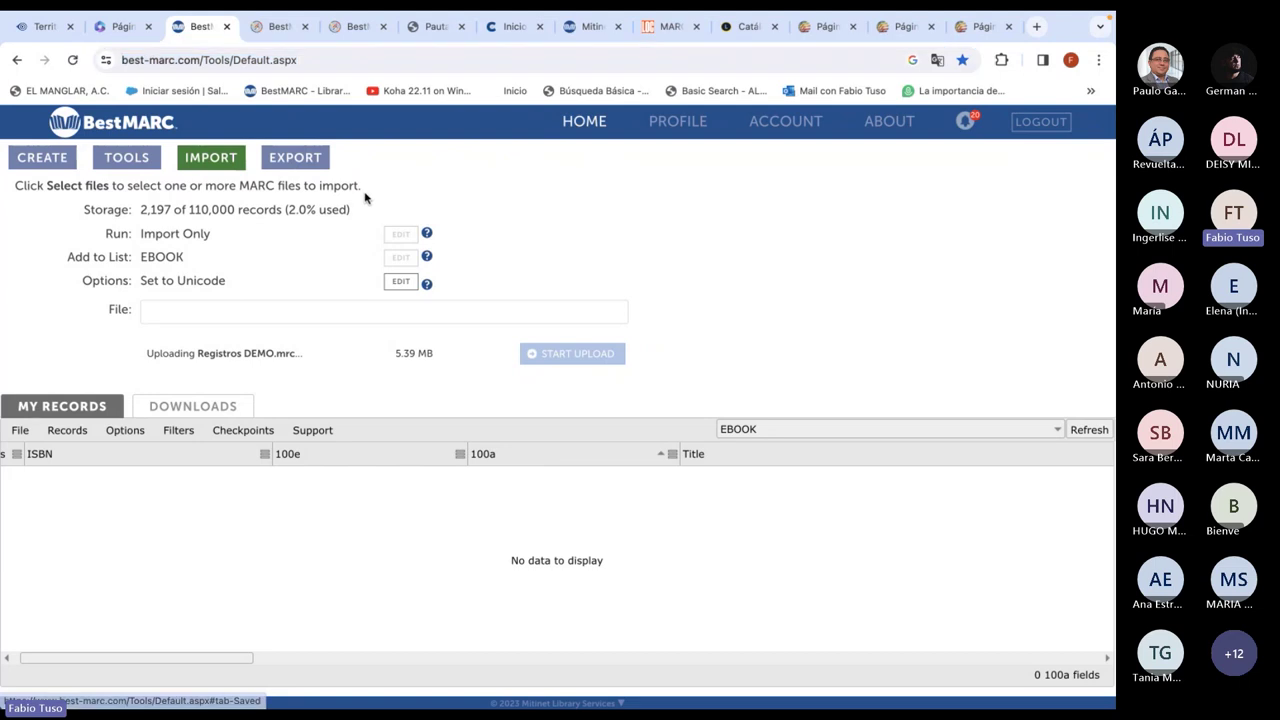
pyautogui.click(278, 27)
pyautogui.click(283, 58)
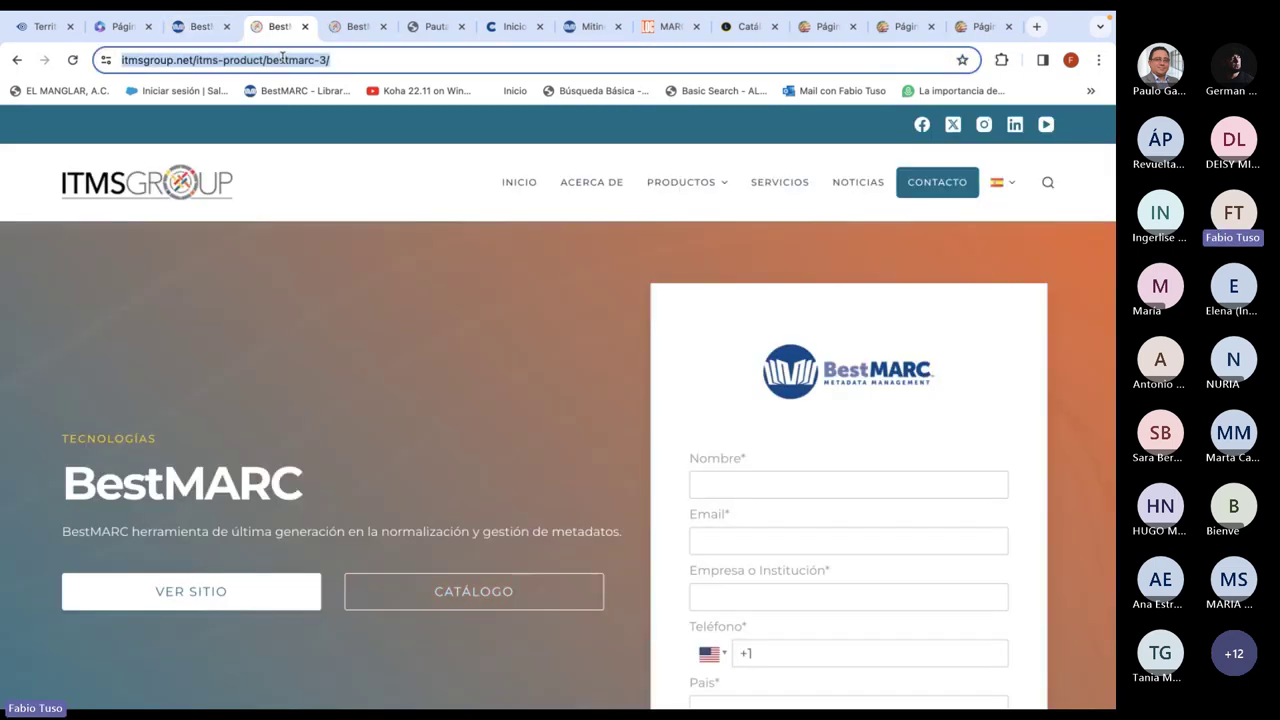
pyautogui.write('https://www.best-marc.com/tools/default.aspx')
pyautogui.press('Return')
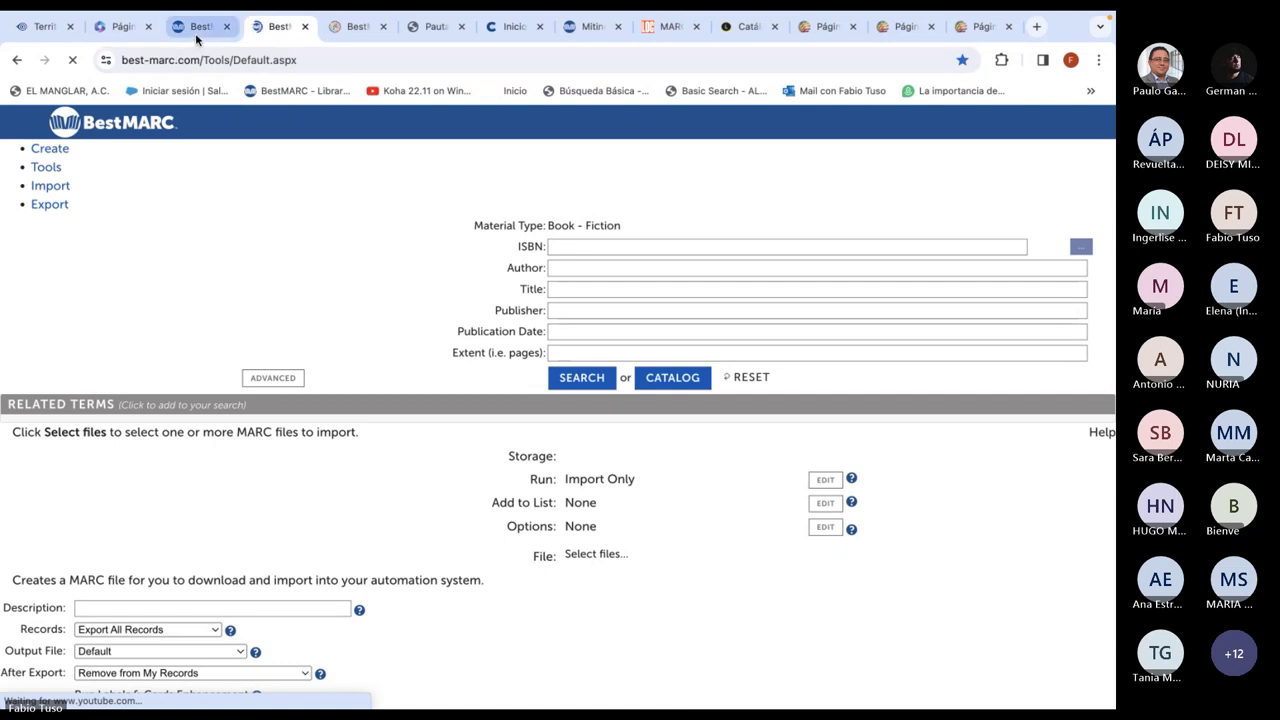
pyautogui.click(200, 27)
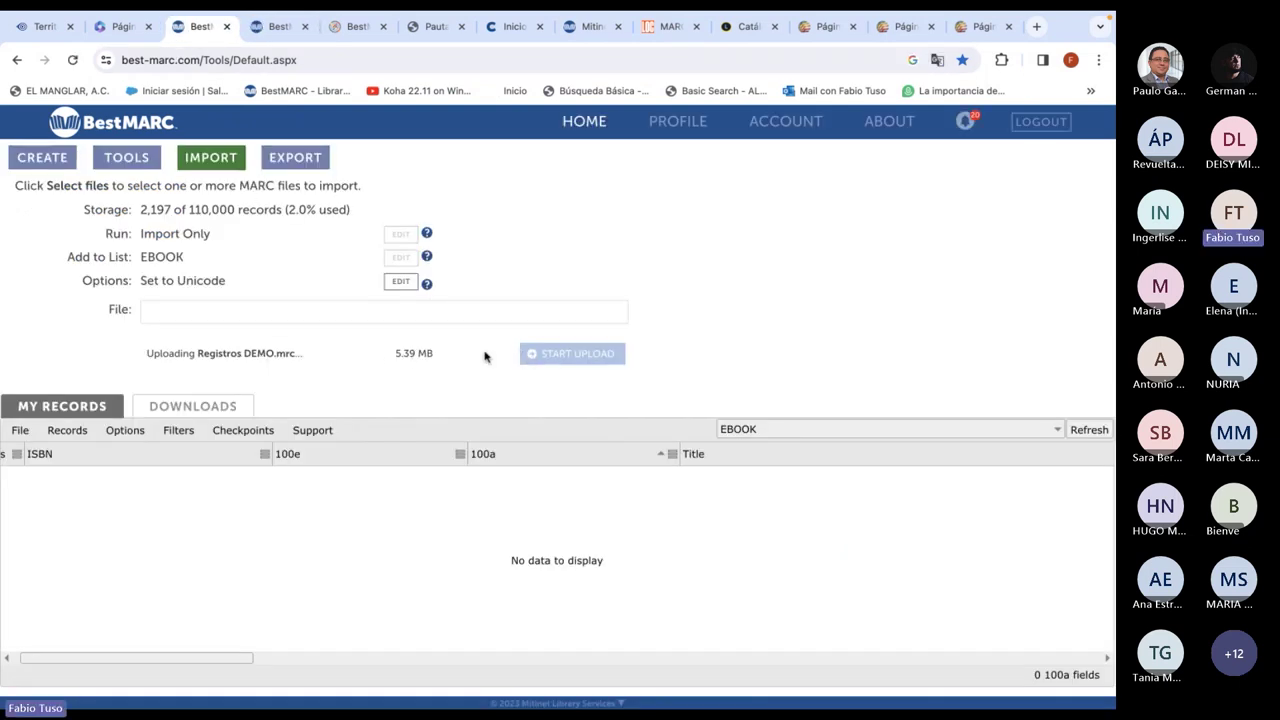
pyautogui.click(280, 27)
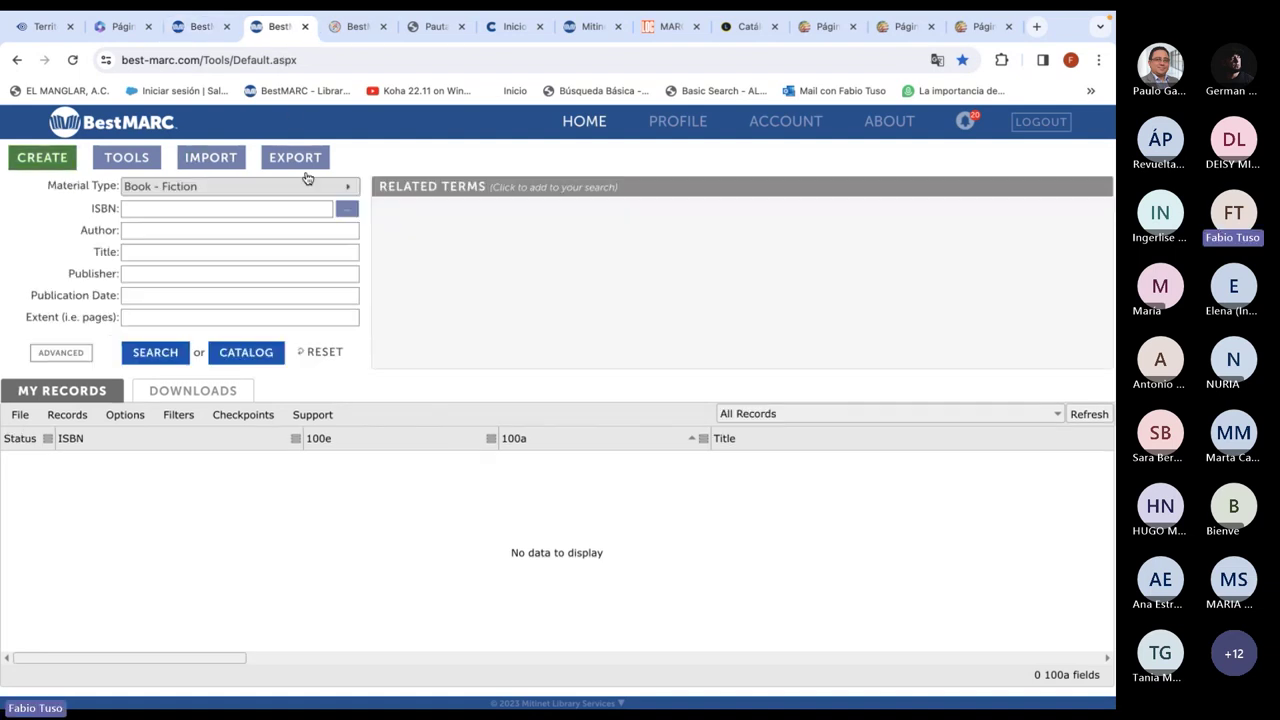
# Examine the descriptions of the Record Repair, Subject Heading Updates and Convert to RDA enhancements among the batch tools
pyautogui.click(127, 157)
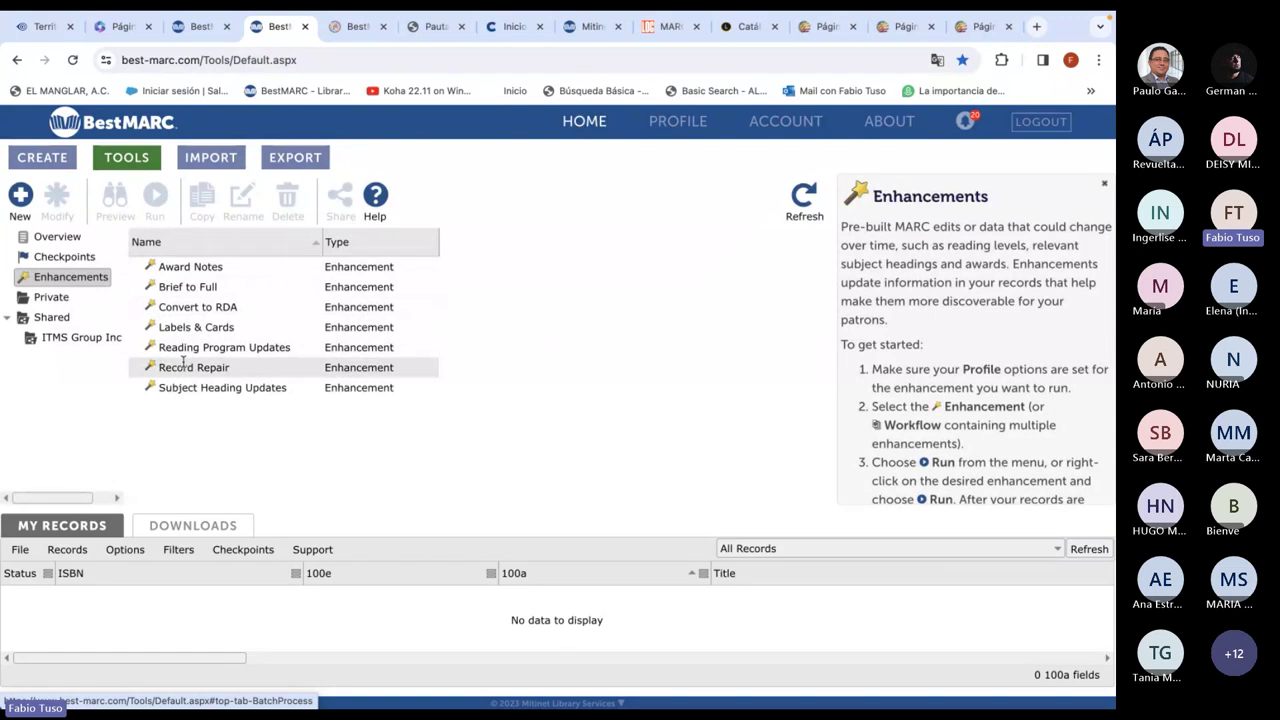
pyautogui.click(184, 366)
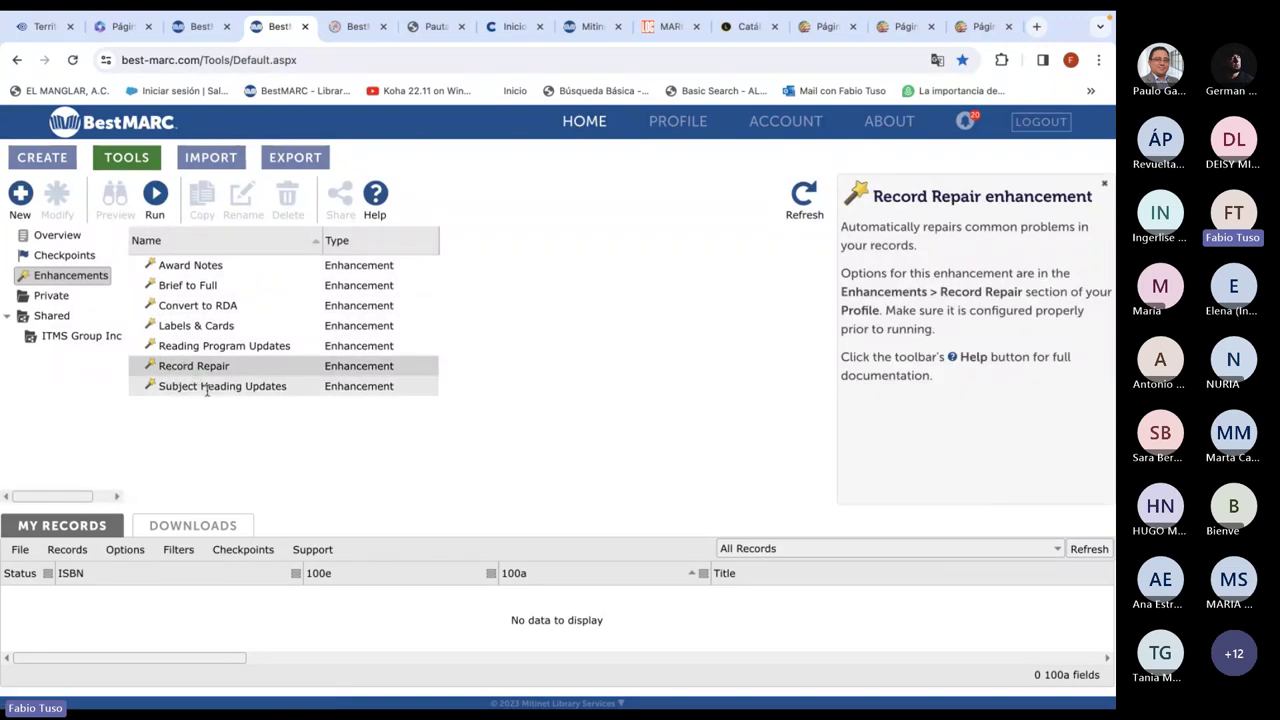
pyautogui.click(205, 389)
pyautogui.click(200, 366)
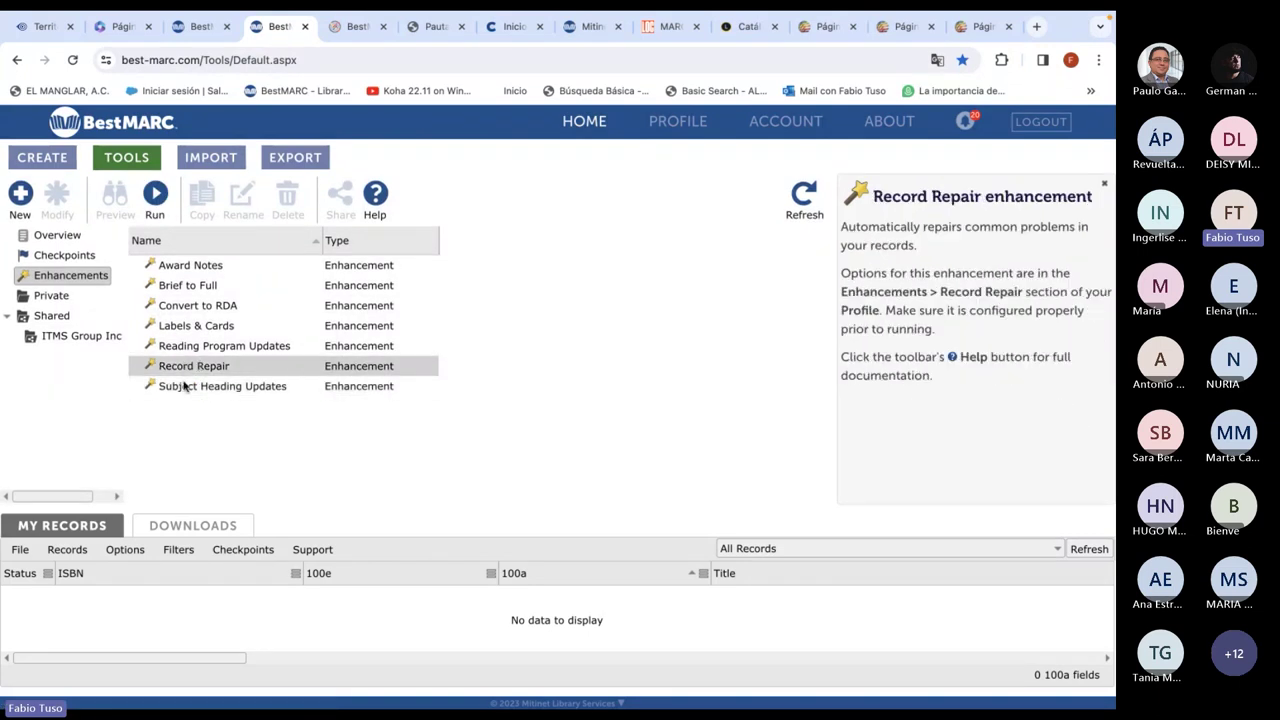
pyautogui.click(197, 312)
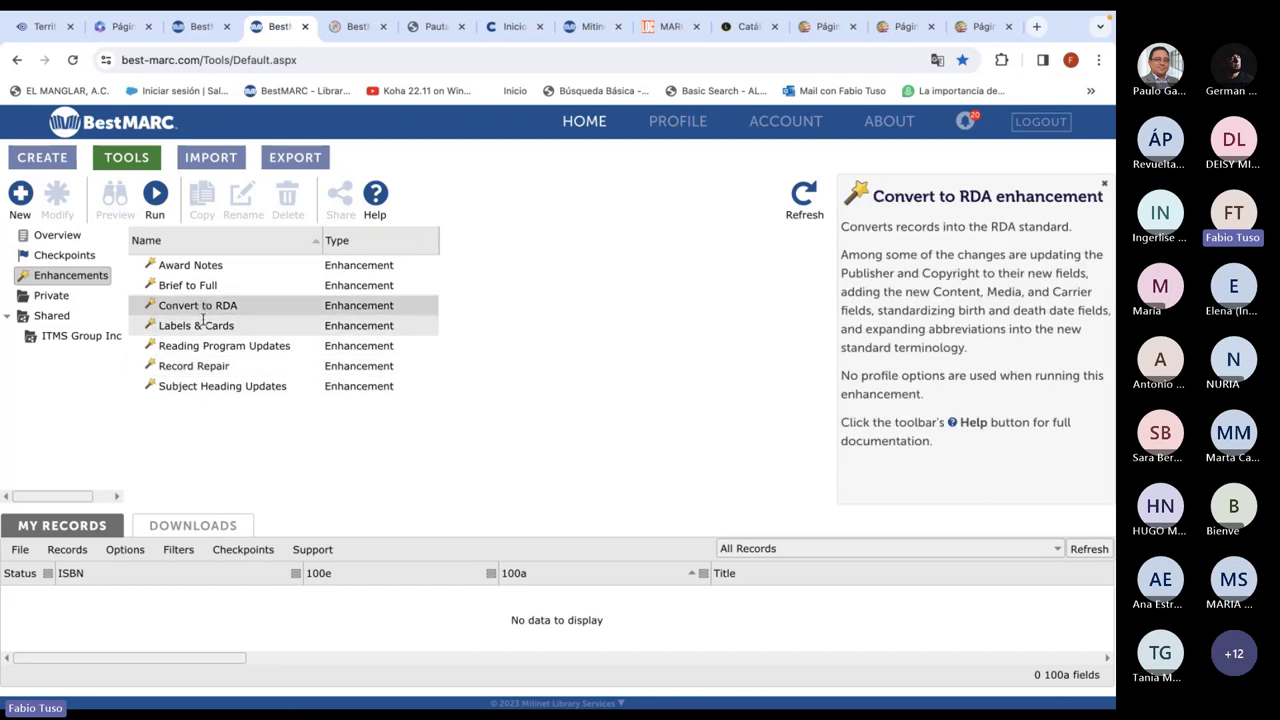
# Start a new global edit with the Find and Update command, set to search specific fields or subfields
pyautogui.click(21, 198)
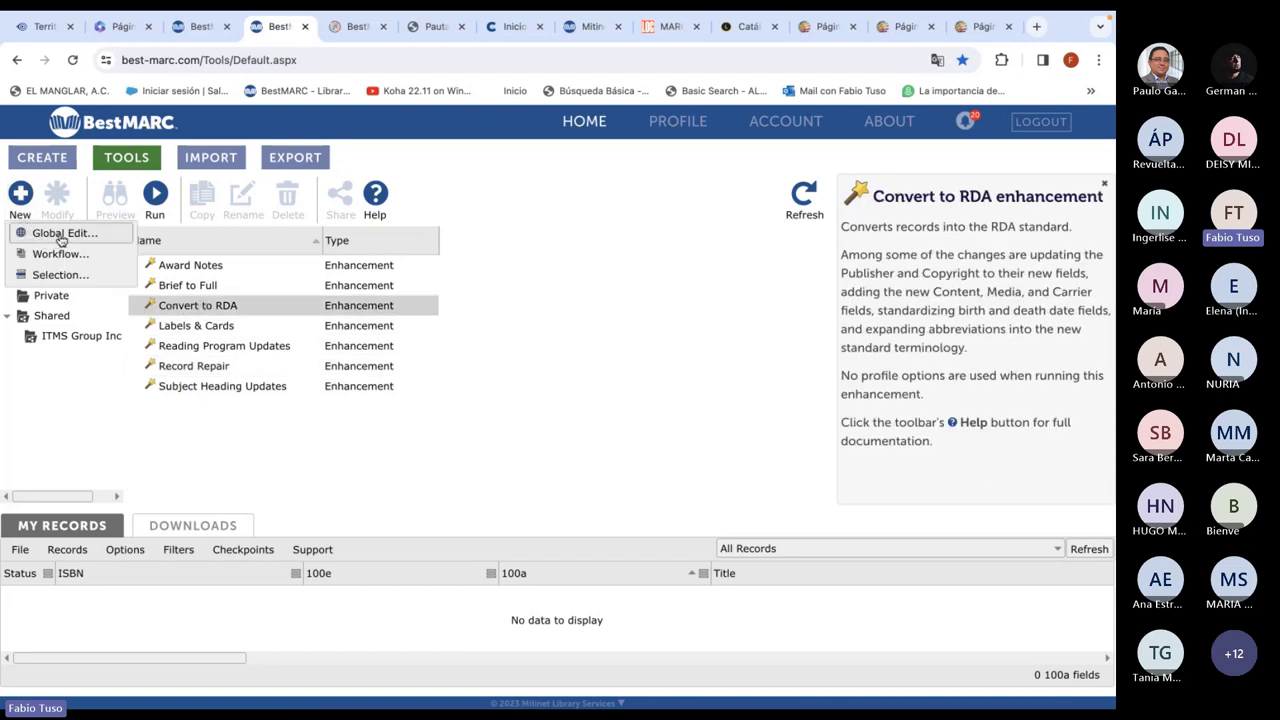
pyautogui.click(62, 234)
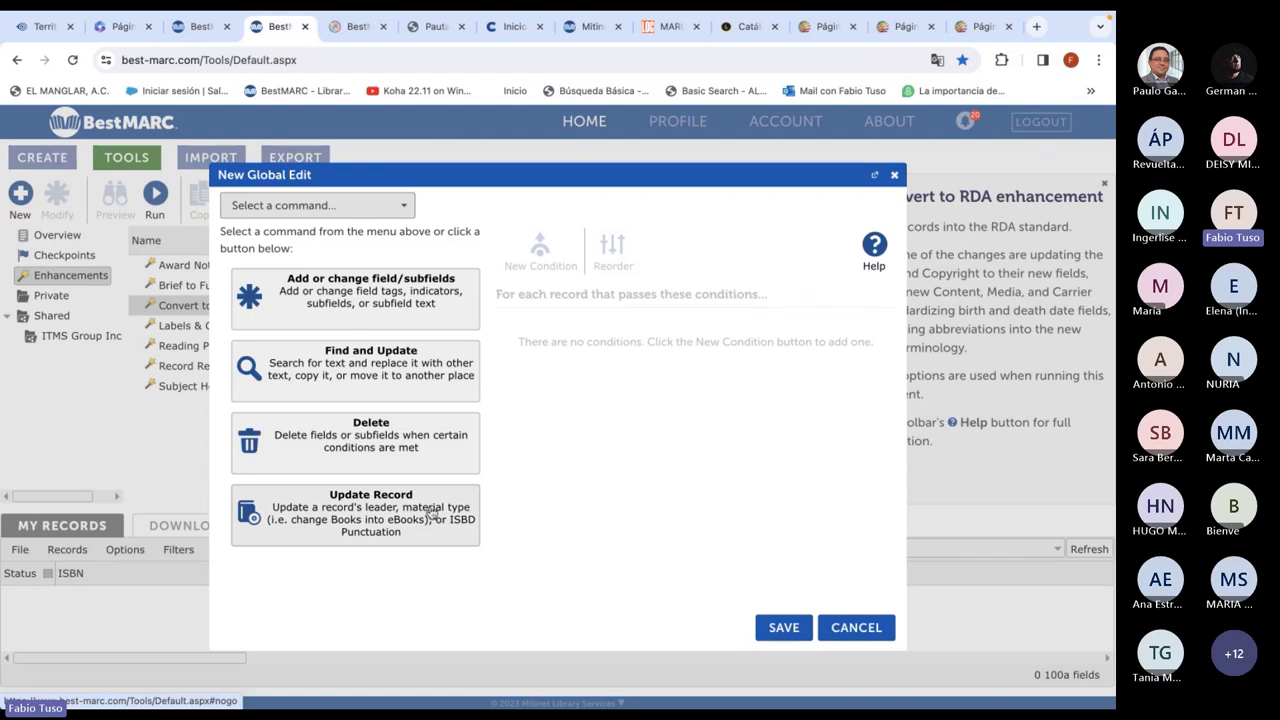
pyautogui.click(318, 206)
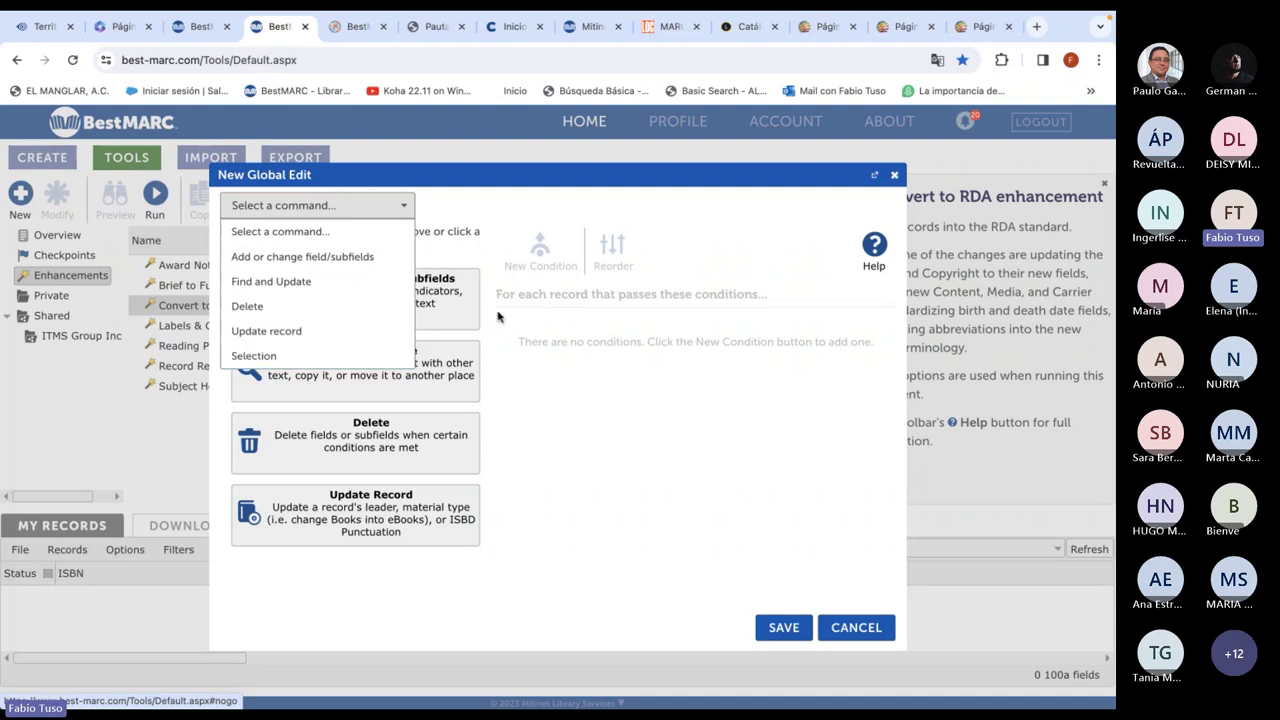
pyautogui.click(477, 199)
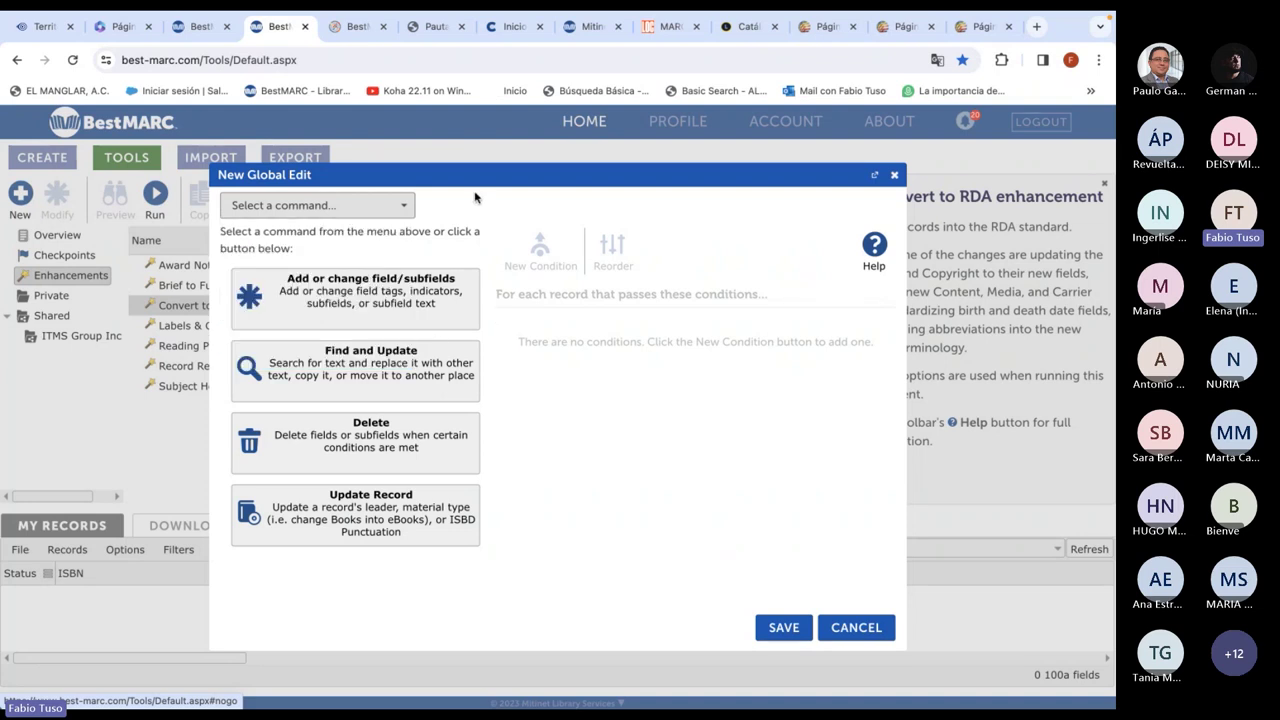
pyautogui.click(388, 368)
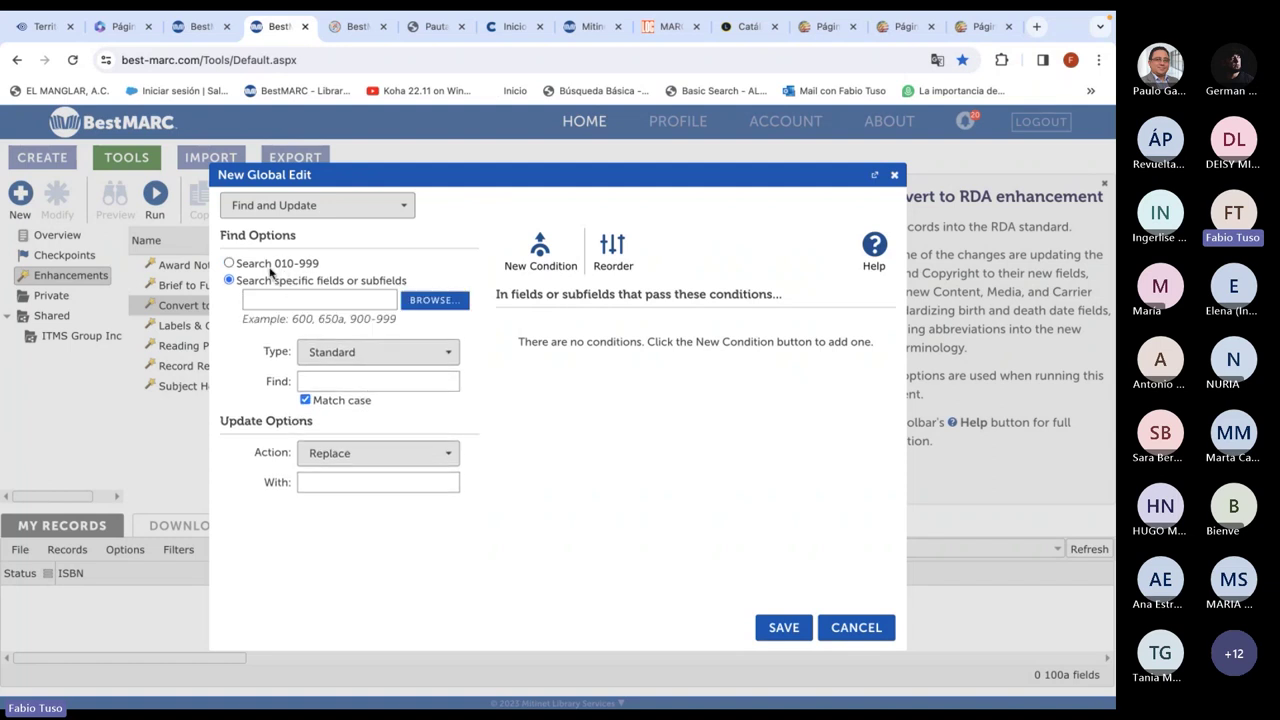
pyautogui.click(270, 266)
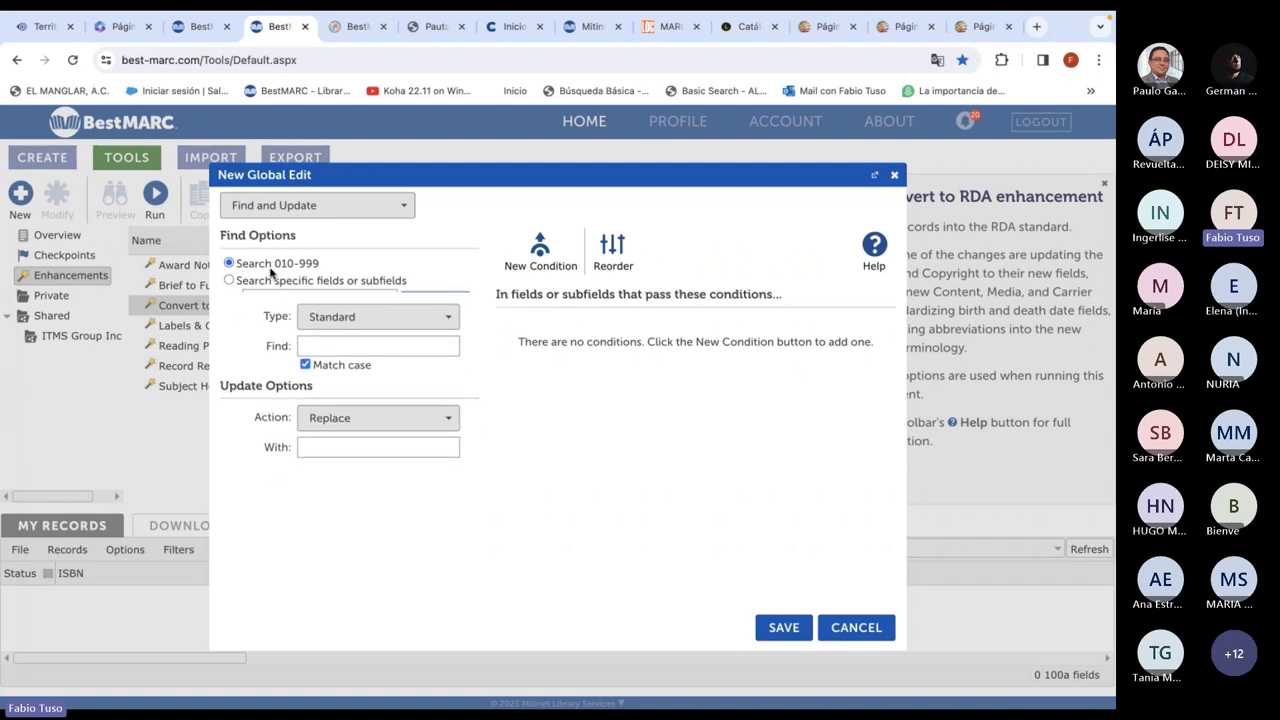
pyautogui.click(300, 281)
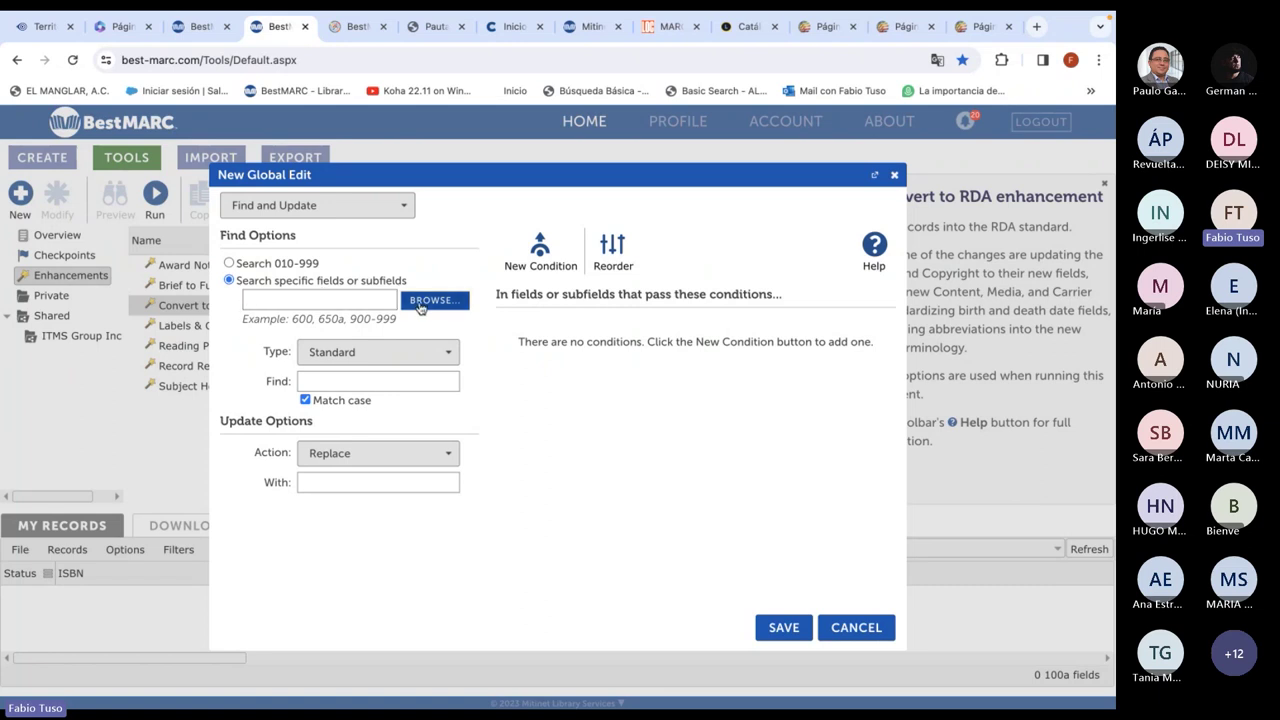
# Examine the fields selectable for the global edit, including Copy / Holdings, control fields, numbers and codes, and the subfields of field 100
pyautogui.click(424, 300)
pyautogui.click(305, 188)
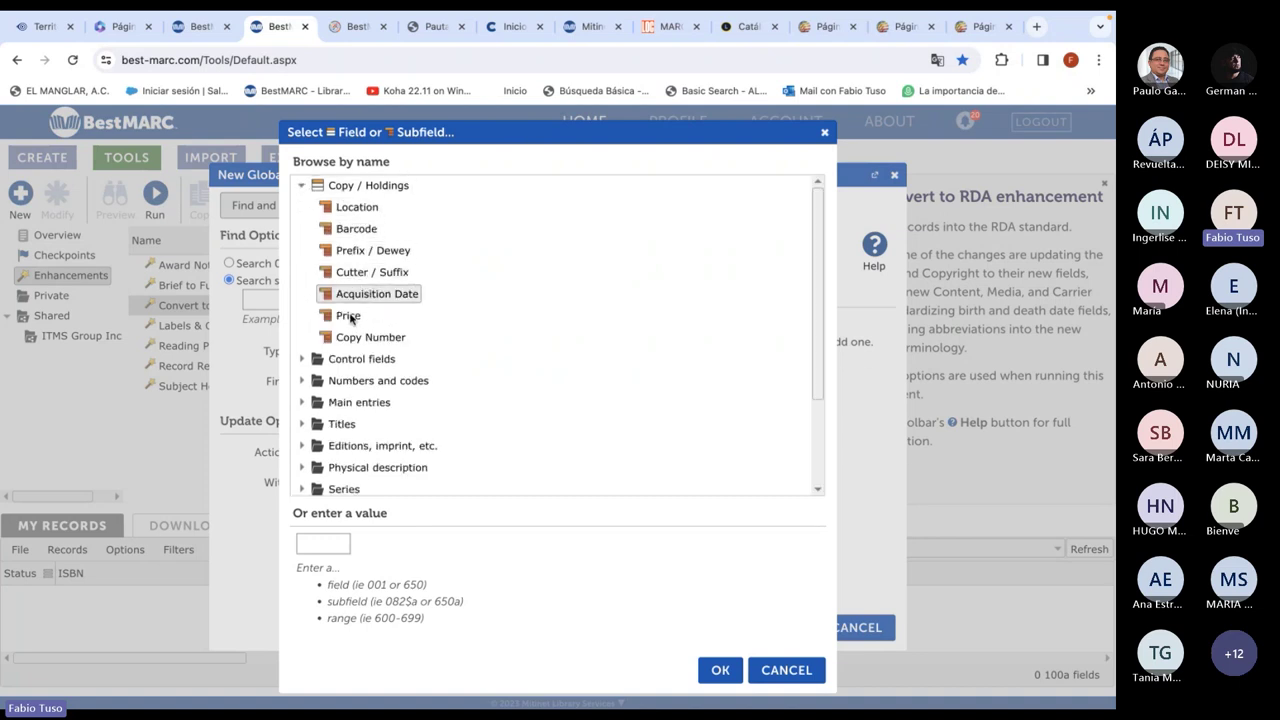
pyautogui.click(303, 359)
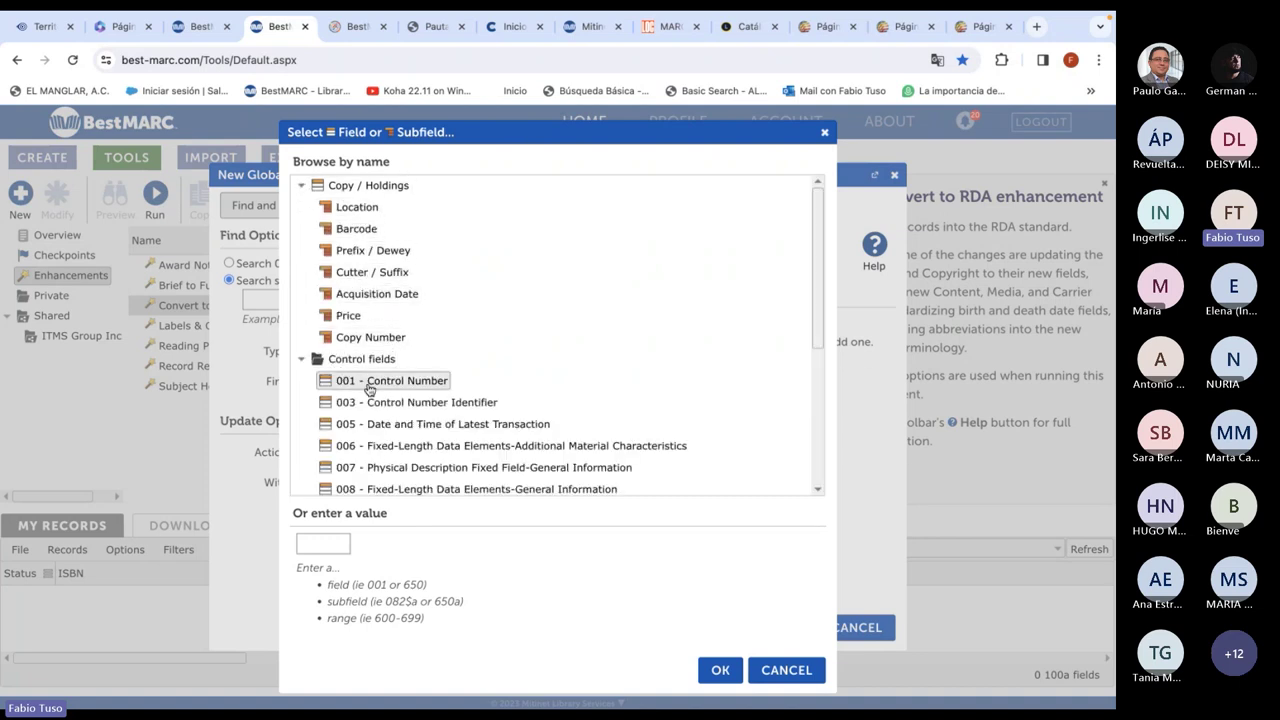
pyautogui.scroll(-3, 345, 377)
pyautogui.click(304, 266)
pyautogui.scroll(-10, 358, 318)
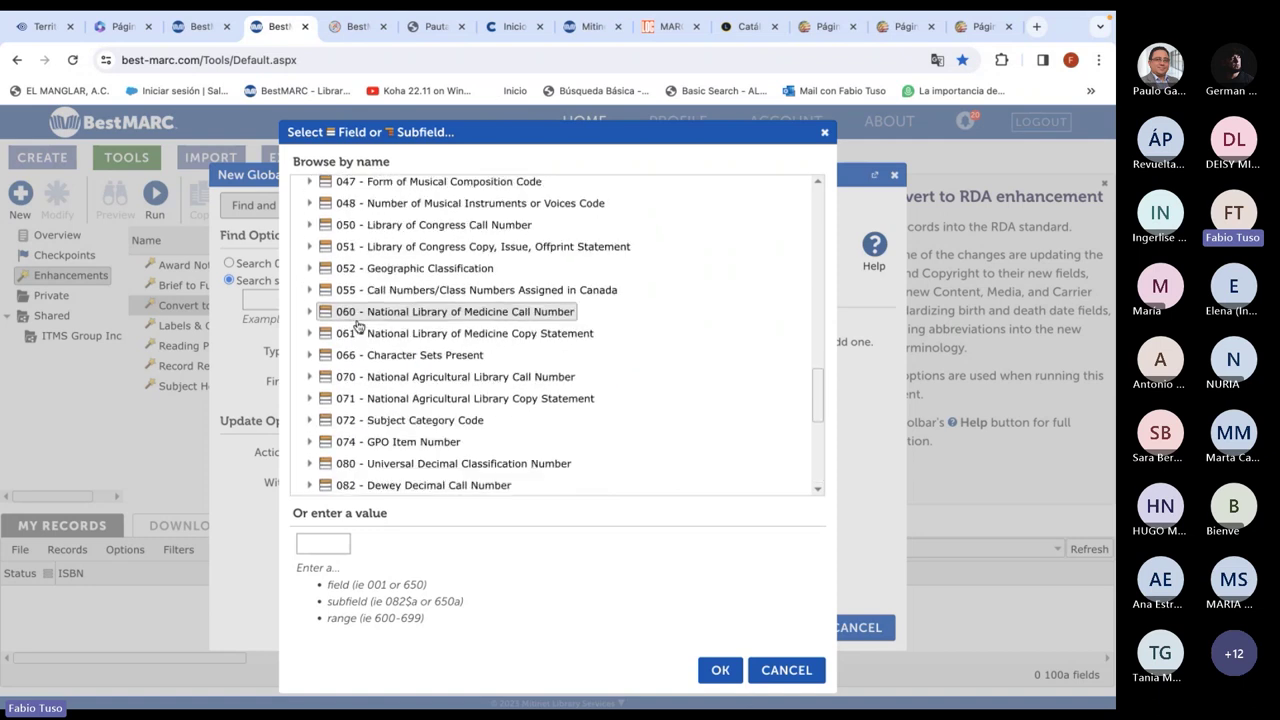
pyautogui.click(302, 289)
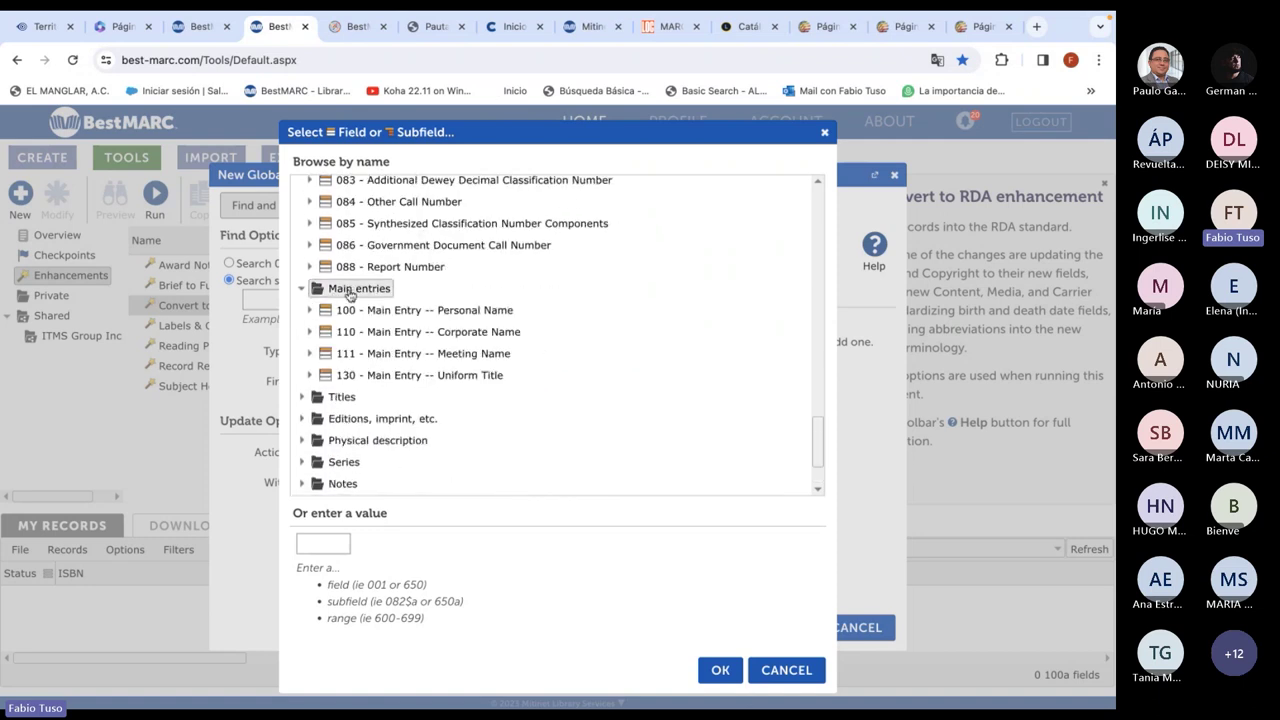
pyautogui.click(309, 311)
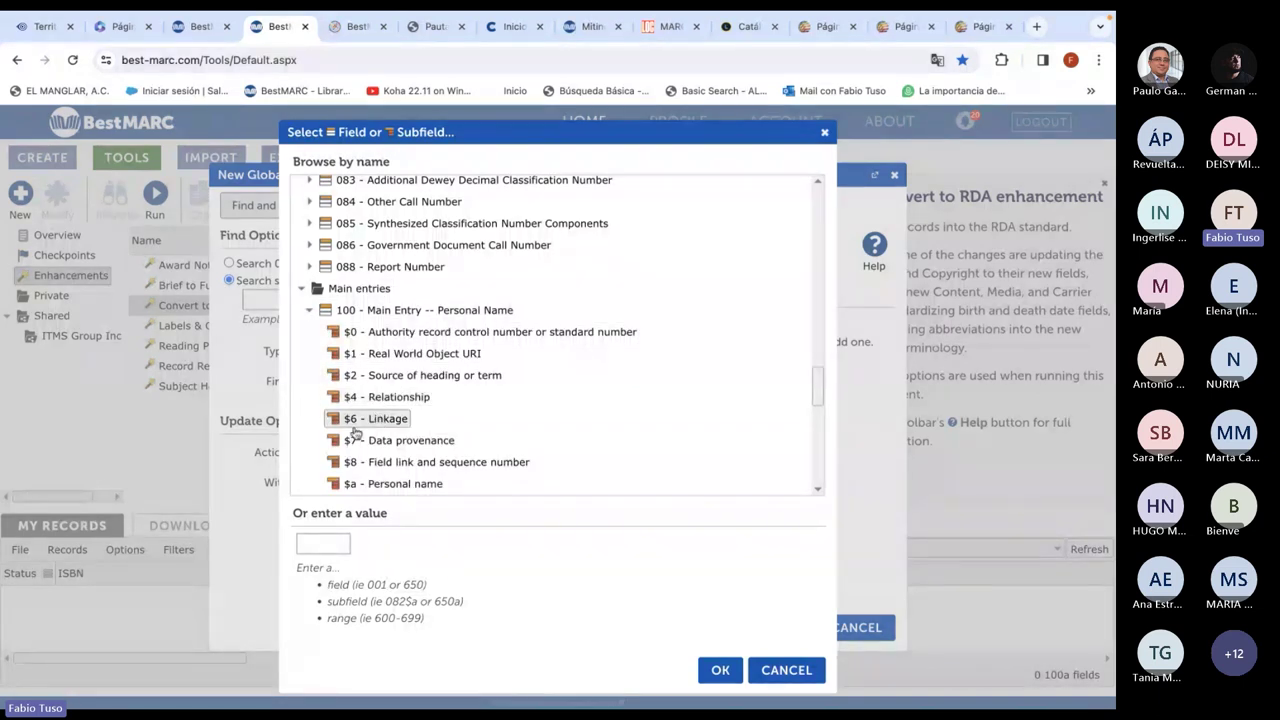
pyautogui.scroll(-3, 357, 432)
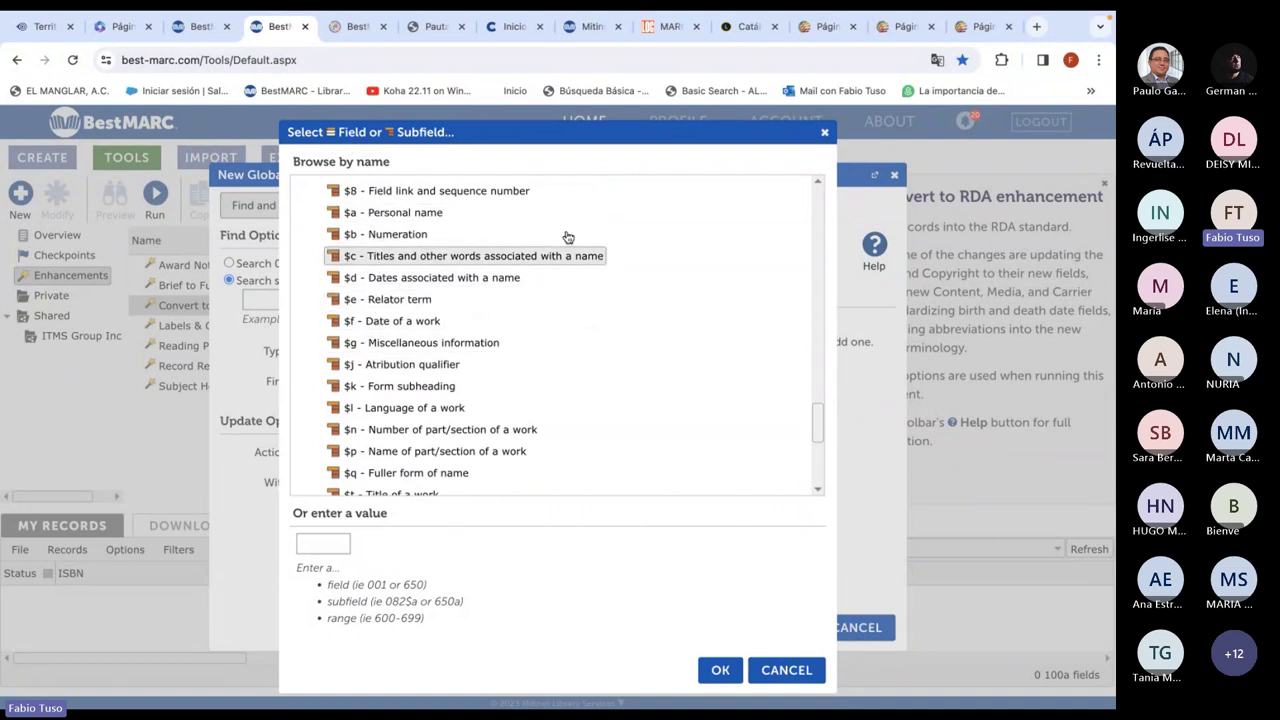
pyautogui.click(823, 133)
# Set the global edit to search subfield 300a, the Extent of the physical description, for the text "p."
pyautogui.click(288, 301)
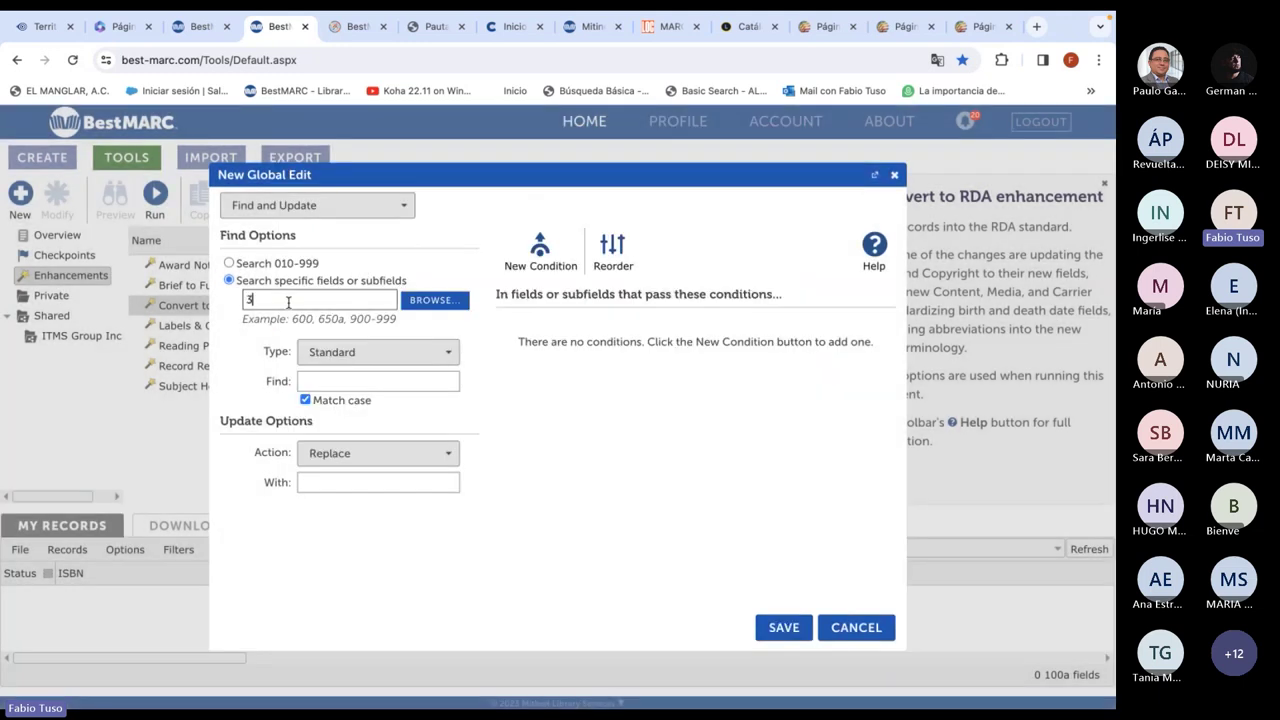
pyautogui.click(335, 381)
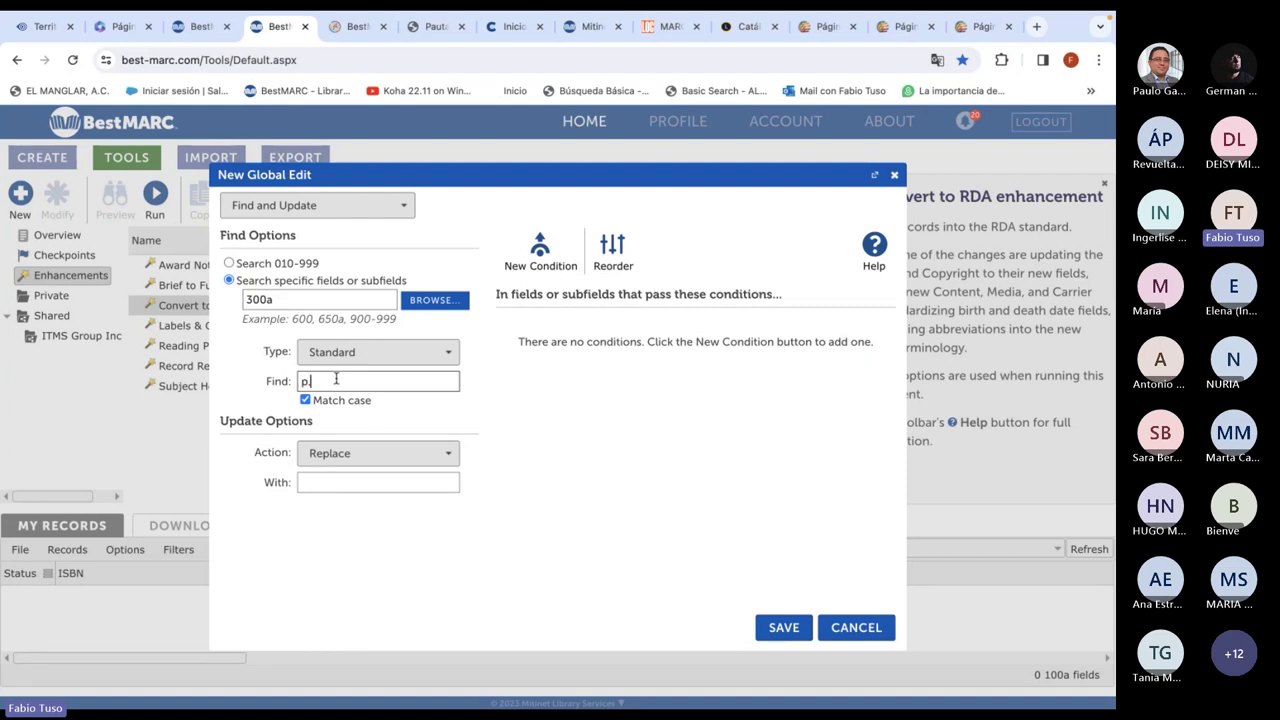
pyautogui.click(356, 482)
pyautogui.click(422, 304)
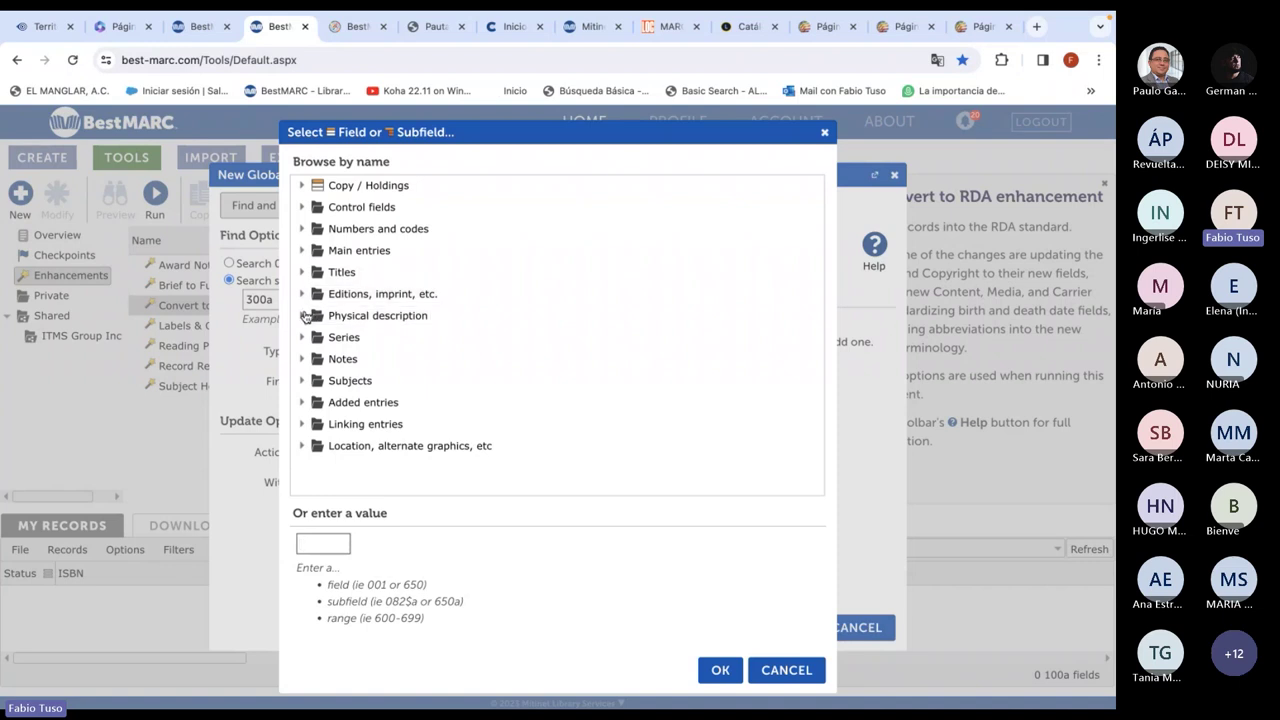
pyautogui.click(303, 316)
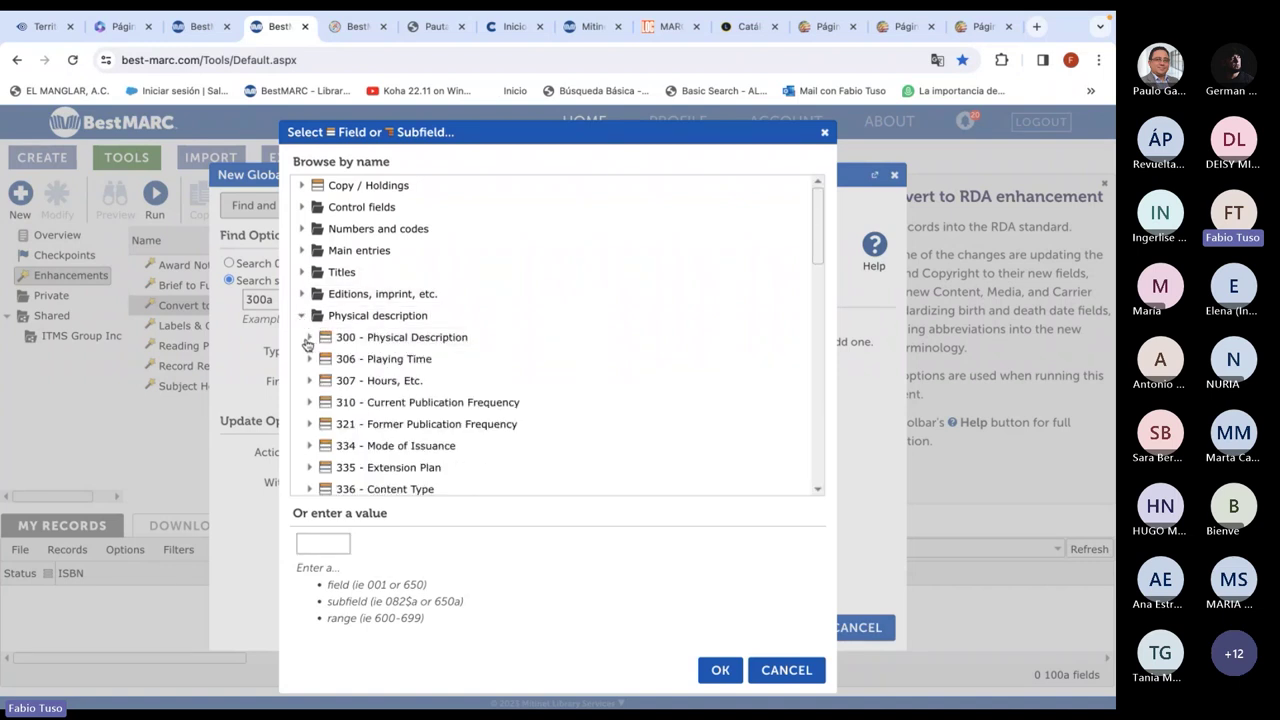
pyautogui.click(309, 338)
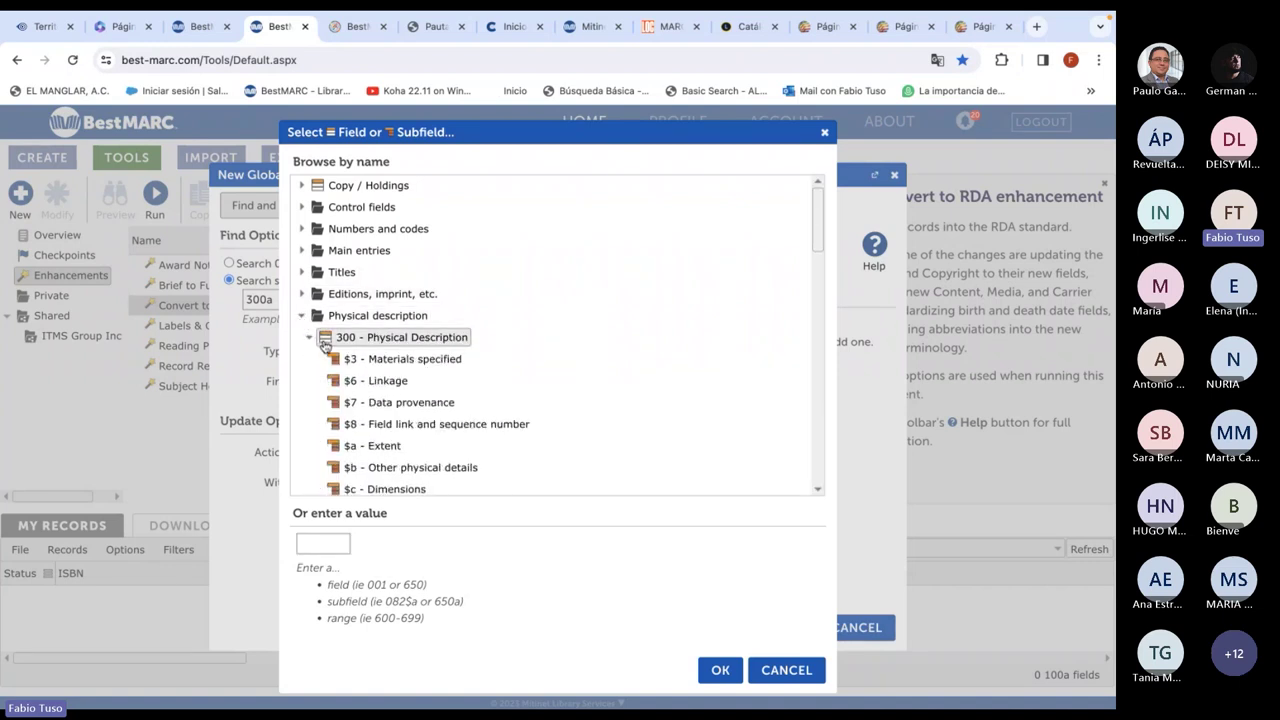
pyautogui.click(362, 446)
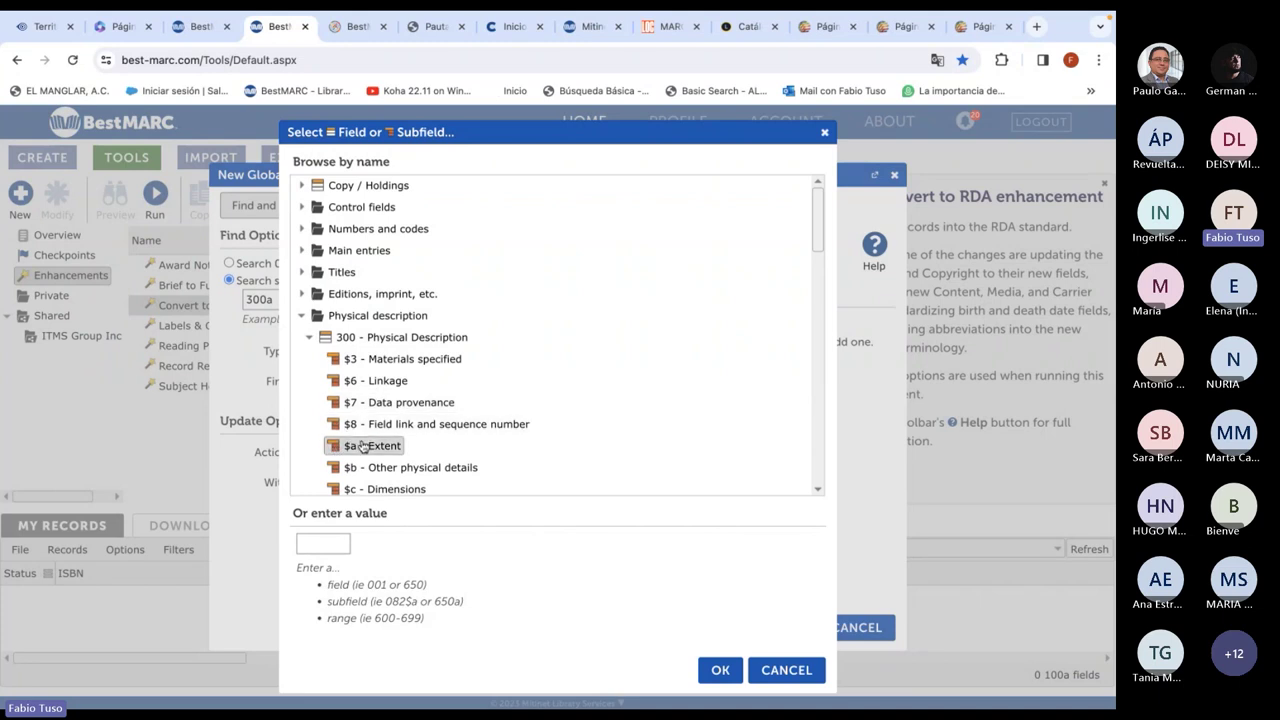
pyautogui.click(720, 670)
# Set the replacement text of the global edit to "páginas", checking the other available edit commands
pyautogui.click(330, 481)
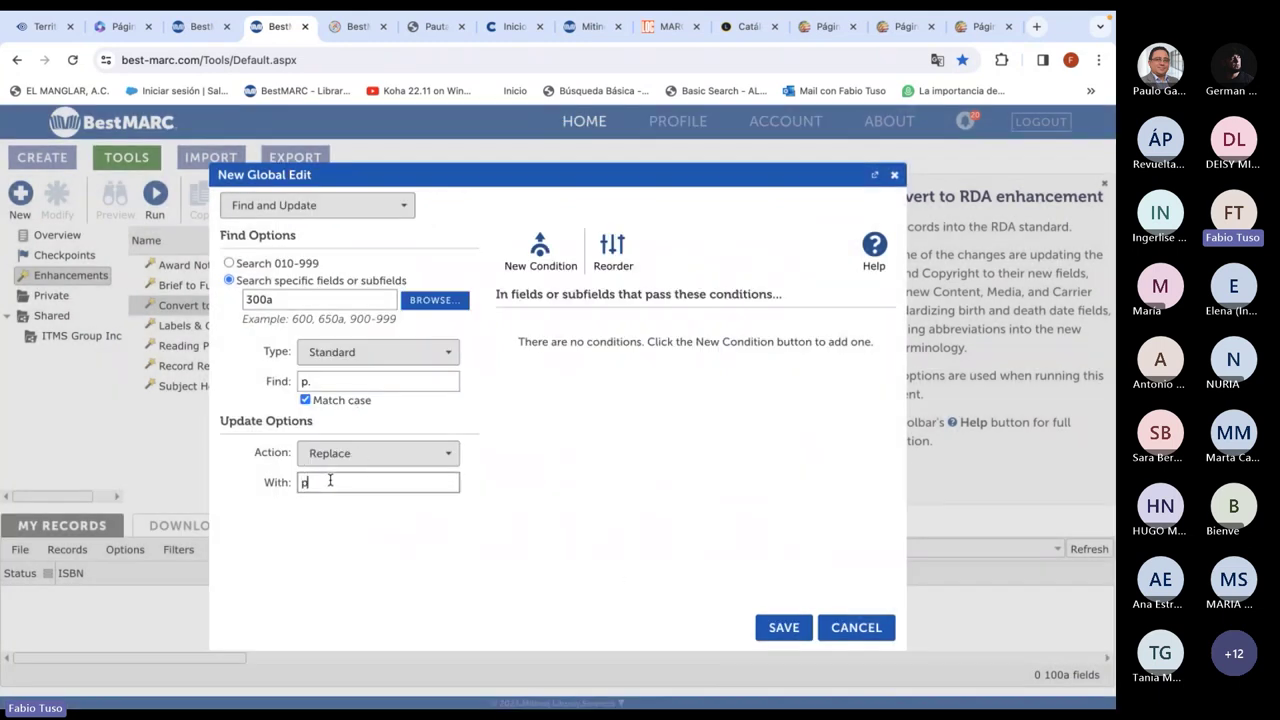
pyautogui.write('pa')
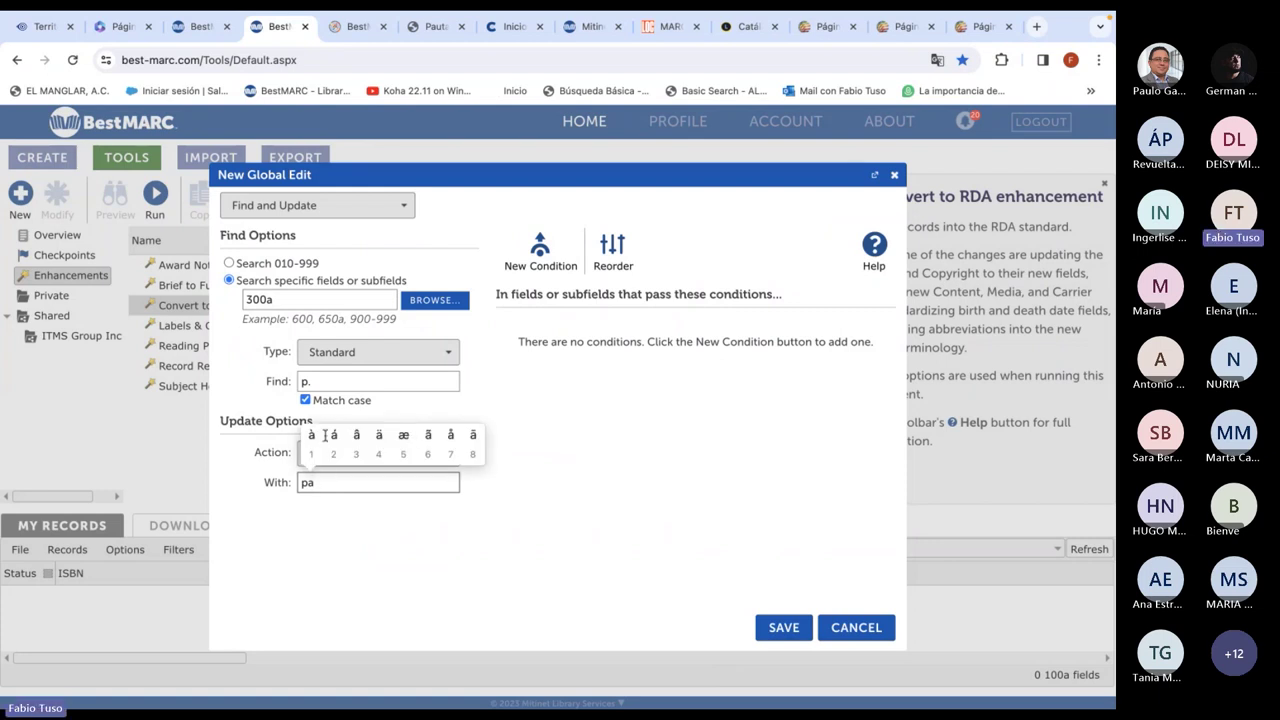
pyautogui.press('Escape')
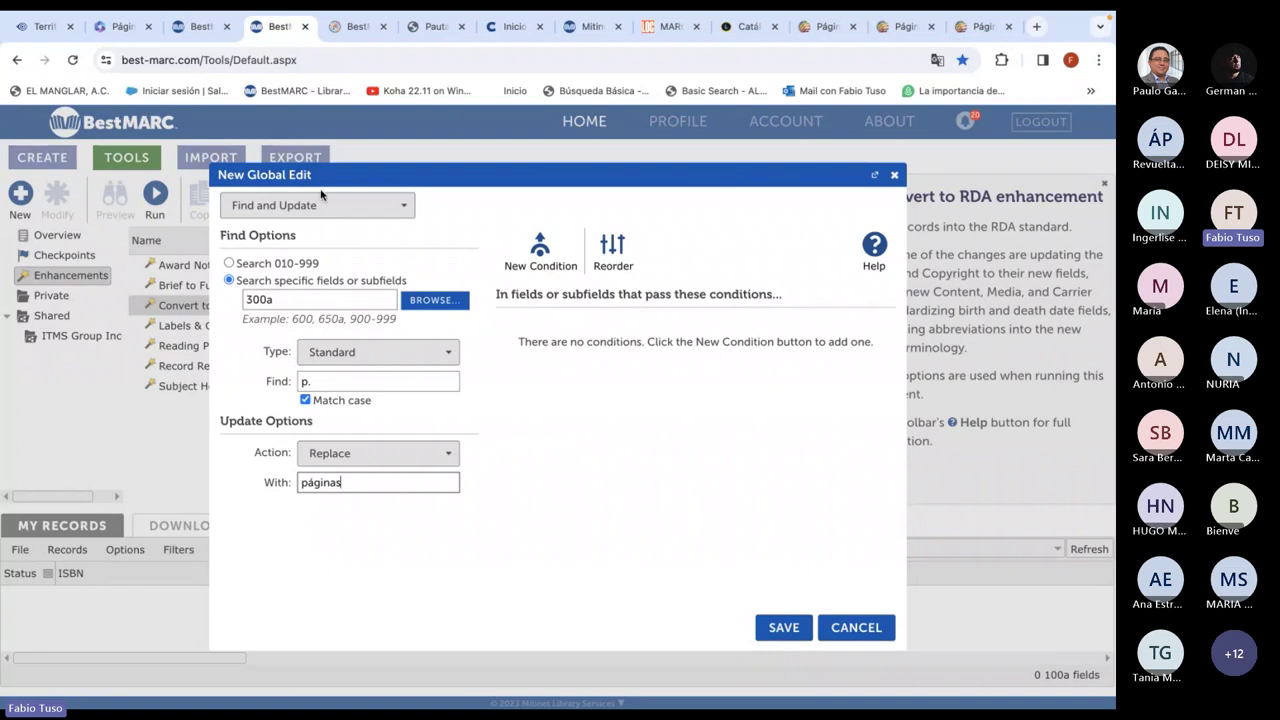
pyautogui.click(286, 205)
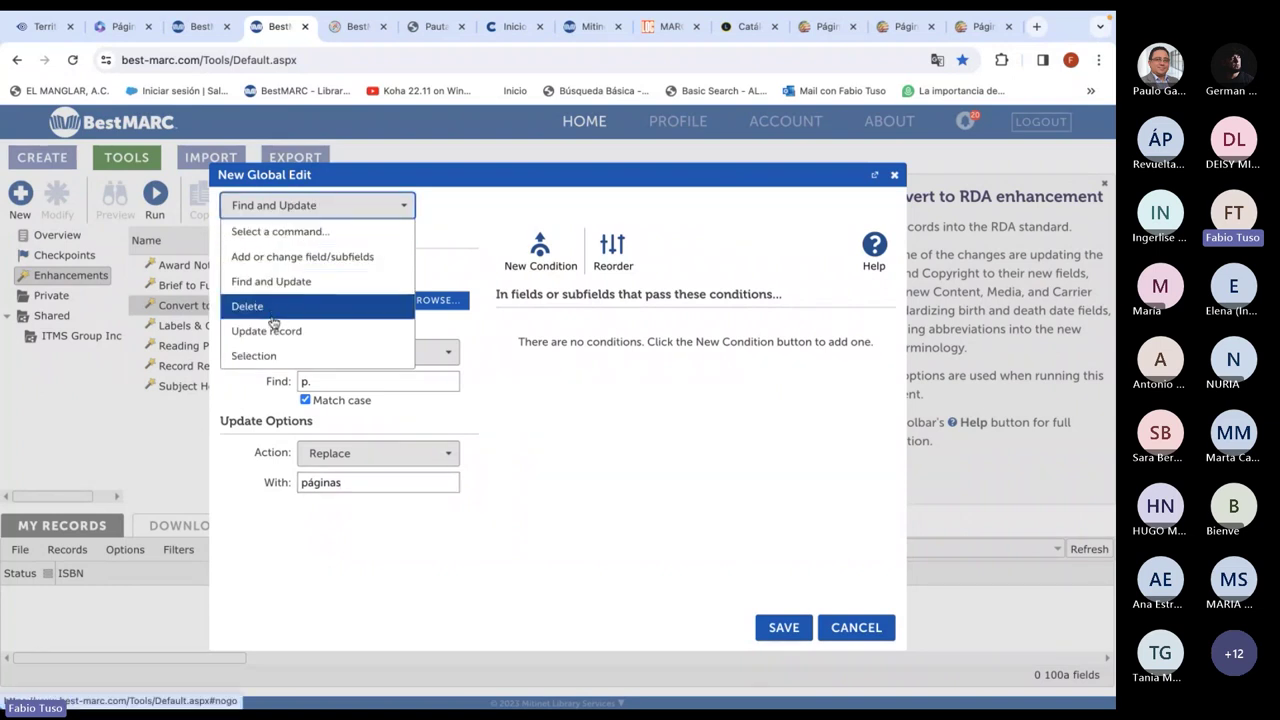
pyautogui.click(452, 198)
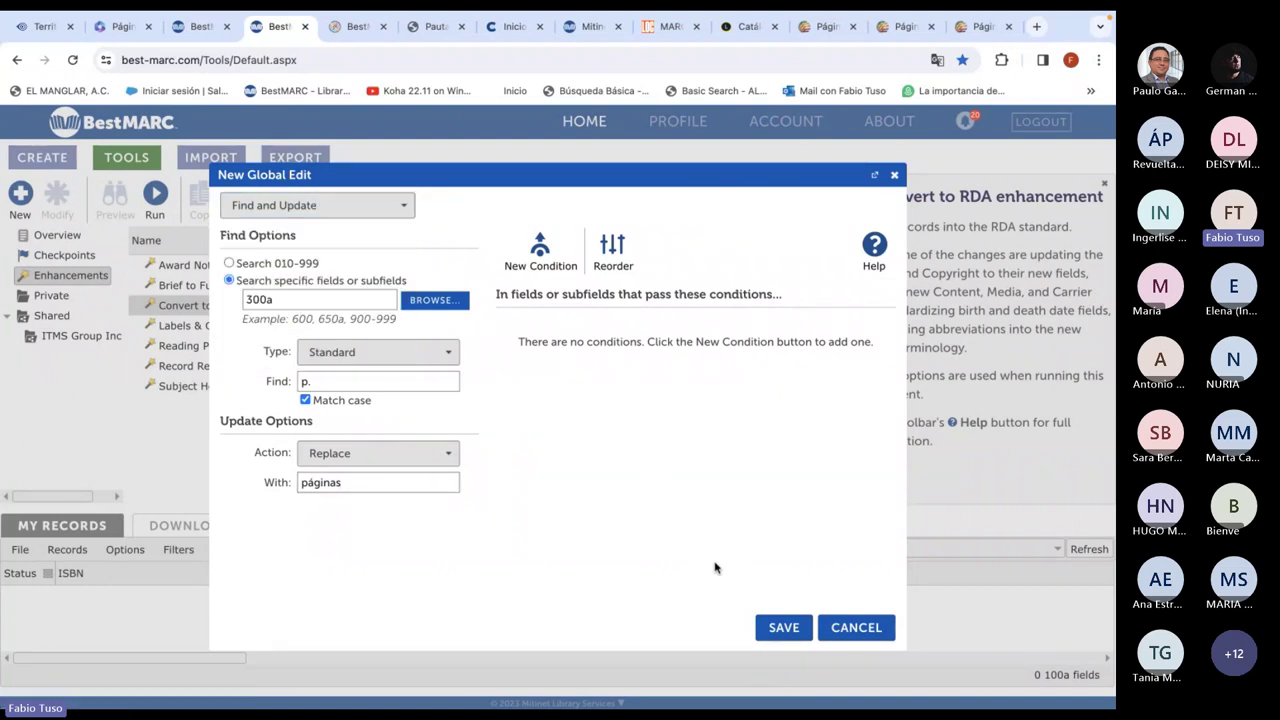
# Save the global edit under the name "300a - p. - páginas"
pyautogui.click(782, 627)
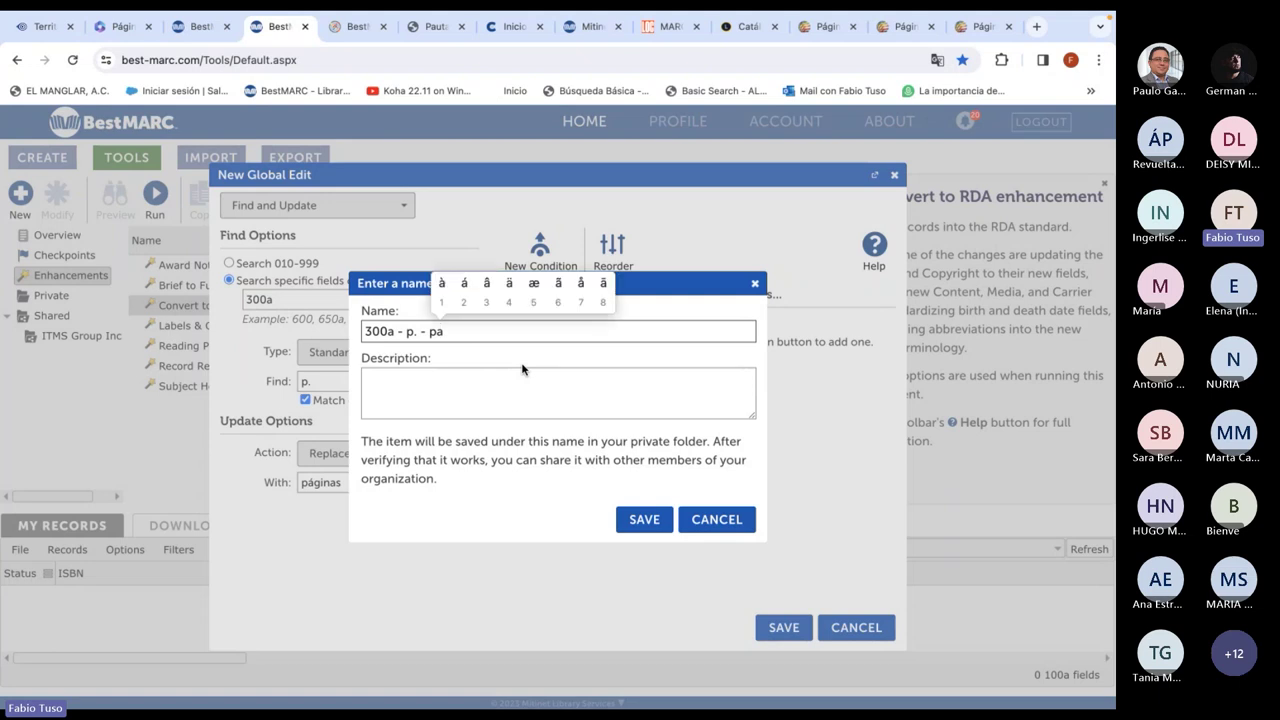
pyautogui.click(465, 285)
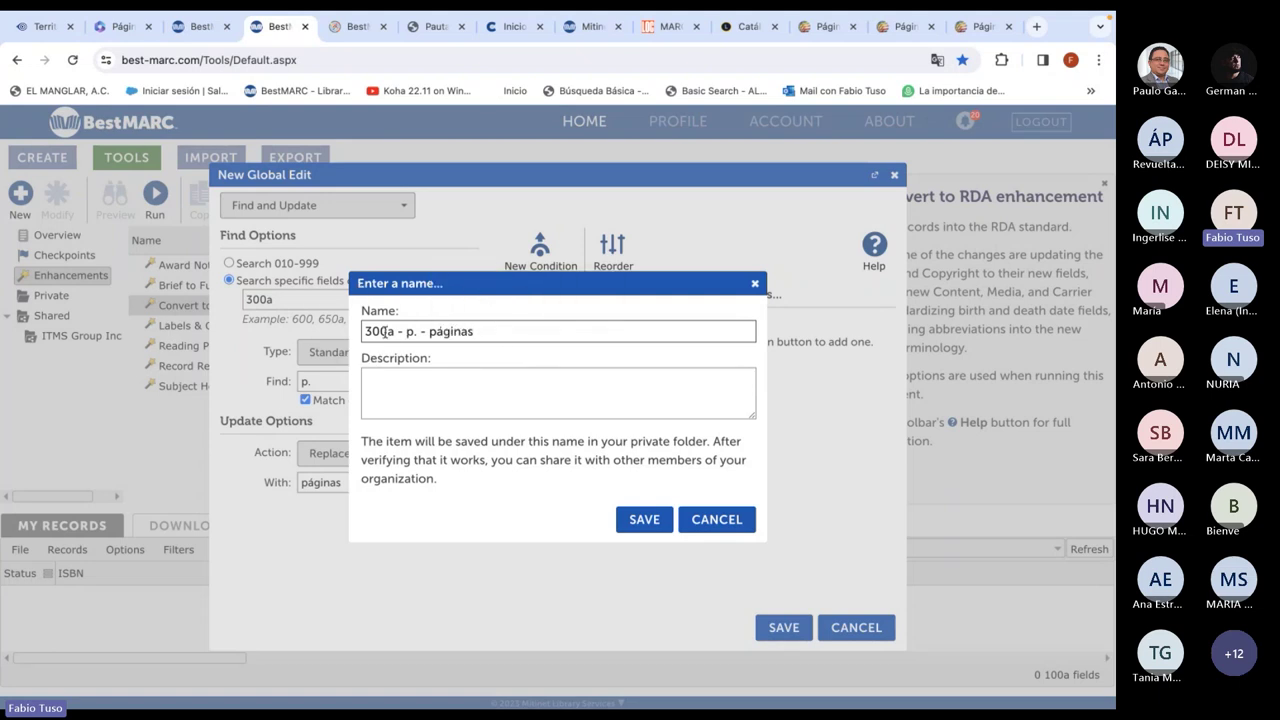
pyautogui.click(651, 521)
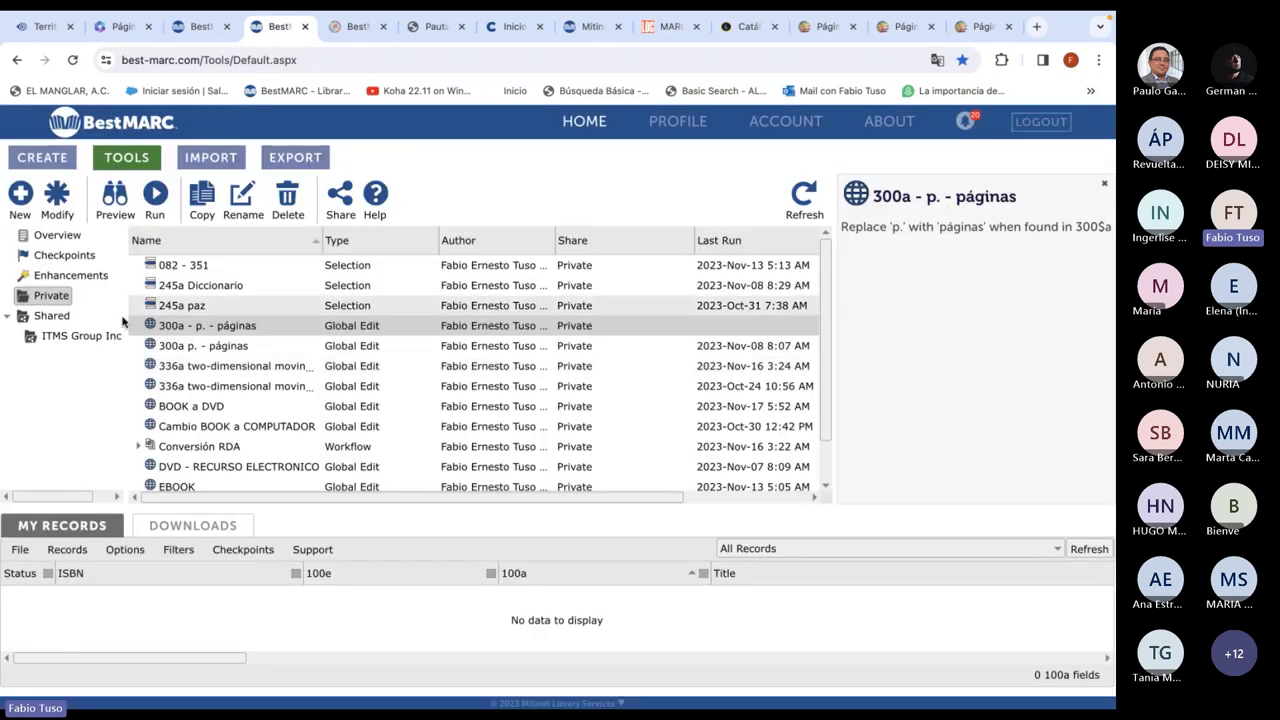
# Delete the older duplicate global edit "300a p. - páginas" from the private tools and select "300a - p. - páginas"
pyautogui.click(202, 345)
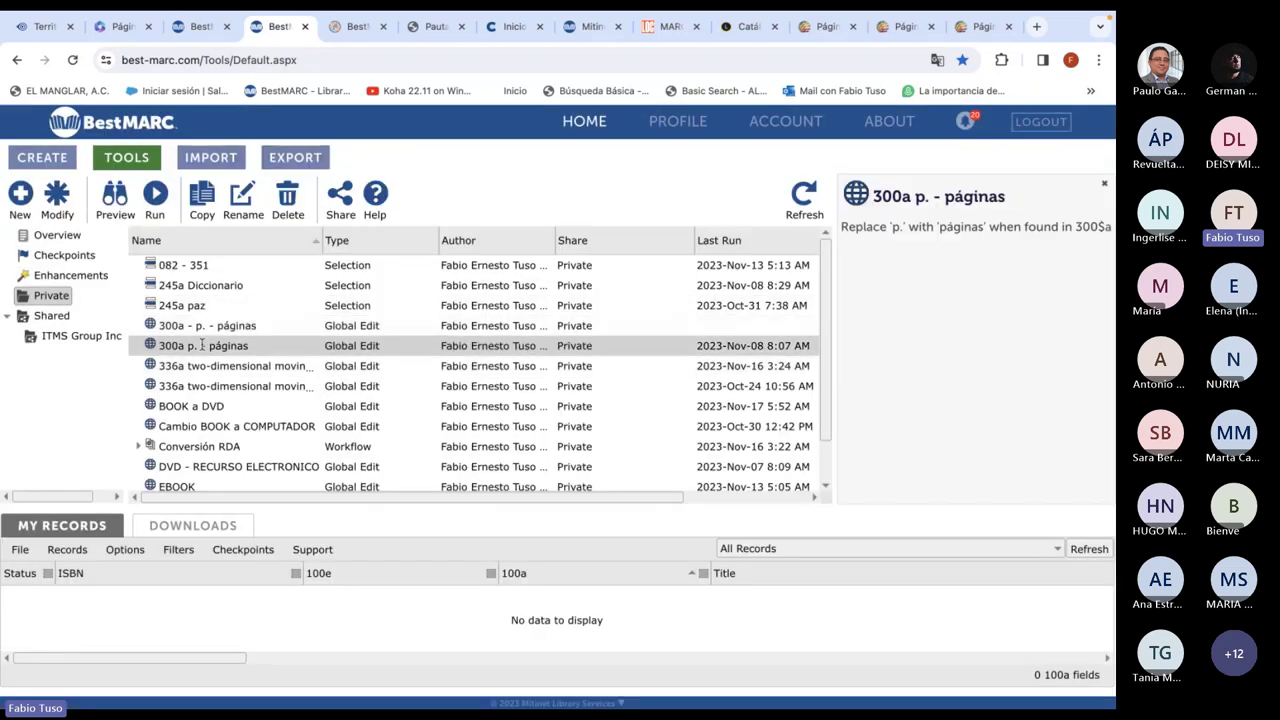
pyautogui.click(287, 200)
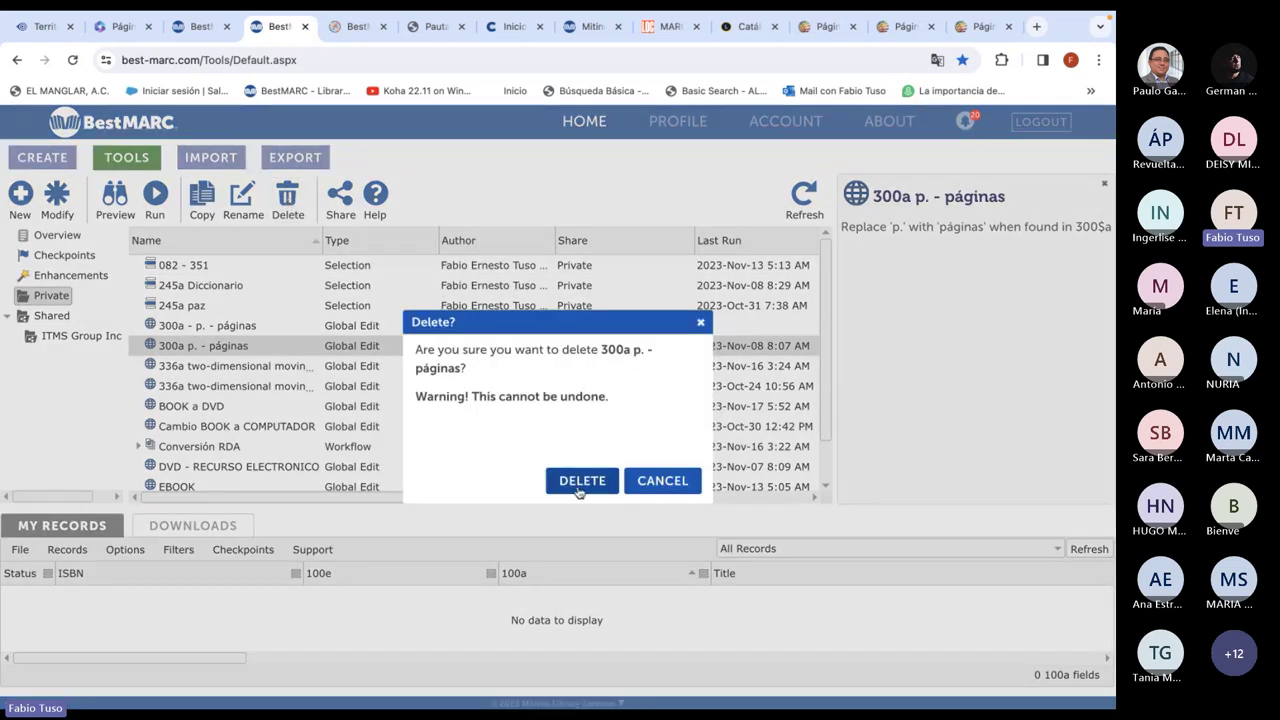
pyautogui.click(577, 487)
pyautogui.click(226, 346)
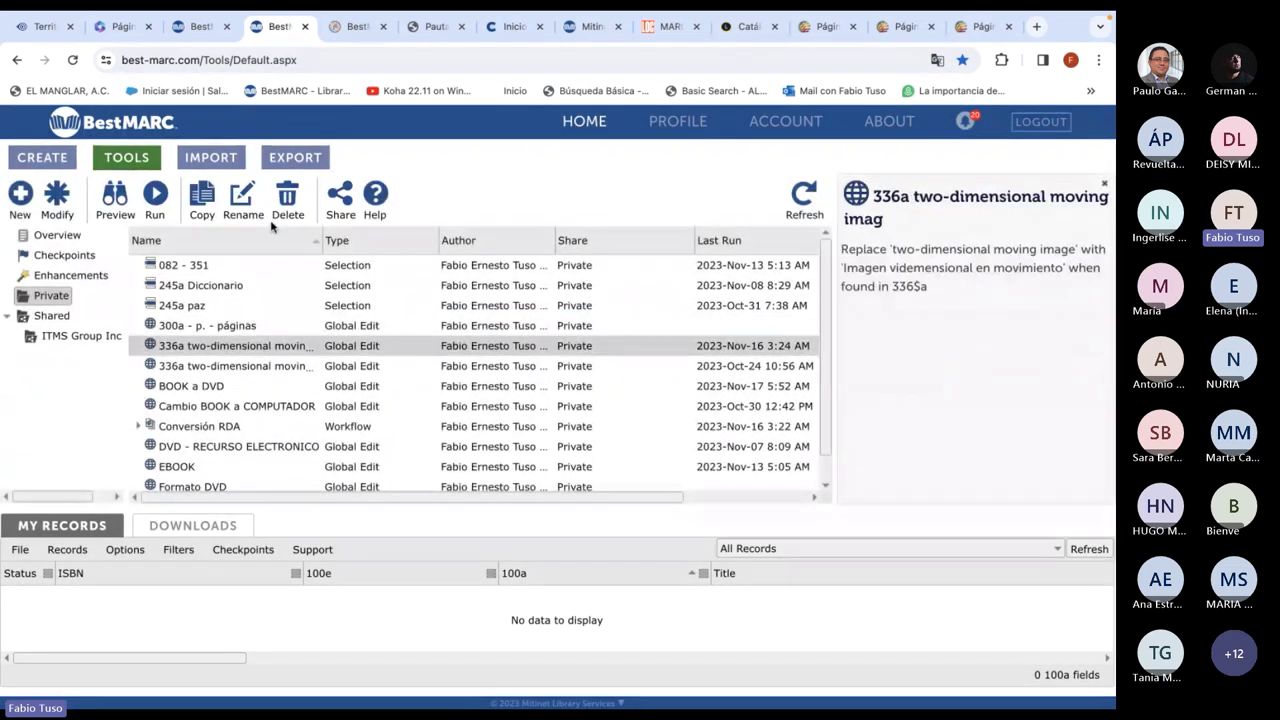
pyautogui.click(192, 327)
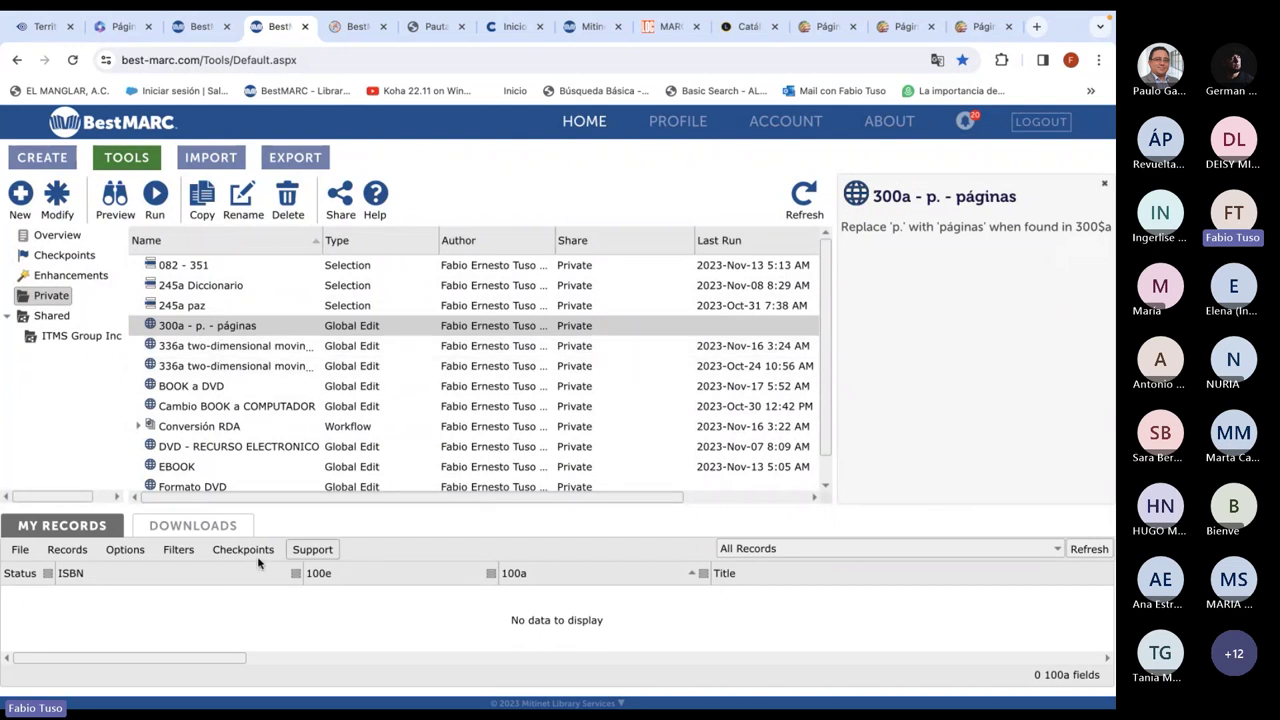
# Reload the browser tab holding the Registros DEMO.mrc upload and return to the record import options
pyautogui.click(208, 30)
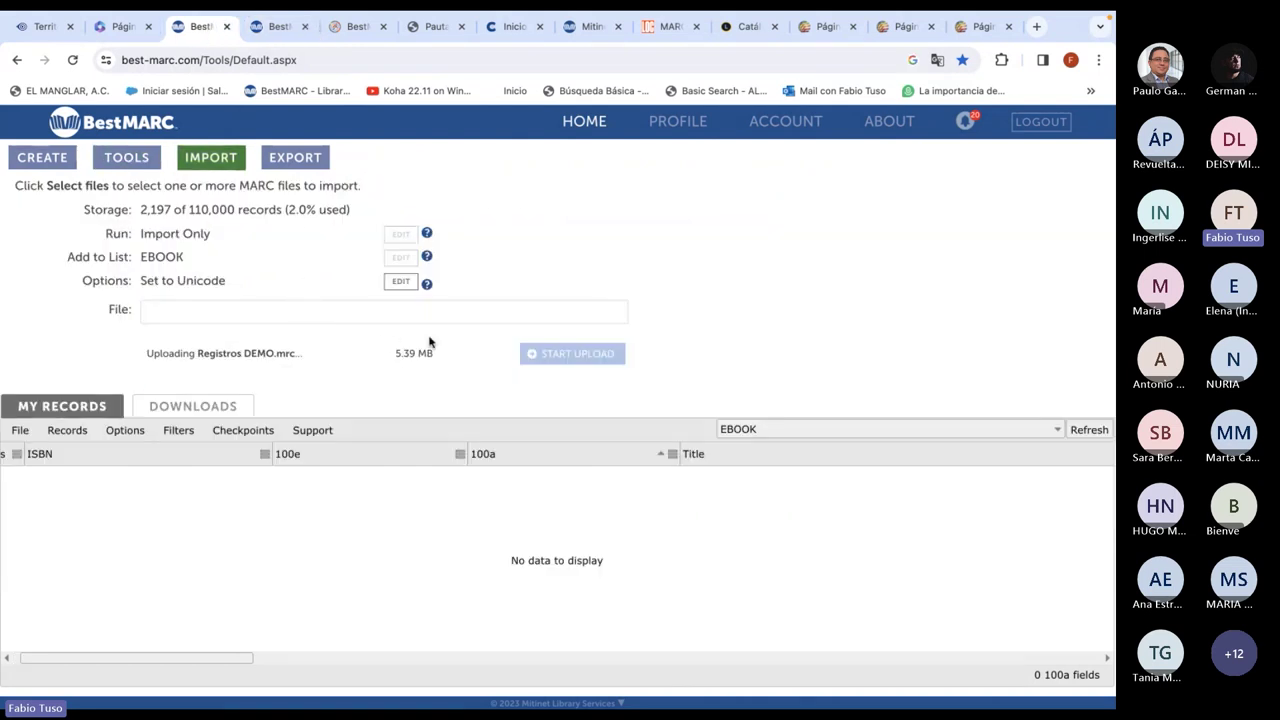
pyautogui.click(262, 60)
pyautogui.press('Return')
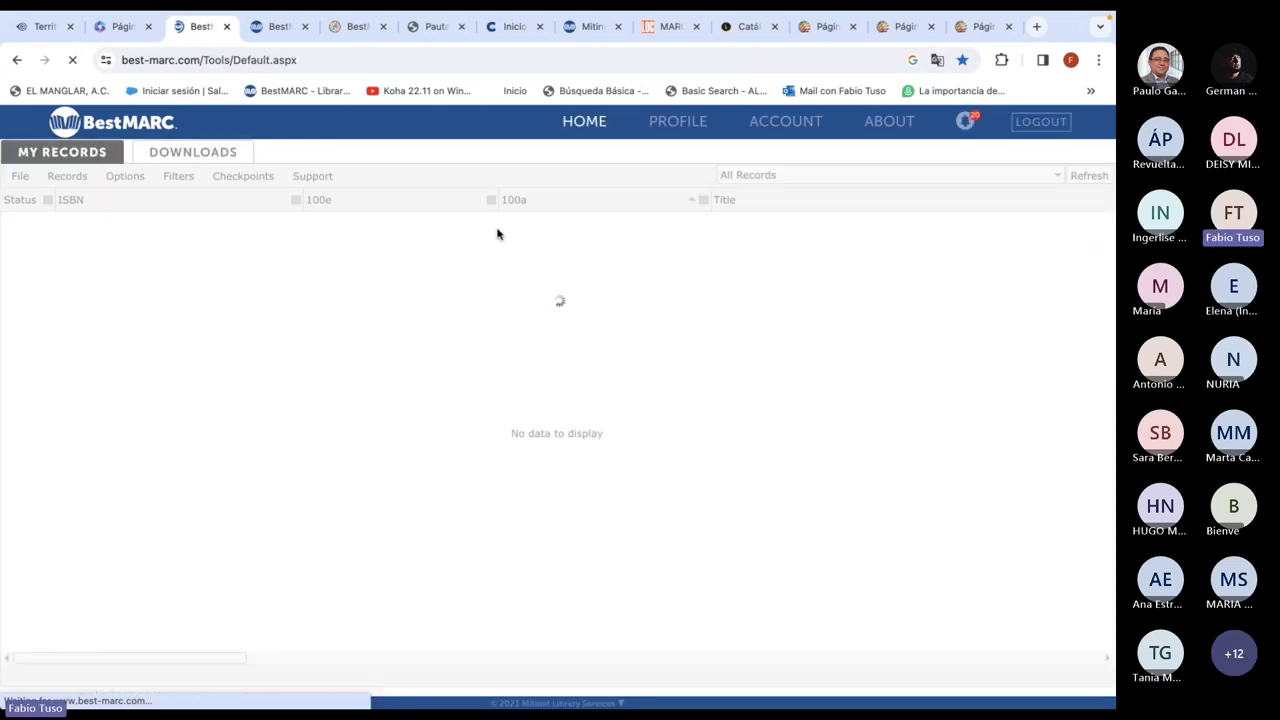
pyautogui.click(126, 163)
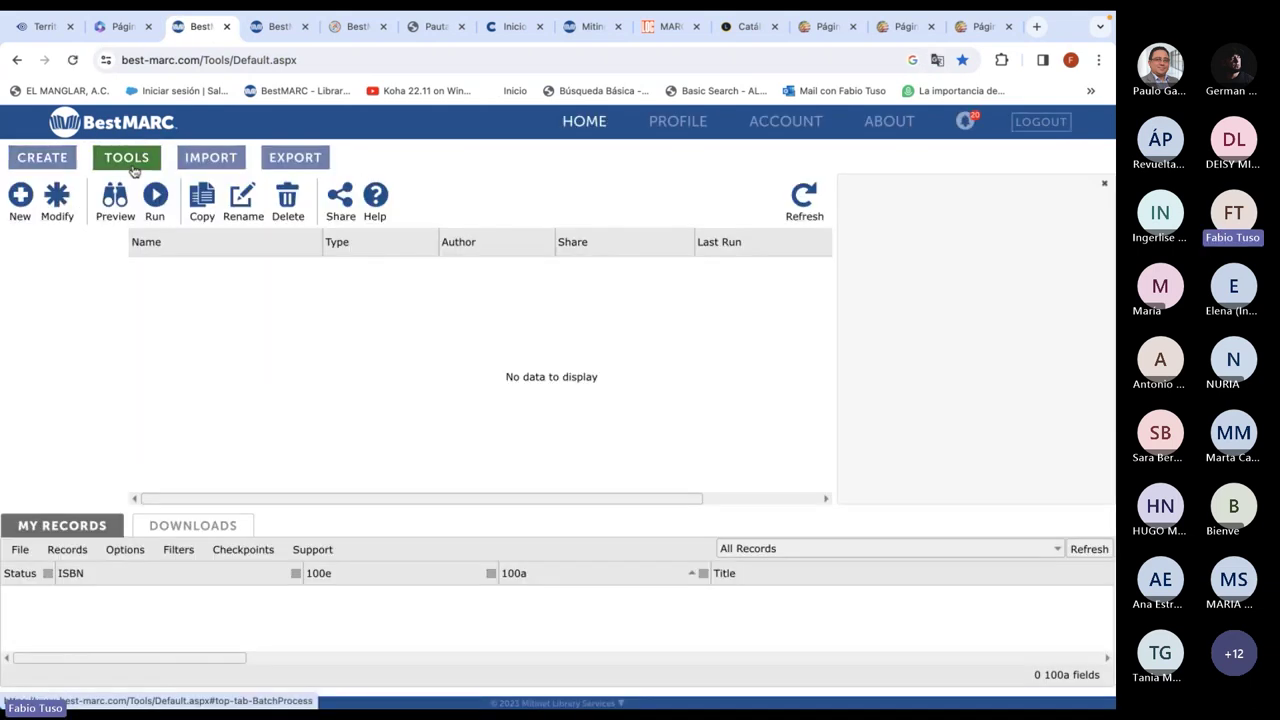
pyautogui.click(212, 164)
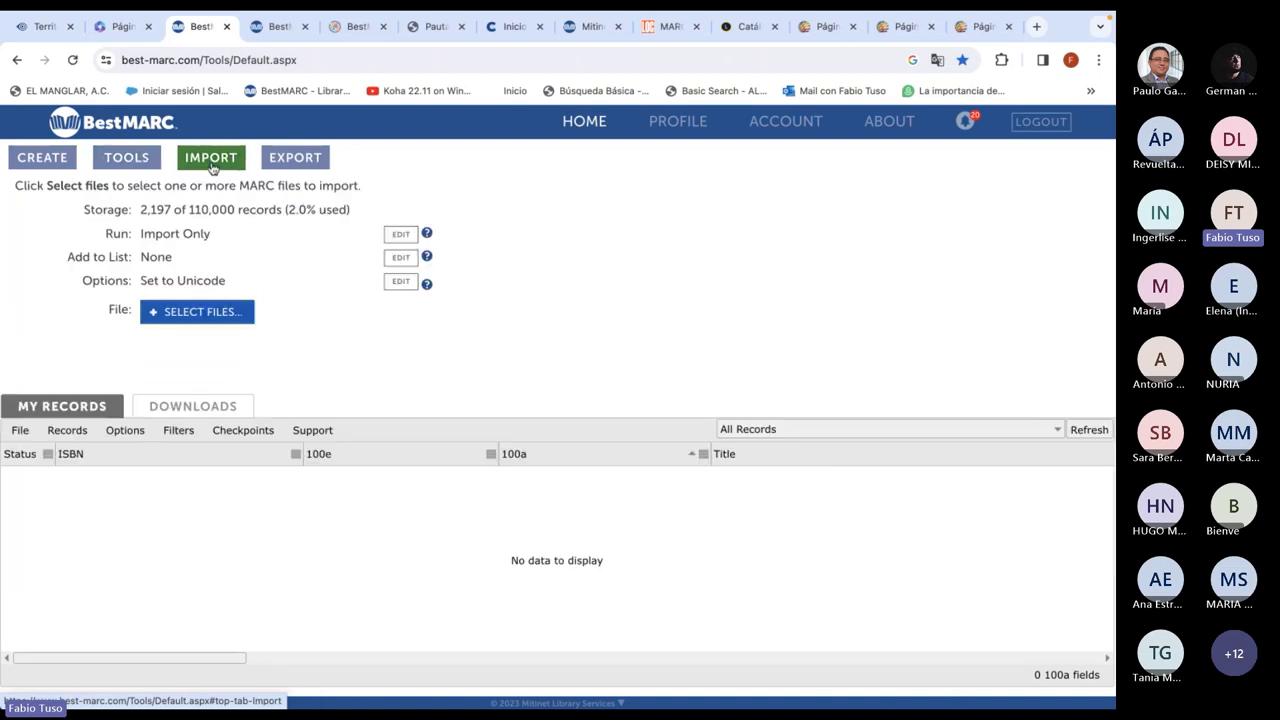
# Choose Registros DEMO INGLES.mrc from the BestMARC folder as the import file and start its upload
pyautogui.click(250, 311)
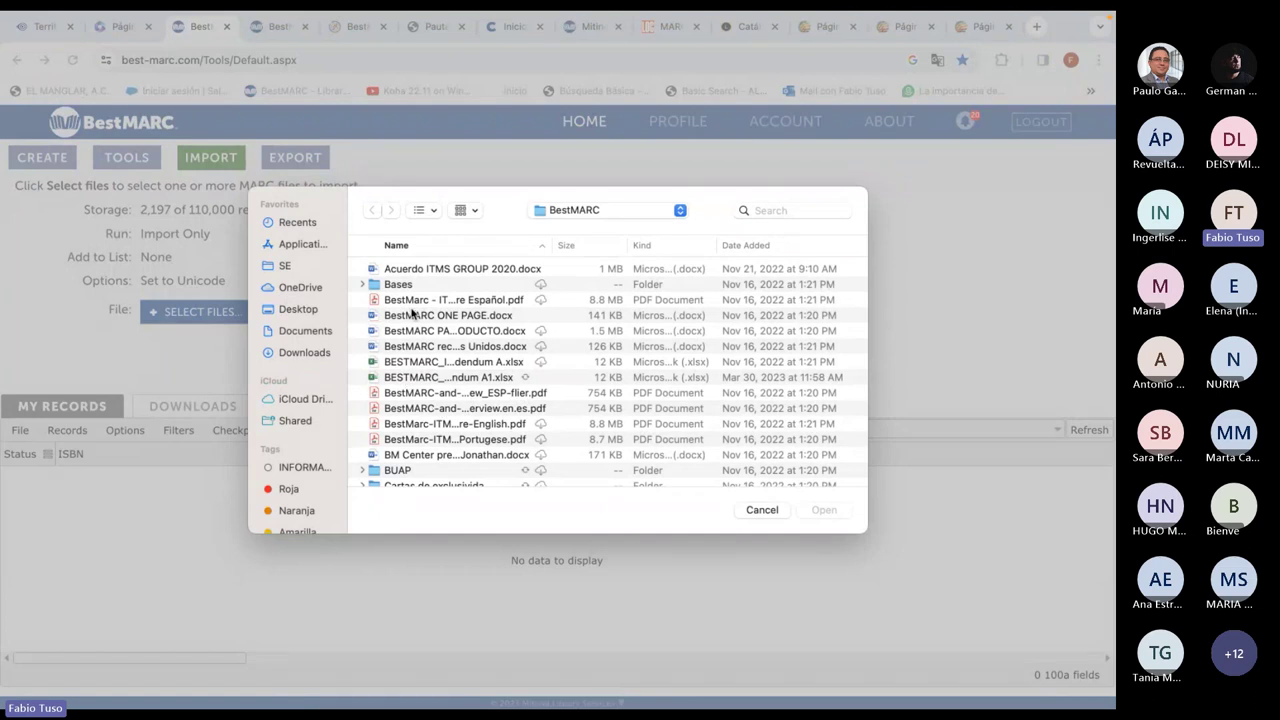
pyautogui.scroll(-10, 474, 400)
pyautogui.scroll(-5, 474, 397)
pyautogui.click(460, 327)
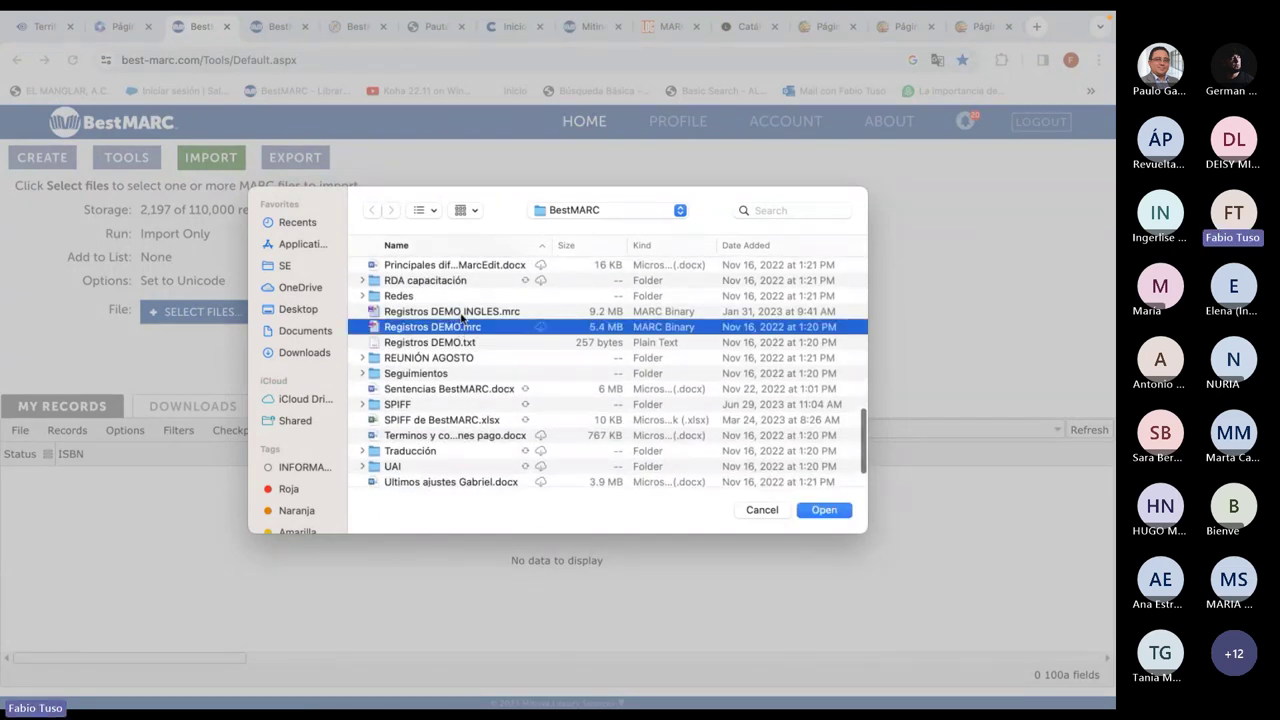
pyautogui.click(461, 313)
pyautogui.click(823, 510)
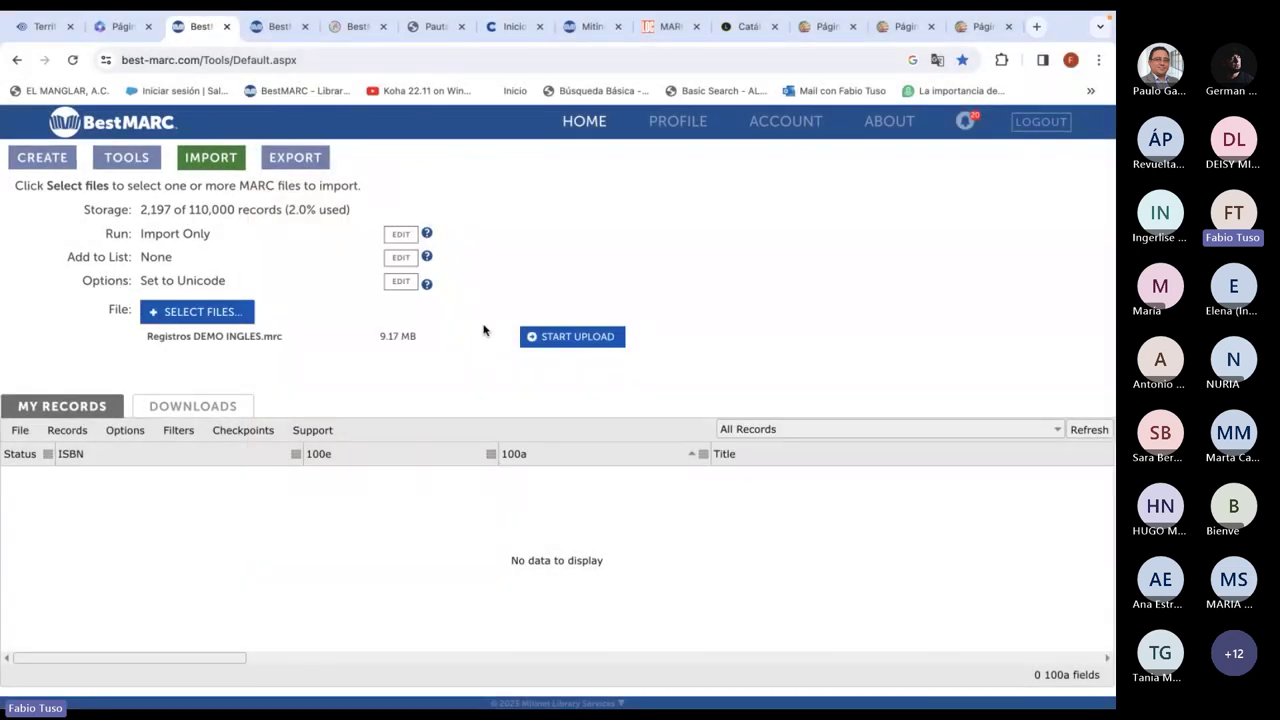
pyautogui.click(565, 337)
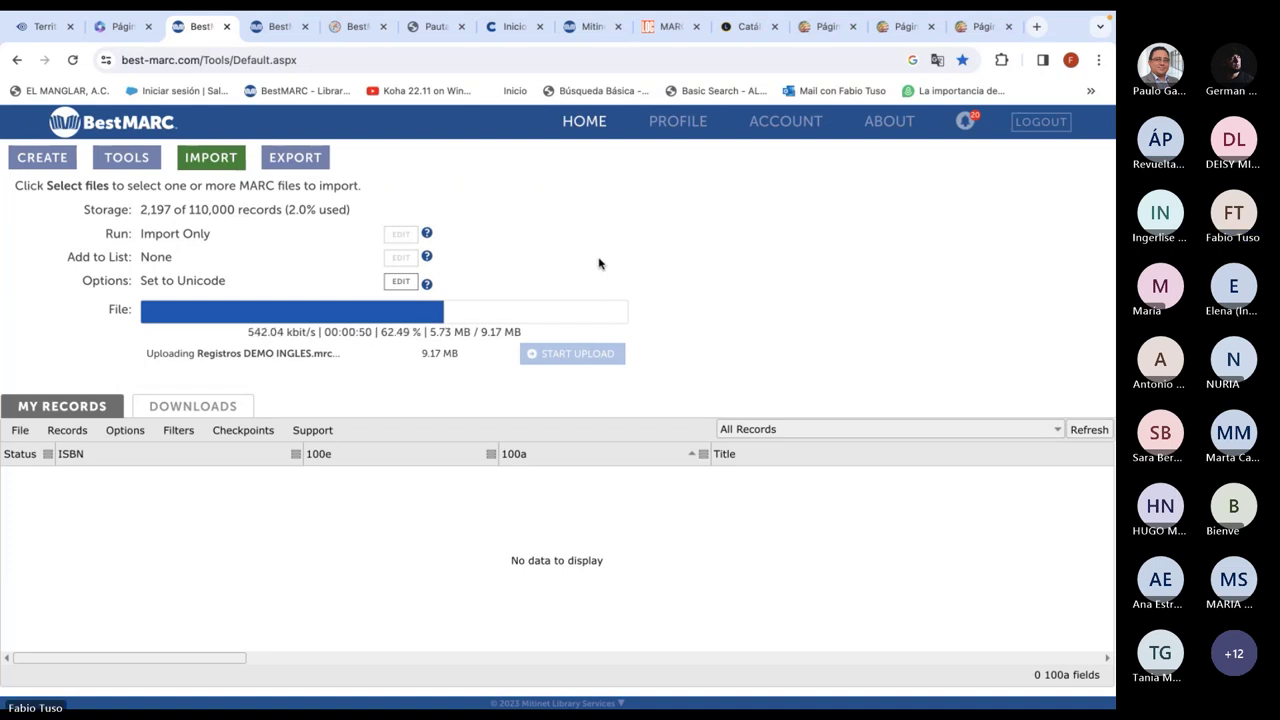
# Examine the global edits contained in the private Conversión RDA workflow in the second BestMARC tab
pyautogui.click(277, 26)
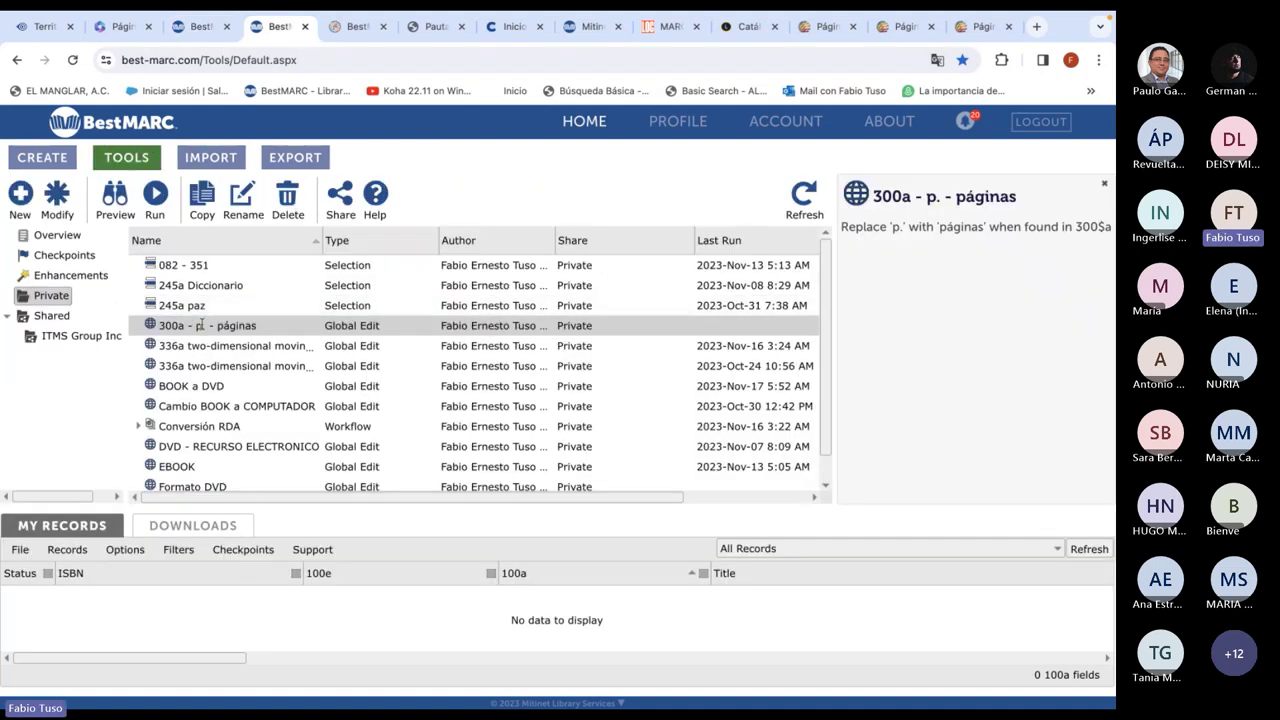
pyautogui.click(186, 428)
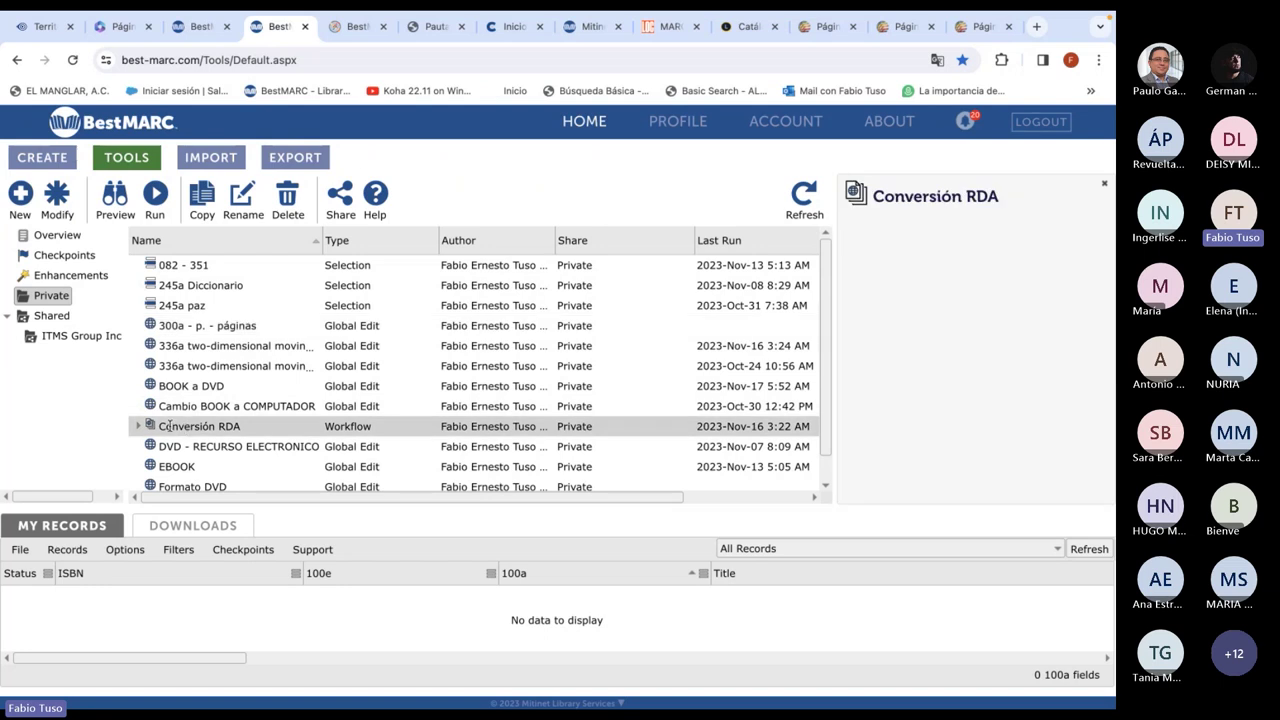
pyautogui.scroll(-1, 160, 420)
pyautogui.click(138, 406)
pyautogui.scroll(-2, 195, 400)
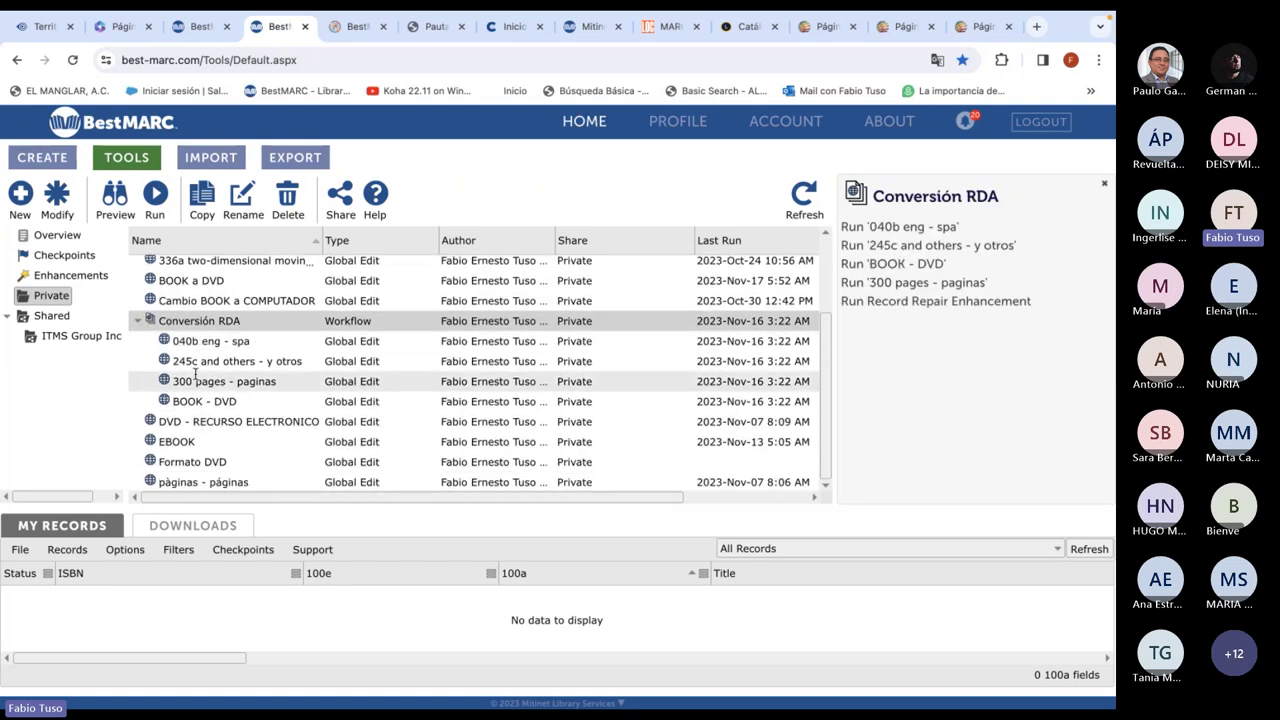
# Open the Conversión RDA workflow for modification and add the private global edit "300a - p. - páginas" after "040b eng - spa"
pyautogui.click(72, 217)
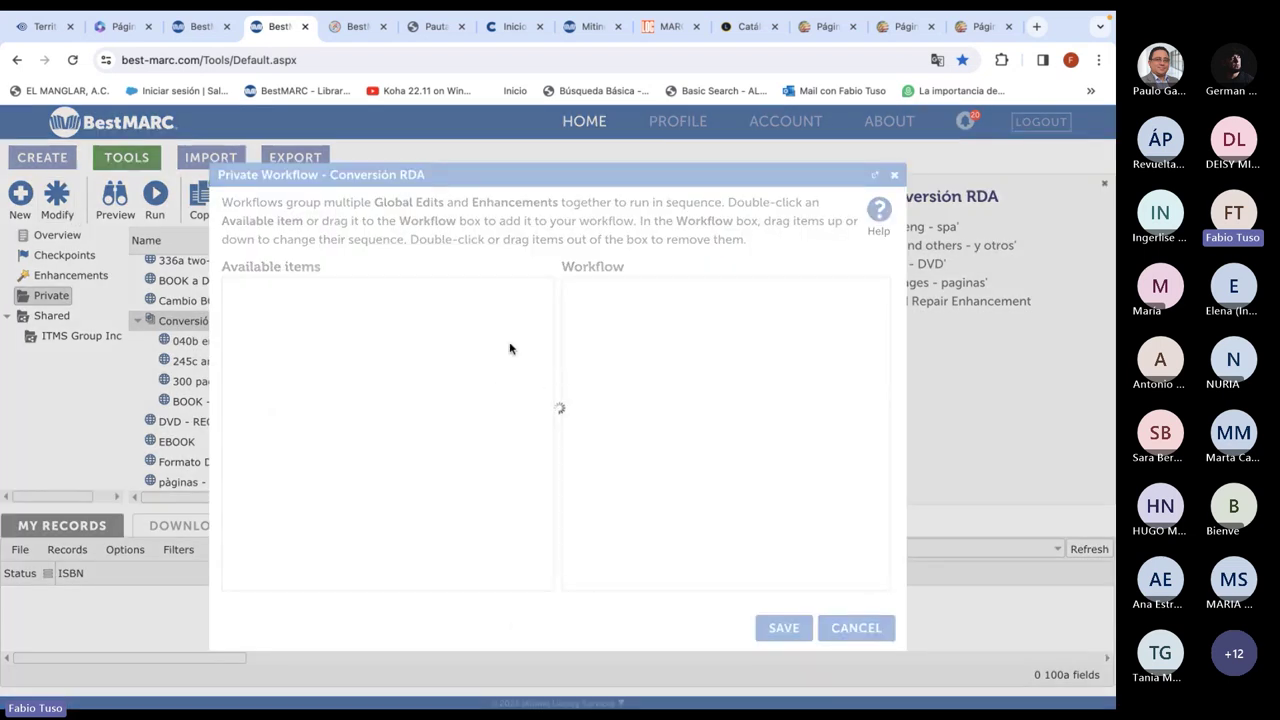
pyautogui.click(600, 290)
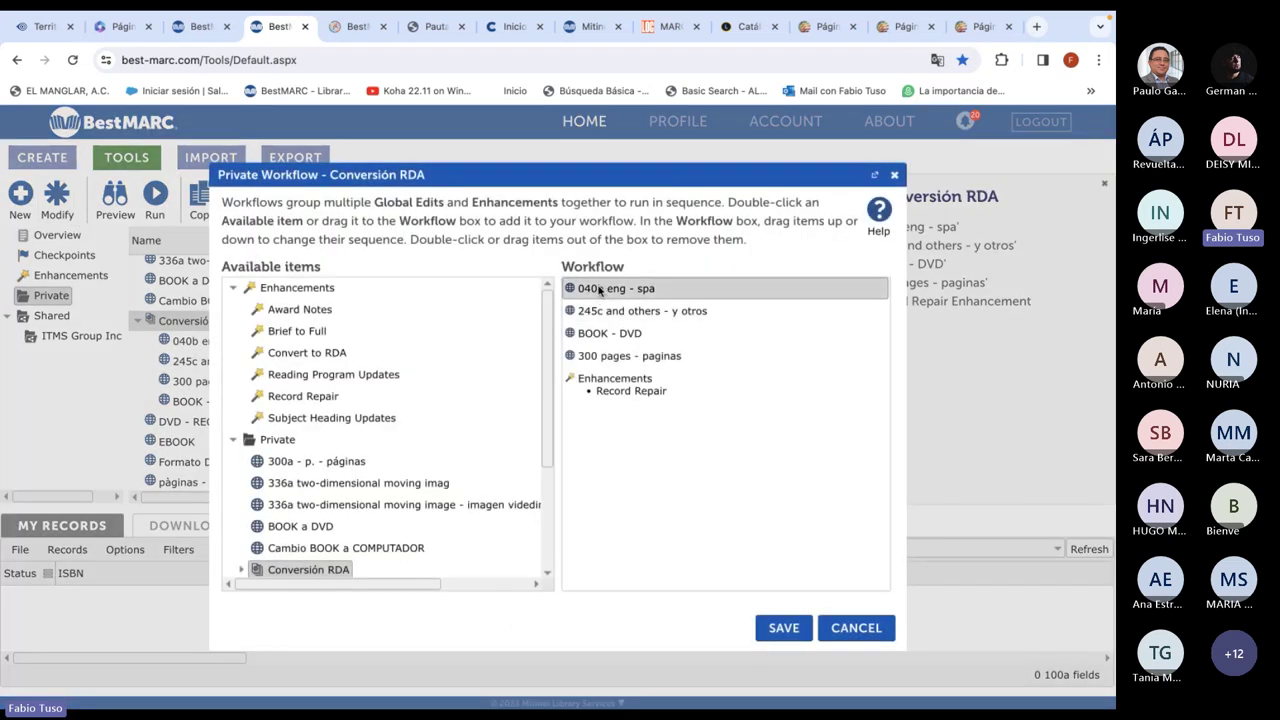
pyautogui.click(598, 338)
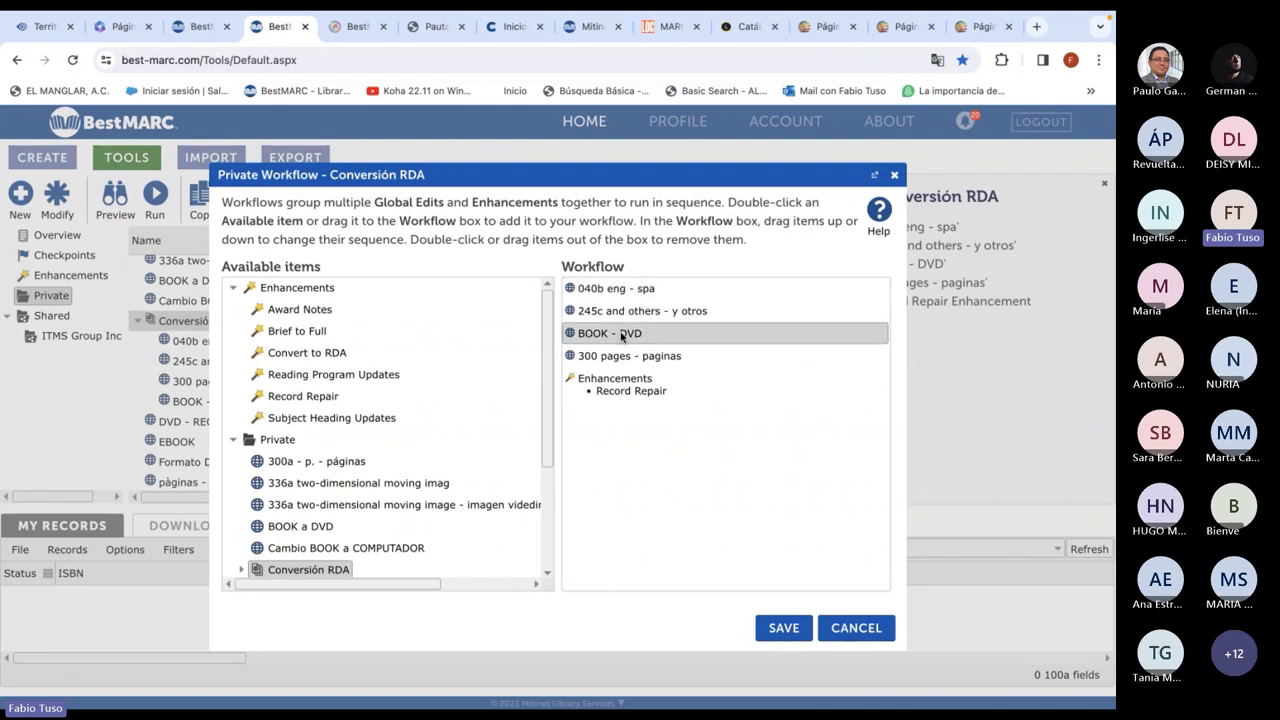
pyautogui.click(600, 358)
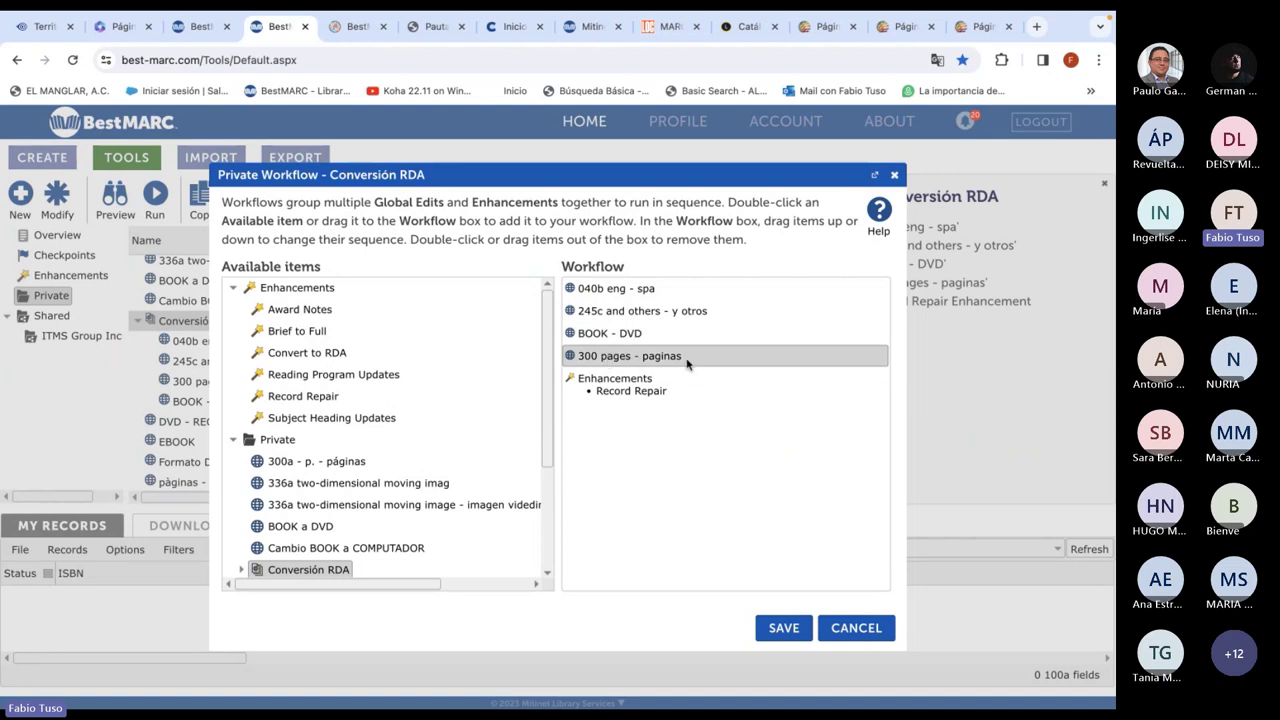
pyautogui.scroll(-3, 300, 508)
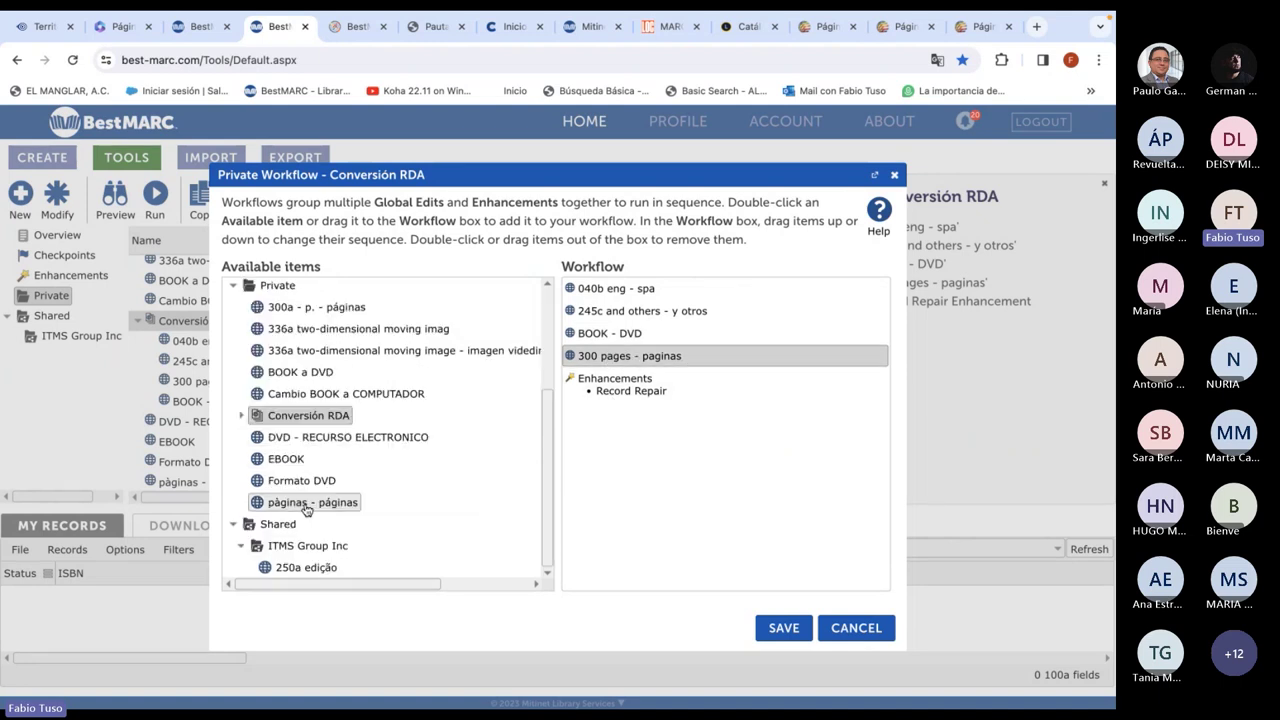
pyautogui.click(298, 309)
pyautogui.moveTo(298, 309); pyautogui.dragTo(628, 338)
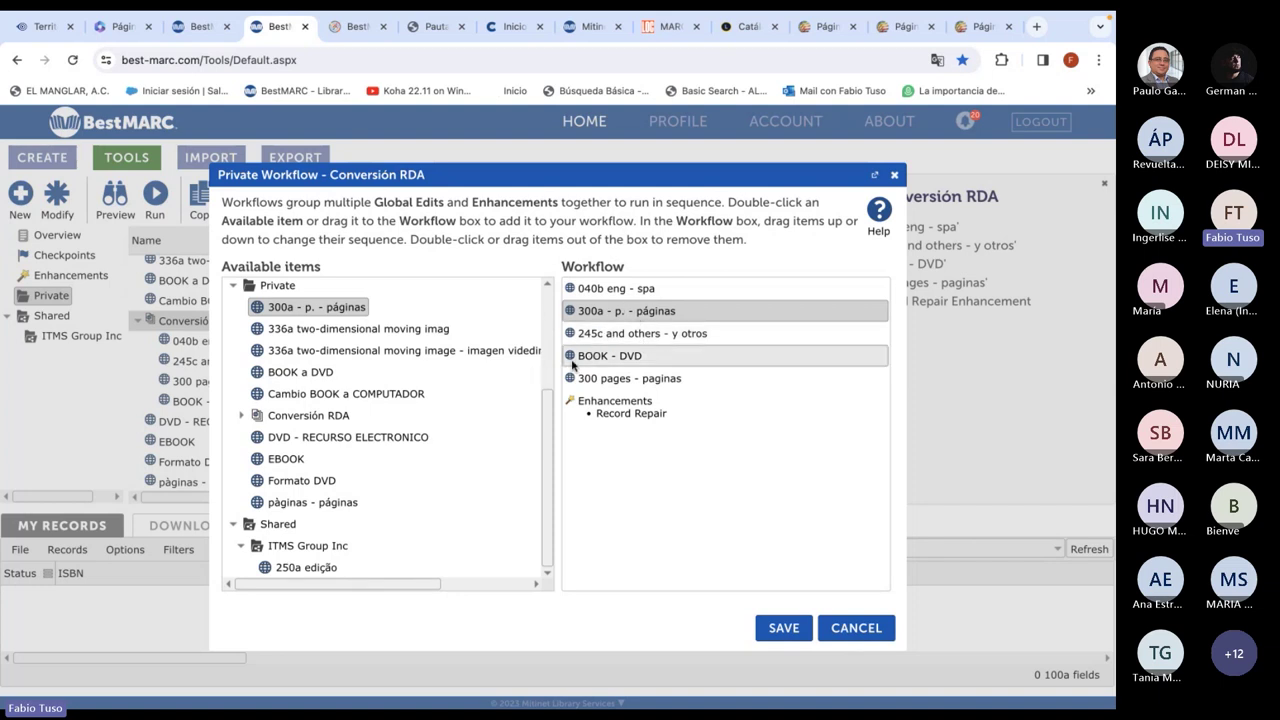
# Remove "BOOK - DVD" from the Conversión RDA workflow and save the workflow
pyautogui.moveTo(612, 357); pyautogui.dragTo(402, 367)
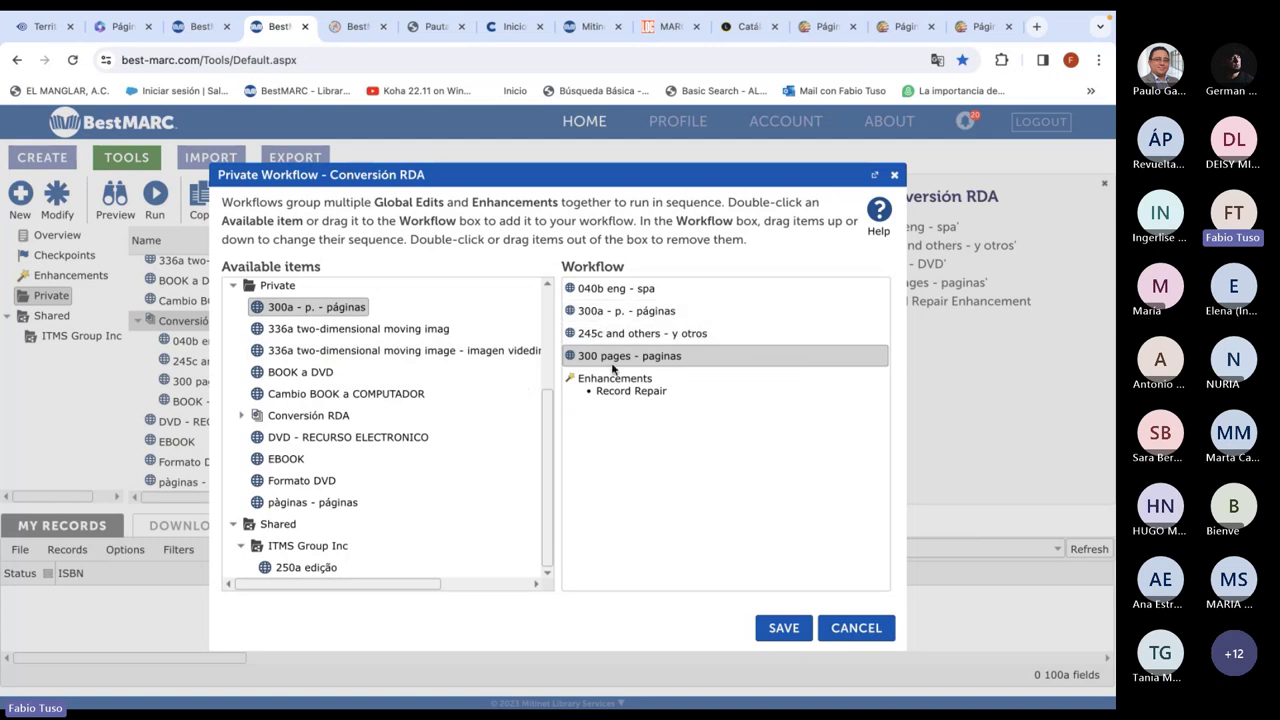
pyautogui.moveTo(615, 366); pyautogui.dragTo(662, 402)
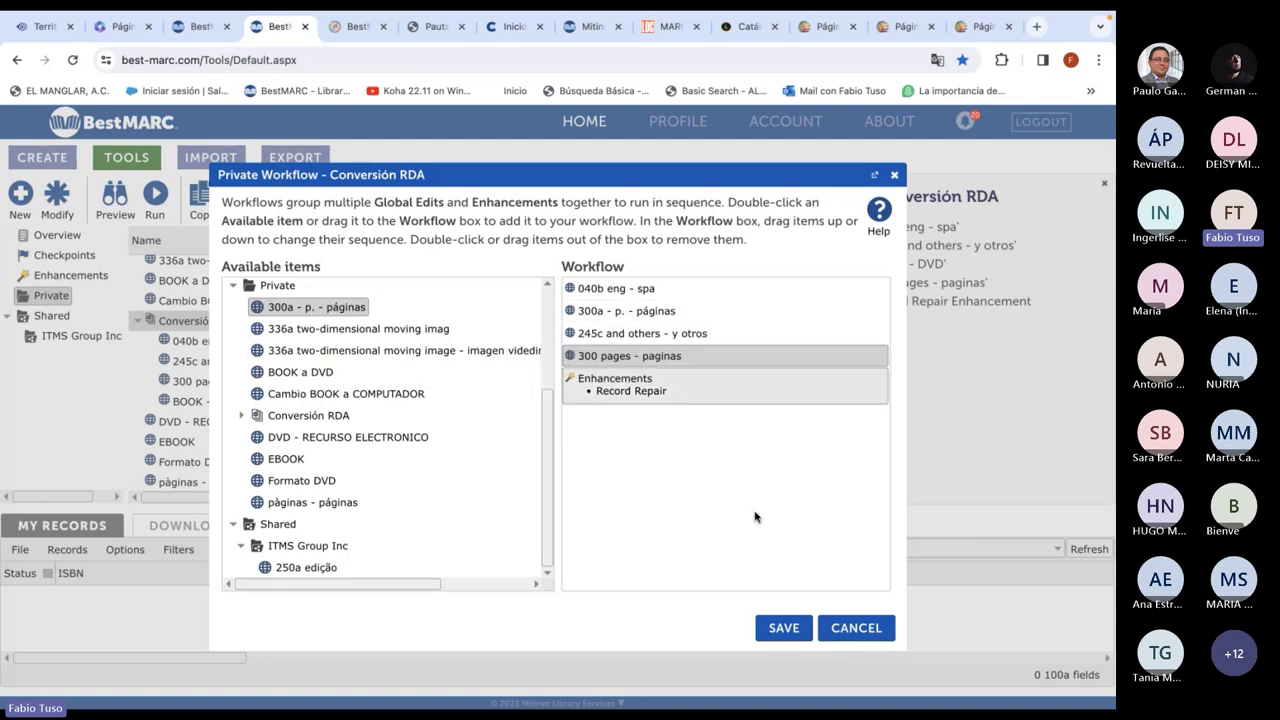
pyautogui.click(786, 628)
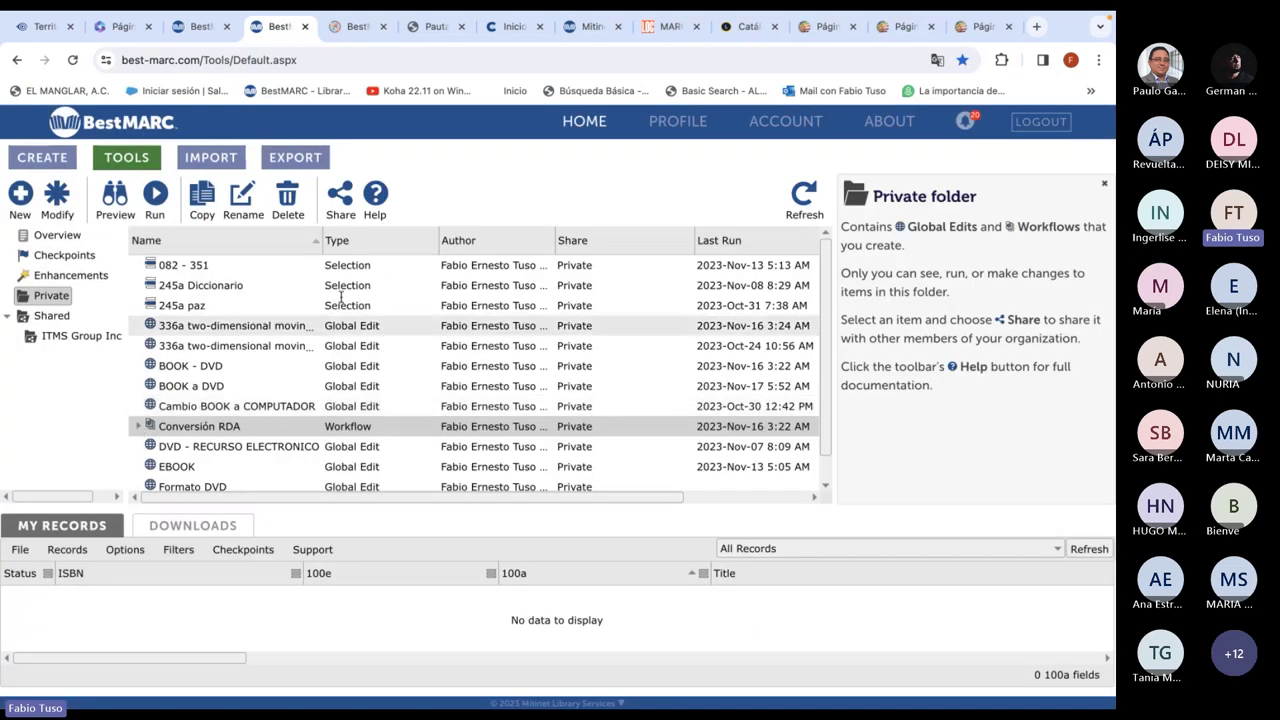
# Check the import progress in the first BestMARC tab and review the global edits in the saved Conversión RDA workflow
pyautogui.click(200, 27)
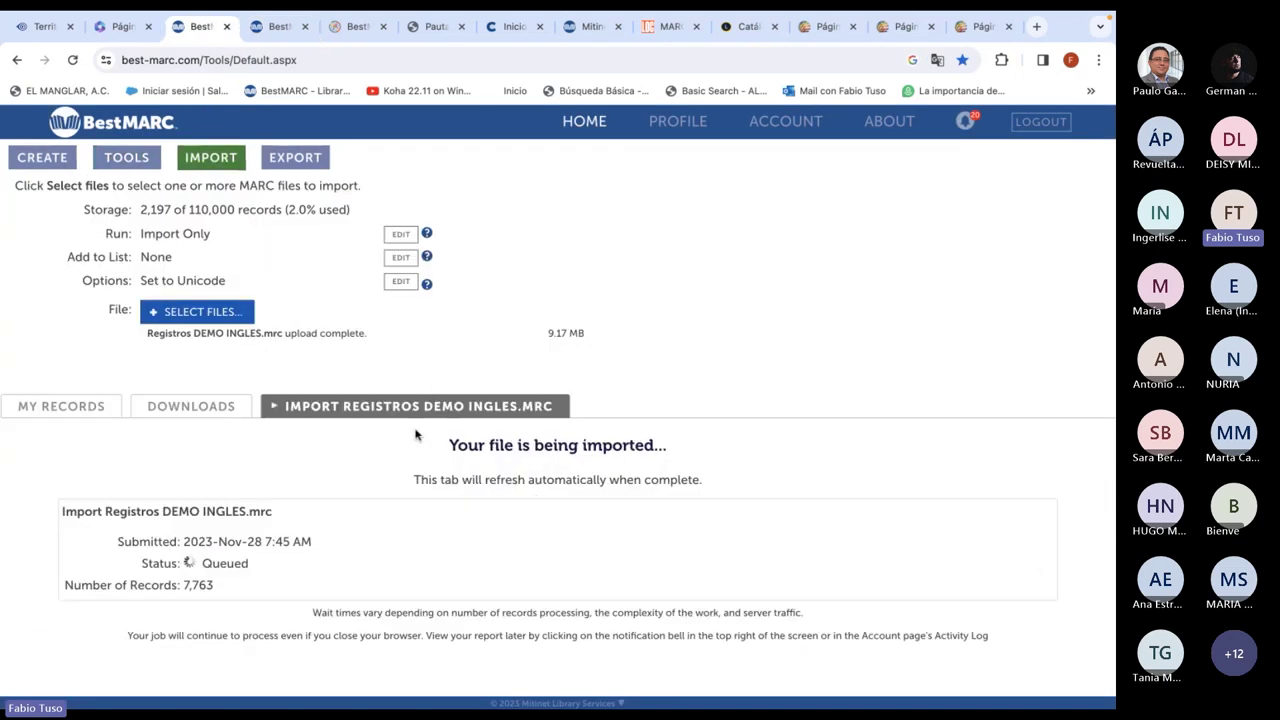
pyautogui.click(279, 27)
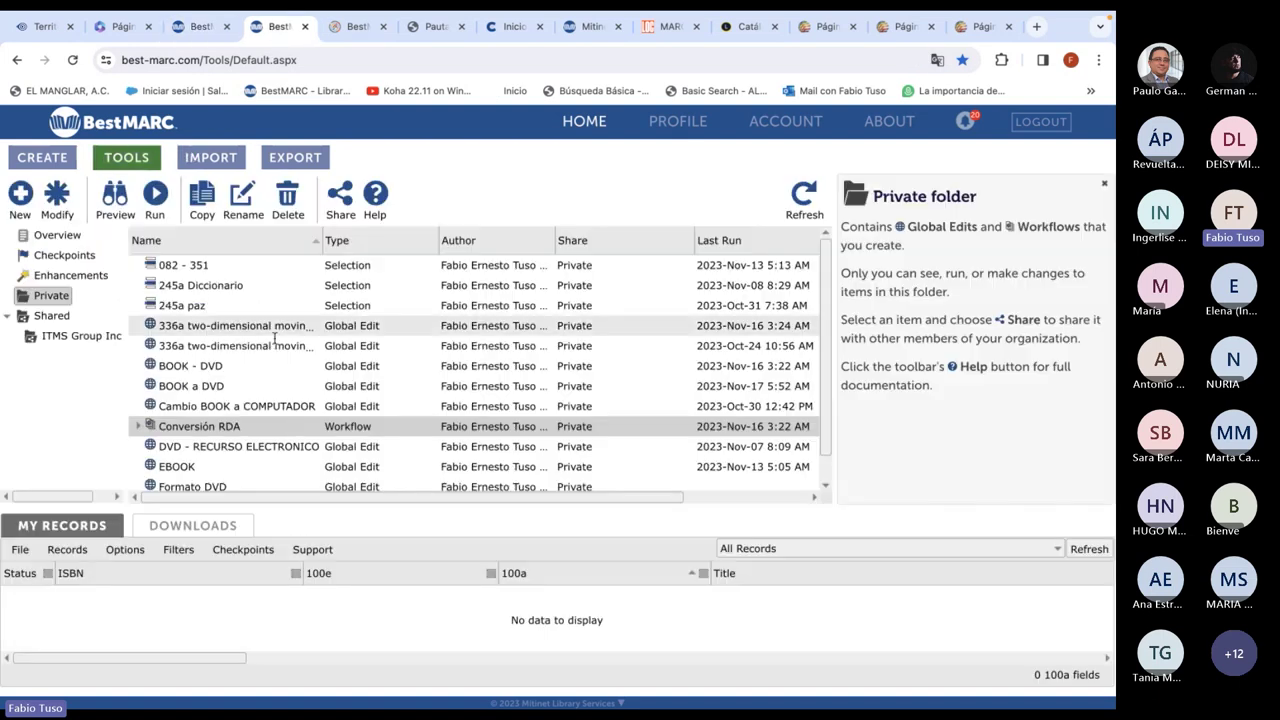
pyautogui.click(138, 427)
pyautogui.scroll(-2, 215, 415)
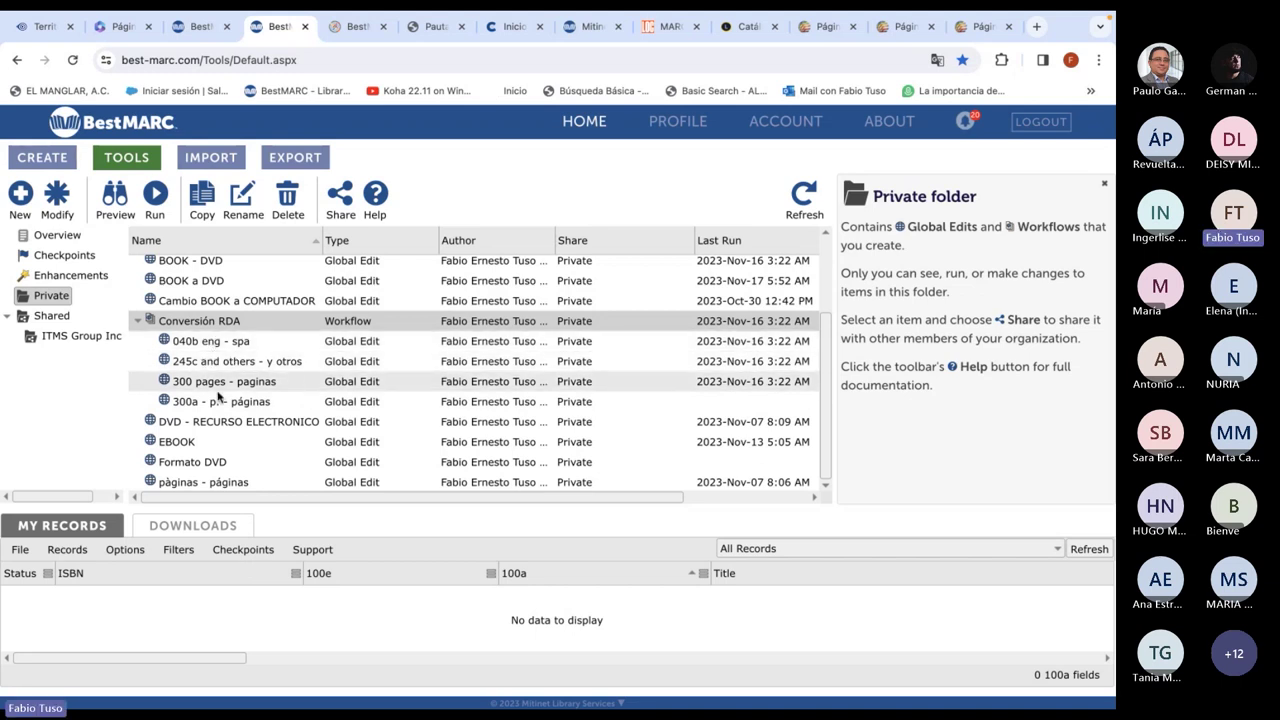
# Examine the material types offered by the Formato DVD global edit, including Videorecording and Other, and close it without saving
pyautogui.click(205, 462)
pyautogui.click(60, 205)
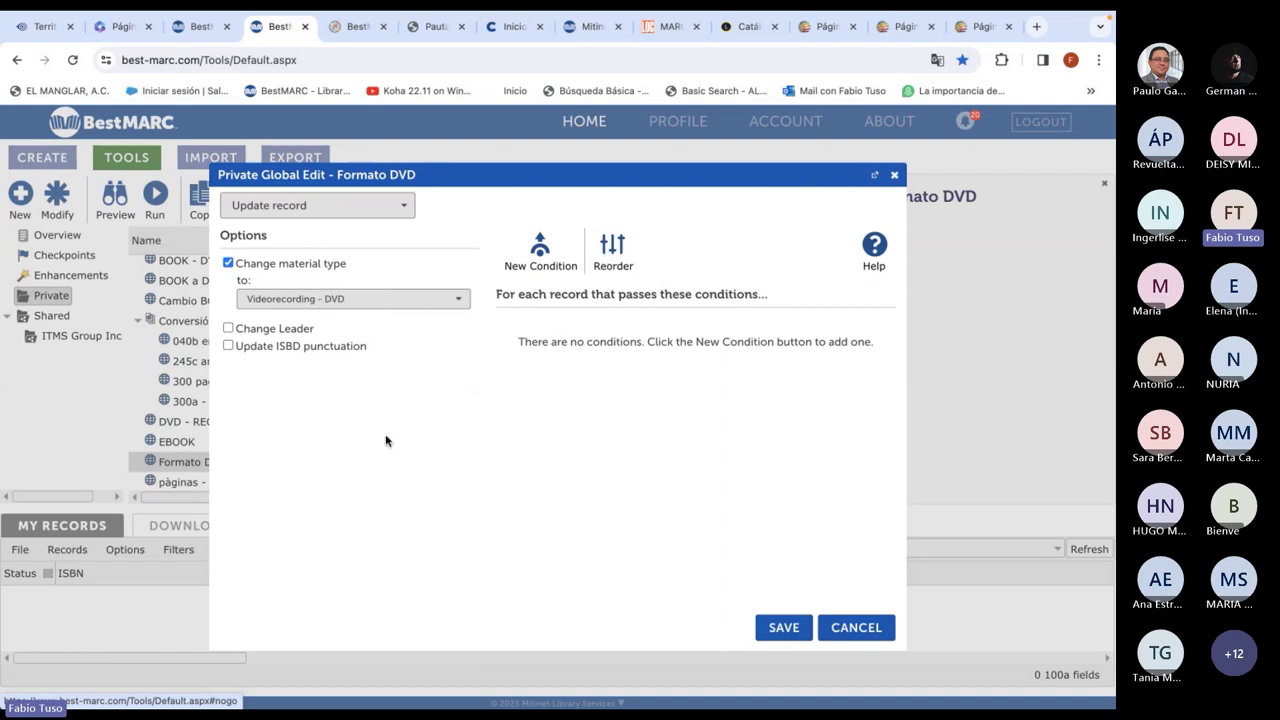
pyautogui.click(307, 300)
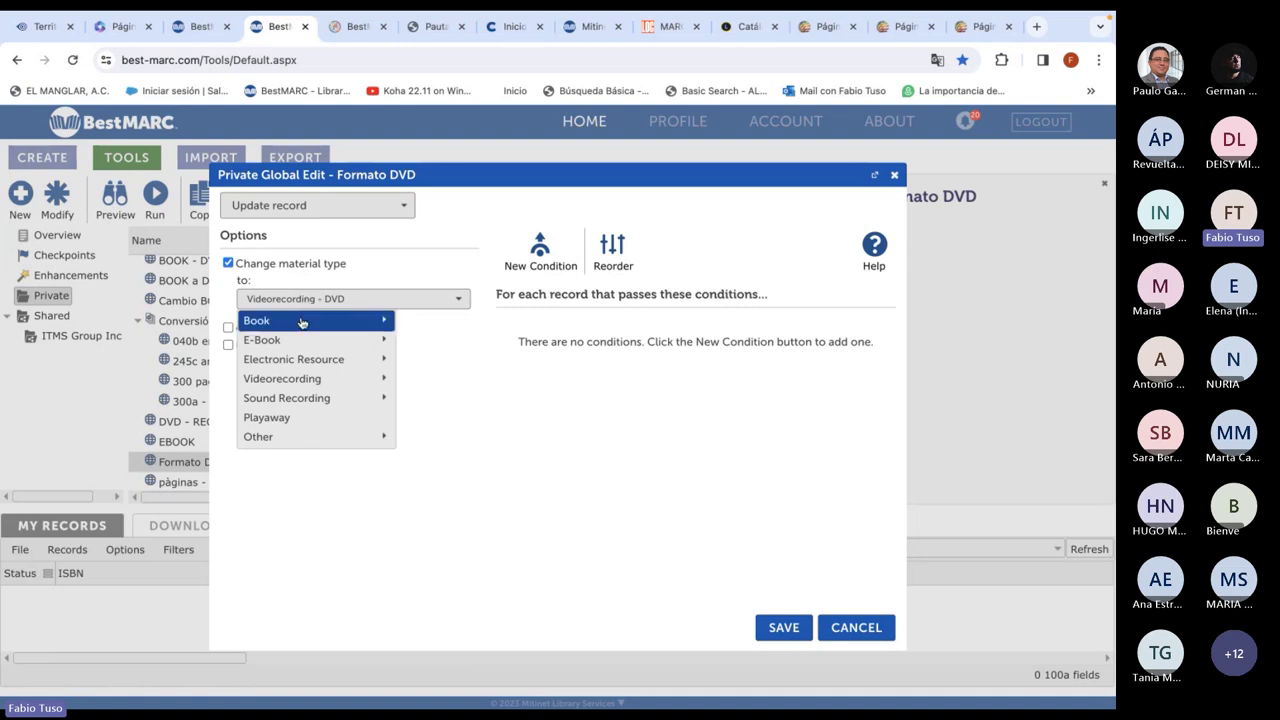
pyautogui.moveTo(305, 340)
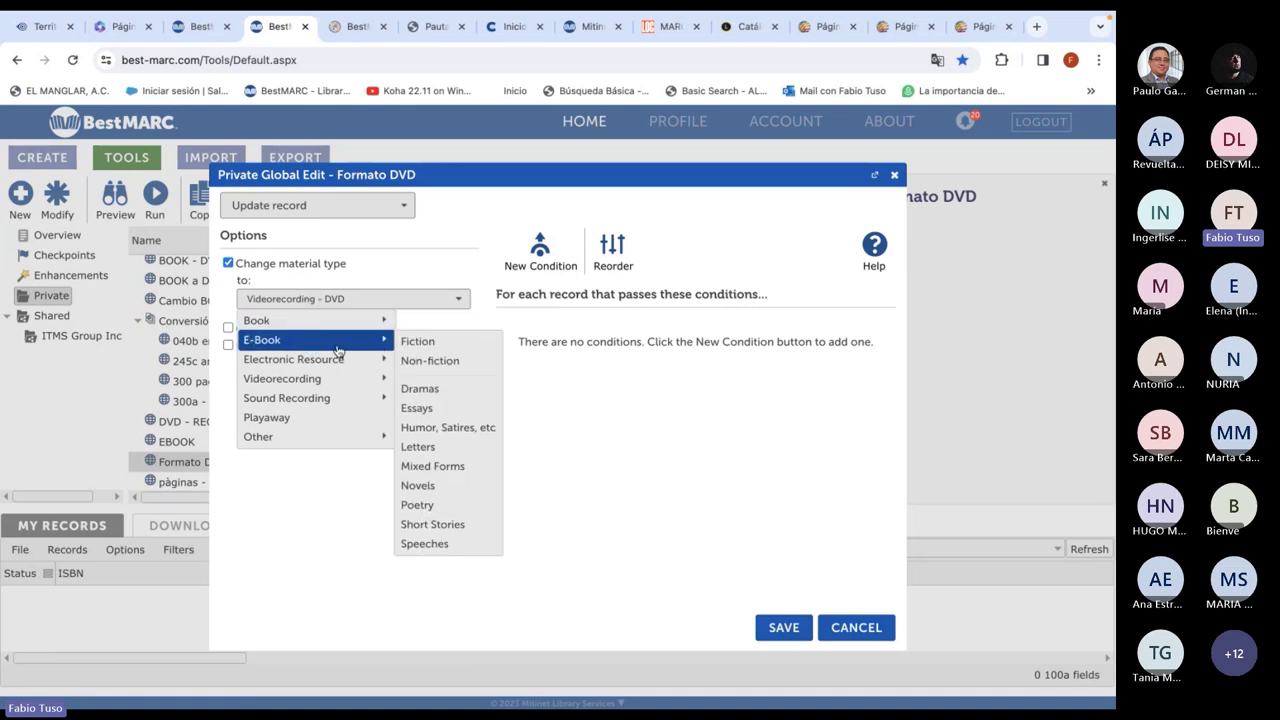
pyautogui.moveTo(322, 380)
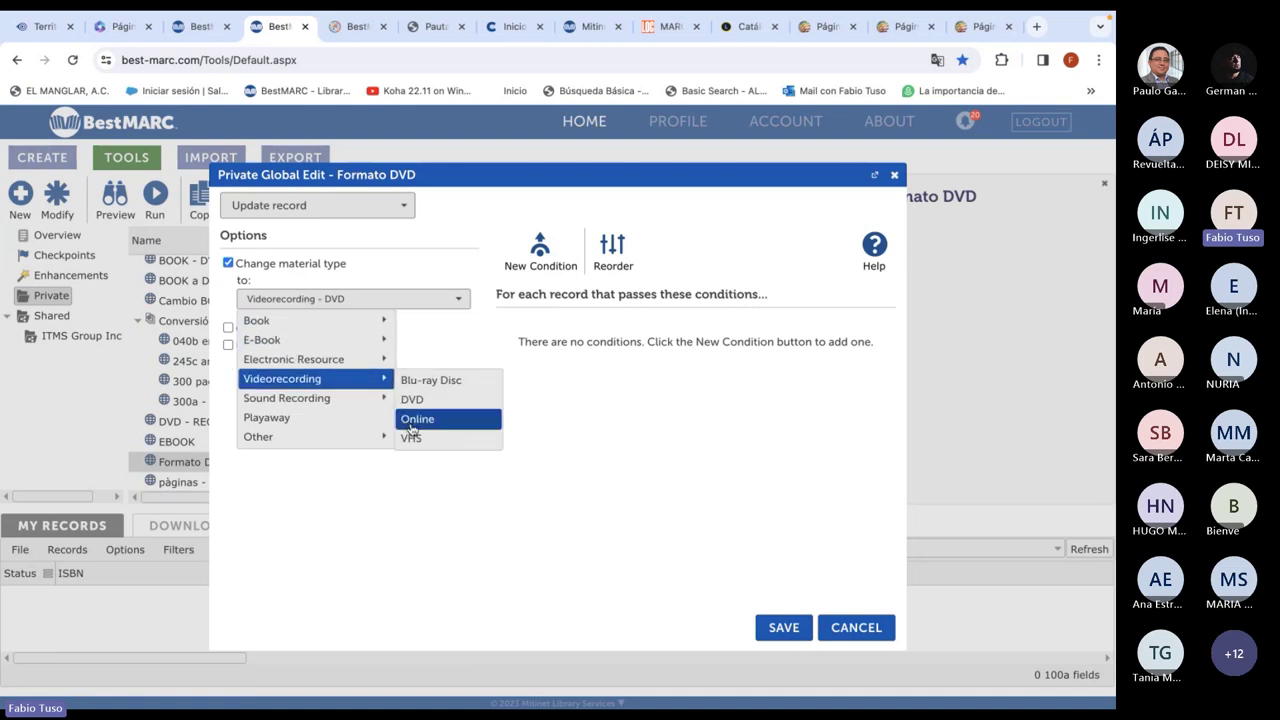
pyautogui.moveTo(447, 403)
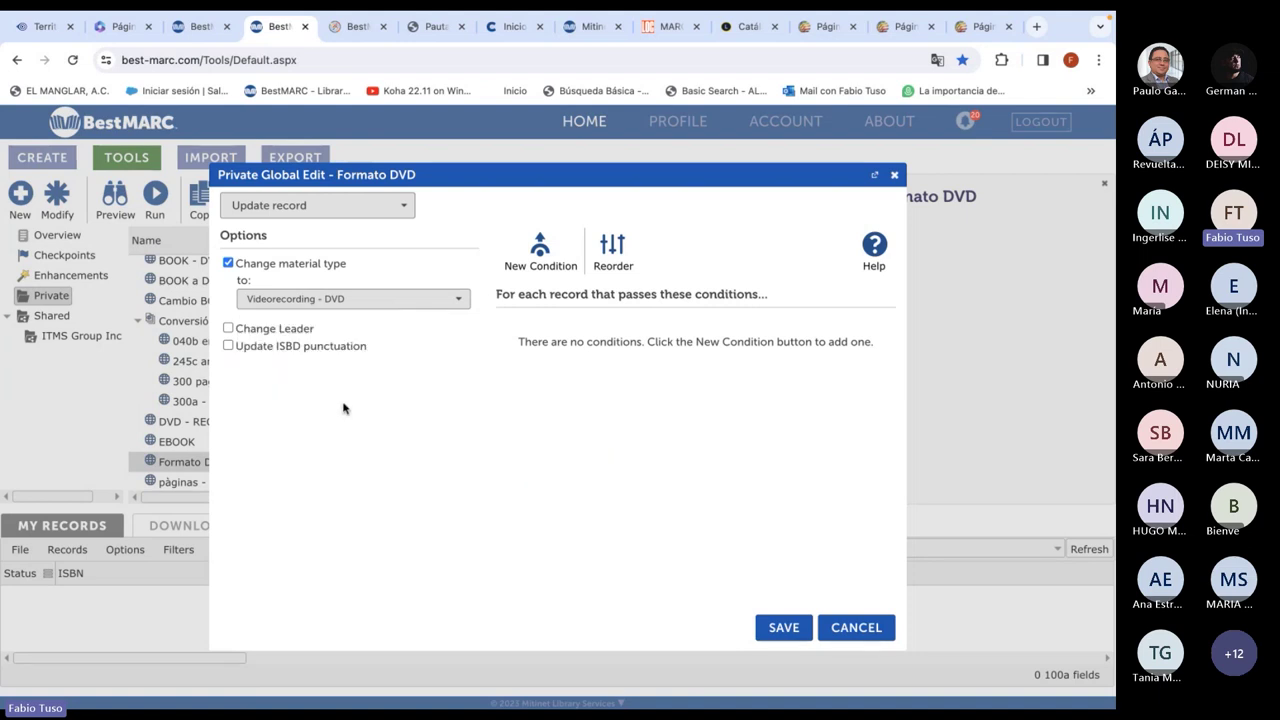
pyautogui.click(310, 300)
pyautogui.click(333, 298)
pyautogui.moveTo(323, 437)
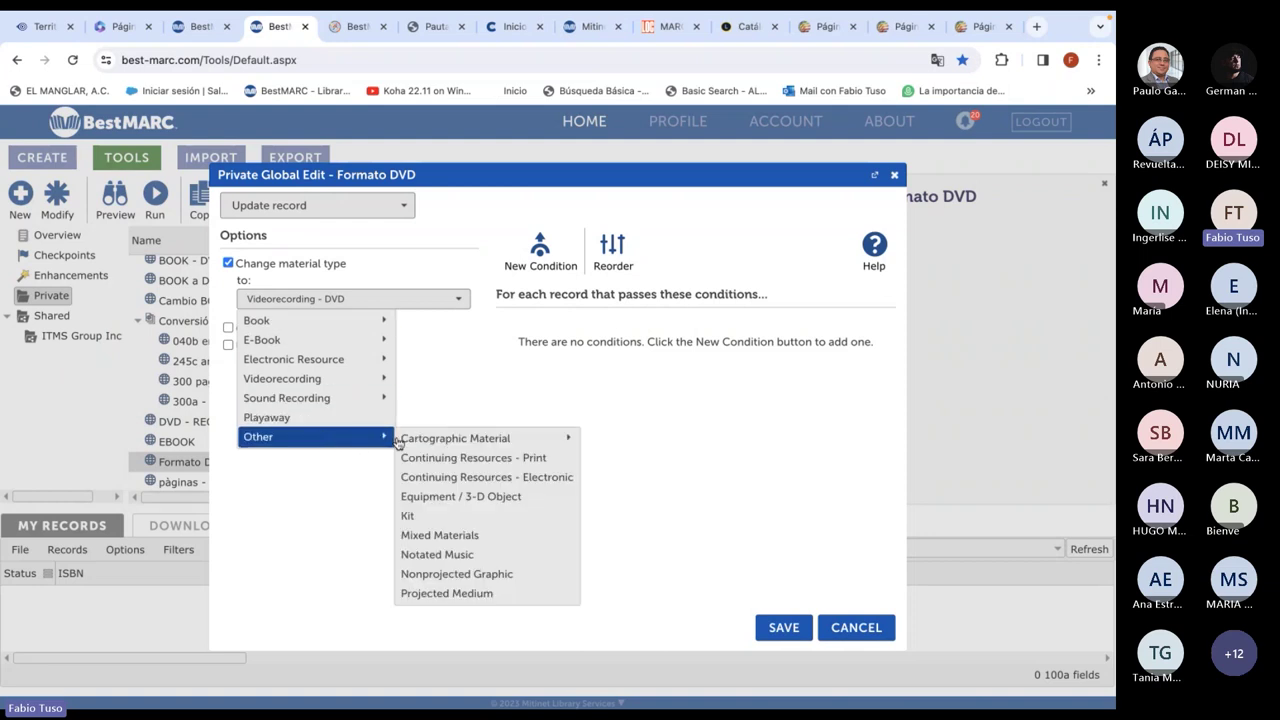
pyautogui.moveTo(447, 446)
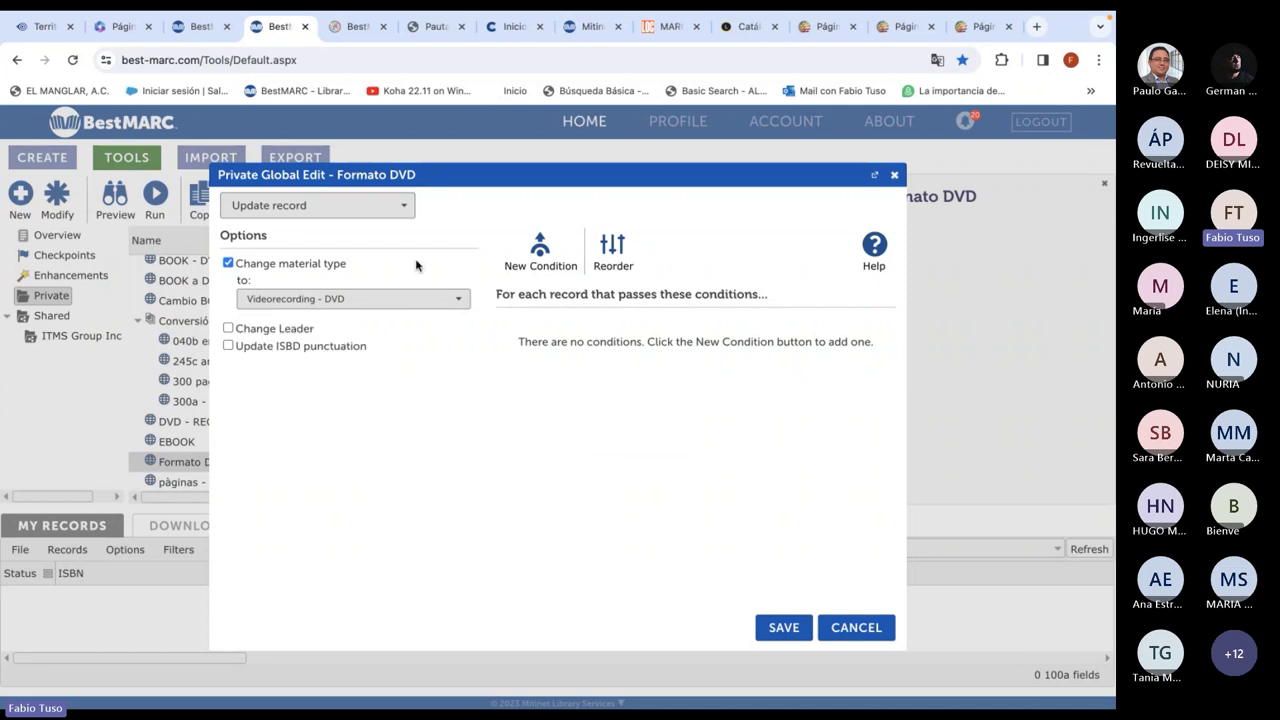
pyautogui.click(894, 177)
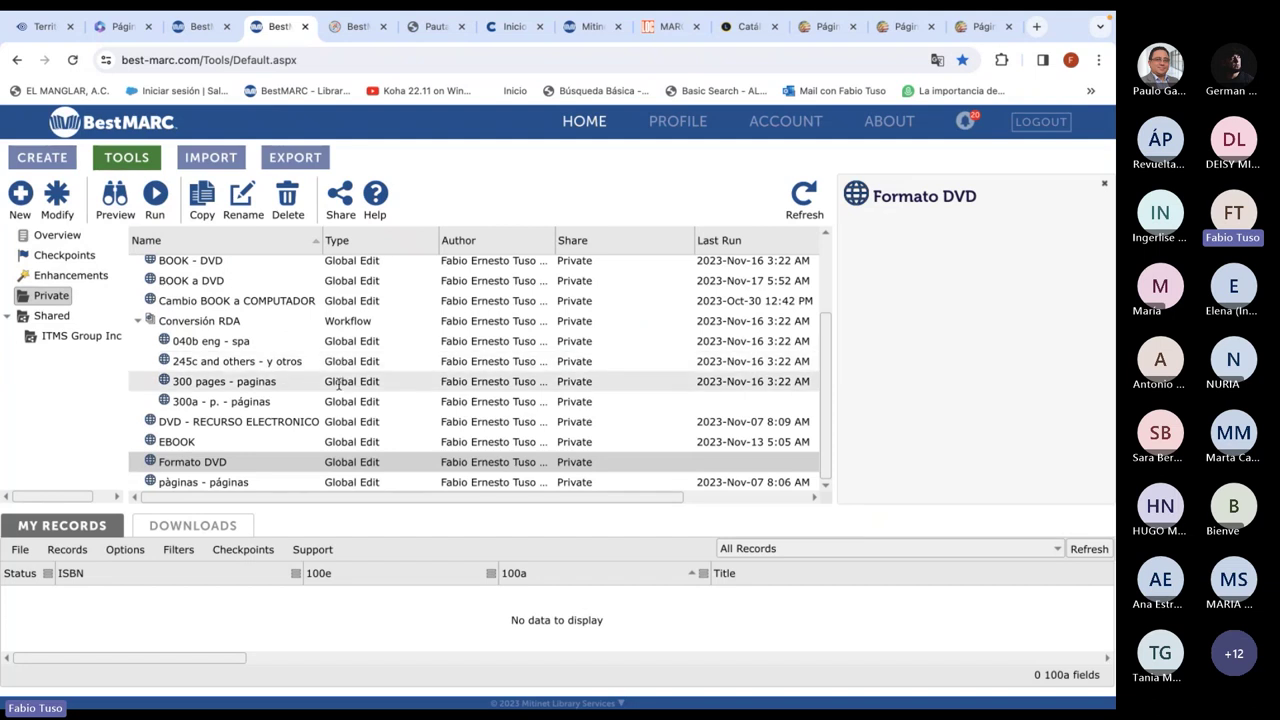
# Show the imported records in the first BestMARC tab and move the Title column after ISBN and the Extent column after Author
pyautogui.click(204, 27)
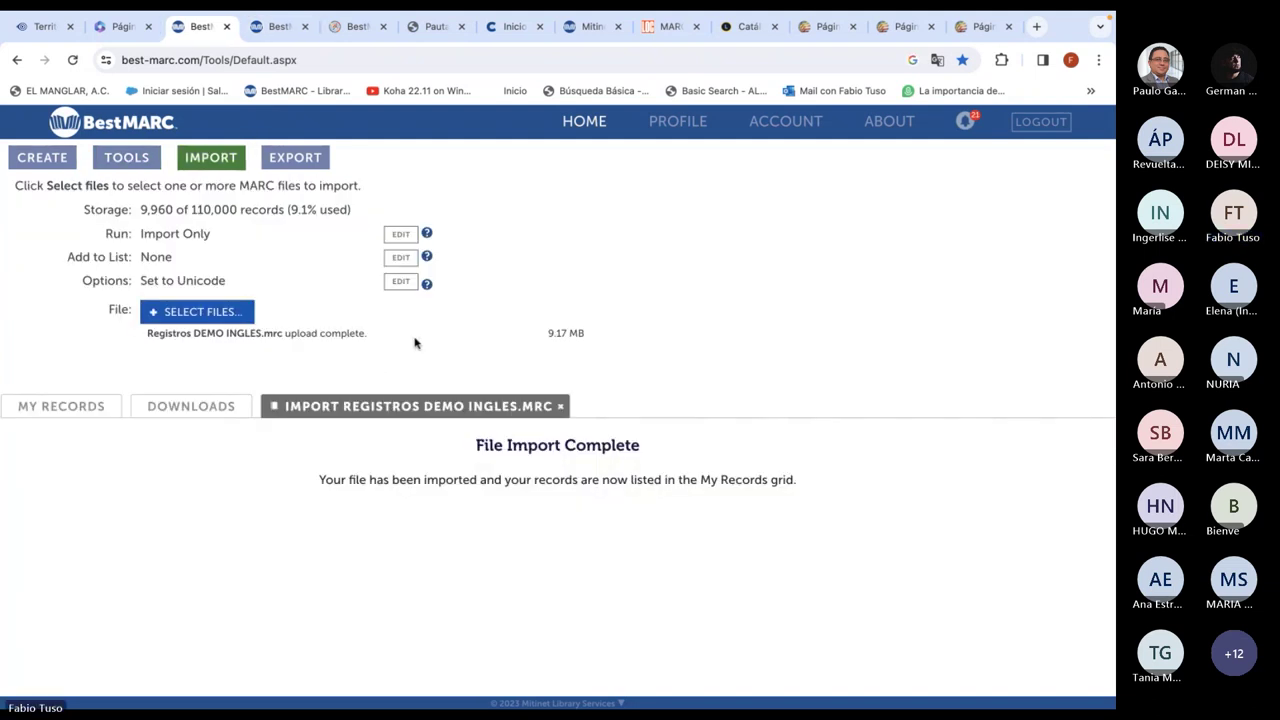
pyautogui.click(45, 410)
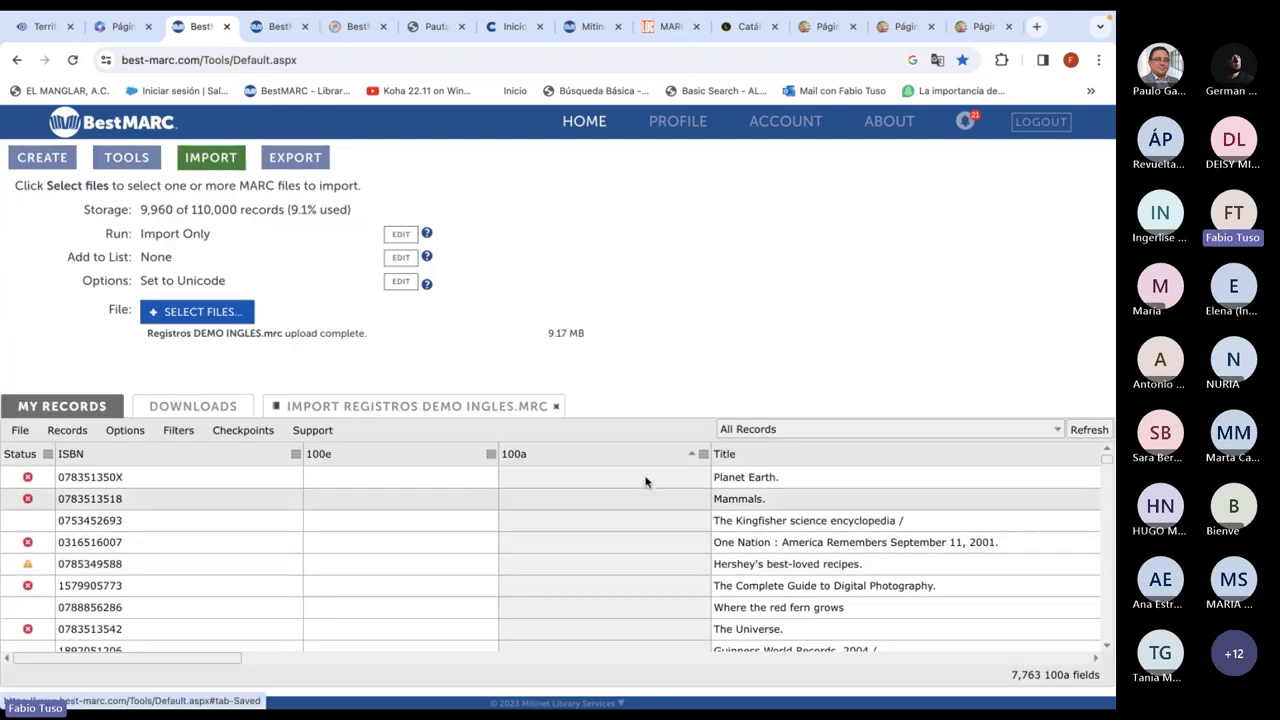
pyautogui.moveTo(735, 458); pyautogui.dragTo(335, 462)
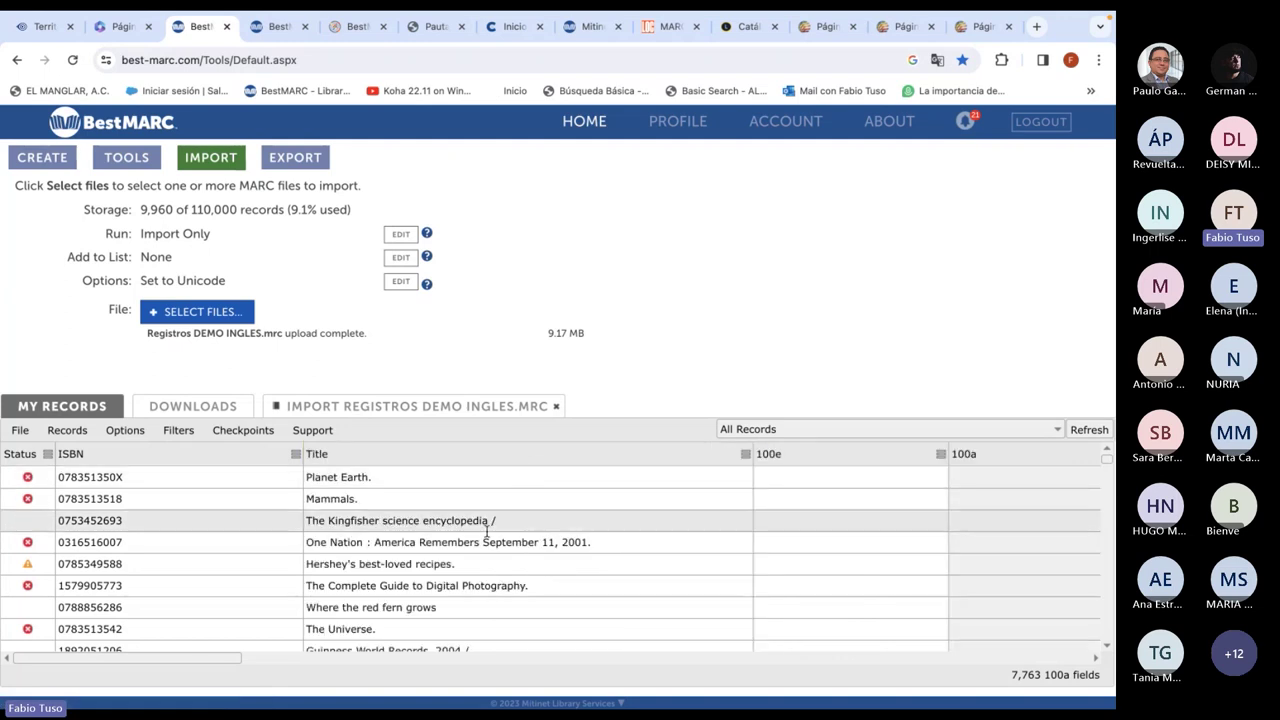
pyautogui.moveTo(217, 663); pyautogui.dragTo(458, 665)
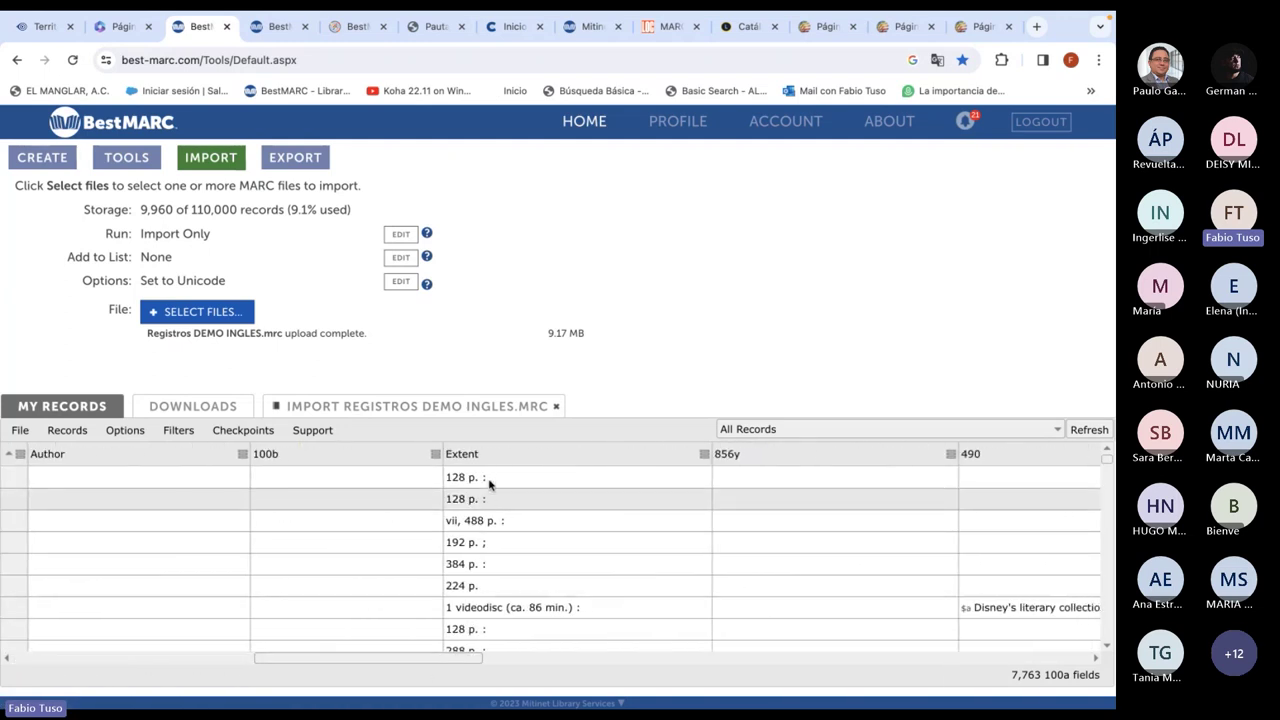
pyautogui.moveTo(586, 455); pyautogui.dragTo(158, 458)
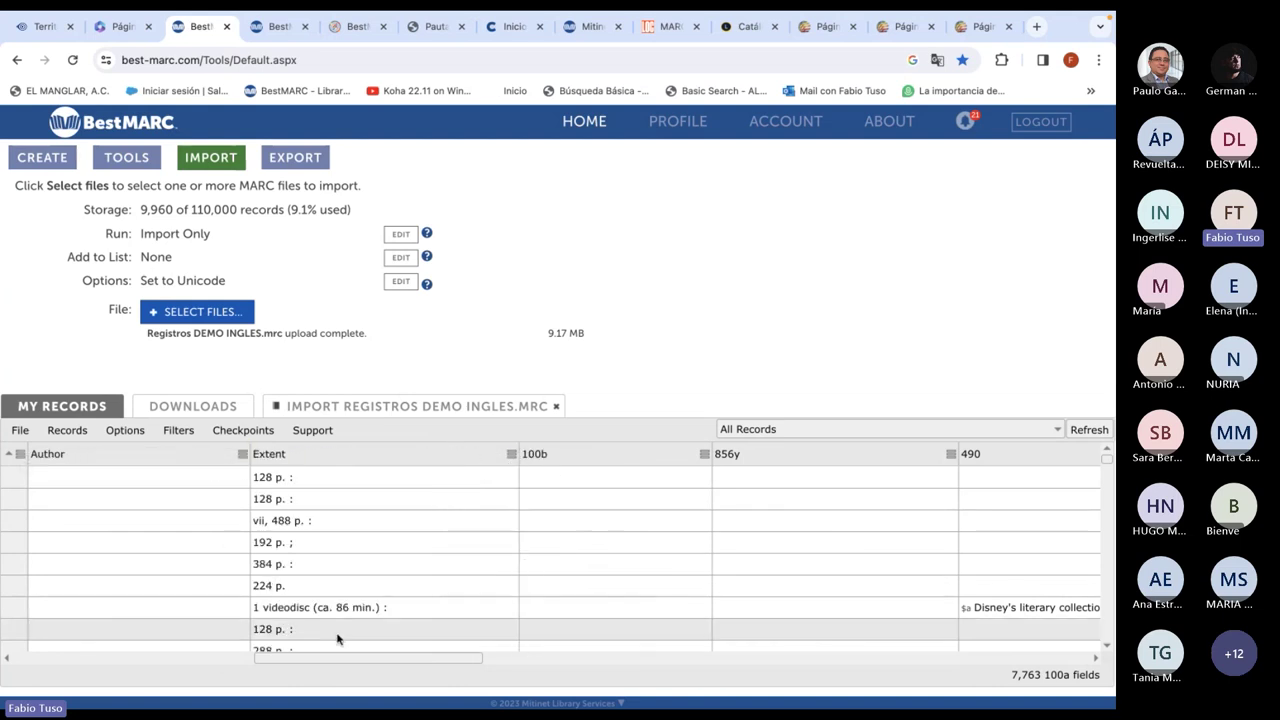
# Sort the records by Extent in ascending order and look through the extent values
pyautogui.click(511, 456)
pyautogui.click(534, 478)
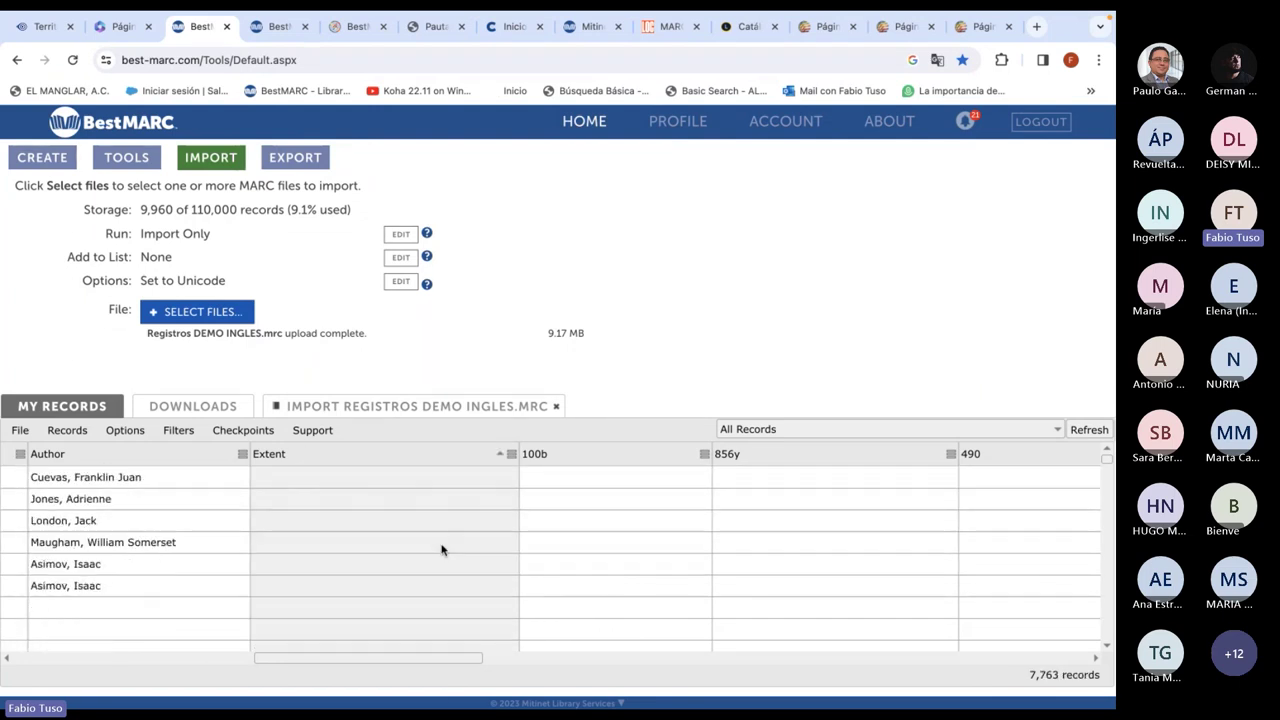
pyautogui.moveTo(1107, 468); pyautogui.dragTo(766, 658)
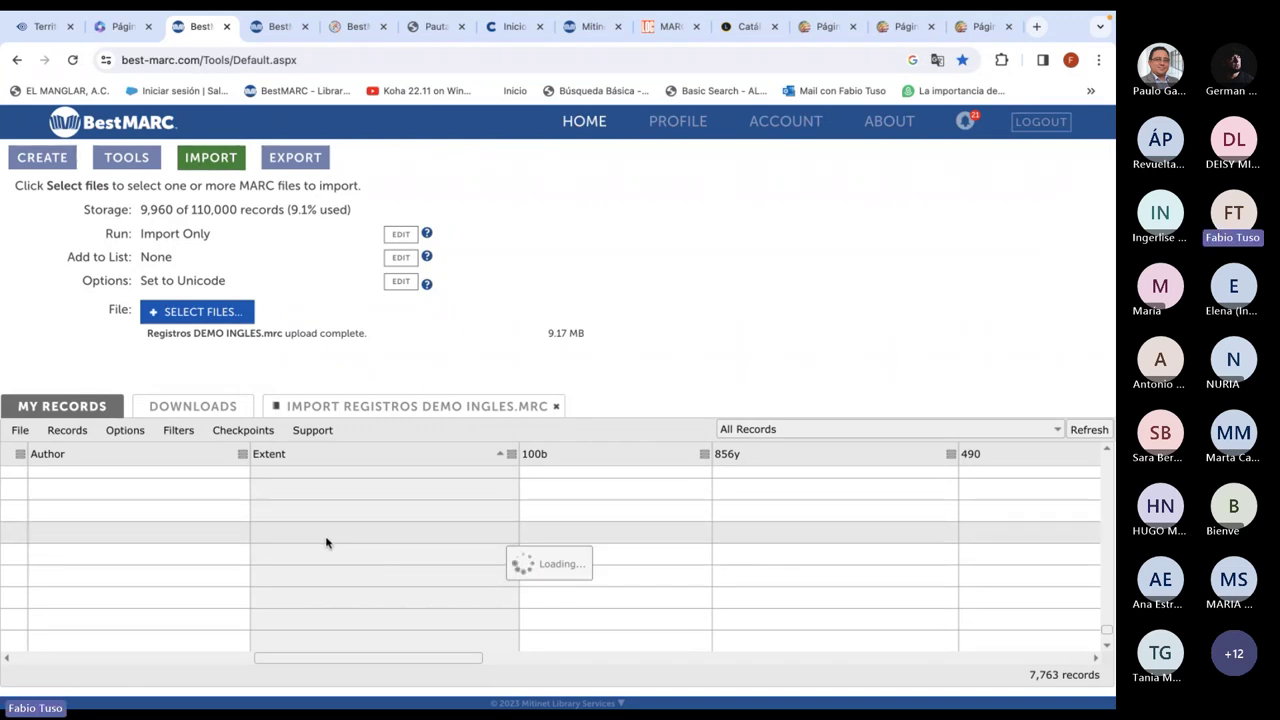
pyautogui.scroll(-3, 276, 562)
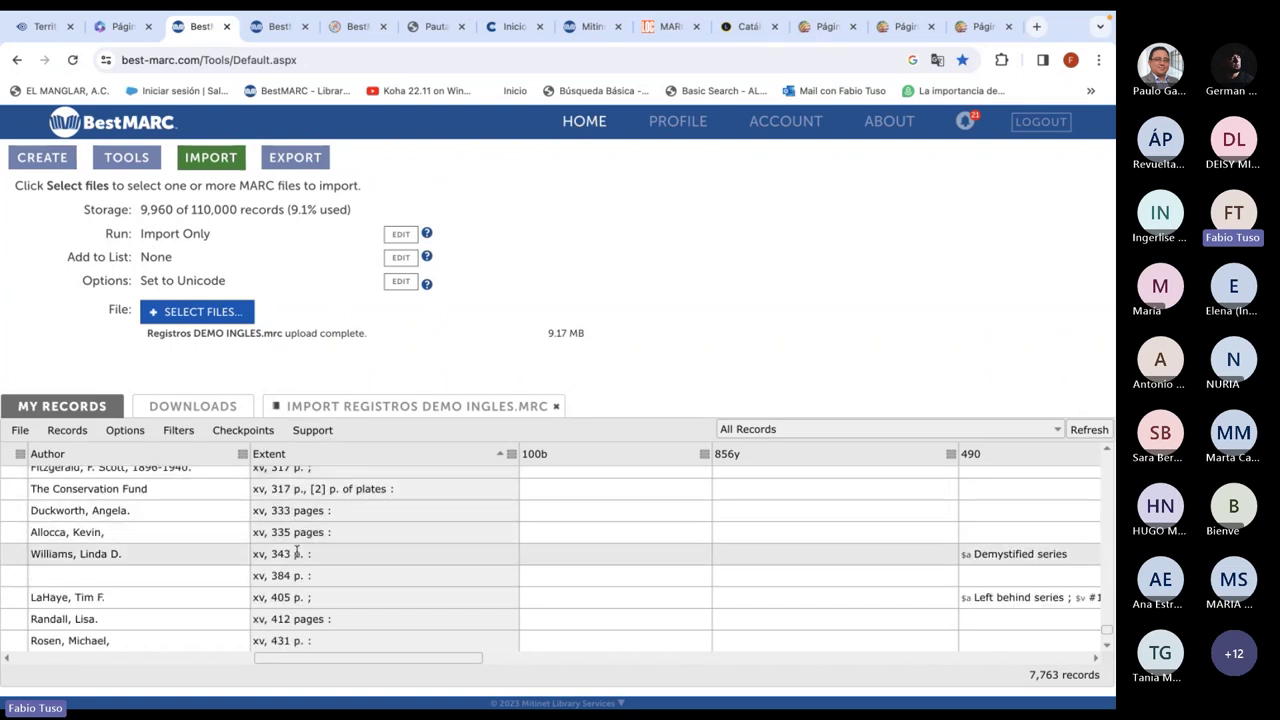
# Filter the records to those whose Extent contains "pages"
pyautogui.click(511, 456)
pyautogui.write('pages')
pyautogui.press('Return')
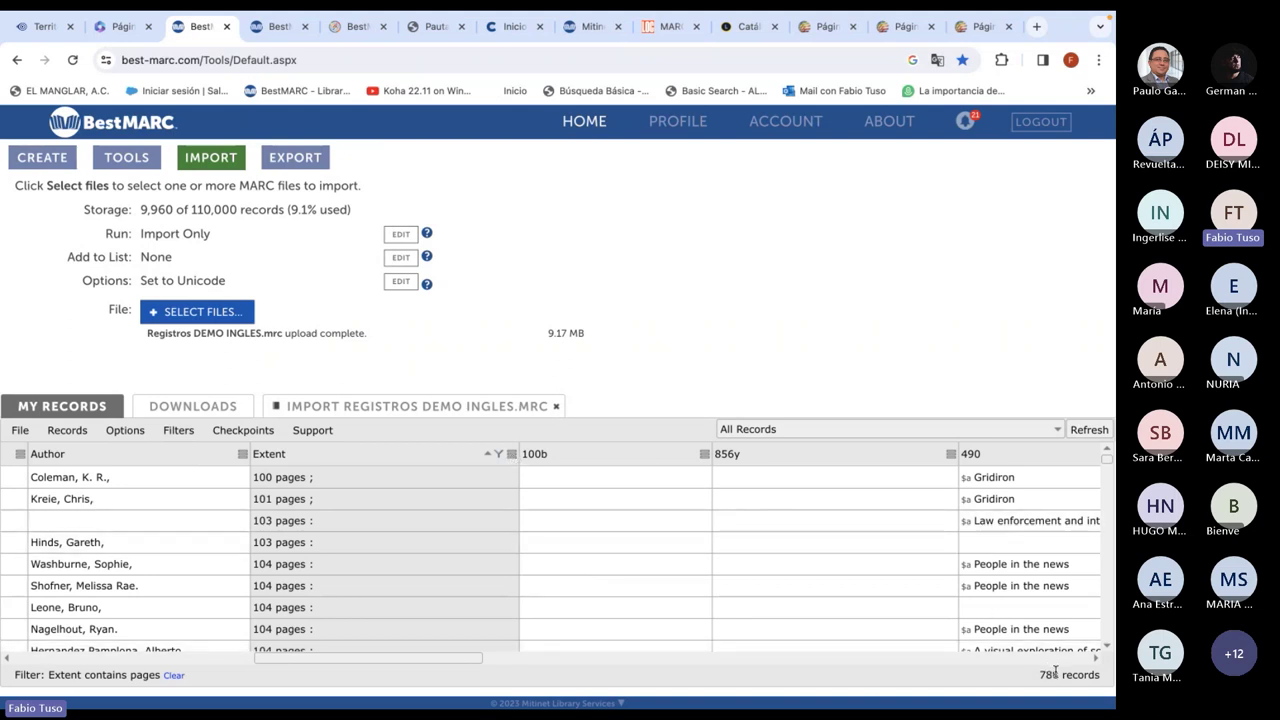
# Select the first five records in the filtered list
pyautogui.click(330, 480)
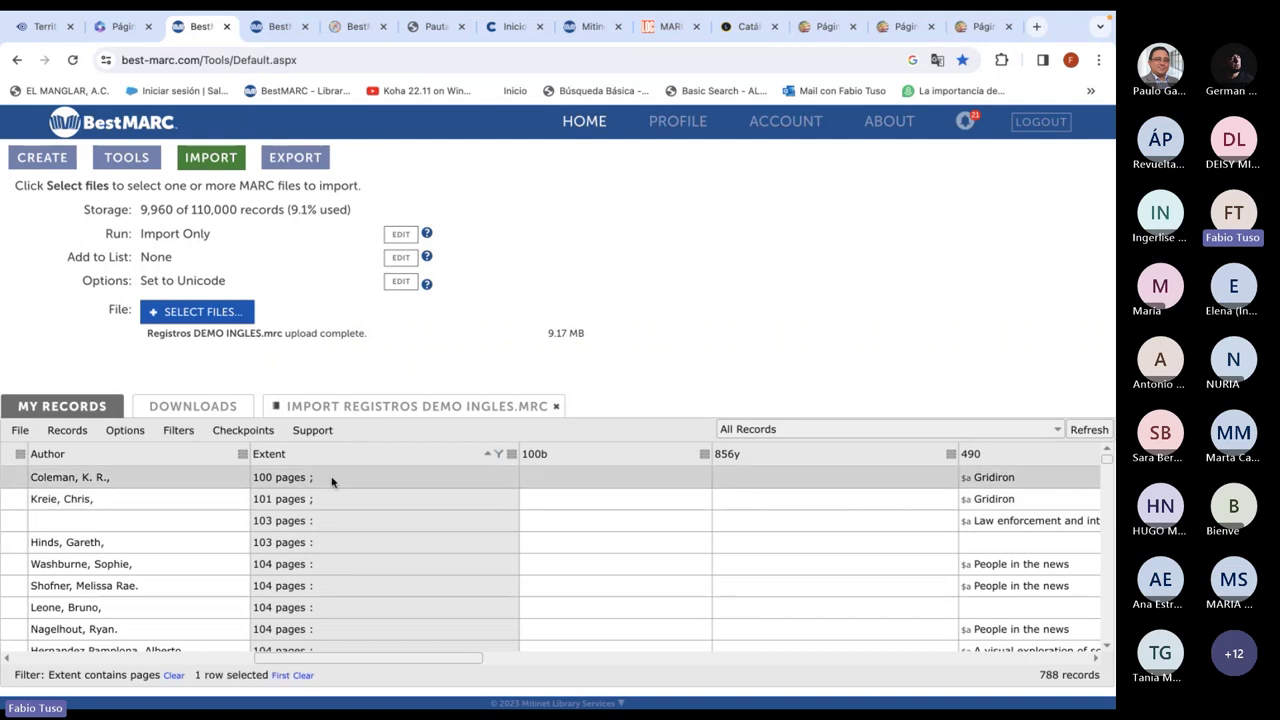
pyautogui.hotkey('shift', 'Down')
pyautogui.hotkey('shift', 'Down')
pyautogui.hotkey('shift', 'Down')
pyautogui.hotkey('shift', 'Down')
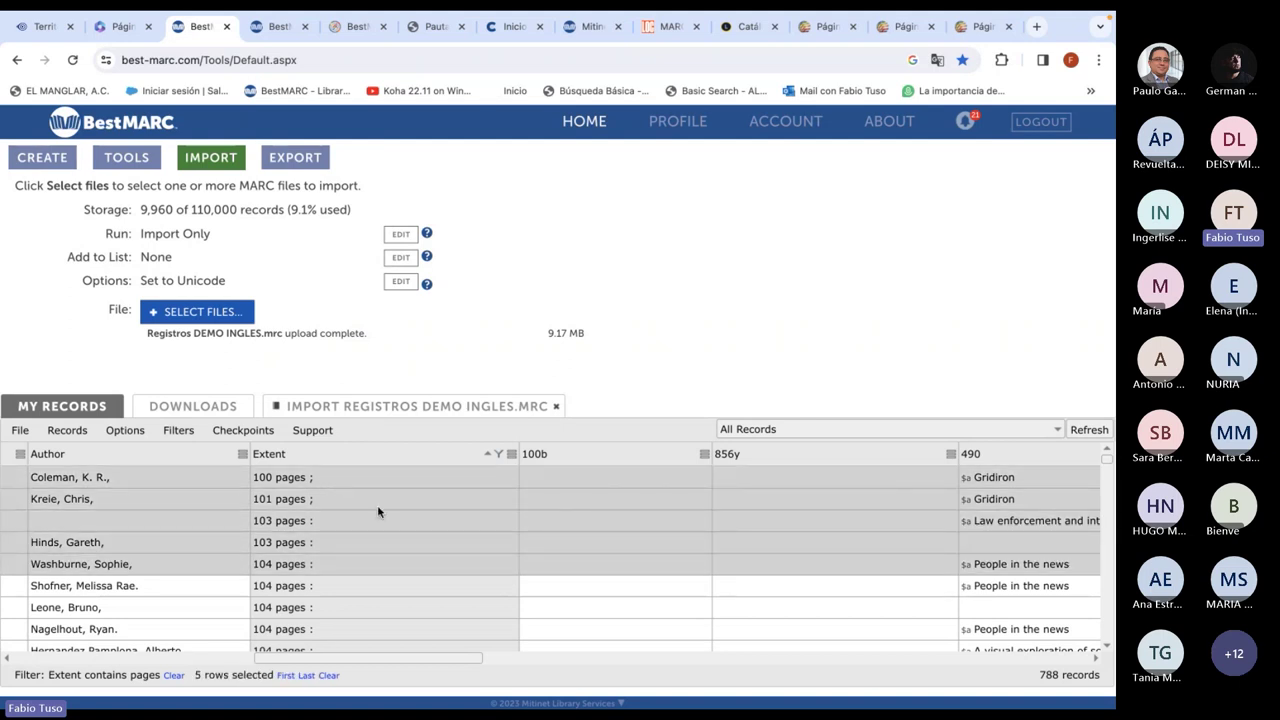
# Look through the filtered list down to its end and select all of its records
pyautogui.scroll(-10, 378, 511)
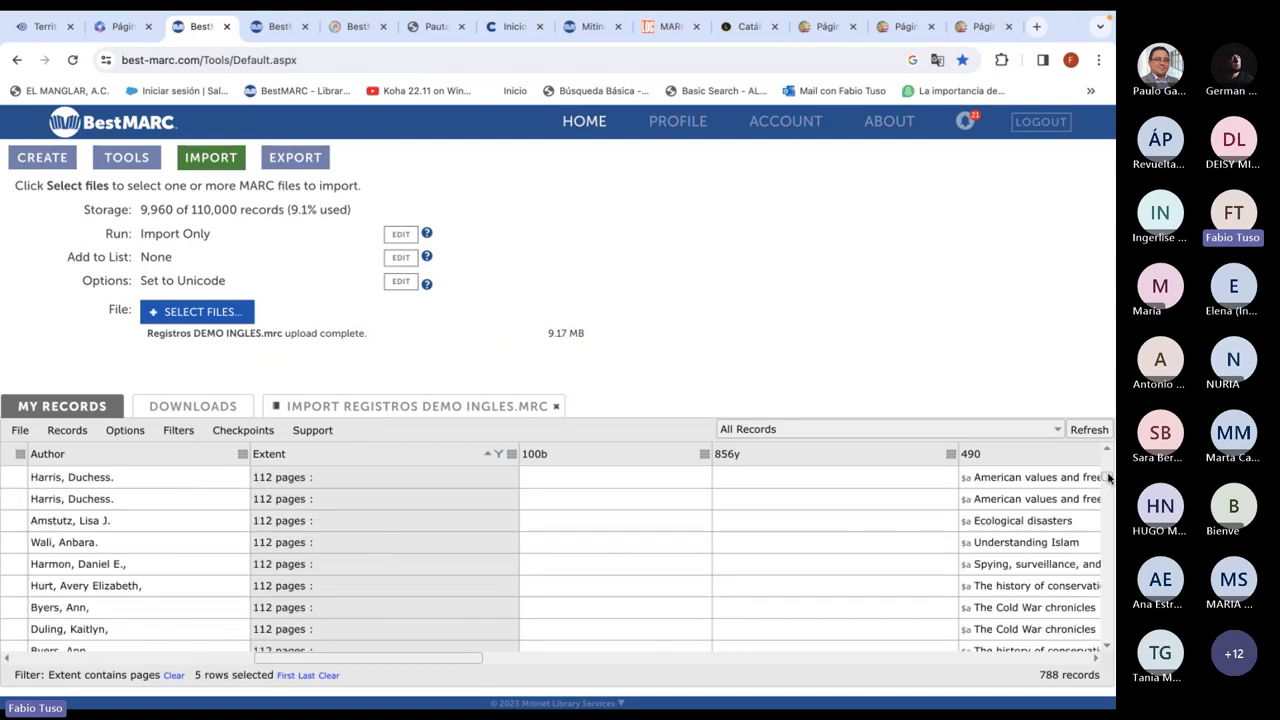
pyautogui.moveTo(1107, 477); pyautogui.dragTo(1106, 636)
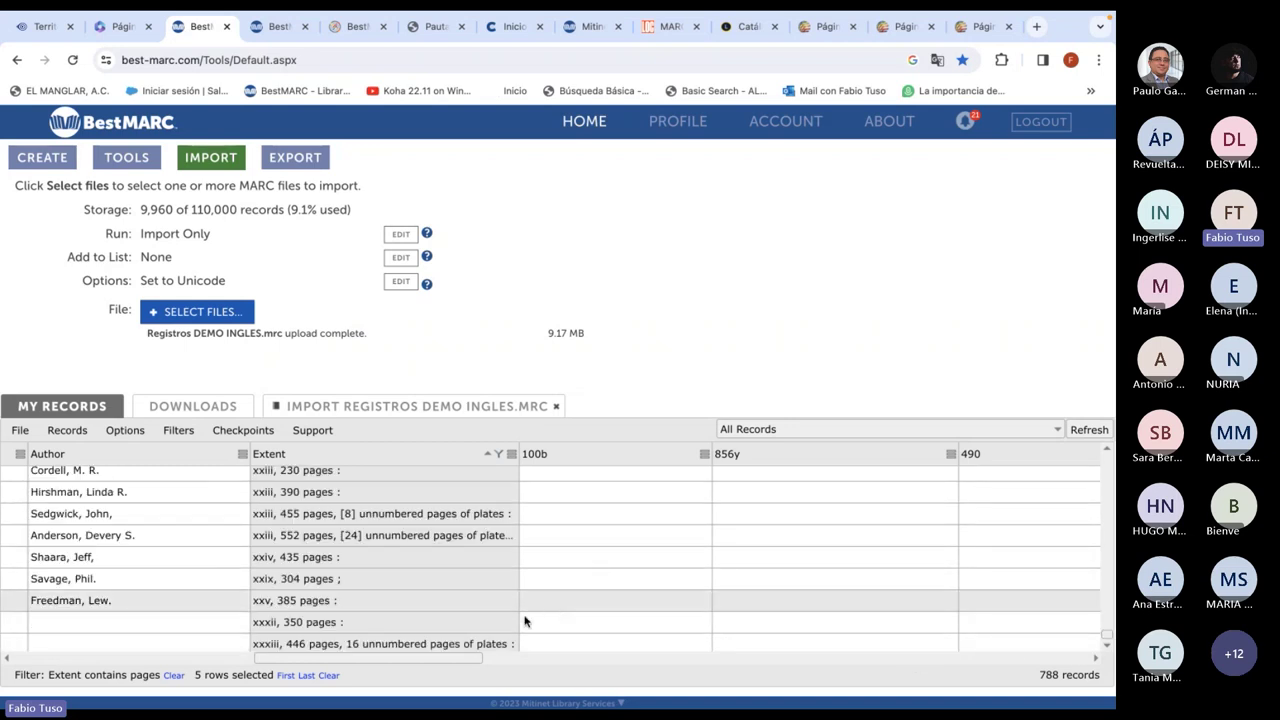
pyautogui.hotkey('ctrl', 'a')
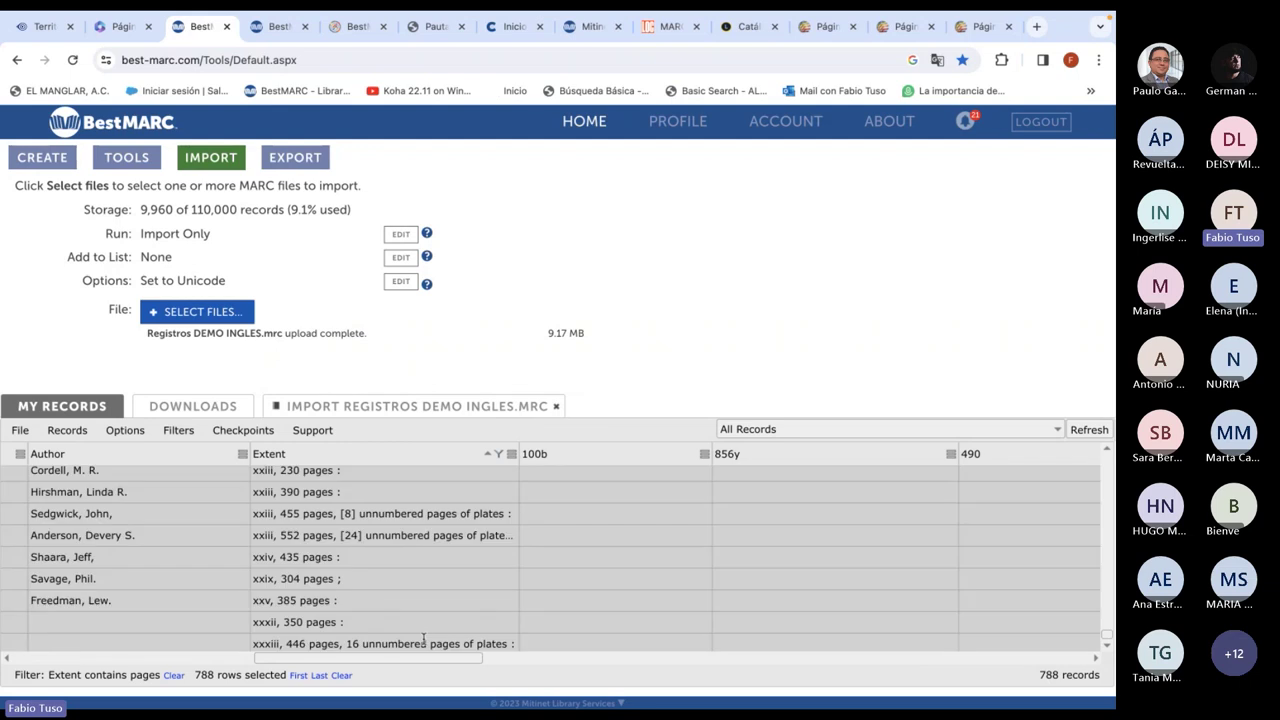
# Add the selected records to a new list named "pages - páginas"
pyautogui.rightClick(387, 580)
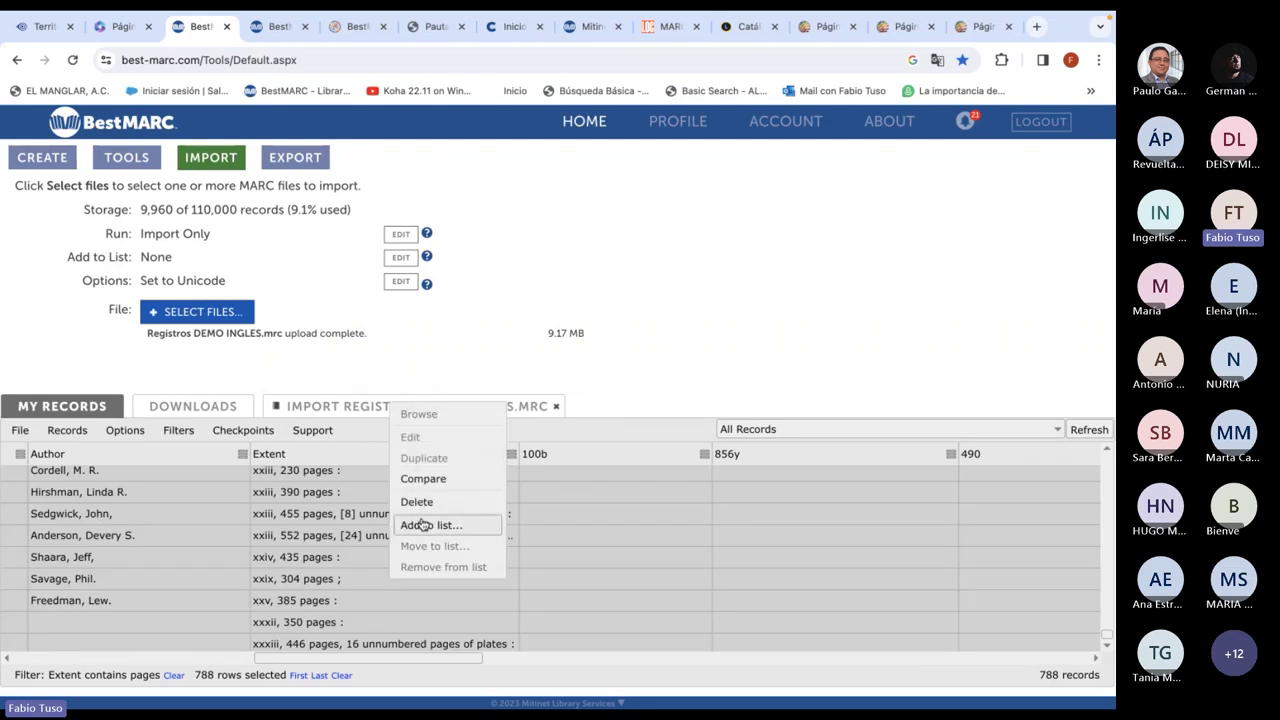
pyautogui.click(422, 525)
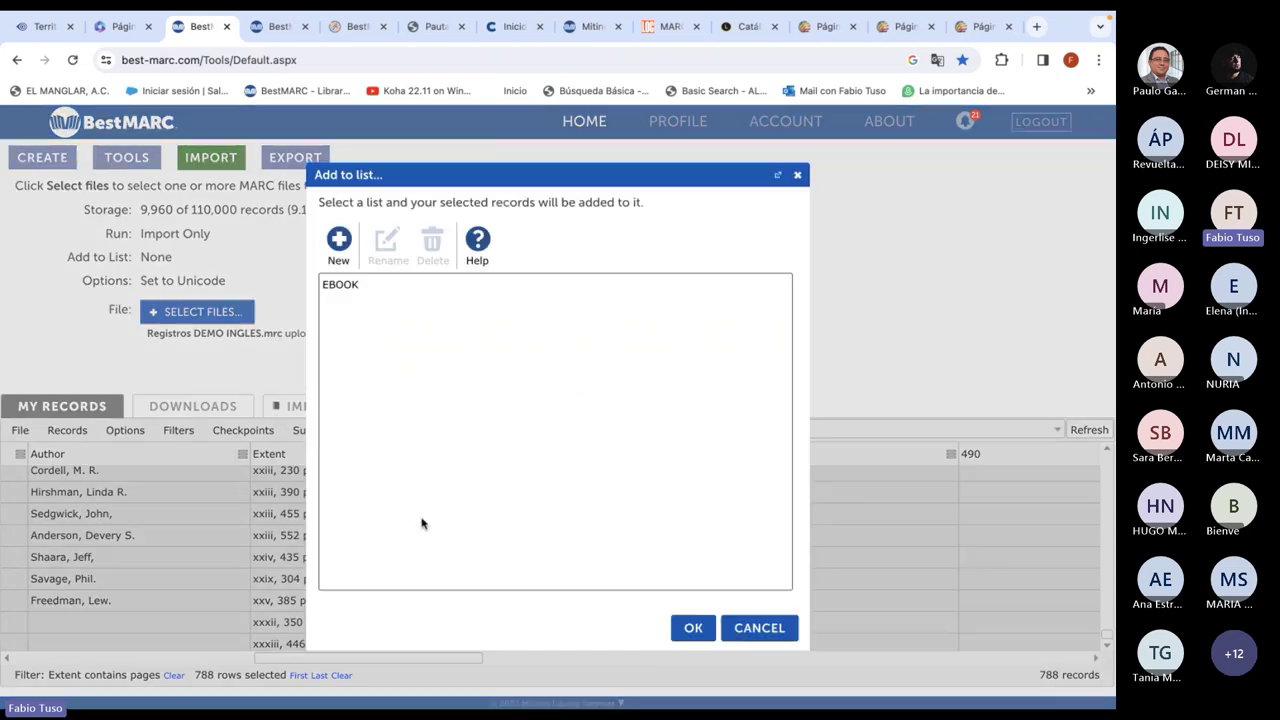
pyautogui.click(339, 239)
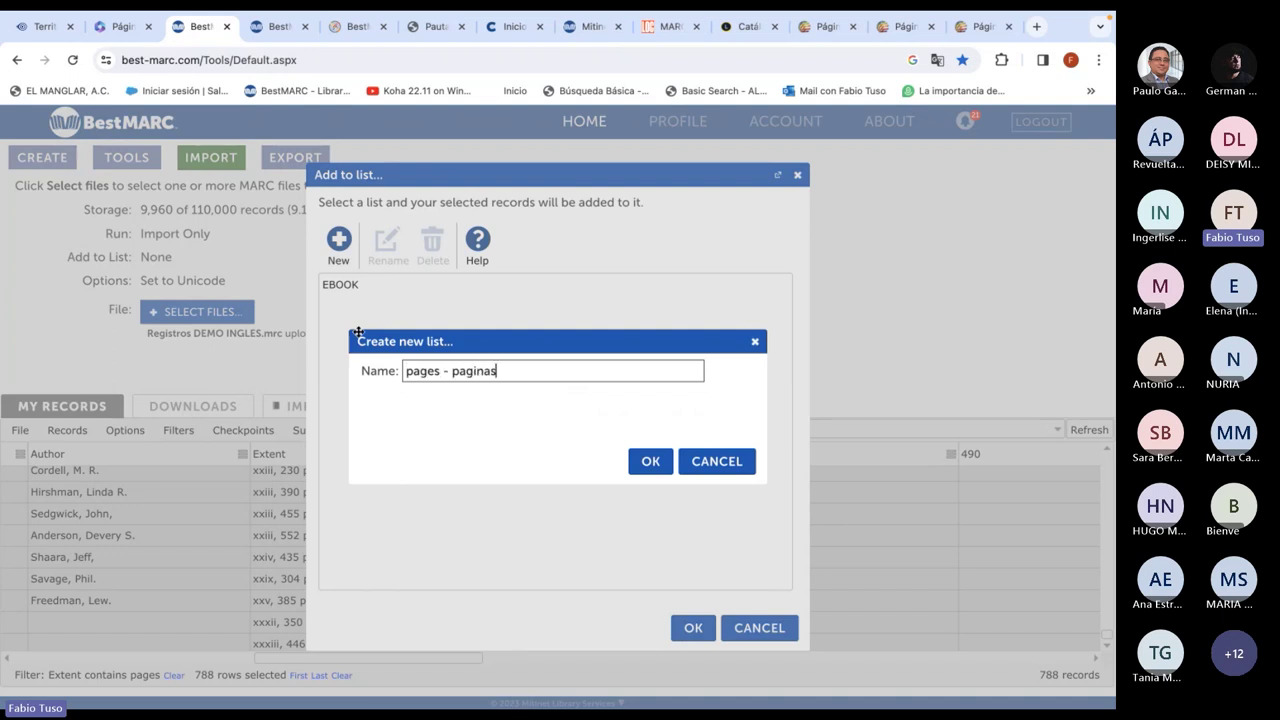
pyautogui.press('BackSpace')
pyautogui.write('a')
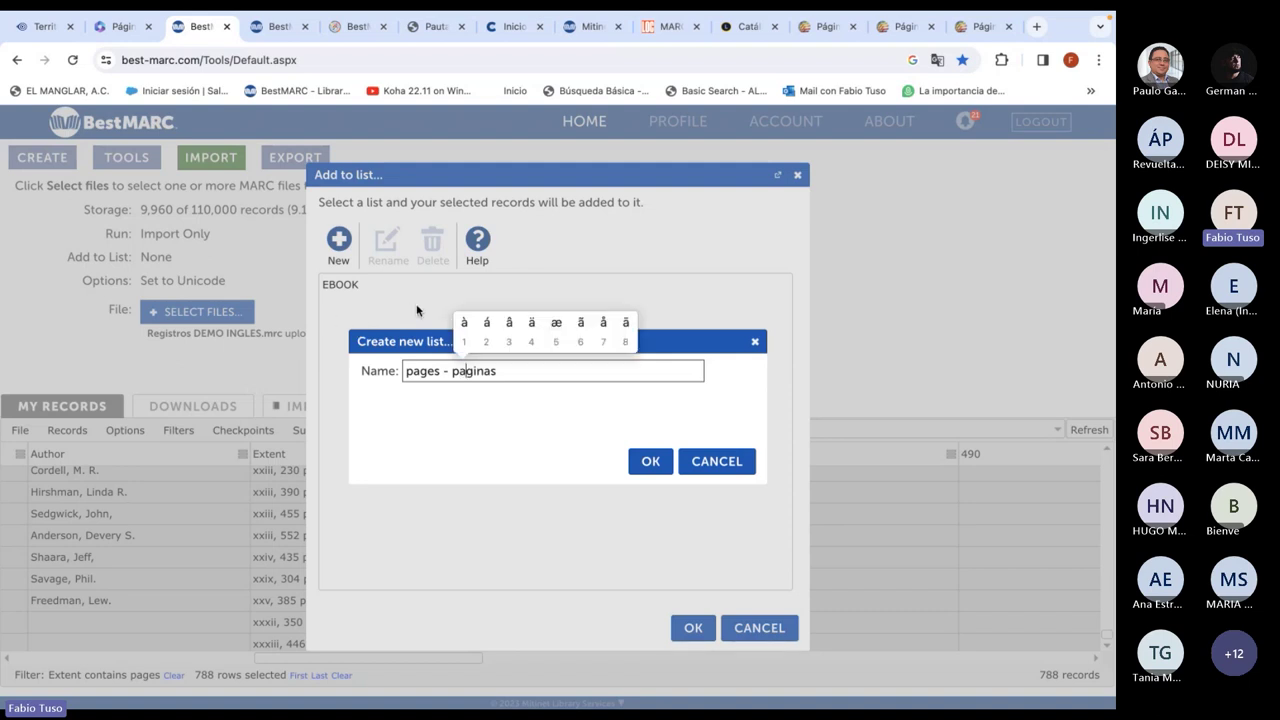
pyautogui.click(486, 323)
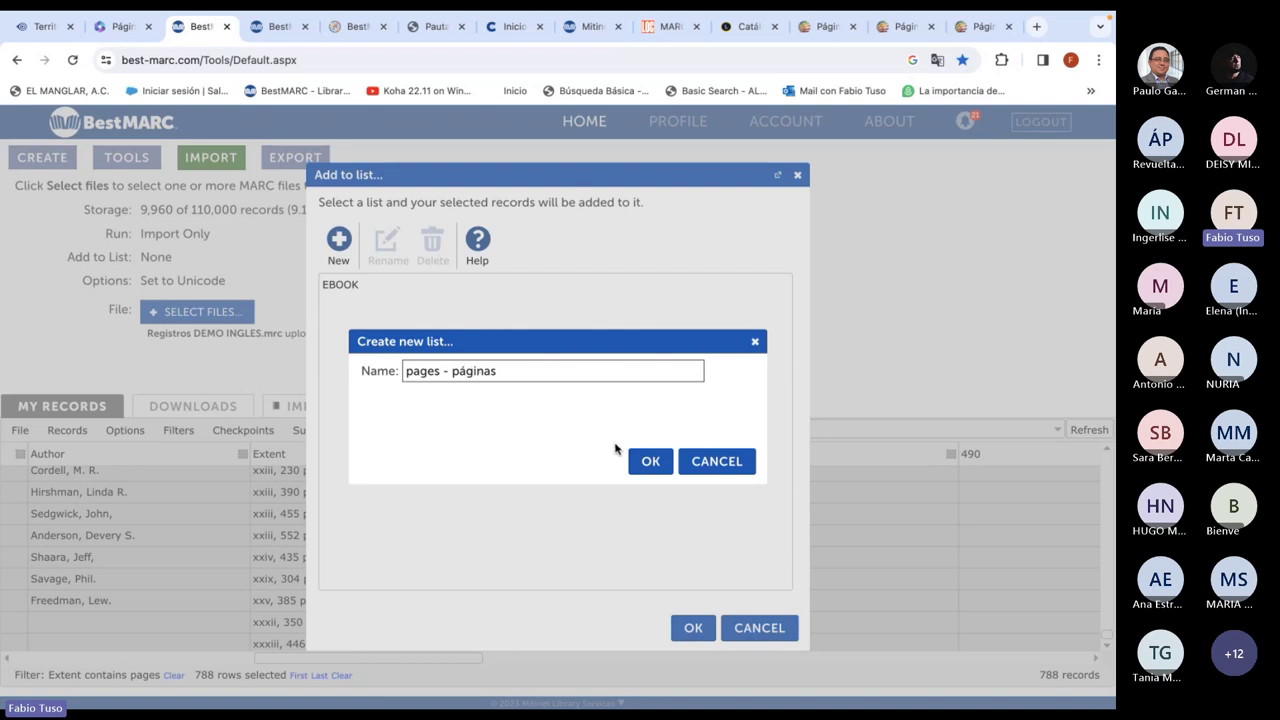
pyautogui.click(650, 461)
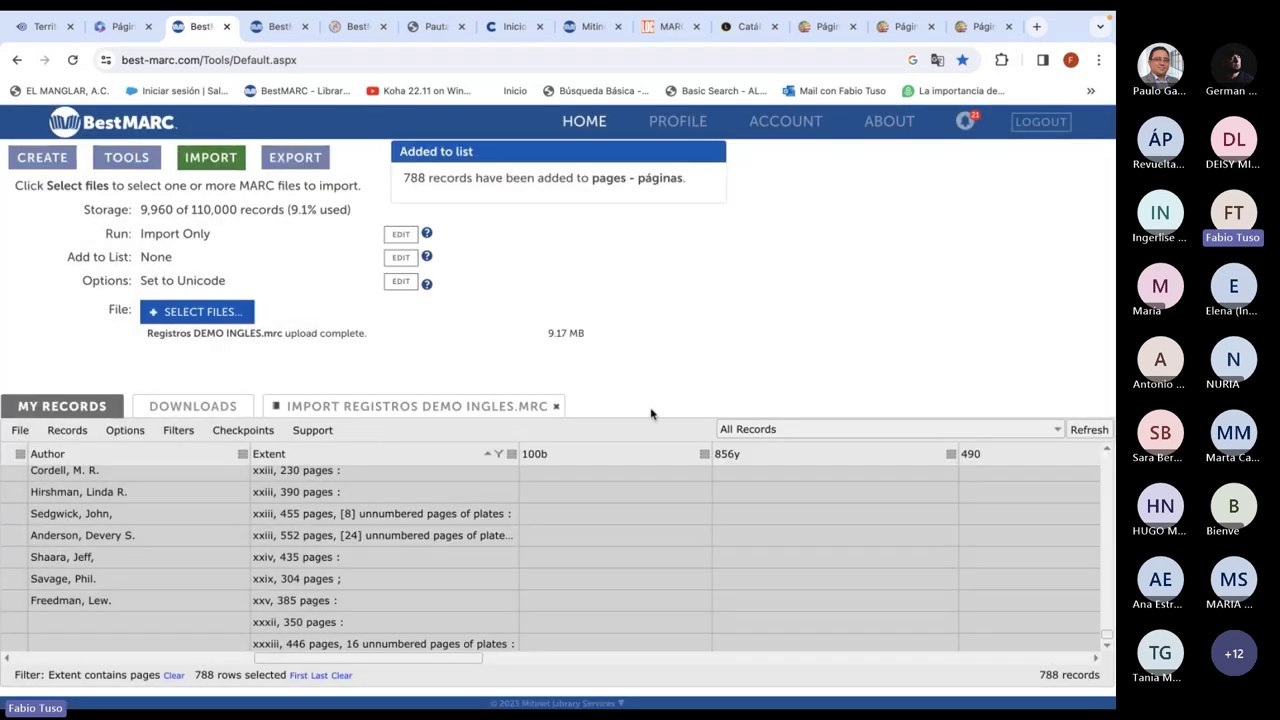
# Show the "pages - páginas" list and select the record with extent "xxiv, 435 pages"
pyautogui.click(788, 434)
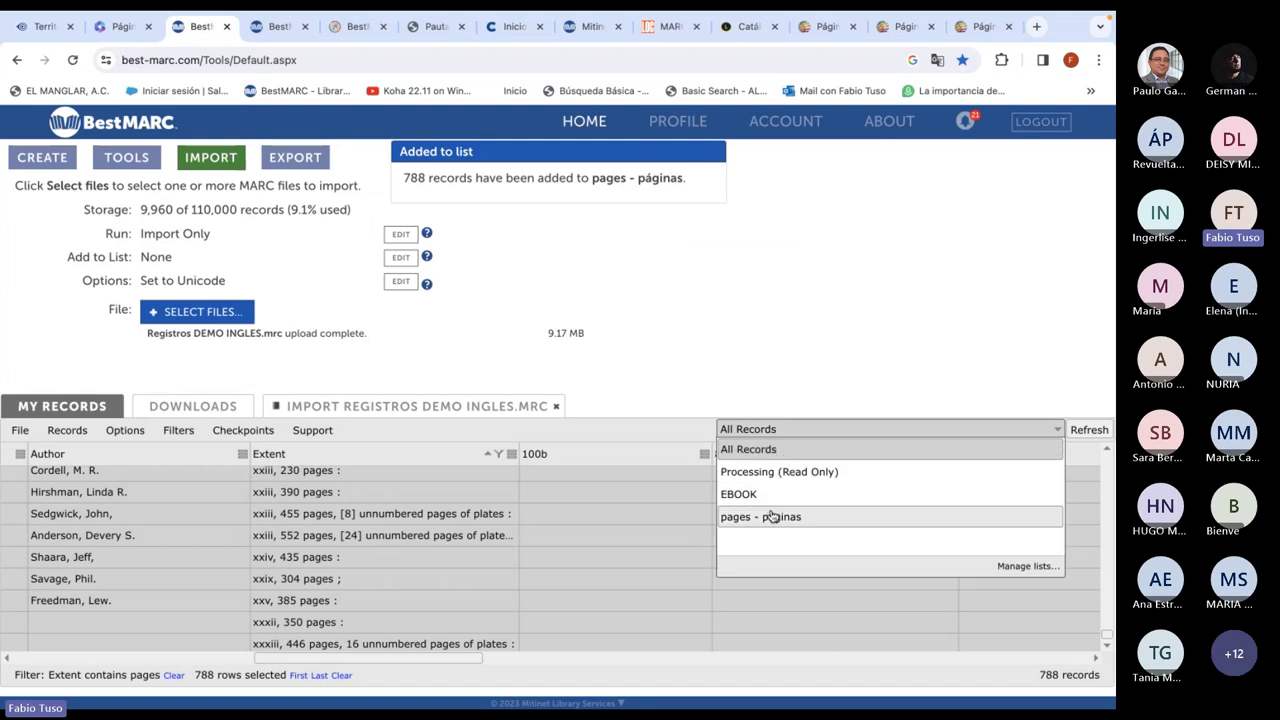
pyautogui.click(766, 516)
pyautogui.click(345, 558)
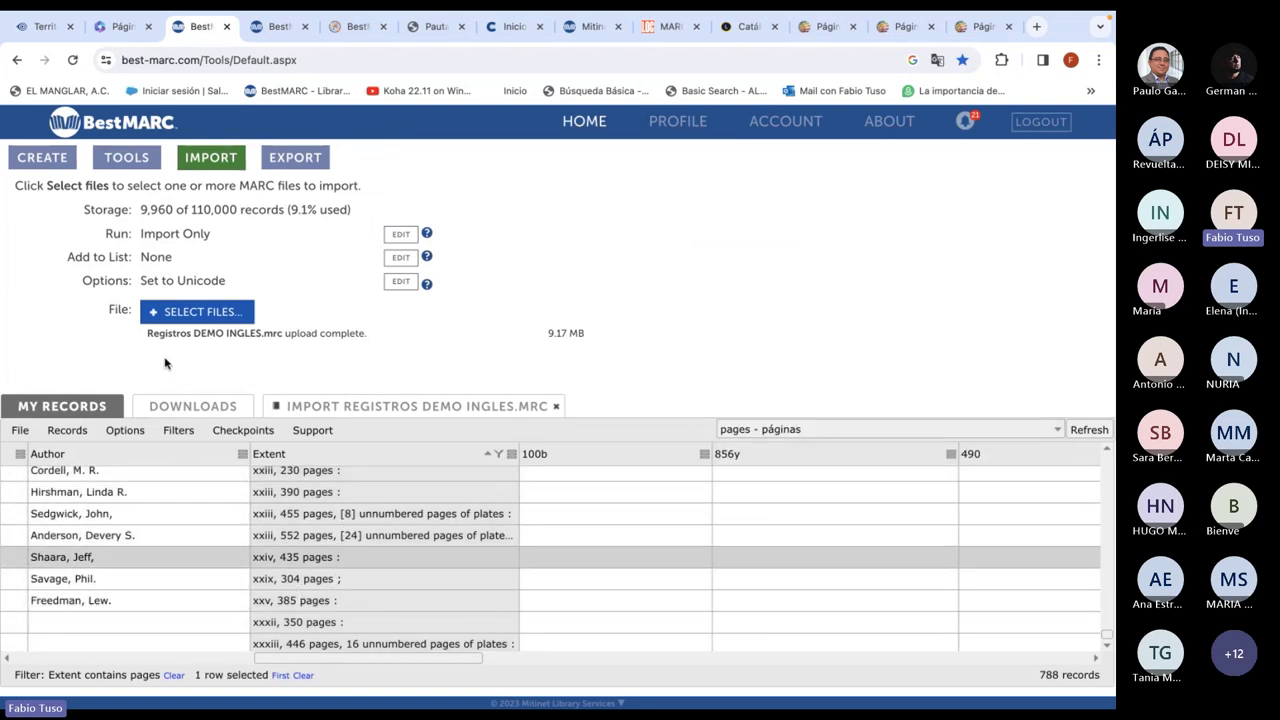
# Create a Find and Update global edit that searches subfield 300a for "pages"
pyautogui.click(122, 160)
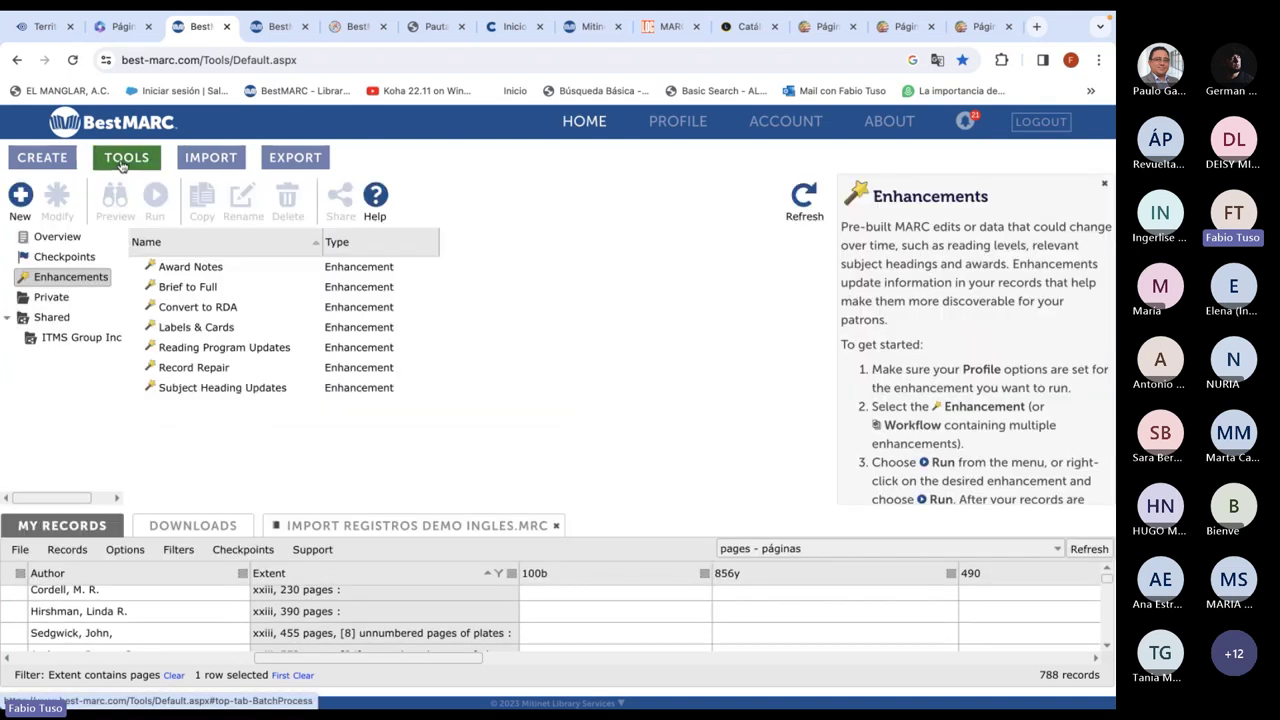
pyautogui.click(16, 200)
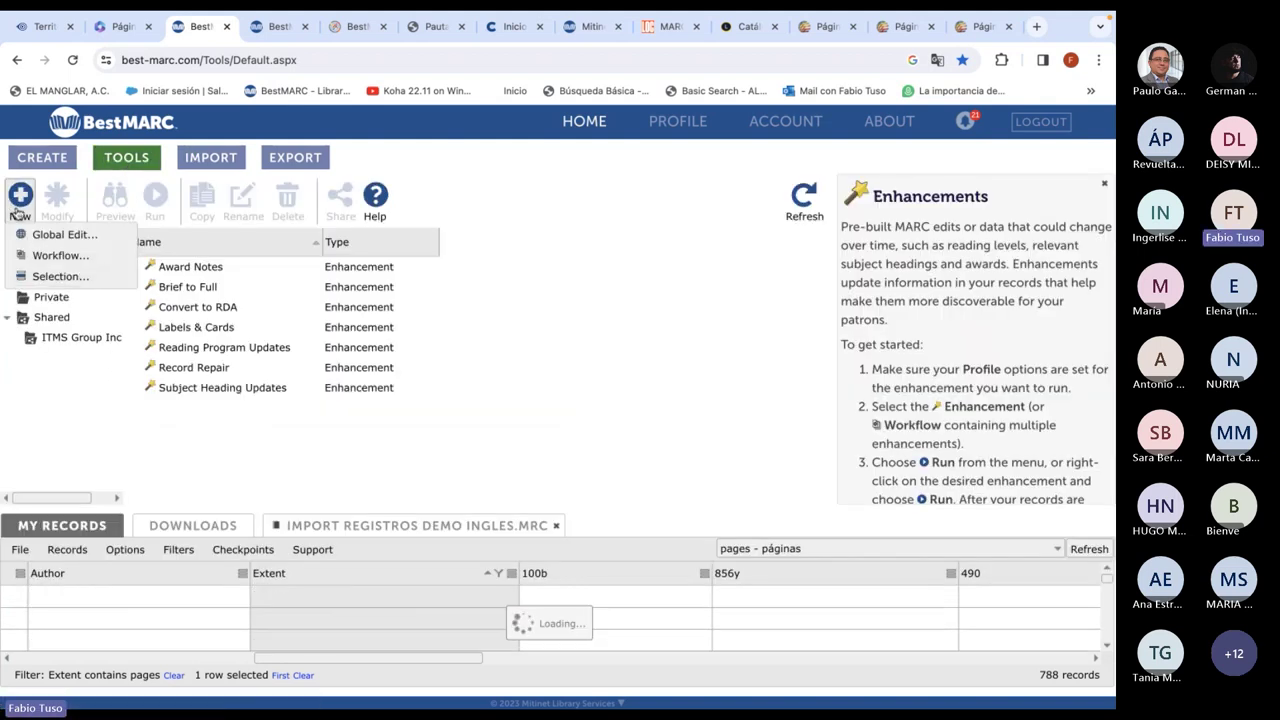
pyautogui.click(55, 234)
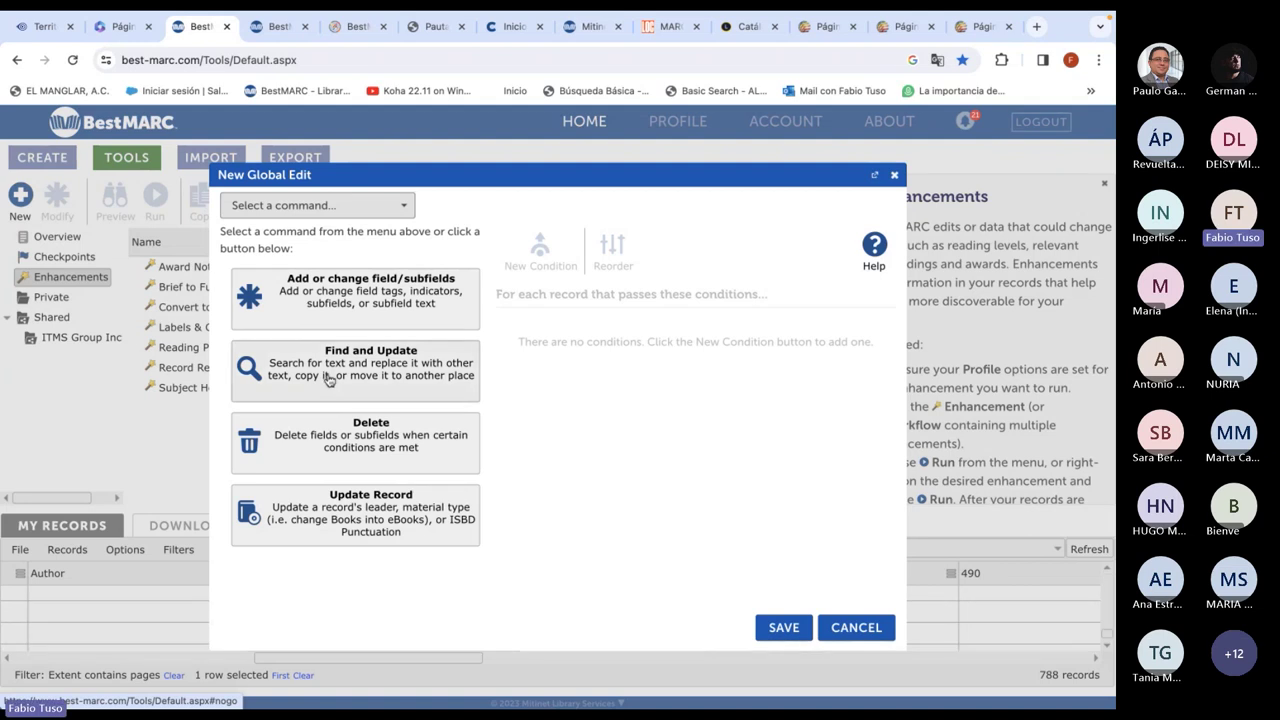
pyautogui.click(329, 379)
pyautogui.click(252, 283)
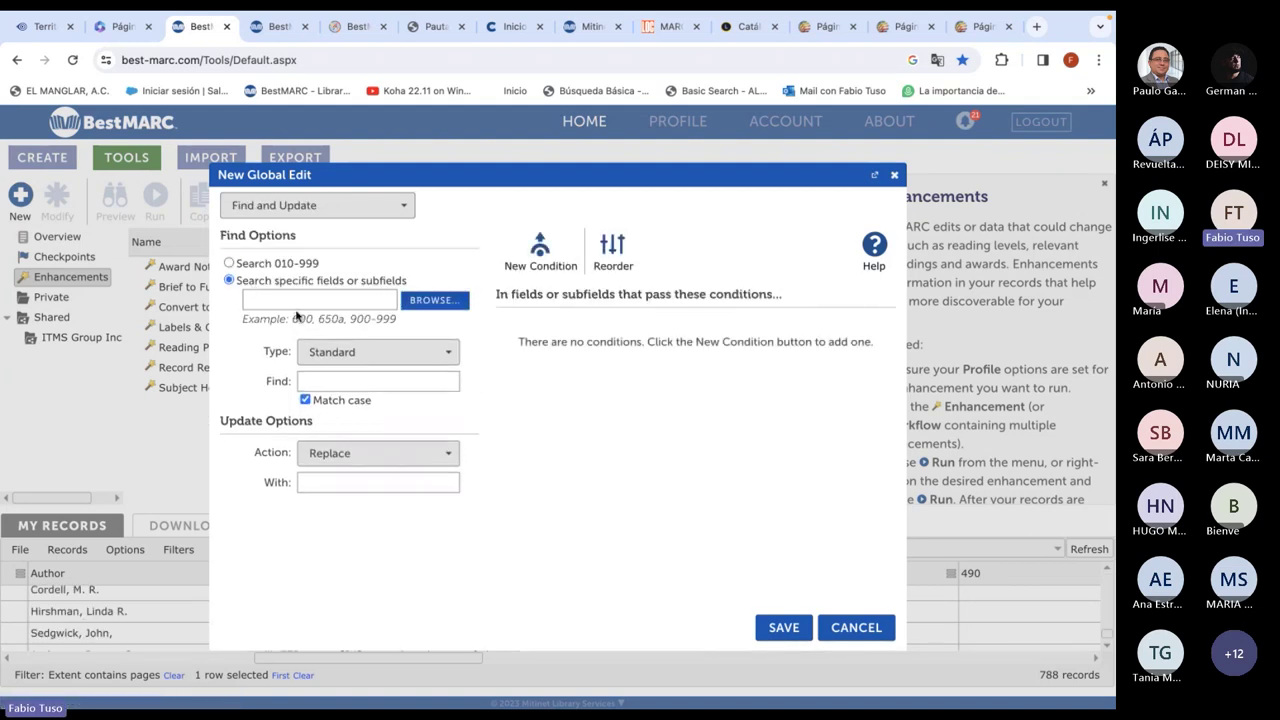
pyautogui.click(293, 303)
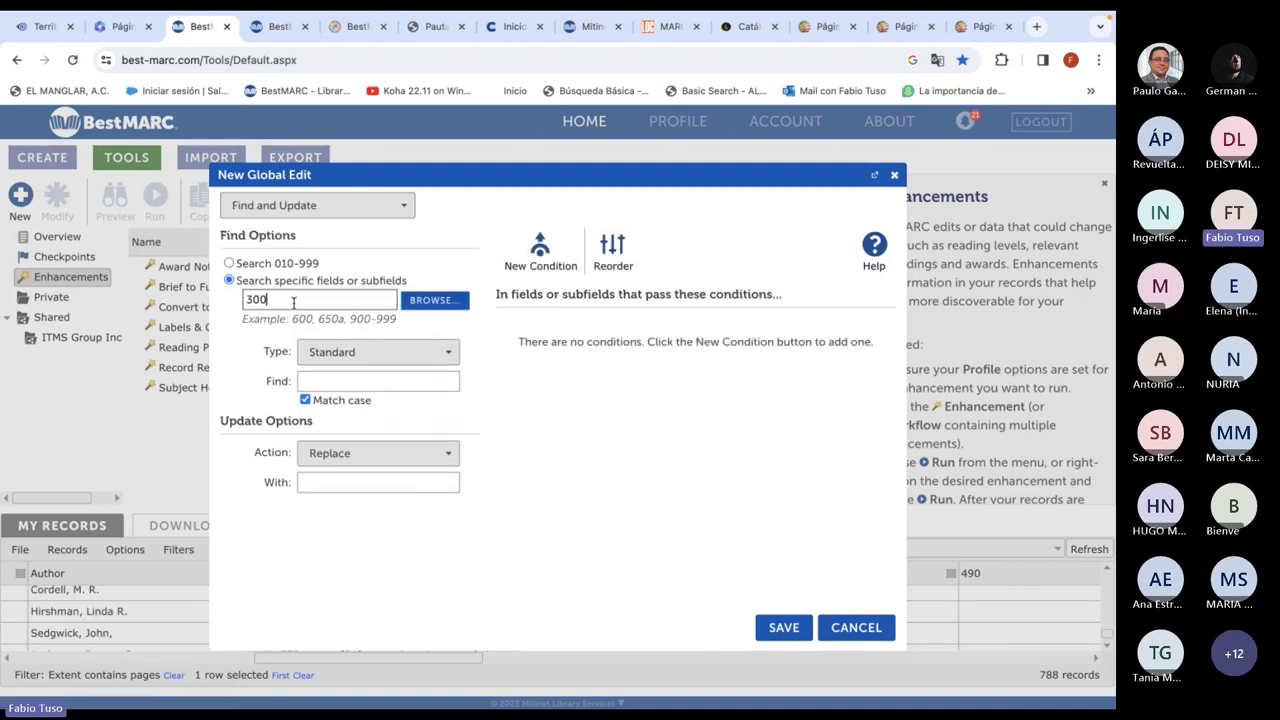
pyautogui.click(341, 387)
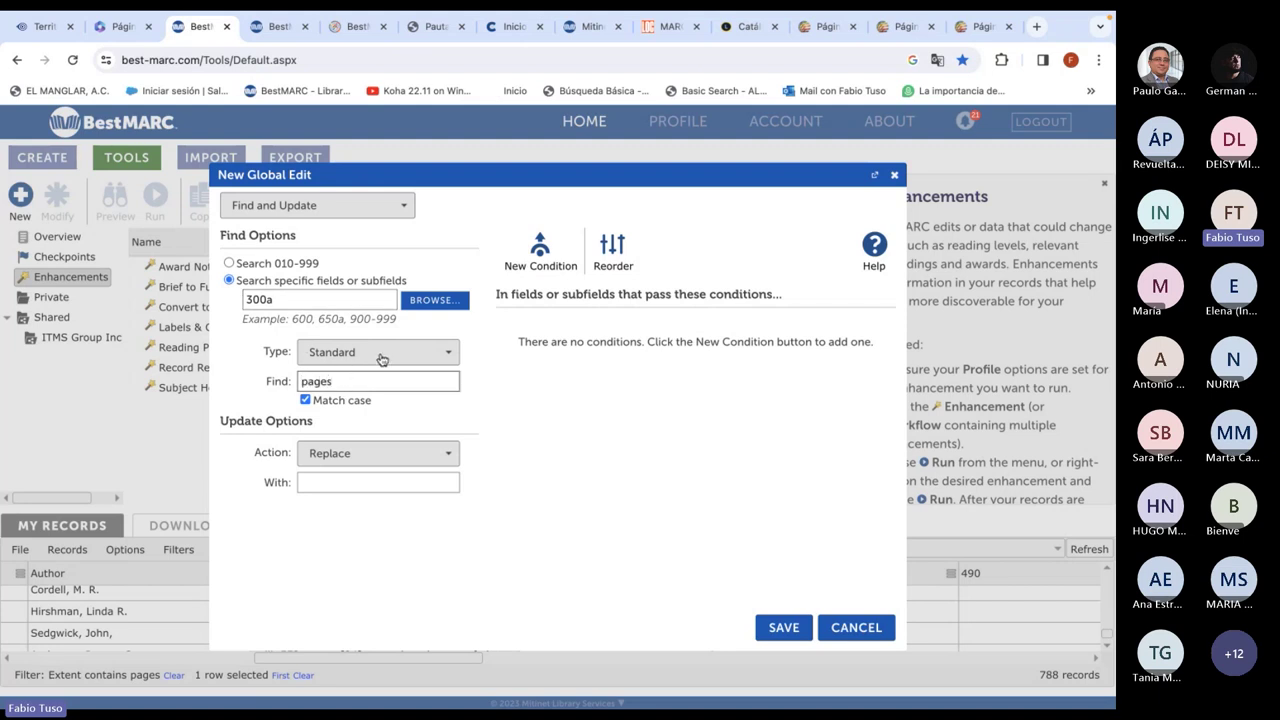
# Look up subfield $a - Extent under 300 - Physical Description in the field browser and leave without applying it
pyautogui.click(434, 300)
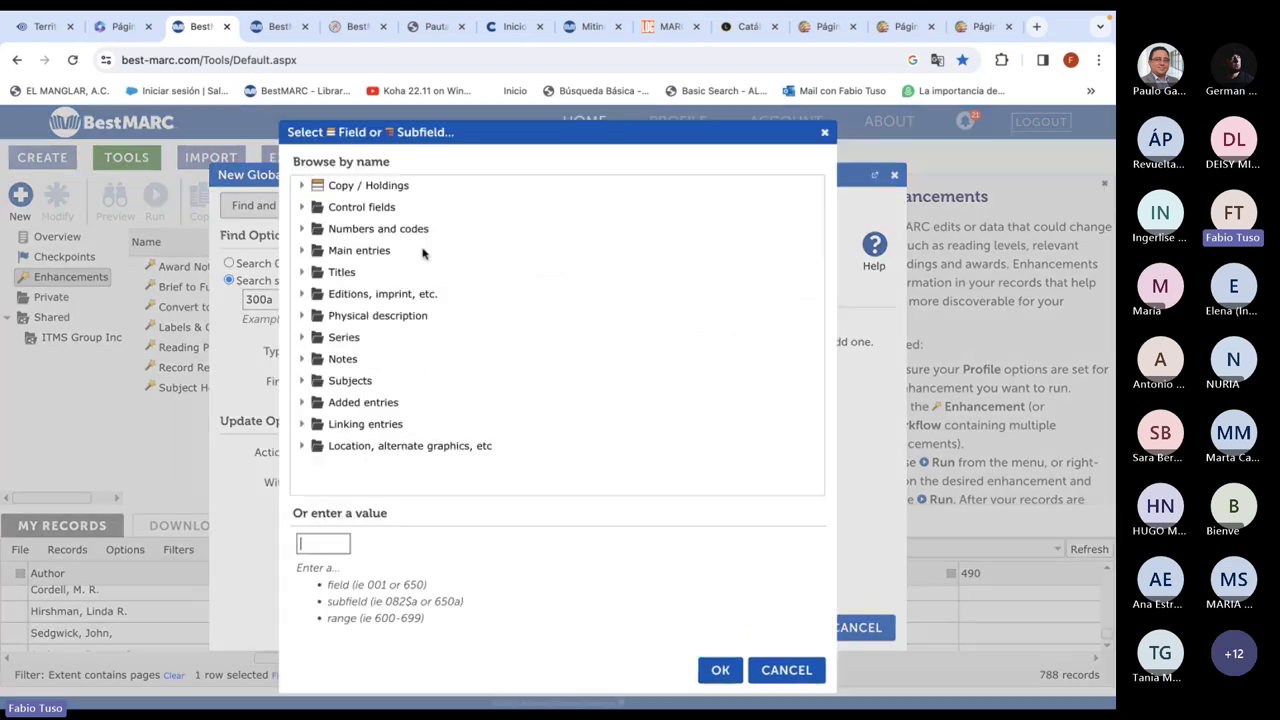
pyautogui.click(301, 315)
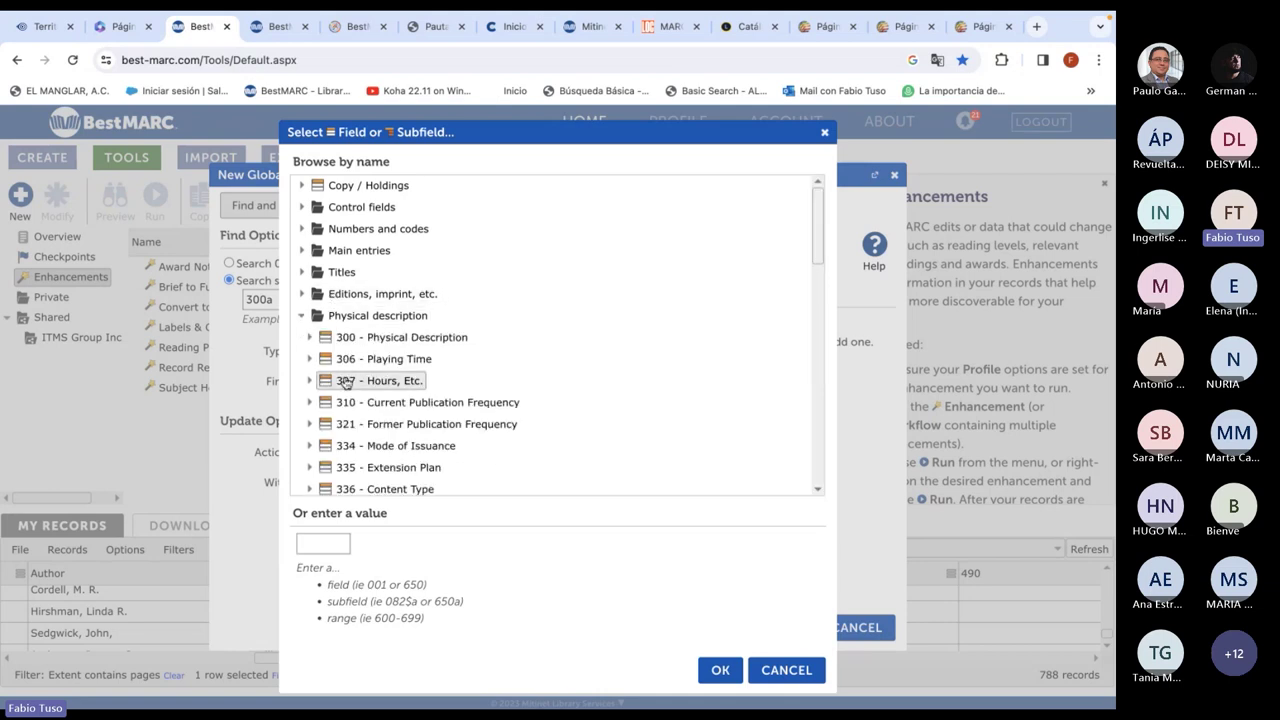
pyautogui.click(309, 337)
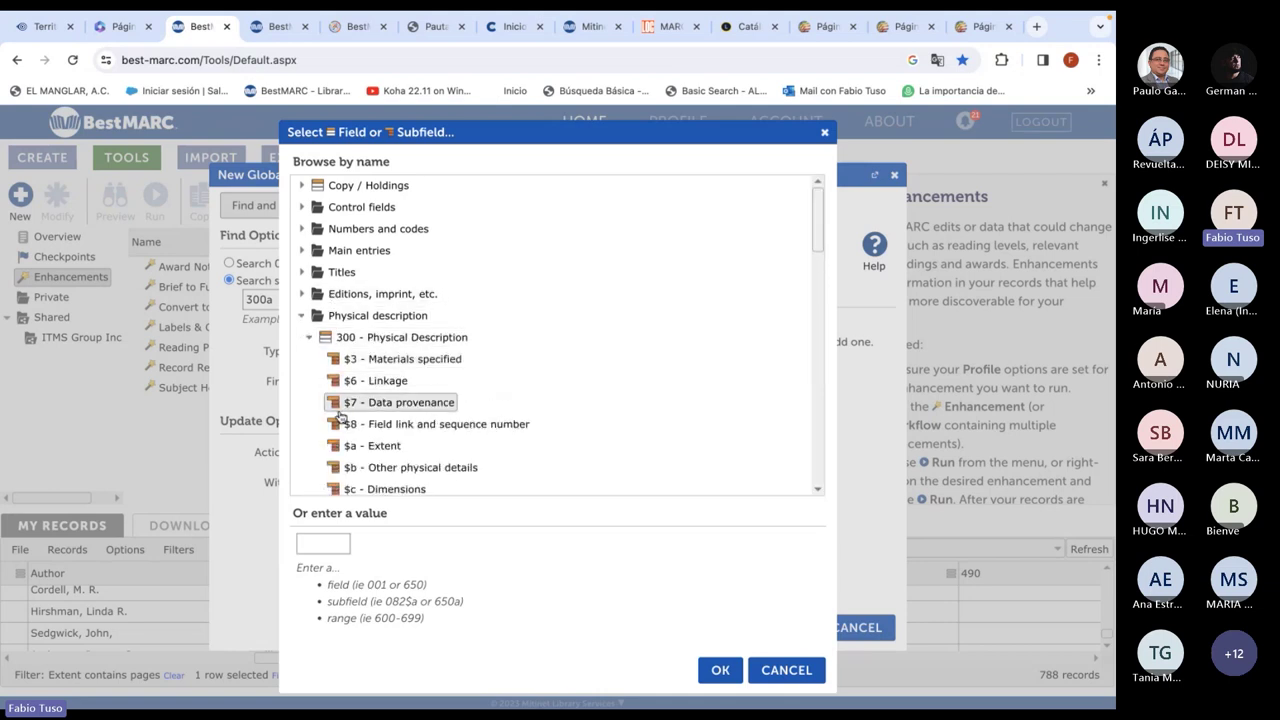
pyautogui.scroll(-3, 390, 420)
pyautogui.click(372, 290)
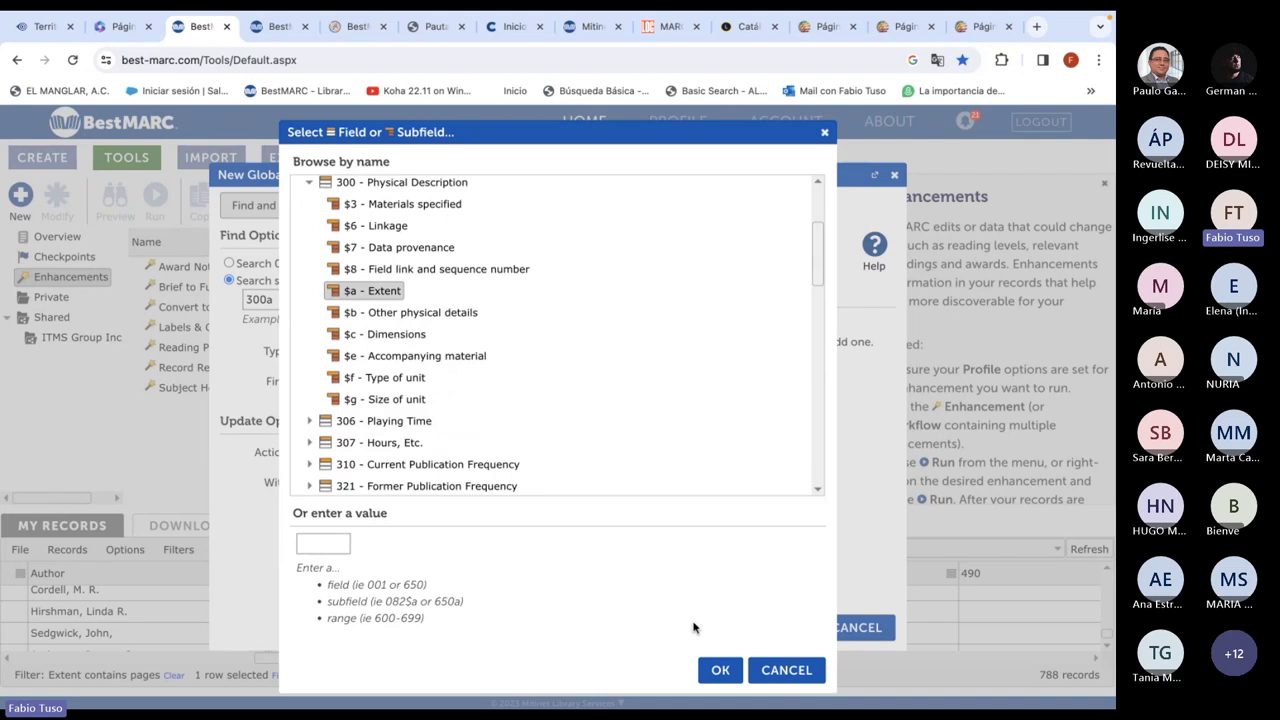
pyautogui.click(786, 670)
# Set the replacement text of the global edit to "páginas"
pyautogui.click(324, 476)
pyautogui.write('pa')
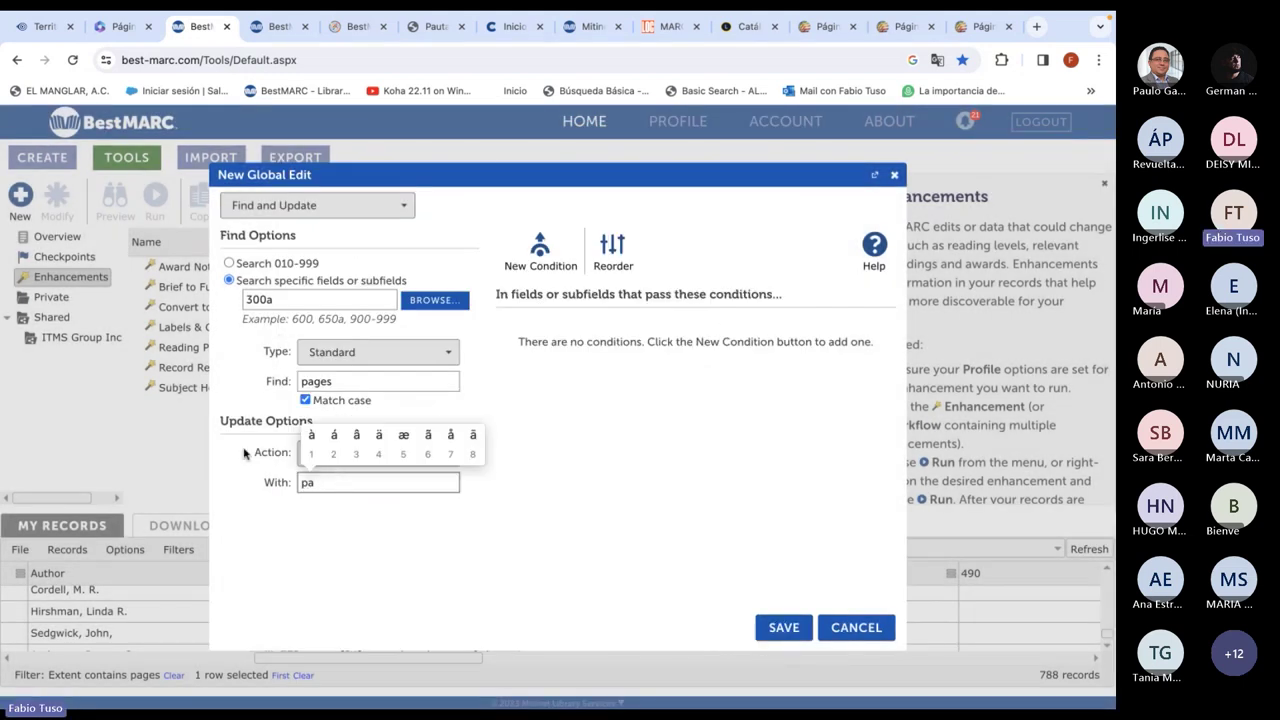
pyautogui.click(334, 436)
pyautogui.write('ginas')
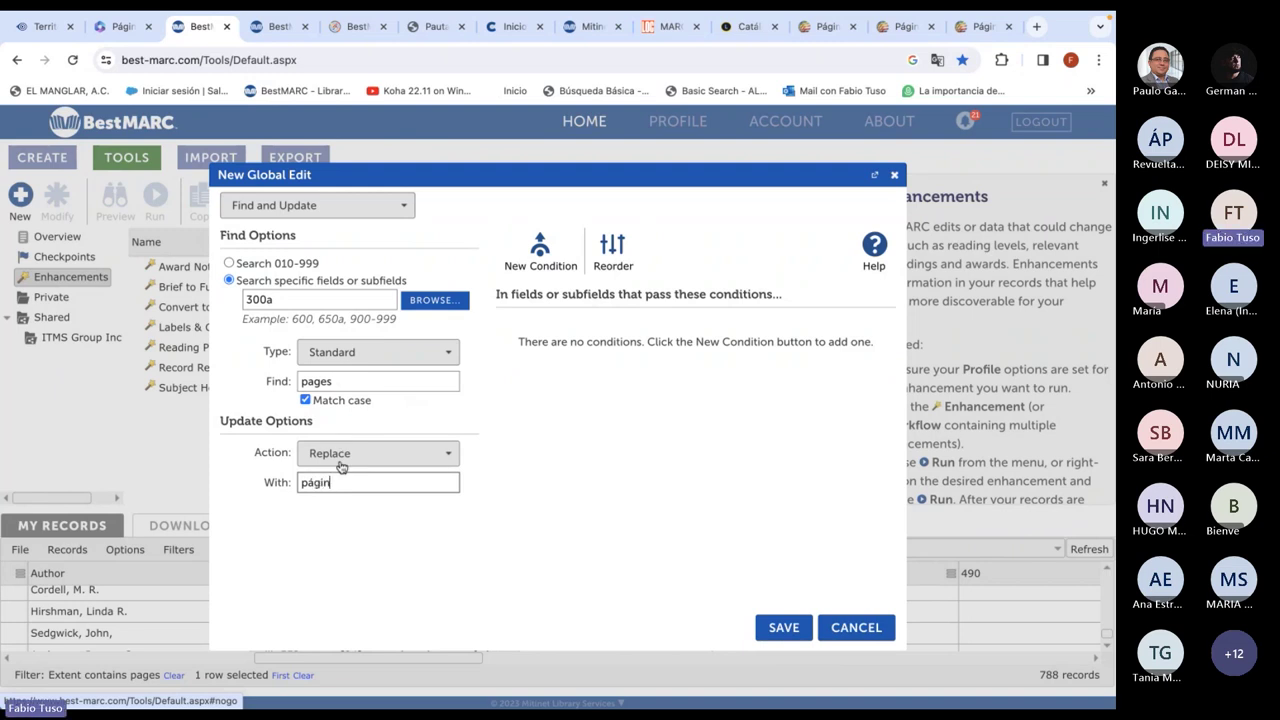
# Save the global edit under the name "300a pages - páginas"
pyautogui.click(778, 627)
pyautogui.write('300')
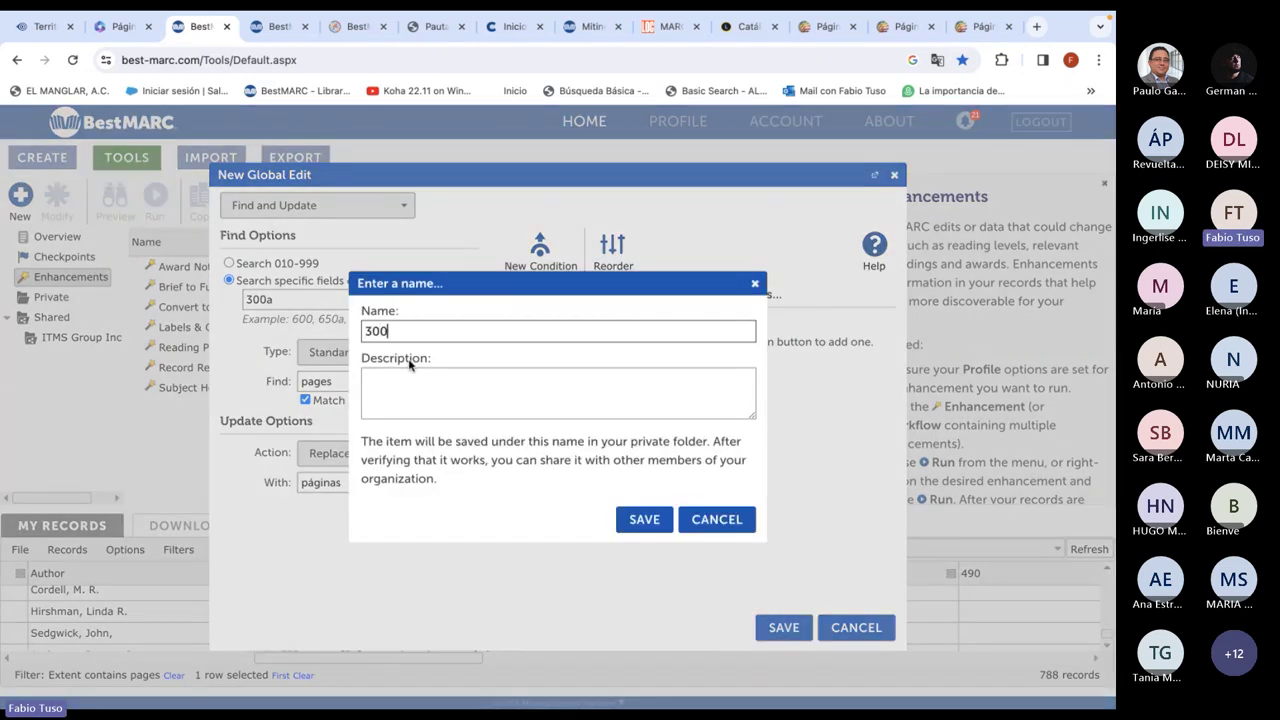
pyautogui.write('a pages - paginas')
pyautogui.press('Left')
pyautogui.press('a')
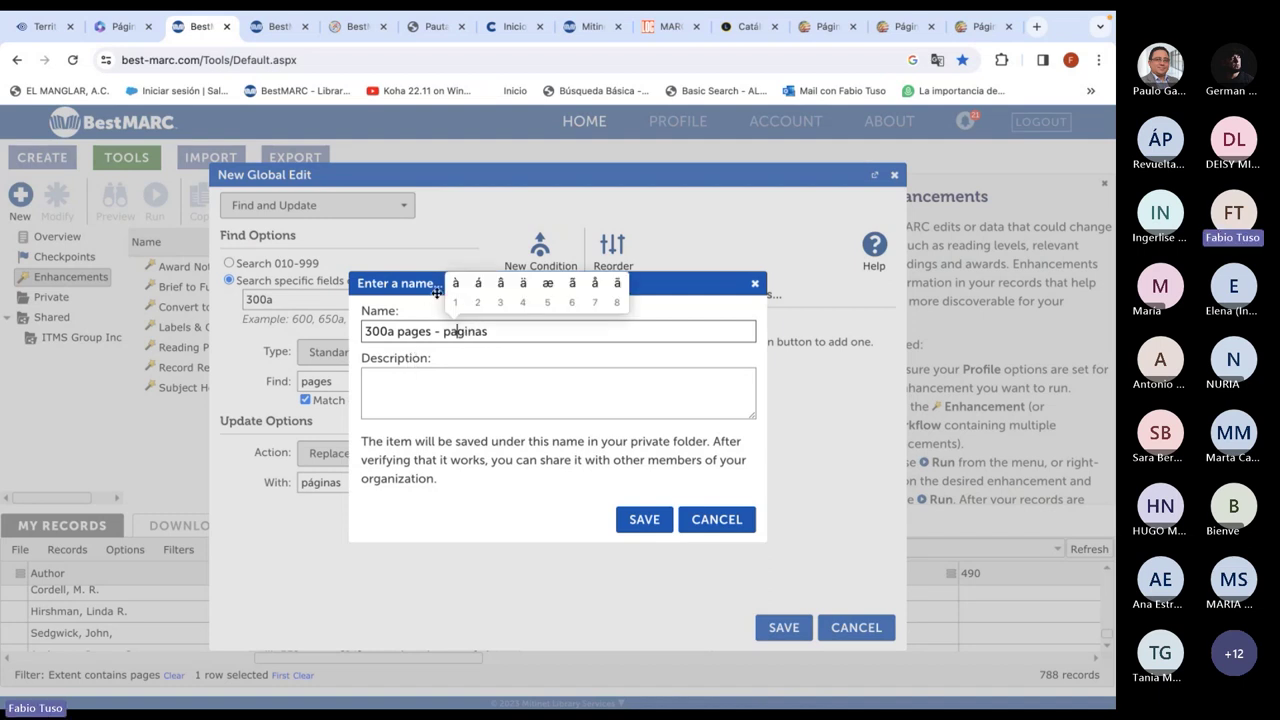
pyautogui.click(471, 285)
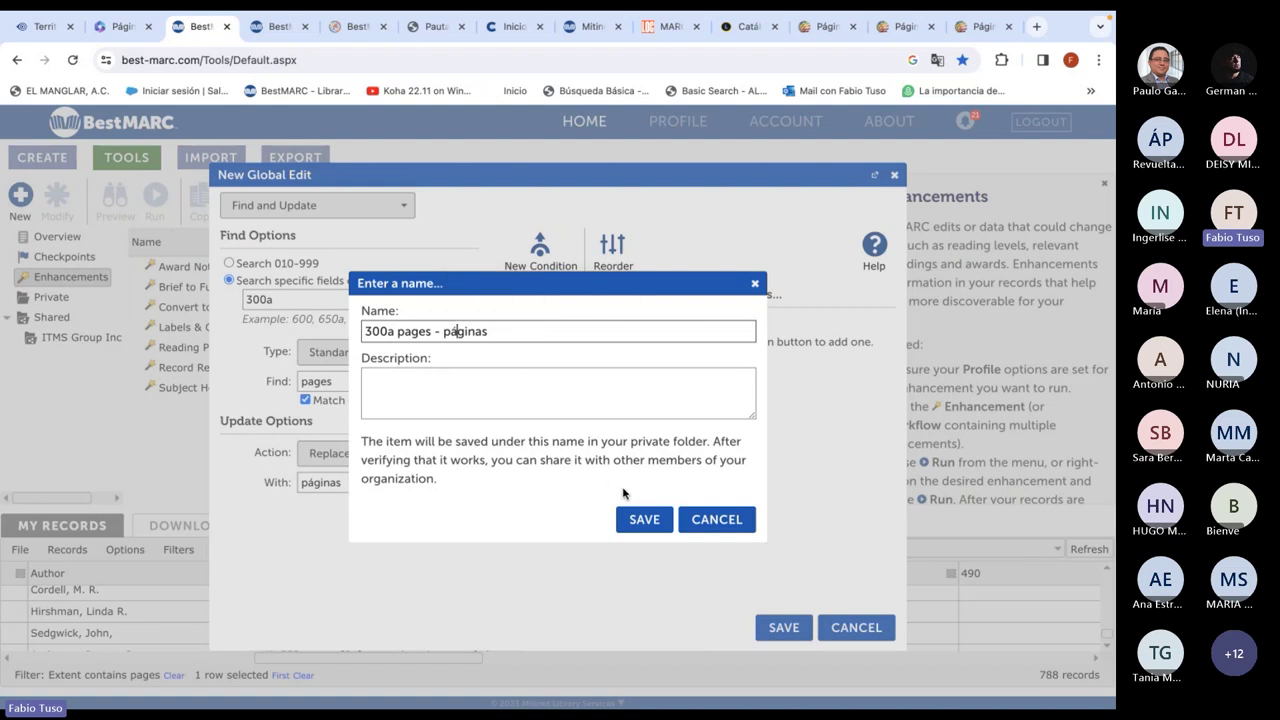
pyautogui.click(642, 516)
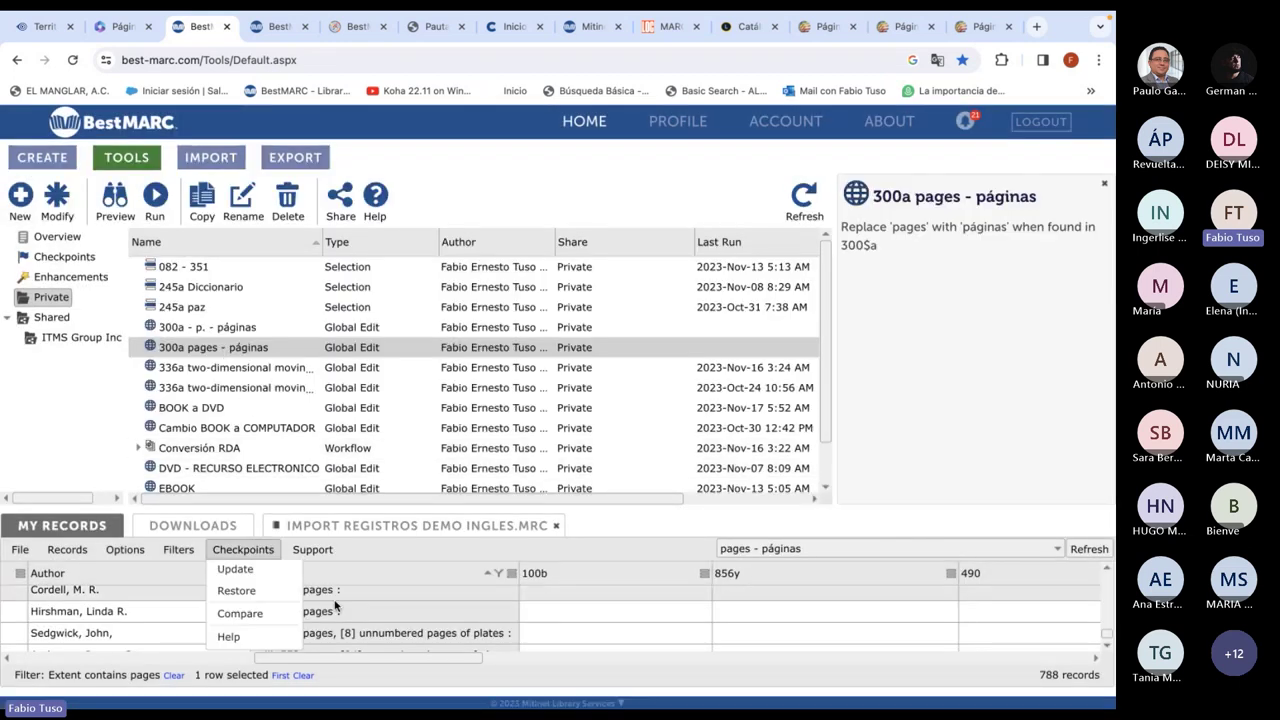
# Enlarge the records area and run the "300a pages - páginas" global edit on all records in the "pages - páginas" list
pyautogui.moveTo(503, 527); pyautogui.dragTo(434, 414)
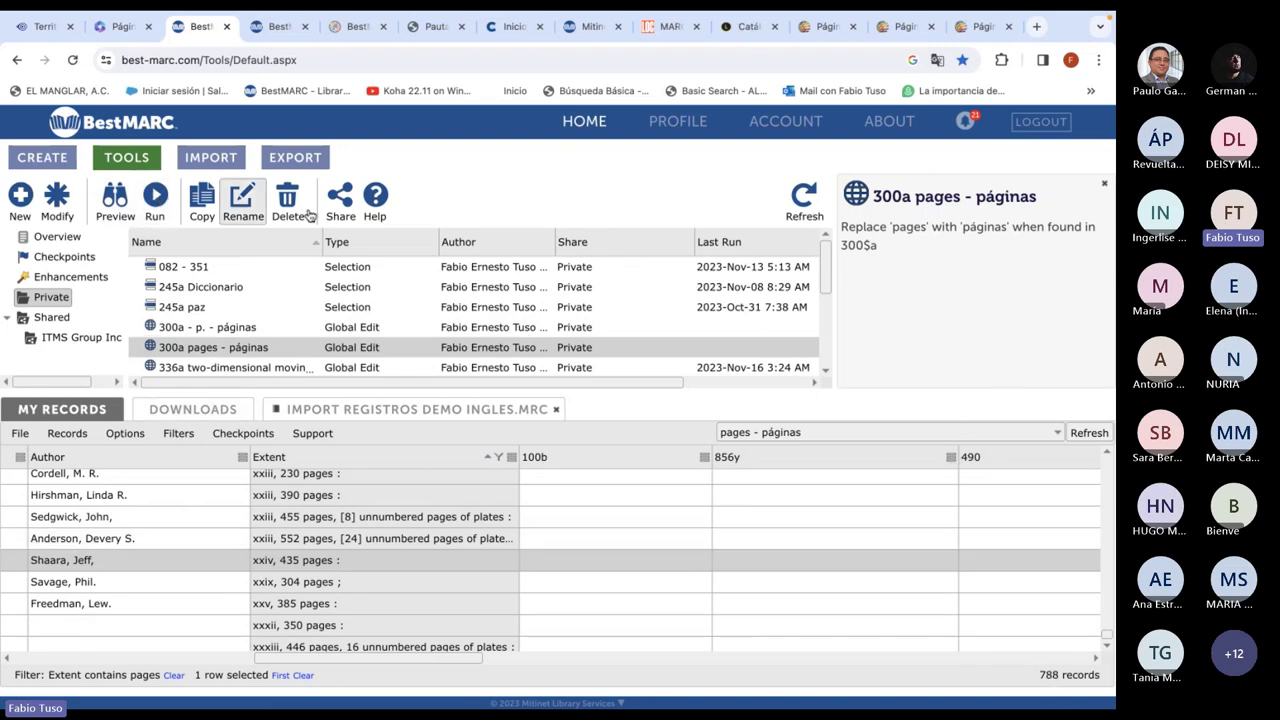
pyautogui.click(166, 205)
pyautogui.click(483, 370)
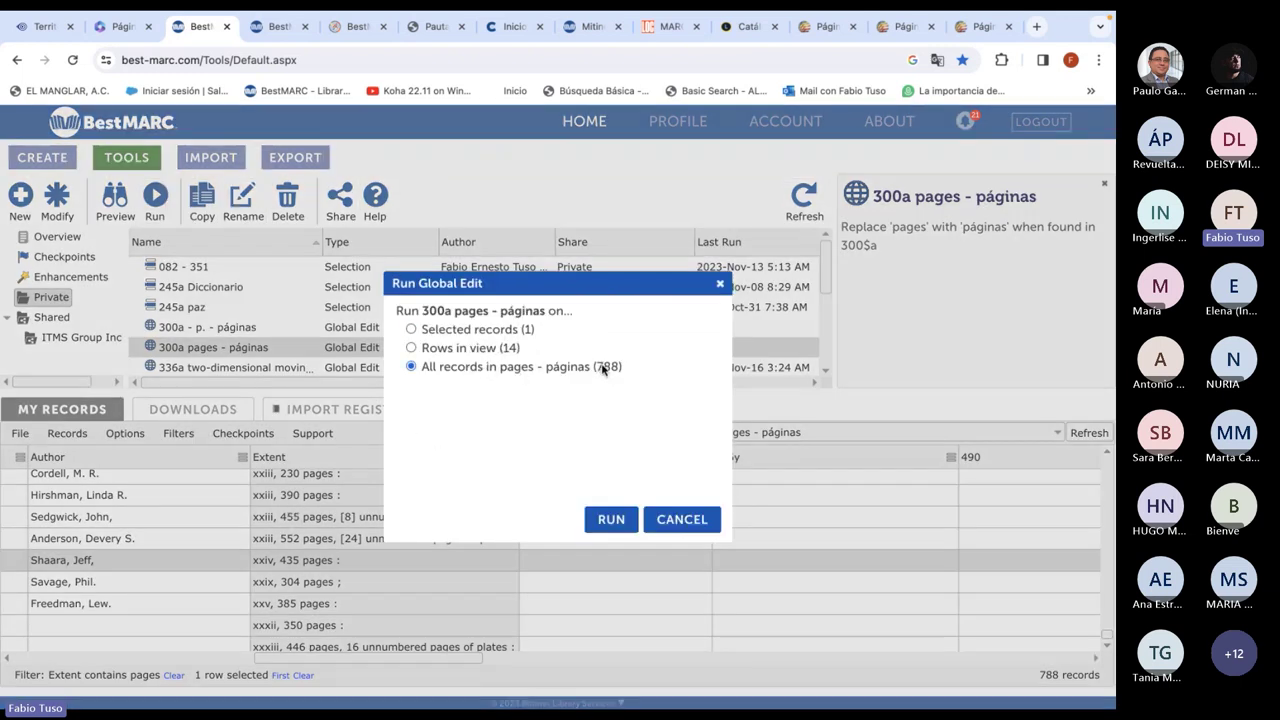
pyautogui.click(606, 519)
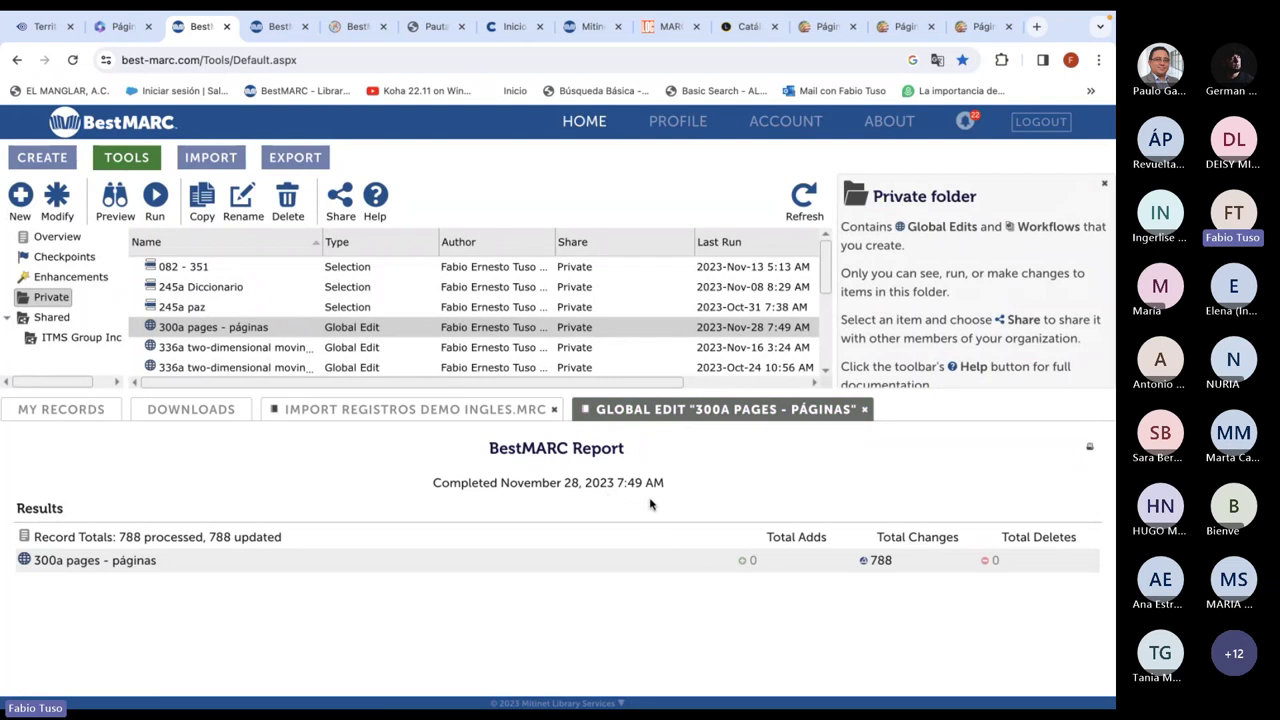
# Check the total changes in the global edit report, return to the record list and clear its Extent filter
pyautogui.moveTo(895, 565); pyautogui.dragTo(860, 561)
pyautogui.click(53, 411)
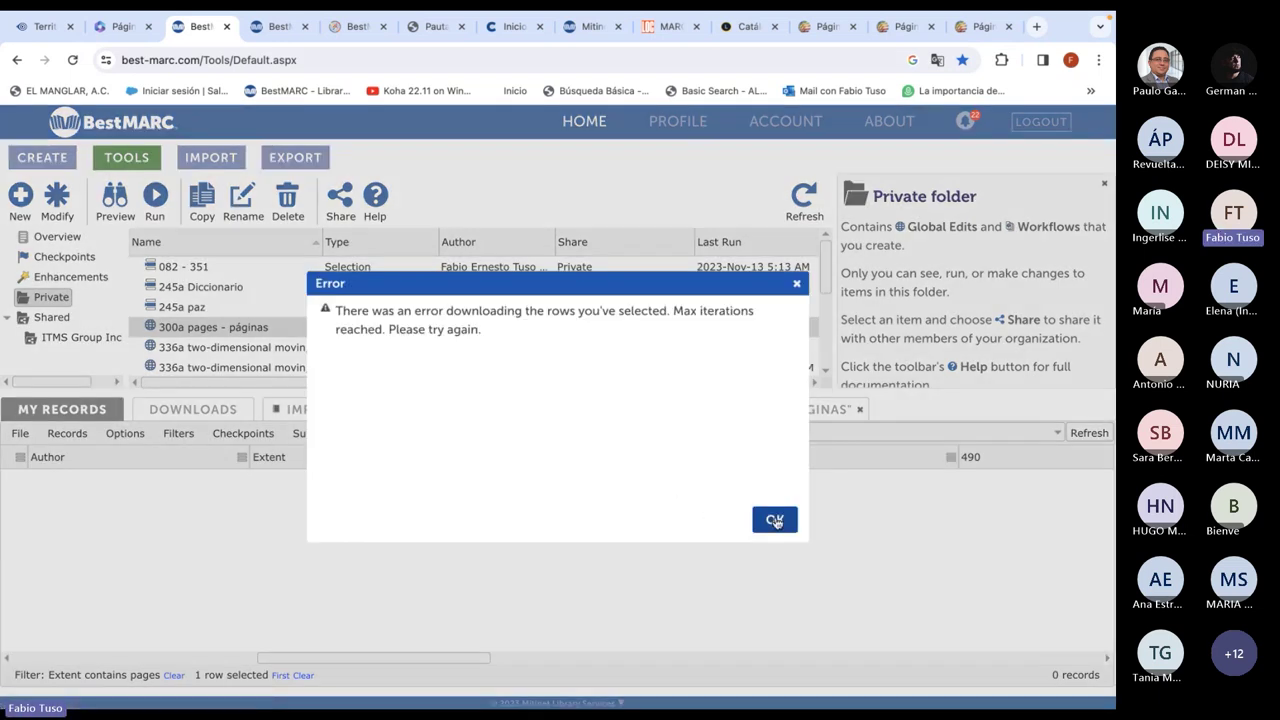
pyautogui.click(774, 520)
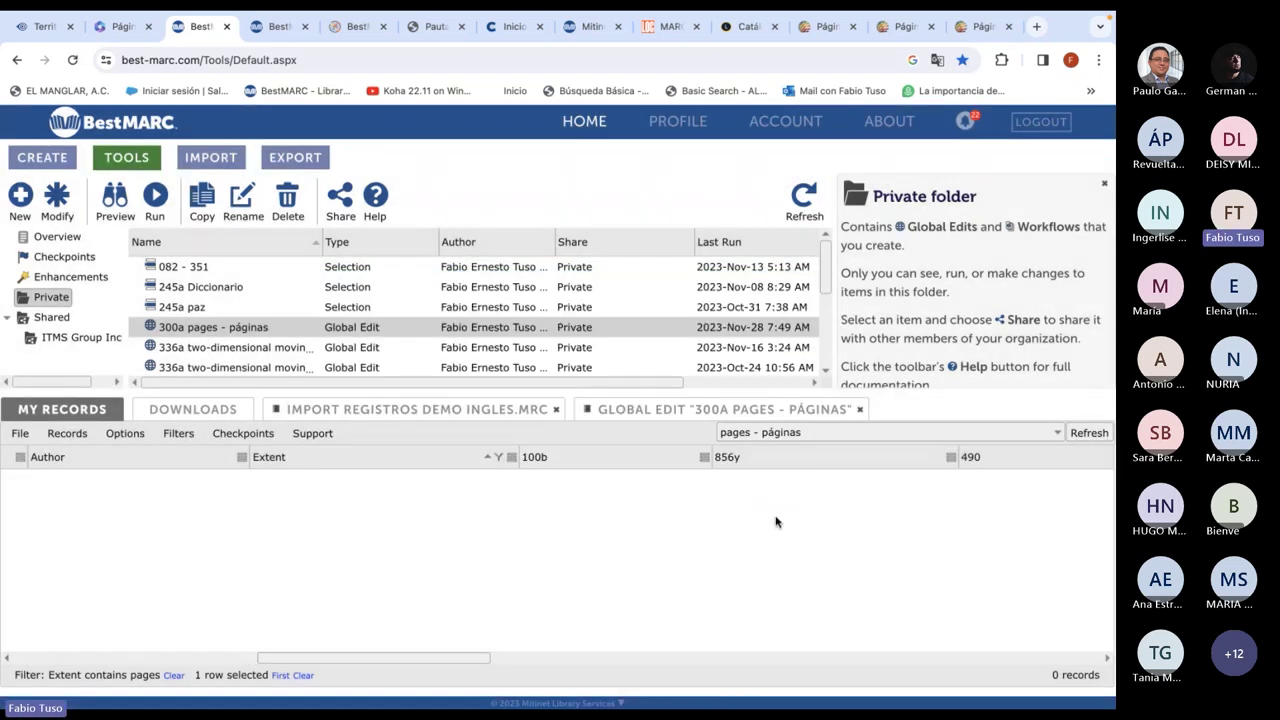
pyautogui.click(511, 458)
pyautogui.click(604, 593)
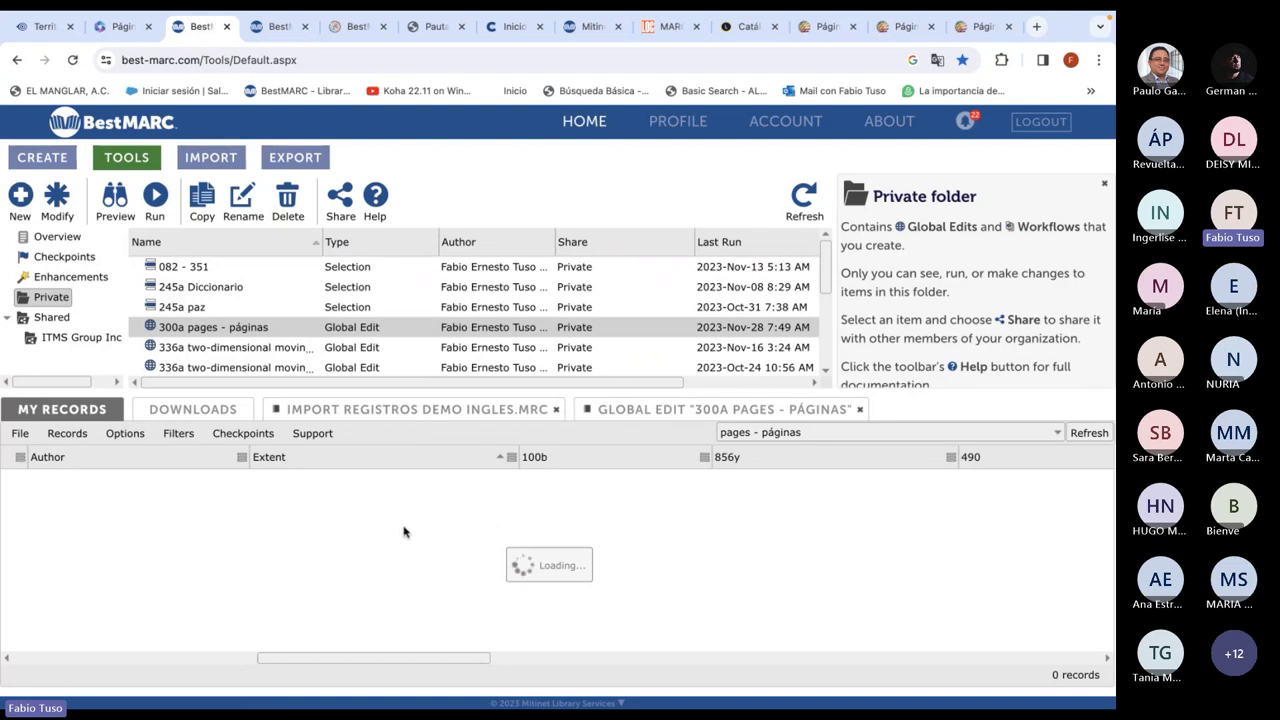
# Compare the record "The spy game" with its checkpoint version, examine the changed 300 field, and close the comparison
pyautogui.click(300, 524)
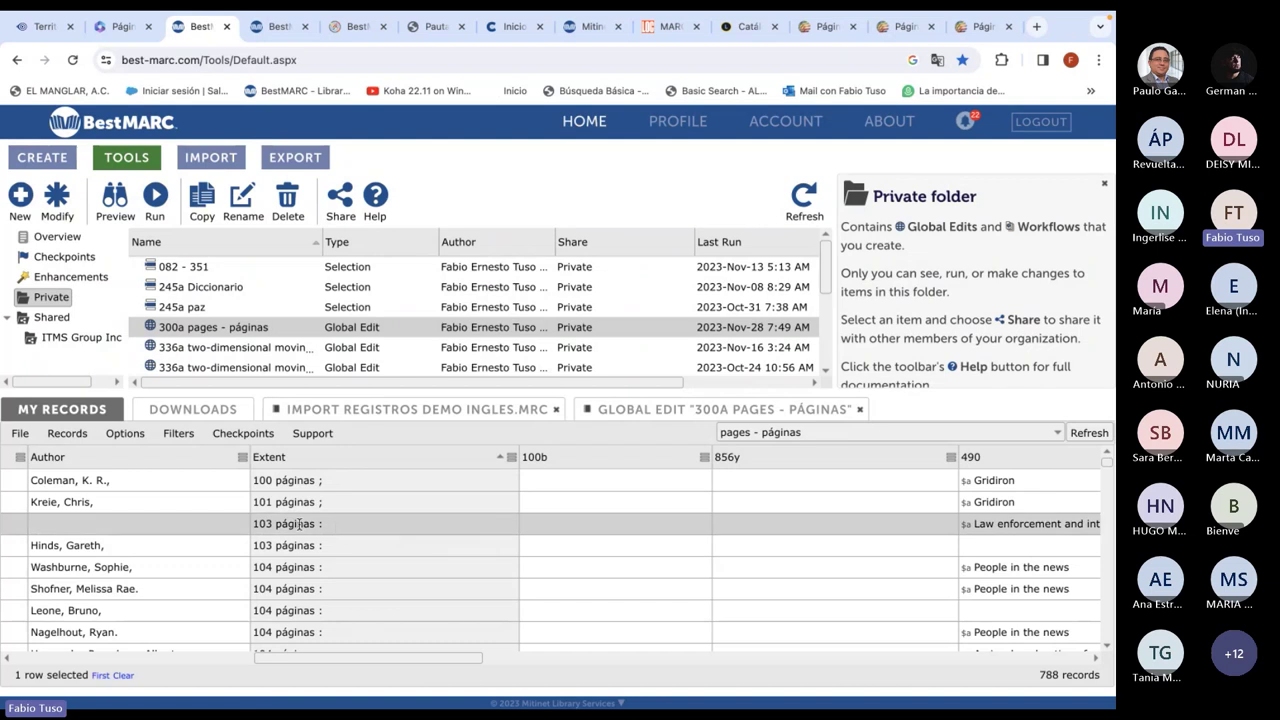
pyautogui.rightClick(305, 525)
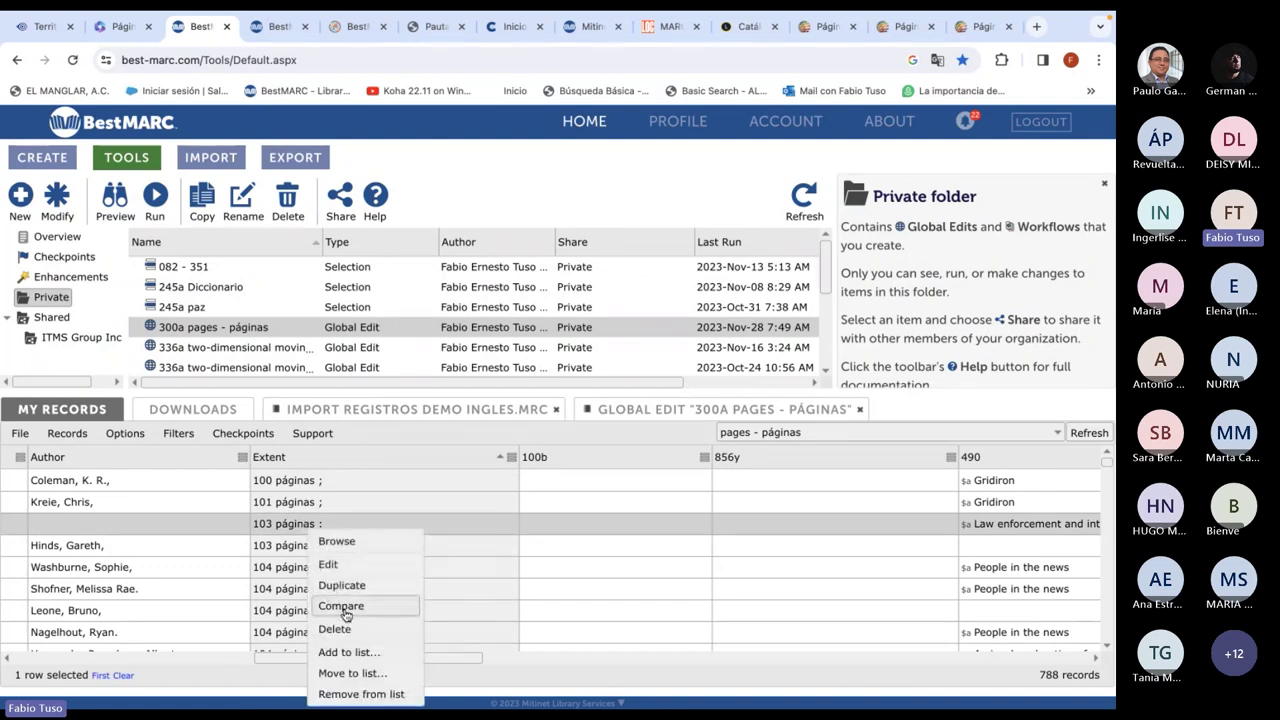
pyautogui.click(344, 608)
pyautogui.scroll(-3, 197, 355)
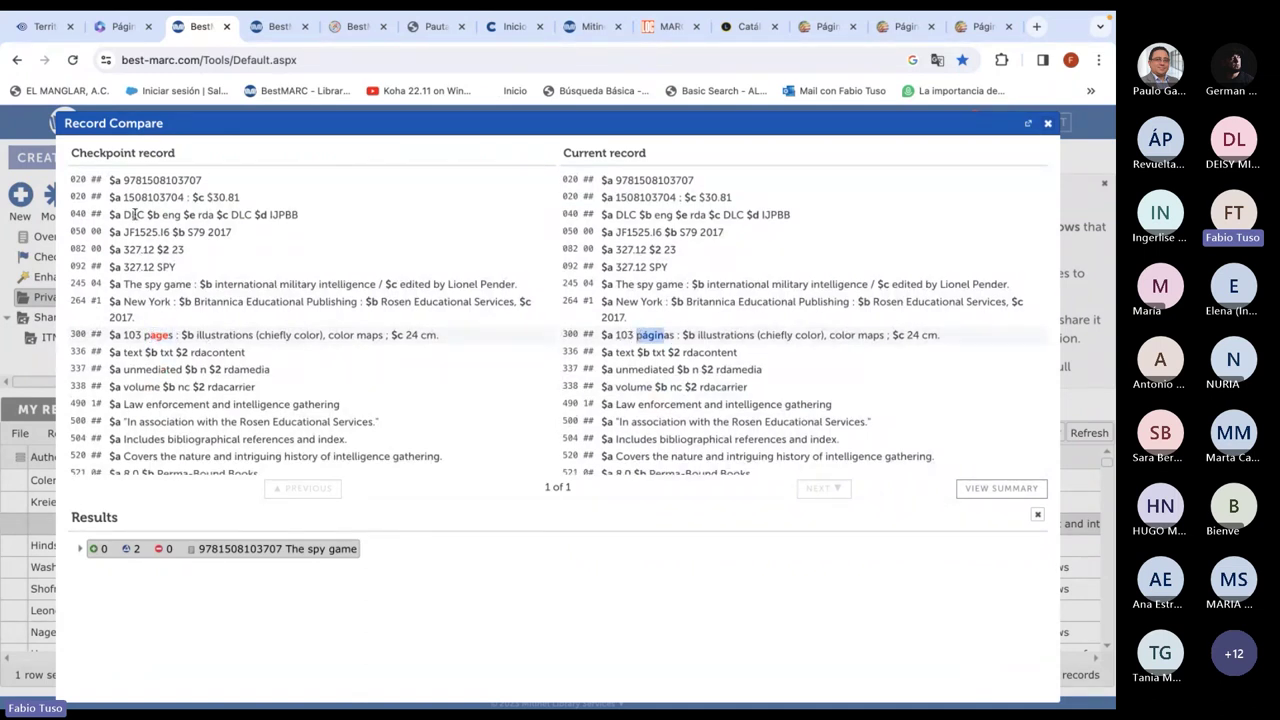
pyautogui.moveTo(148, 214); pyautogui.dragTo(188, 217)
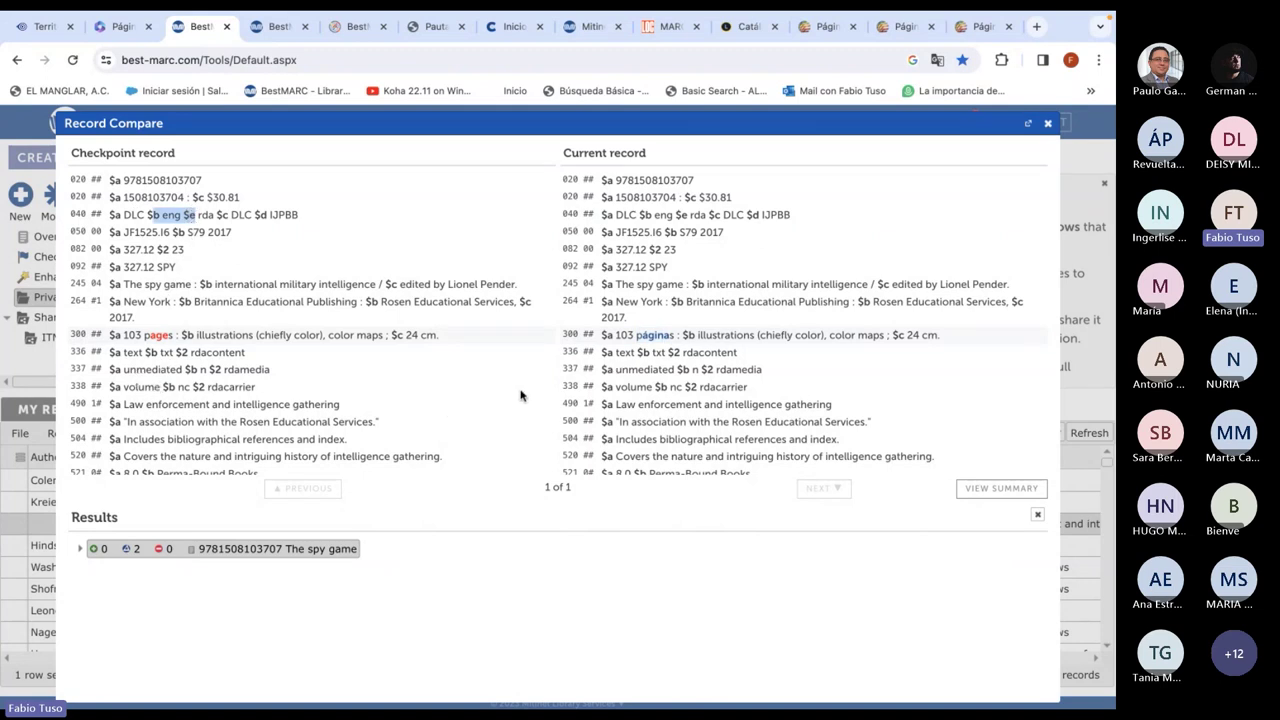
pyautogui.click(131, 353)
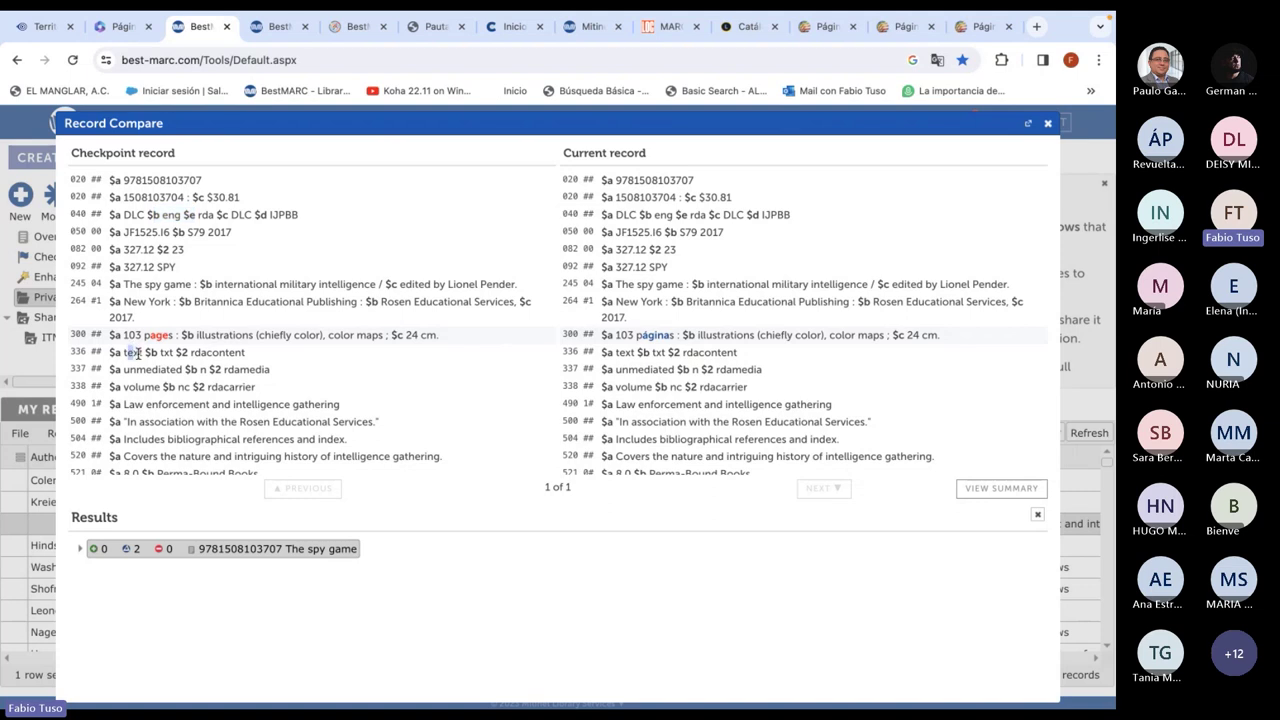
pyautogui.scroll(-3, 218, 405)
pyautogui.scroll(-2, 348, 380)
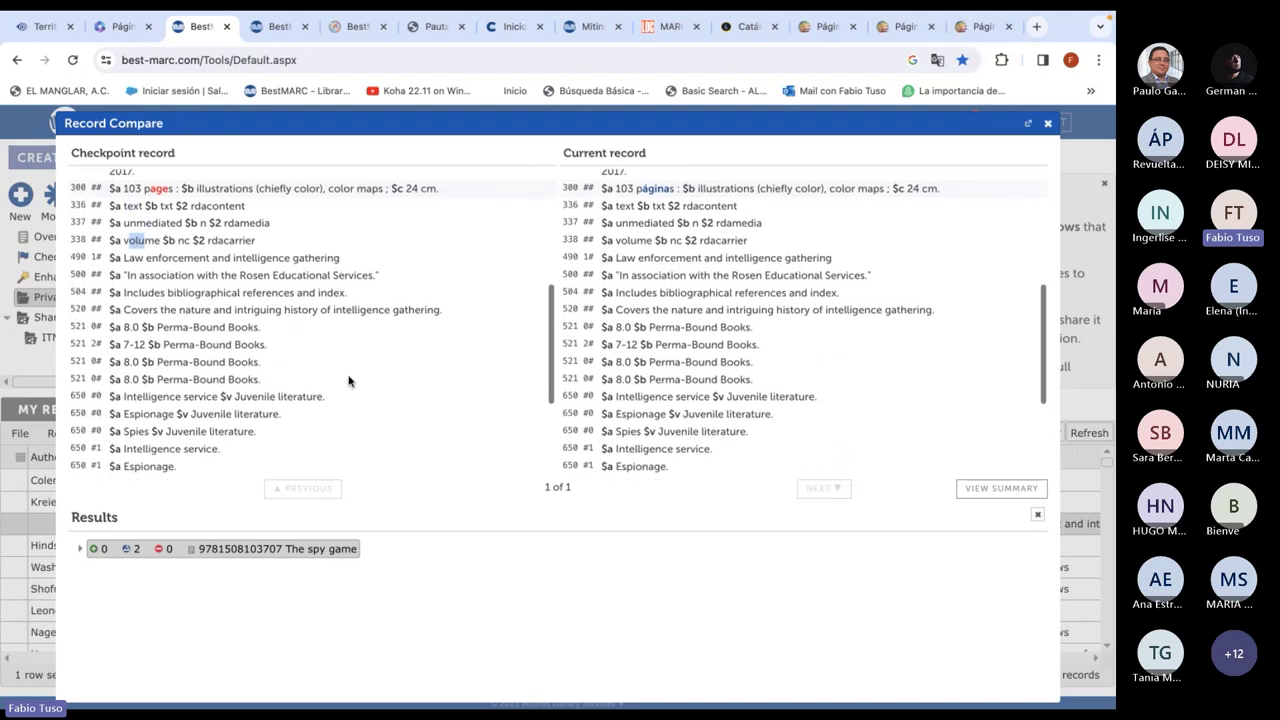
pyautogui.press('Escape')
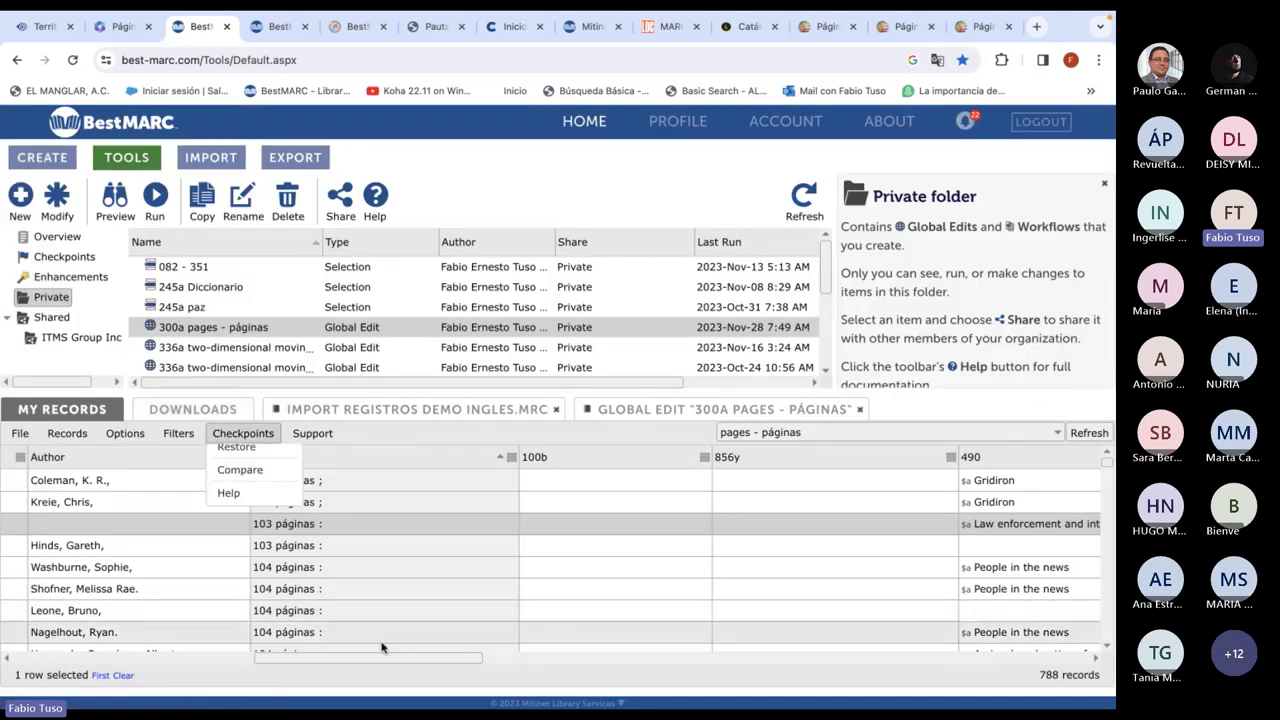
# Run the Record Repair enhancement on all records in the "pages - páginas" list
pyautogui.moveTo(380, 660); pyautogui.dragTo(90, 670)
pyautogui.click(68, 277)
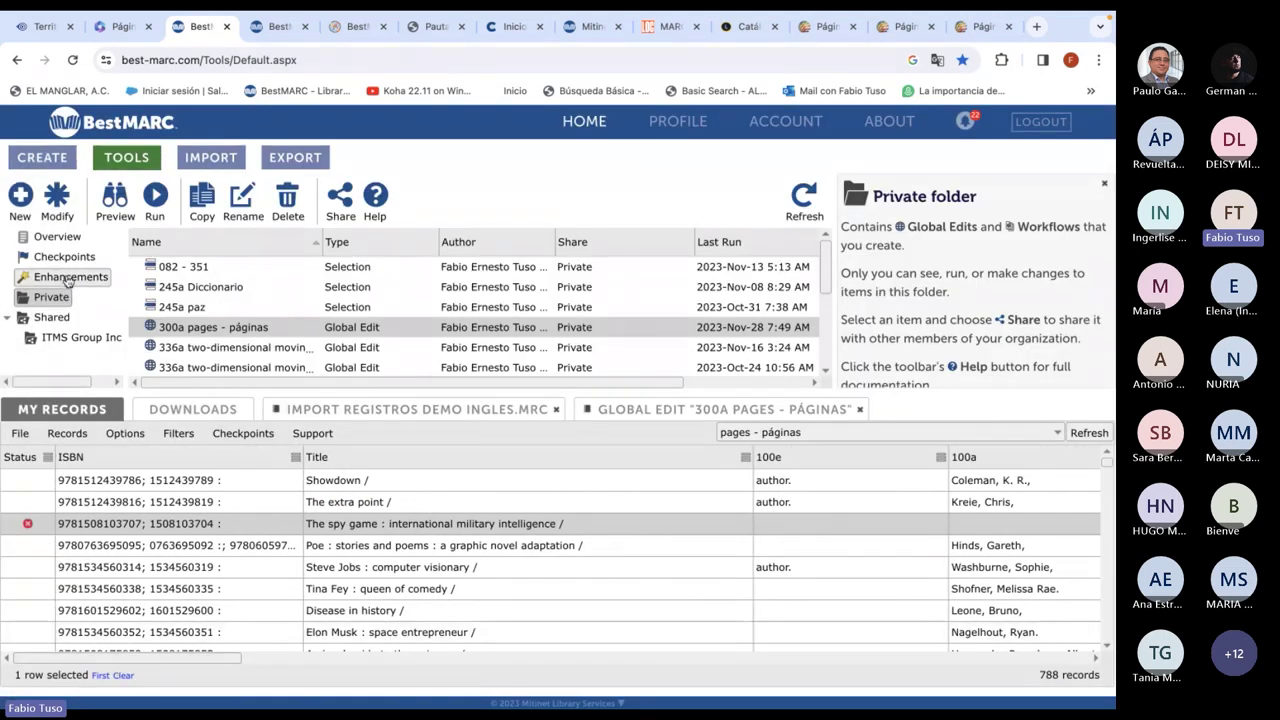
pyautogui.click(234, 370)
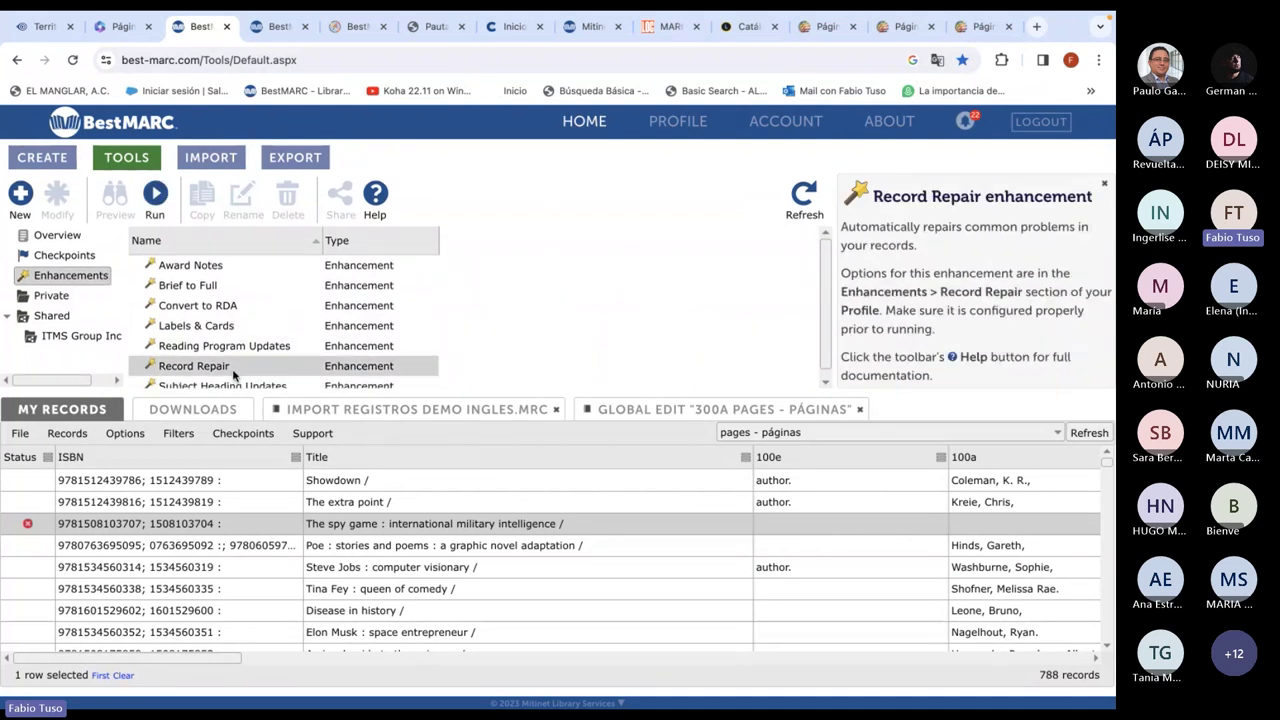
pyautogui.click(154, 196)
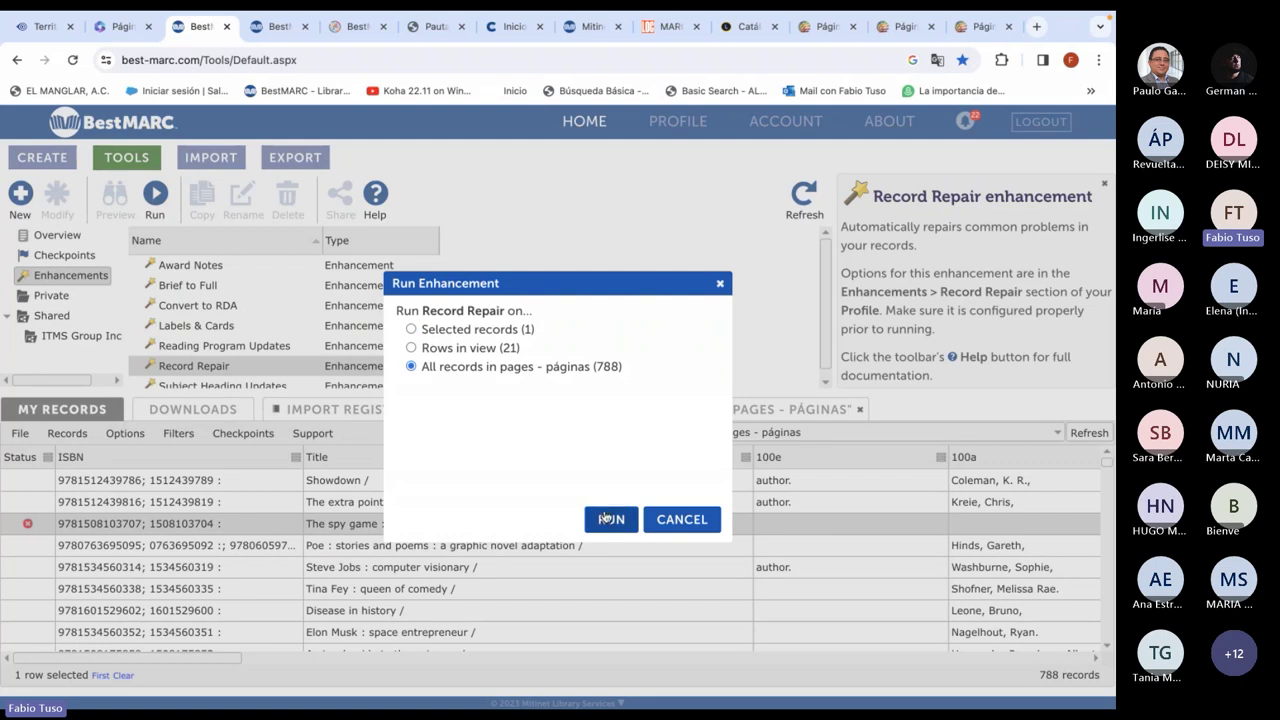
pyautogui.click(611, 518)
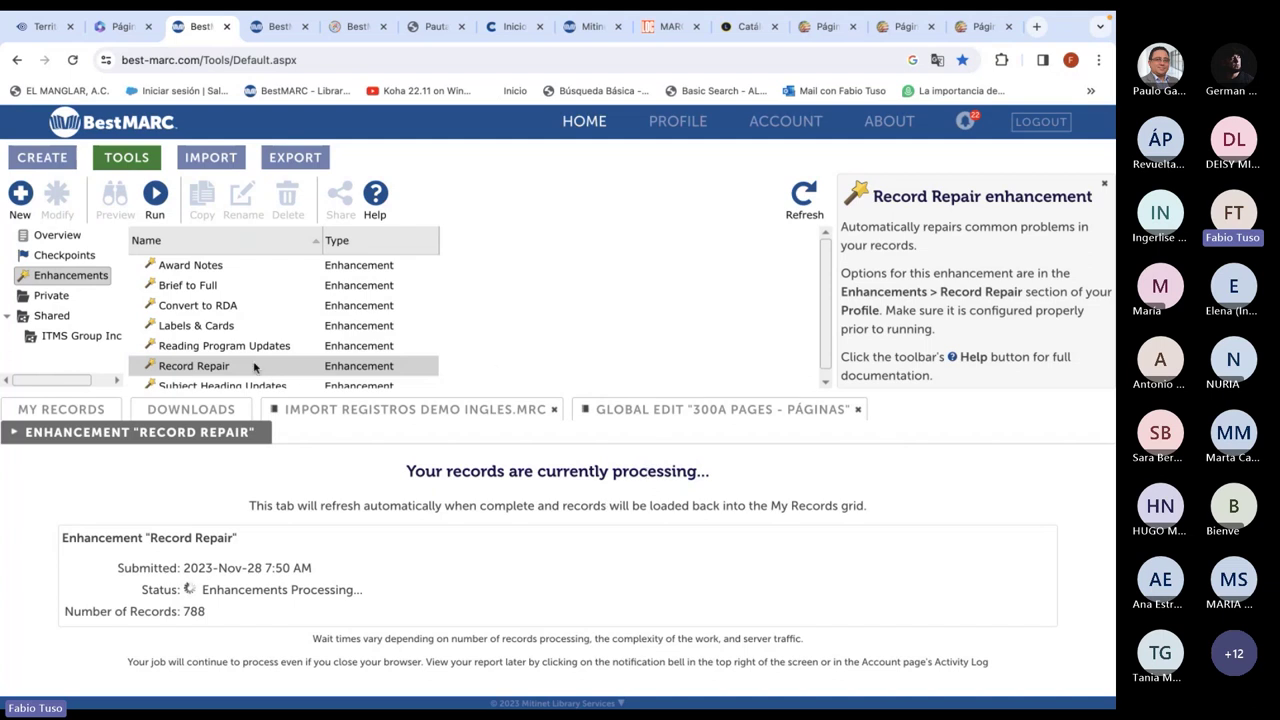
# Read the descriptions of the Subject Heading Updates, Record Repair and Convert to RDA enhancements and of the restore and update checkpoint tools
pyautogui.click(222, 378)
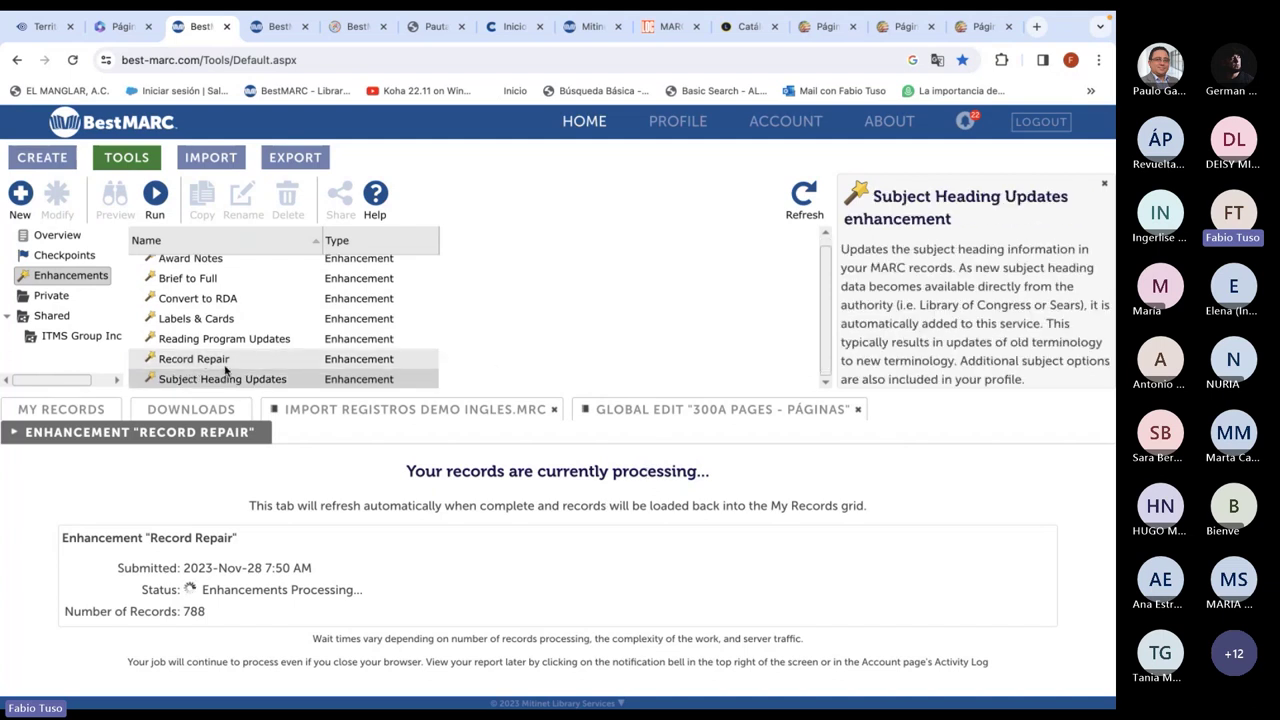
pyautogui.click(211, 359)
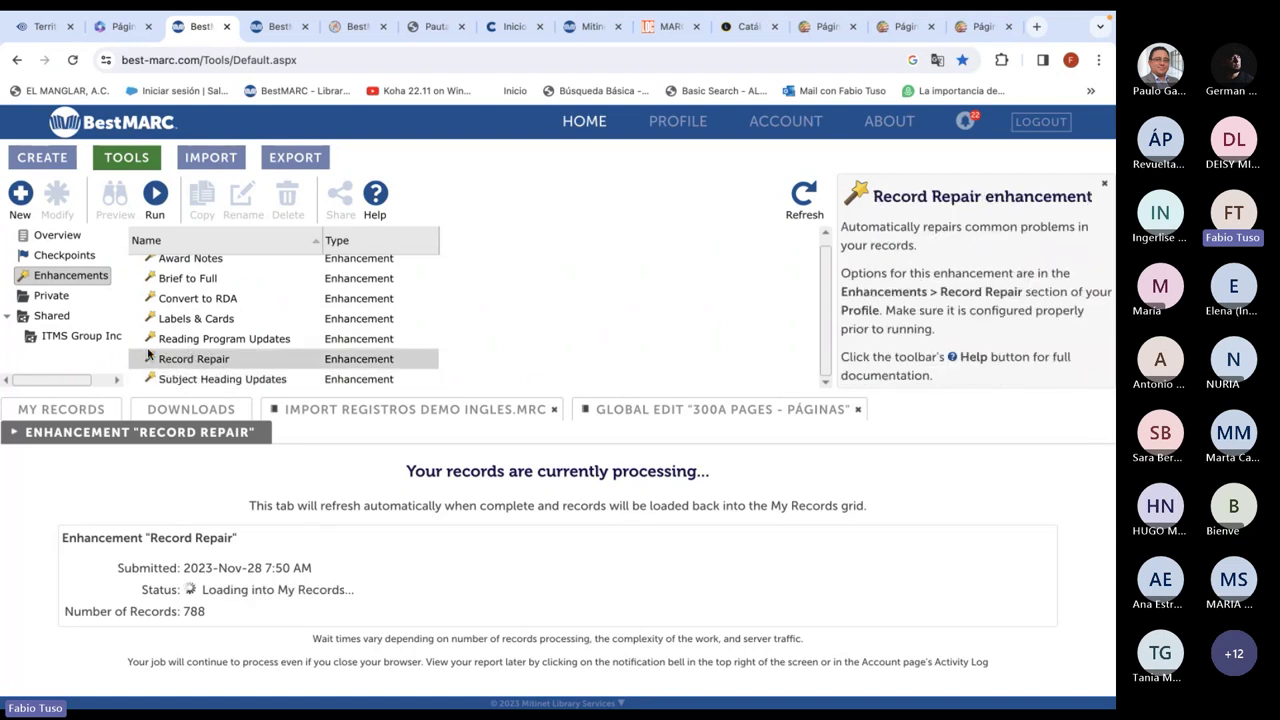
pyautogui.click(206, 300)
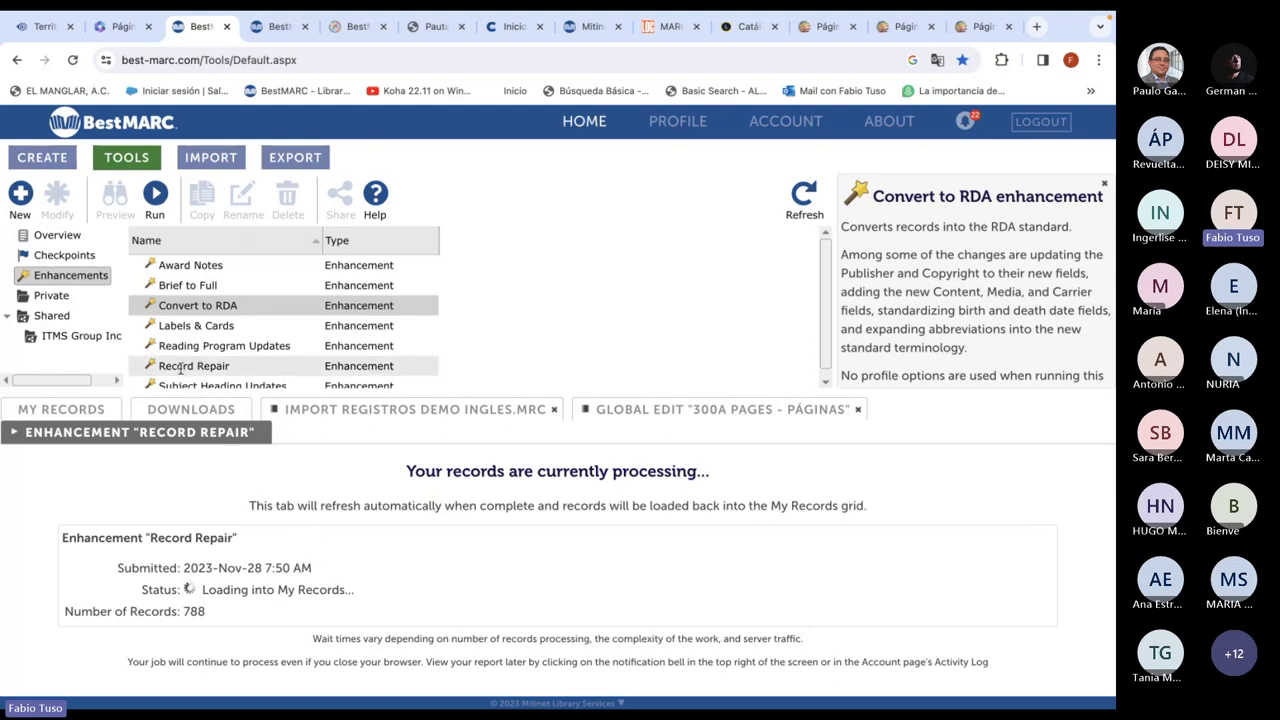
pyautogui.click(55, 255)
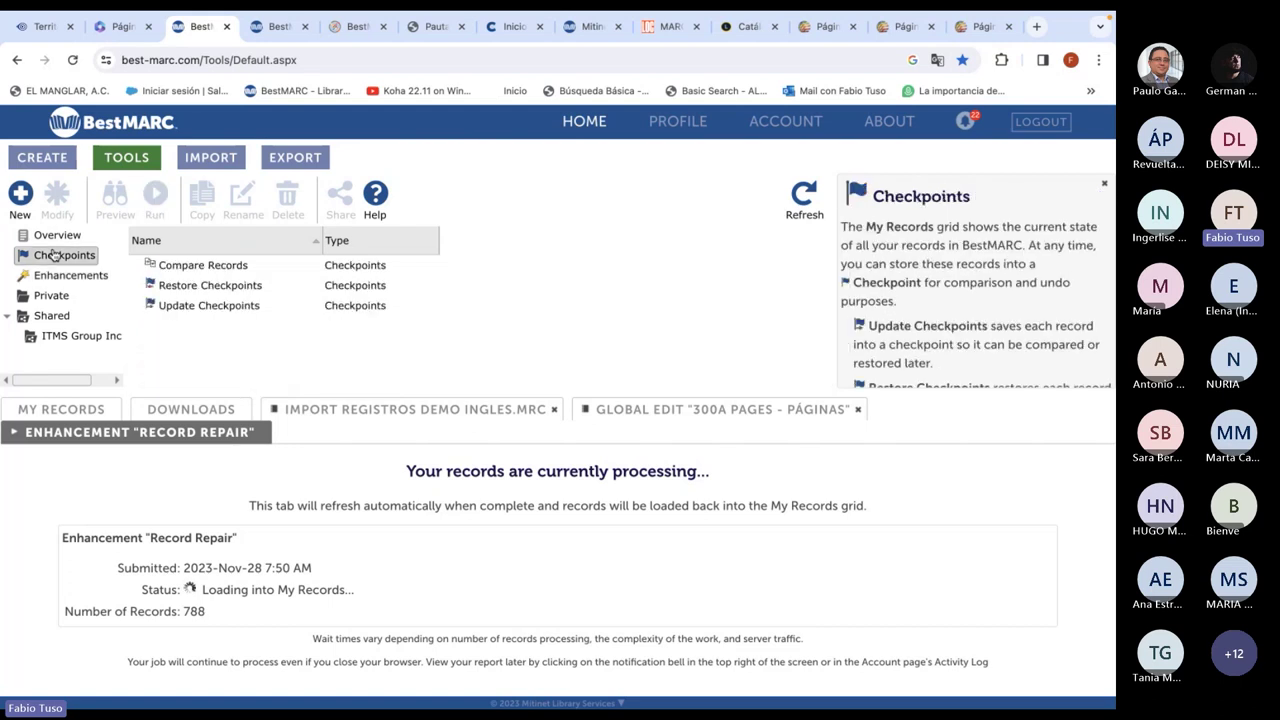
pyautogui.click(181, 287)
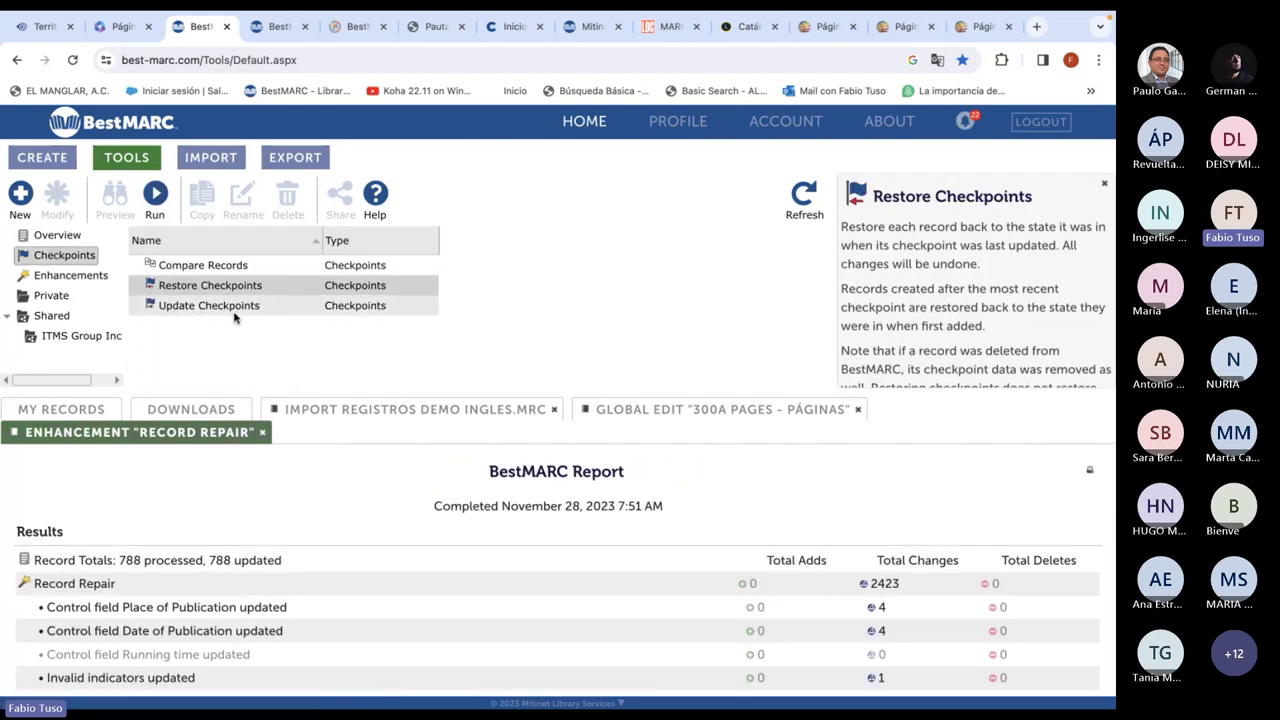
pyautogui.click(205, 308)
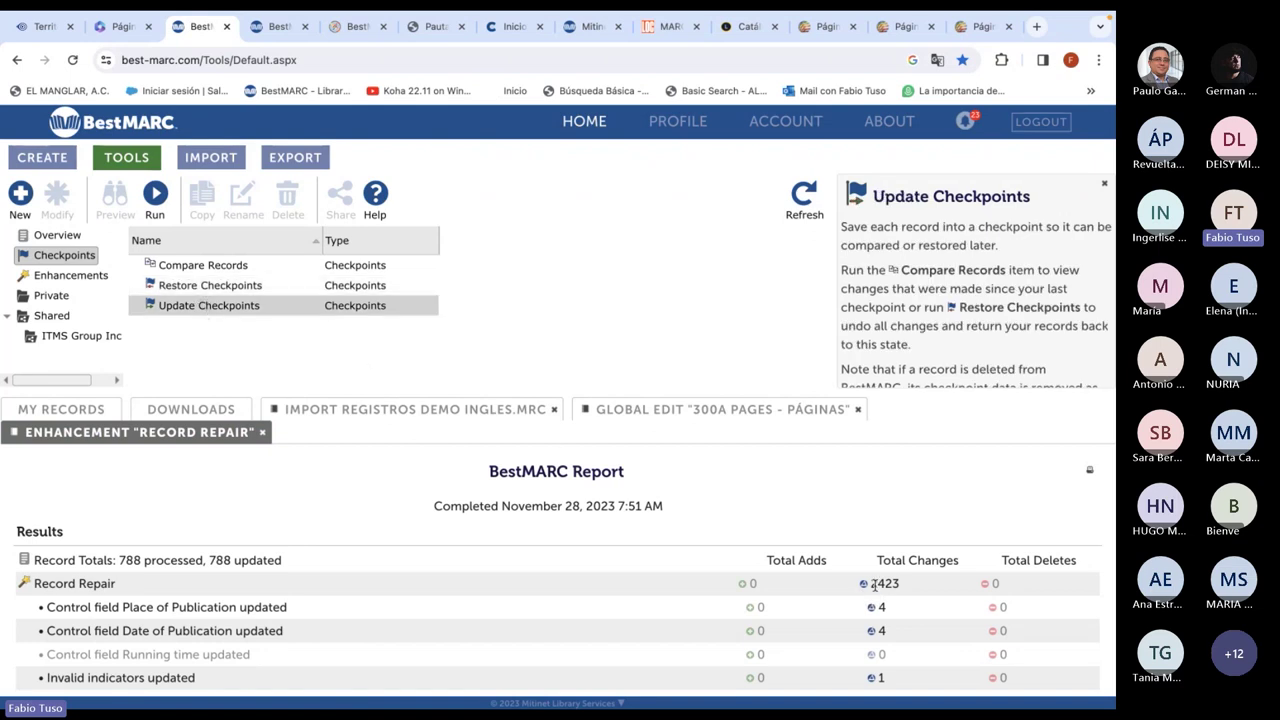
# Review the total changes and the individual repair types in the Record Repair report
pyautogui.moveTo(874, 586); pyautogui.dragTo(903, 589)
pyautogui.scroll(-1, 858, 613)
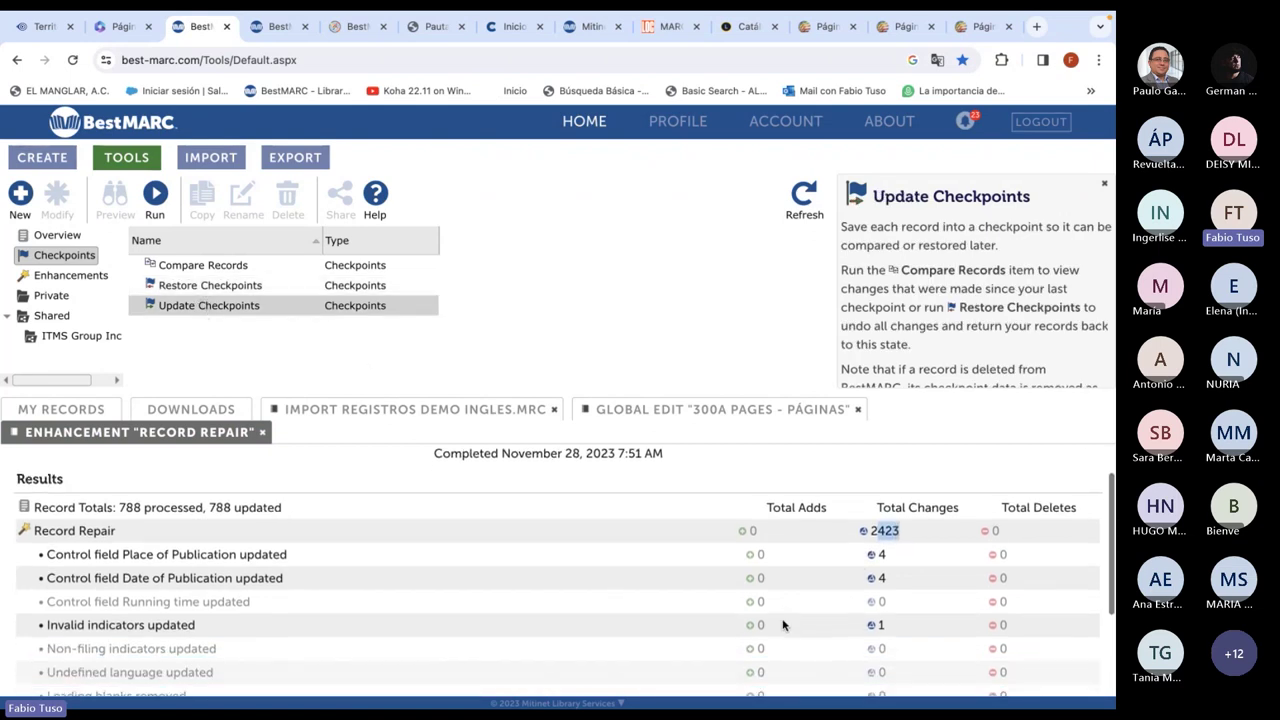
pyautogui.scroll(-2, 214, 587)
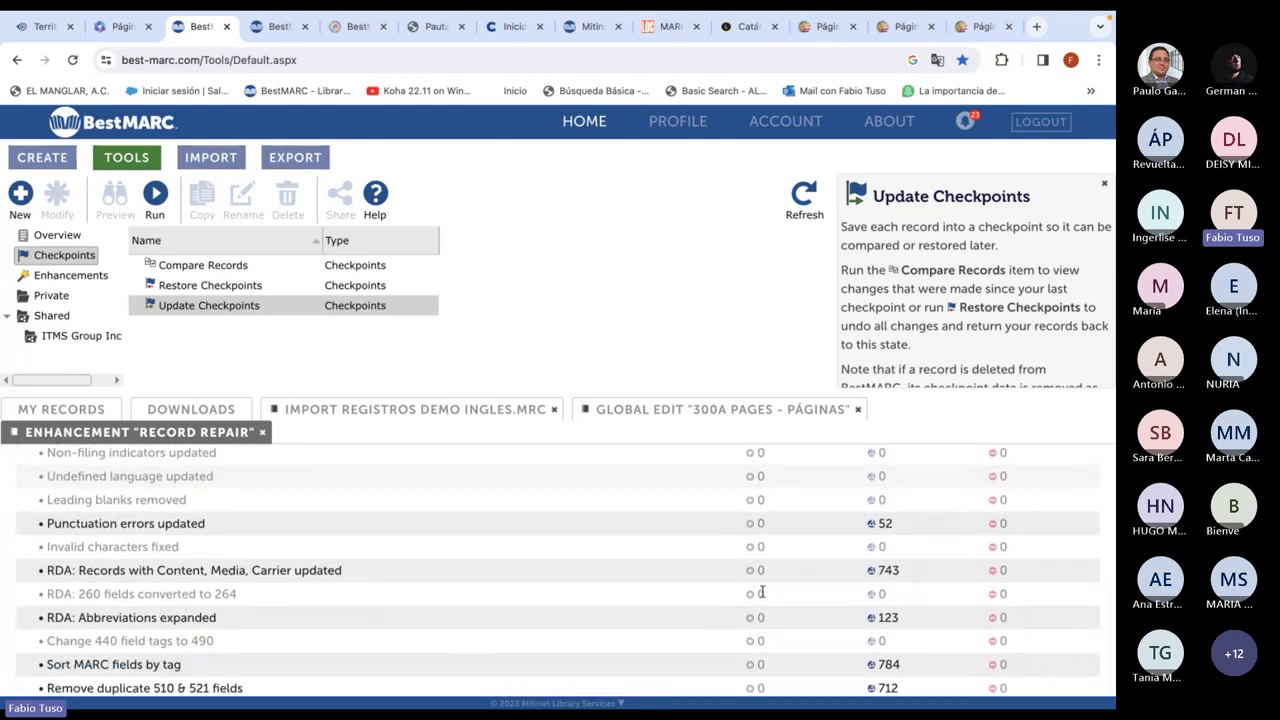
# Return to the record list, compare the repaired "The spy game" record with its checkpoint, and examine the checkpoint version's 521 fields
pyautogui.click(75, 412)
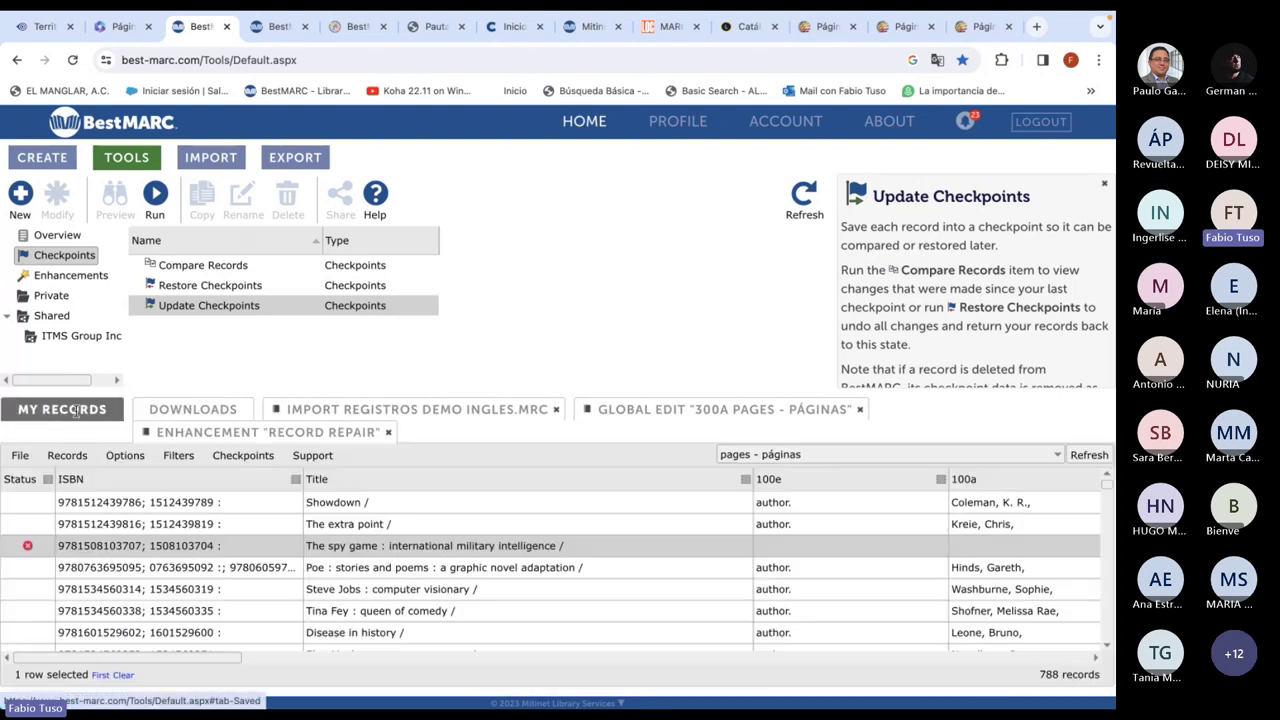
pyautogui.rightClick(230, 538)
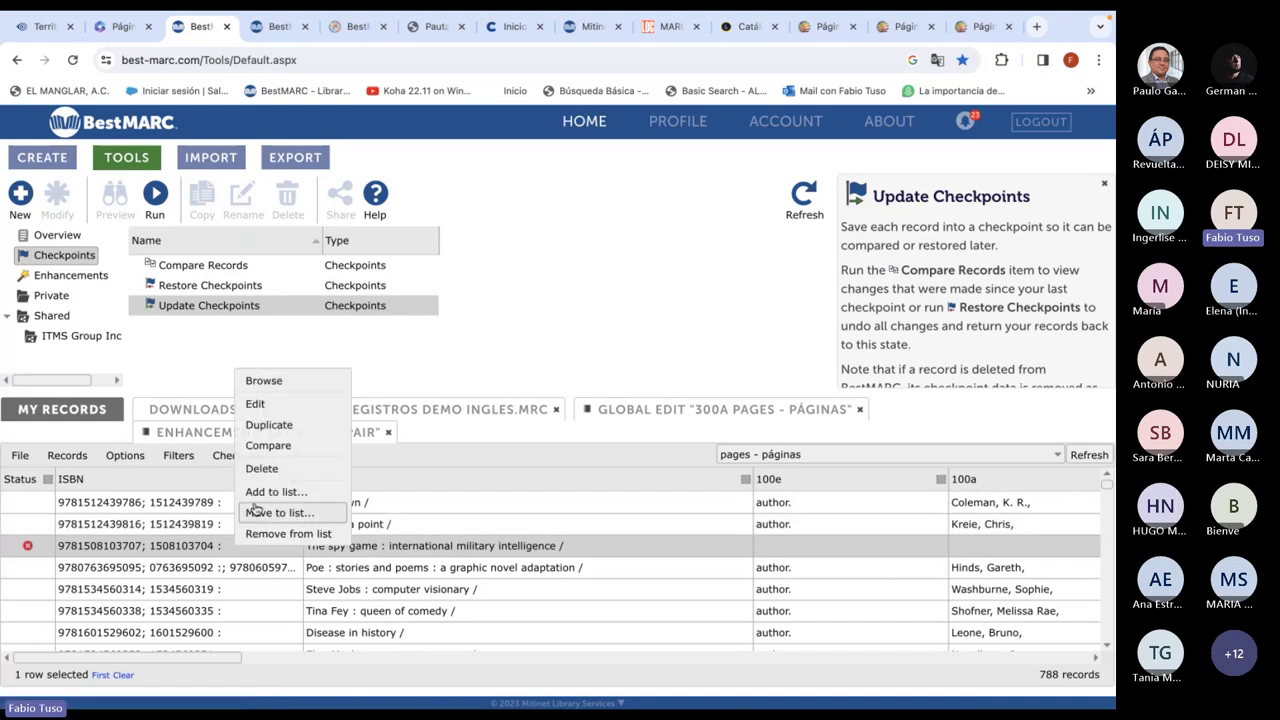
pyautogui.click(283, 448)
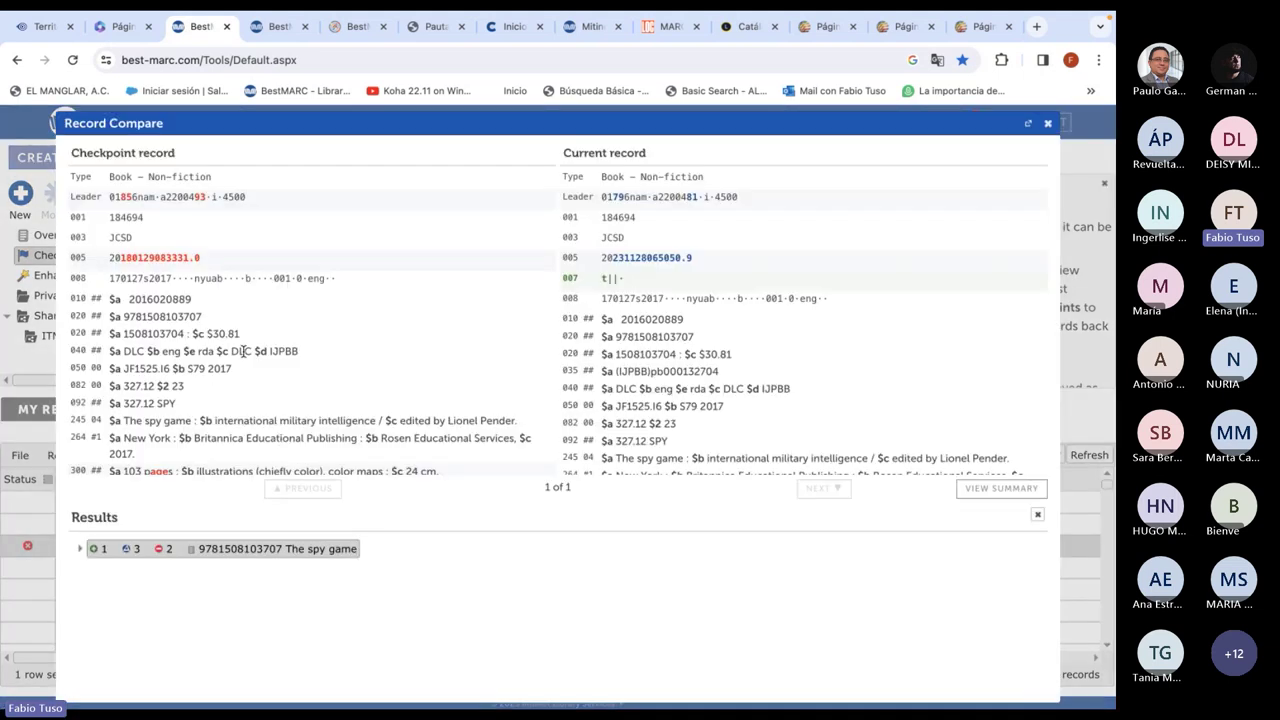
pyautogui.scroll(-5, 203, 404)
pyautogui.scroll(5, 171, 270)
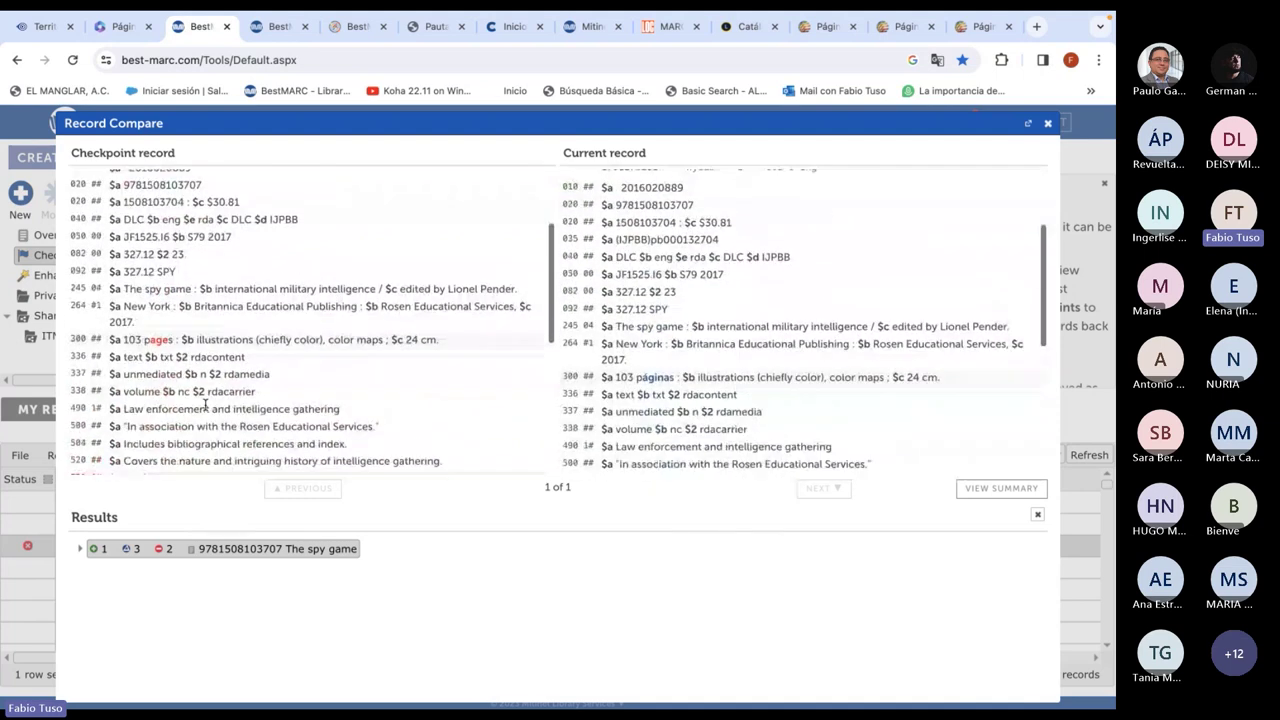
pyautogui.moveTo(108, 196); pyautogui.dragTo(218, 196)
pyautogui.scroll(-1, 169, 257)
pyautogui.scroll(-3, 169, 257)
pyautogui.moveTo(95, 280); pyautogui.dragTo(152, 281)
pyautogui.click(111, 314)
pyautogui.scroll(-2, 657, 345)
# Check the current version's 521 fields against the repeated ones in the checkpoint version of "The spy game", and close the comparison
pyautogui.scroll(5, 657, 345)
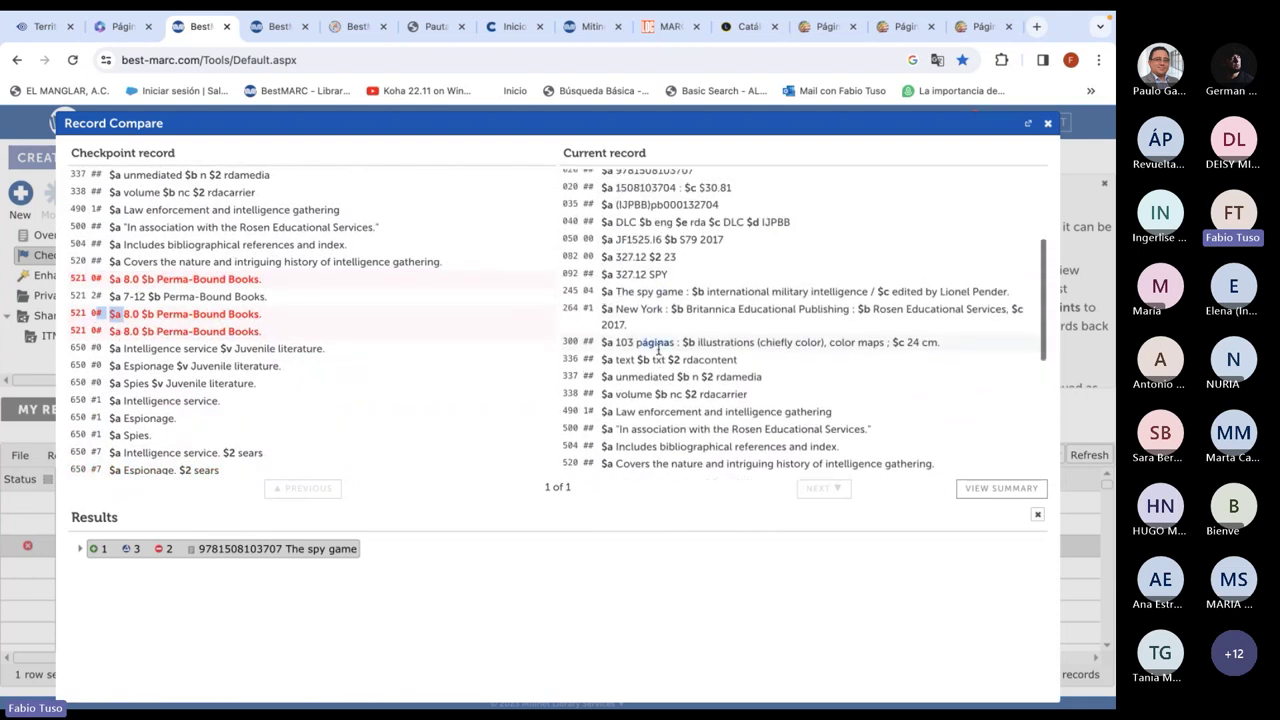
pyautogui.scroll(-3, 657, 345)
pyautogui.scroll(-3, 280, 371)
pyautogui.scroll(-1, 281, 377)
pyautogui.scroll(2, 251, 357)
pyautogui.moveTo(108, 228); pyautogui.dragTo(237, 285)
pyautogui.click(133, 220)
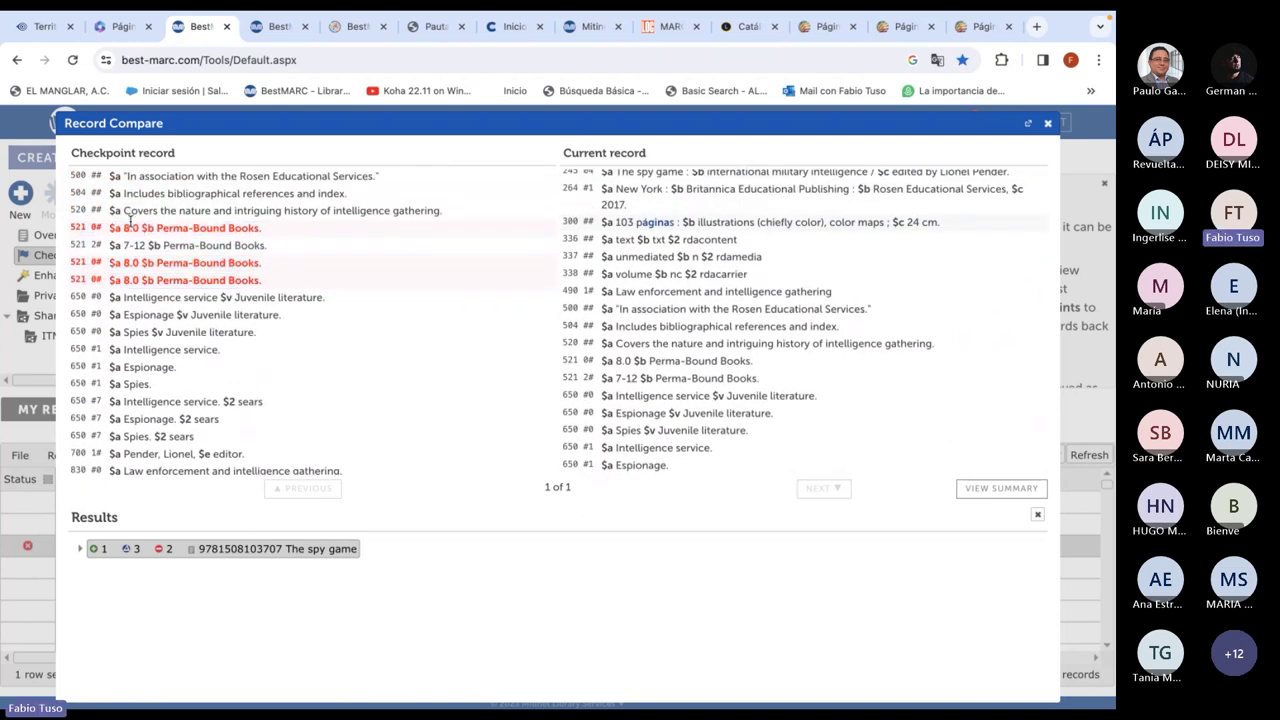
pyautogui.moveTo(144, 228); pyautogui.dragTo(200, 273)
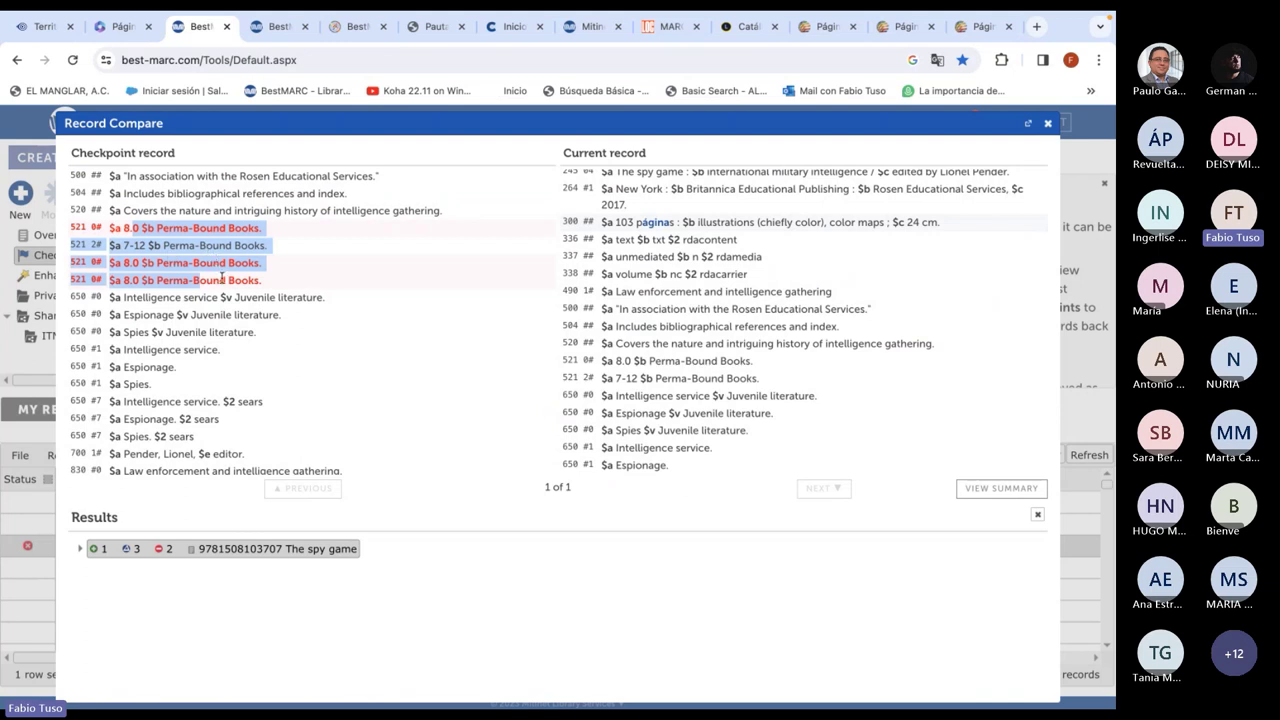
pyautogui.scroll(2, 651, 307)
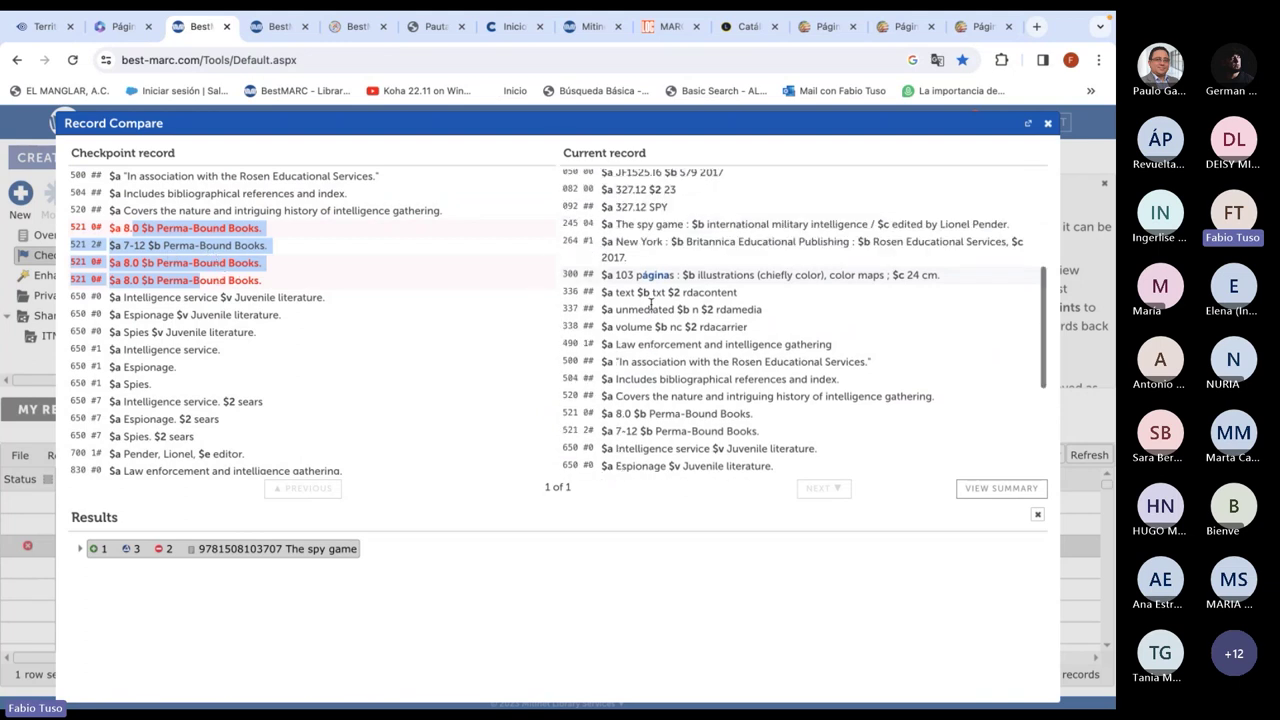
pyautogui.scroll(-1, 651, 305)
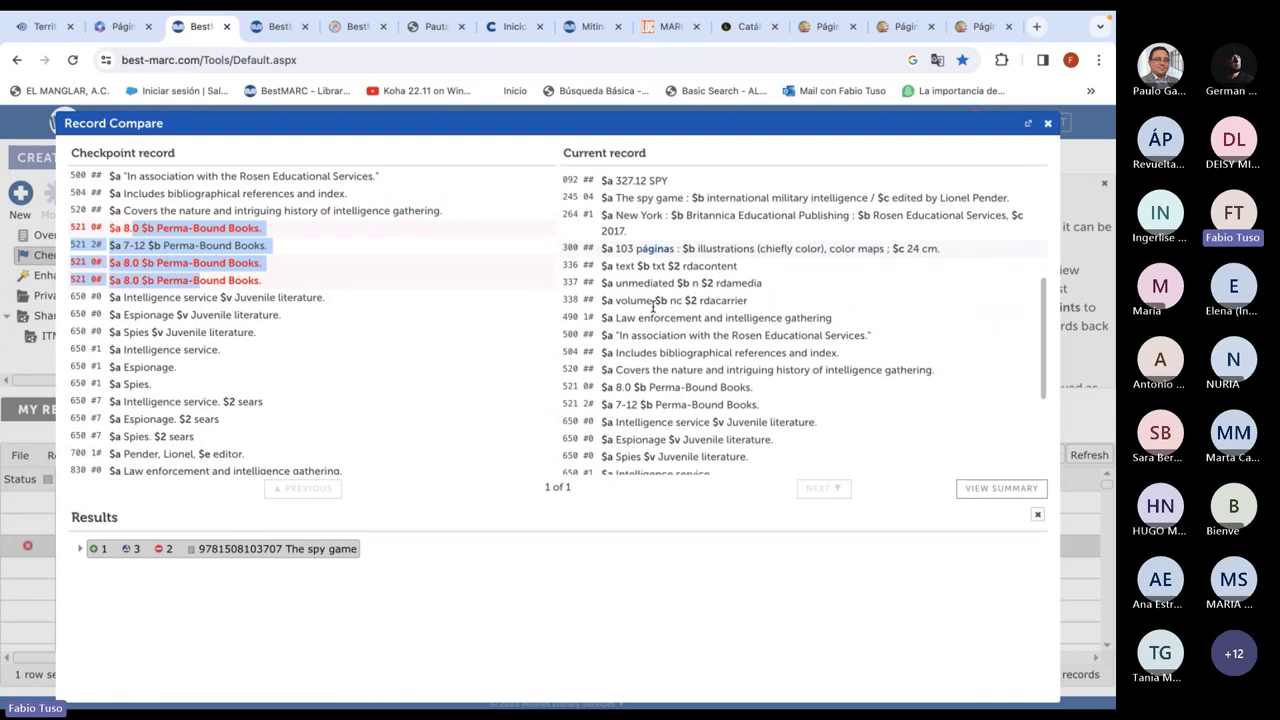
pyautogui.scroll(-1, 651, 305)
pyautogui.moveTo(586, 367); pyautogui.dragTo(669, 375)
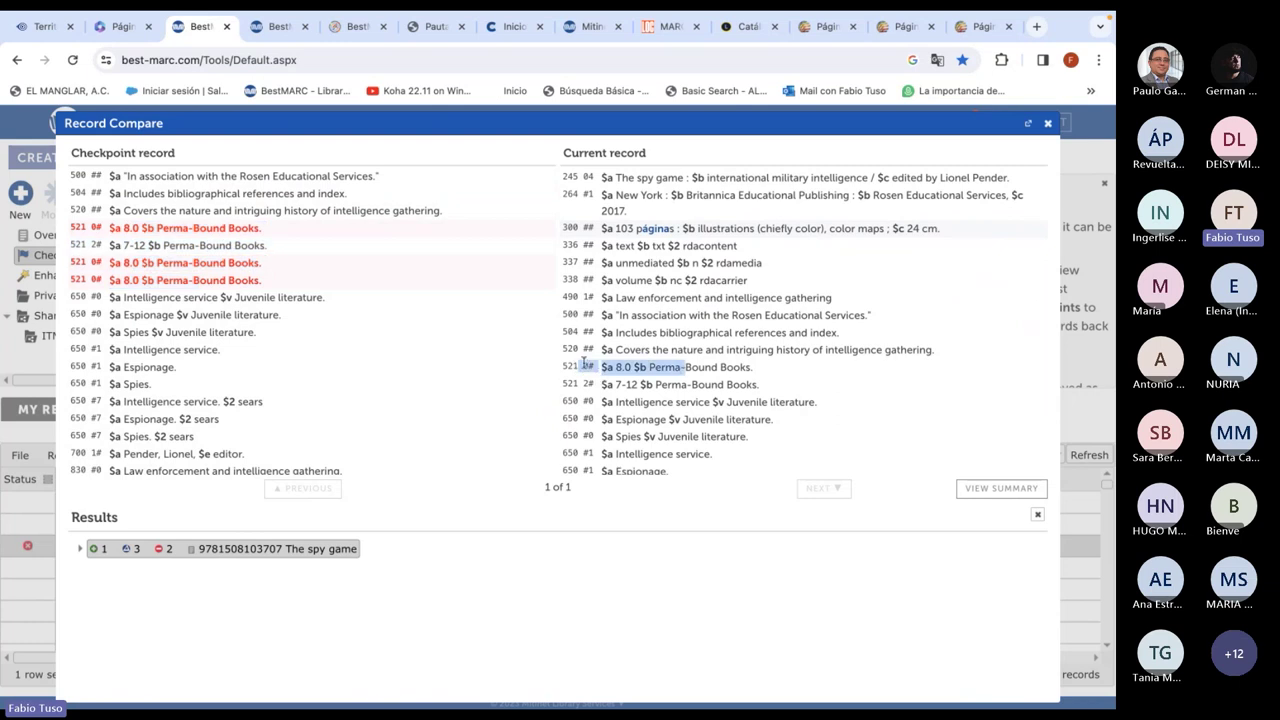
pyautogui.scroll(-3, 270, 300)
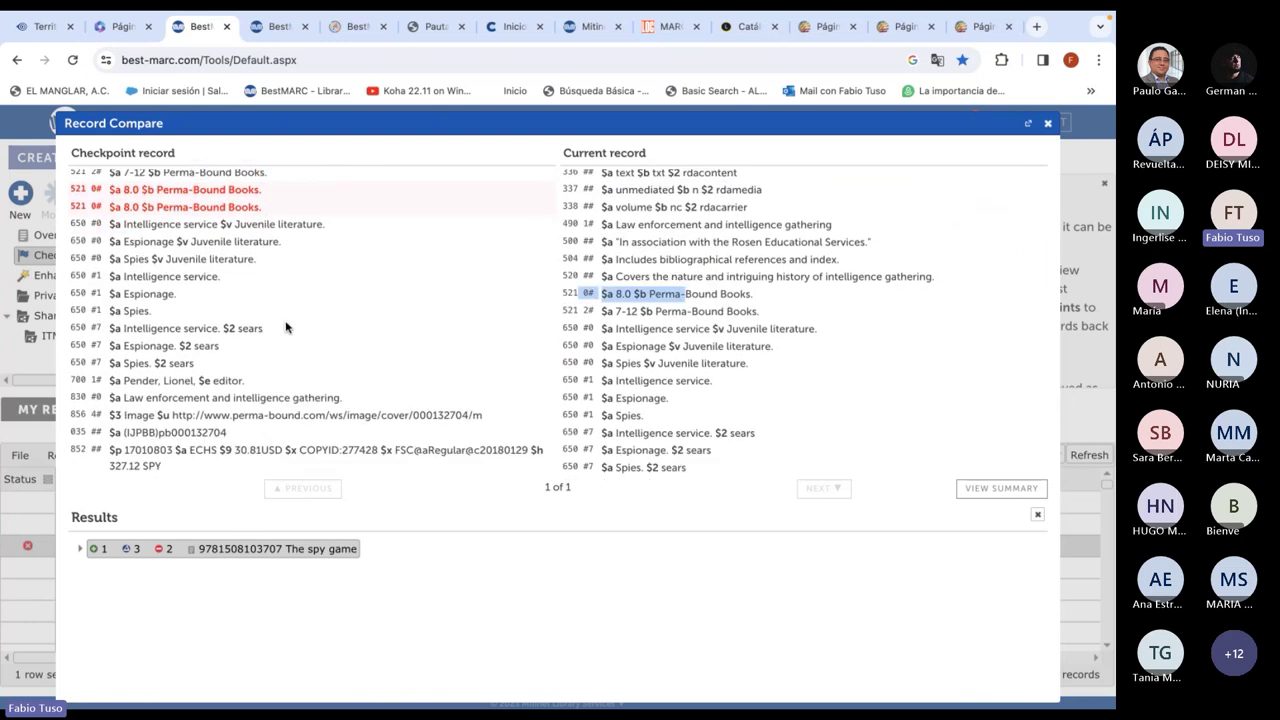
pyautogui.press('Escape')
# Compare the record "Poe : stories and poems" with its checkpoint version and examine the duplicate 521 fields
pyautogui.click(239, 576)
pyautogui.rightClick(236, 577)
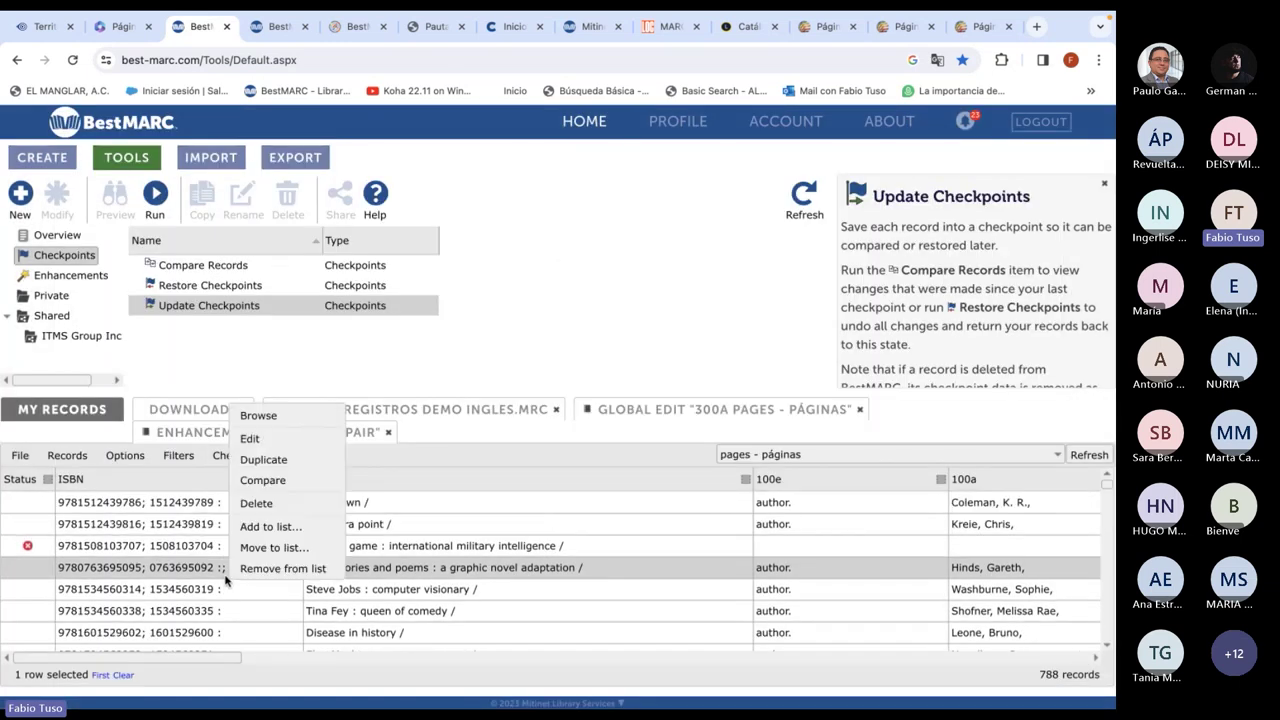
pyautogui.click(262, 480)
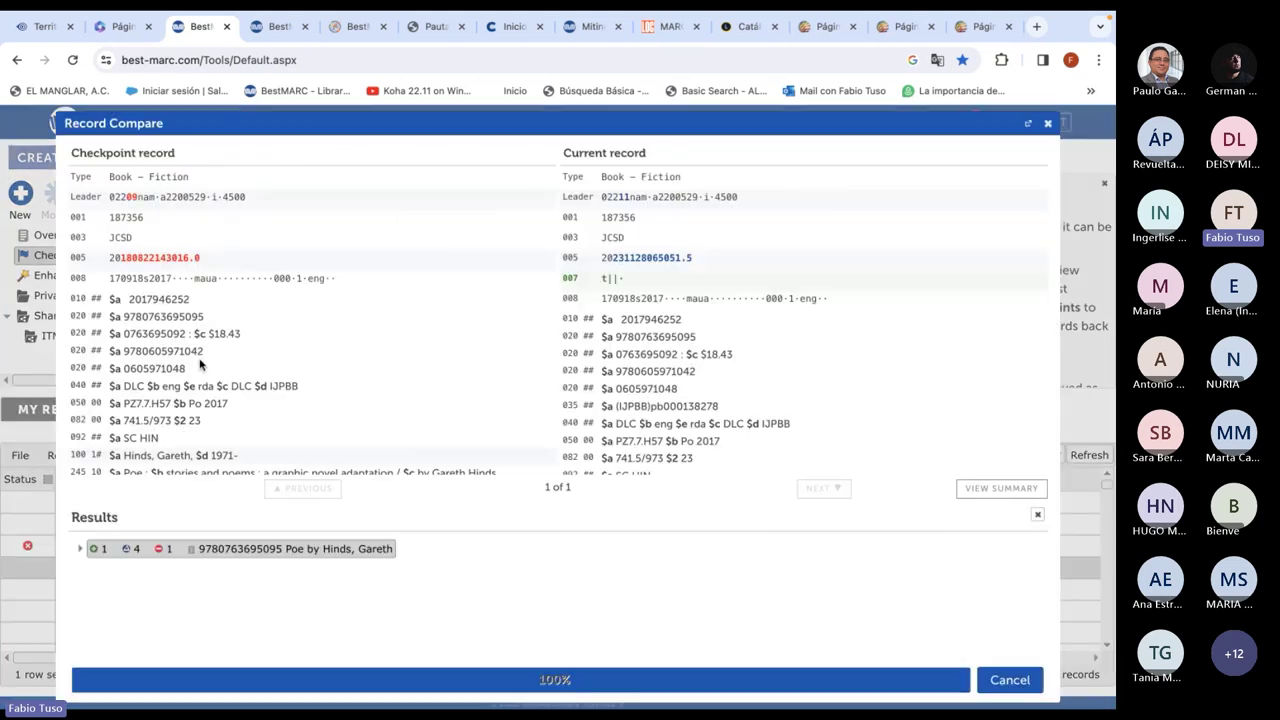
pyautogui.scroll(-3, 201, 366)
pyautogui.scroll(-5, 201, 366)
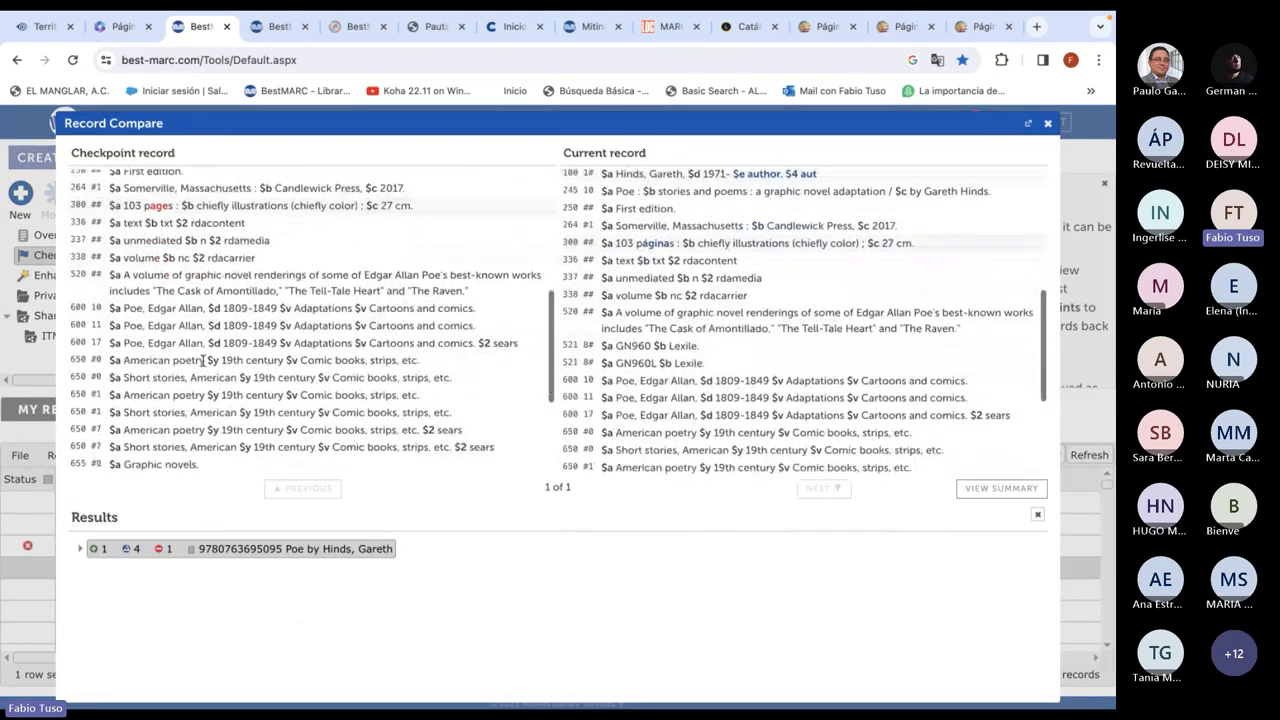
pyautogui.scroll(-2, 103, 383)
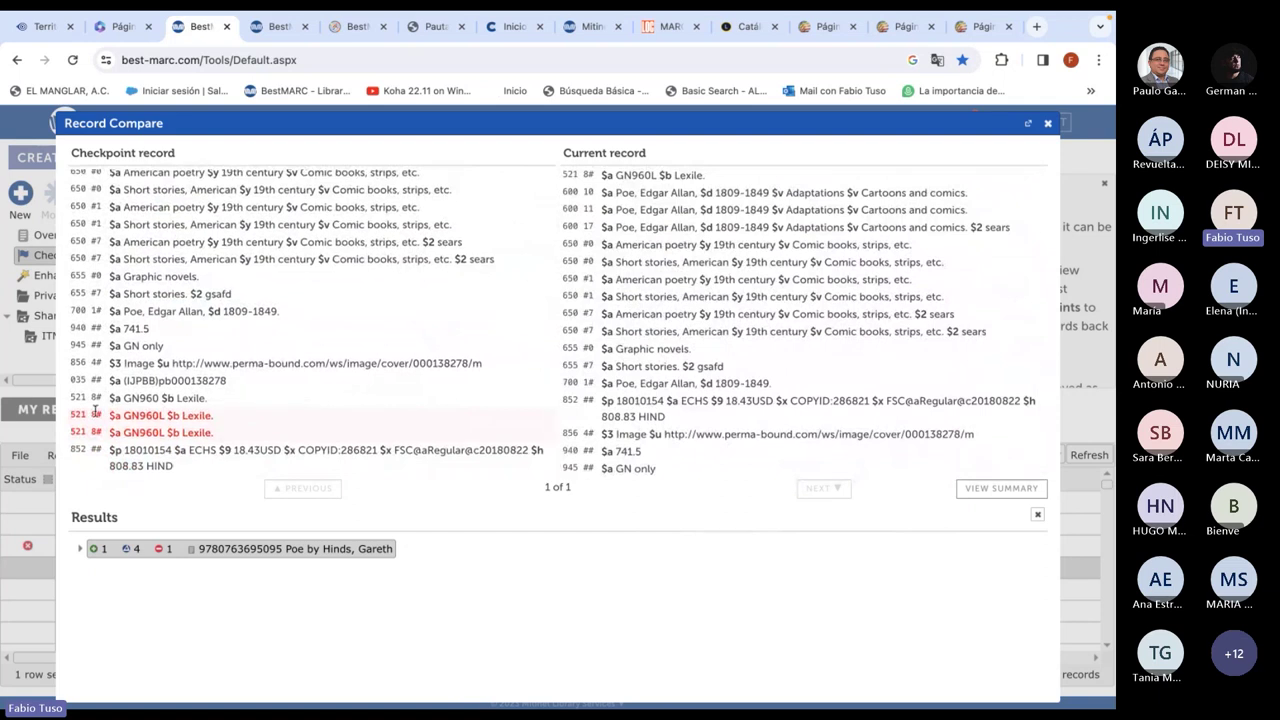
pyautogui.moveTo(115, 414); pyautogui.dragTo(181, 437)
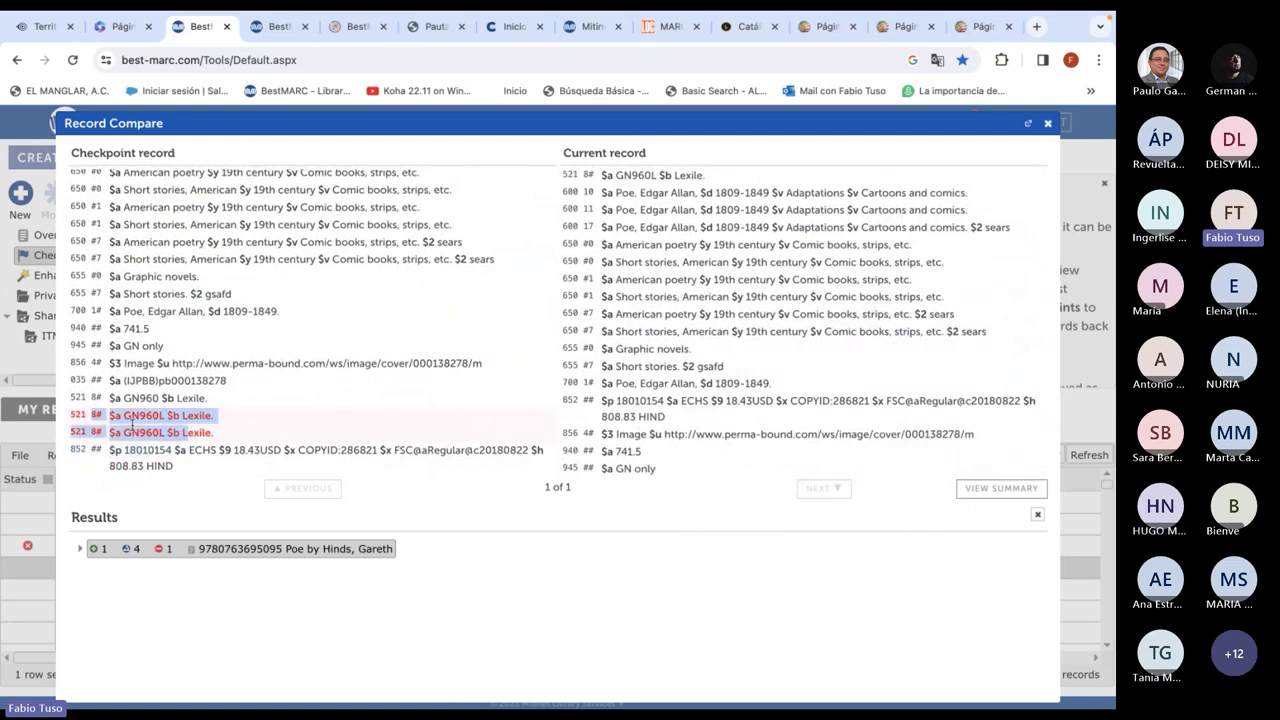
# Check the earlier fields in the checkpoint version of "Poe : stories and poems" and close the comparison
pyautogui.scroll(2, 93, 385)
pyautogui.moveTo(91, 285); pyautogui.dragTo(107, 292)
pyautogui.press('Escape')
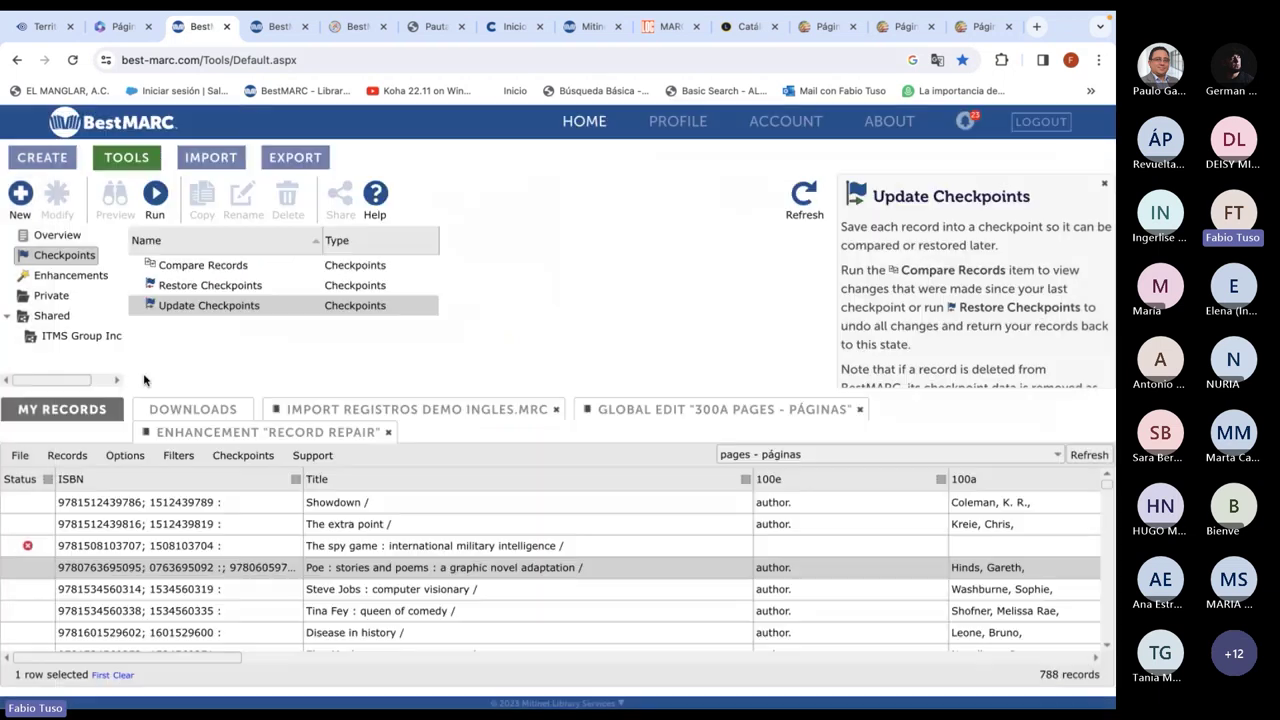
# Find the record "Superfoods" in the list, compare it with its checkpoint, examine the 521 fields, and close the comparison
pyautogui.scroll(-5, 233, 597)
pyautogui.scroll(-1, 233, 597)
pyautogui.rightClick(236, 597)
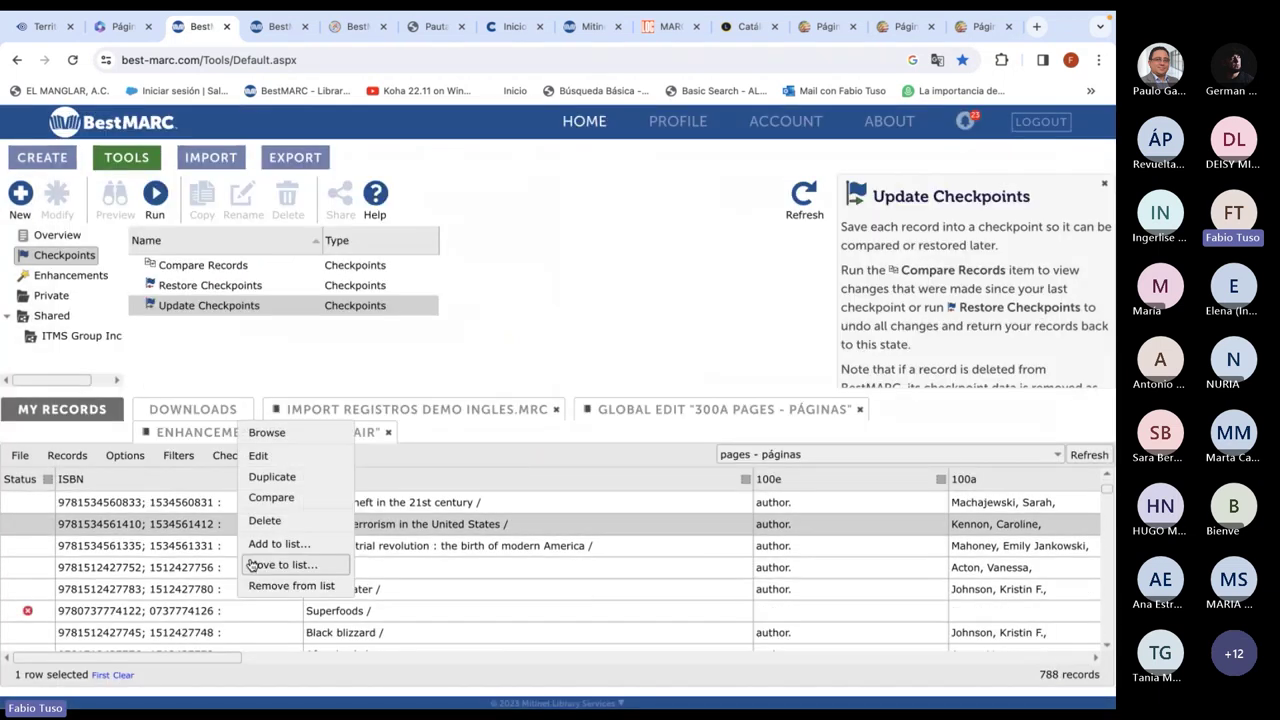
pyautogui.click(190, 611)
pyautogui.scroll(1, 190, 611)
pyautogui.rightClick(200, 611)
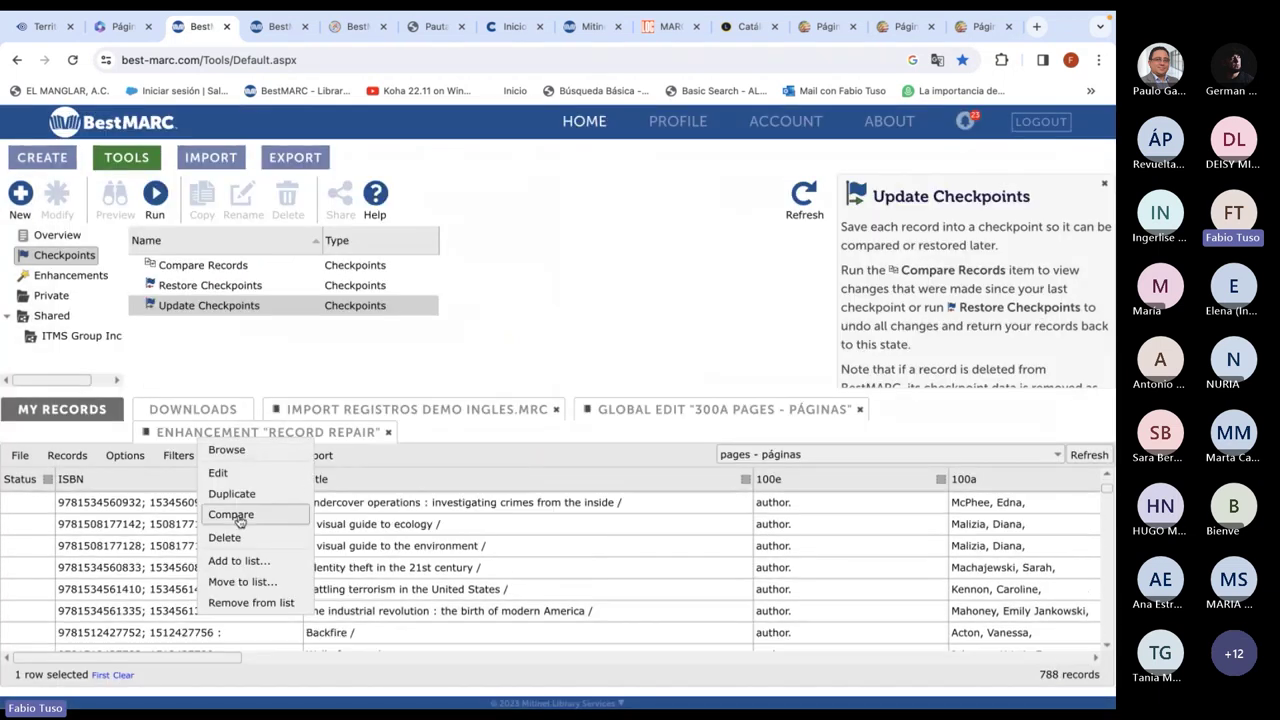
pyautogui.click(272, 516)
pyautogui.scroll(-5, 240, 365)
pyautogui.scroll(-5, 238, 366)
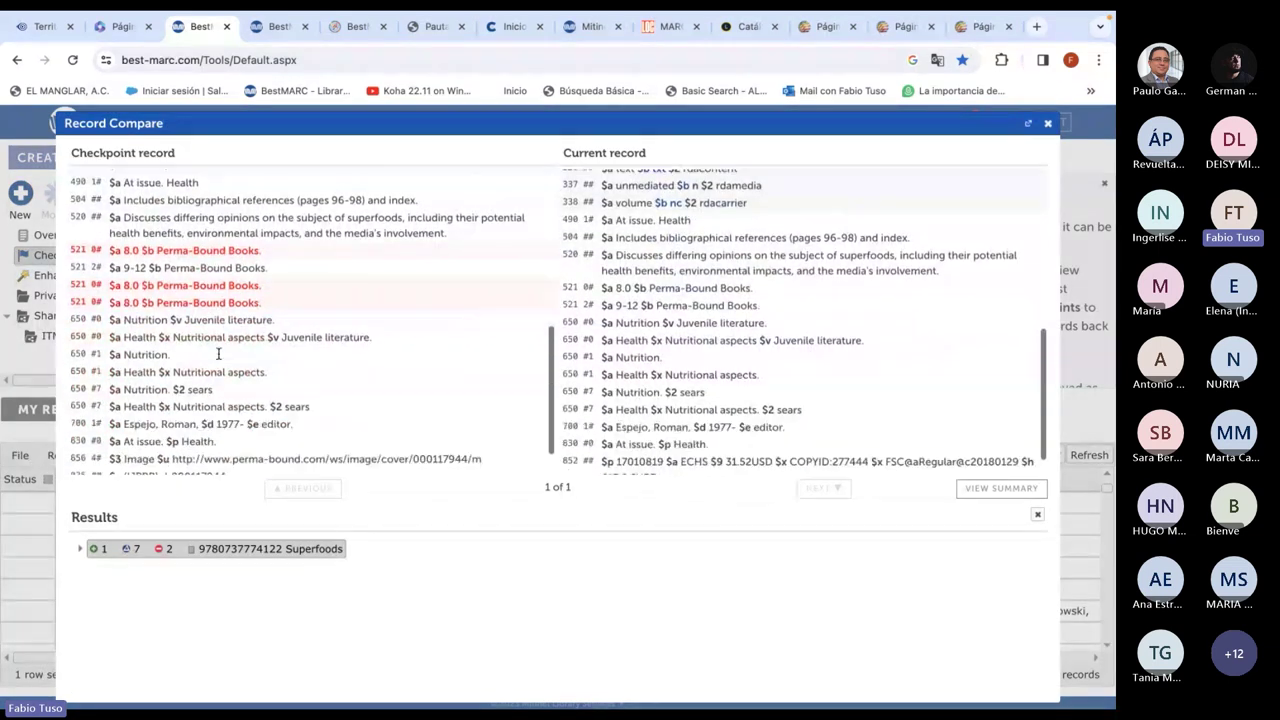
pyautogui.press('Escape')
# Compare the record "Stephen Hawking" with its checkpoint, examine its 300 and 521 fields, and close the comparison
pyautogui.rightClick(196, 575)
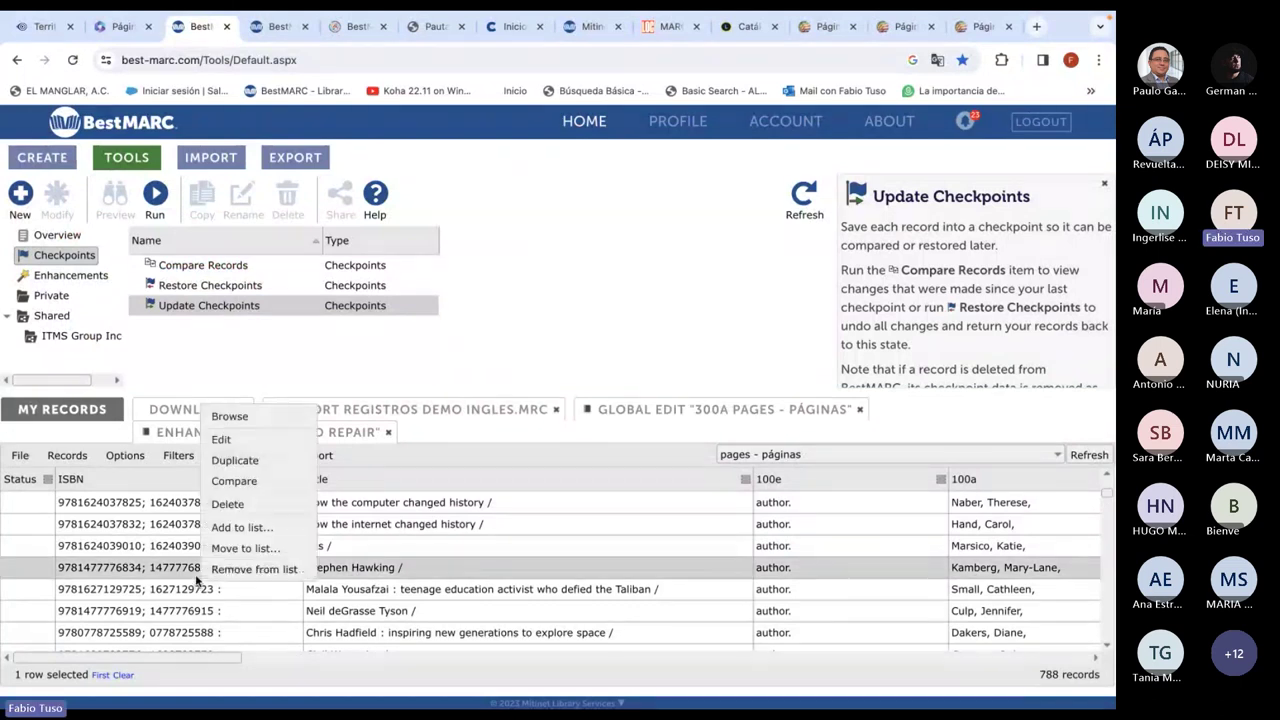
pyautogui.click(249, 487)
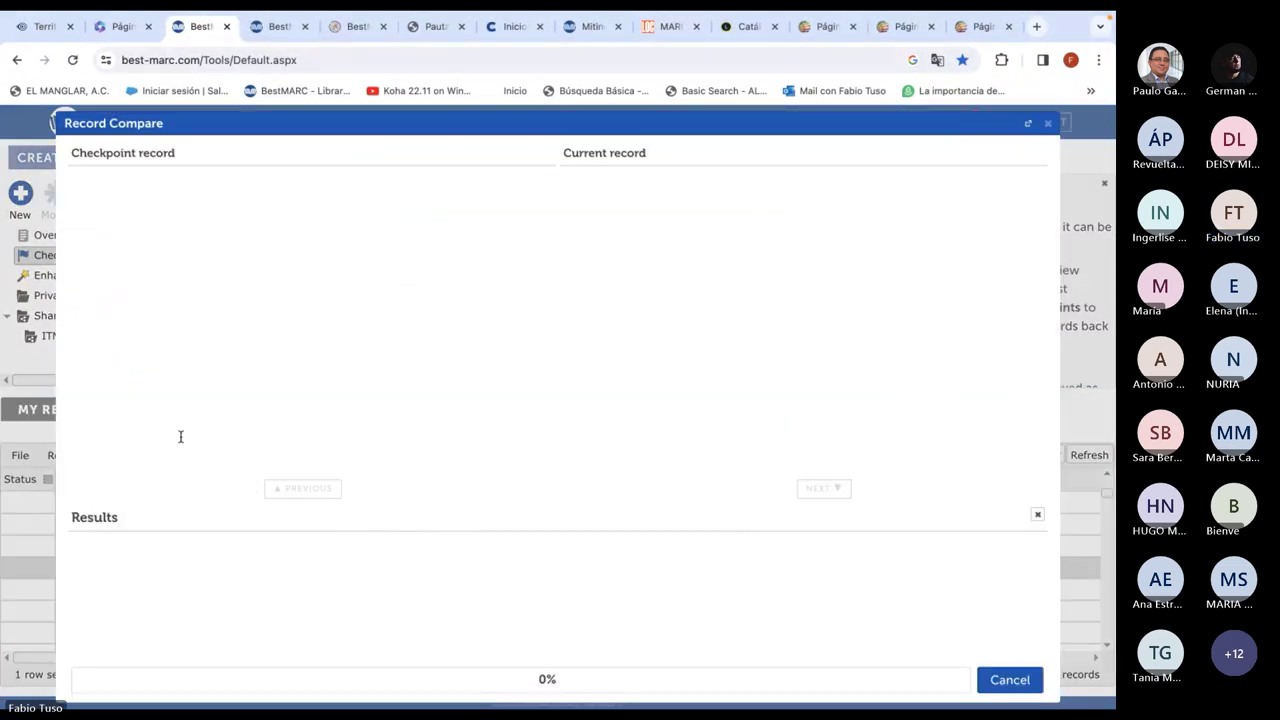
pyautogui.scroll(-3, 182, 380)
pyautogui.scroll(-4, 184, 370)
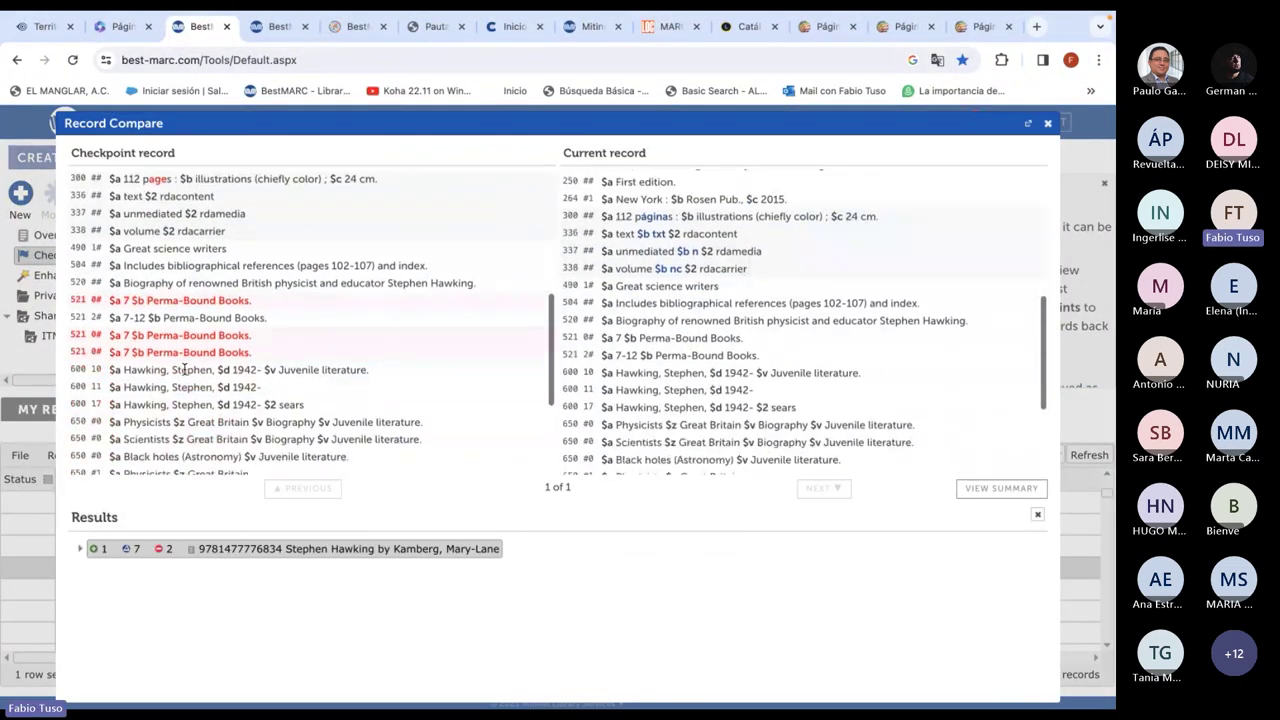
pyautogui.press('Escape')
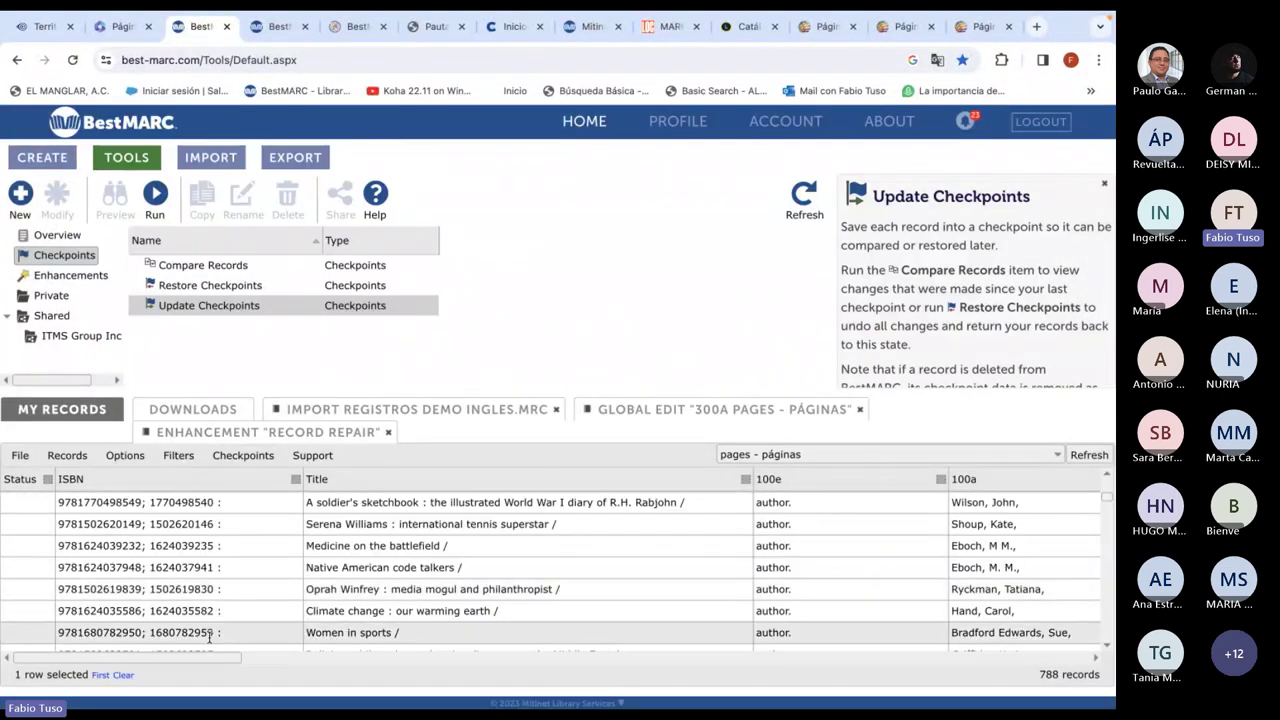
# Compare the record "Women in sports" with its checkpoint, look through the changed fields, and close the comparison
pyautogui.rightClick(209, 627)
pyautogui.click(243, 528)
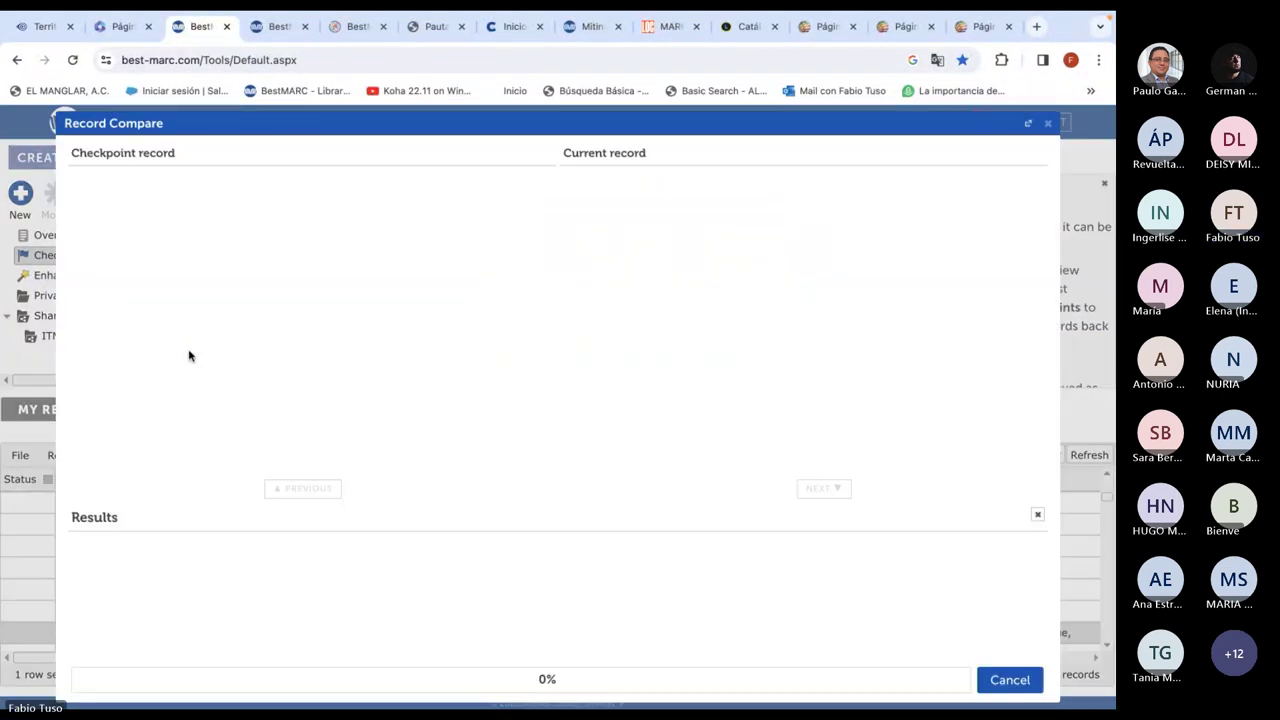
pyautogui.scroll(-3, 189, 354)
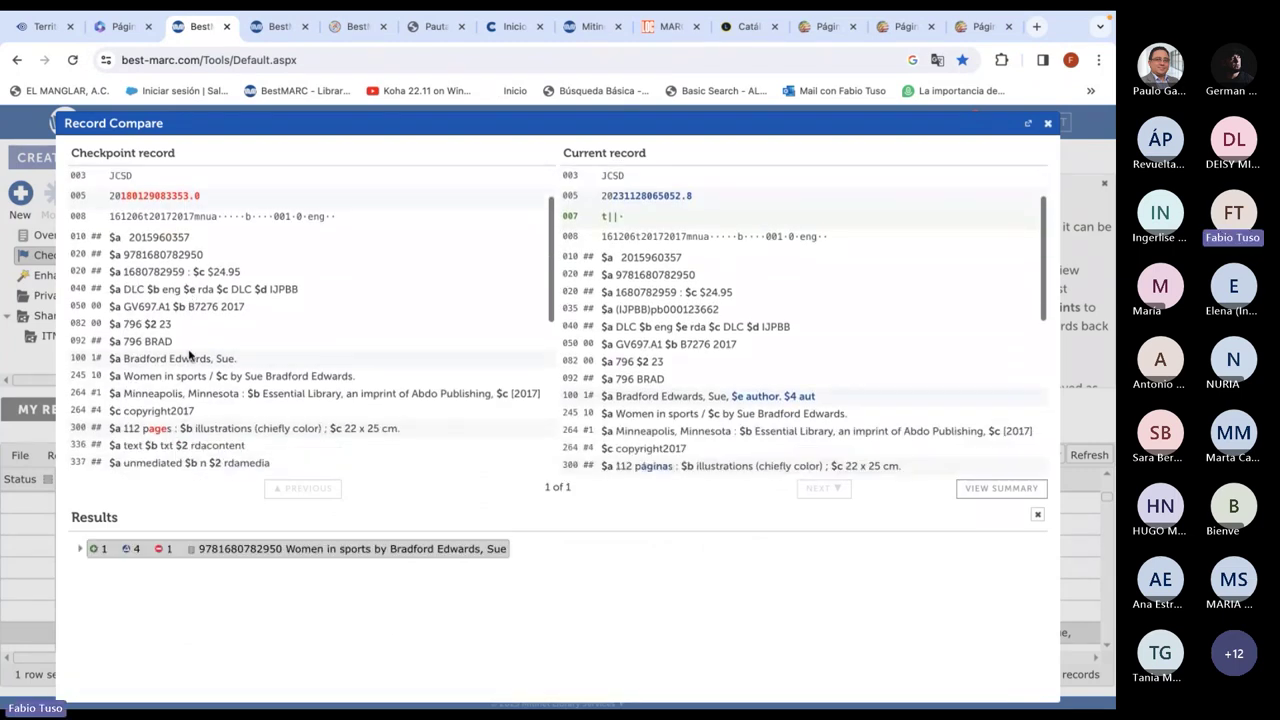
pyautogui.scroll(-6, 189, 351)
pyautogui.press('Escape')
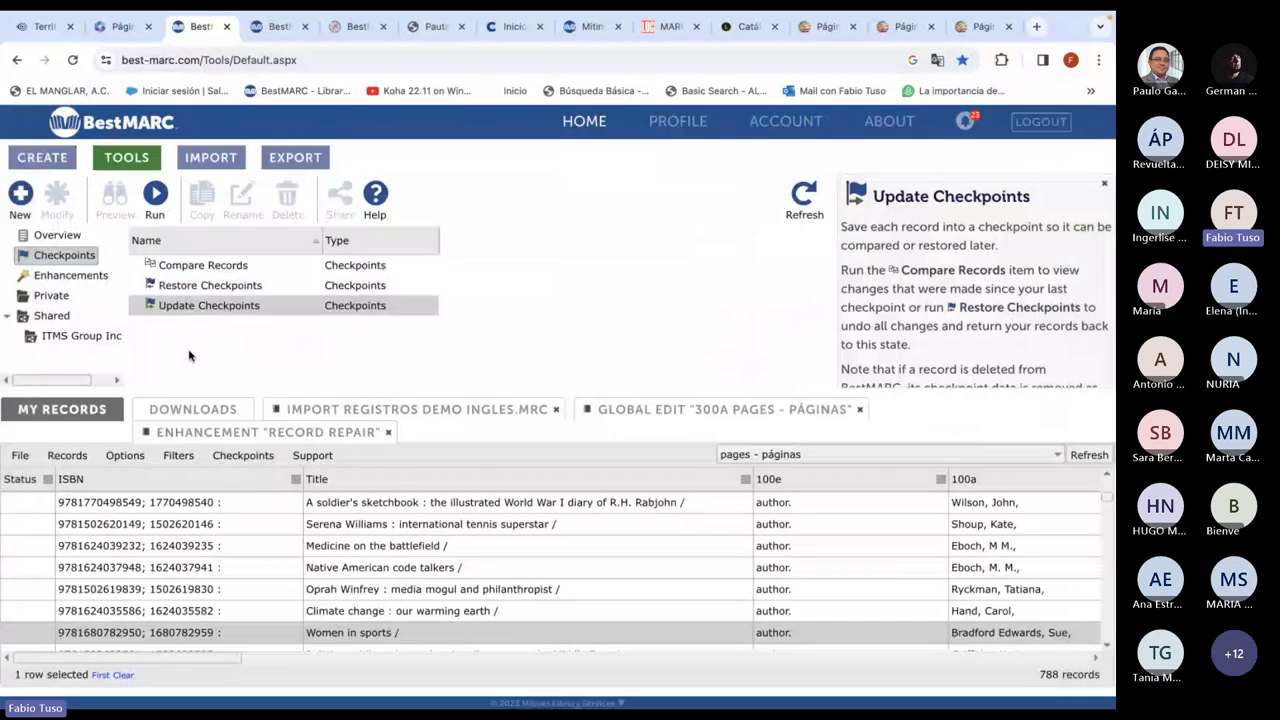
# Compare the flagged record "This land is our land" with its checkpoint, look through its fields, and close the comparison
pyautogui.scroll(-3, 188, 585)
pyautogui.rightClick(190, 588)
pyautogui.click(232, 490)
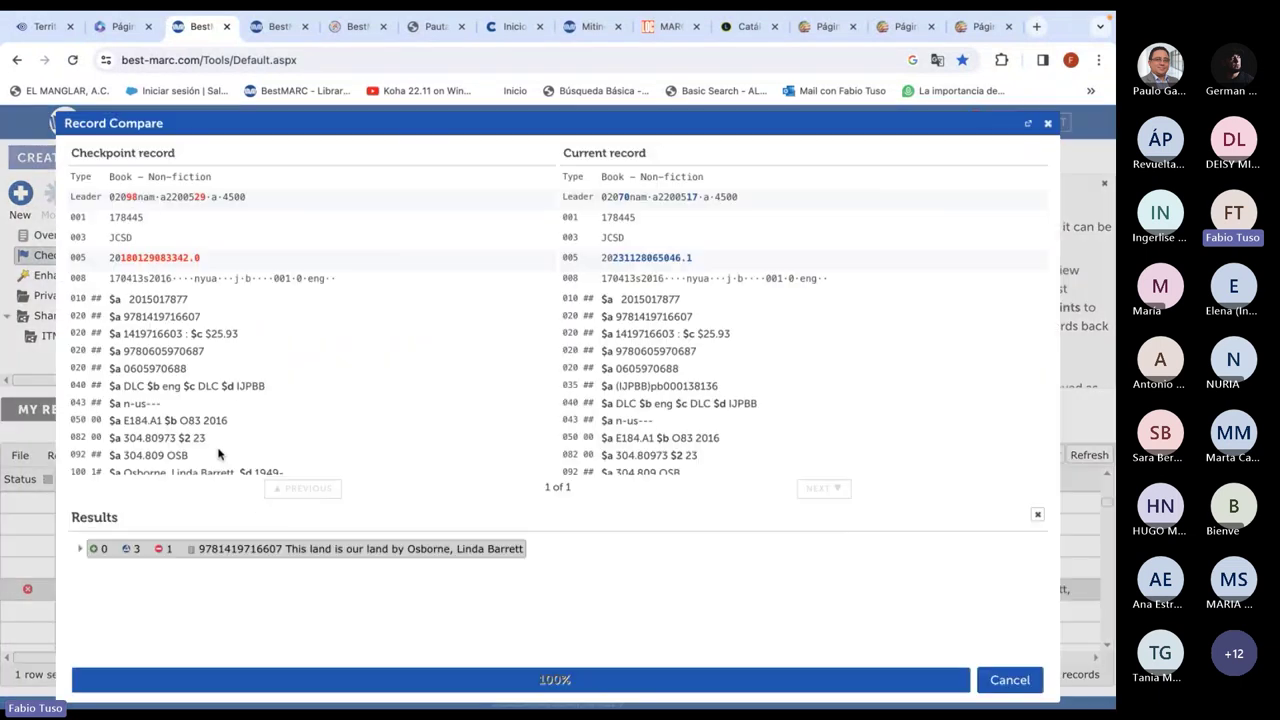
pyautogui.scroll(-4, 160, 352)
pyautogui.scroll(-3, 160, 352)
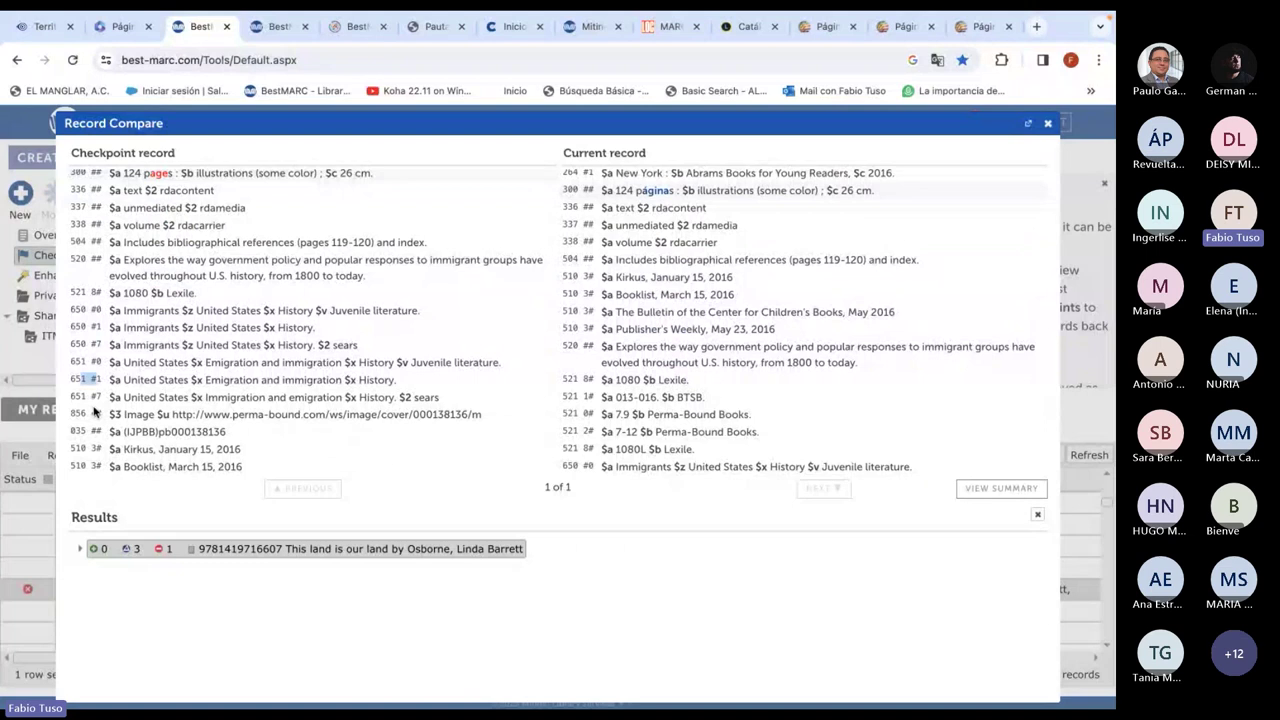
pyautogui.press('Escape')
# Compare the record "Boxer" with its checkpoint, look through the changed fields, and close the comparison
pyautogui.scroll(-10, 220, 560)
pyautogui.rightClick(221, 567)
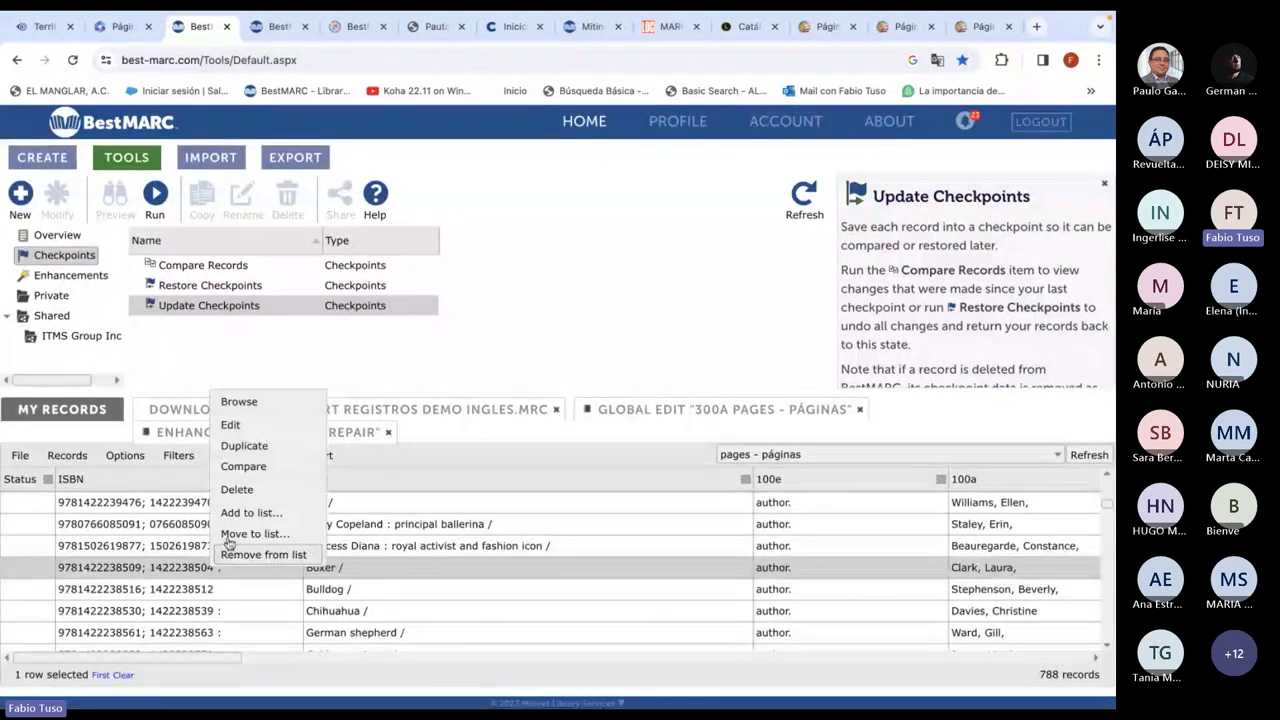
pyautogui.click(229, 466)
pyautogui.scroll(-10, 186, 330)
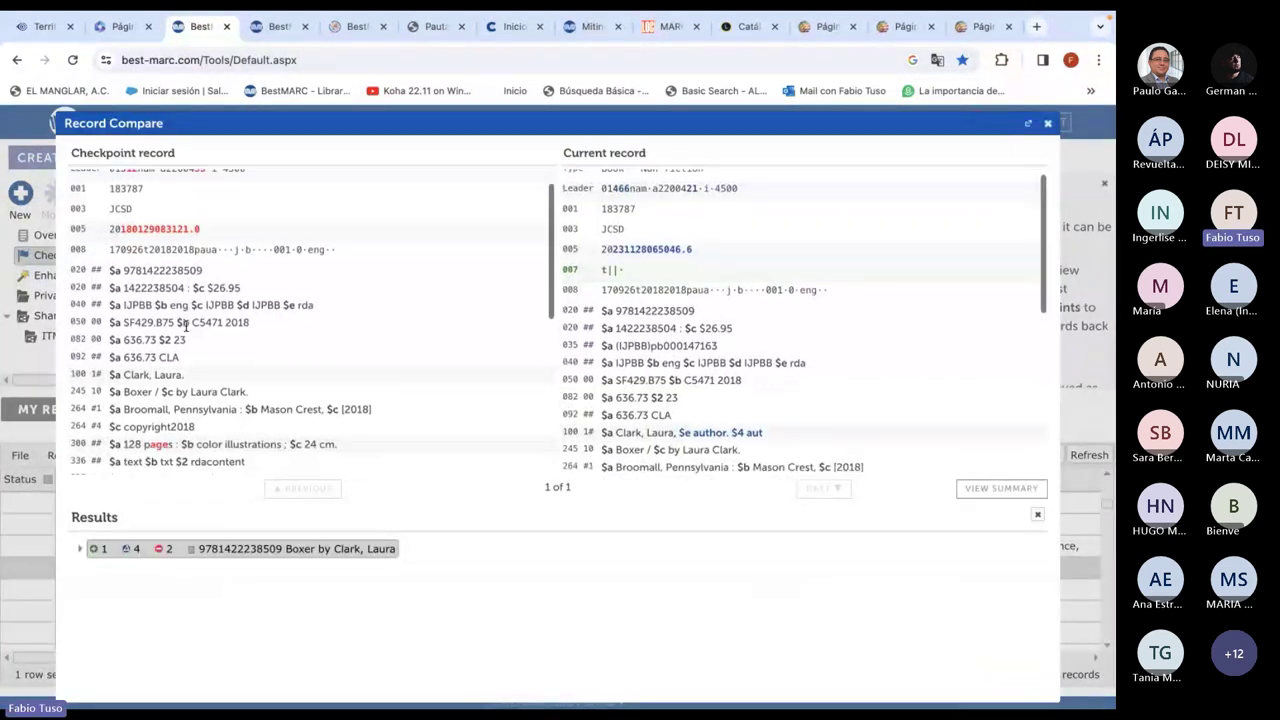
pyautogui.scroll(-3, 110, 330)
pyautogui.press('Escape')
# Compare the flagged record "Greek gods & goddesses" with its checkpoint, review its fields, and close the comparison
pyautogui.scroll(-5, 229, 591)
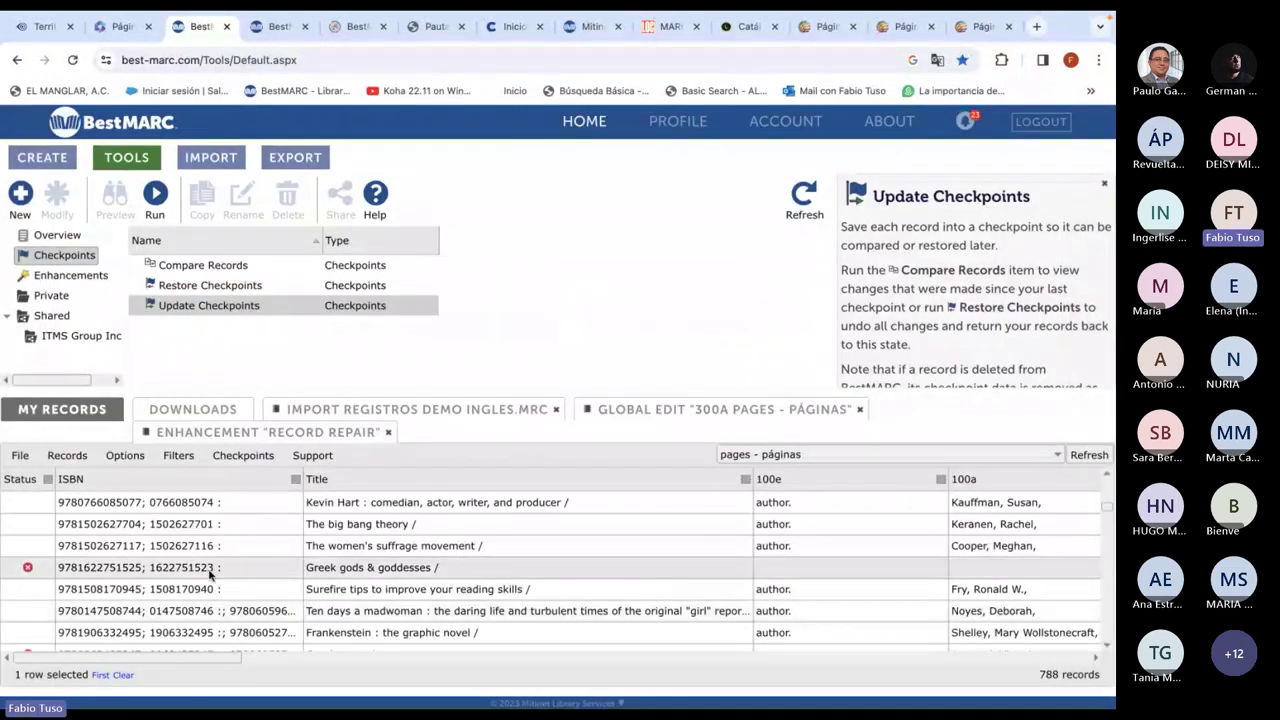
pyautogui.rightClick(210, 574)
pyautogui.click(268, 466)
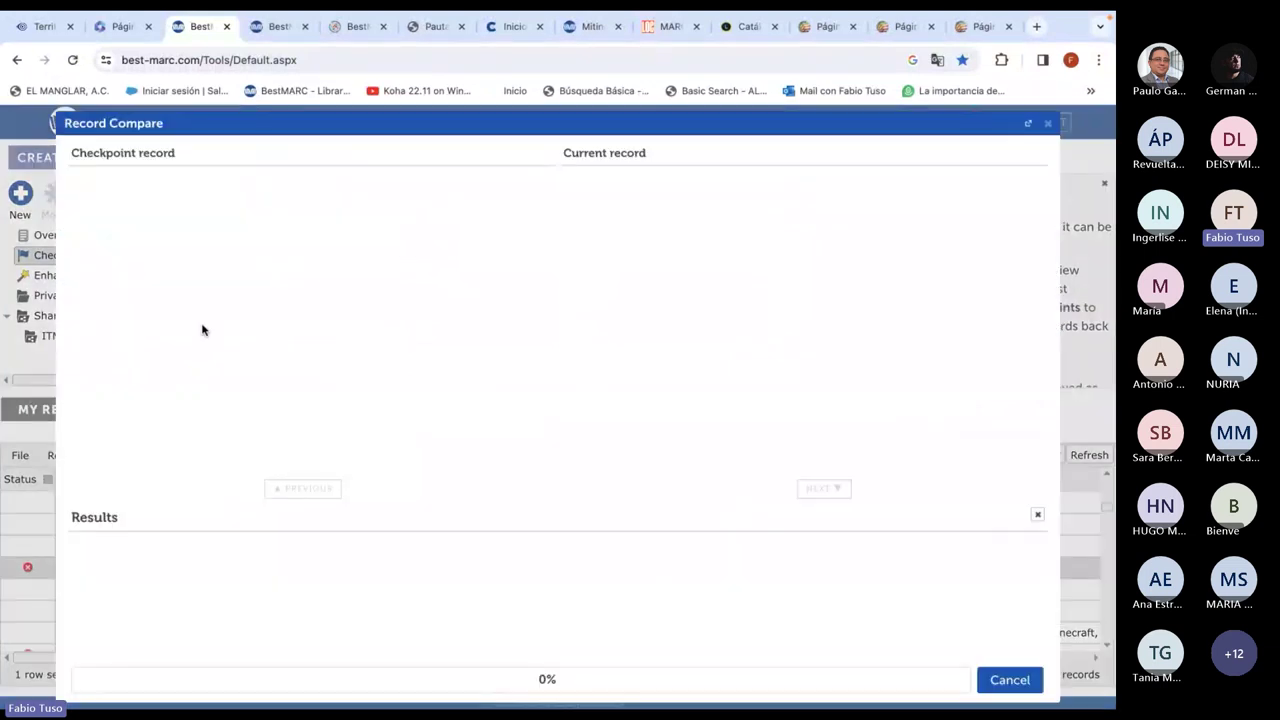
pyautogui.scroll(-10, 205, 329)
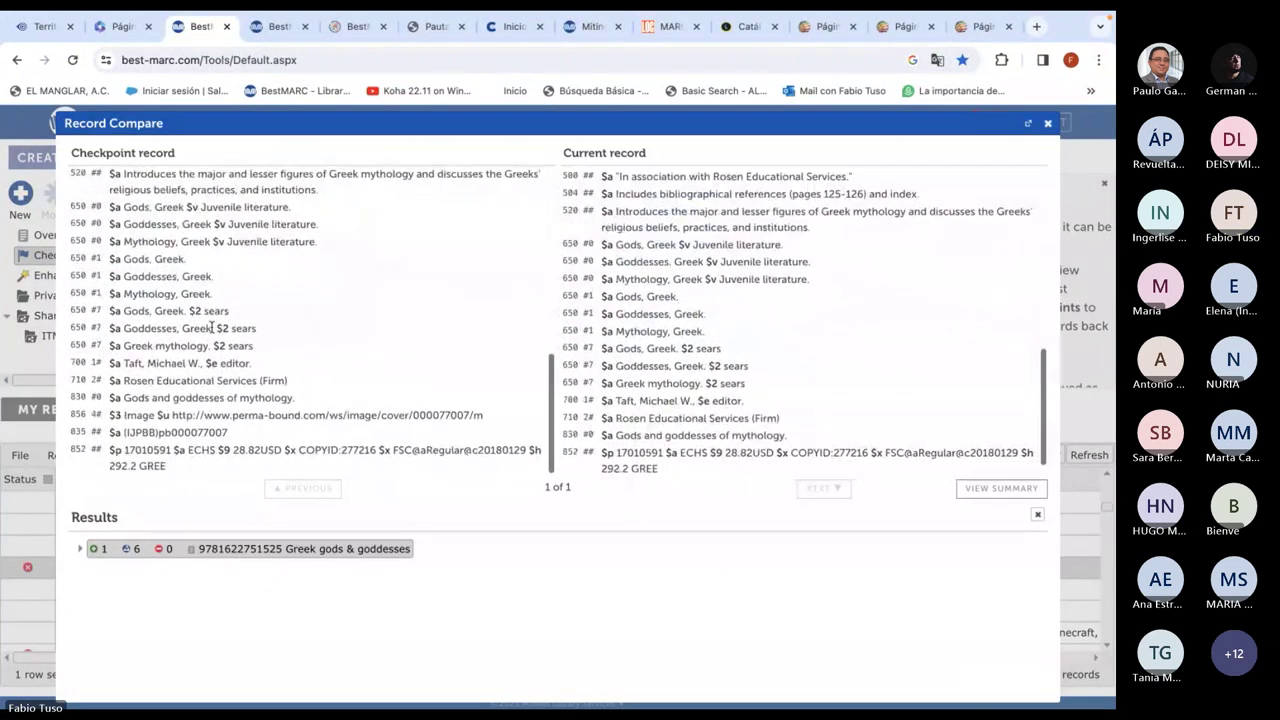
pyautogui.press('Escape')
# Compare the flagged record "Sally Ride" with its checkpoint, examine the 300 and 521 fields, and close the comparison
pyautogui.scroll(-5, 184, 628)
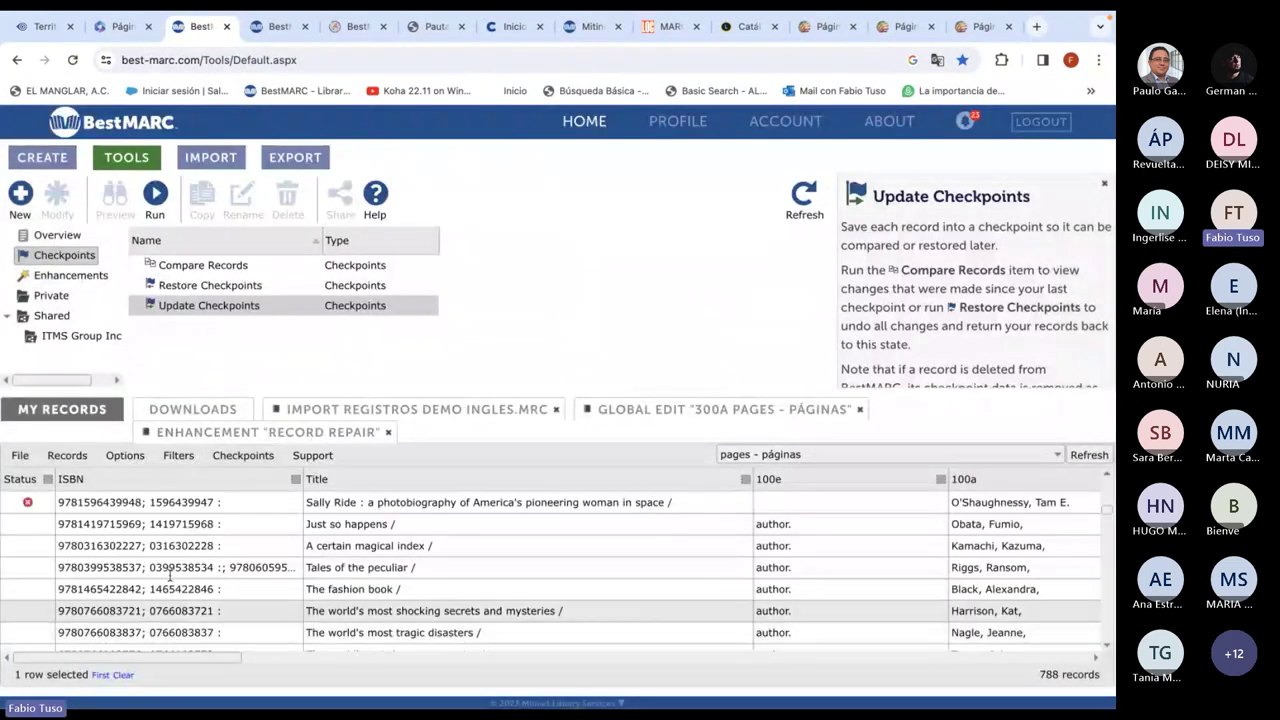
pyautogui.rightClick(193, 503)
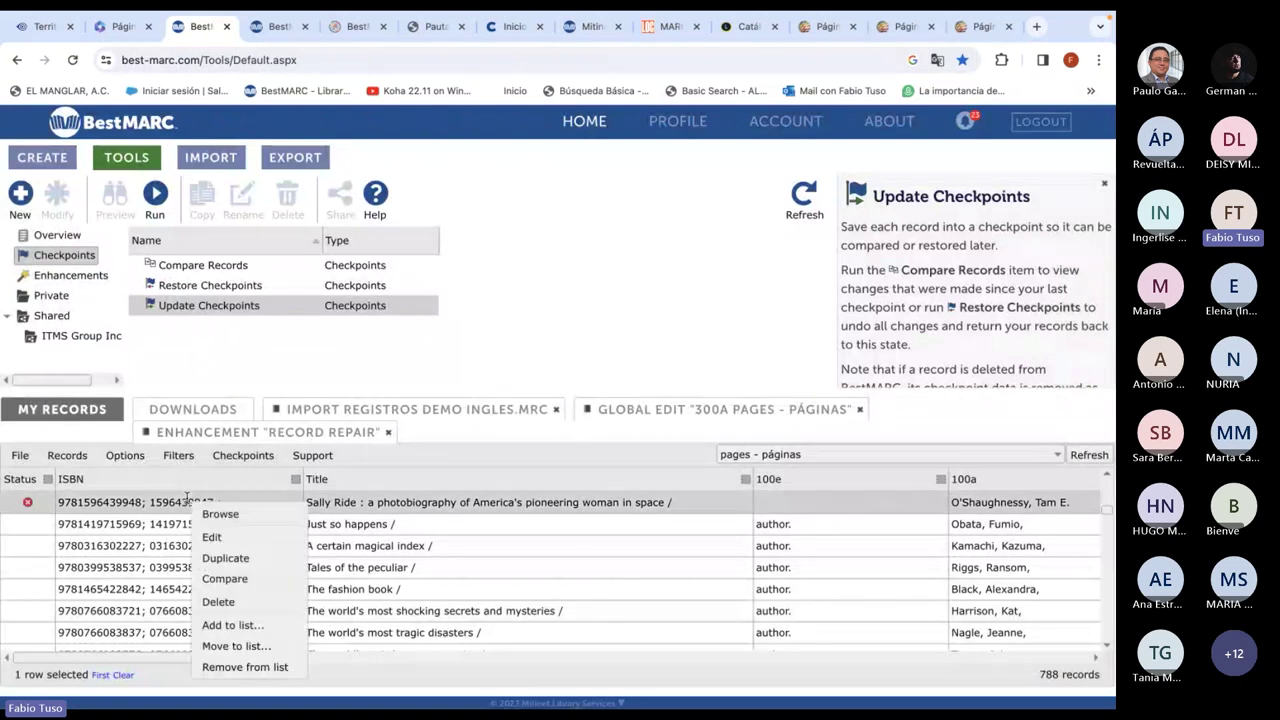
pyautogui.click(226, 580)
pyautogui.scroll(-10, 158, 381)
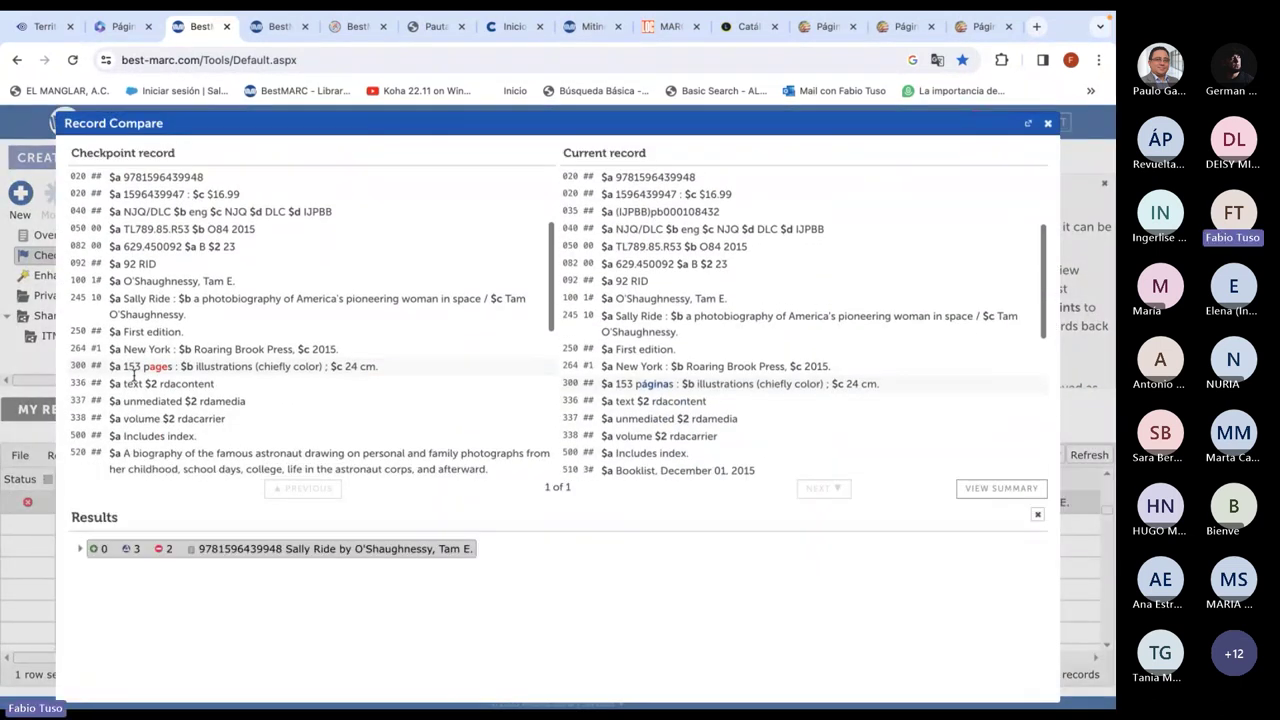
pyautogui.scroll(-2, 128, 397)
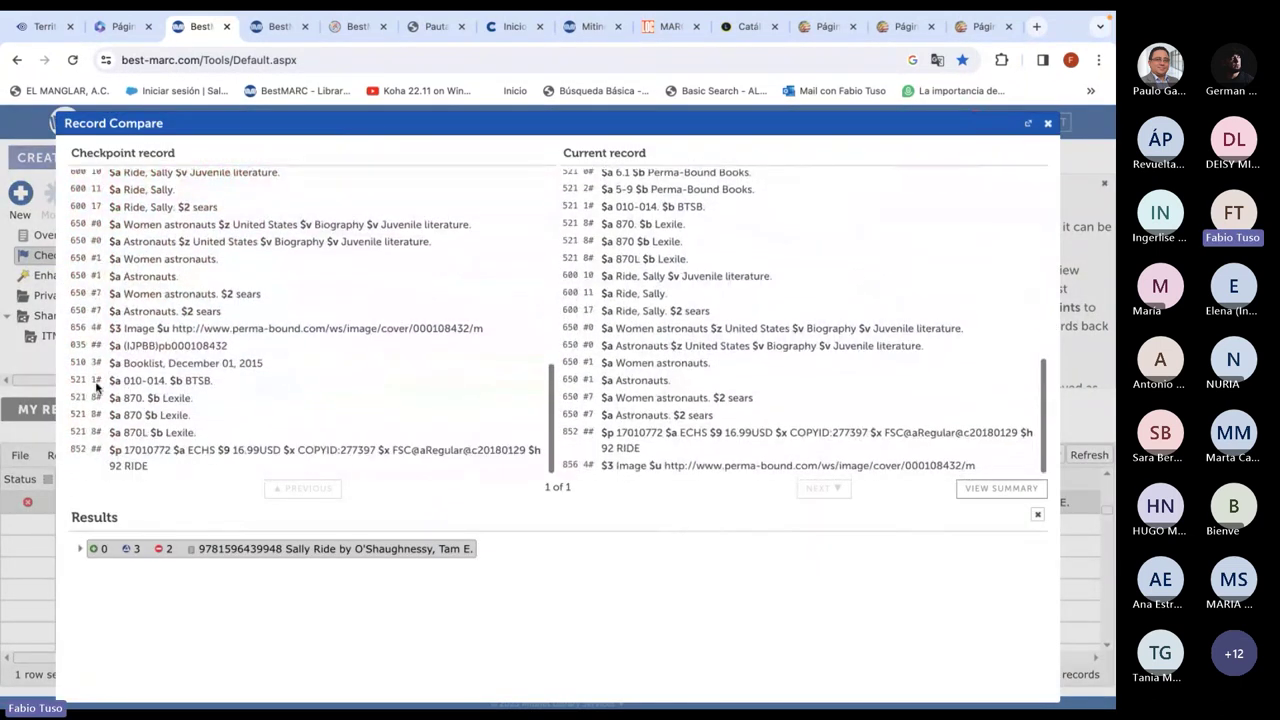
pyautogui.press('Escape')
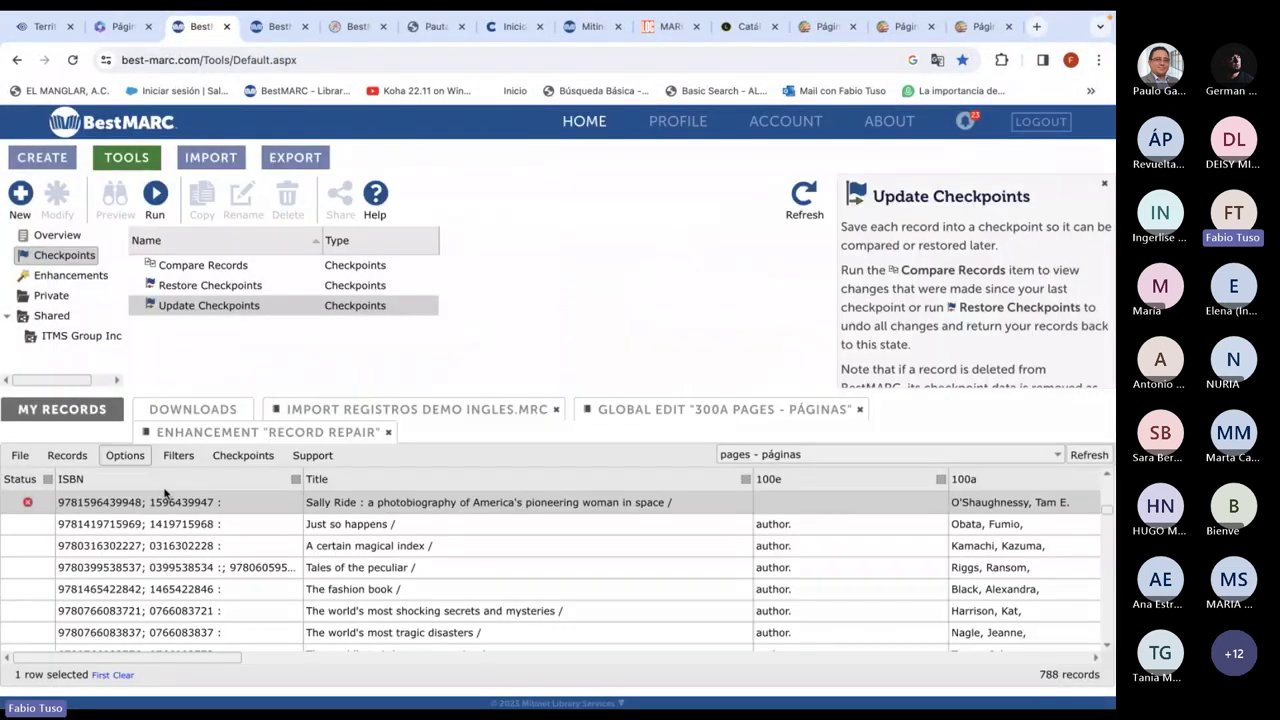
# Compare the flagged record "The vampire prince" with its checkpoint, review its fields, and close the comparison
pyautogui.scroll(-1, 275, 545)
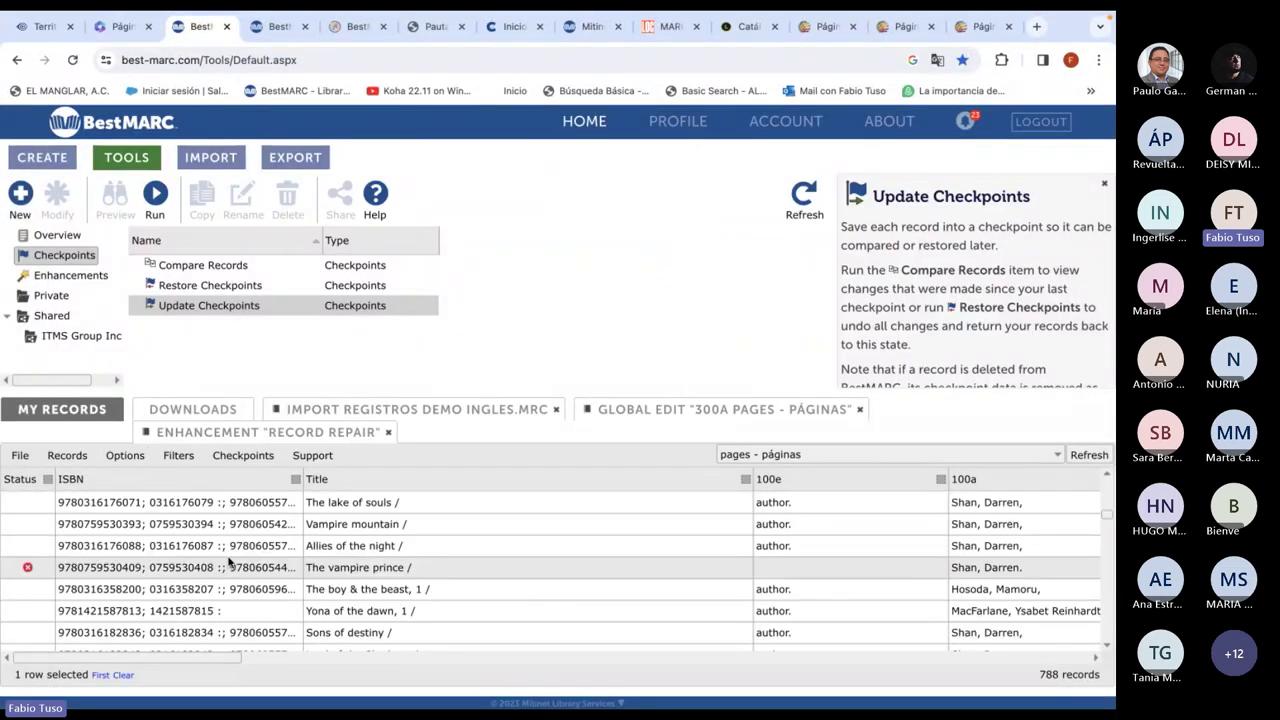
pyautogui.rightClick(266, 553)
pyautogui.click(266, 462)
pyautogui.scroll(-4, 120, 330)
pyautogui.scroll(-5, 133, 357)
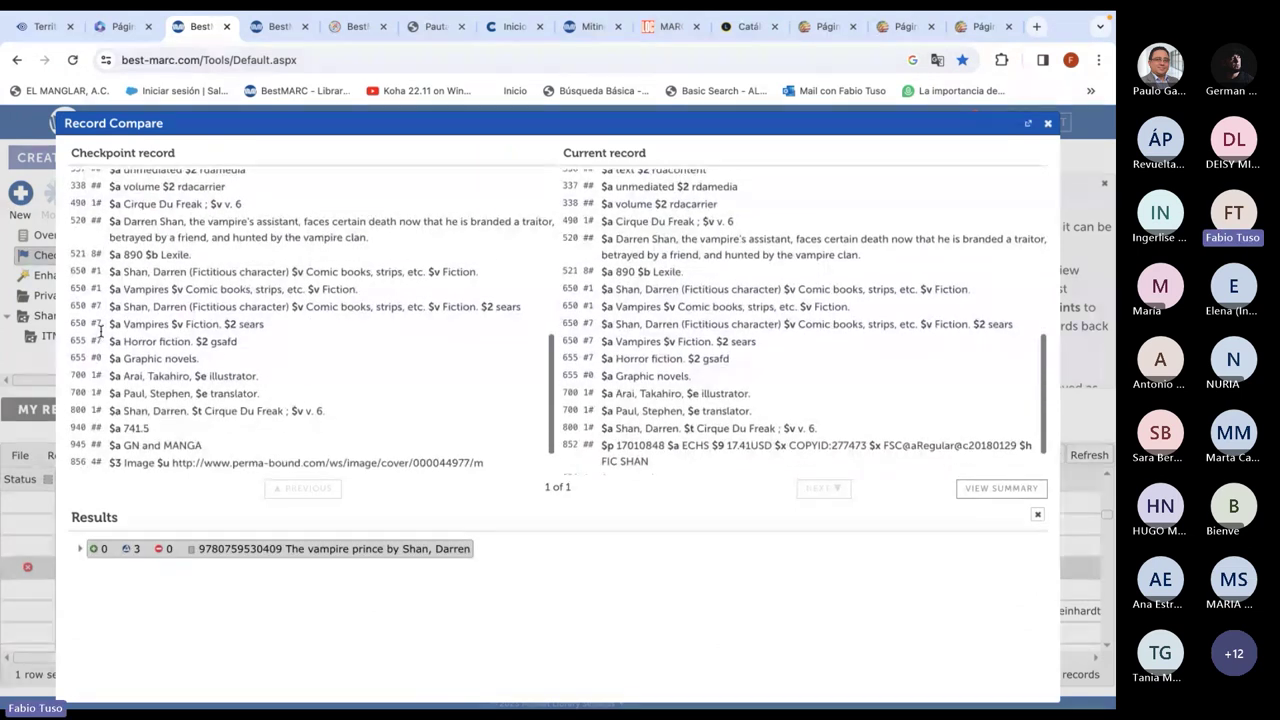
pyautogui.press('Escape')
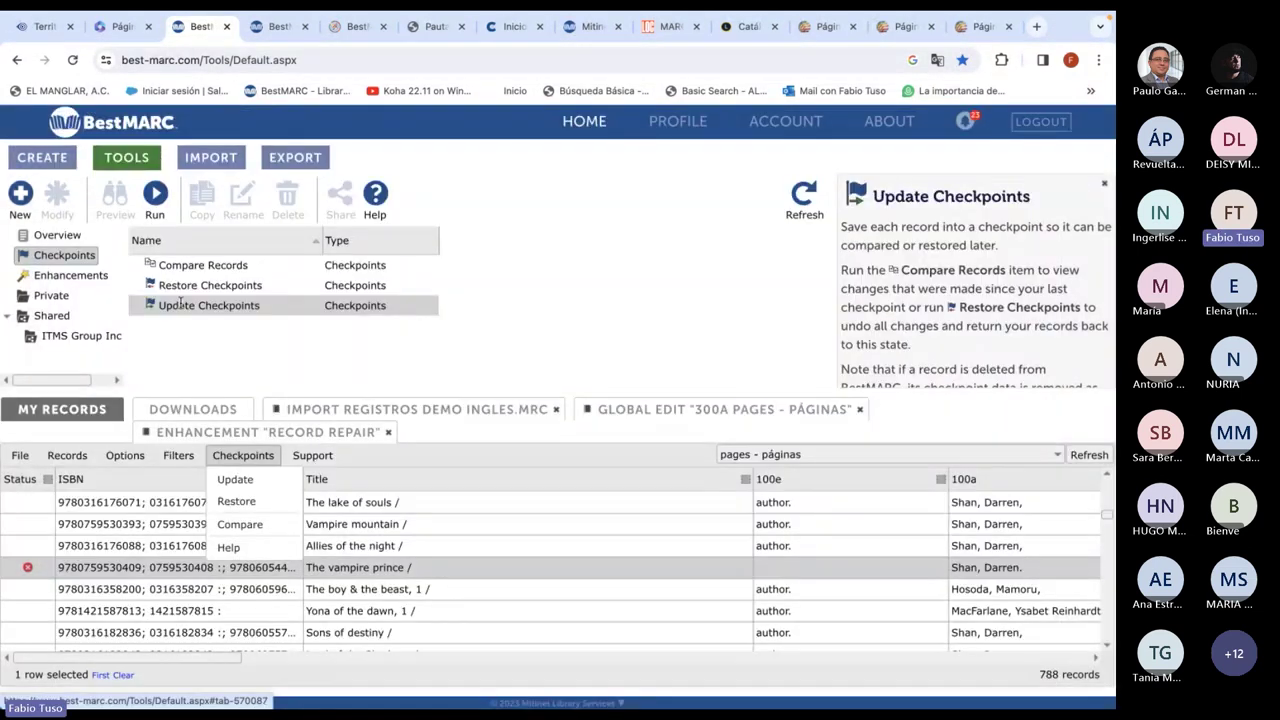
# Run the Convert to RDA enhancement on all records in the "pages - páginas" list
pyautogui.click(96, 277)
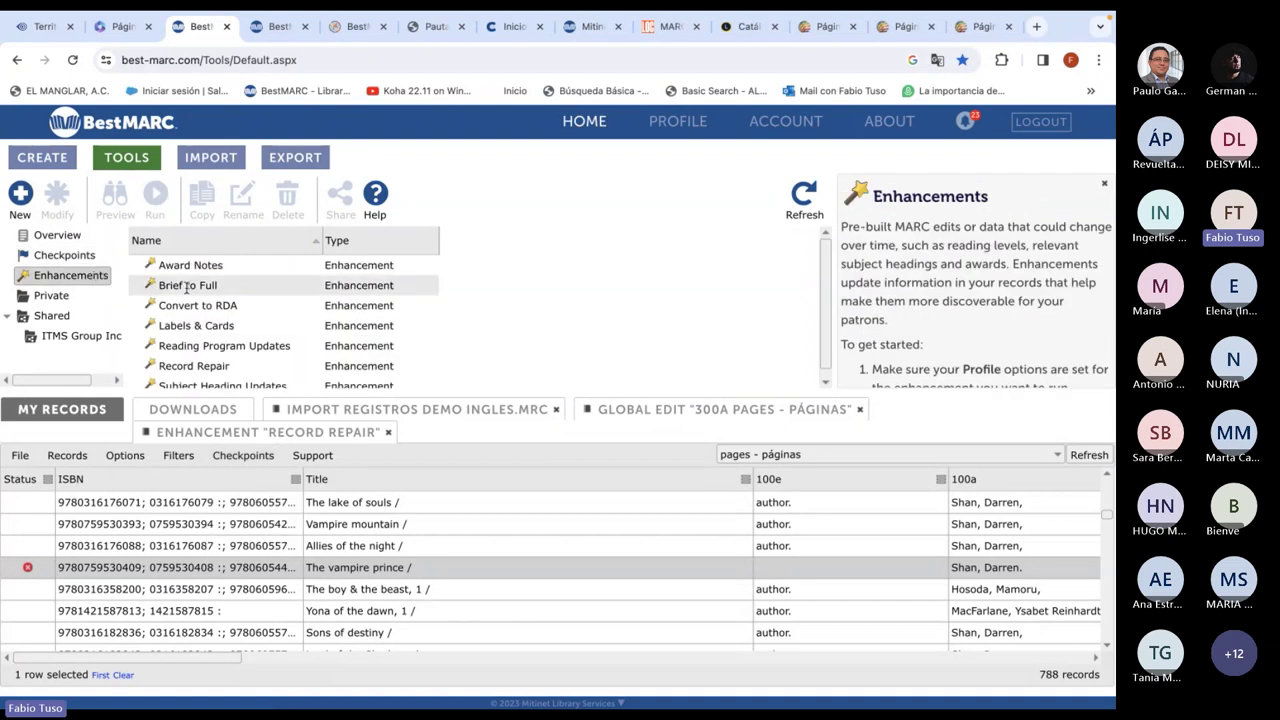
pyautogui.doubleClick(213, 307)
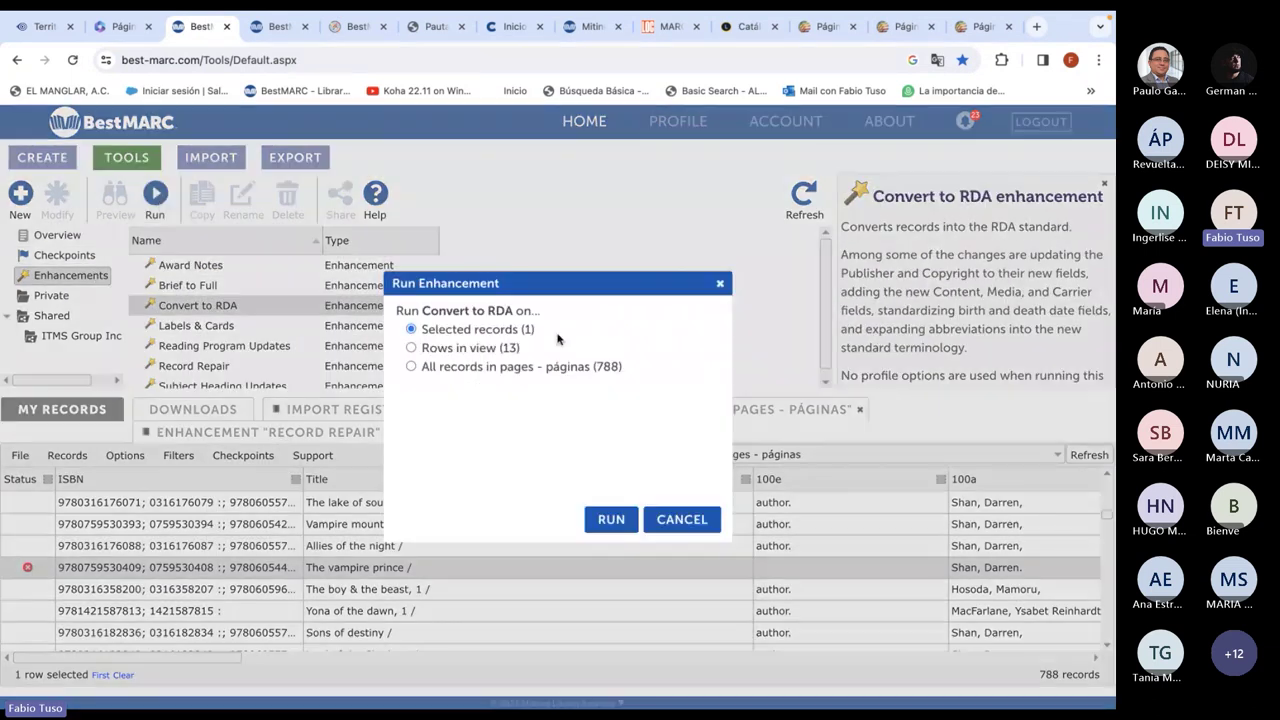
pyautogui.click(549, 367)
pyautogui.click(609, 519)
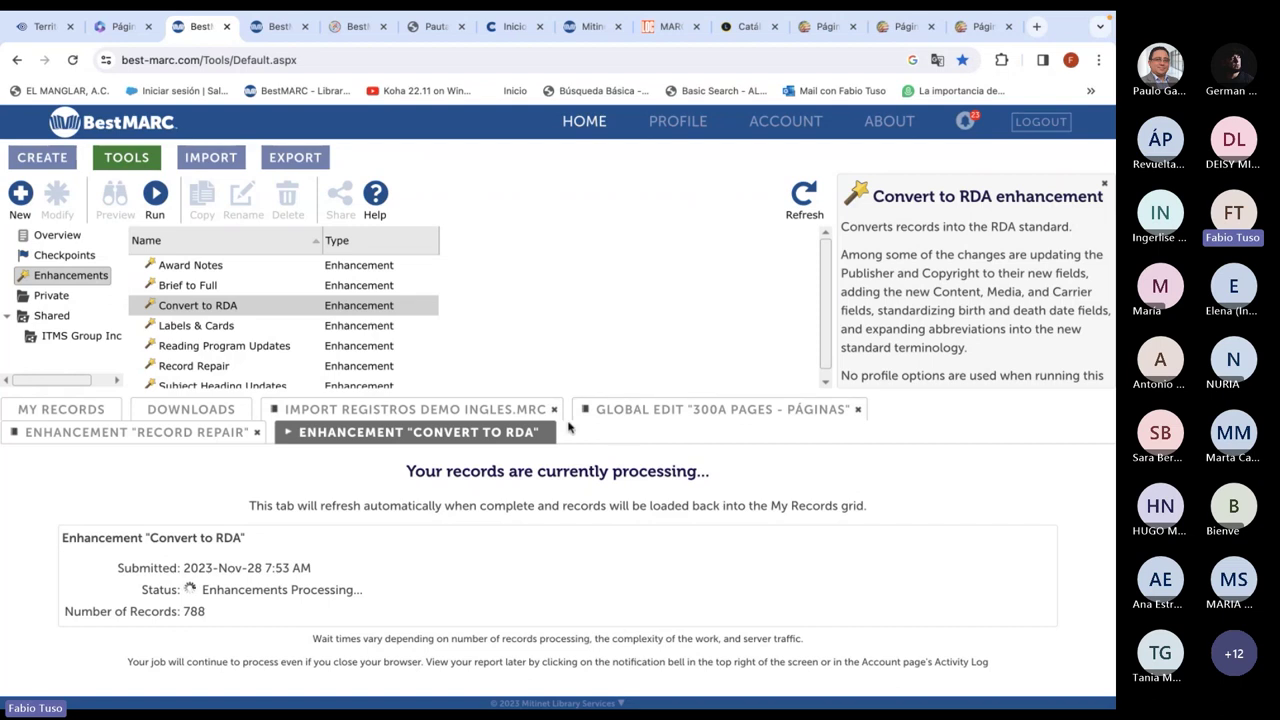
# Close the Record Repair and import reports, and open the Convert to RDA report
pyautogui.click(245, 435)
pyautogui.click(262, 432)
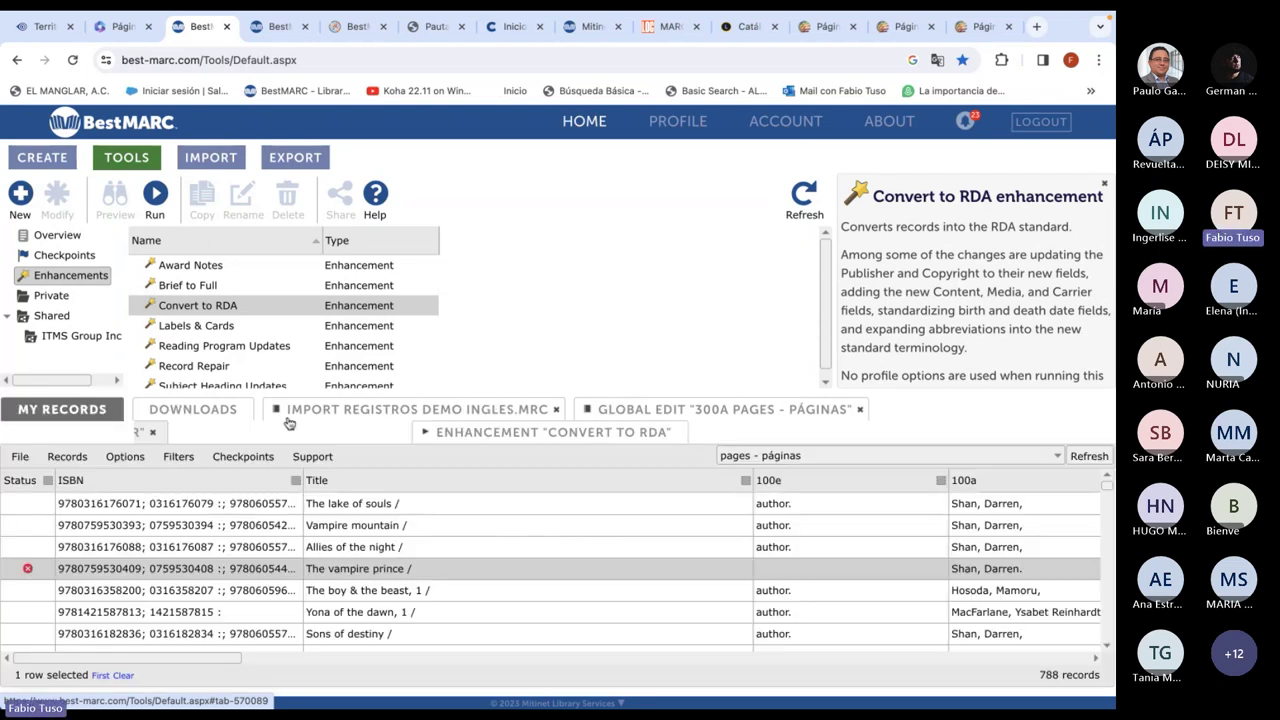
pyautogui.click(346, 410)
pyautogui.click(561, 410)
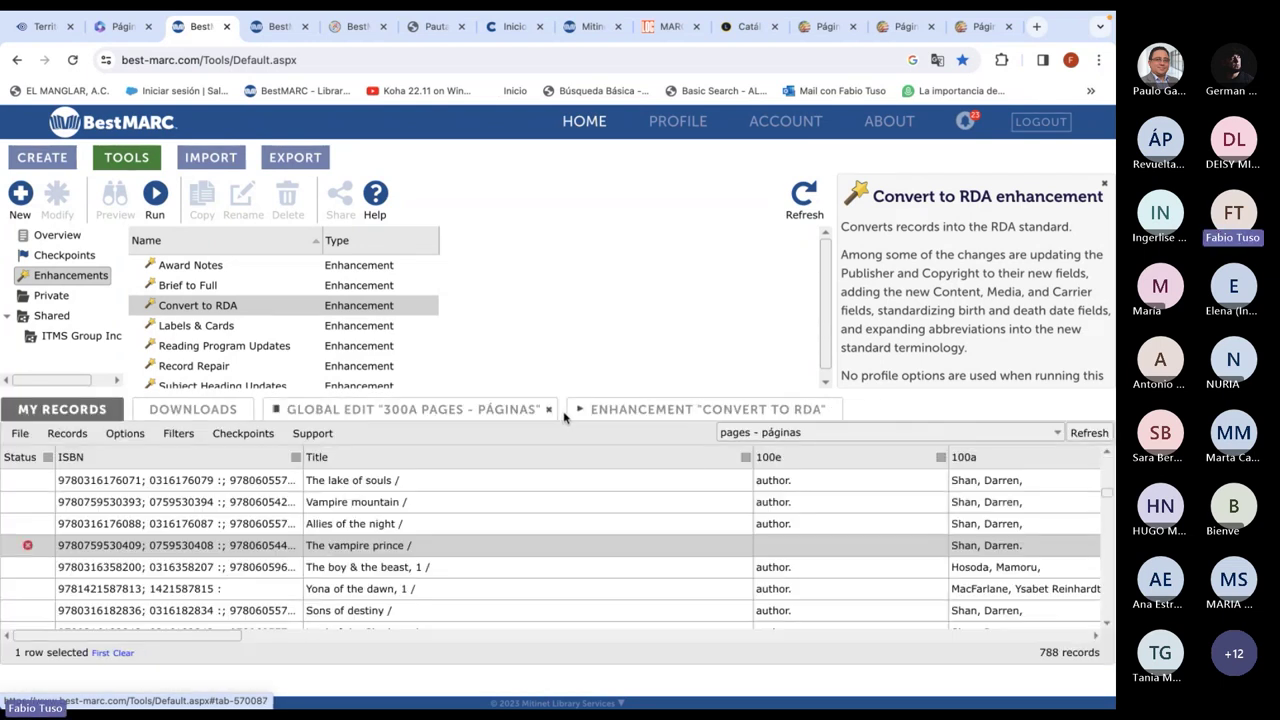
pyautogui.click(621, 414)
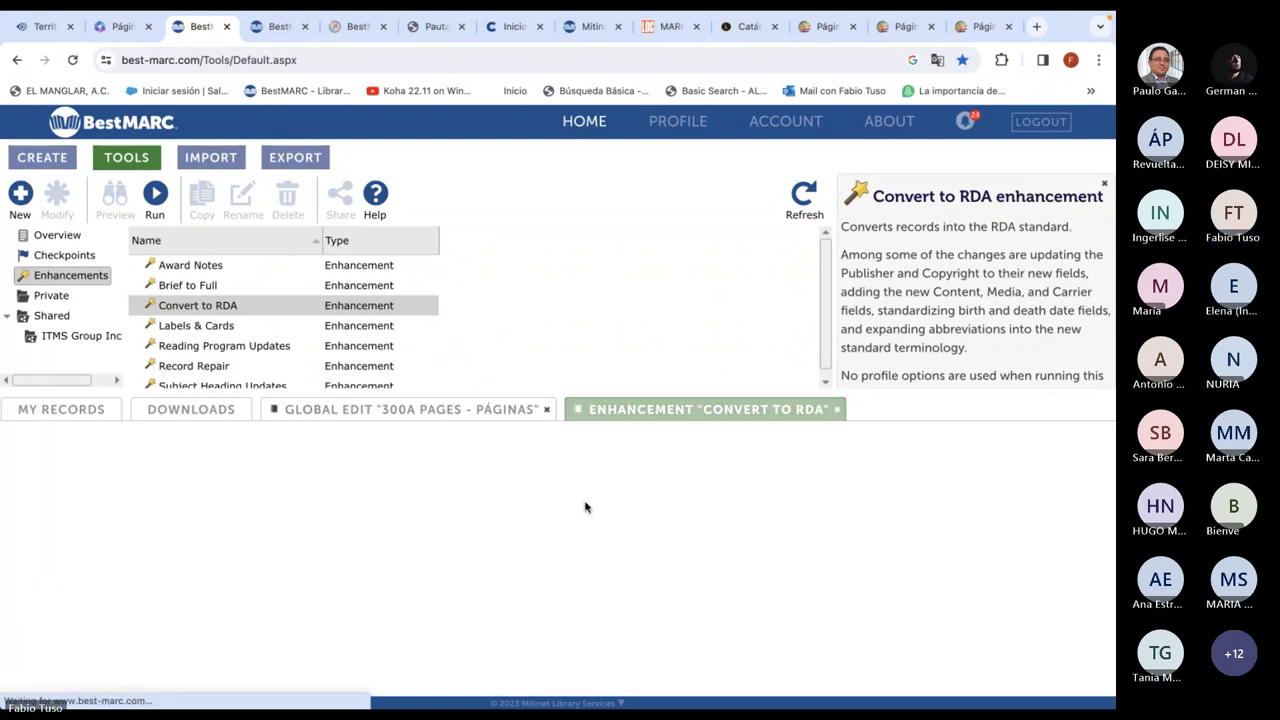
# Return to the record list, compare "The world's weirdest news stories" with its checkpoint, and examine the 336, 337 and 338 fields
pyautogui.click(88, 414)
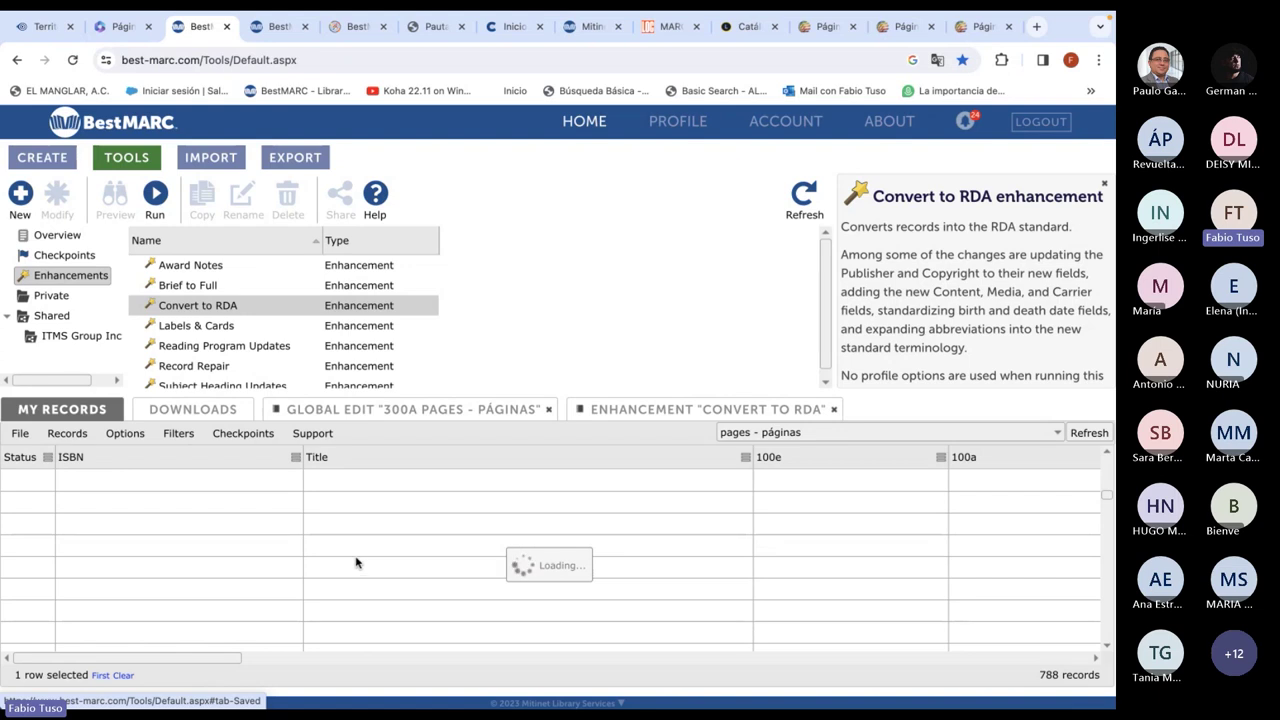
pyautogui.click(400, 566)
pyautogui.rightClick(405, 566)
pyautogui.click(453, 462)
pyautogui.rightClick(405, 566)
pyautogui.click(440, 472)
pyautogui.scroll(-5, 317, 370)
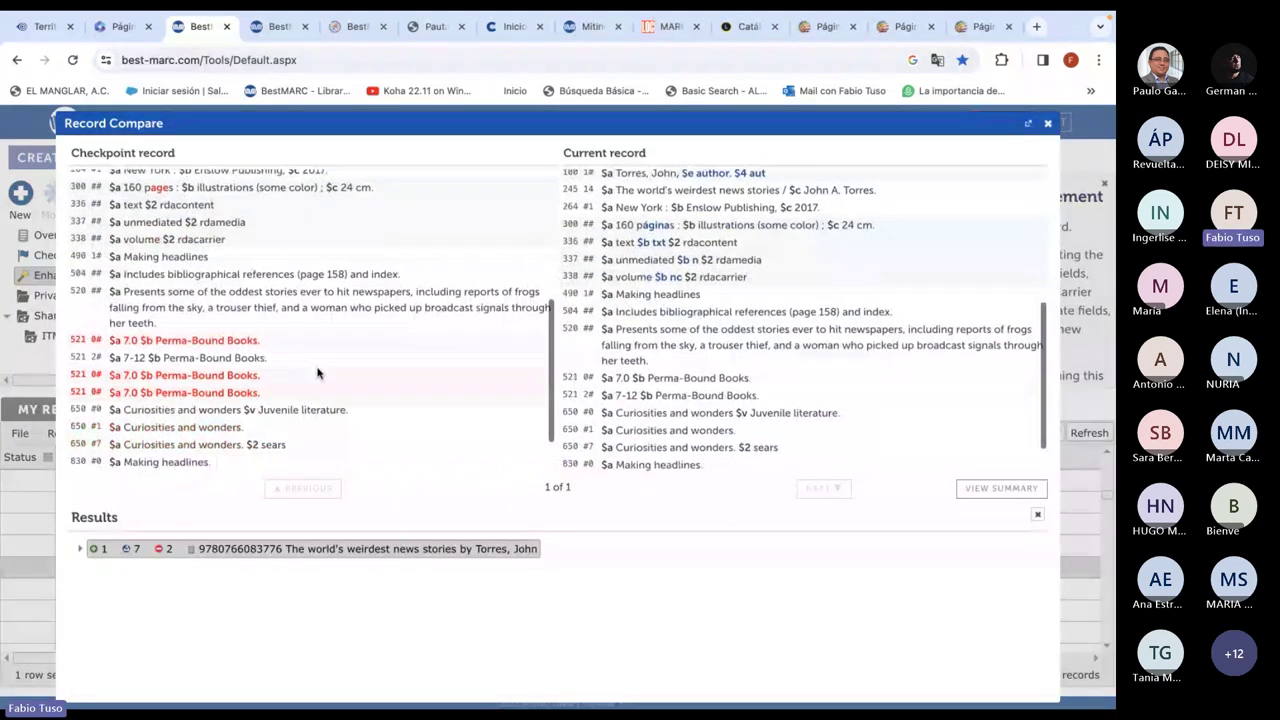
pyautogui.scroll(5, 98, 338)
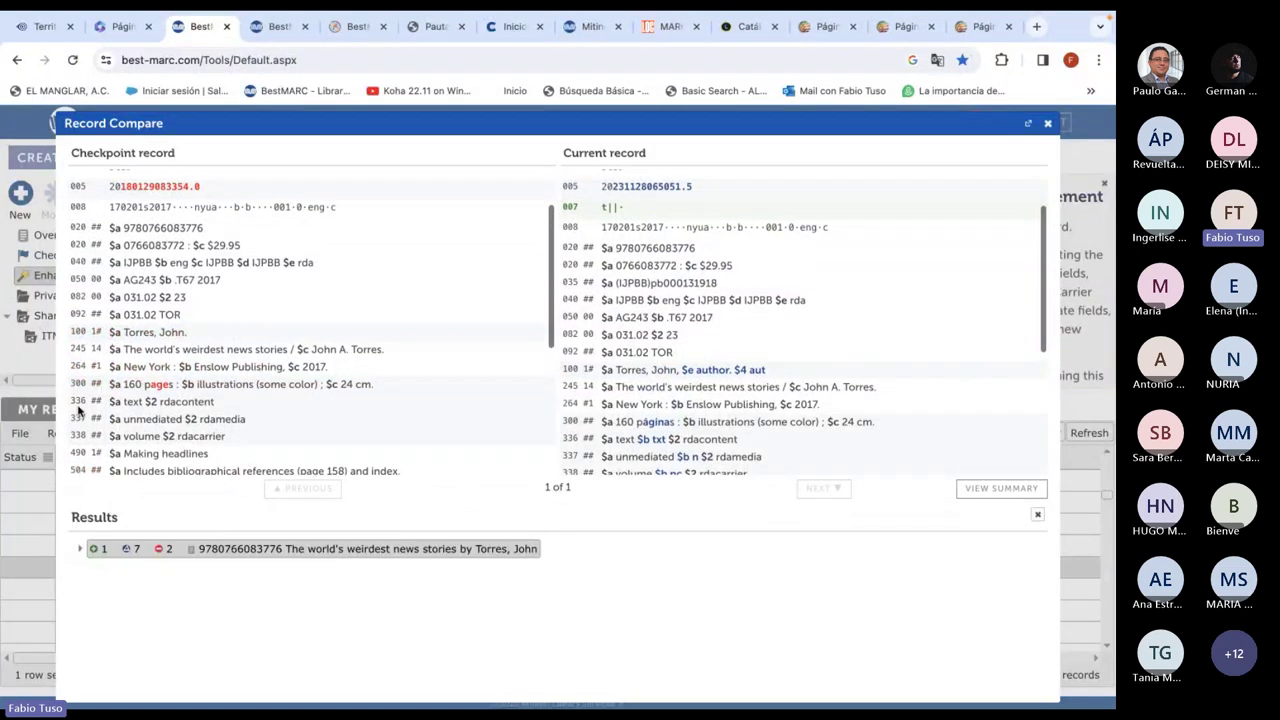
# Close the record comparison and examine the Material Type column of the records in the "pages - páginas" list
pyautogui.moveTo(107, 436); pyautogui.dragTo(148, 436)
pyautogui.press('Escape')
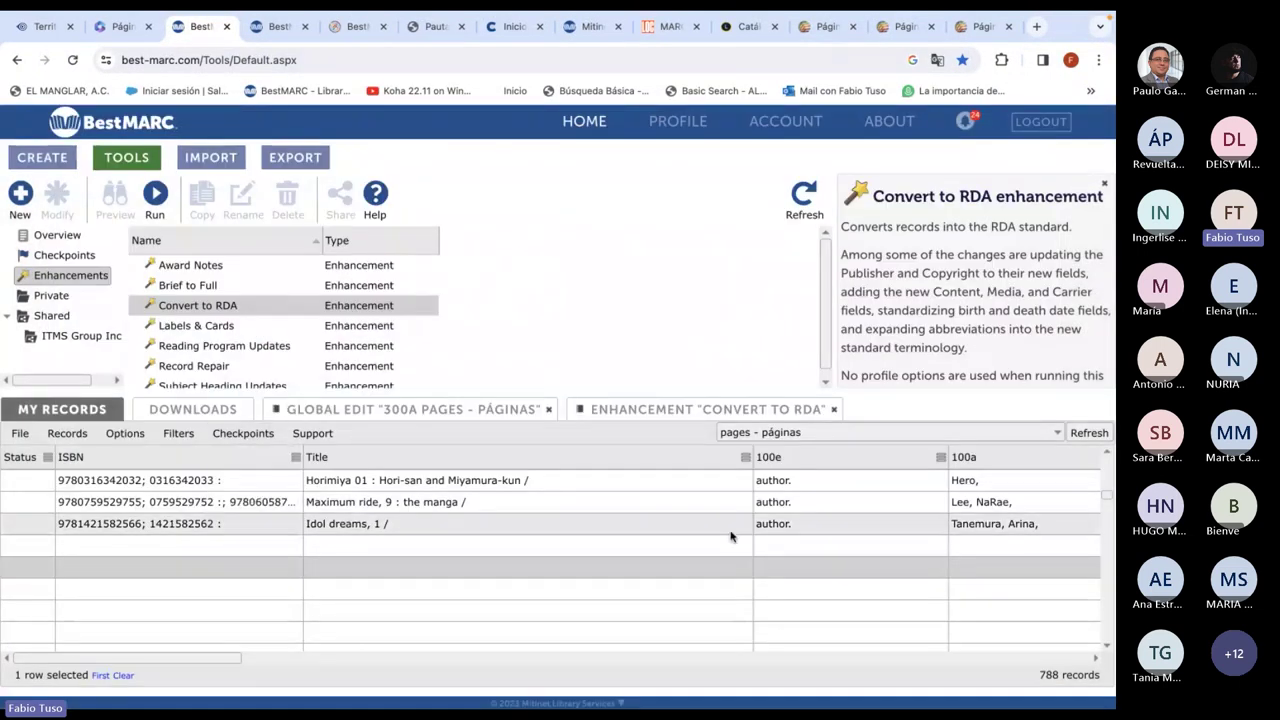
pyautogui.moveTo(217, 657); pyautogui.dragTo(1070, 645)
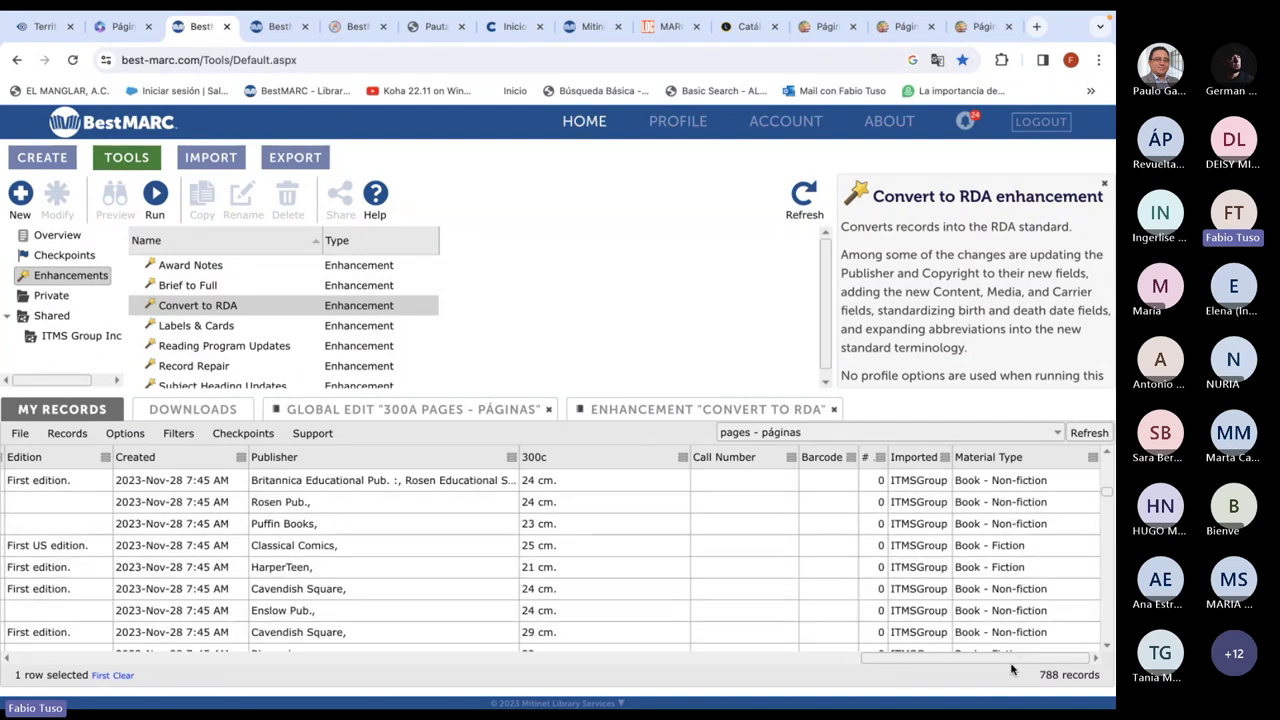
pyautogui.moveTo(1004, 665)
pyautogui.mouseDown()
pyautogui.moveTo(984, 665)
pyautogui.moveTo(998, 665)
pyautogui.mouseUp()
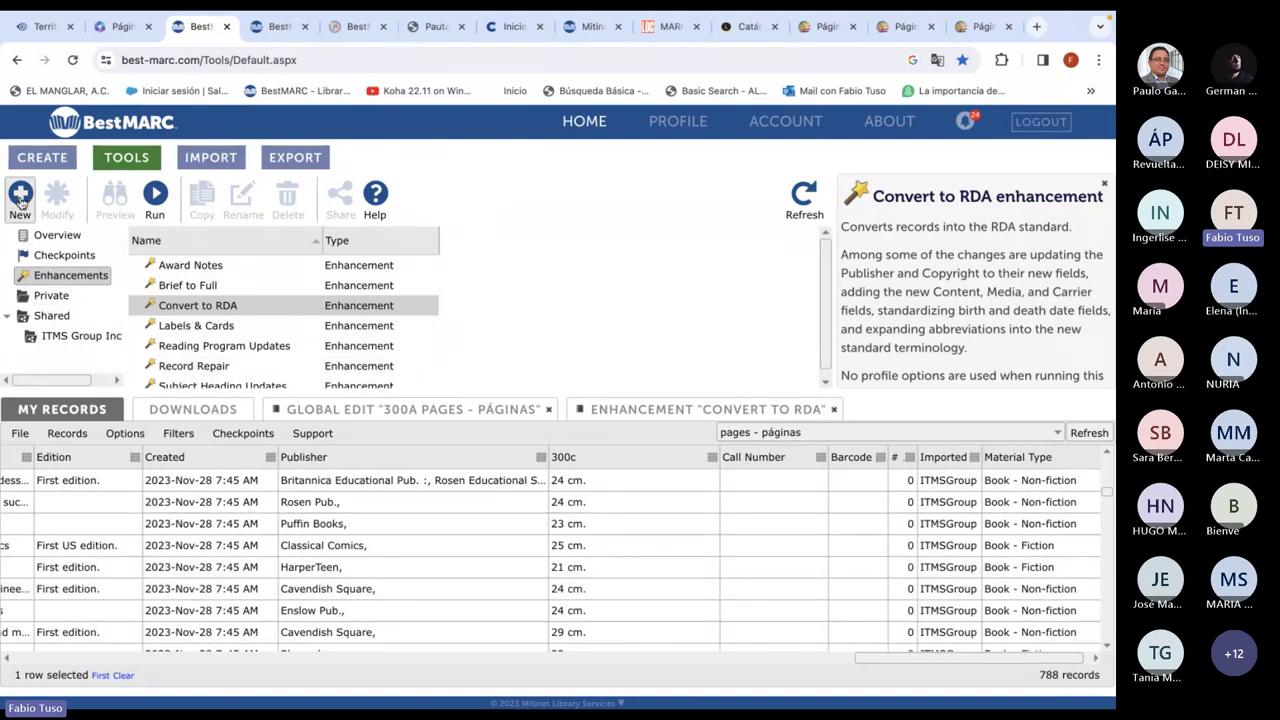
# Open the Private folder and look through its global edits, including "DVD - RECURSO ELECTRONICO" and "EBOOK"
pyautogui.click(51, 295)
pyautogui.scroll(-5, 210, 318)
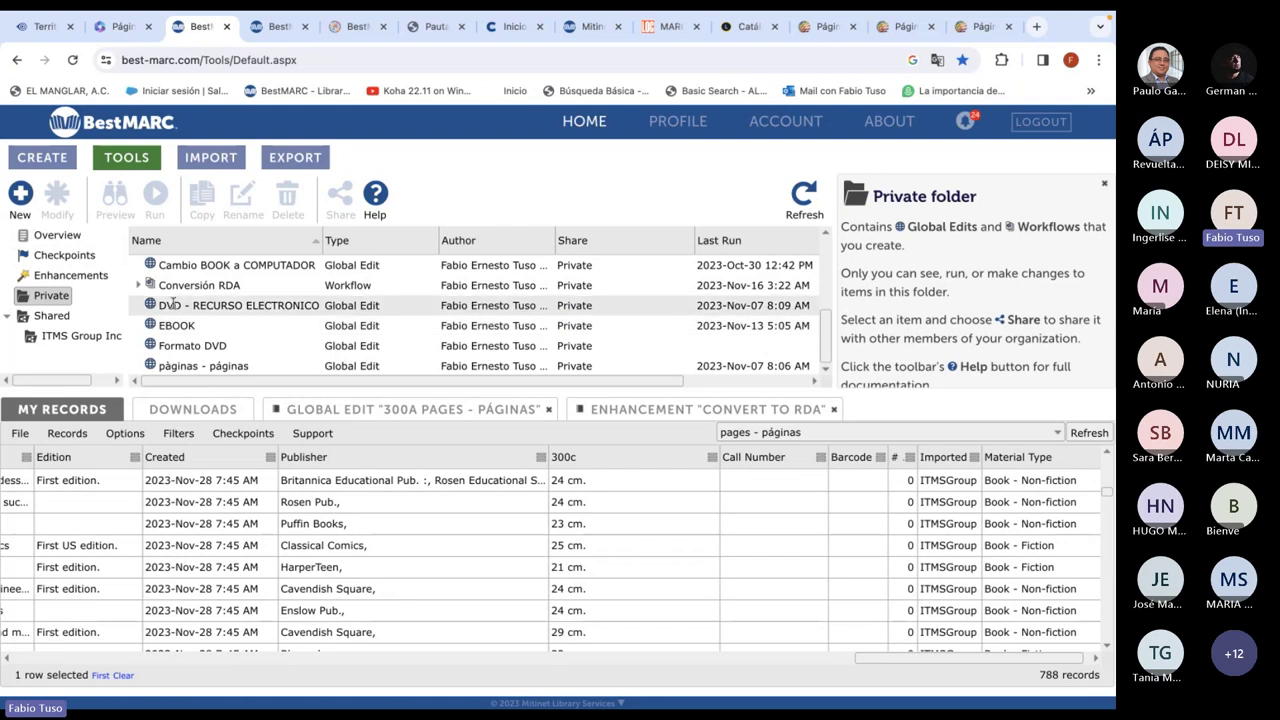
pyautogui.click(196, 310)
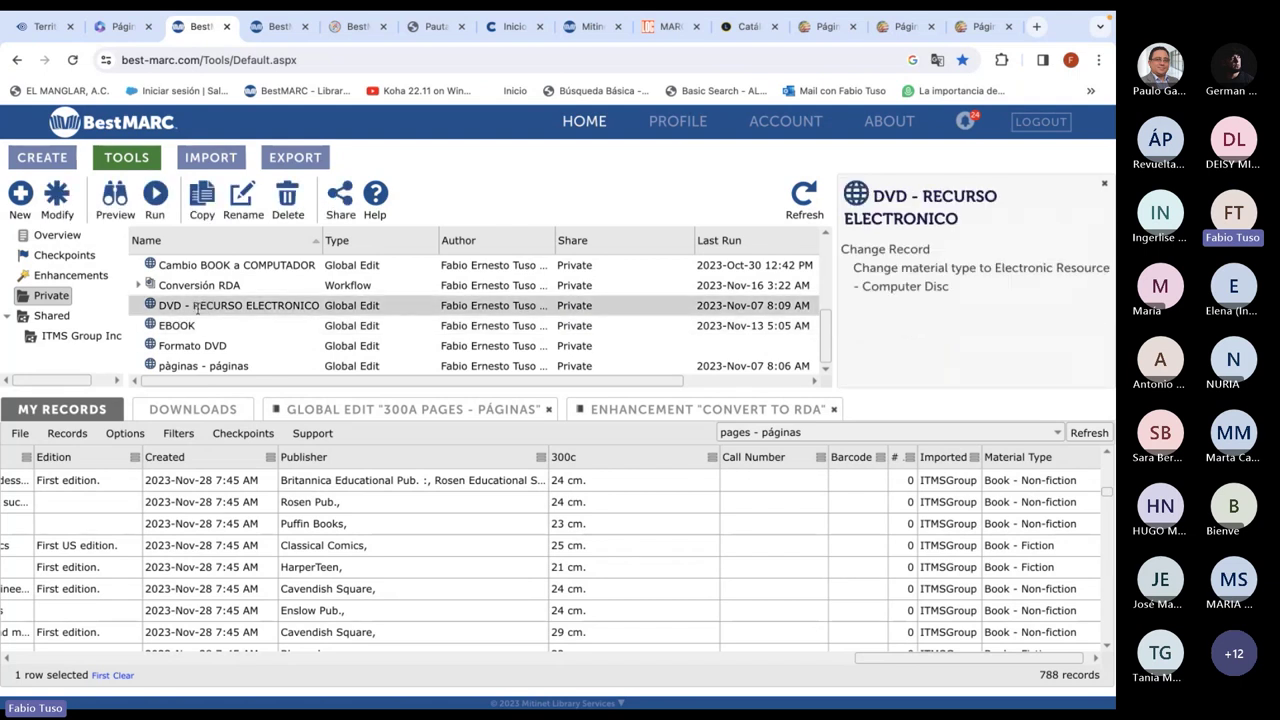
pyautogui.click(180, 325)
# Open the "Formato DVD" global edit, review its material type and Leader options, and close it without saving
pyautogui.click(195, 345)
pyautogui.click(57, 202)
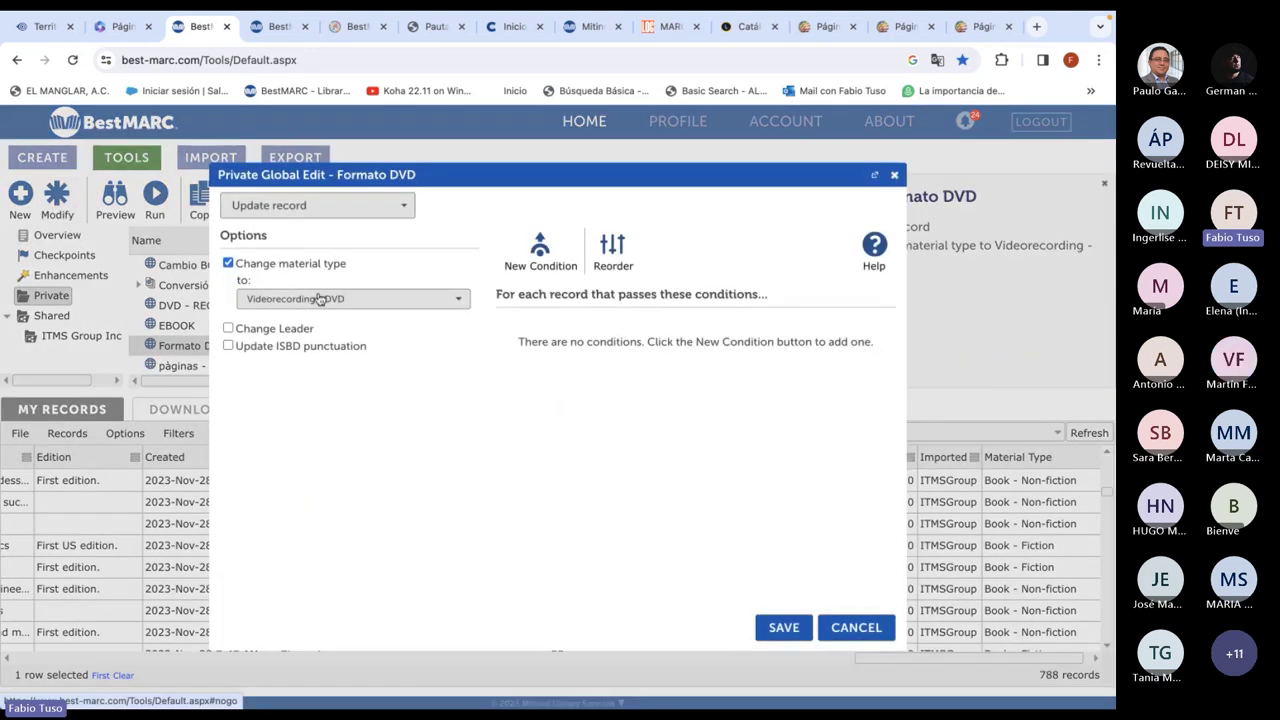
pyautogui.click(292, 332)
pyautogui.click(283, 331)
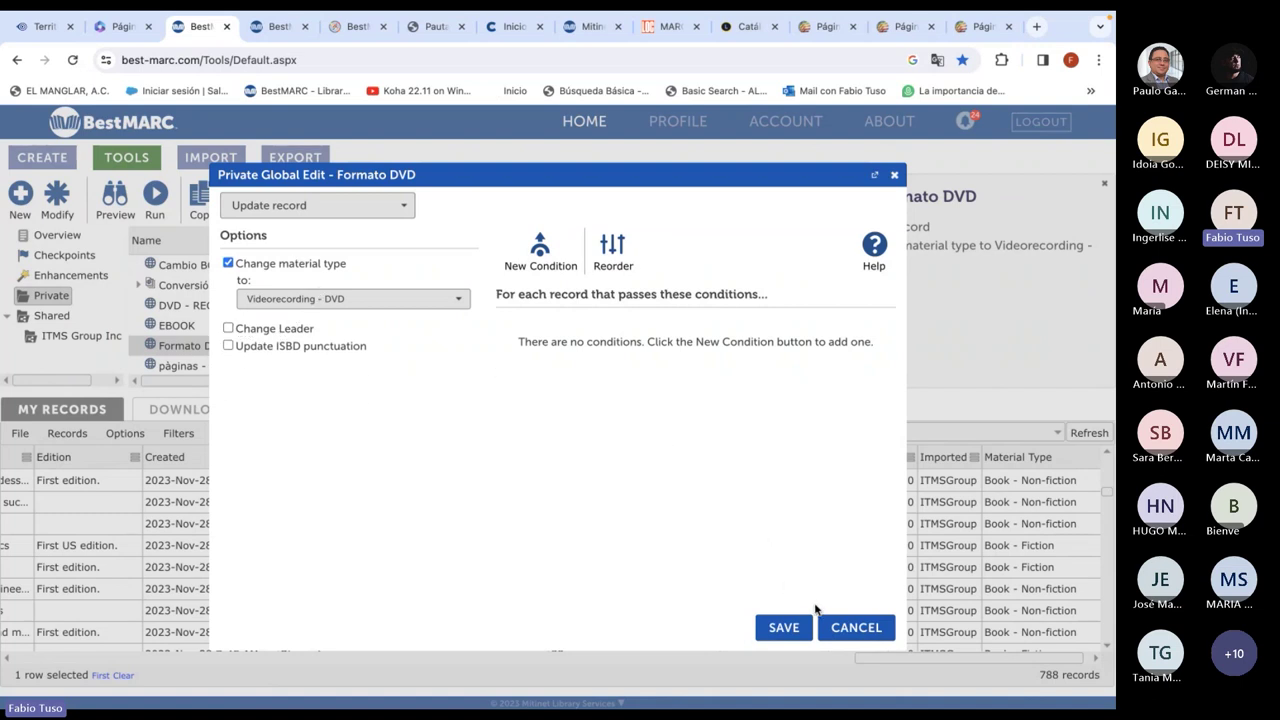
pyautogui.click(845, 628)
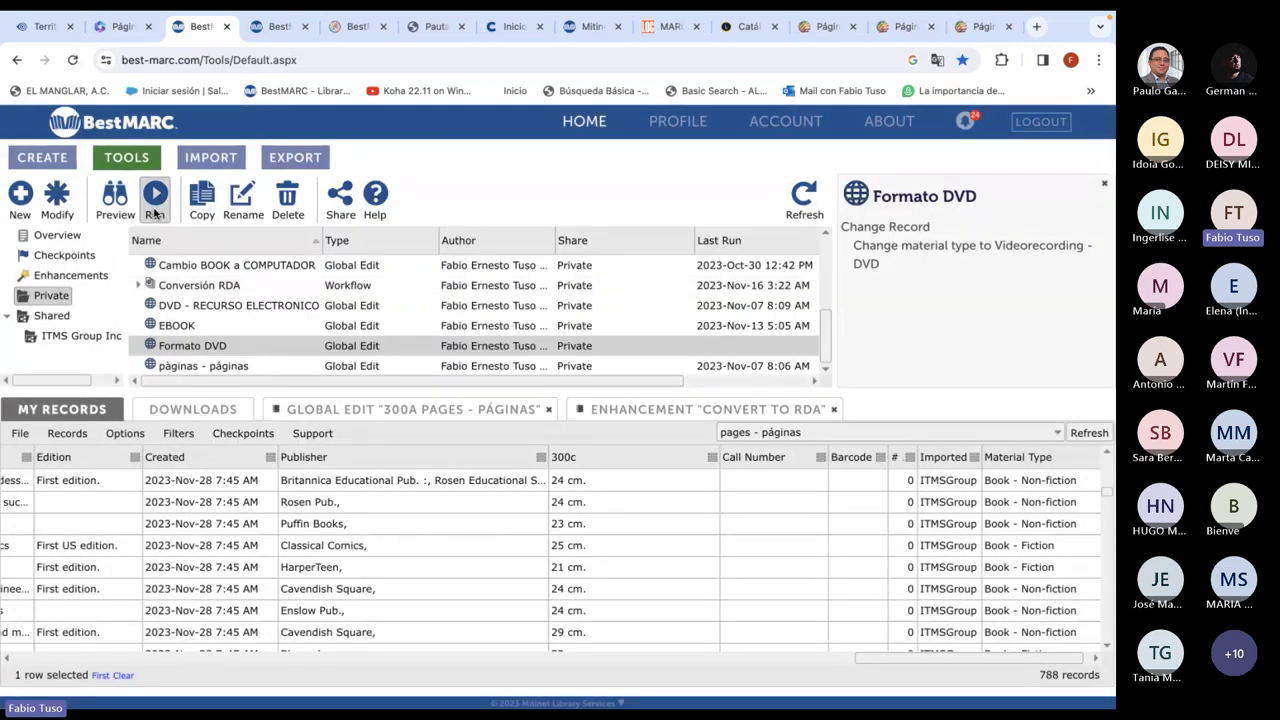
# Run the "Formato DVD" global edit on all records in the "pages - páginas" list
pyautogui.click(155, 210)
pyautogui.click(549, 372)
pyautogui.click(608, 520)
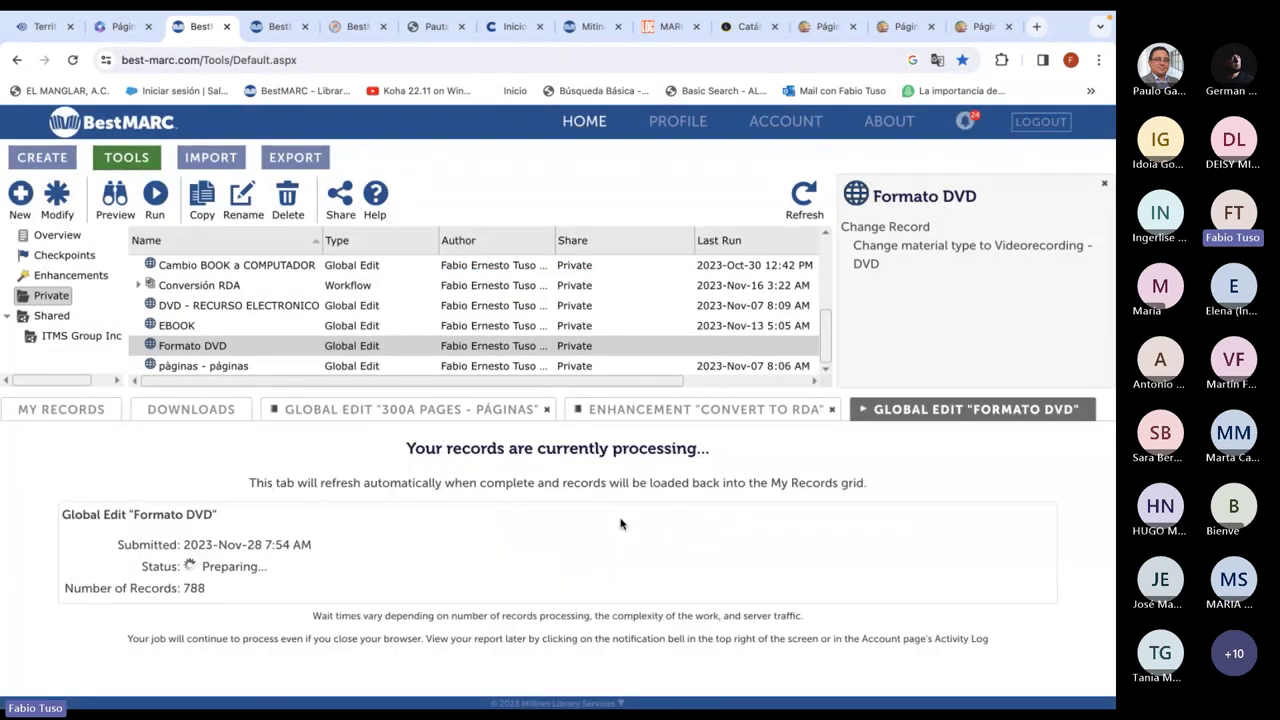